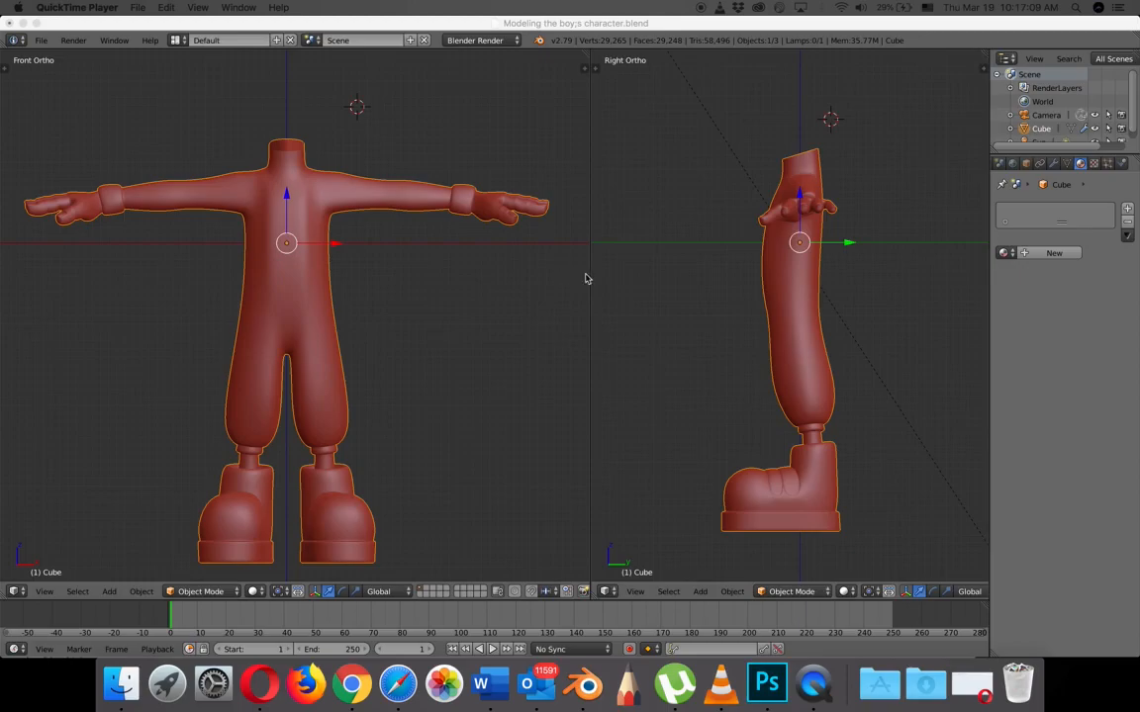
- Add the "Boy character head reference .jpeg" background image to the front viewport, shown only in the Front view
click(524, 324)
key(n)
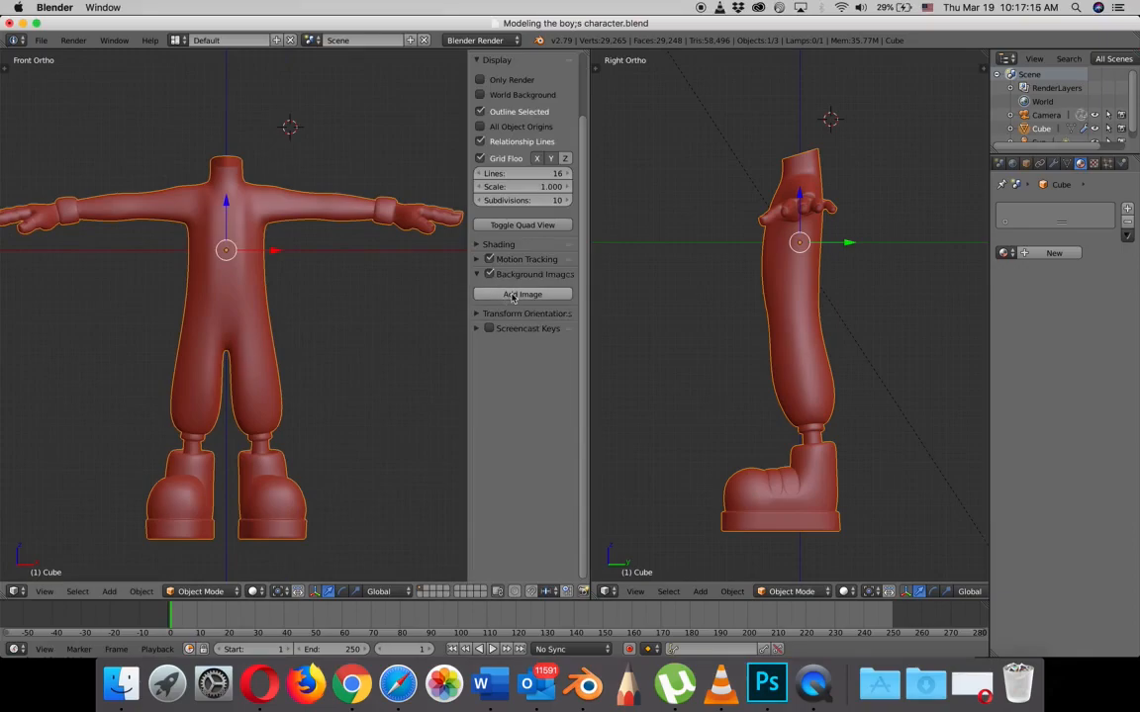
click(521, 295)
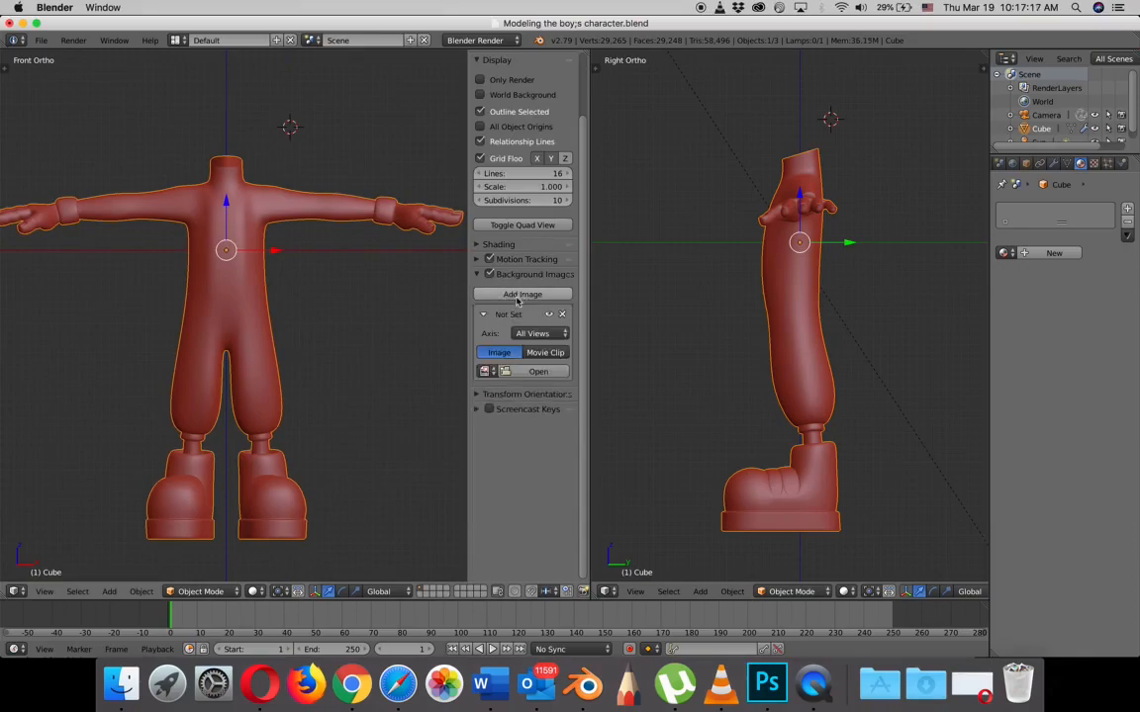
click(539, 333)
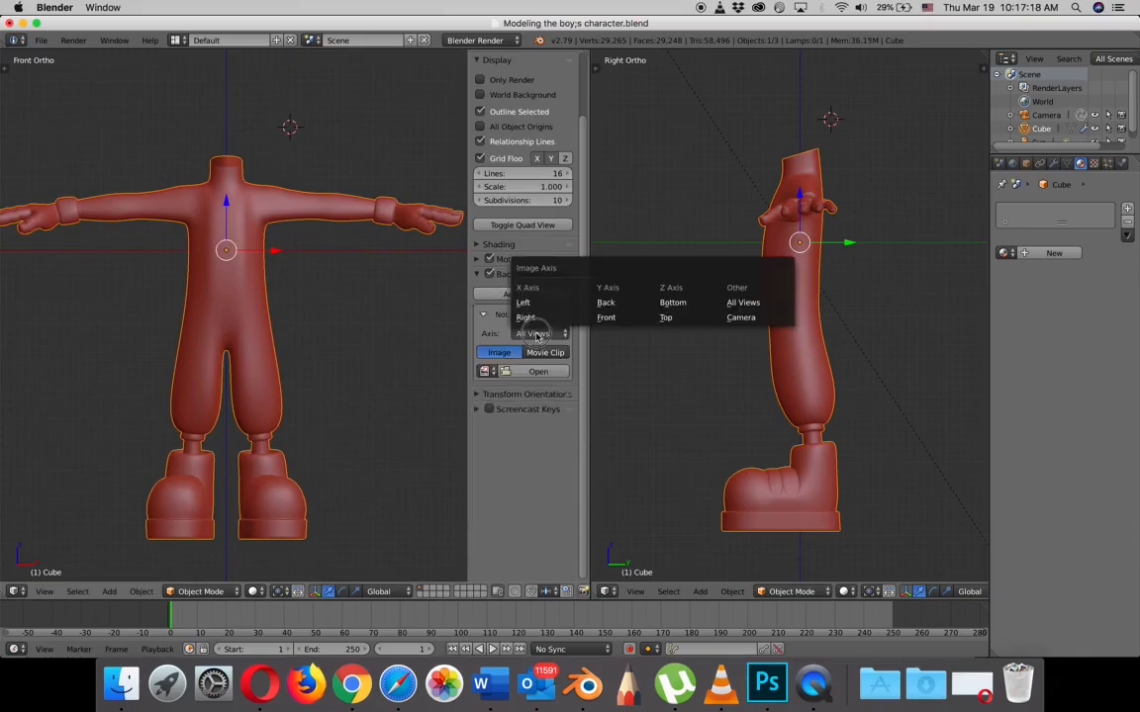
click(606, 317)
click(495, 370)
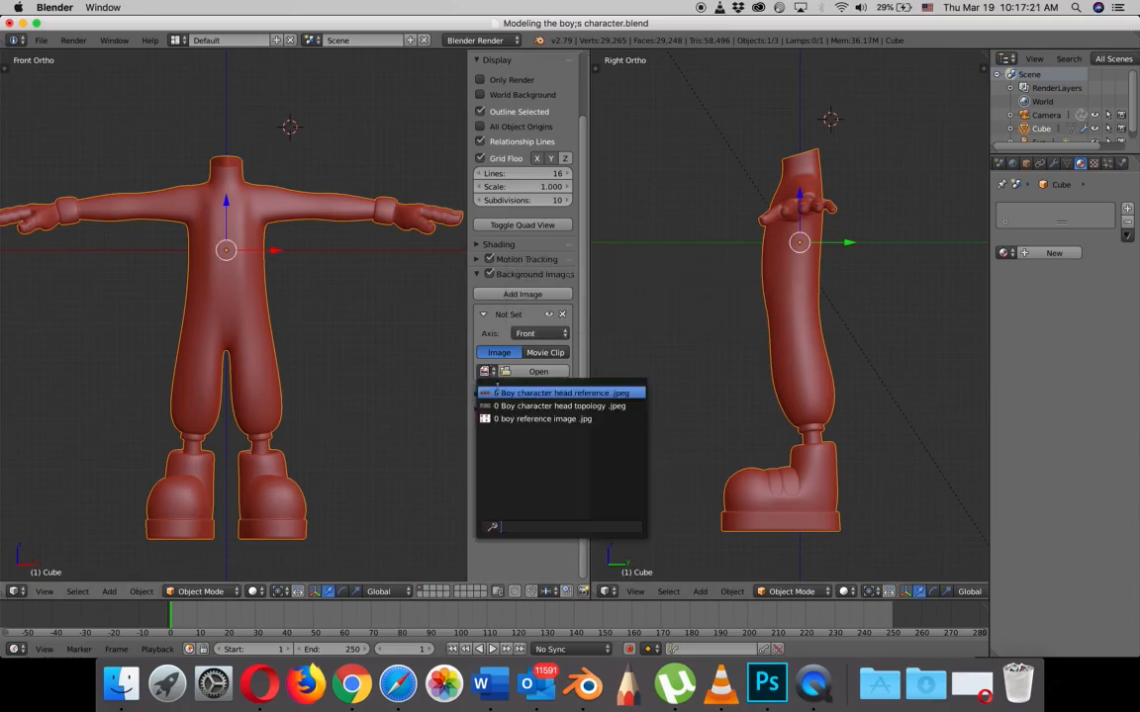
click(497, 393)
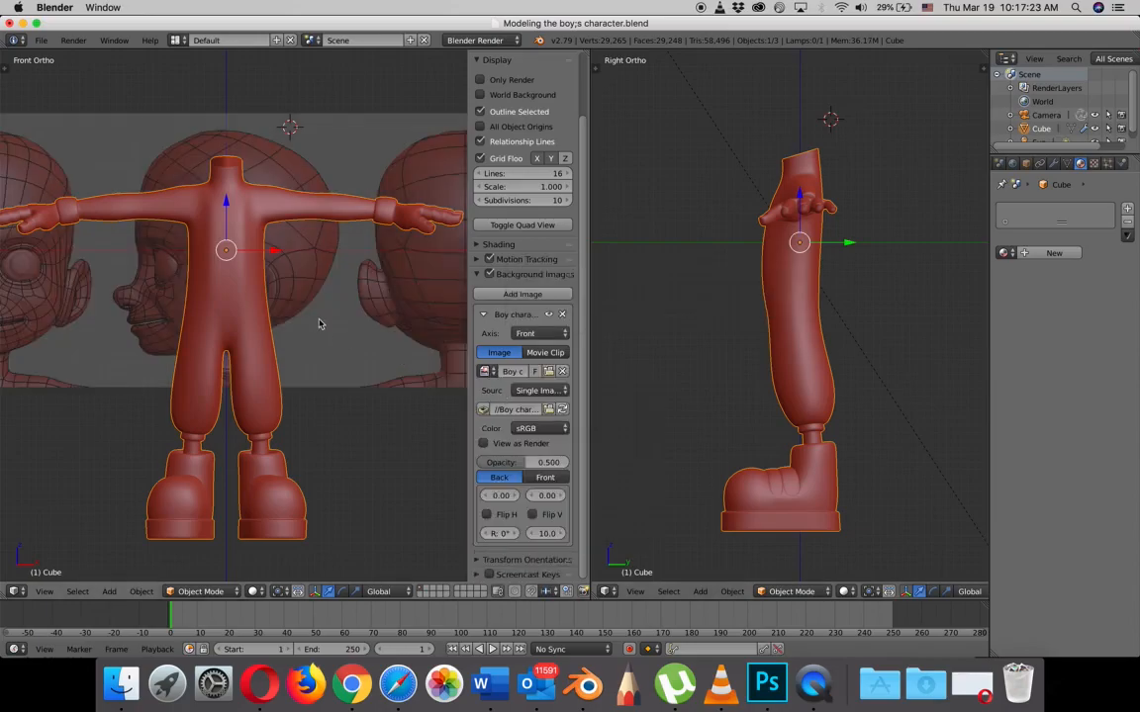
scroll(318, 324, down, 2)
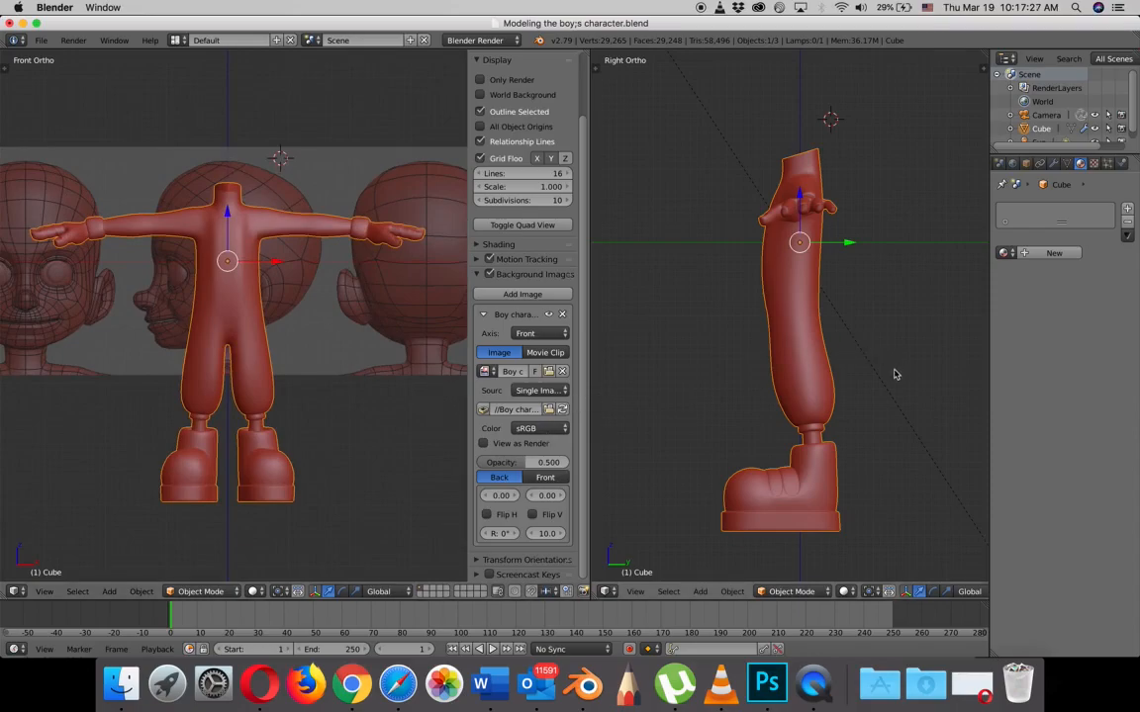
- Add the "Boy character head reference .jpeg" background image to the side viewport, shown only in the Right view
key(n)
click(921, 294)
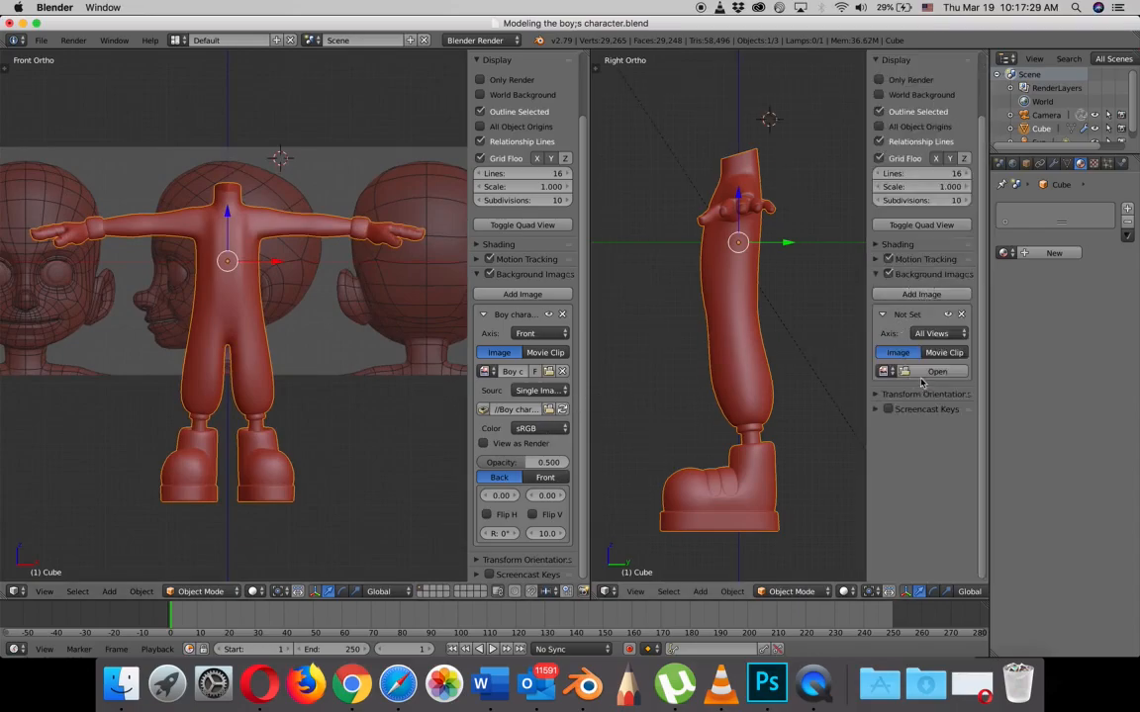
click(935, 334)
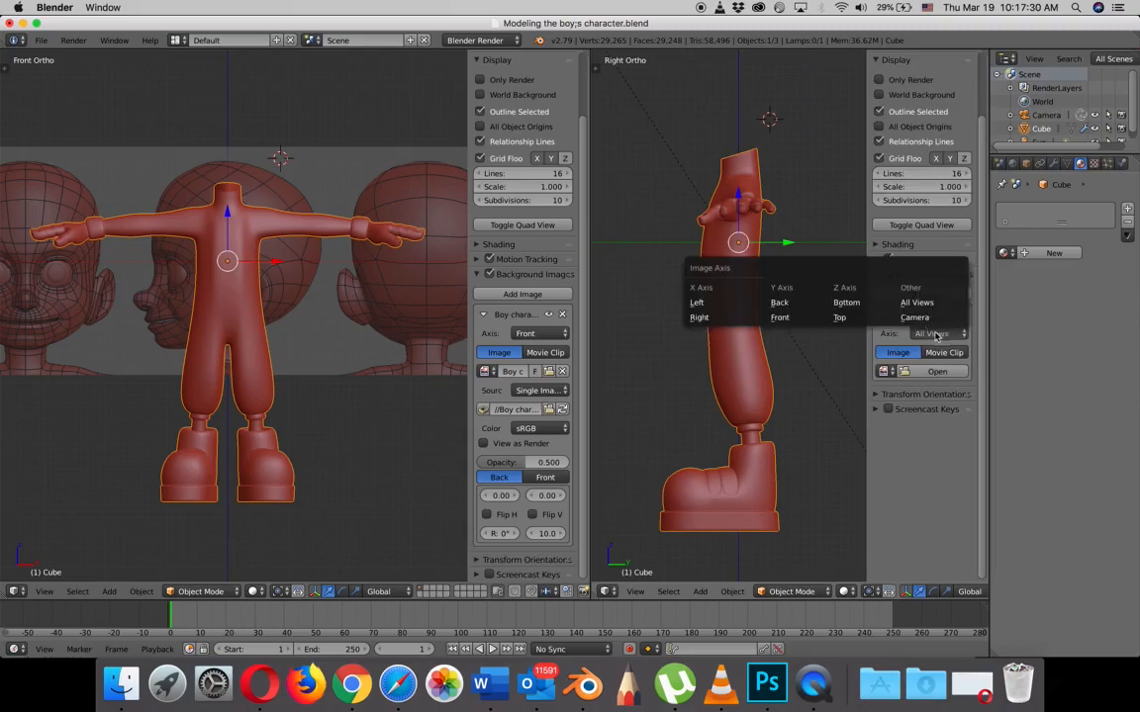
click(700, 319)
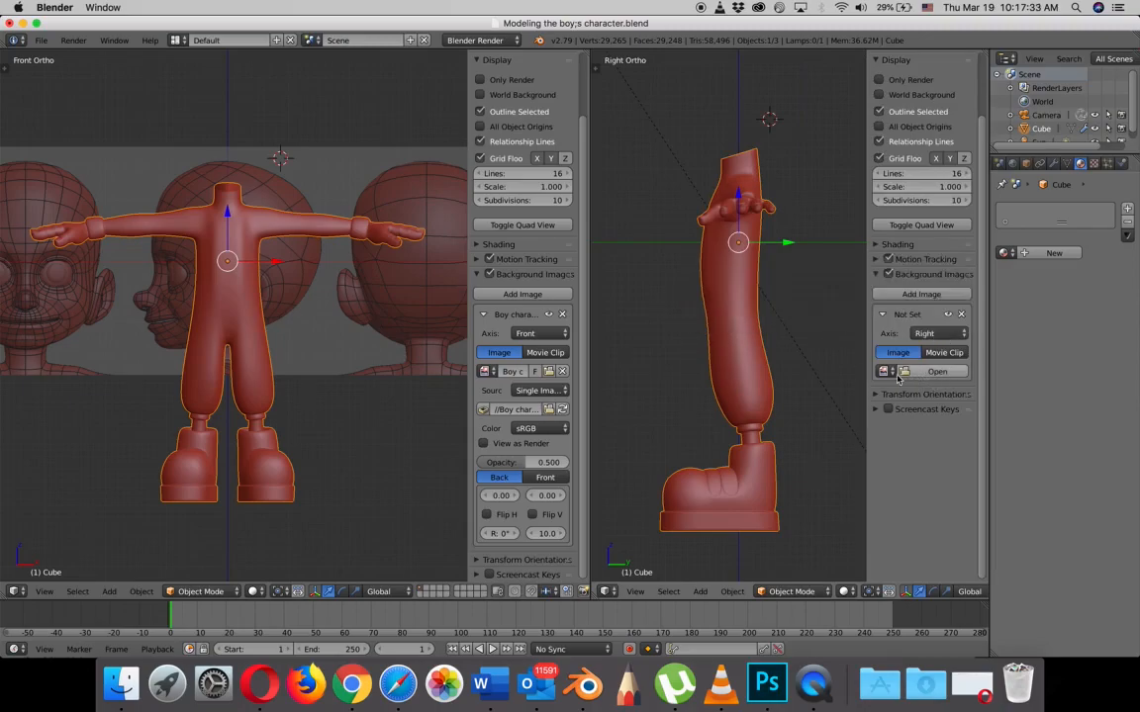
click(884, 372)
click(897, 393)
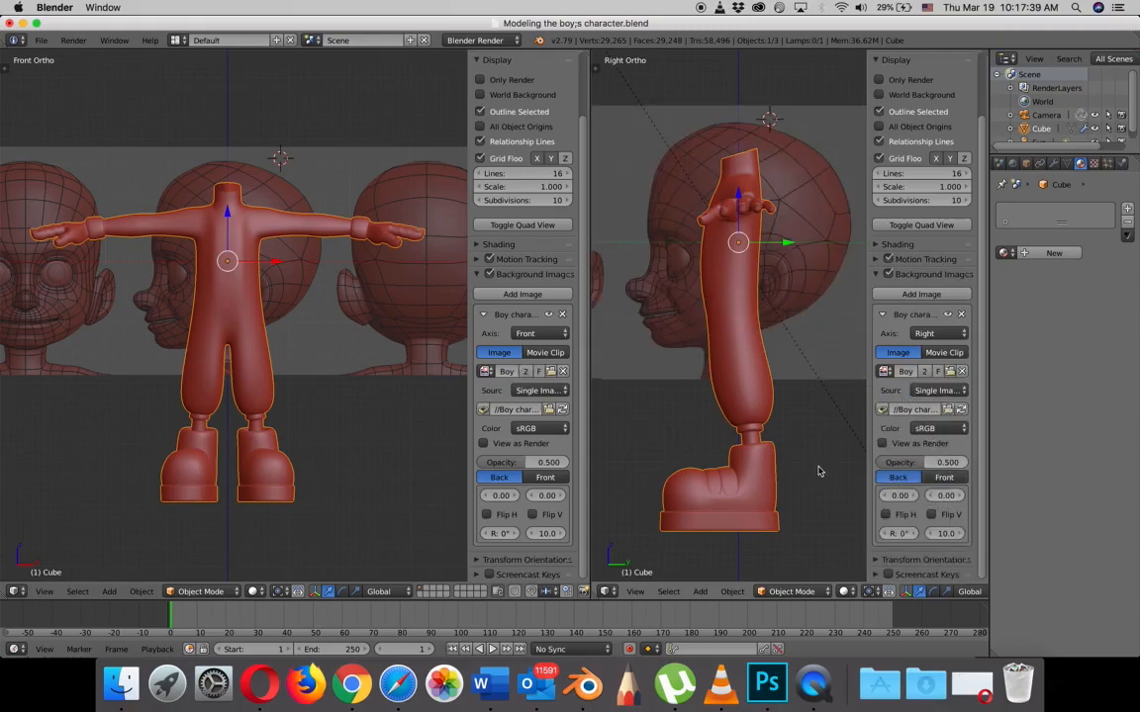
scroll(817, 469, down, 1)
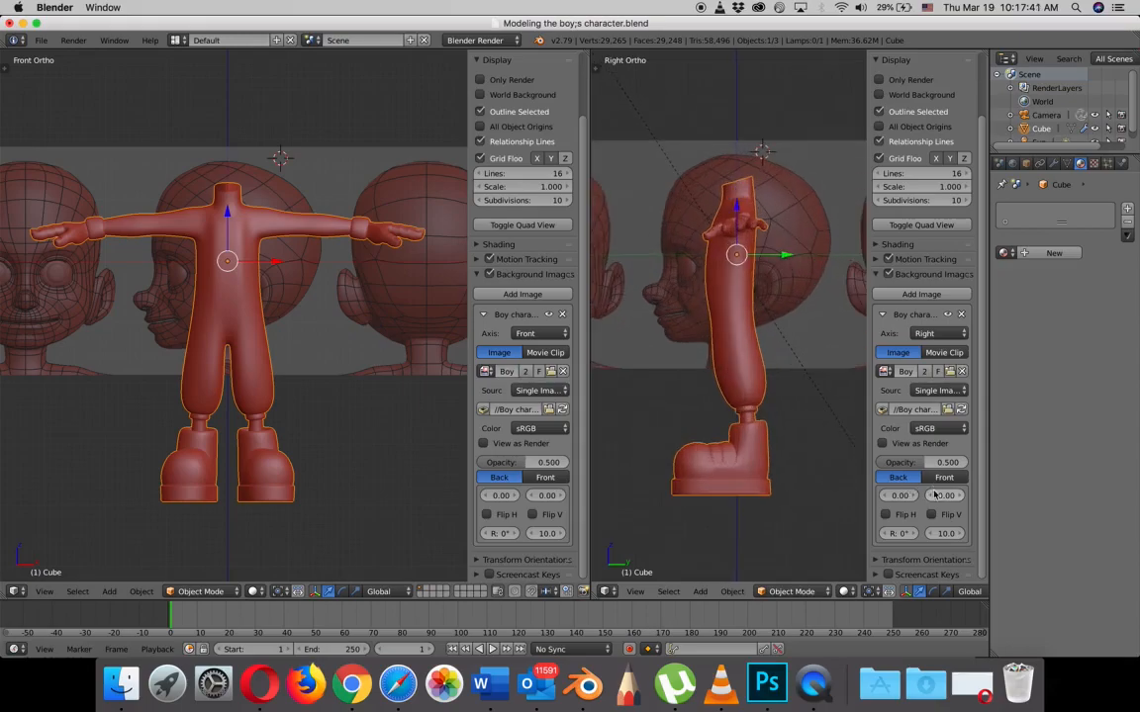
- Widen the side viewport and set its background image's vertical offset to 6.60 and size to 7.00
drag(590, 408, 492, 409)
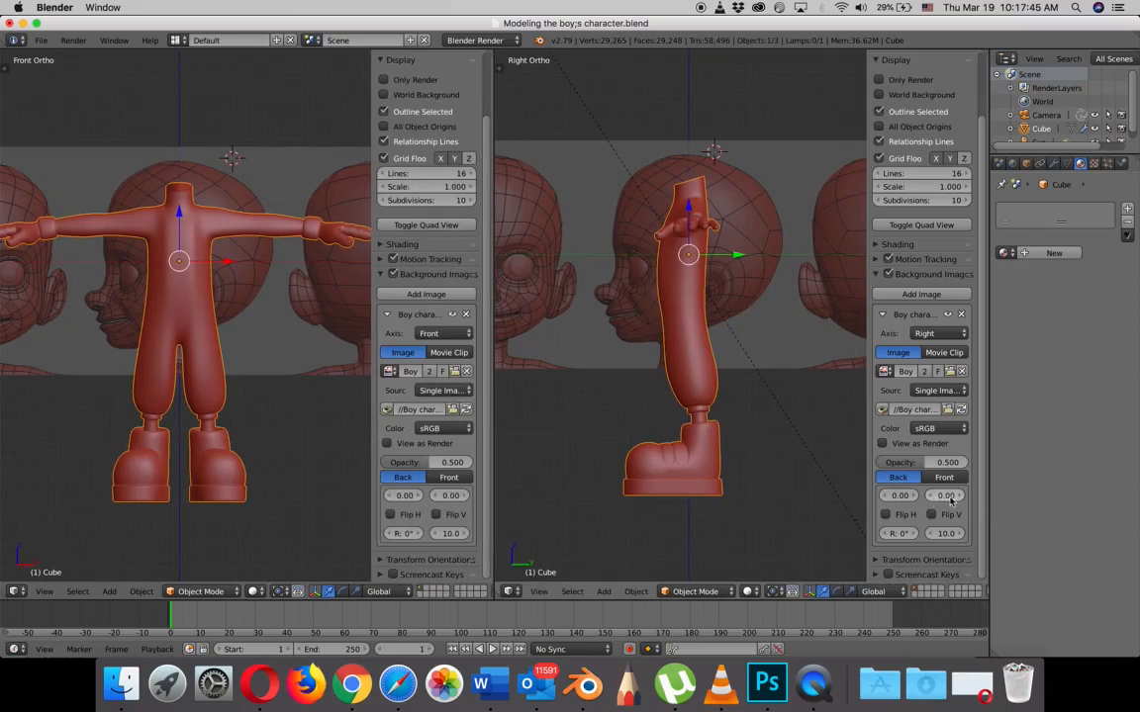
drag(941, 499, 888, 533)
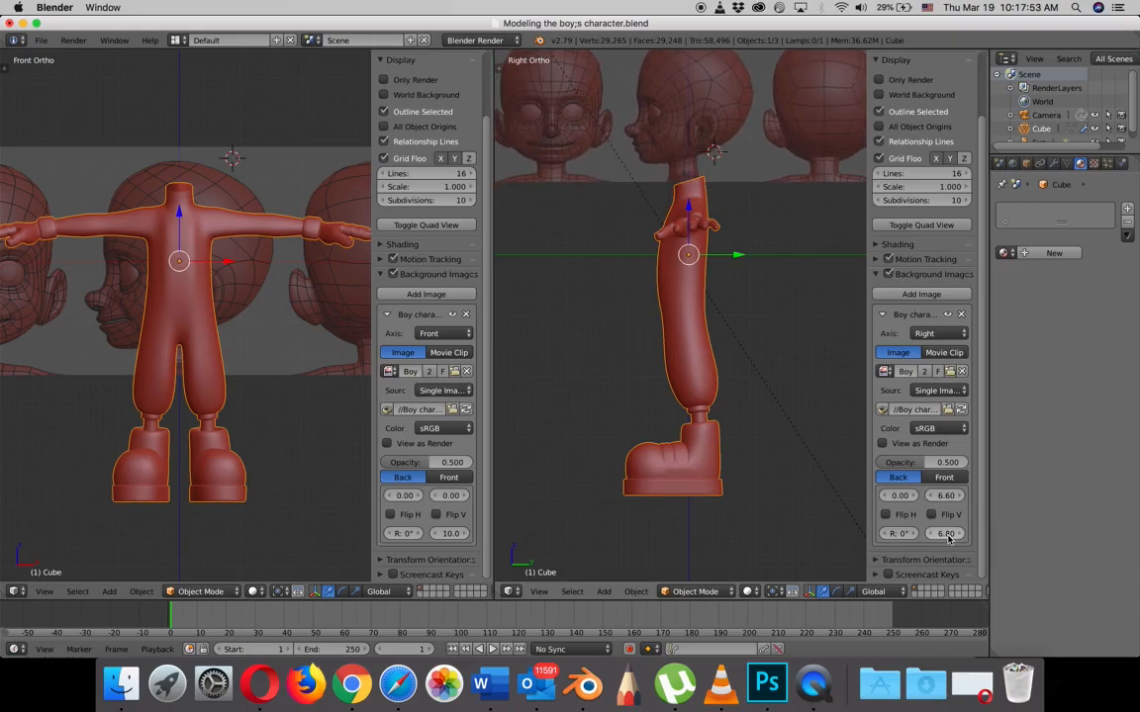
key(Return)
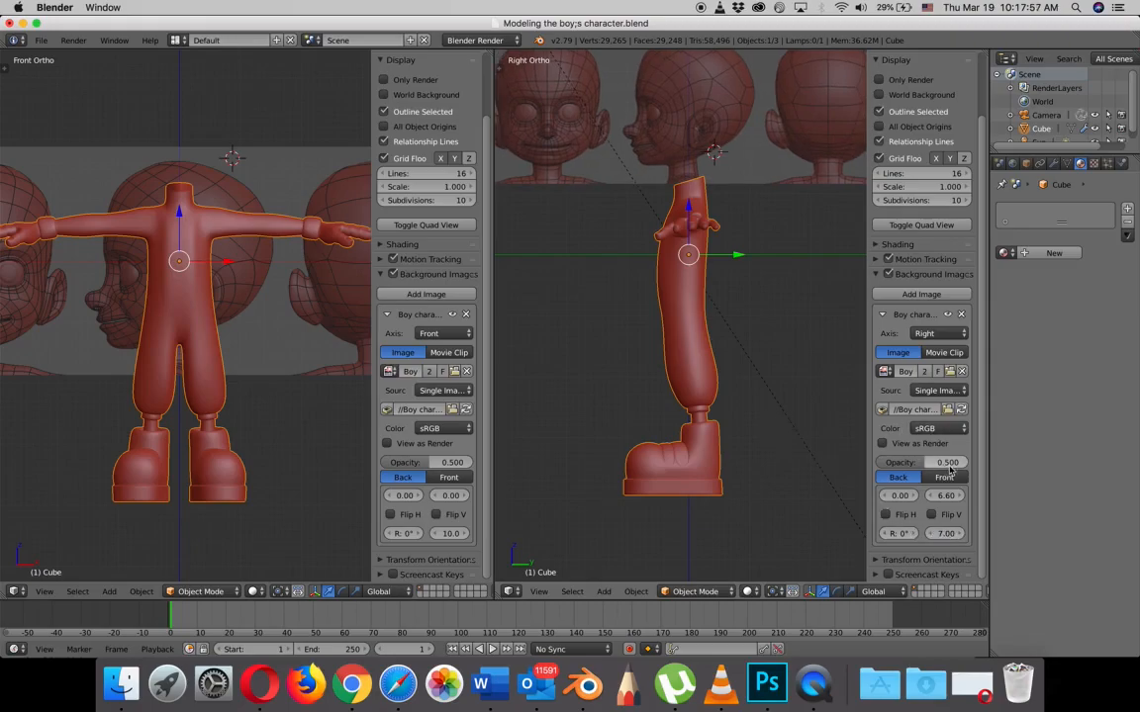
- Align the side view's head reference with the neck using a vertical offset of 5.80 and a horizontal offset of 0.10
click(930, 500)
click(930, 499)
click(930, 500)
click(930, 501)
click(930, 500)
click(930, 501)
click(930, 502)
click(930, 501)
click(930, 502)
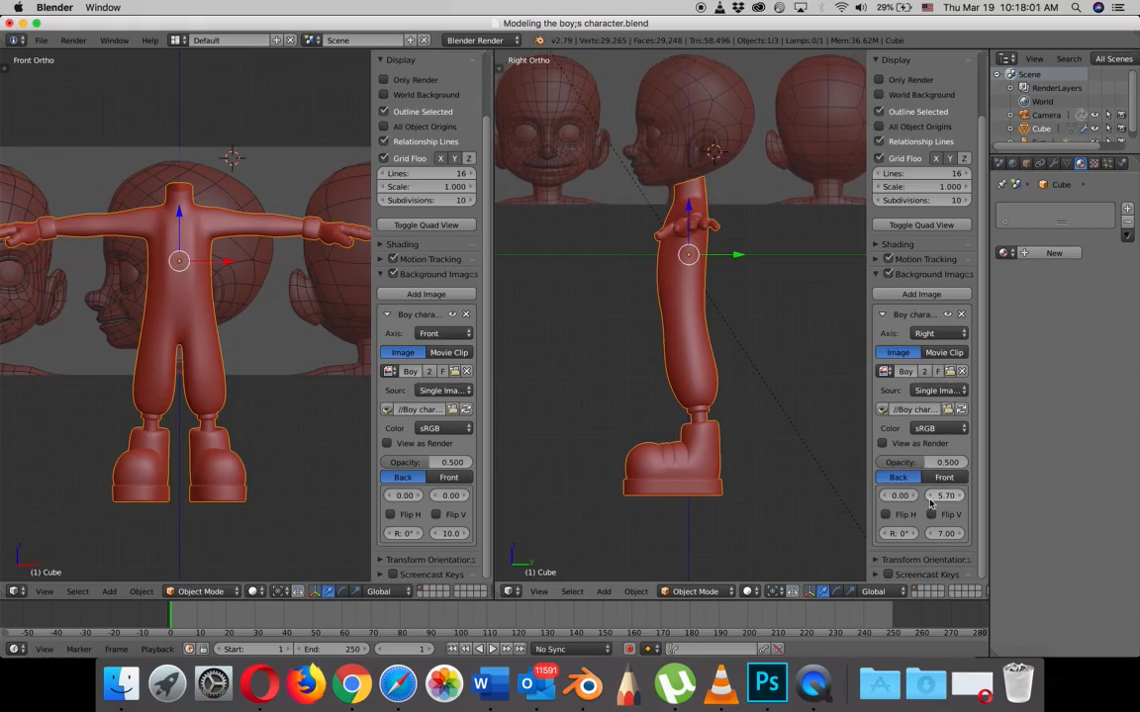
click(959, 500)
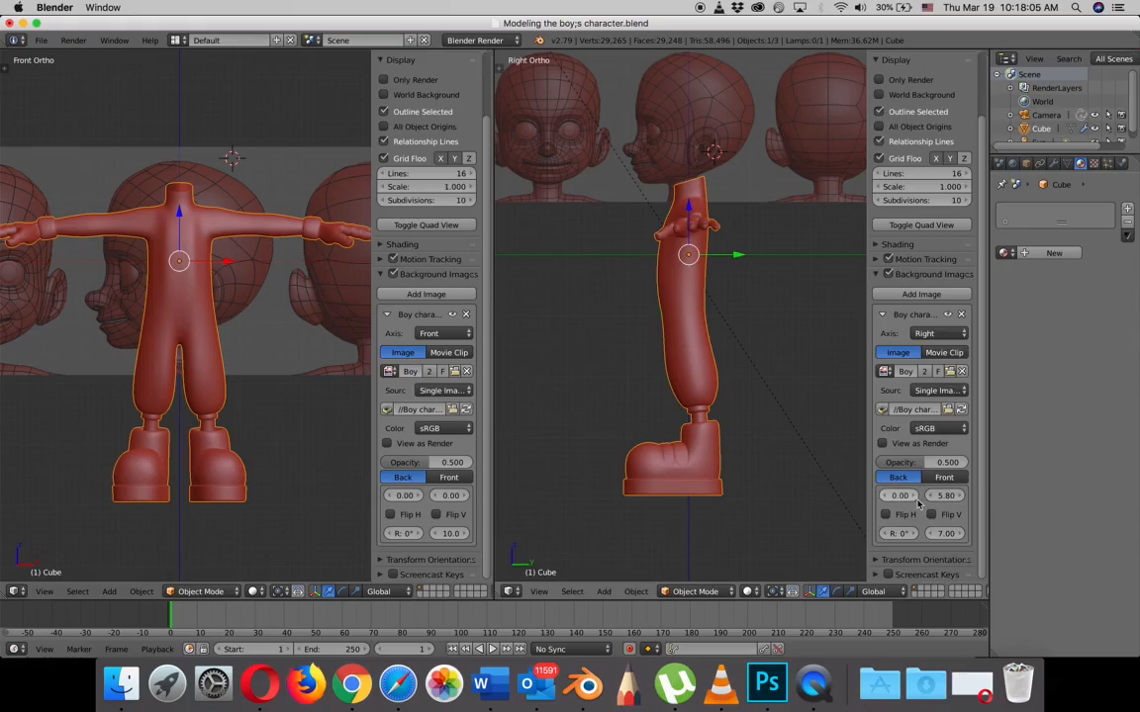
click(913, 498)
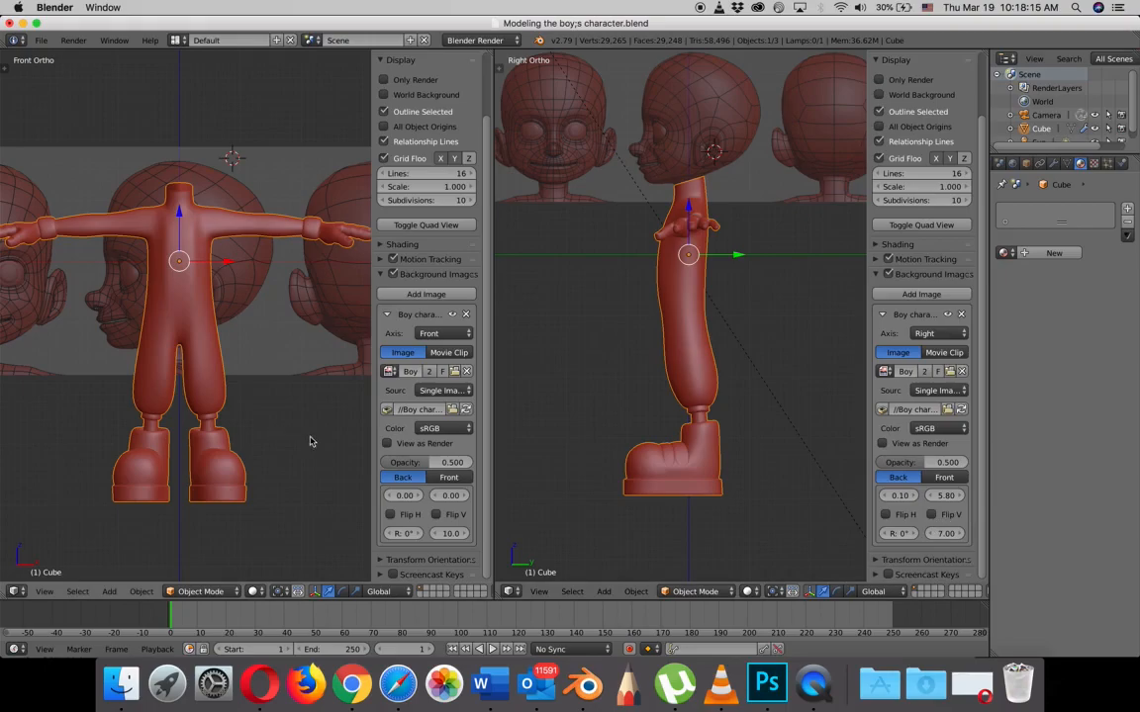
- Set the front view's background image to a vertical offset of 5.80 and a size of 7.00
click(450, 496)
text(5.8)
key(Return)
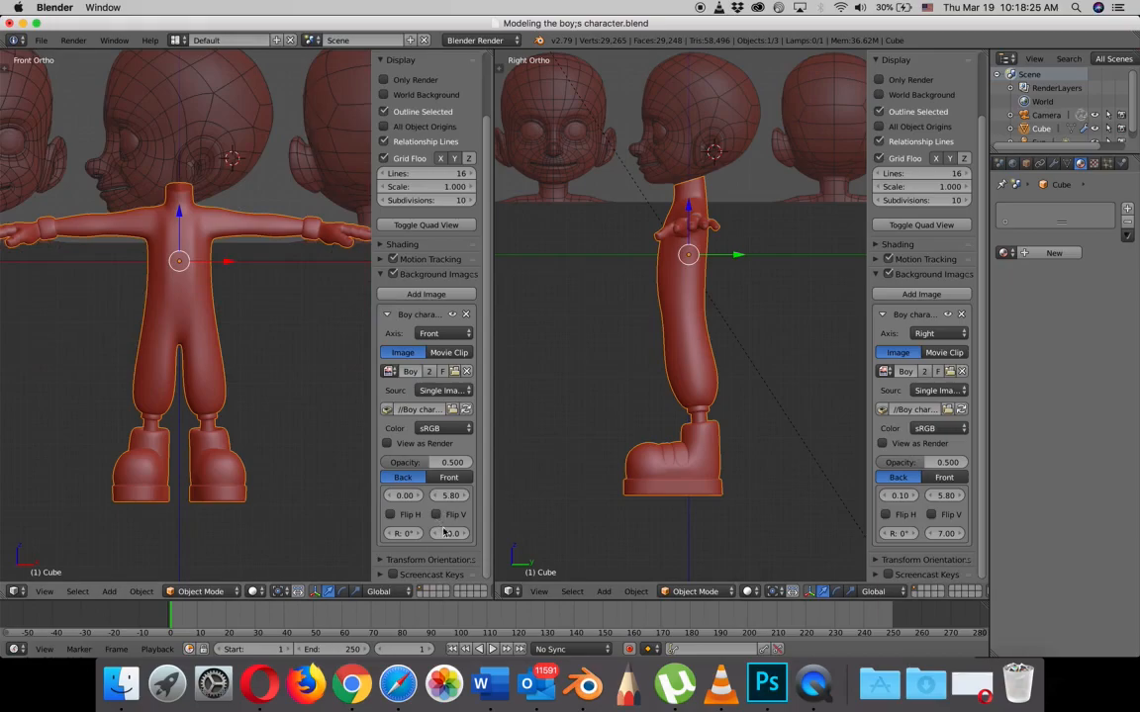
text(7)
key(Return)
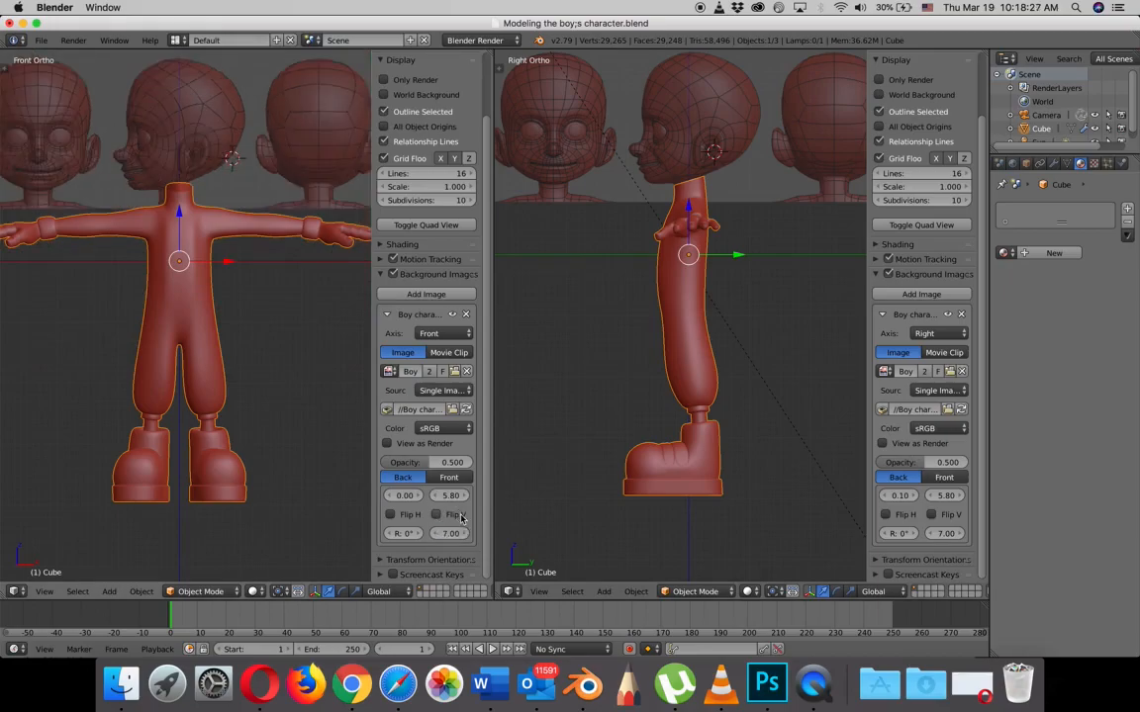
- Center the front-facing head reference on the body's neck by setting the image's horizontal offset to 2.32
mouse_move(419, 498)
mouse_down()
mouse_move(458, 500)
mouse_move(418, 500)
mouse_up()
scroll(287, 445, up, 5)
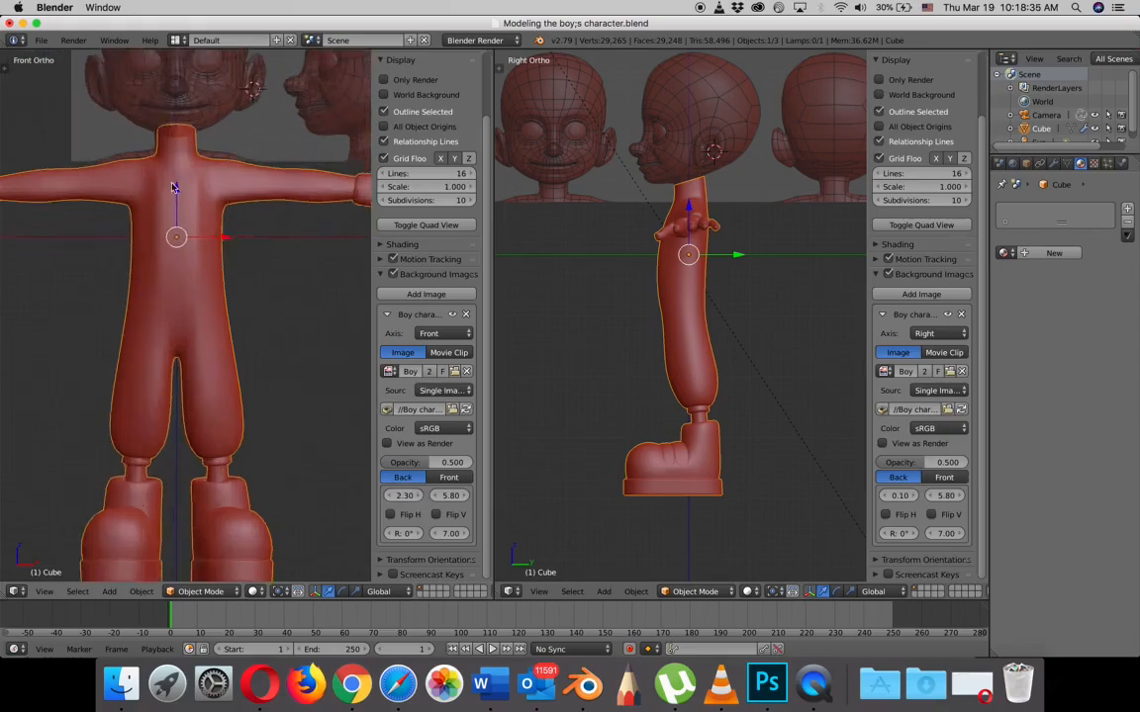
shift+middle_drag(277, 537, 229, 482)
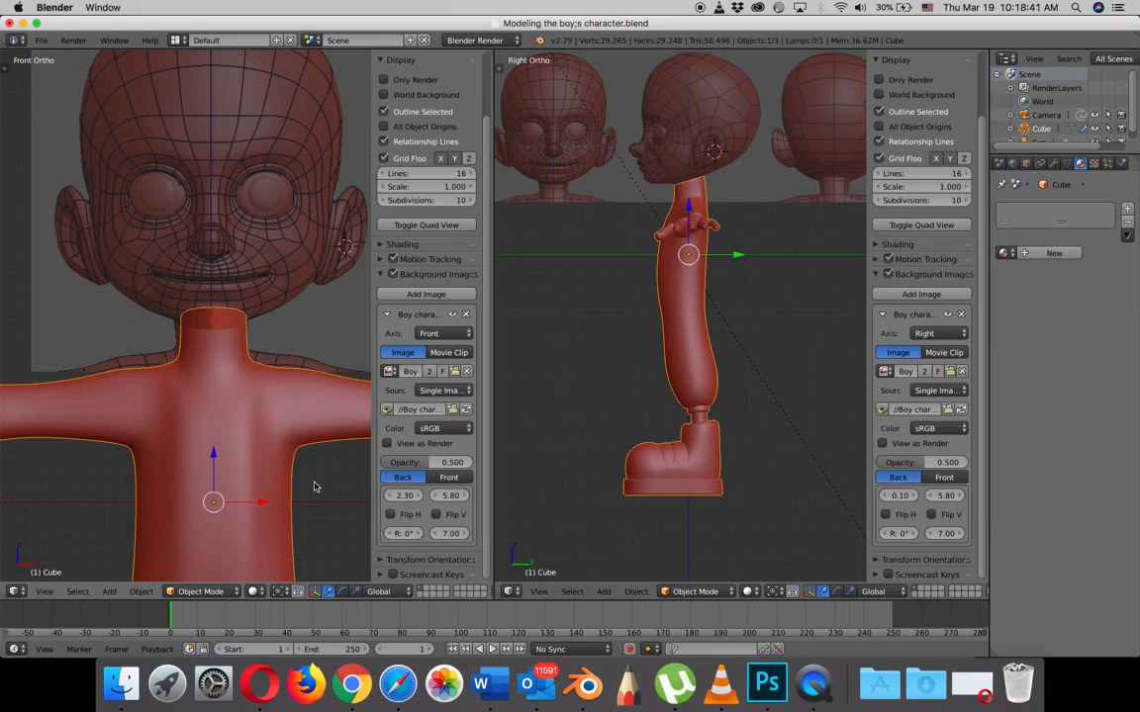
click(418, 499)
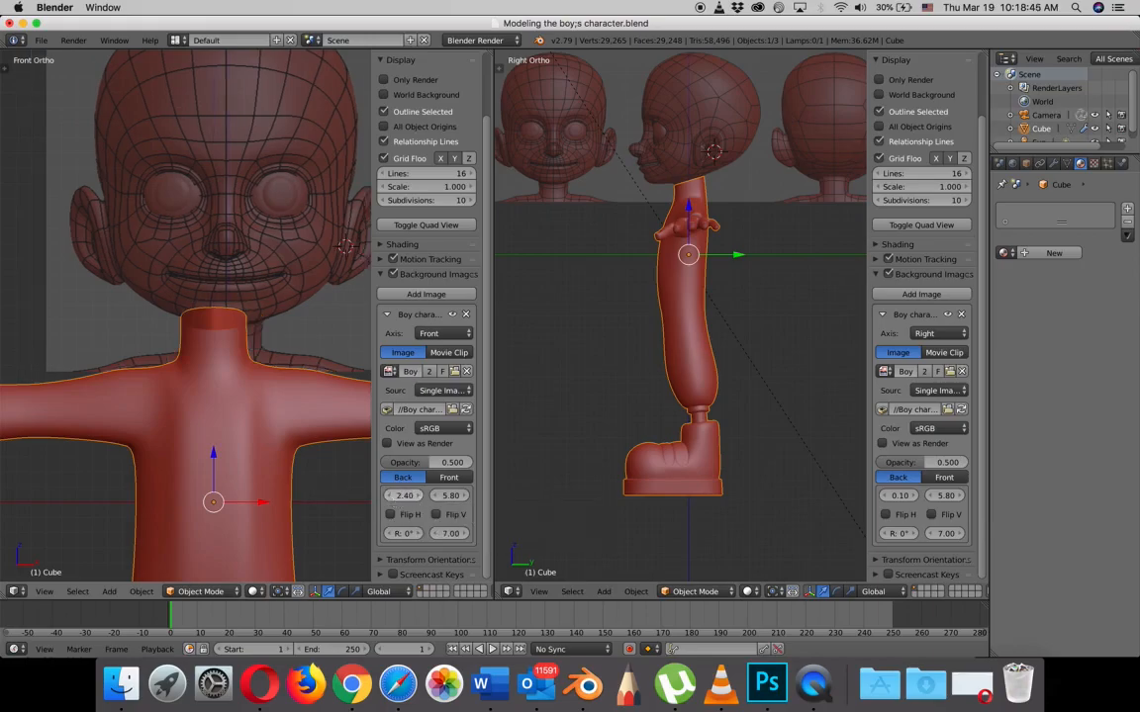
click(391, 500)
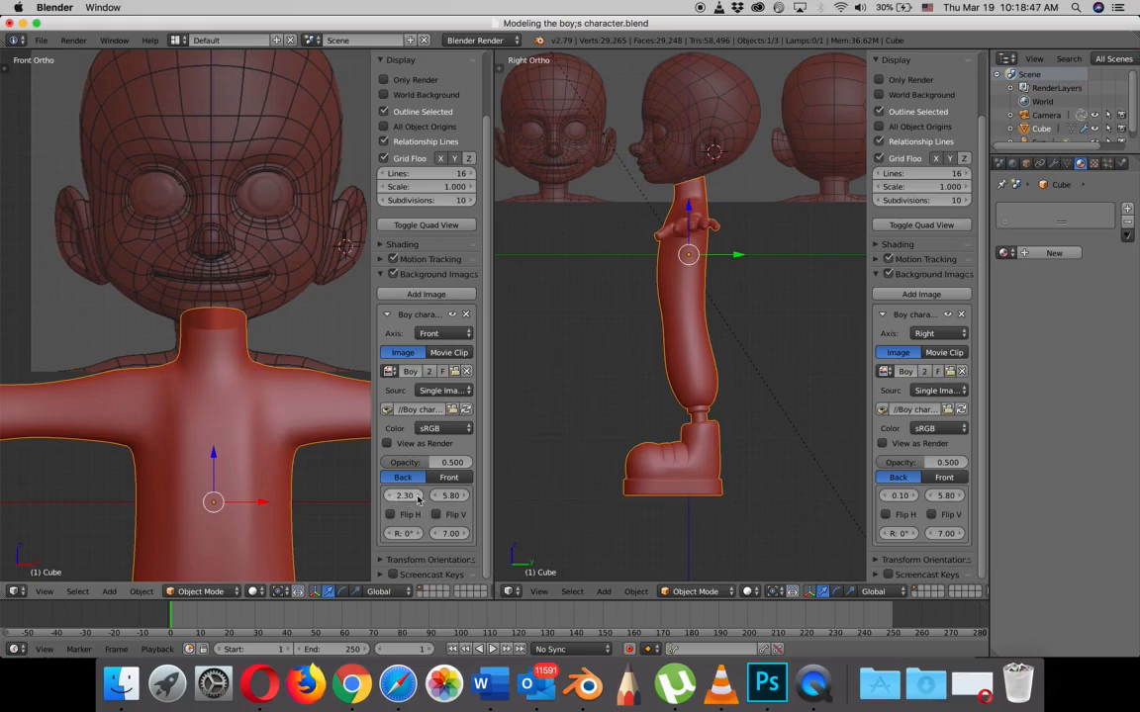
click(419, 497)
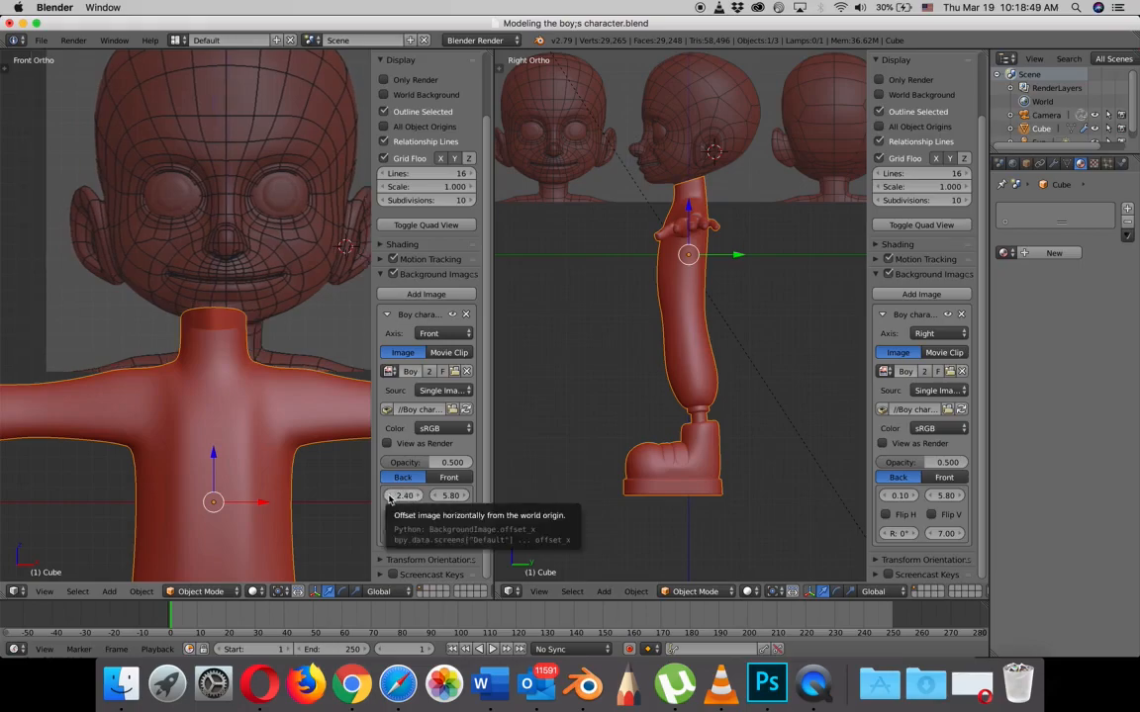
click(390, 500)
click(409, 501)
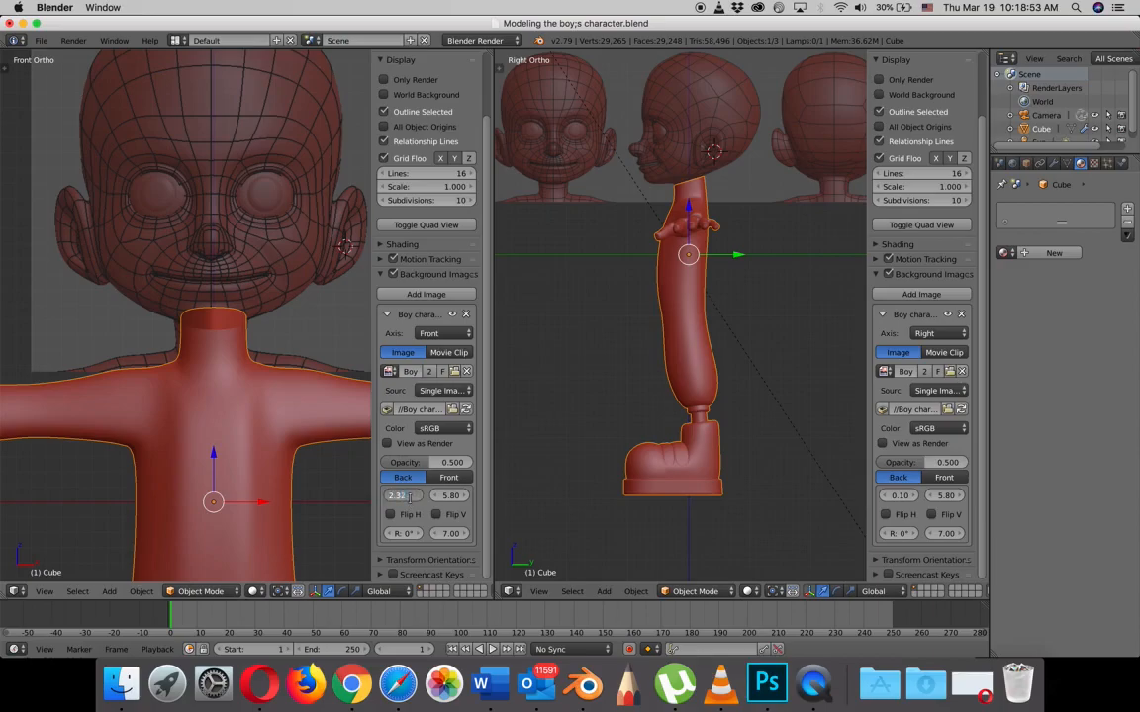
text(2.32)
key(Return)
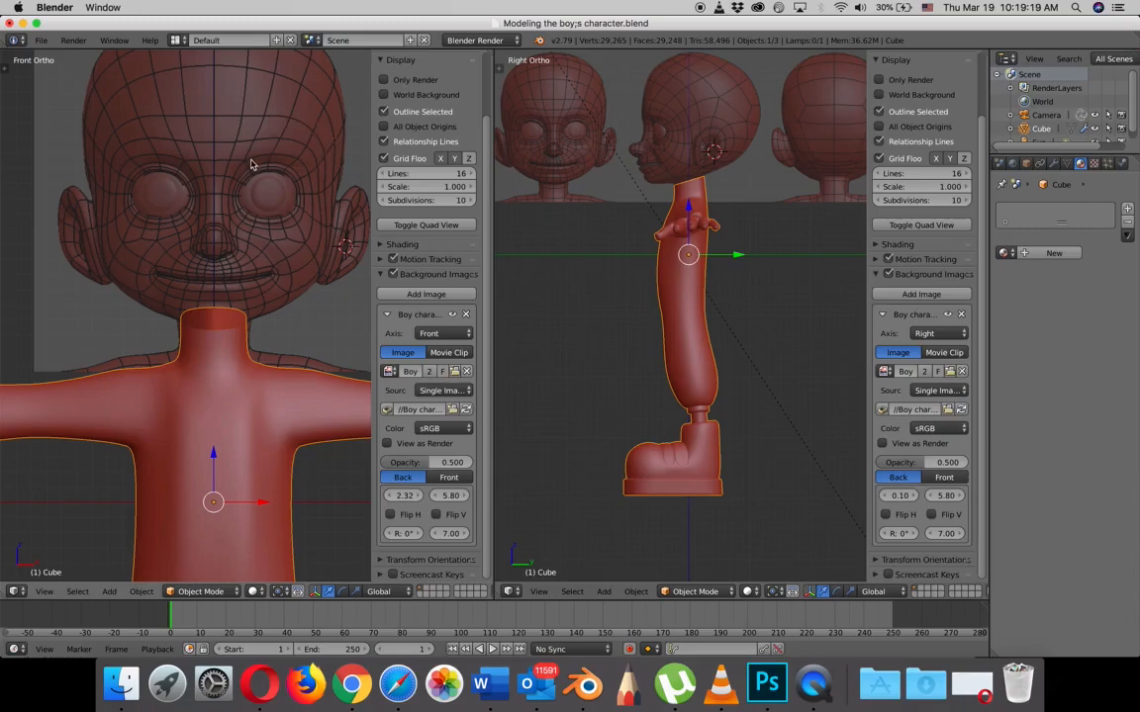
- Hide the view properties region in both the front and side viewports
scroll(246, 164, up, 2)
scroll(246, 165, down, 1)
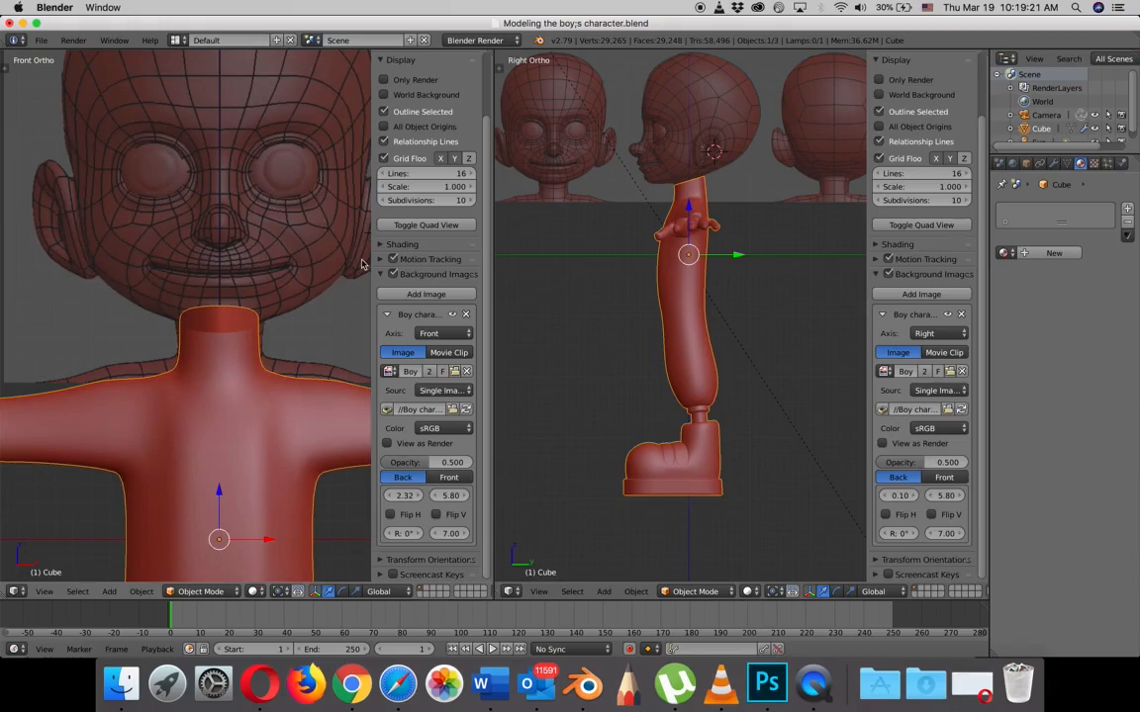
key(n)
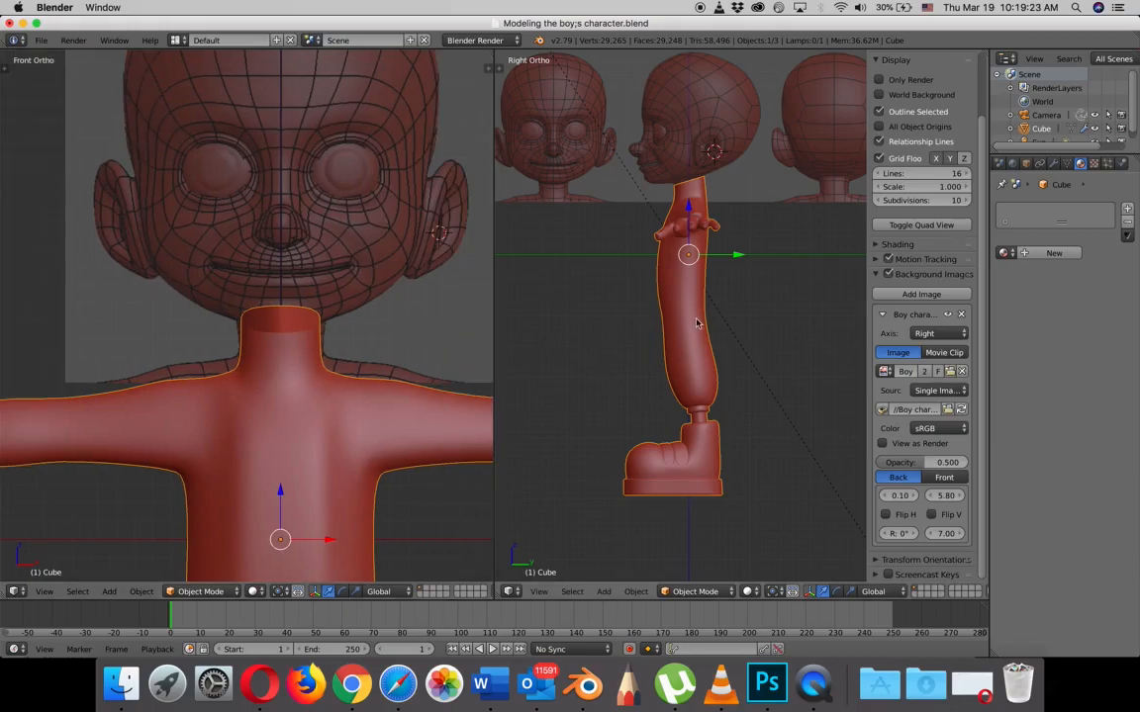
key(n)
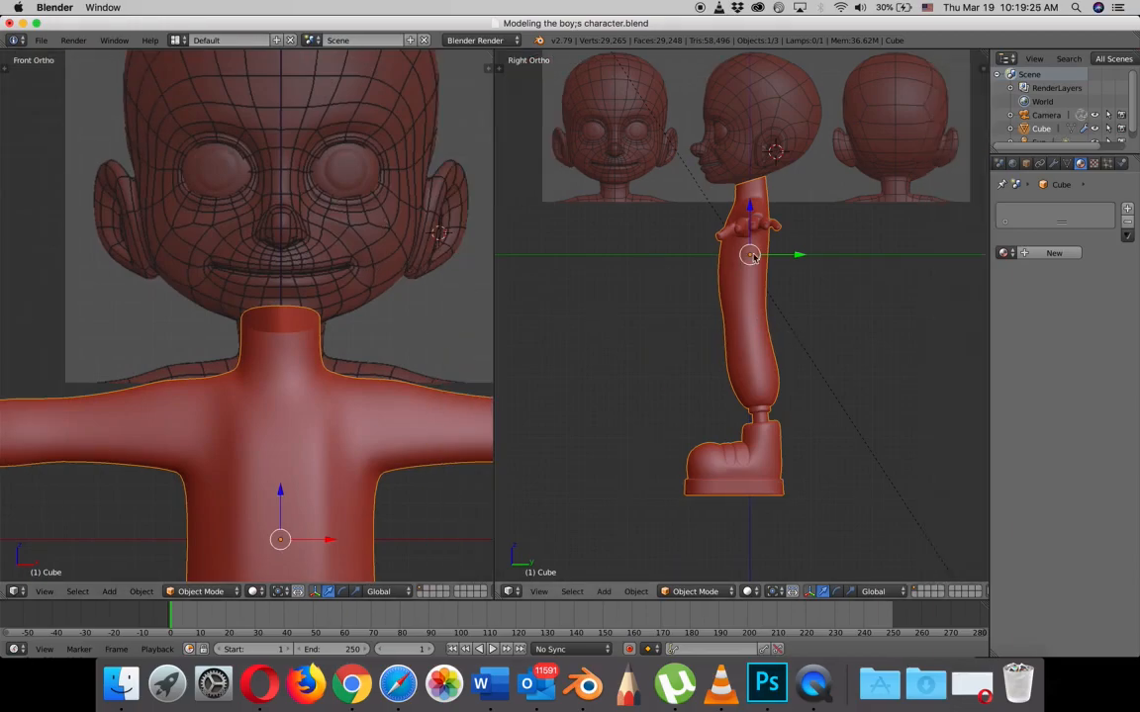
- Switch the body mesh to Edit Mode
scroll(752, 256, up, 2)
scroll(743, 178, down, 3)
scroll(714, 275, up, 5)
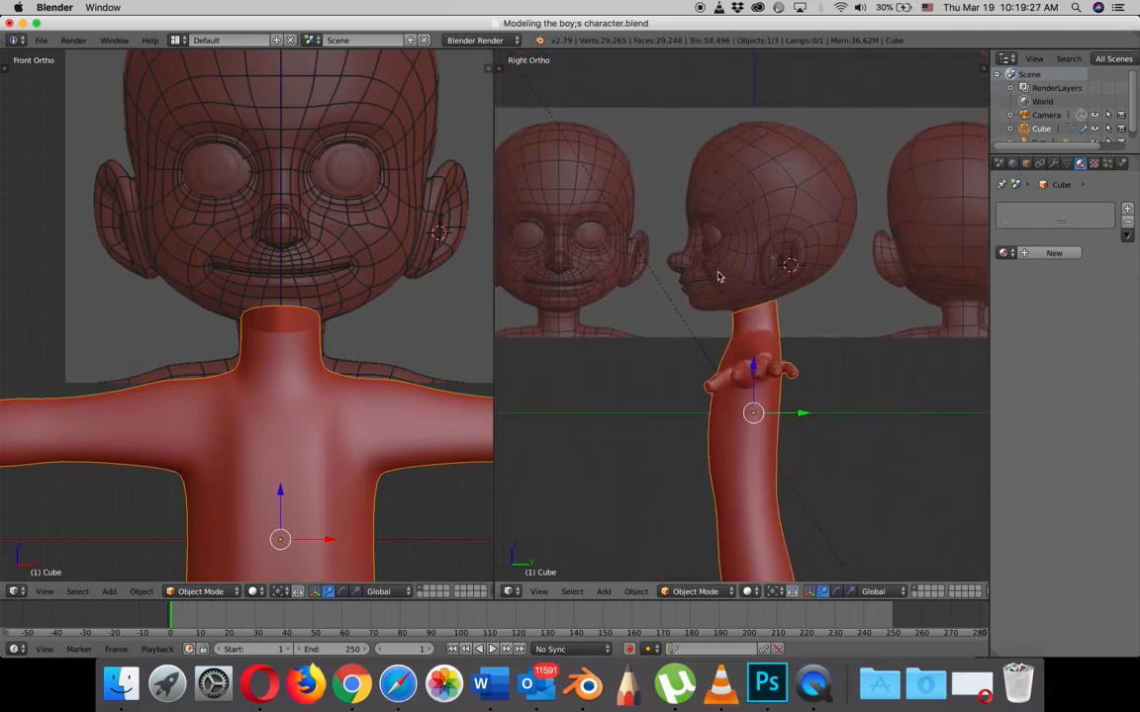
scroll(759, 349, up, 4)
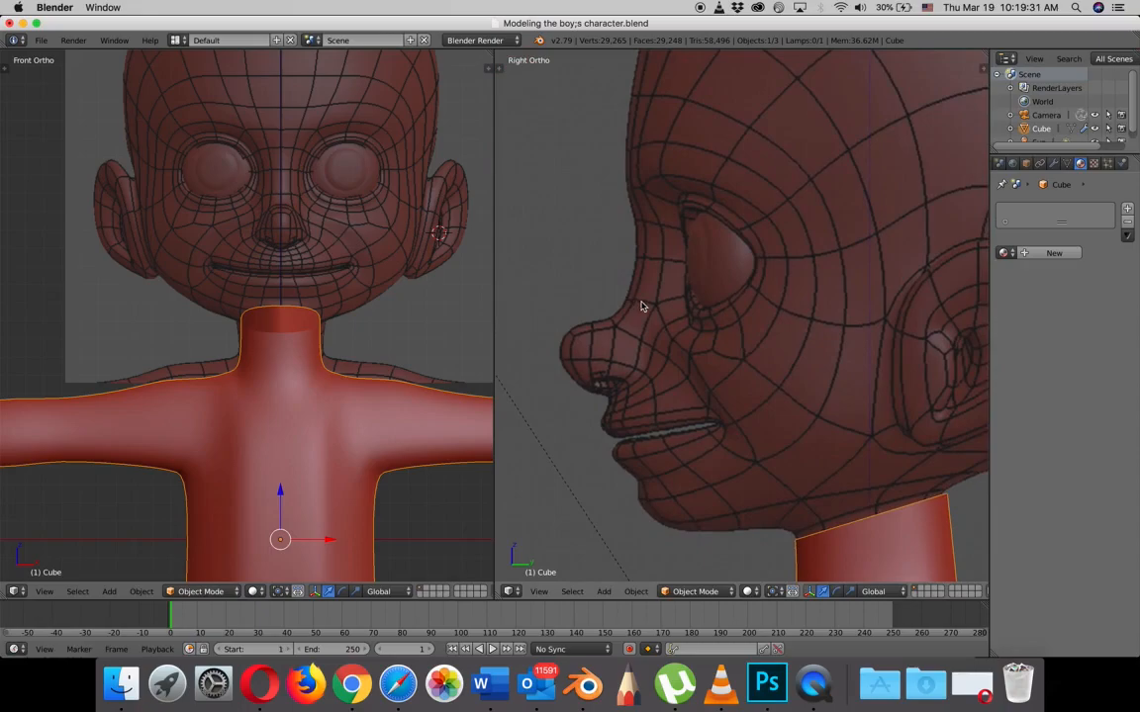
scroll(297, 285, up, 1)
shift+middle_drag(341, 252, 277, 377)
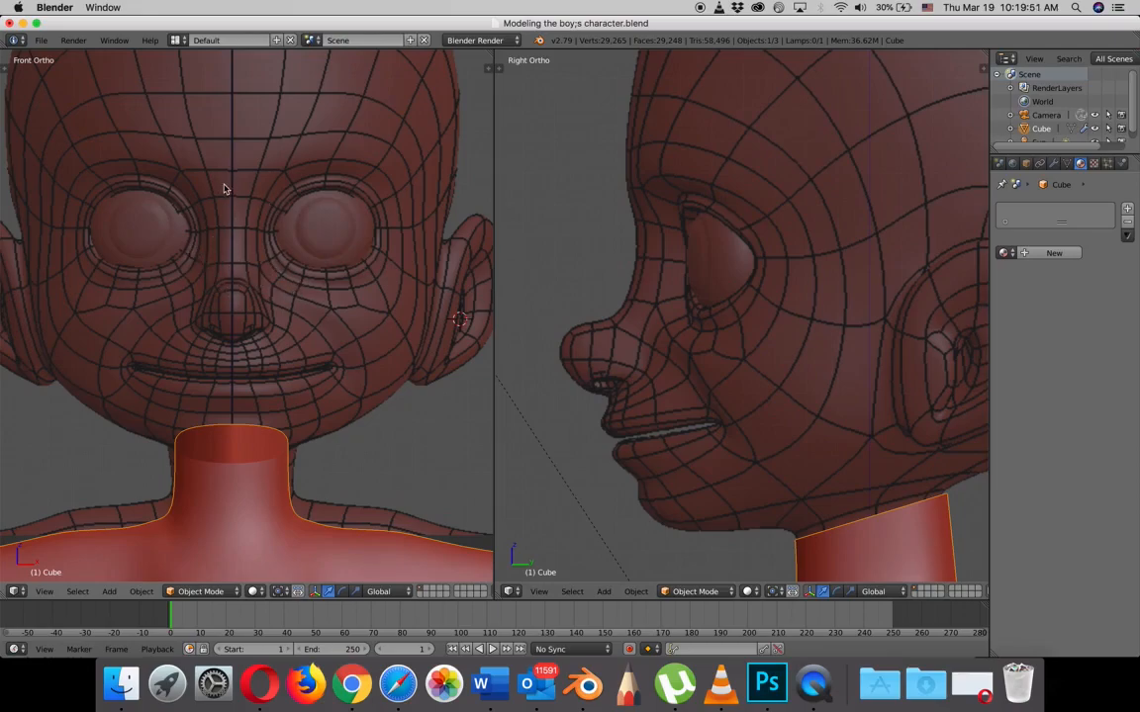
scroll(205, 193, down, 2)
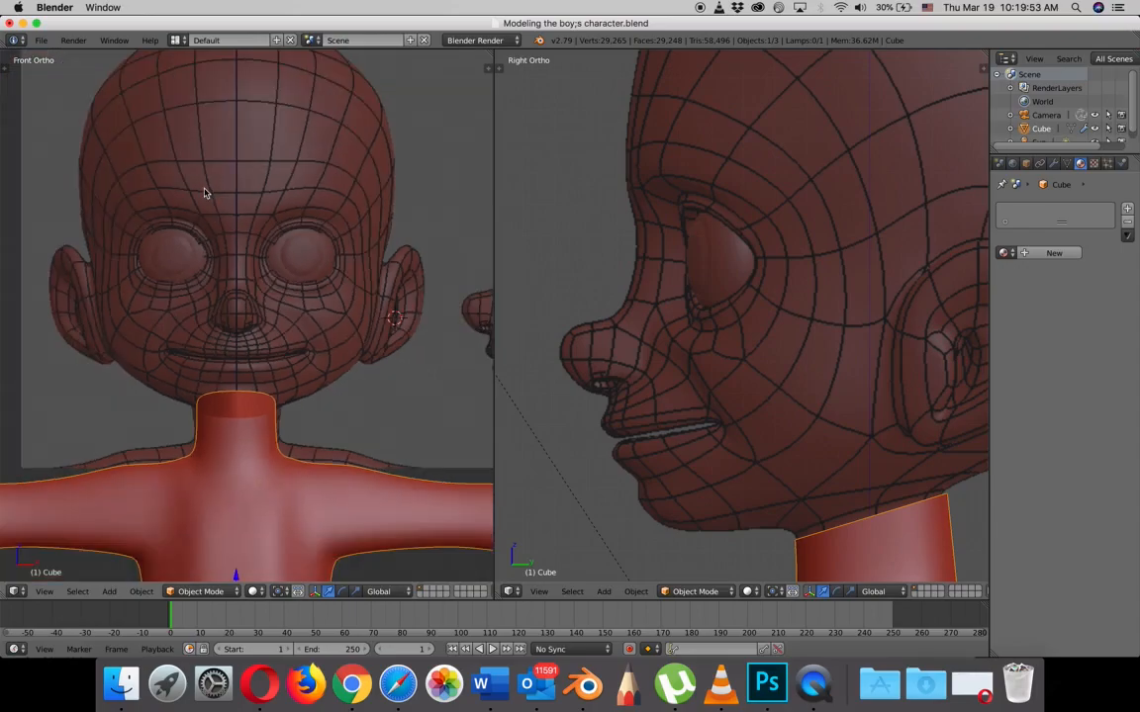
scroll(204, 191, up, 2)
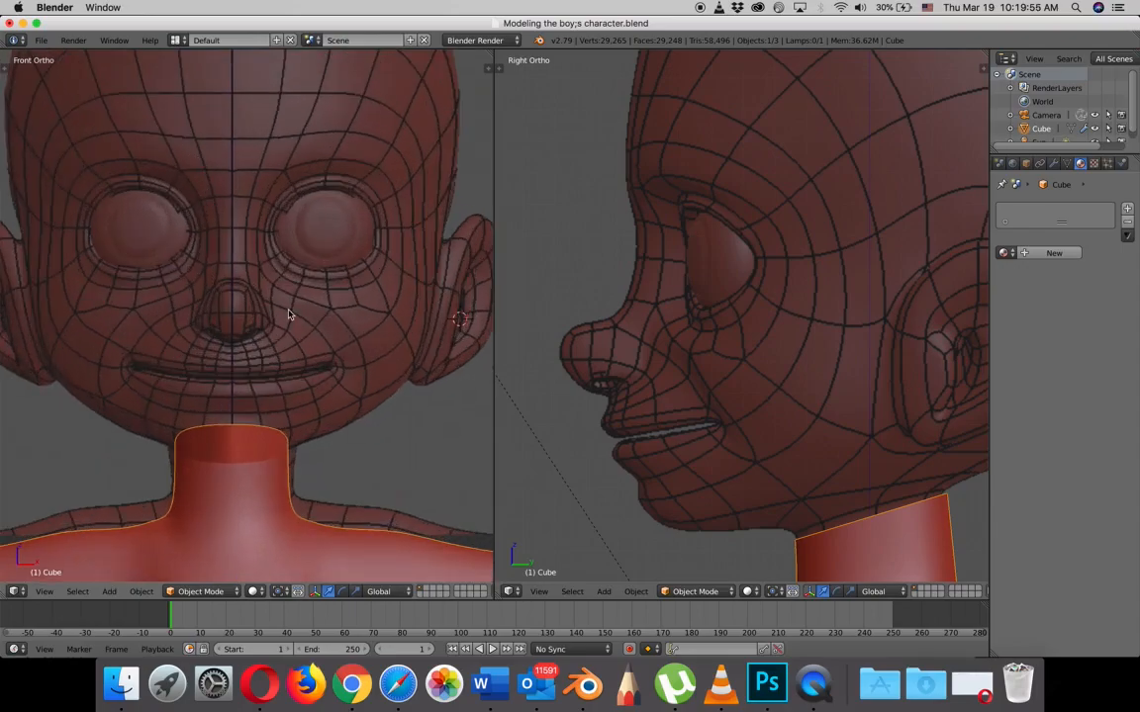
key(Tab)
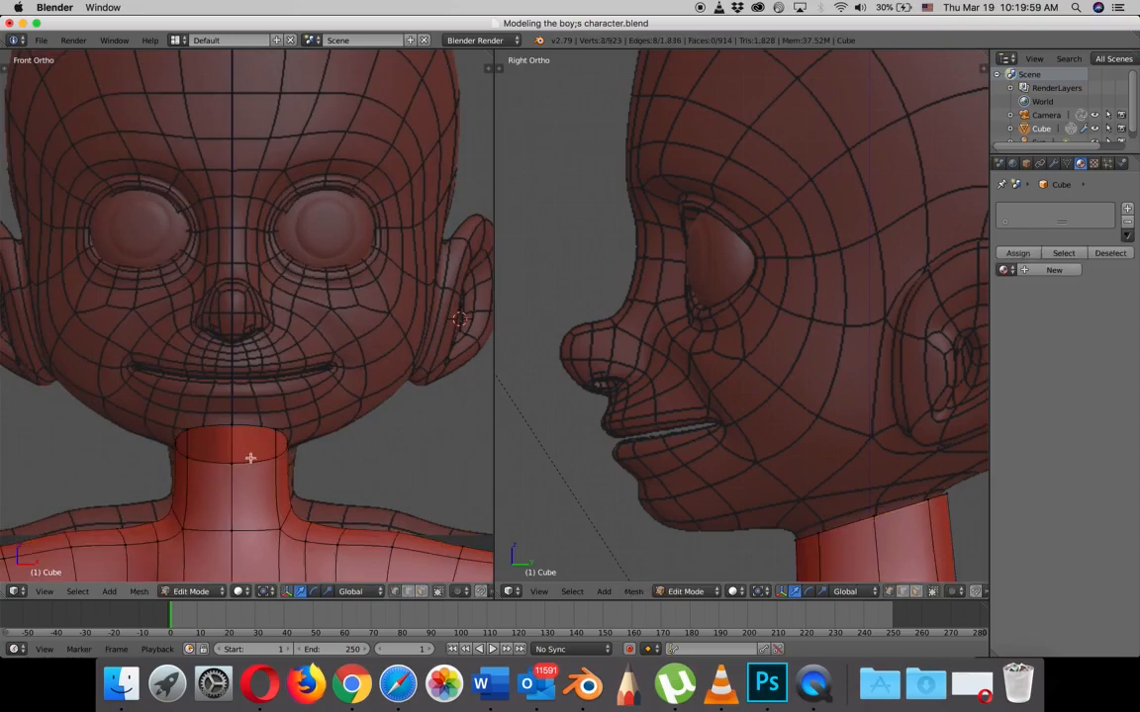
- Duplicate a vertex from the front edge of the neck and place the copy above the eye in the front view
alt+right_click(276, 457)
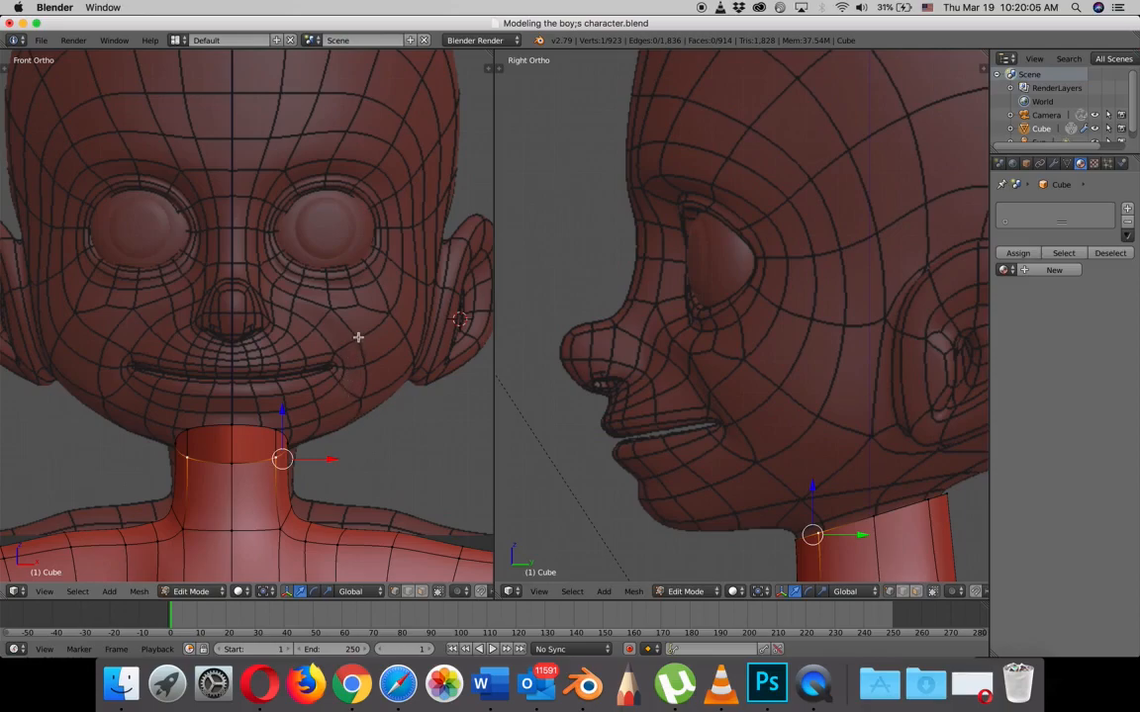
key(shift+d)
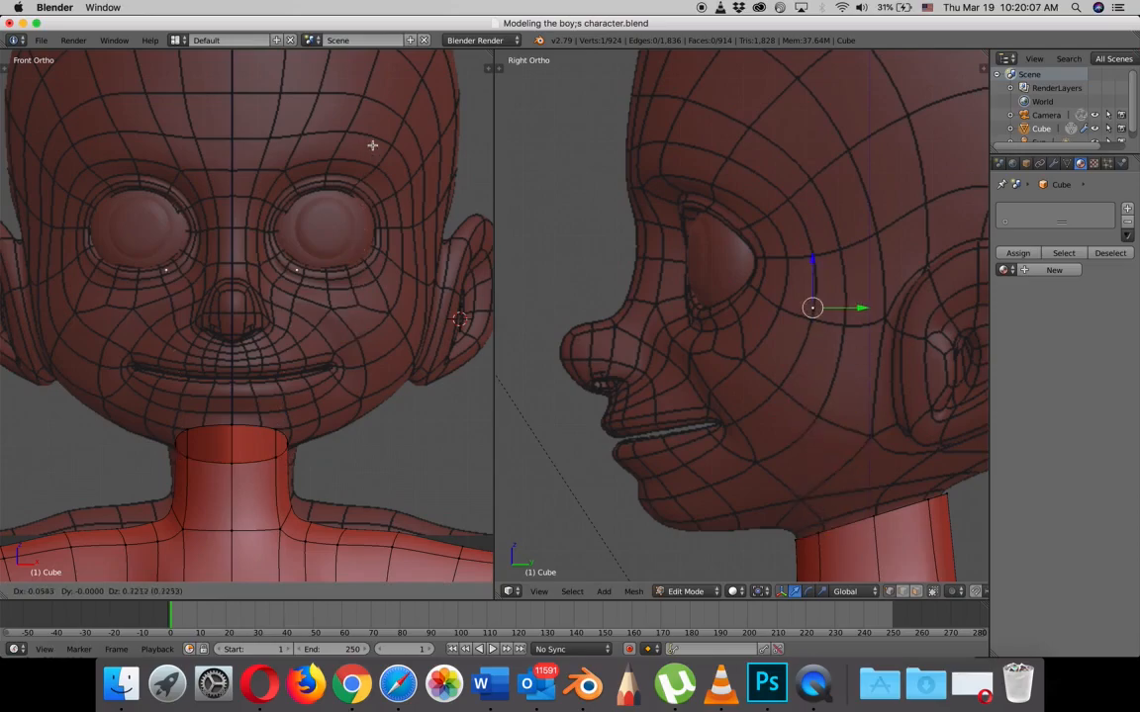
click(399, 52)
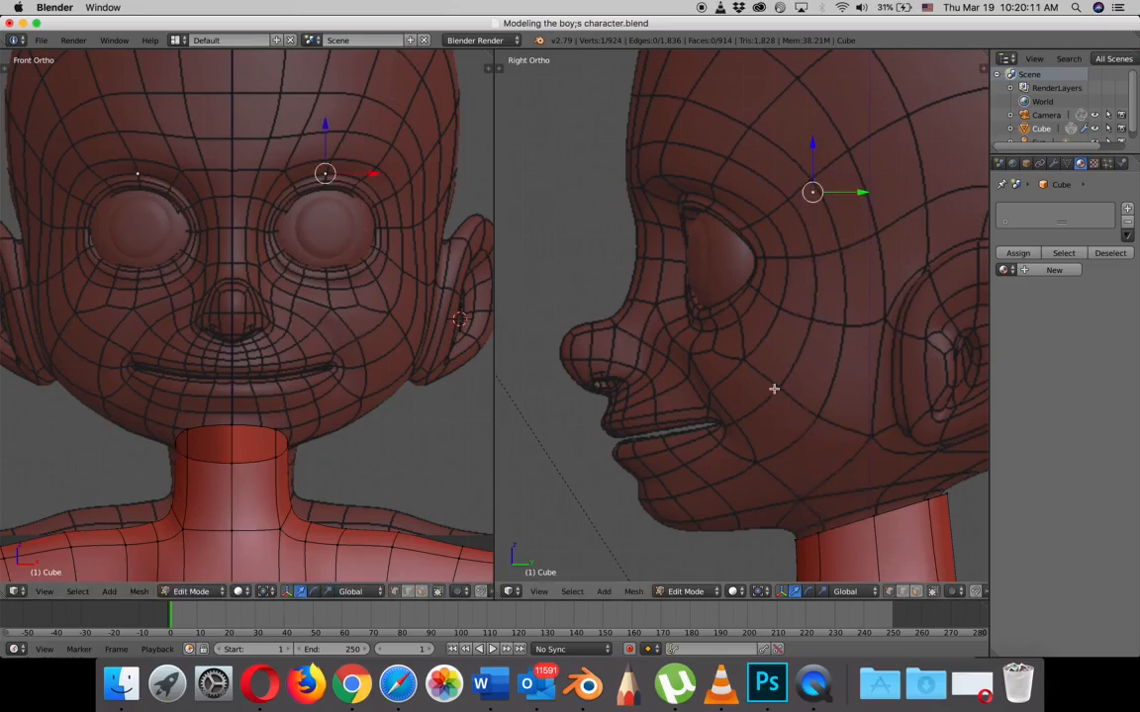
- Show the view properties region in the side viewport and bring its background image settings into view
key(n)
scroll(927, 498, down, 2)
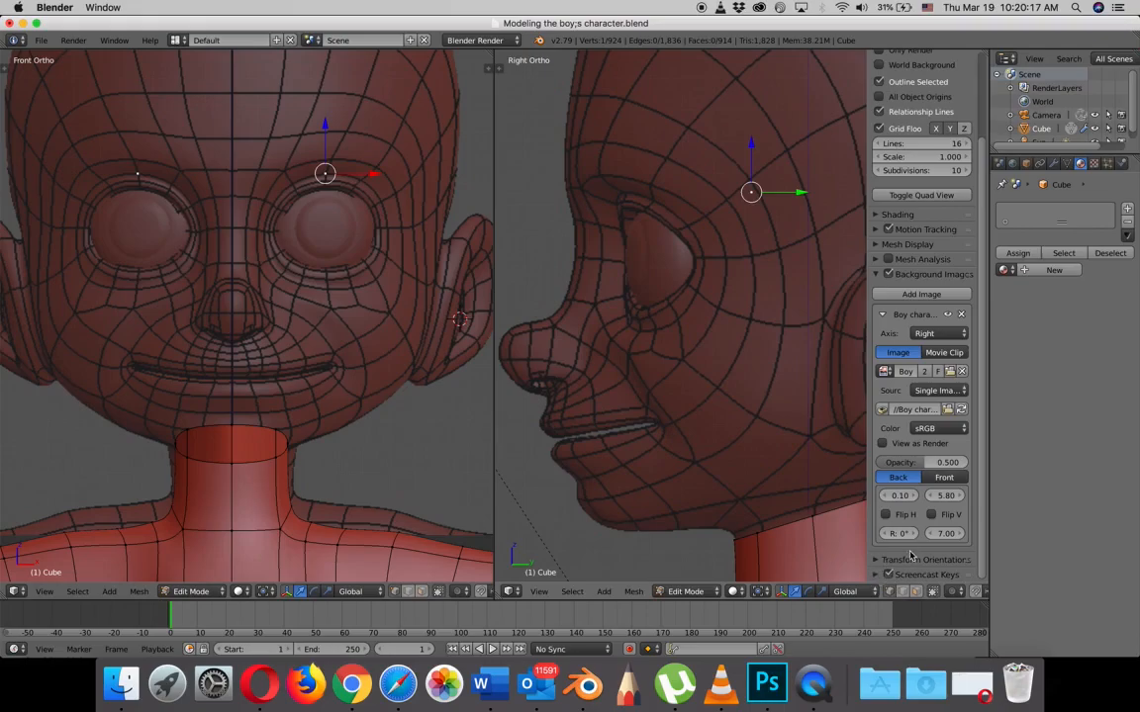
scroll(911, 557, down, 10)
scroll(912, 558, up, 3)
scroll(916, 560, down, 3)
scroll(919, 561, up, 1)
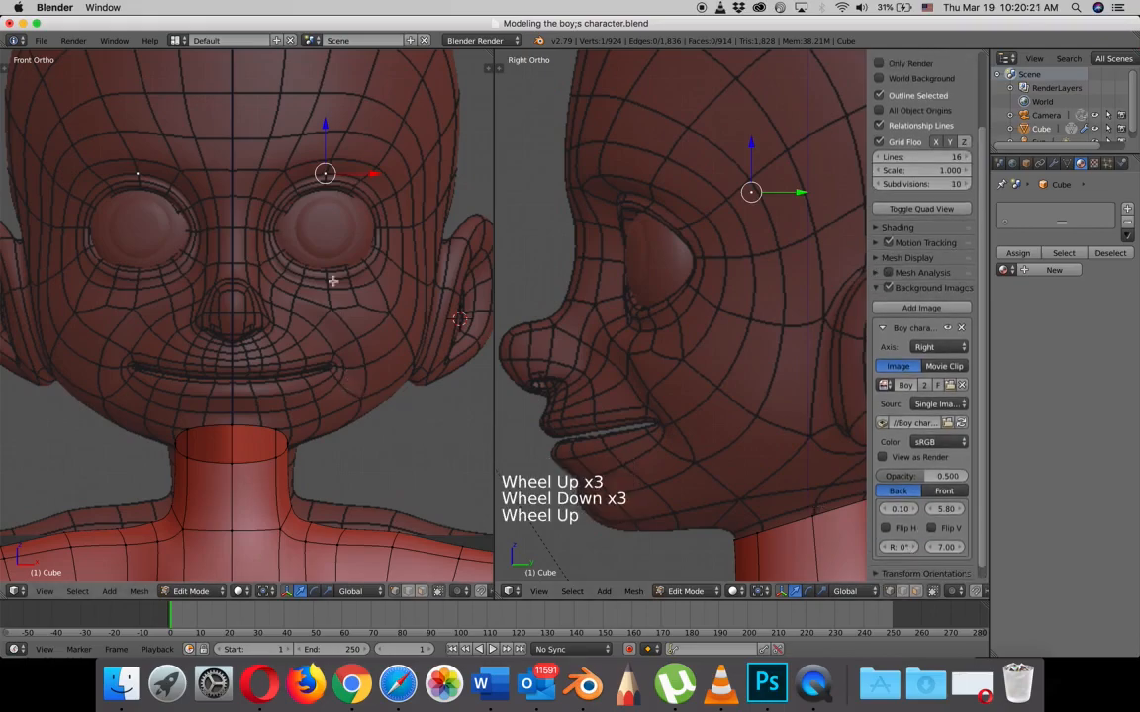
- Align the duplicated vertex with the top of the eye loop in both views and extrude a second vertex outward
scroll(351, 179, up, 3)
shift+middle_drag(360, 155, 282, 335)
drag(798, 191, 675, 191)
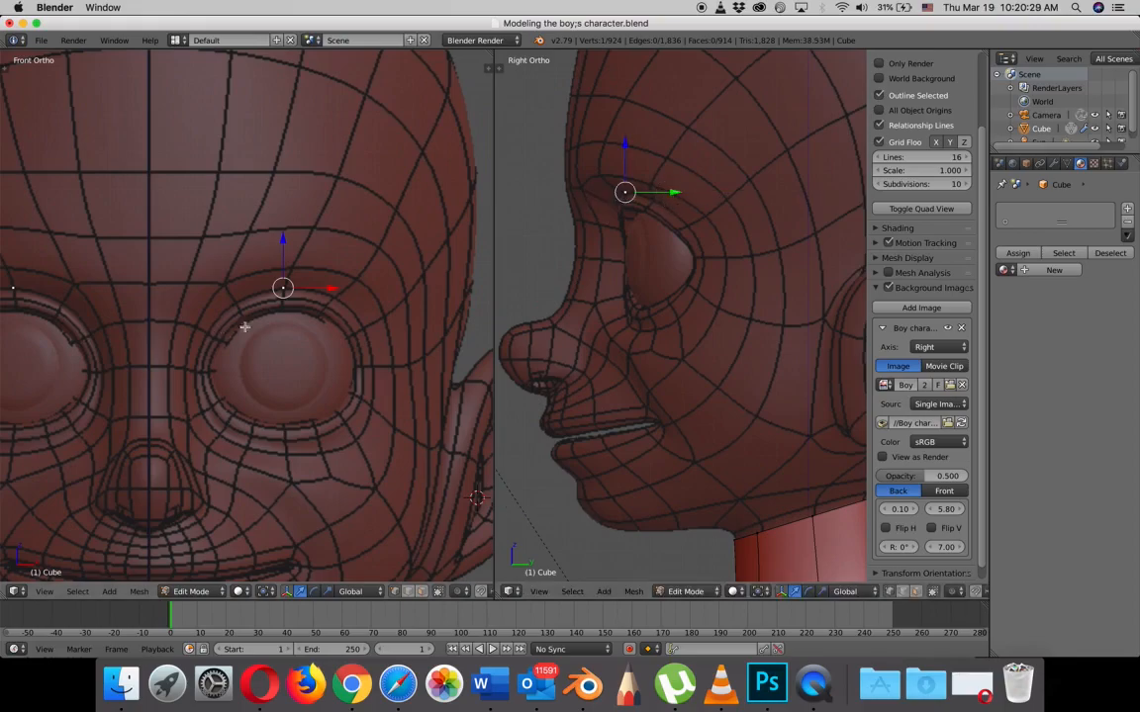
scroll(267, 325, up, 3)
drag(312, 227, 313, 230)
drag(356, 268, 359, 278)
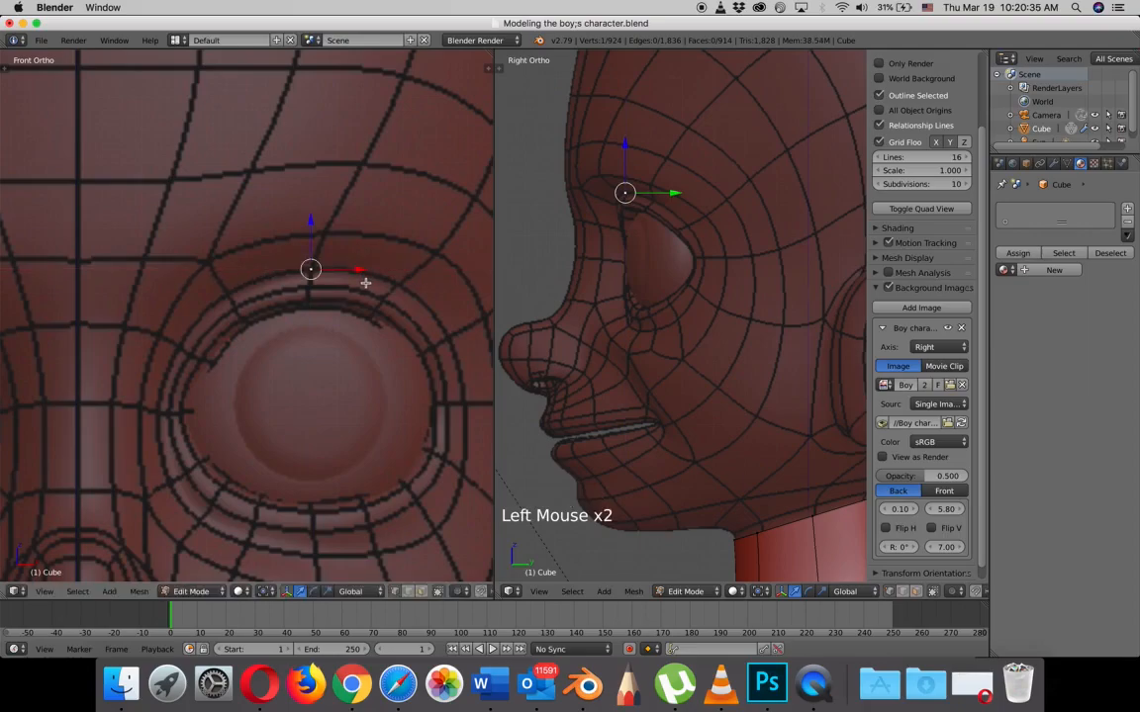
key(e)
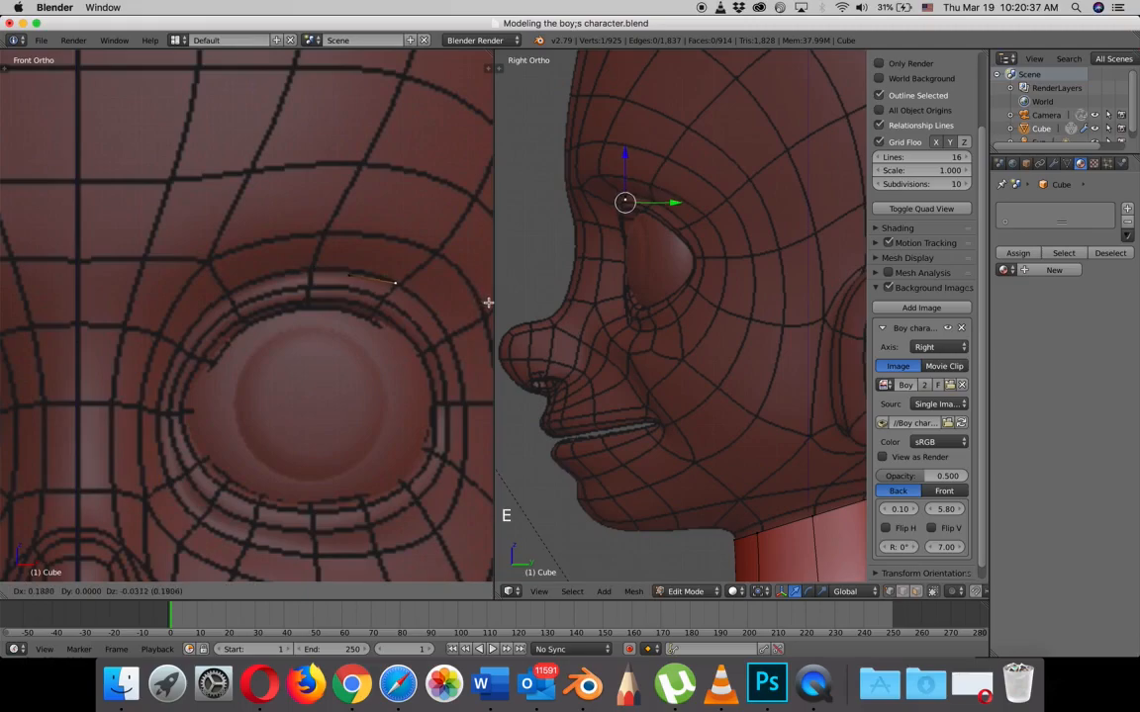
click(488, 302)
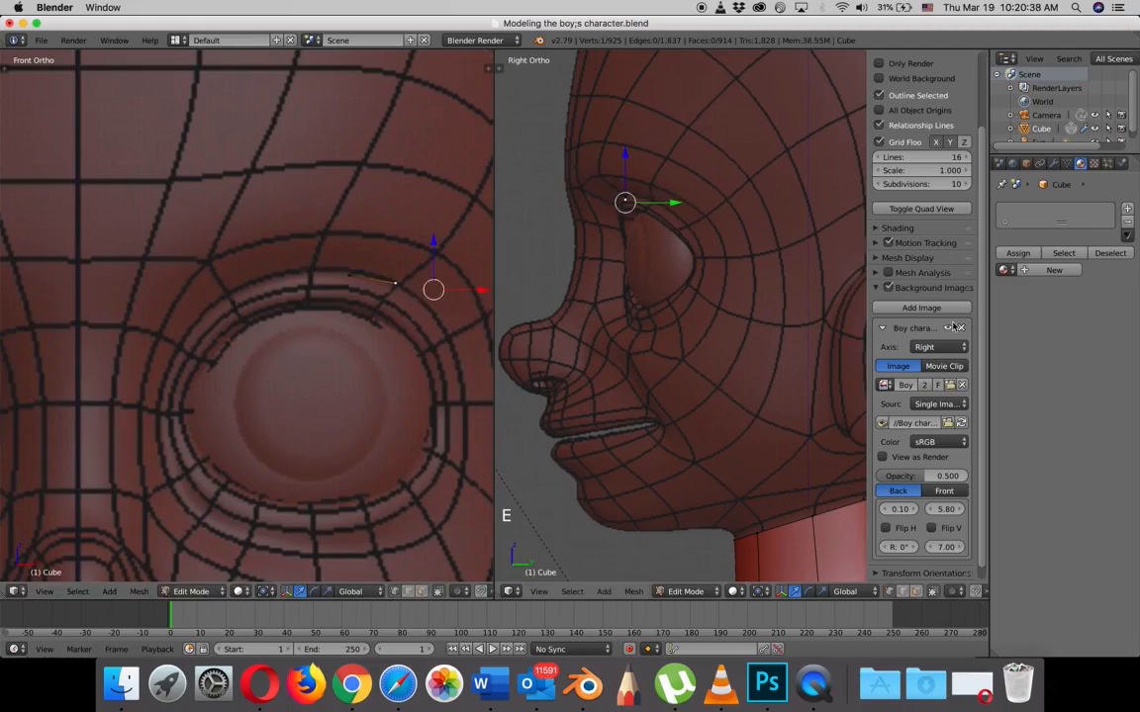
- Turn off the Subdivision Surface display in Edit Mode and move the second vertex onto the upper outer eye loop
click(1054, 164)
click(989, 396)
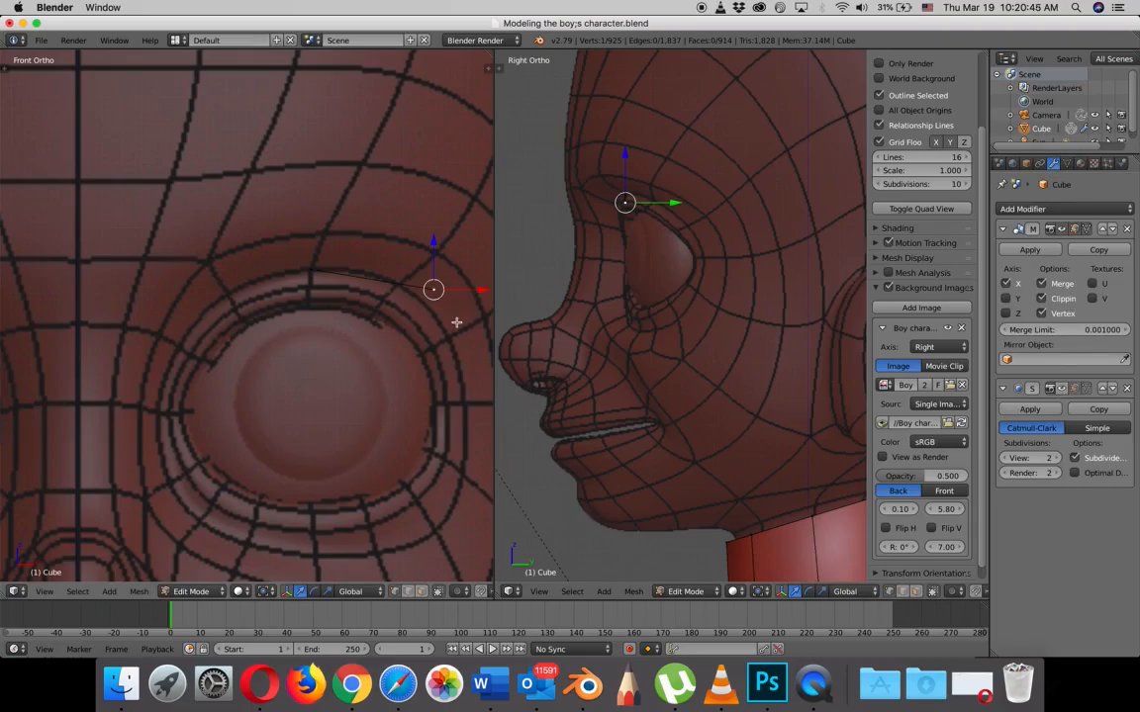
key(g)
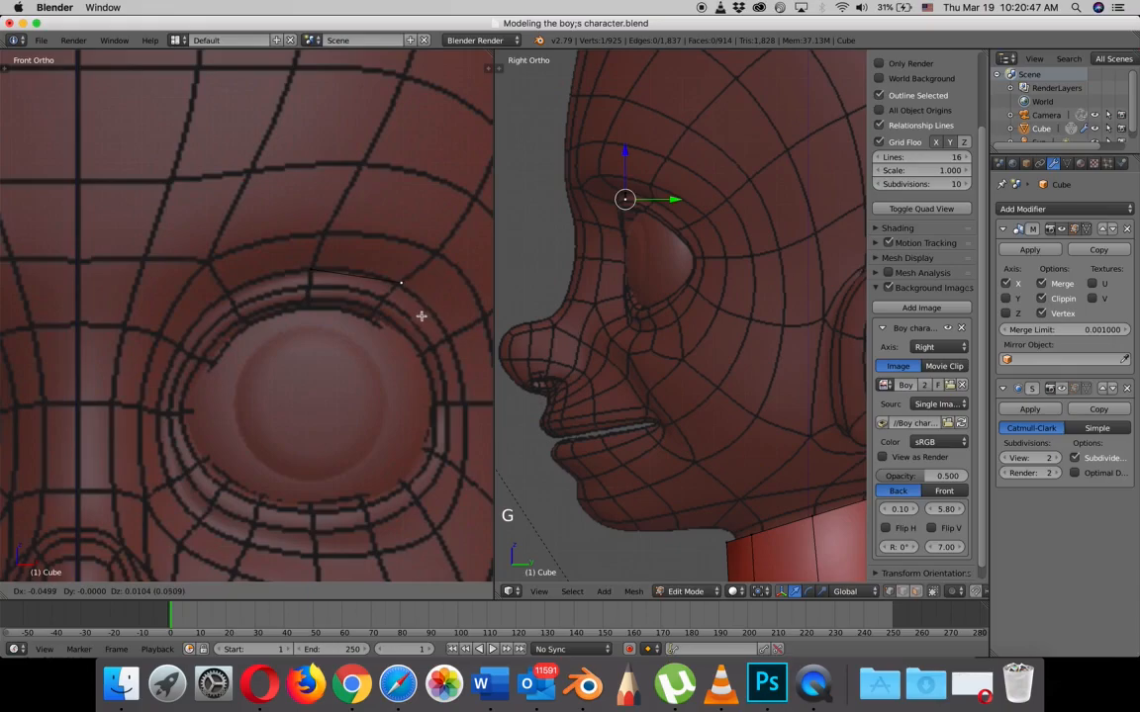
click(421, 317)
- Reposition the first vertex at the top center of the eye loop, adjusting its height and depth against both references
right_click(316, 269)
key(g)
click(339, 280)
drag(675, 191, 701, 191)
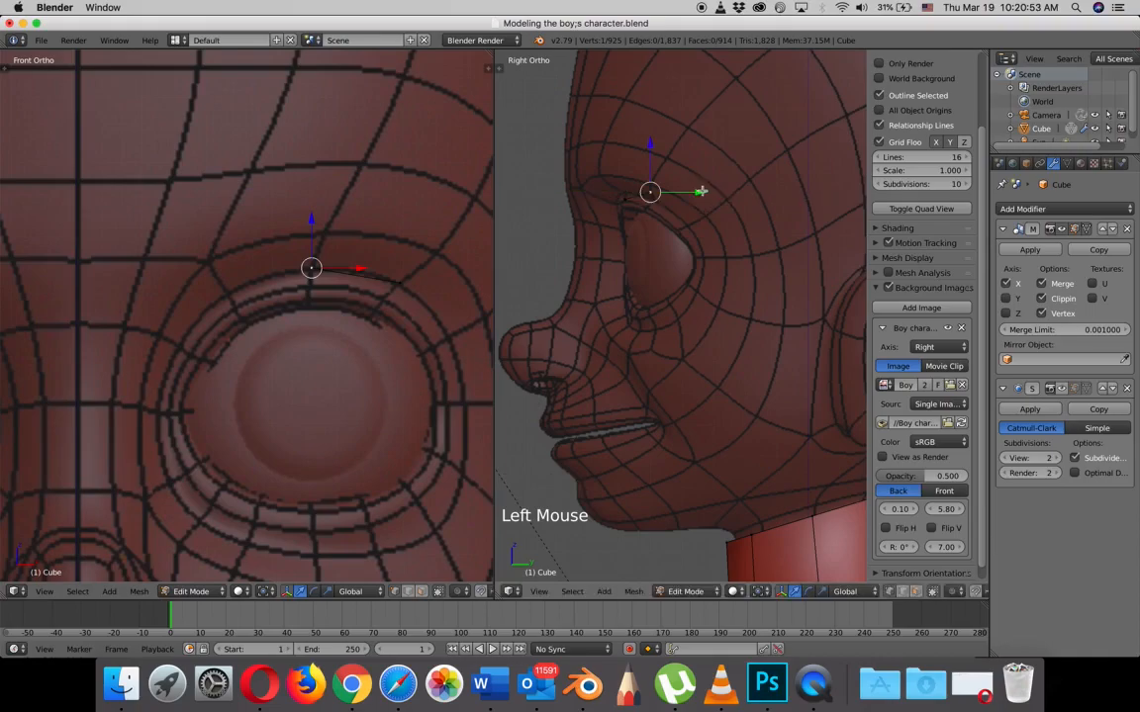
scroll(669, 170, up, 4)
shift+middle_drag(669, 170, 704, 290)
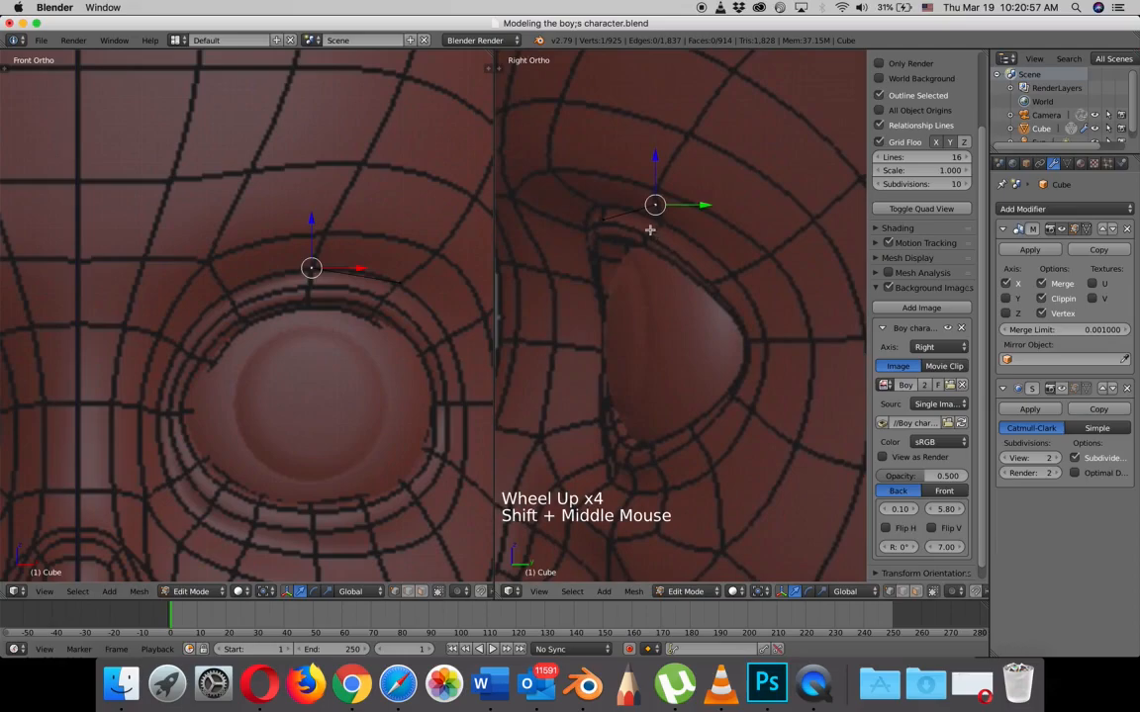
drag(653, 156, 656, 170)
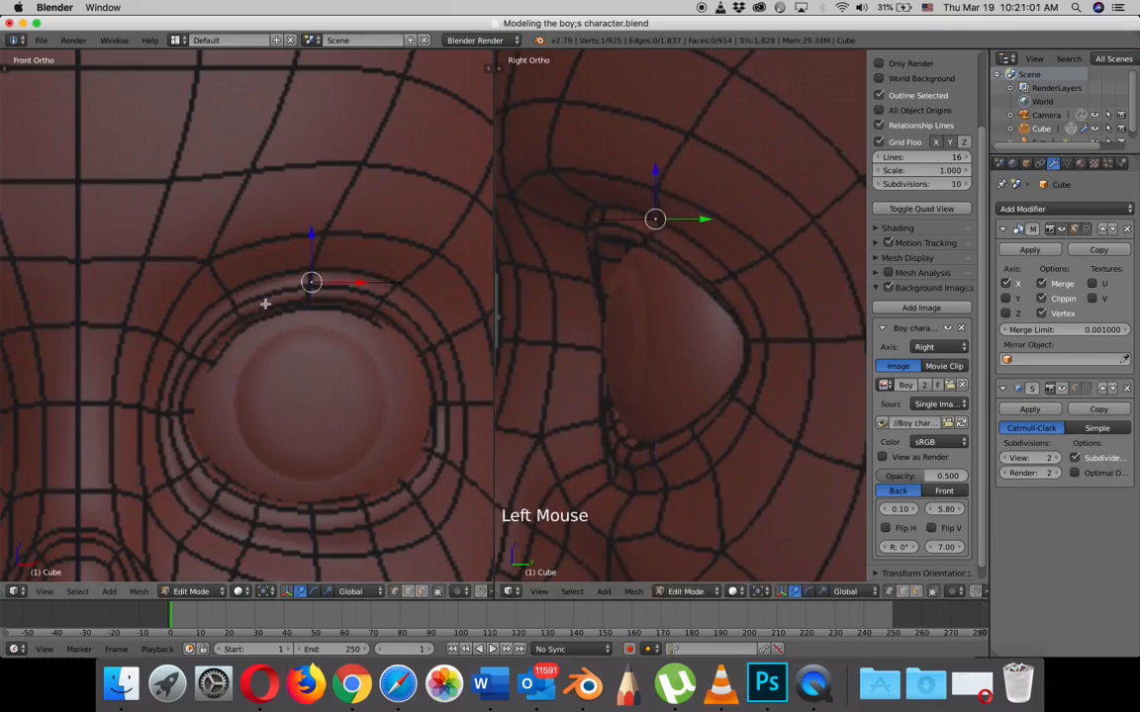
right_click(310, 281)
drag(312, 236, 318, 223)
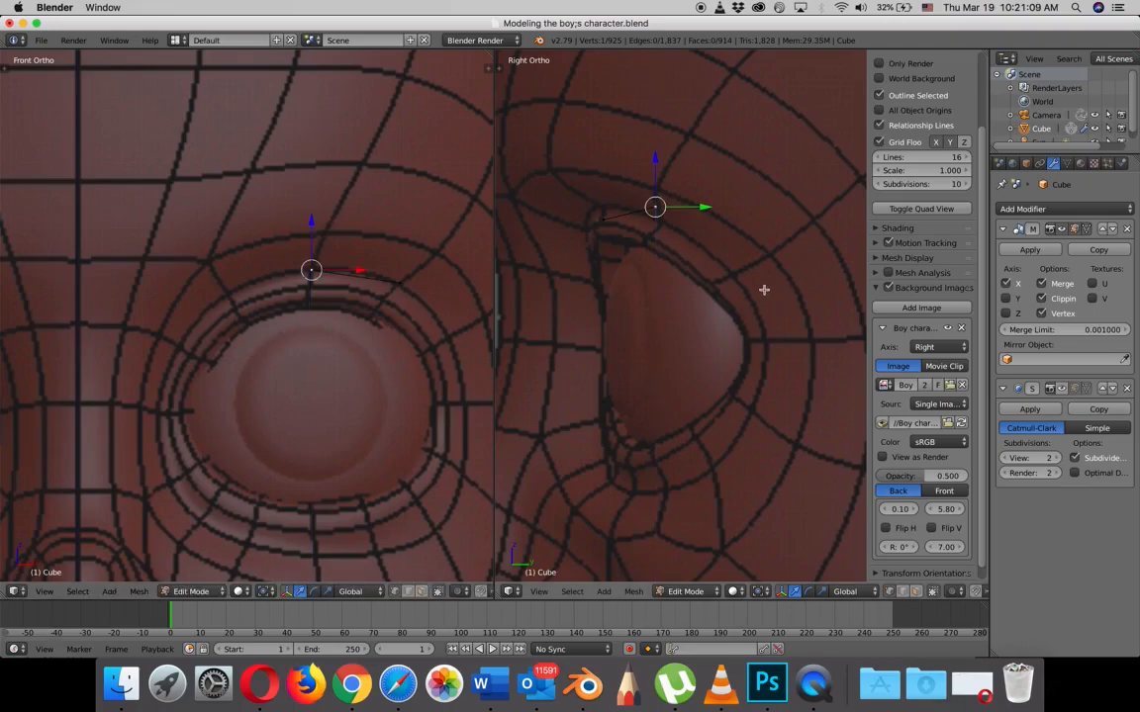
mouse_move(703, 209)
mouse_down()
mouse_move(649, 211)
mouse_move(707, 224)
mouse_up()
- Fine-tune the first two eye-loop vertices so both sit on the reference loop in the front and side views
right_click(397, 283)
scroll(354, 335, up, 1)
scroll(353, 327, up, 1)
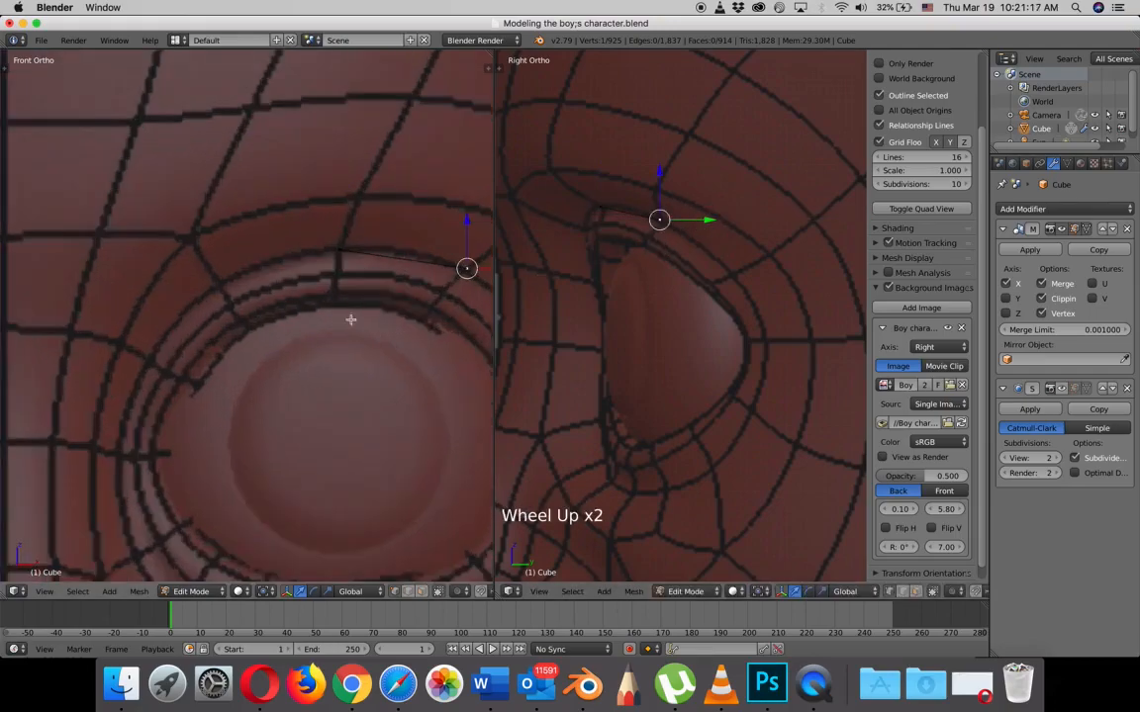
right_click(348, 257)
drag(391, 246, 391, 247)
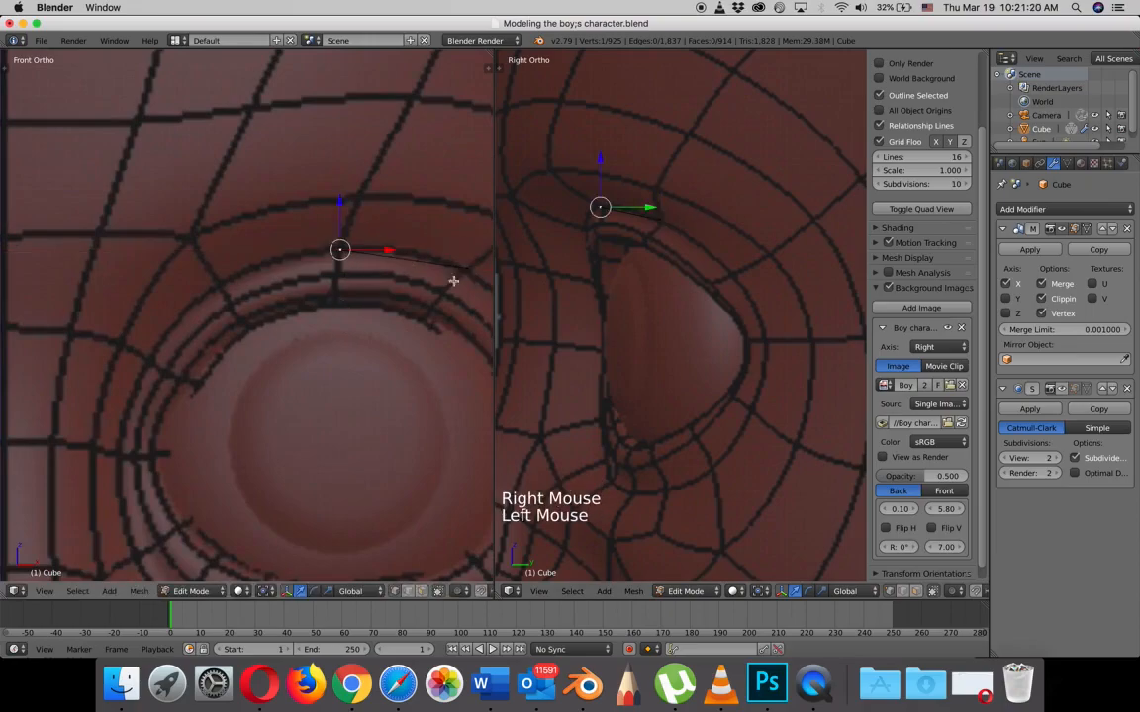
right_click(660, 220)
drag(659, 173, 659, 176)
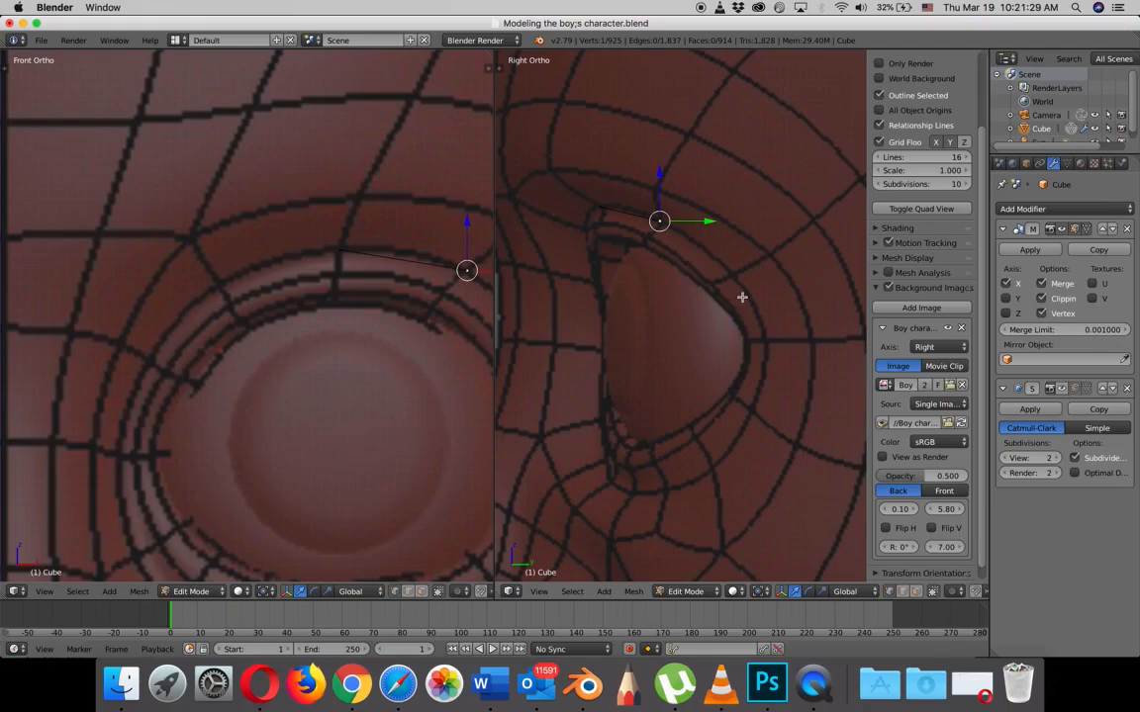
- Extrude a third vertex down the side-view eye loop and shift it outward onto the upper outer corner in front view
key(e)
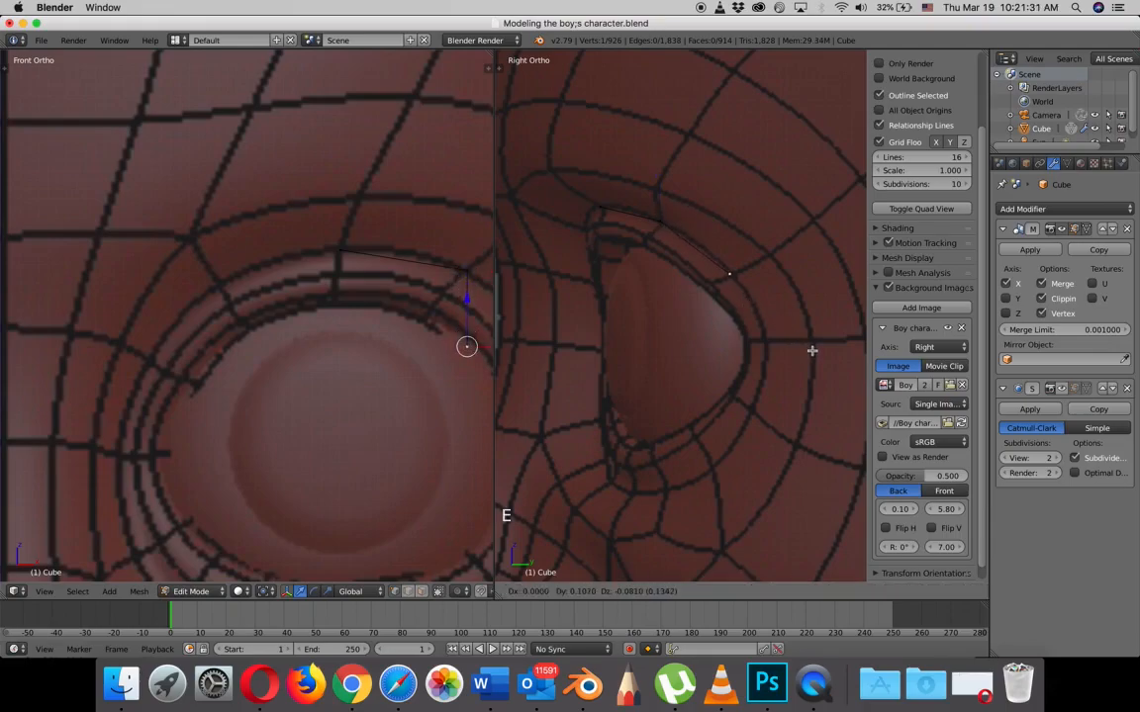
click(811, 350)
scroll(432, 333, down, 2)
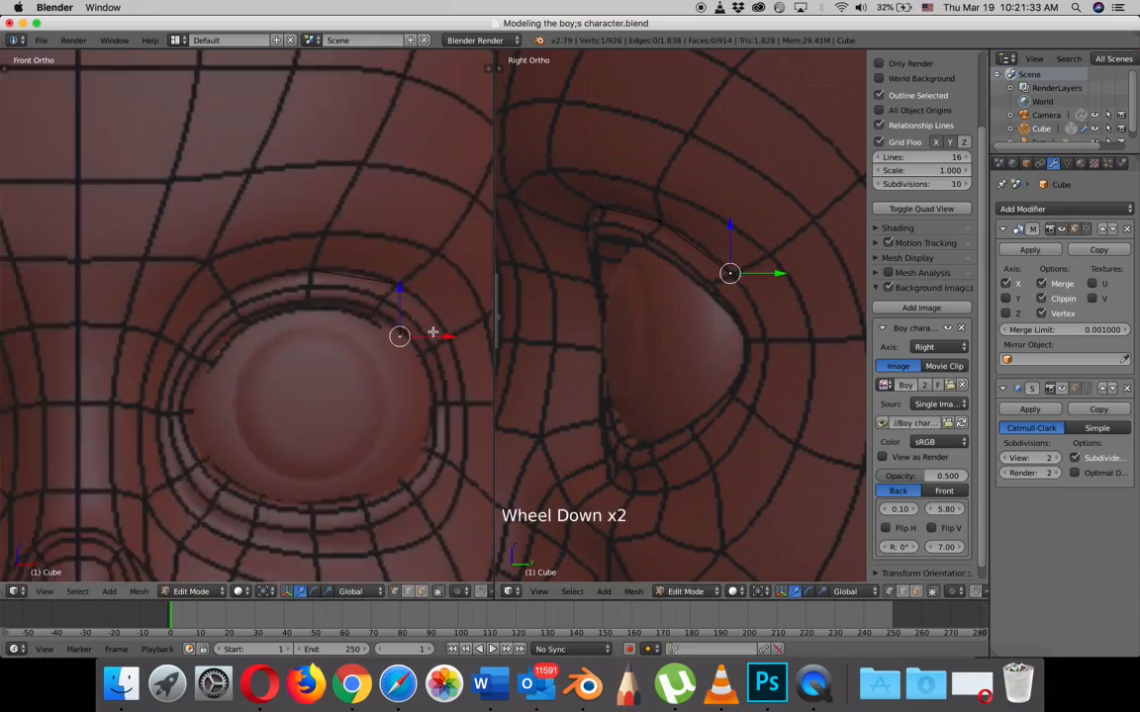
shift+middle_drag(392, 303, 371, 297)
scroll(347, 290, up, 3)
drag(402, 284, 8, 293)
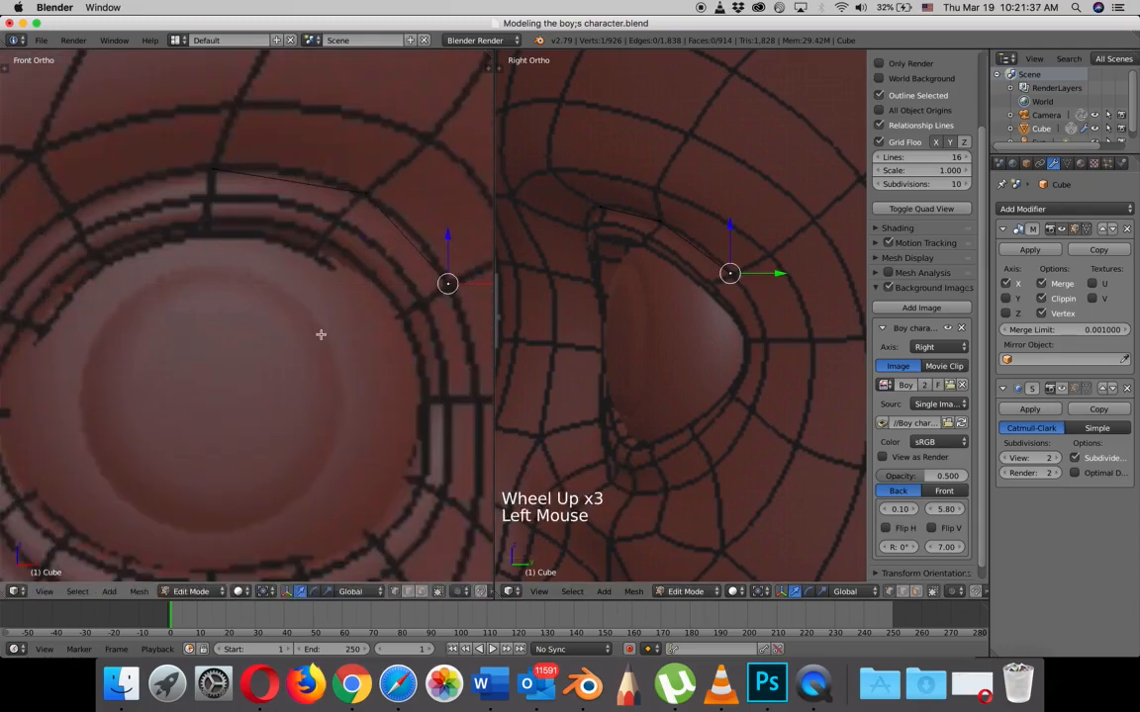
- Extrude a fourth vertex down to the outermost point of the eye loop and align it with the front reference
key(r)
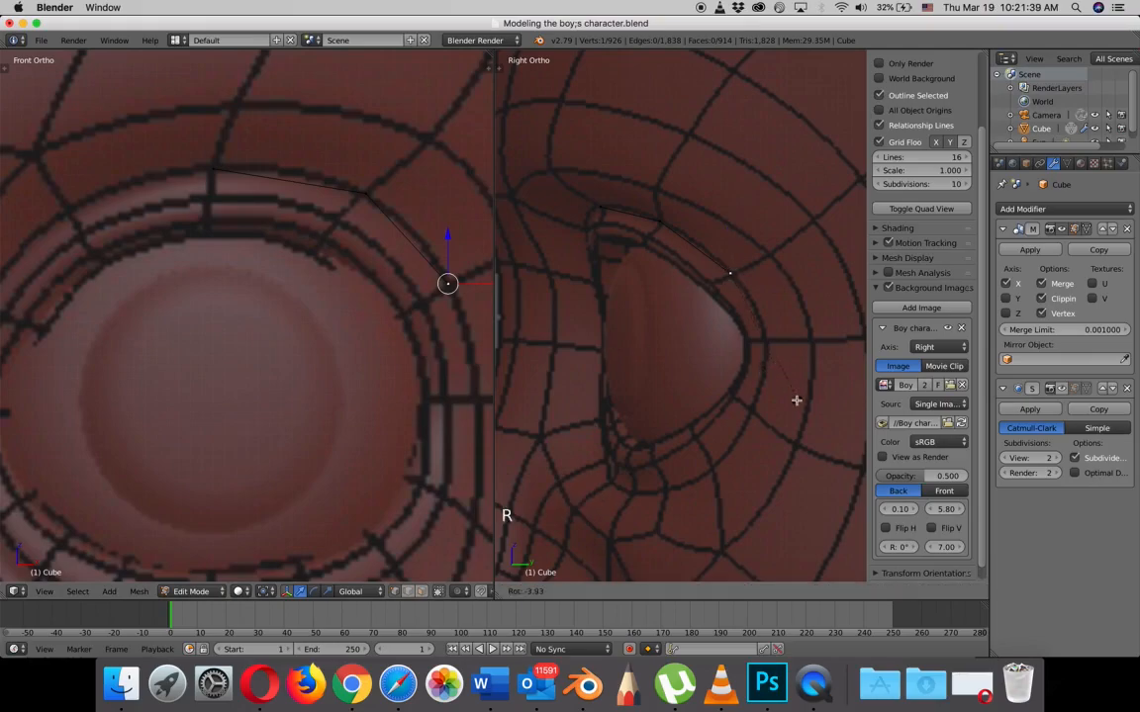
click(790, 371)
key(e)
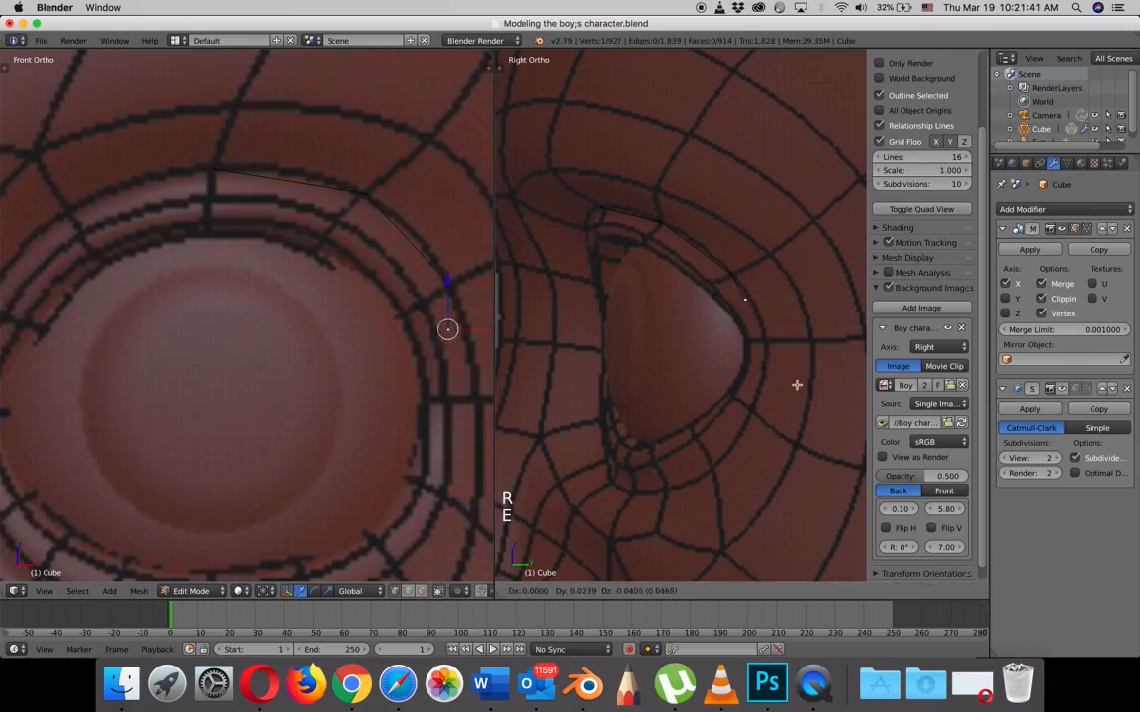
click(814, 419)
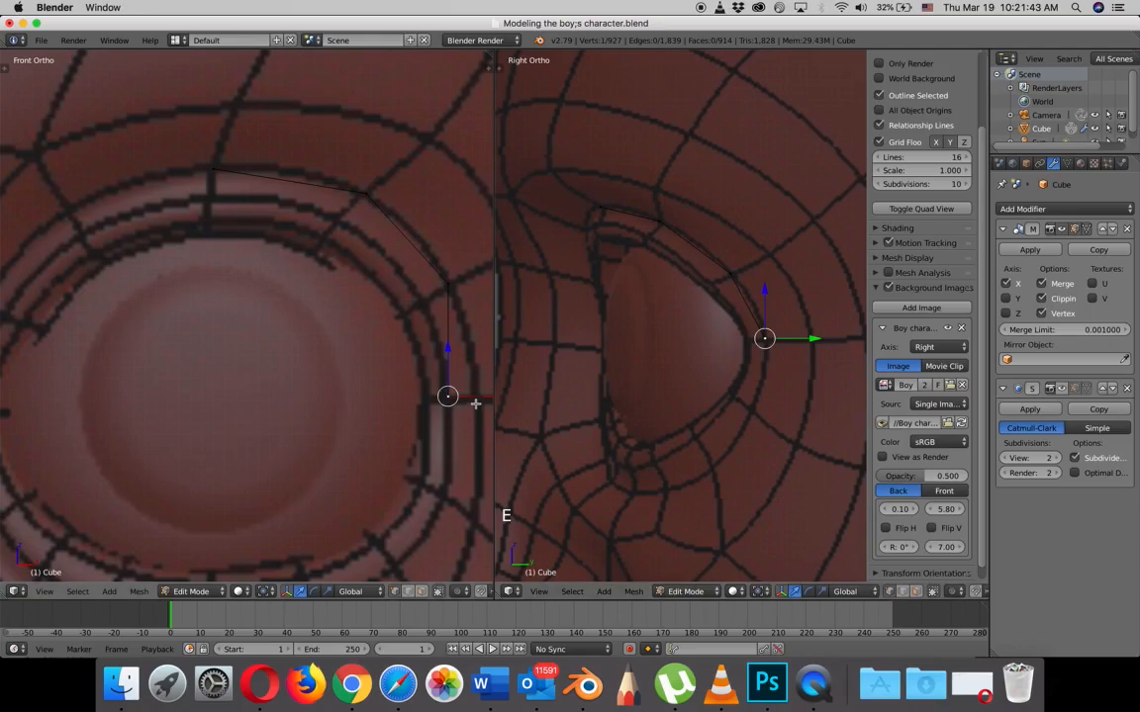
drag(477, 399, 20, 399)
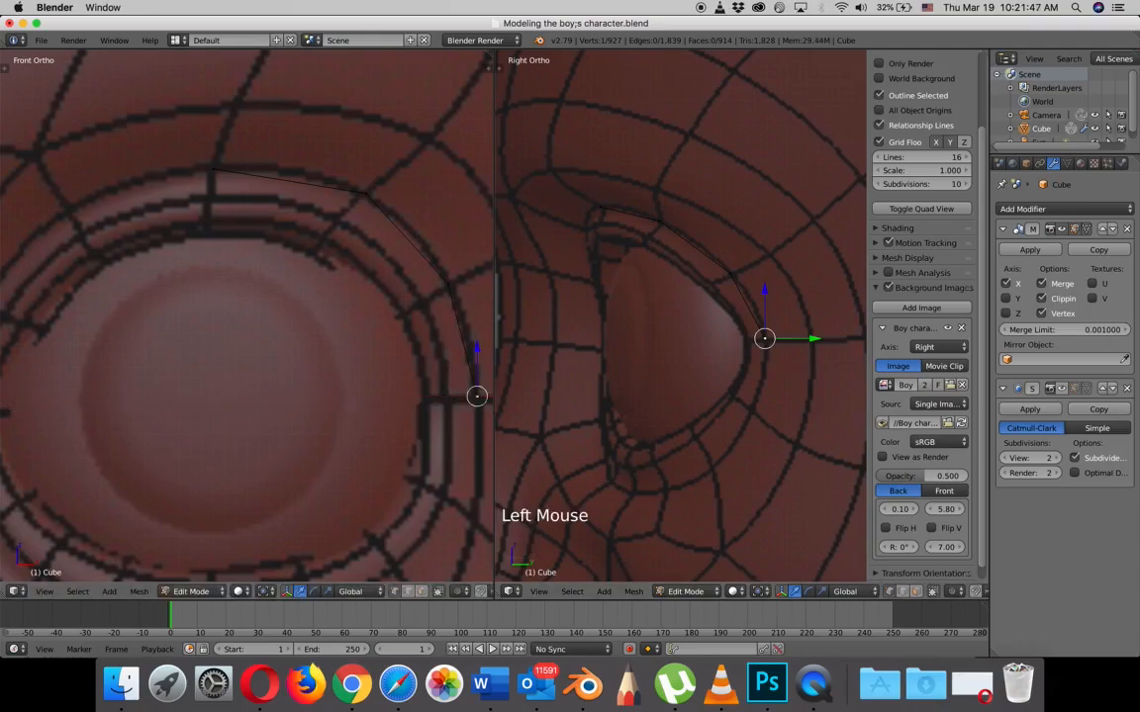
- Extrude a fifth vertex just below the eye's outer corner and move it forward to match the side reference
shift+middle_drag(280, 430, 135, 244)
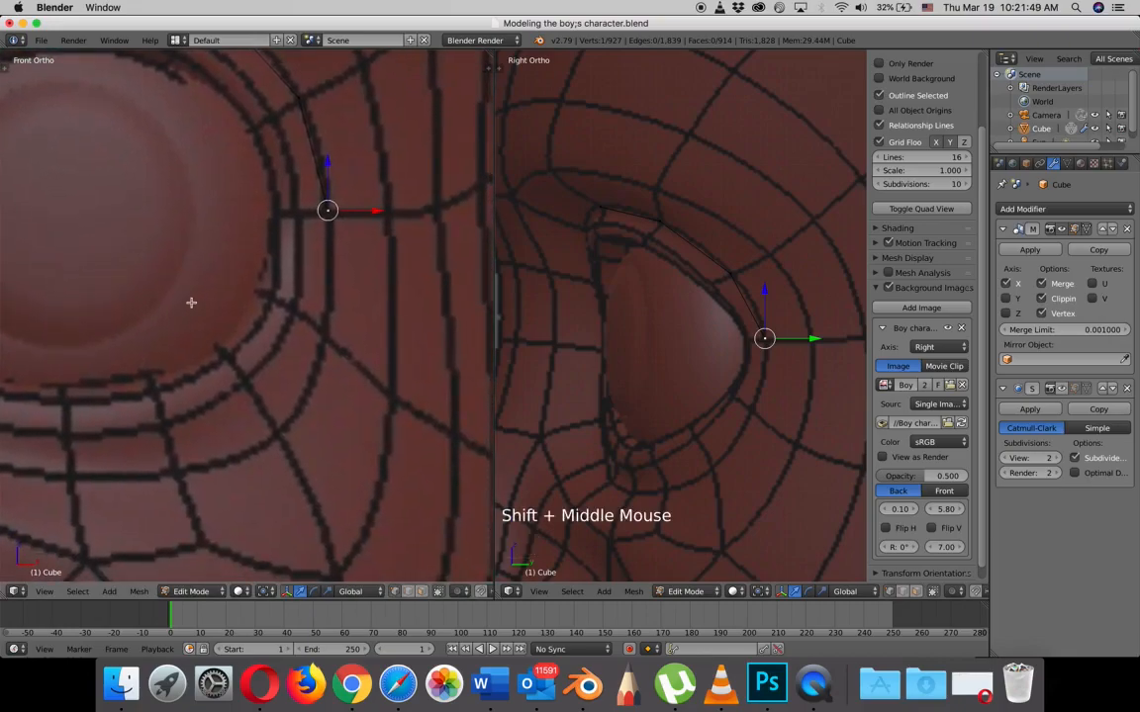
key(e)
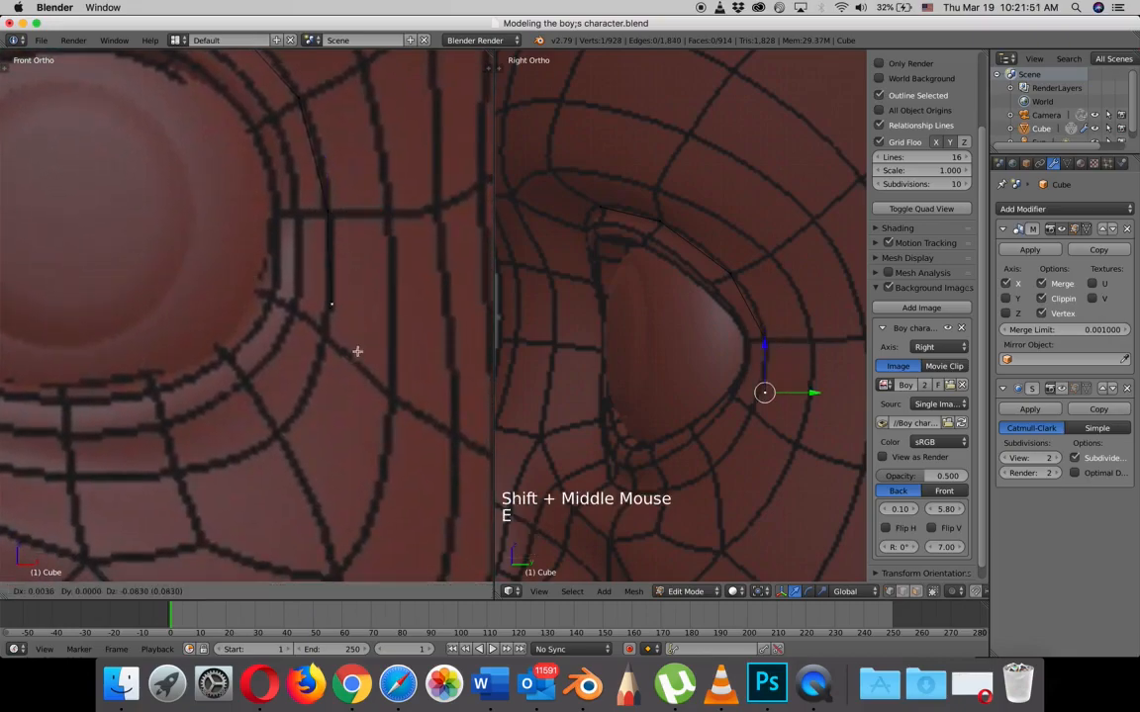
click(350, 374)
drag(811, 410, 807, 413)
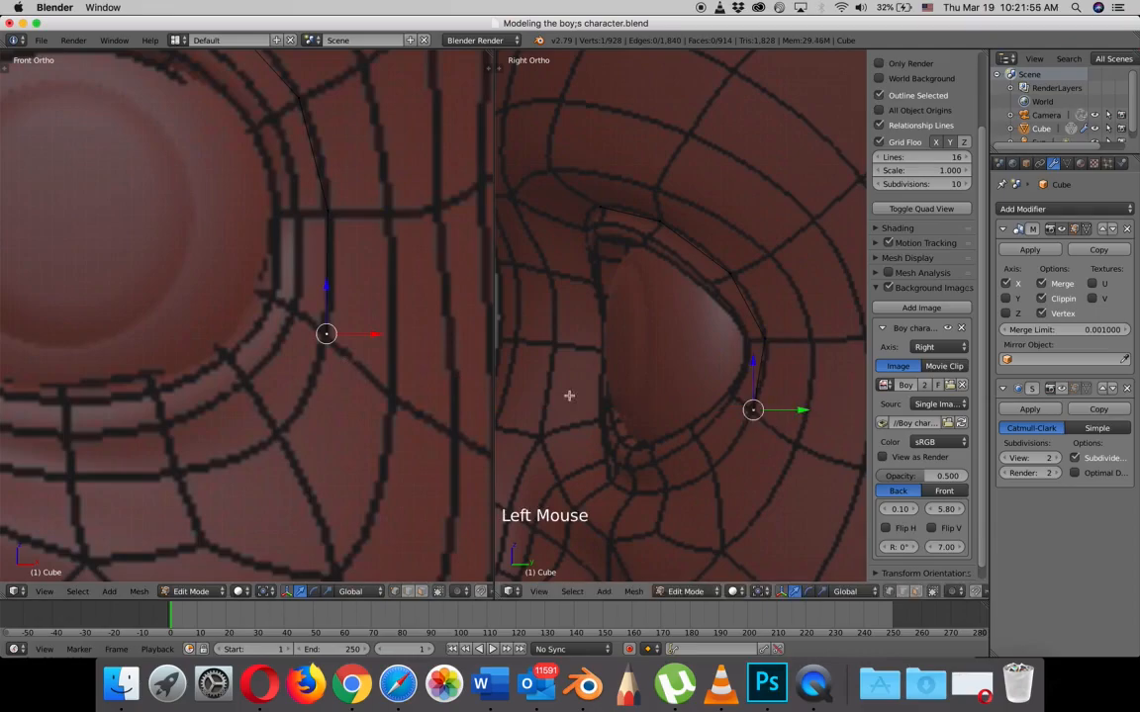
- Extrude a sixth vertex onto the lower outer curve of the eye loop and bring it forward in the side view
shift+middle_drag(272, 359, 317, 181)
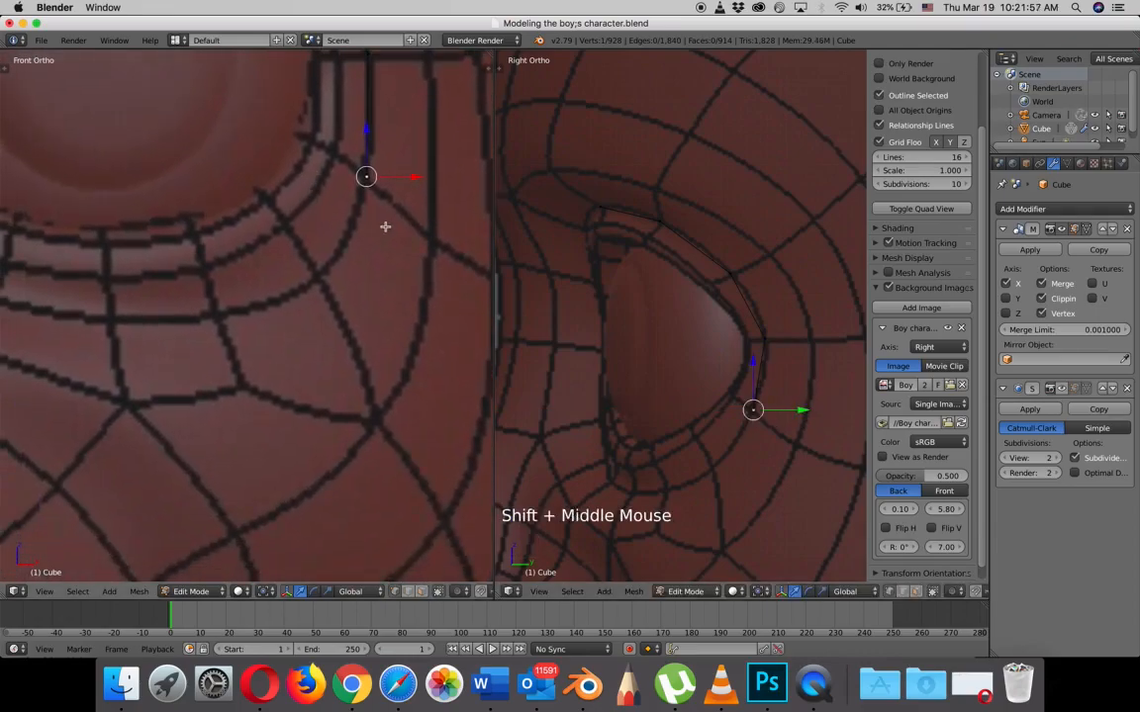
key(e)
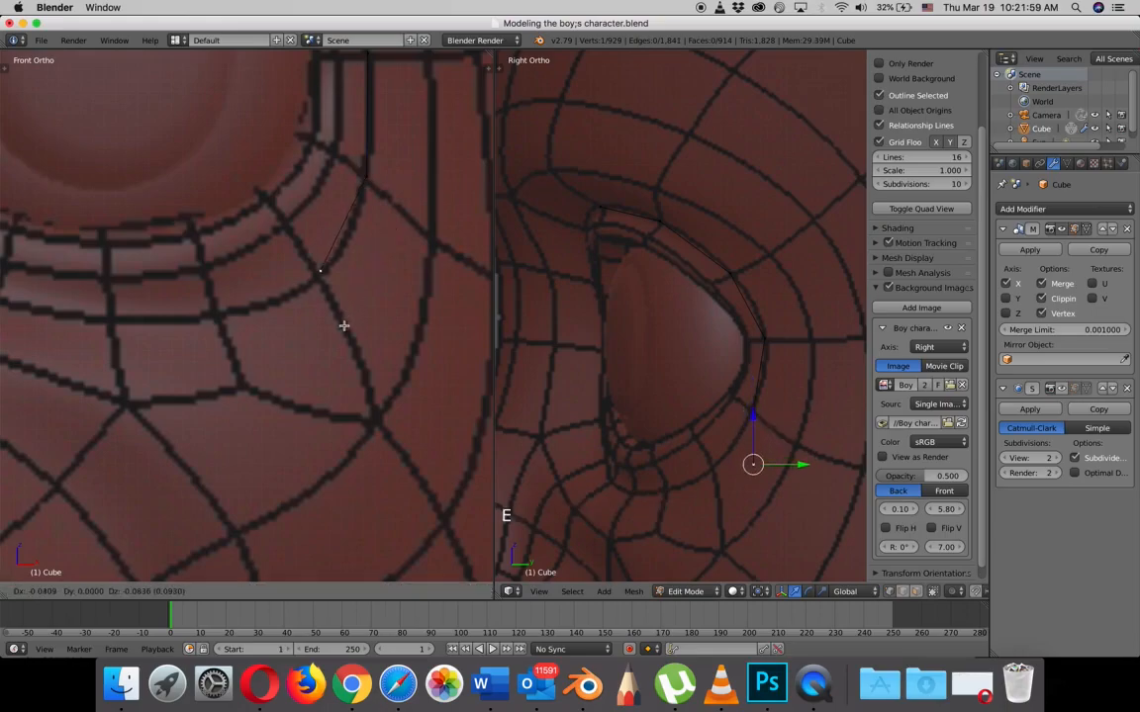
click(346, 326)
drag(799, 466, 760, 475)
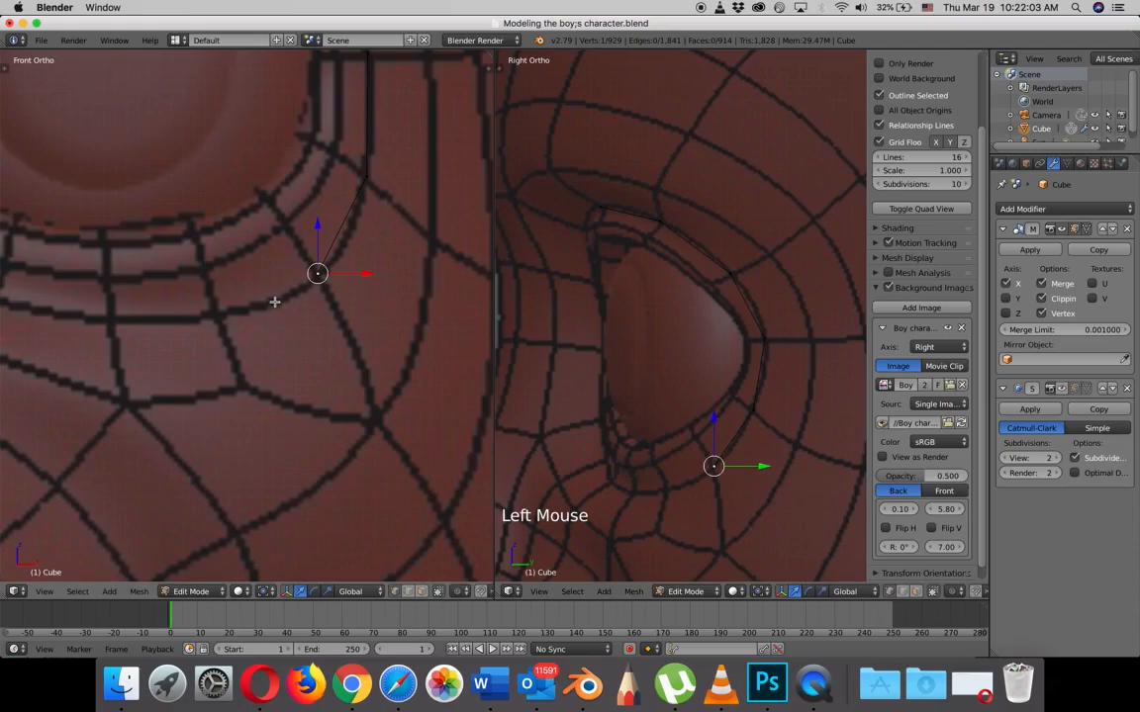
- Extrude a seventh vertex inward along the lower eye loop and match its depth to the side reference
key(e)
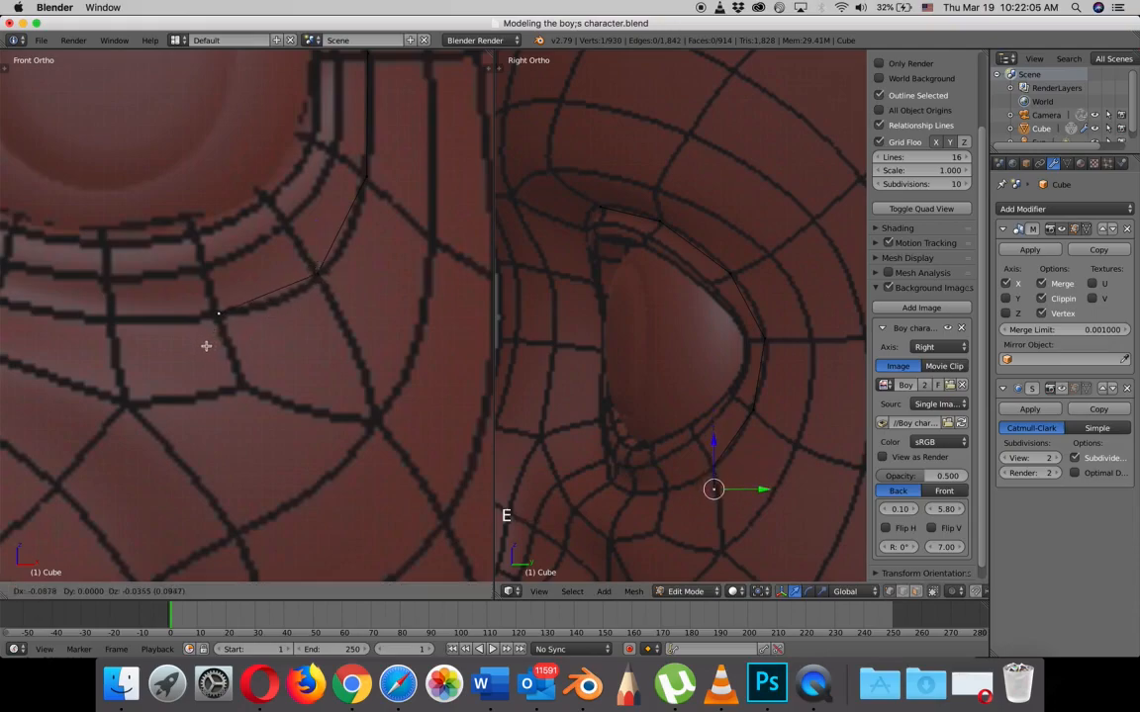
click(206, 346)
drag(761, 489, 712, 492)
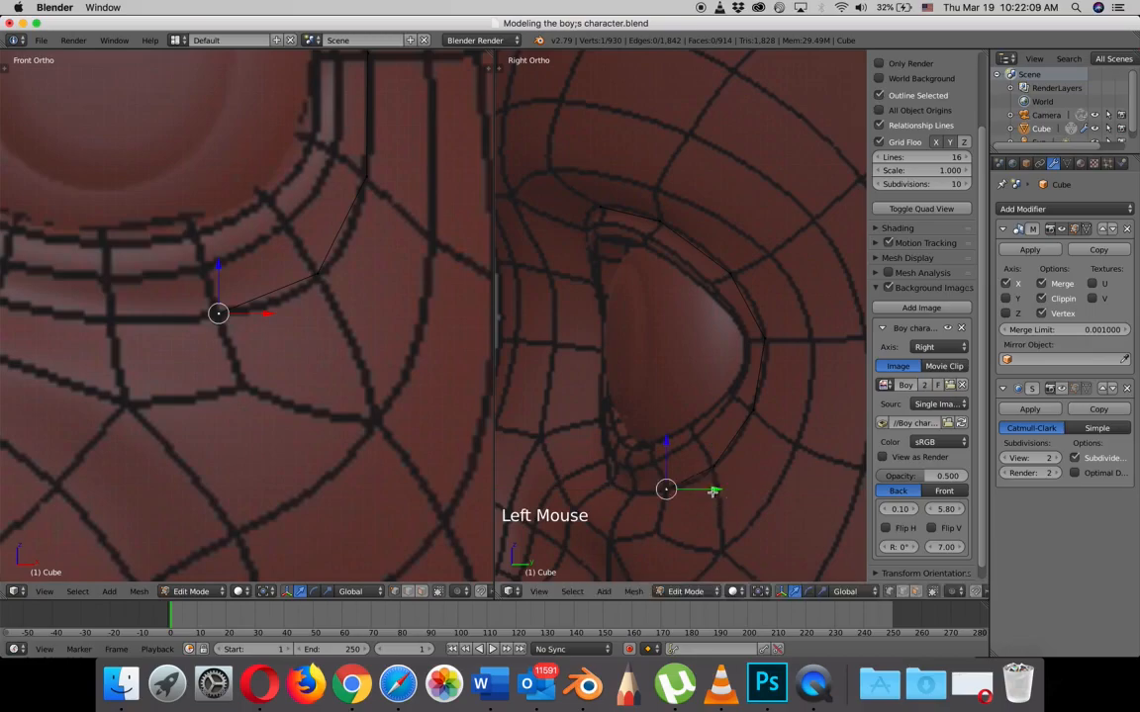
- Extrude an eighth vertex inward onto the lowest point of the eye loop and bring it forward in the side view
shift+middle_drag(341, 437, 353, 410)
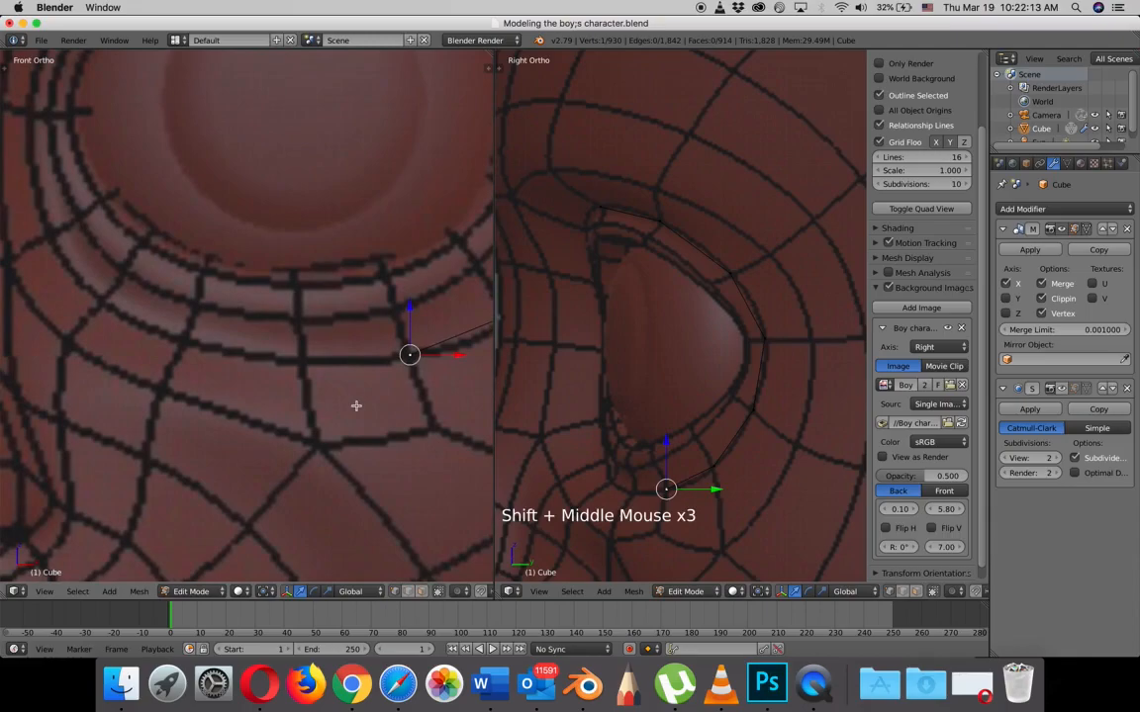
key(e)
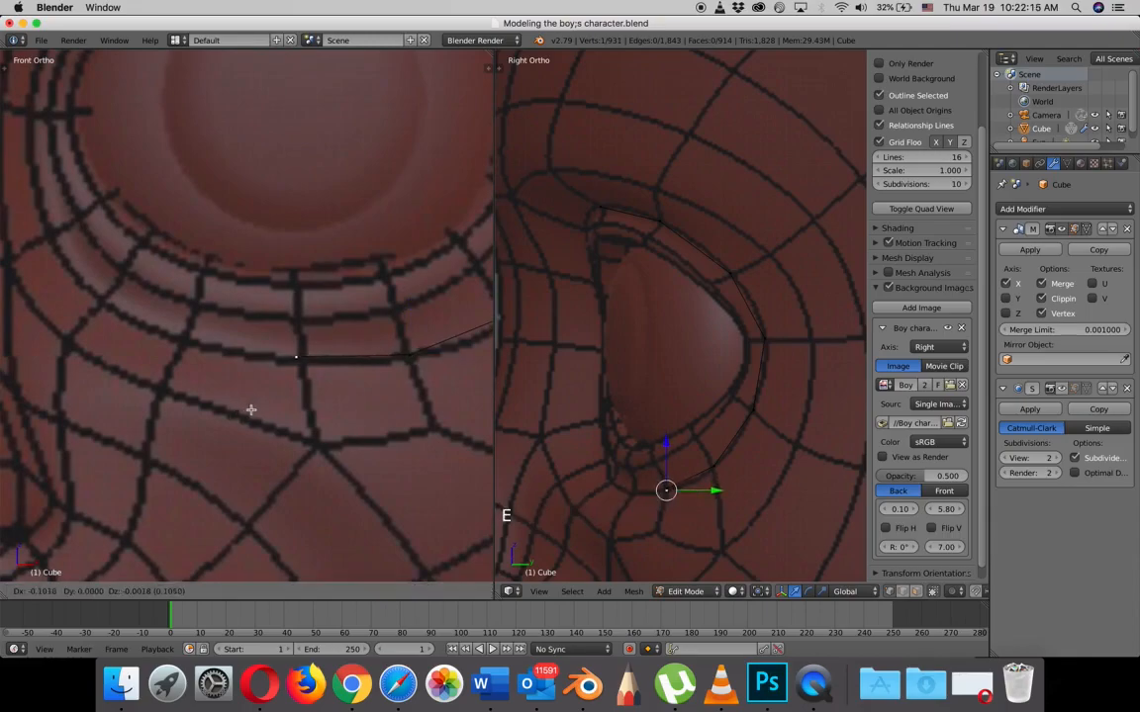
click(255, 412)
drag(715, 493, 681, 494)
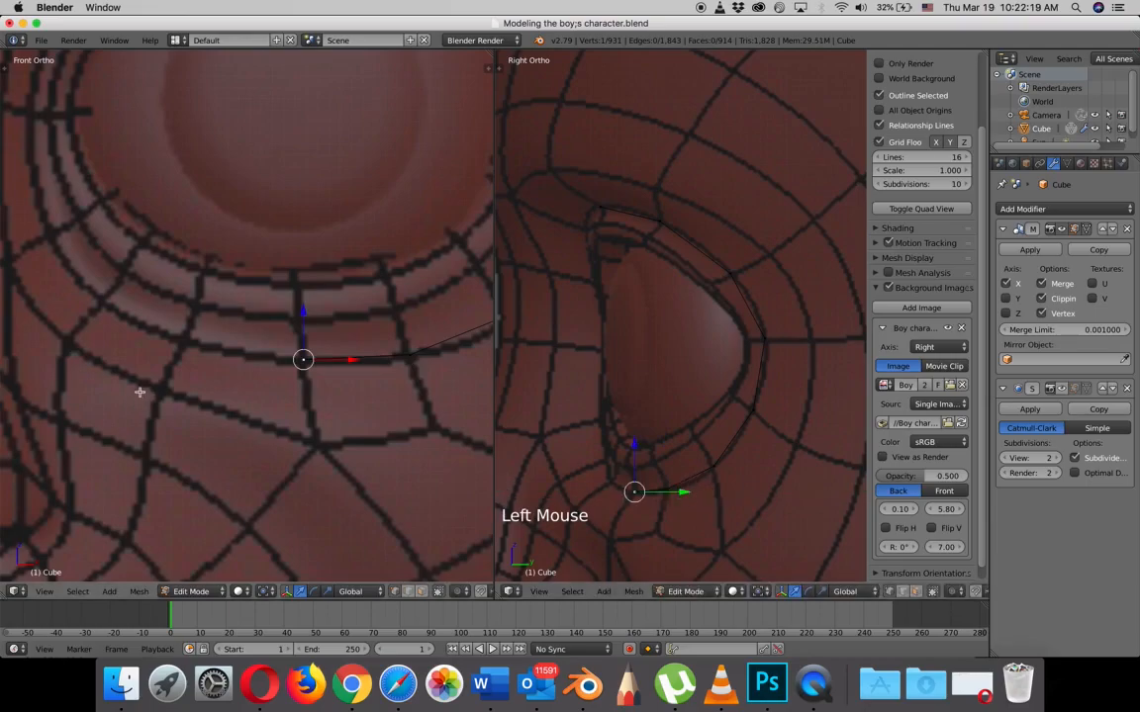
- Extrude a ninth vertex inward along the lower eye loop and match its depth and height to the side reference
key(e)
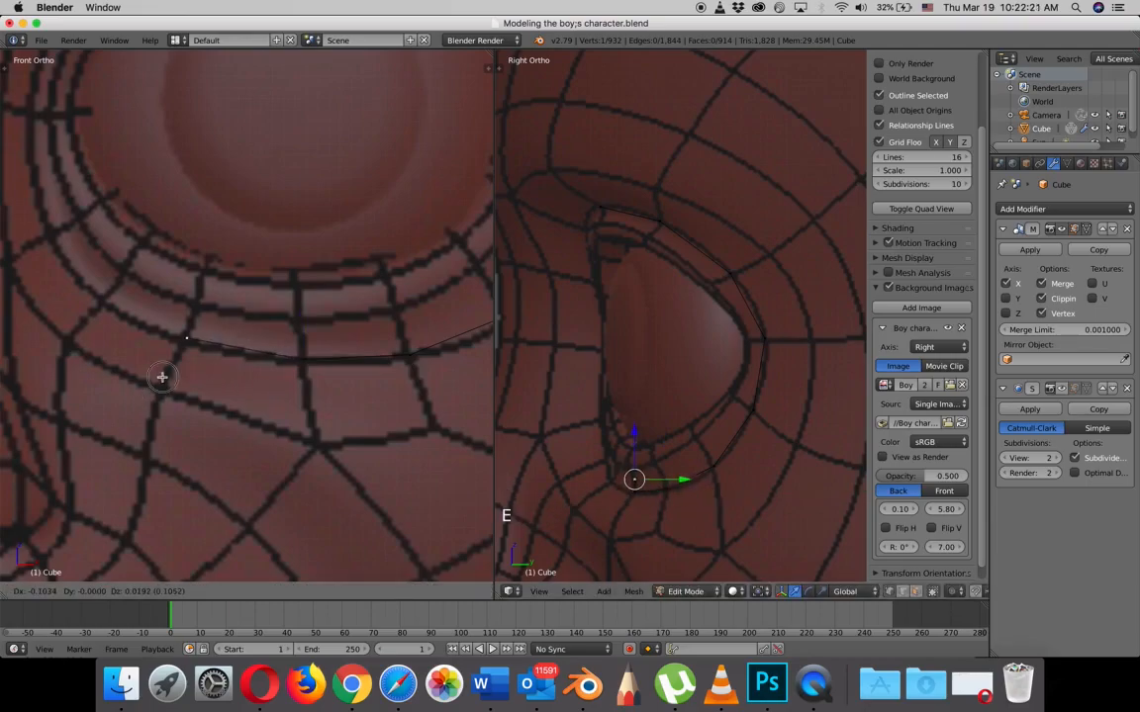
click(164, 377)
drag(682, 480, 659, 486)
click(614, 427)
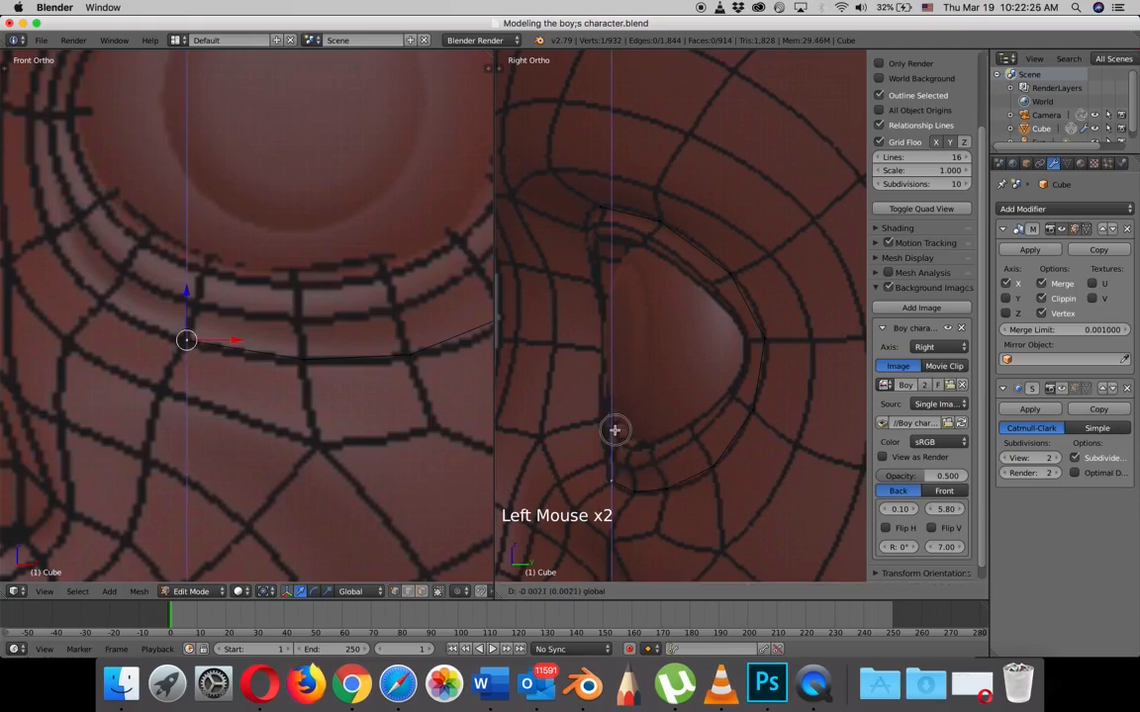
- Extrude the tenth and eleventh vertices up the lower inner curve of the eye loop, checking their depth against the side reference
key(e)
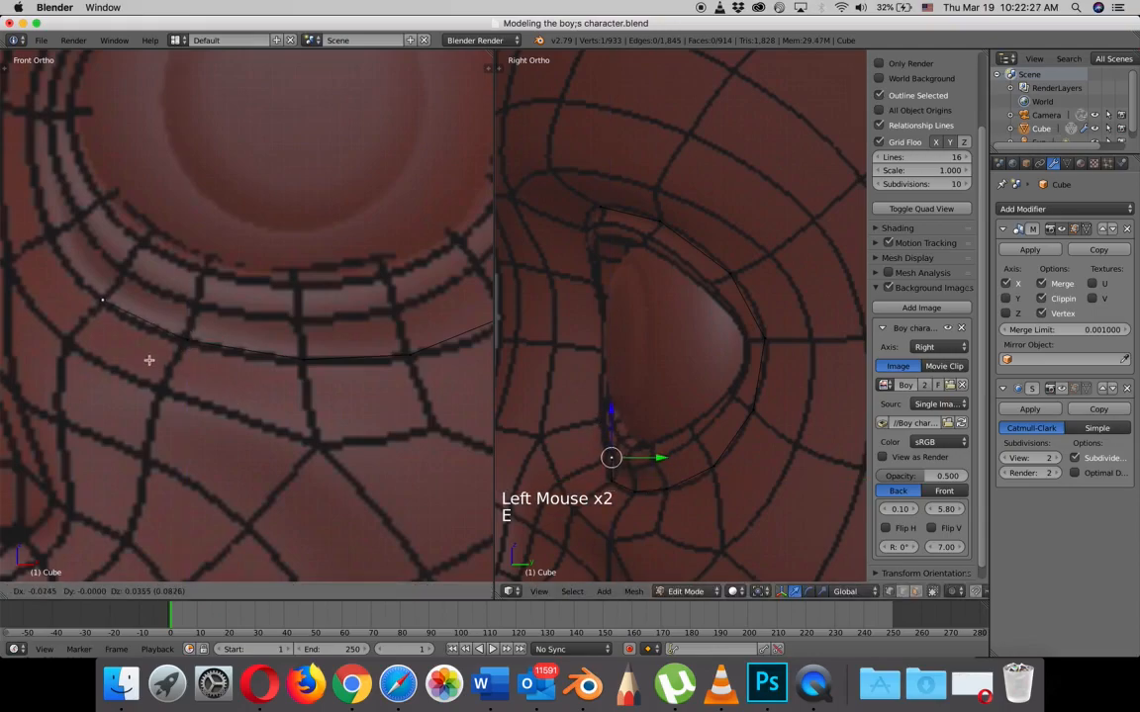
click(151, 362)
drag(659, 459, 658, 459)
key(e)
click(69, 269)
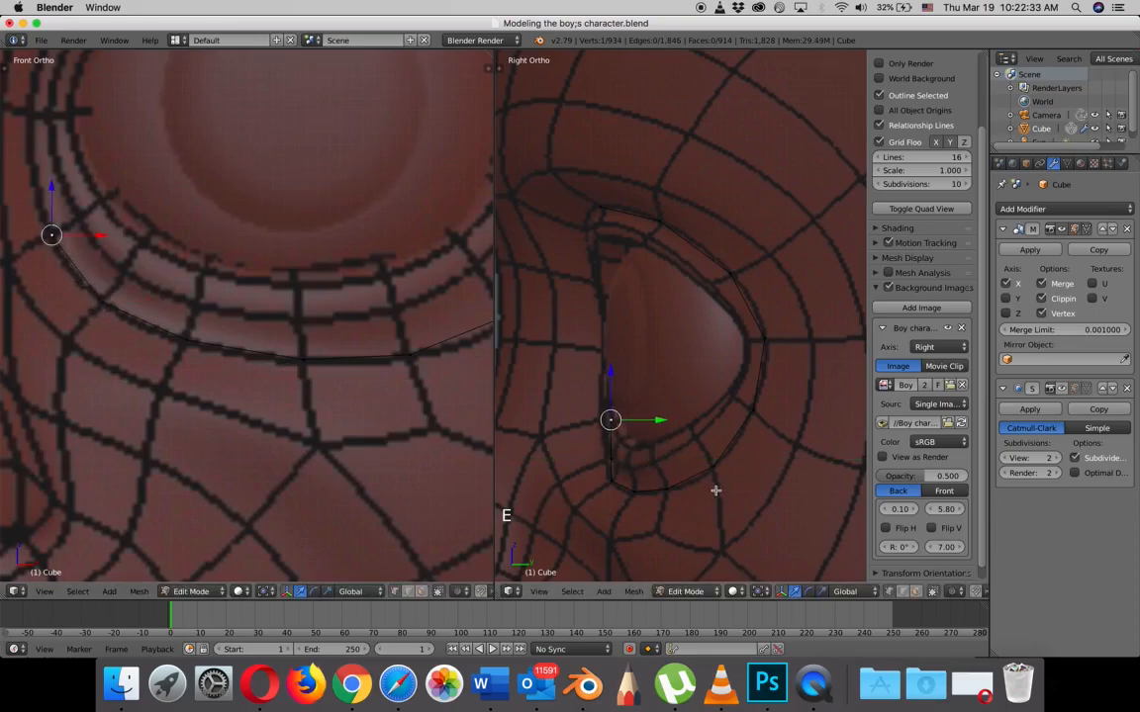
click(659, 421)
- Extrude the twelfth vertex to the eye's inner corner and the thirteenth onto the upper inner curve, adjusting both depths in the side view
shift+middle_drag(241, 376, 373, 506)
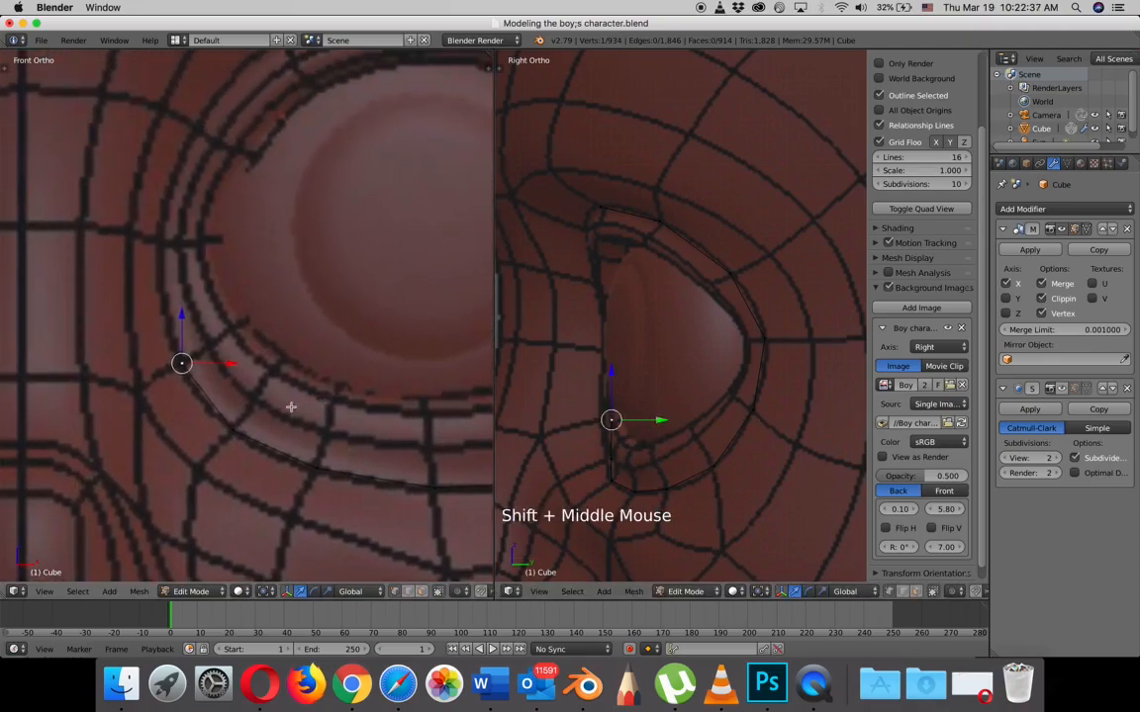
key(e)
click(253, 292)
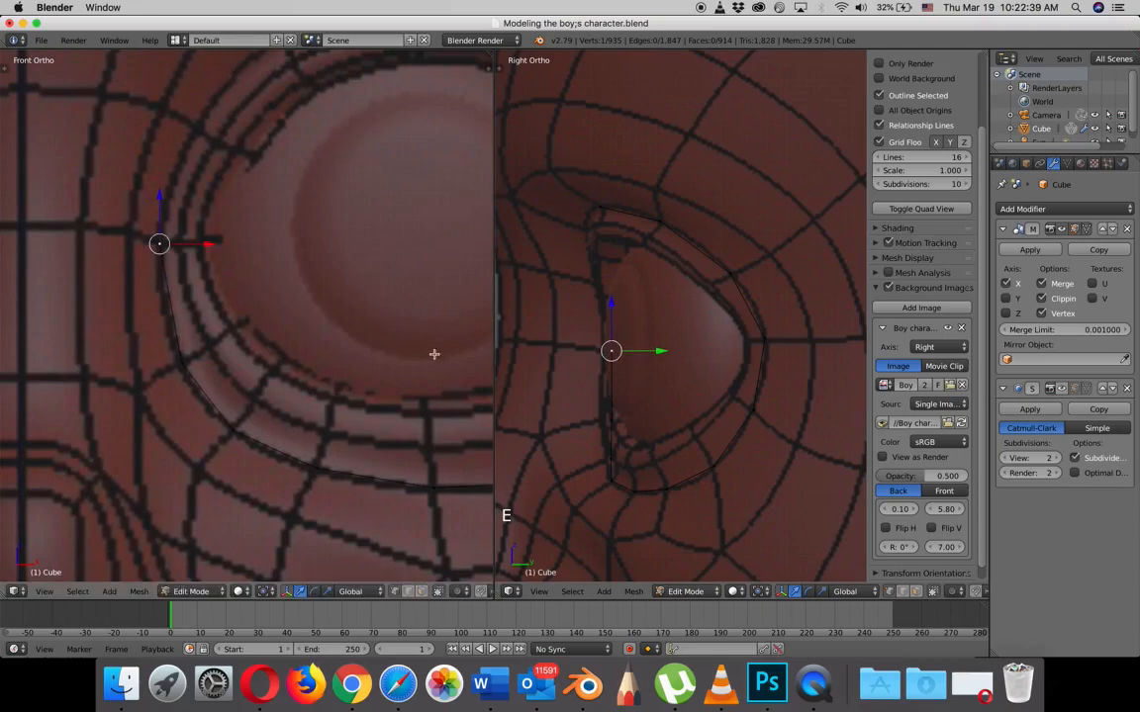
drag(659, 349, 666, 351)
key(e)
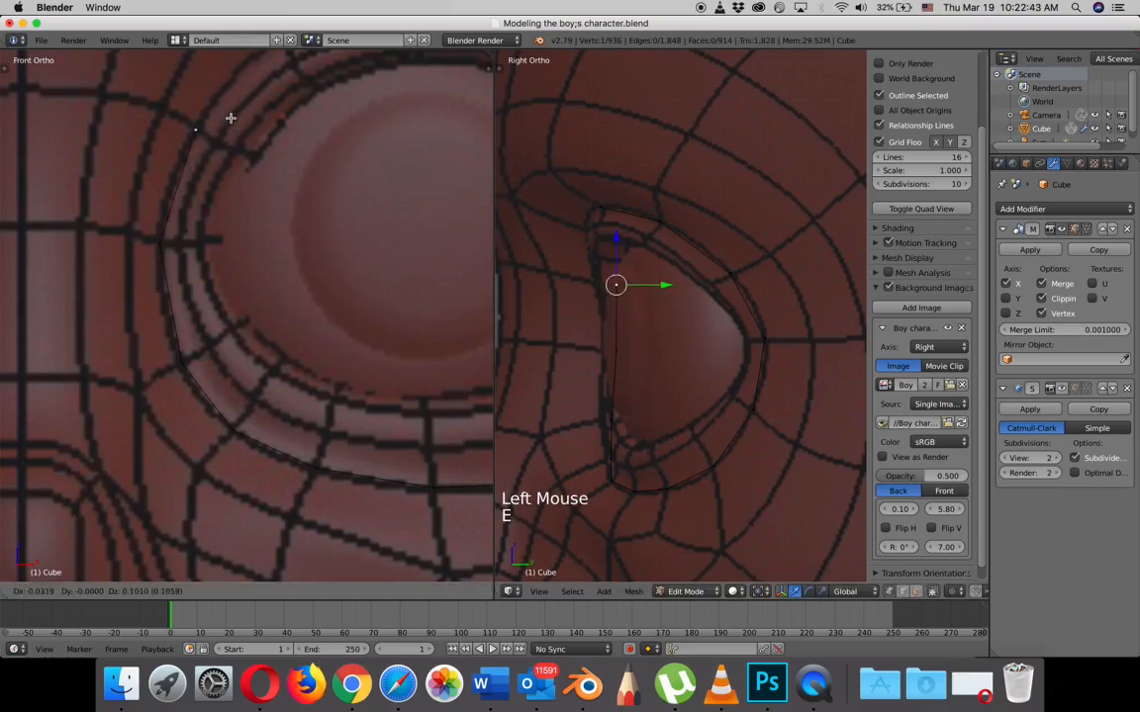
click(229, 116)
drag(666, 286, 655, 285)
- Extrude the fourteenth vertex onto the upper inner eye loop, bring it forward, and join it to the first vertex to close the loop
shift+middle_drag(264, 267, 238, 534)
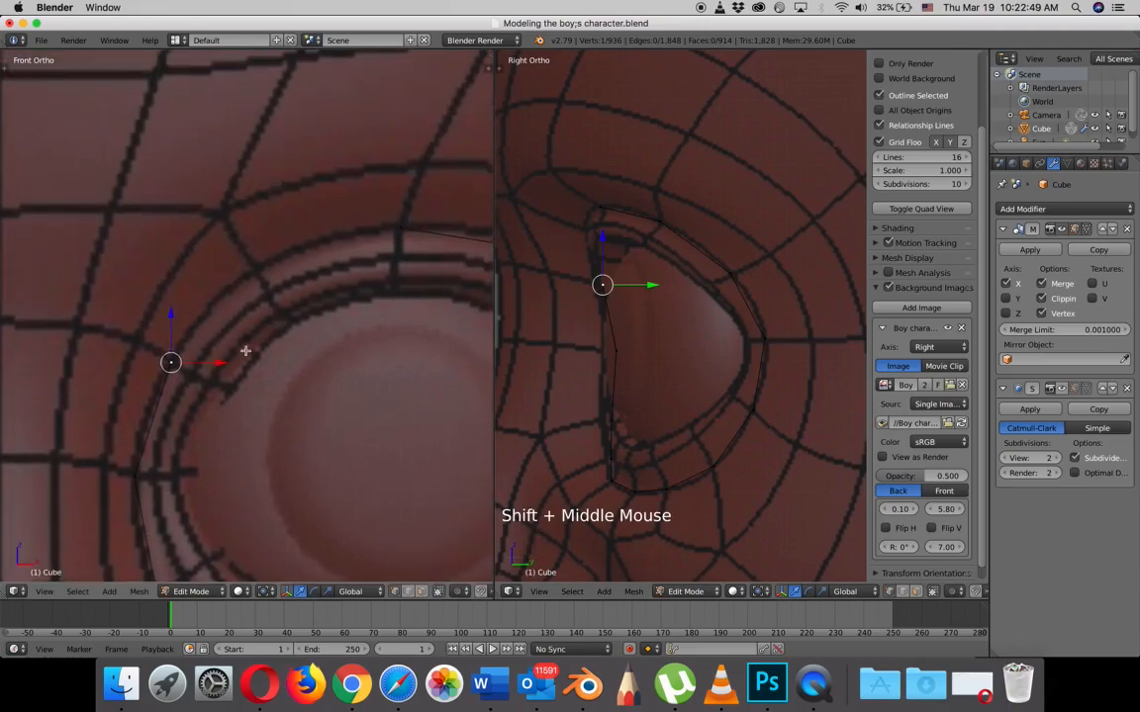
key(e)
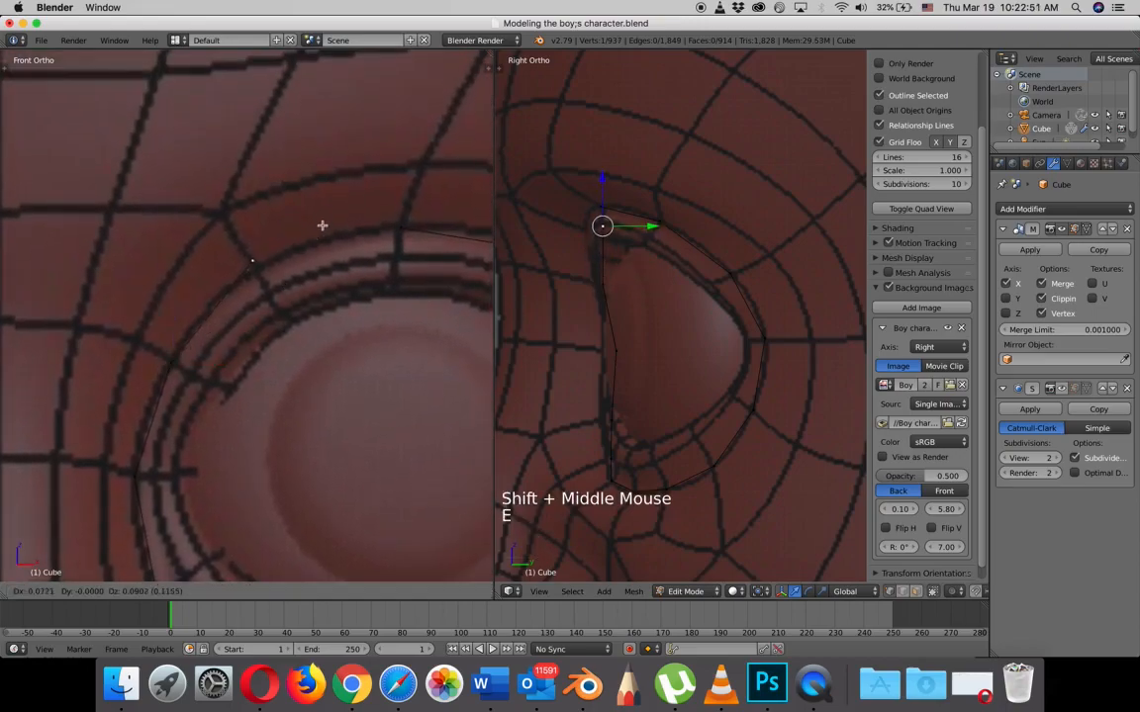
click(319, 238)
drag(648, 234, 634, 234)
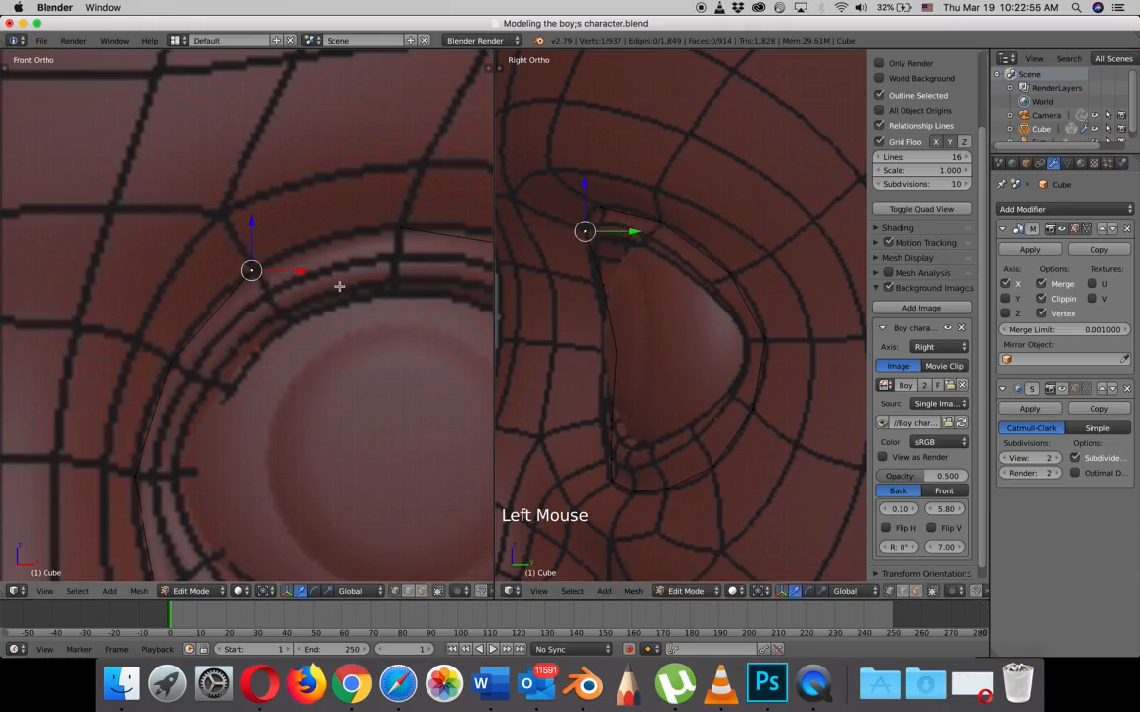
shift+right_click(399, 230)
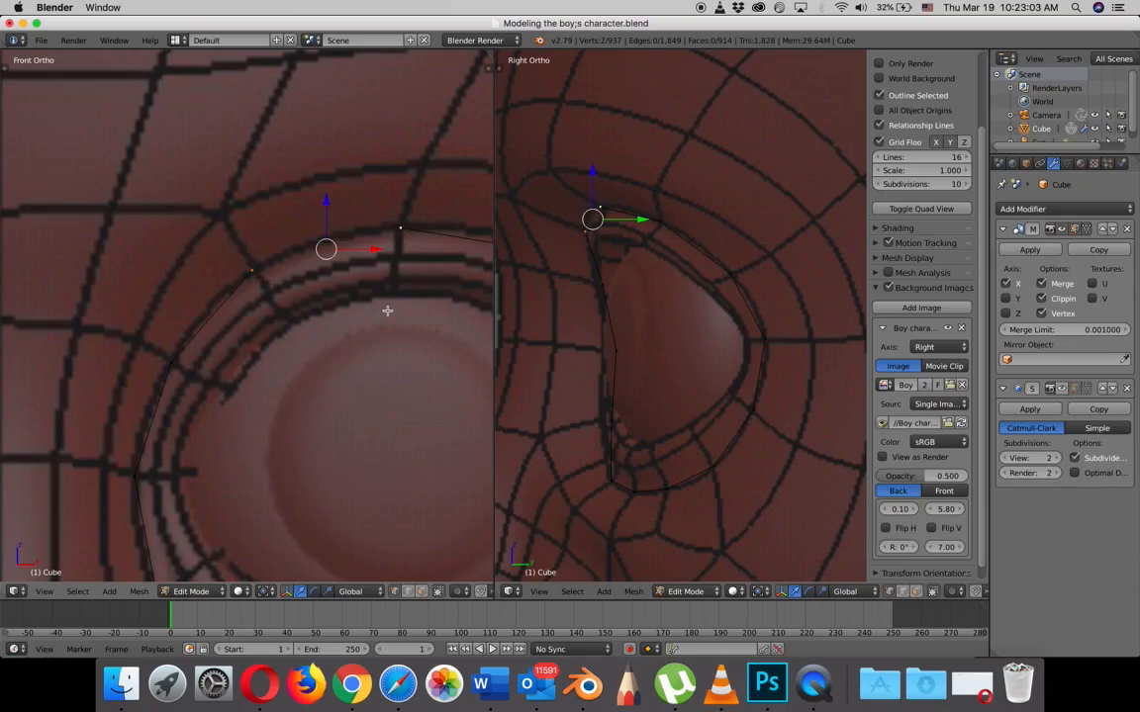
key(f)
- Select the whole eye loop, extrude it and scale it outward by about 1.25 to form a ring of faces
scroll(374, 322, down, 5)
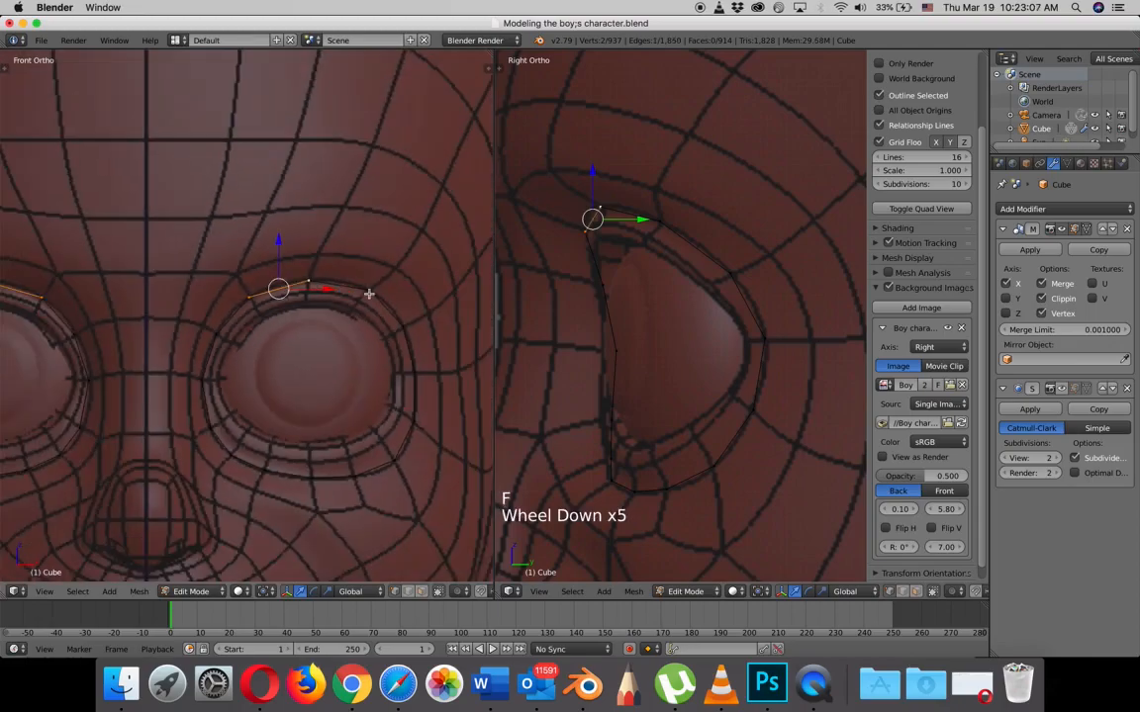
right_click(368, 291)
alt+right_click(368, 290)
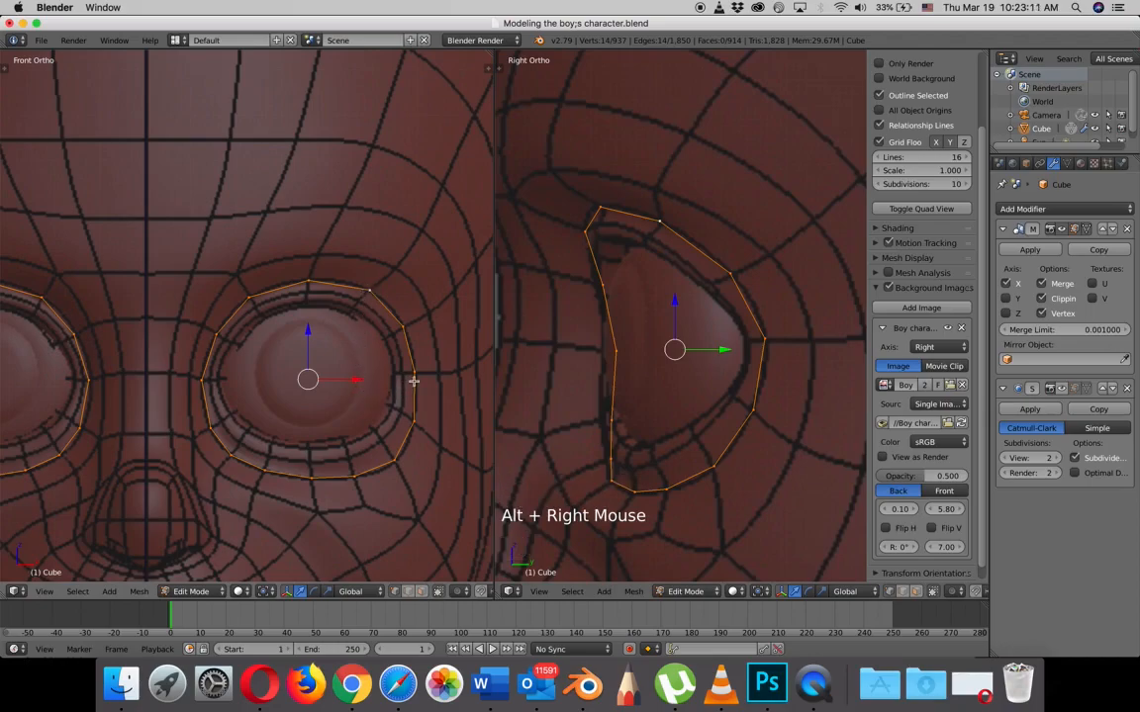
middle_drag(430, 370, 391, 380)
scroll(388, 380, down, 5)
key(KP_1)
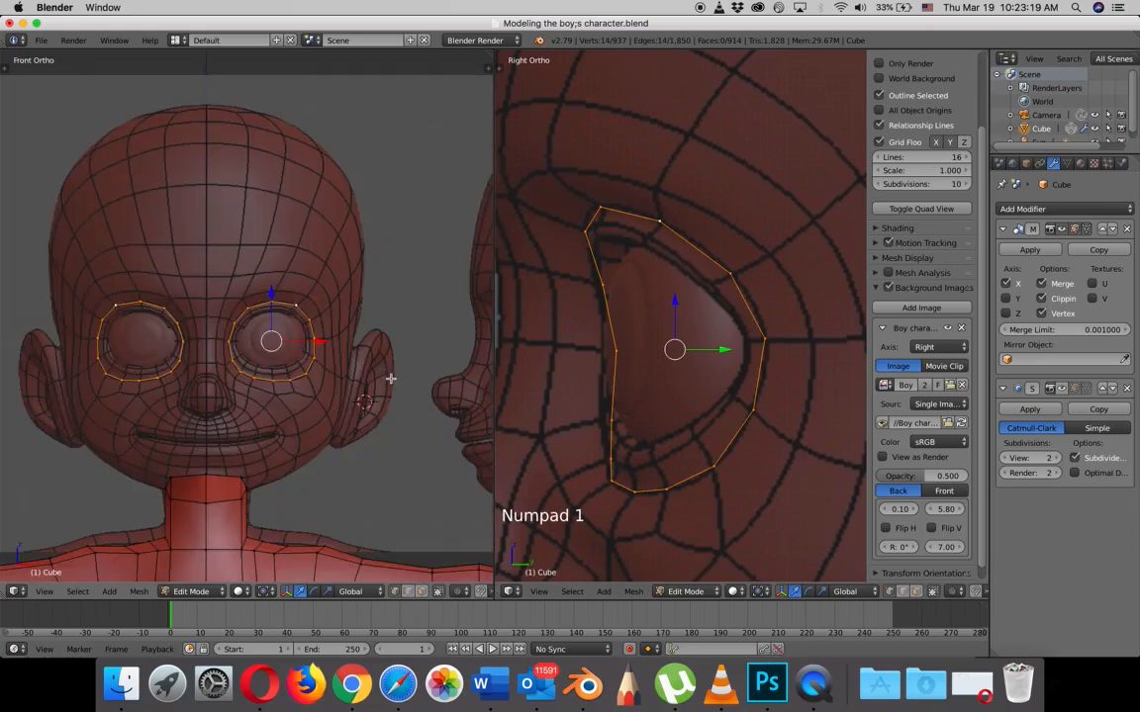
scroll(380, 378, up, 5)
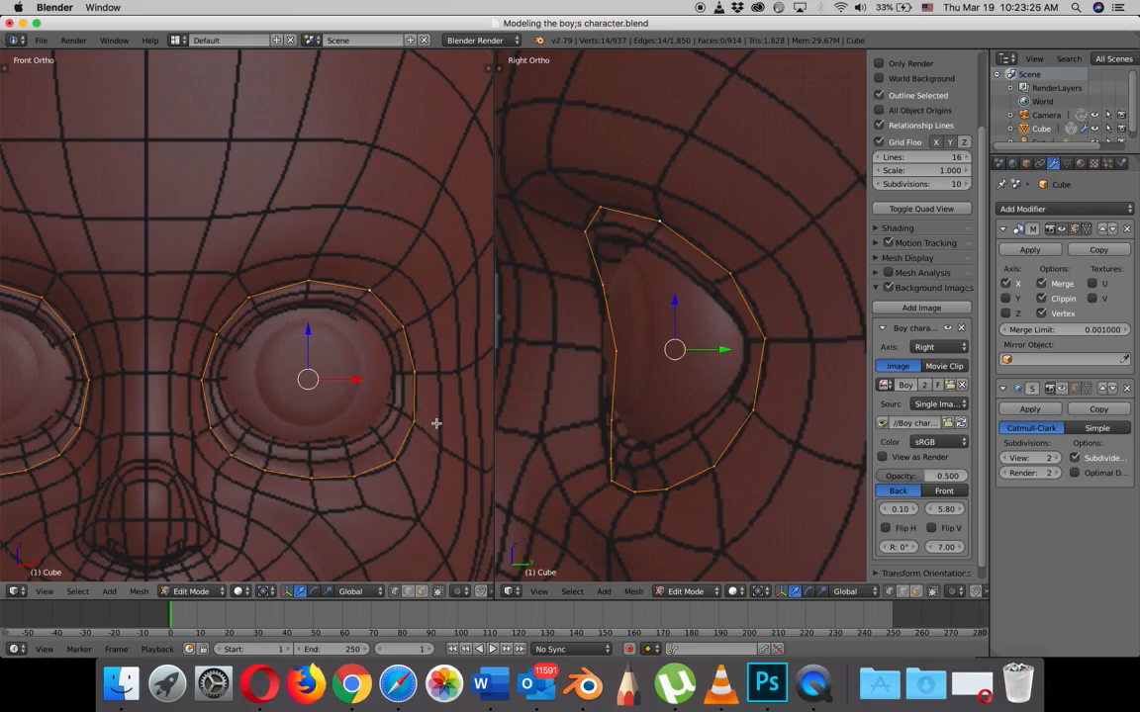
key(e)
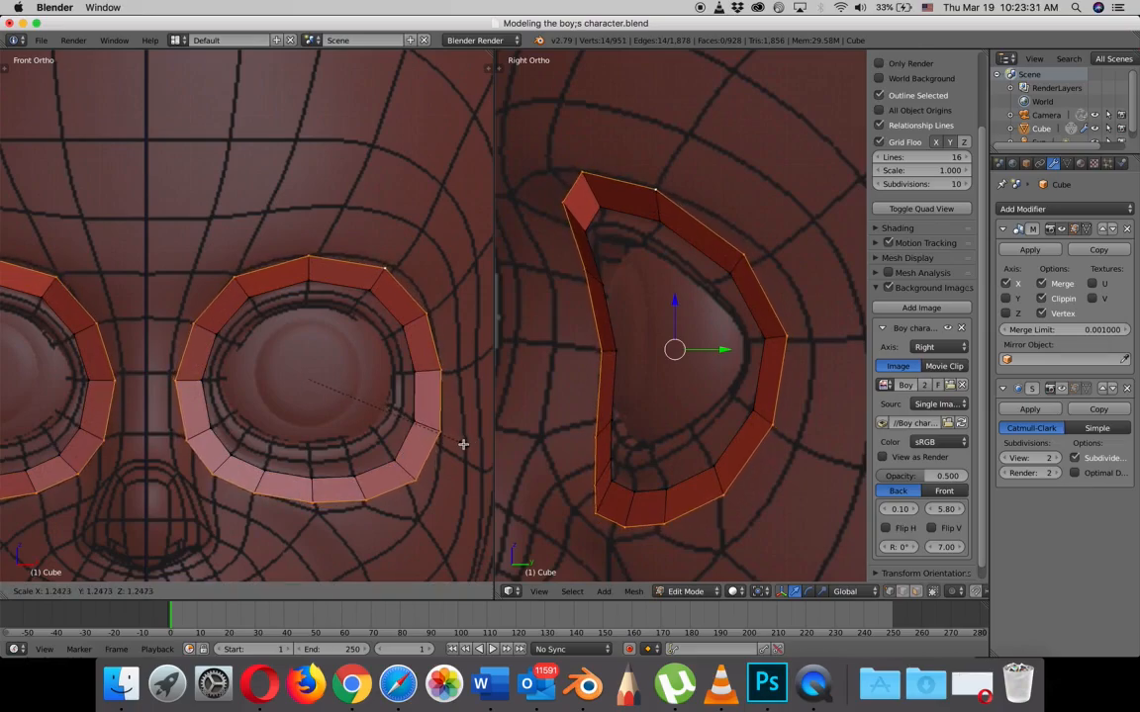
click(463, 444)
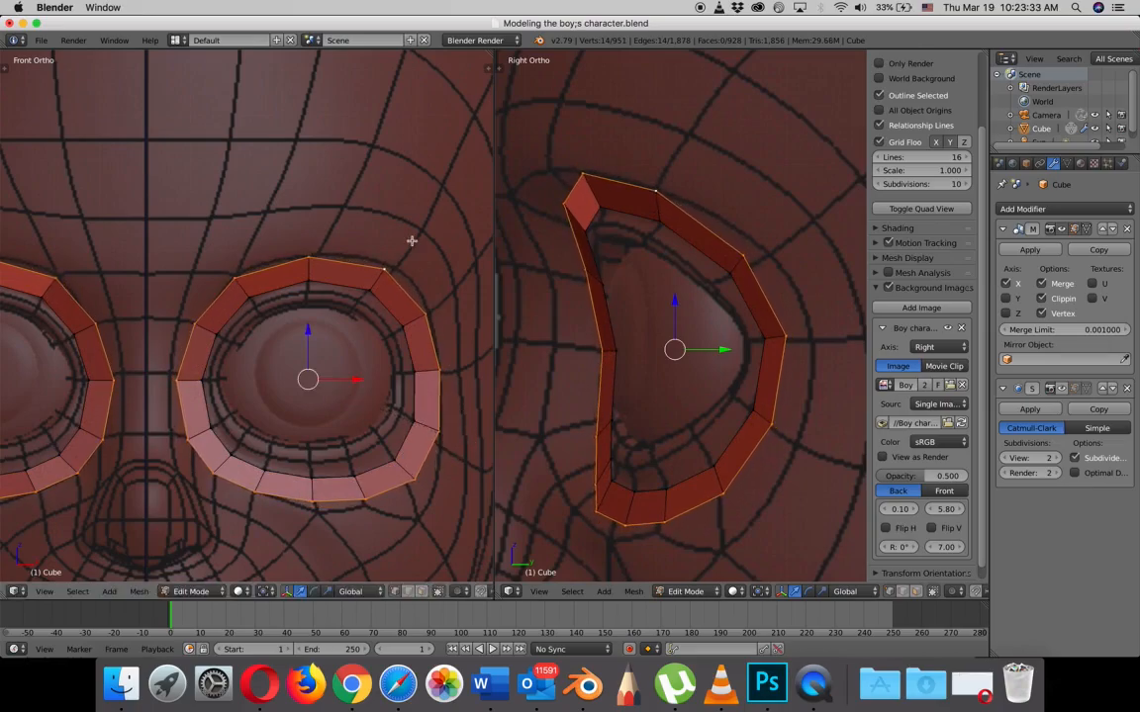
- Show the front view as wireframe and move the outer ring's upper outer and top vertices onto the reference intersections
right_click(384, 270)
key(z)
scroll(402, 275, up, 4)
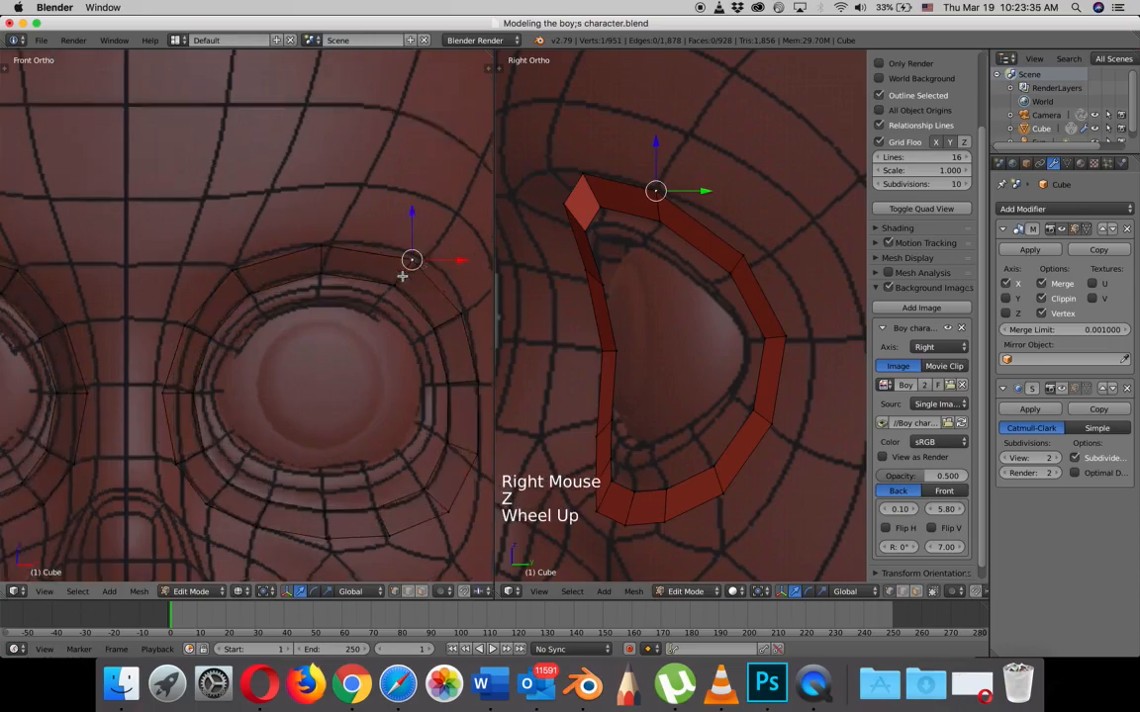
shift+middle_drag(407, 264, 188, 307)
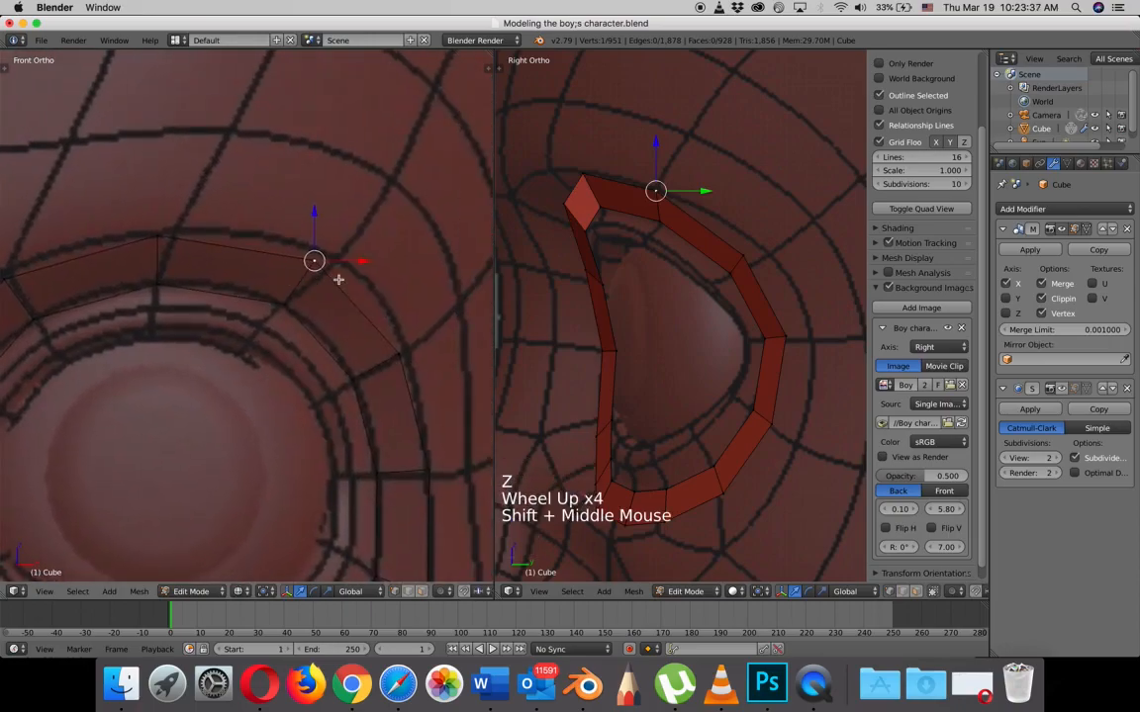
key(g)
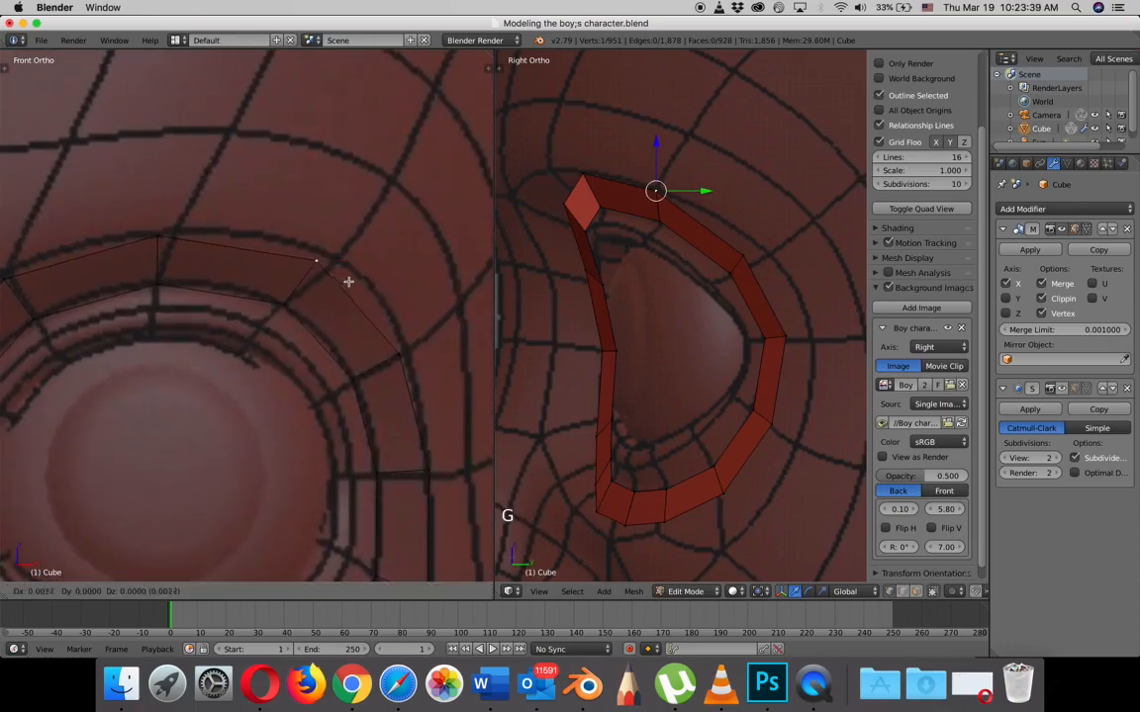
click(364, 275)
right_click(157, 238)
key(g)
click(188, 233)
- Move the ring's next two vertices down the eye's outer side onto the front reference lines
right_click(405, 358)
key(g)
click(415, 354)
right_click(432, 473)
key(g)
click(433, 482)
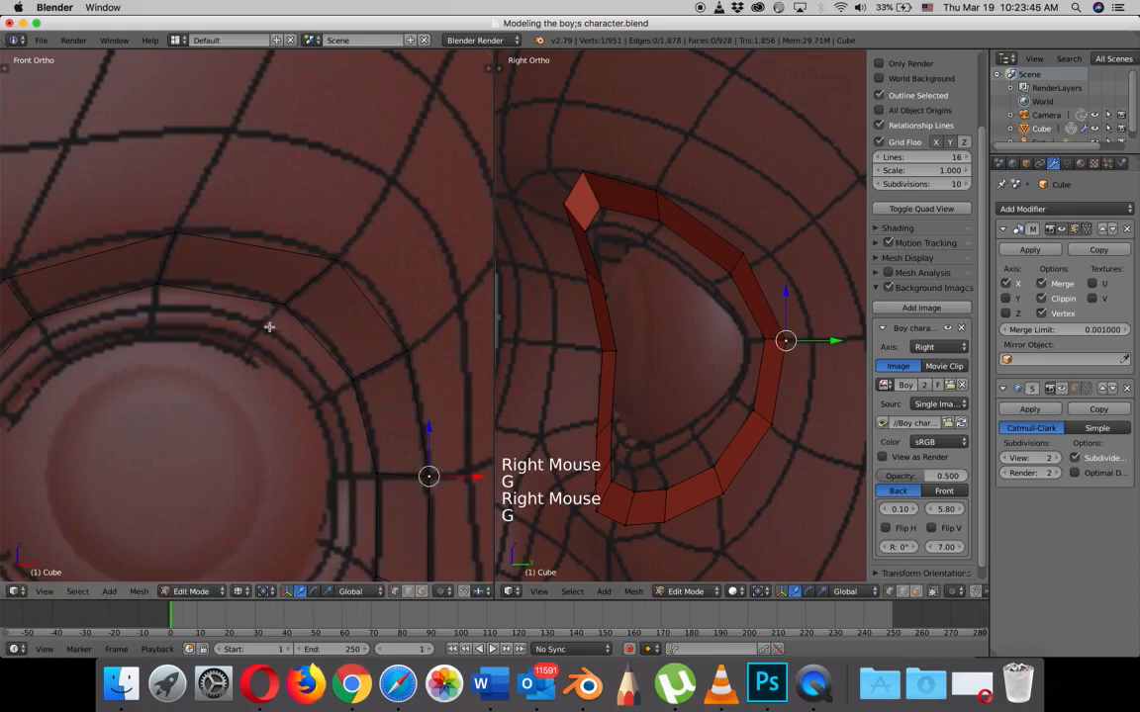
- Align the outer ring's two upper inner vertices with the front reference
scroll(260, 329, down, 2)
right_click(82, 282)
key(g)
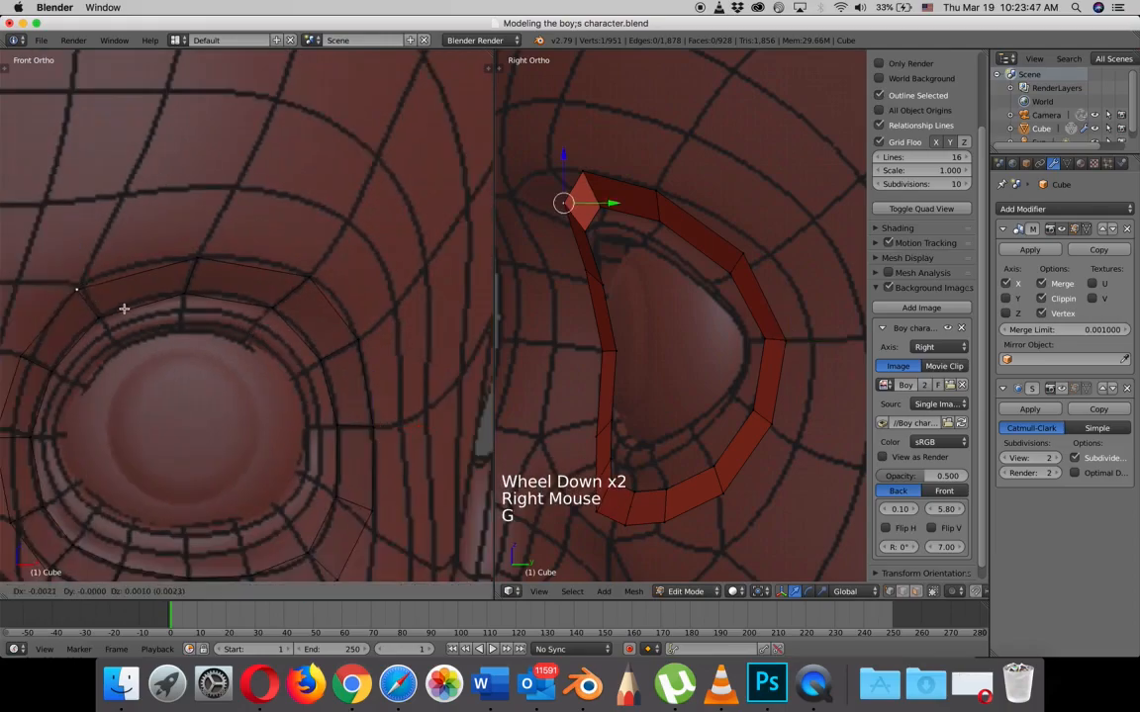
right_click(33, 361)
key(g)
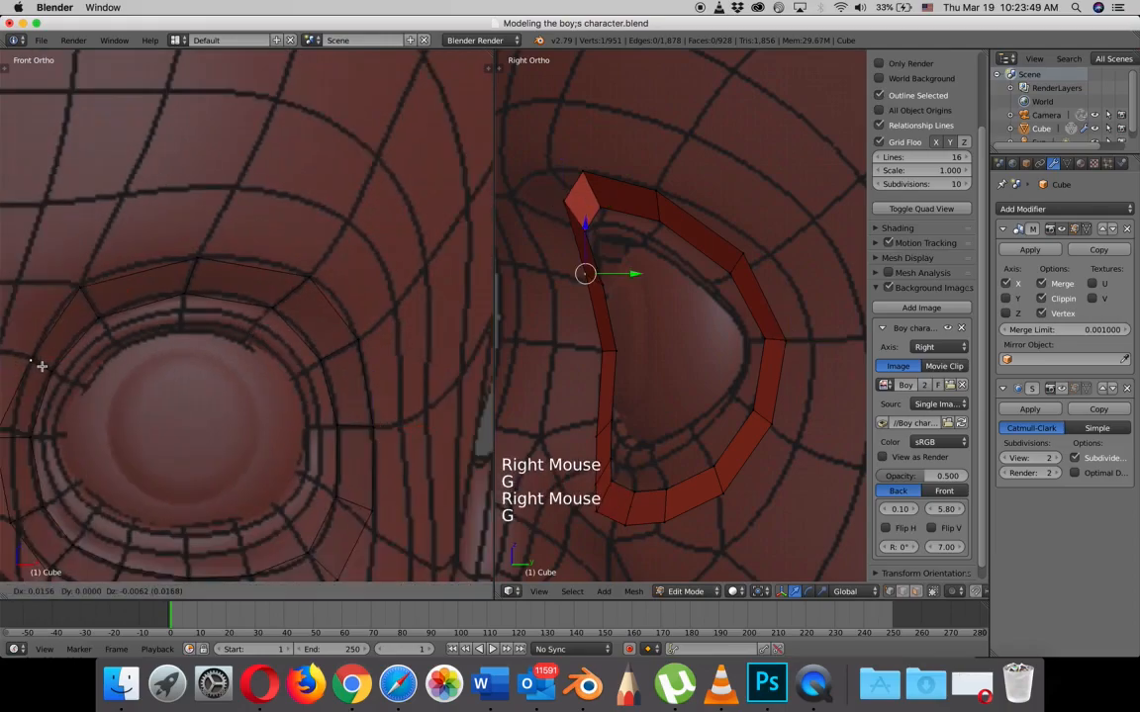
- Move the outer ring's inner corner vertex and the two lower inner vertices onto the front reference lines
right_click(6, 435)
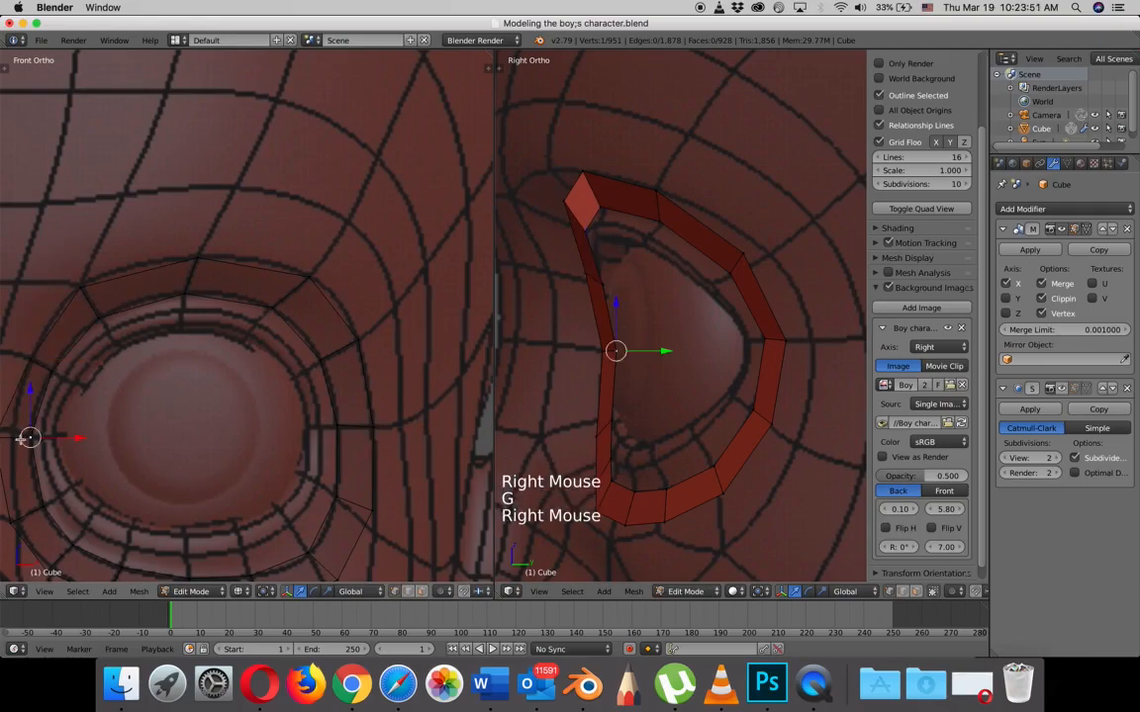
scroll(24, 435, down, 2)
scroll(27, 428, up, 2)
scroll(30, 419, down, 1)
right_click(32, 418)
key(g)
right_click(51, 483)
key(g)
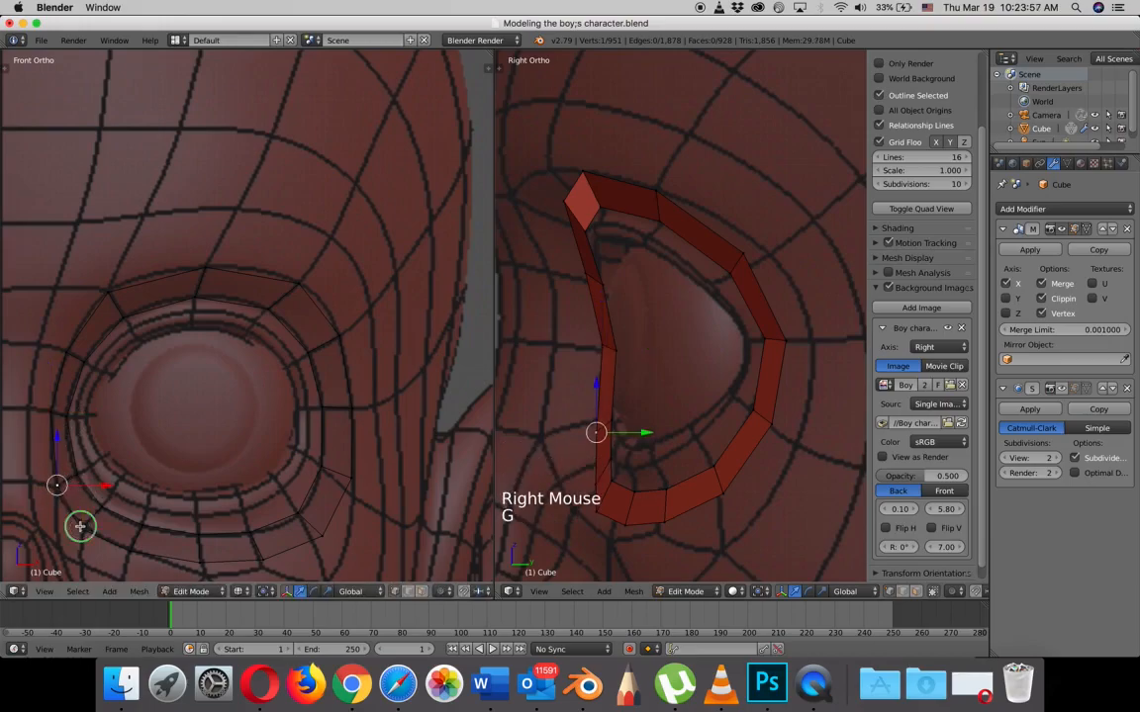
right_click(80, 527)
key(g)
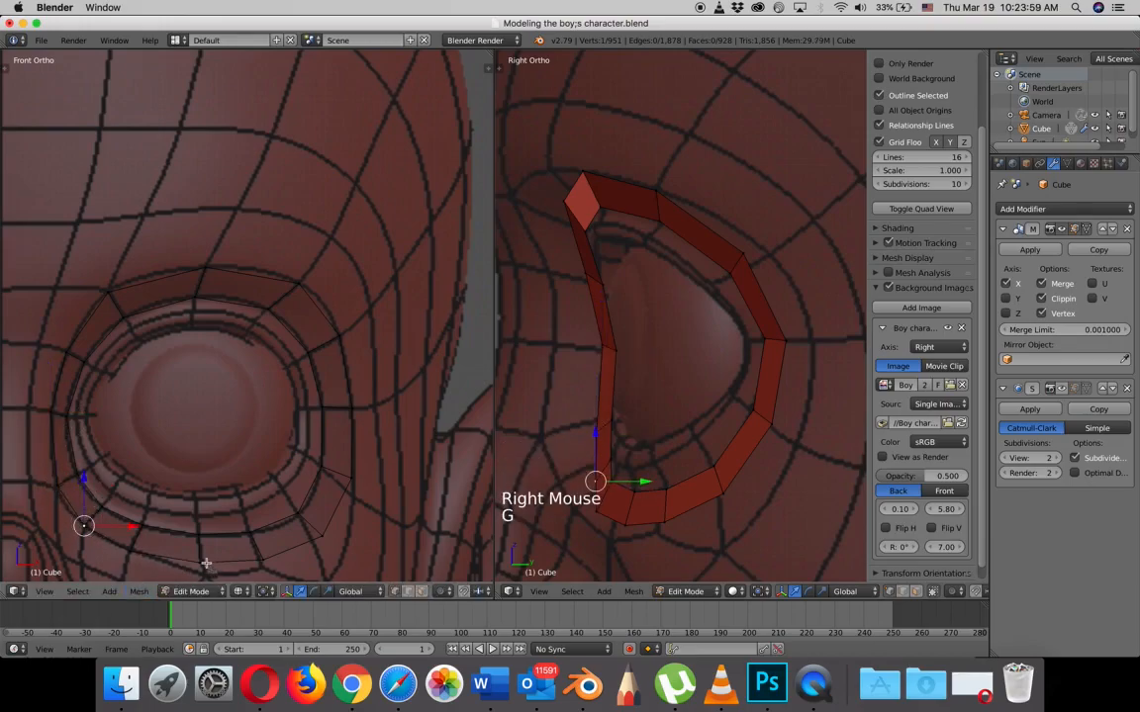
- Move the two bottom vertices of the outer ring down to match the front reference
right_click(205, 563)
key(g)
right_click(262, 564)
key(g)
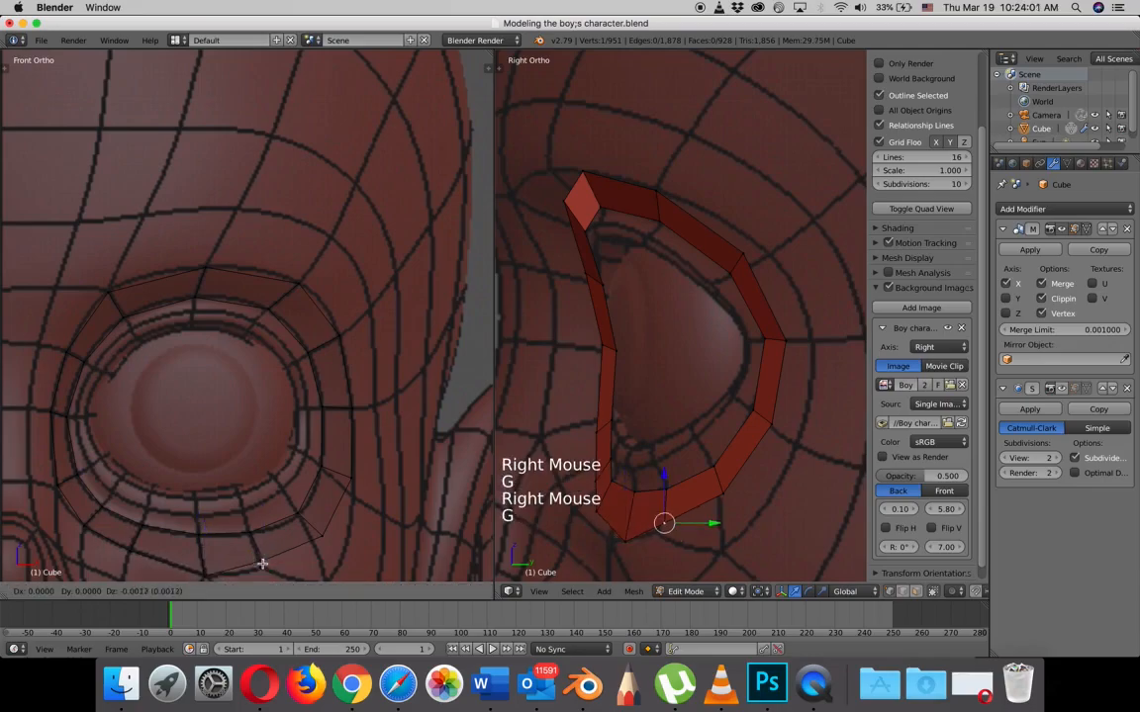
right_click(294, 557)
- Lower the outer ring's lower outer corner vertex and the vertex above it onto the front reference
right_click(322, 537)
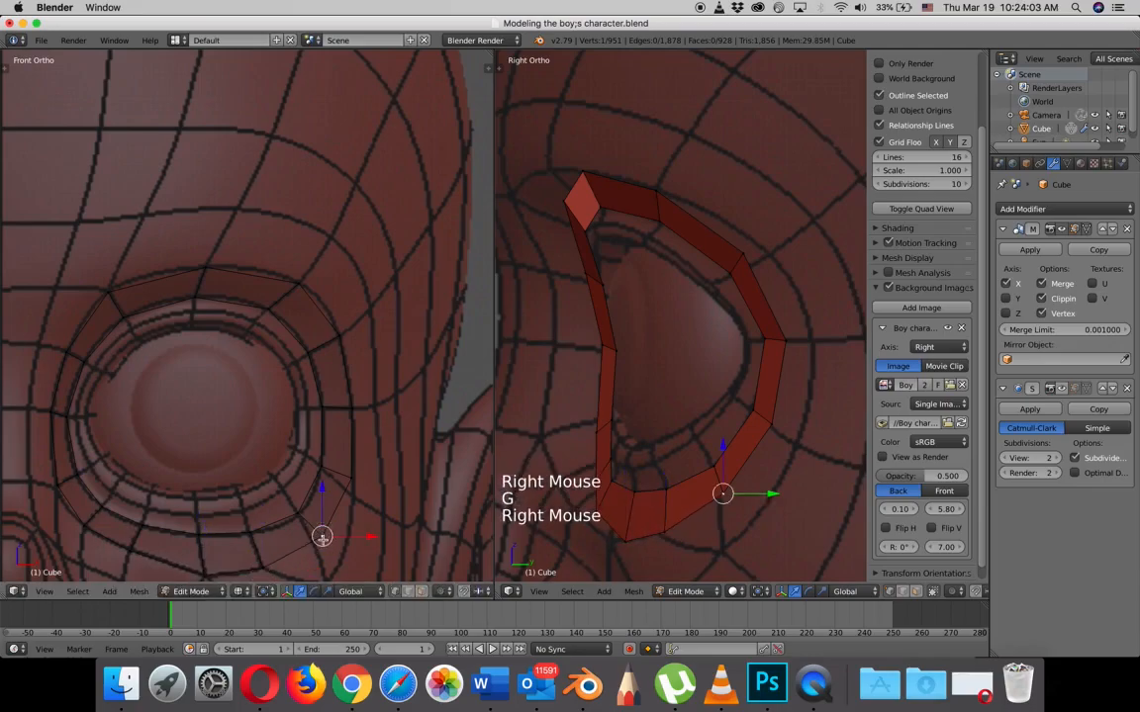
key(g)
click(326, 59)
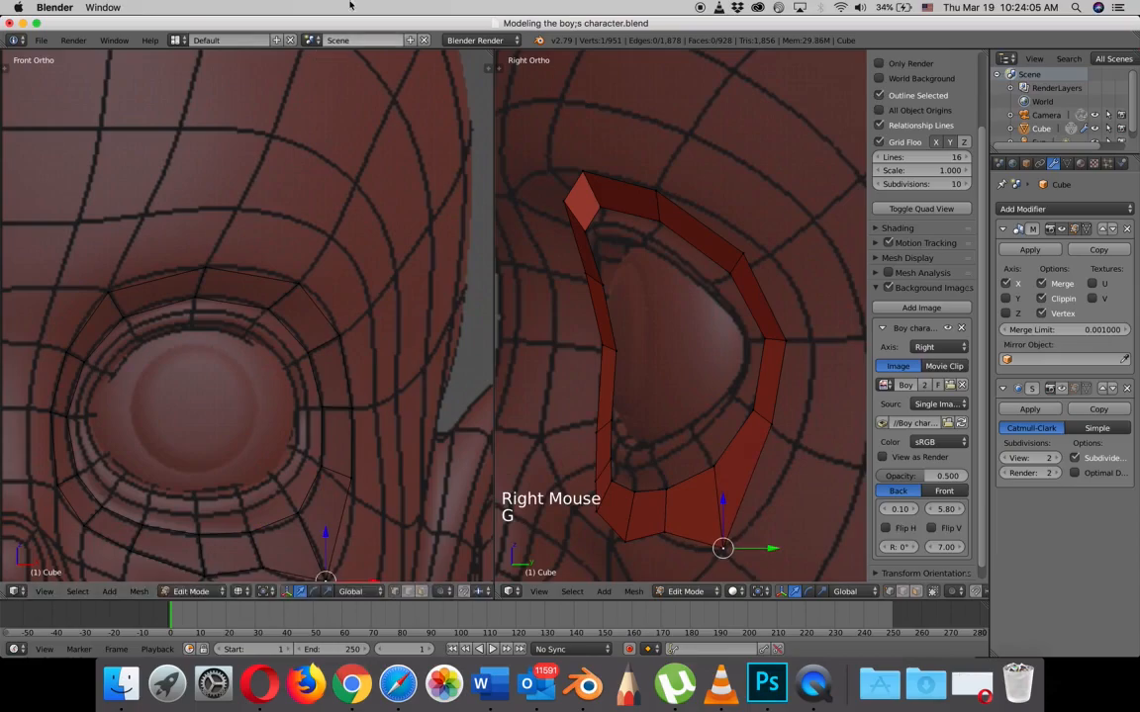
right_click(352, 491)
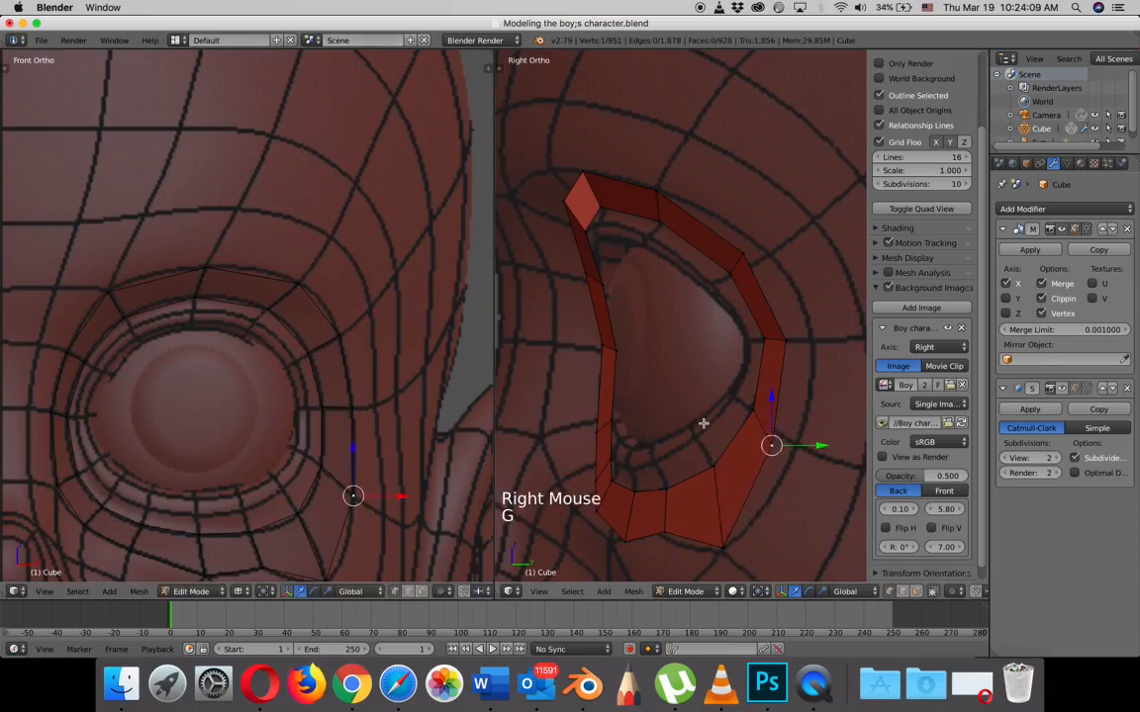
- Move the outer ring's three outer-side vertices back onto the reference lines in the side view
scroll(702, 423, down, 2)
right_click(744, 405)
key(g)
click(801, 414)
right_click(756, 330)
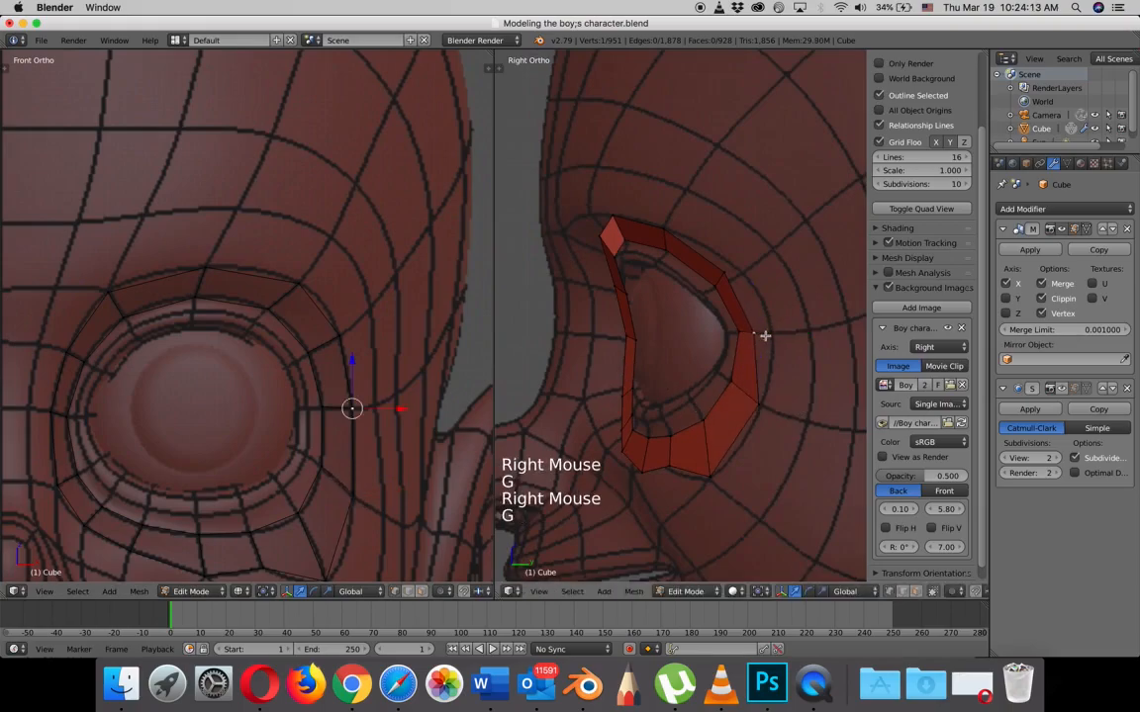
key(g)
click(783, 334)
right_click(723, 273)
key(g)
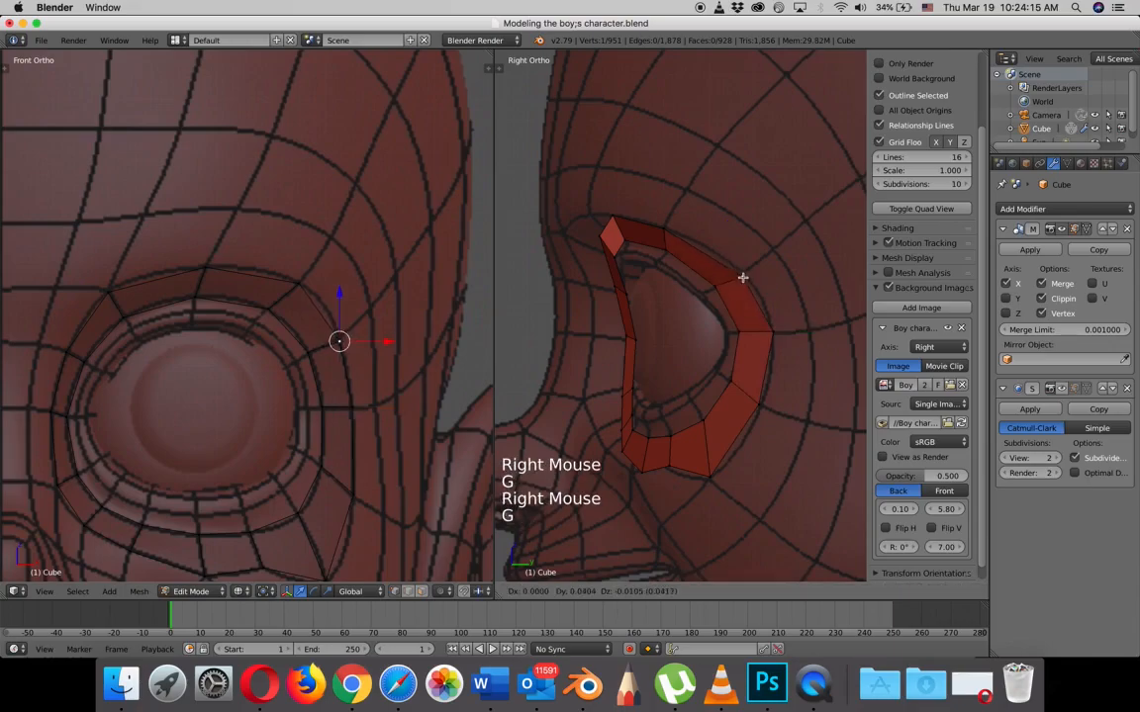
click(743, 272)
- Move the outer ring's top vertex and upper inner corner vertex forward onto the side reference of the brow
right_click(615, 220)
key(g)
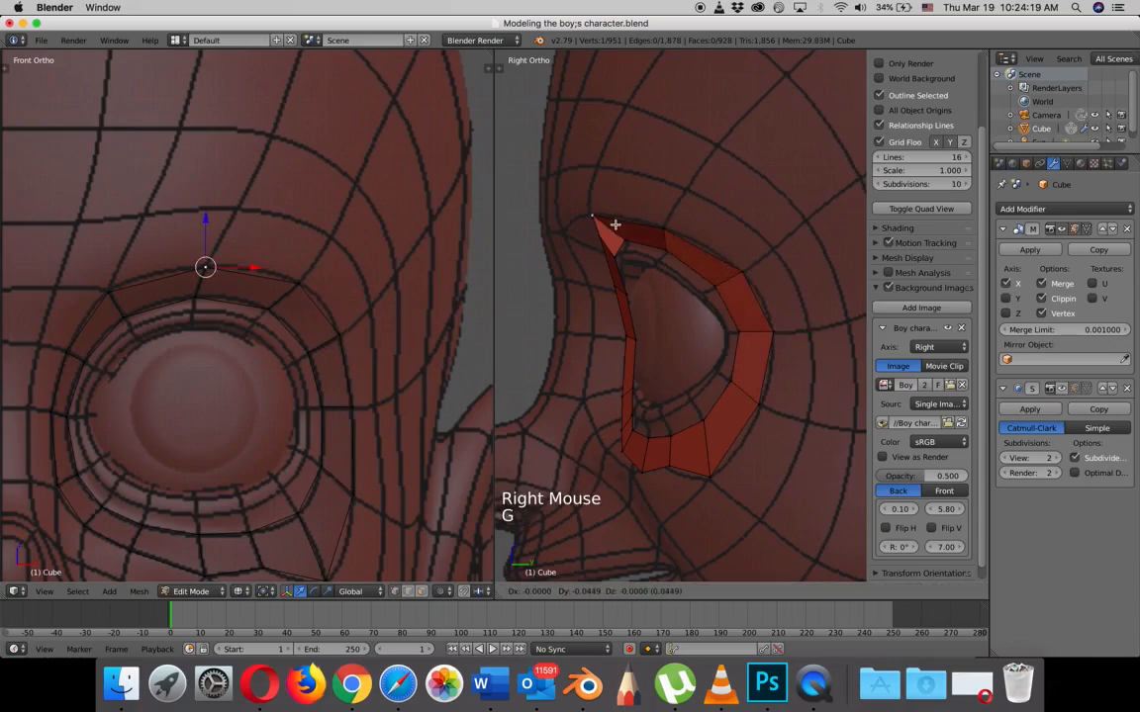
click(614, 225)
right_click(597, 243)
key(g)
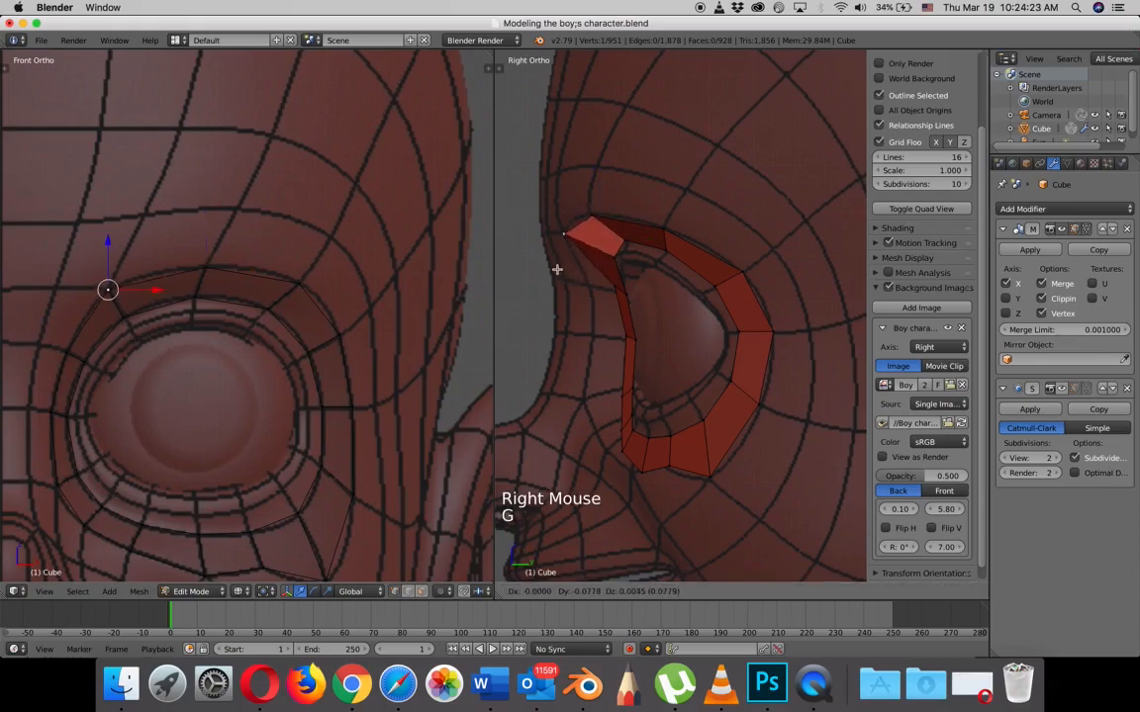
click(557, 267)
- Move the outer ring's three inner-side vertices forward to match the side reference beside the nose bridge
right_click(613, 285)
key(g)
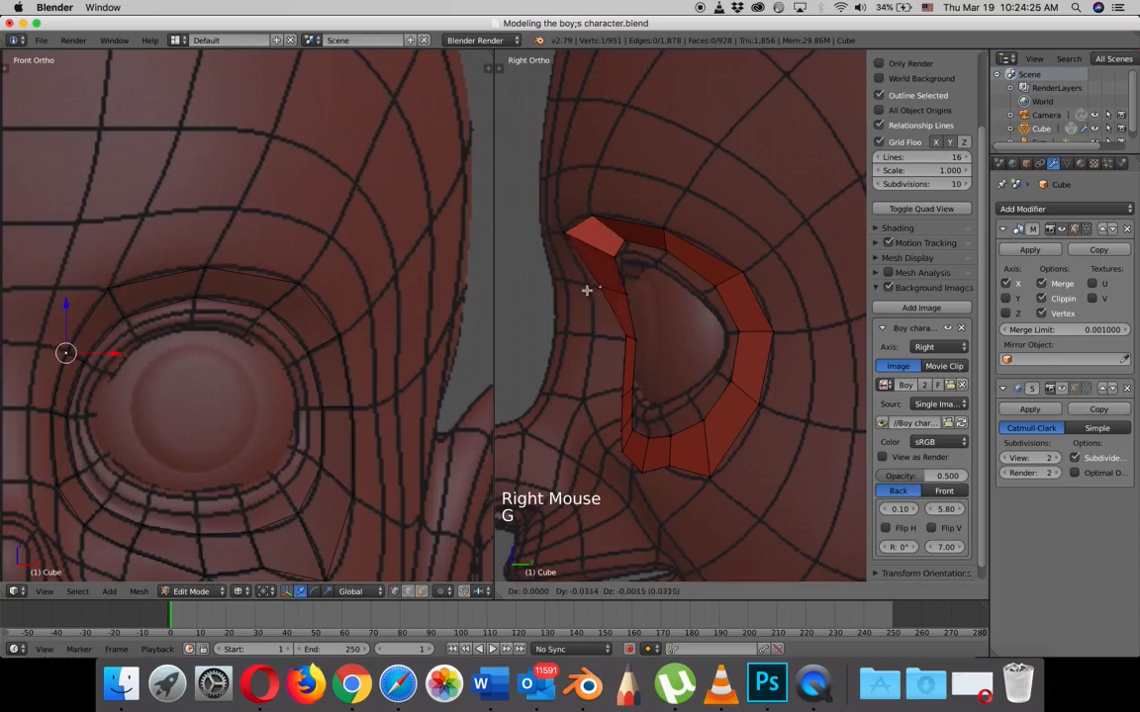
click(586, 287)
right_click(623, 333)
key(g)
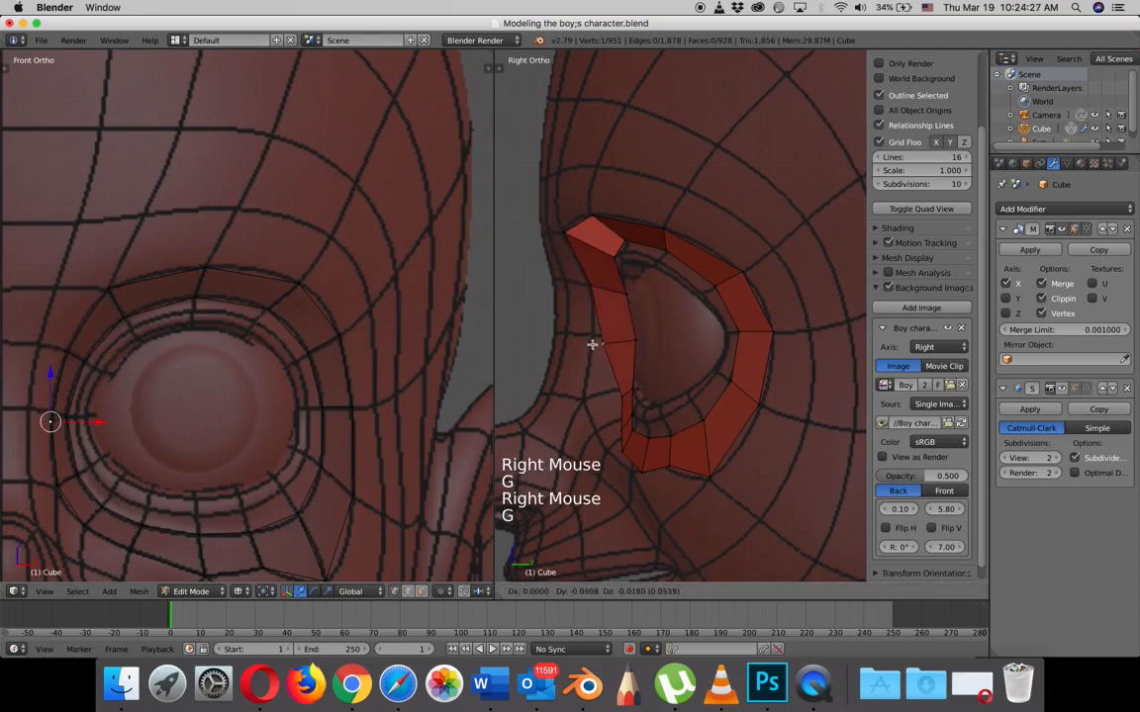
click(590, 336)
right_click(604, 393)
key(g)
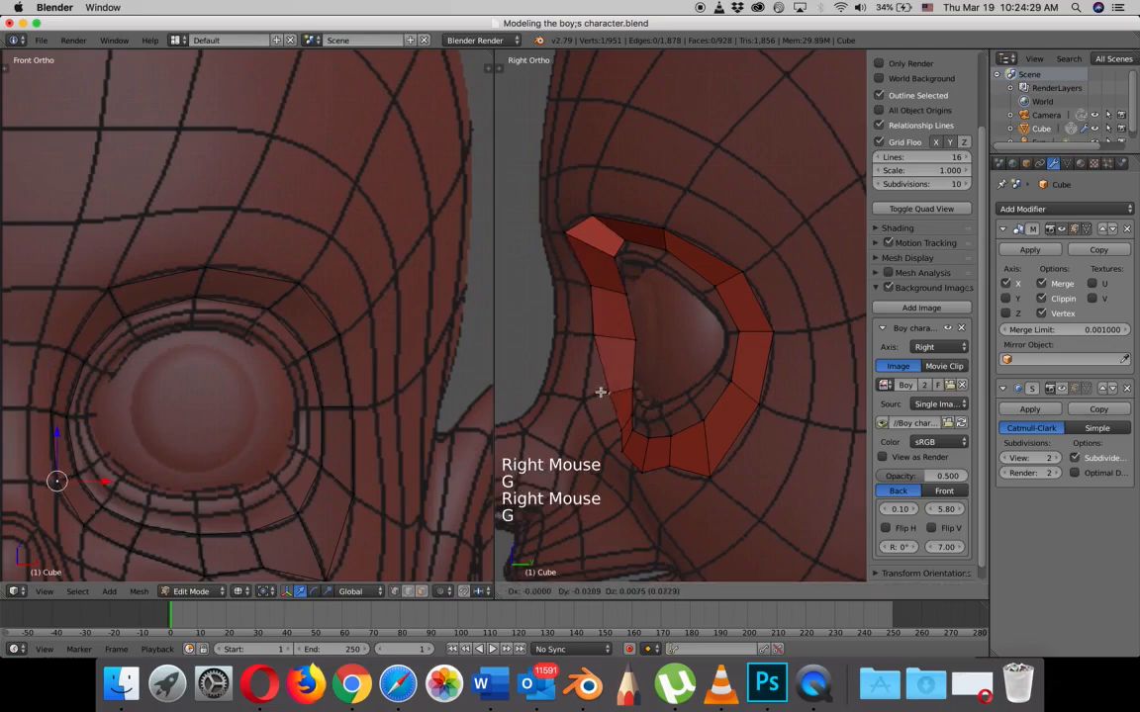
click(579, 400)
- Shift the outer ring's lower inner vertex and its neighbouring bottom vertex forward onto the side reference lines
right_click(602, 427)
key(g)
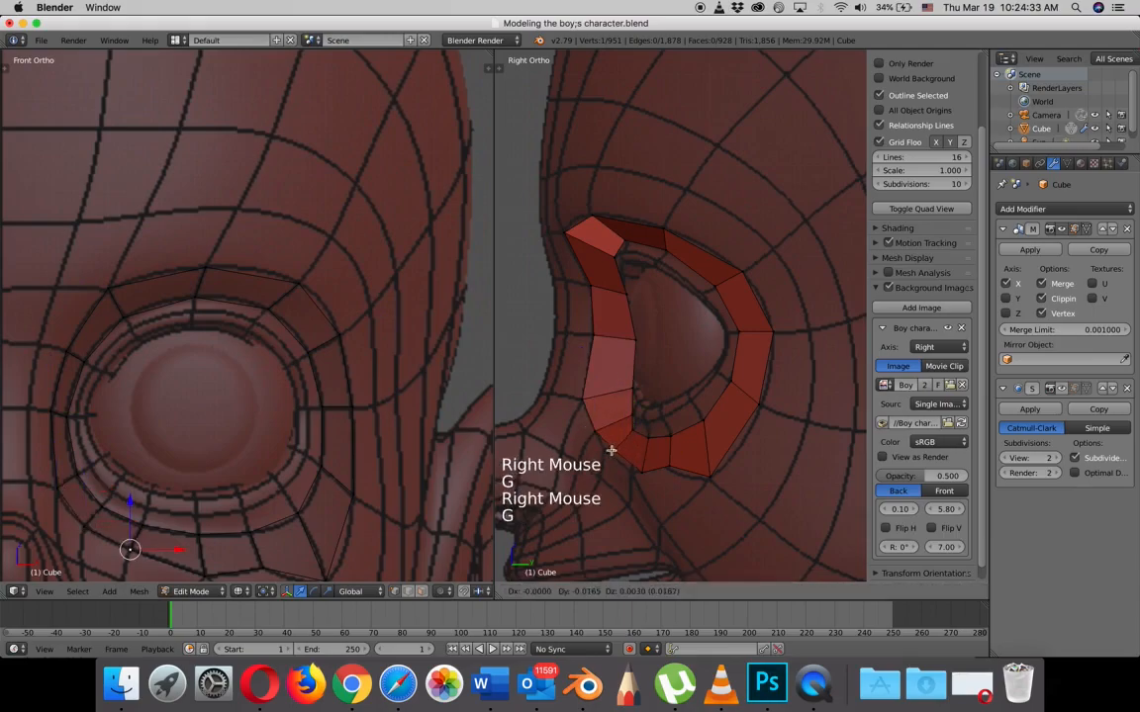
click(605, 453)
right_click(642, 469)
key(g)
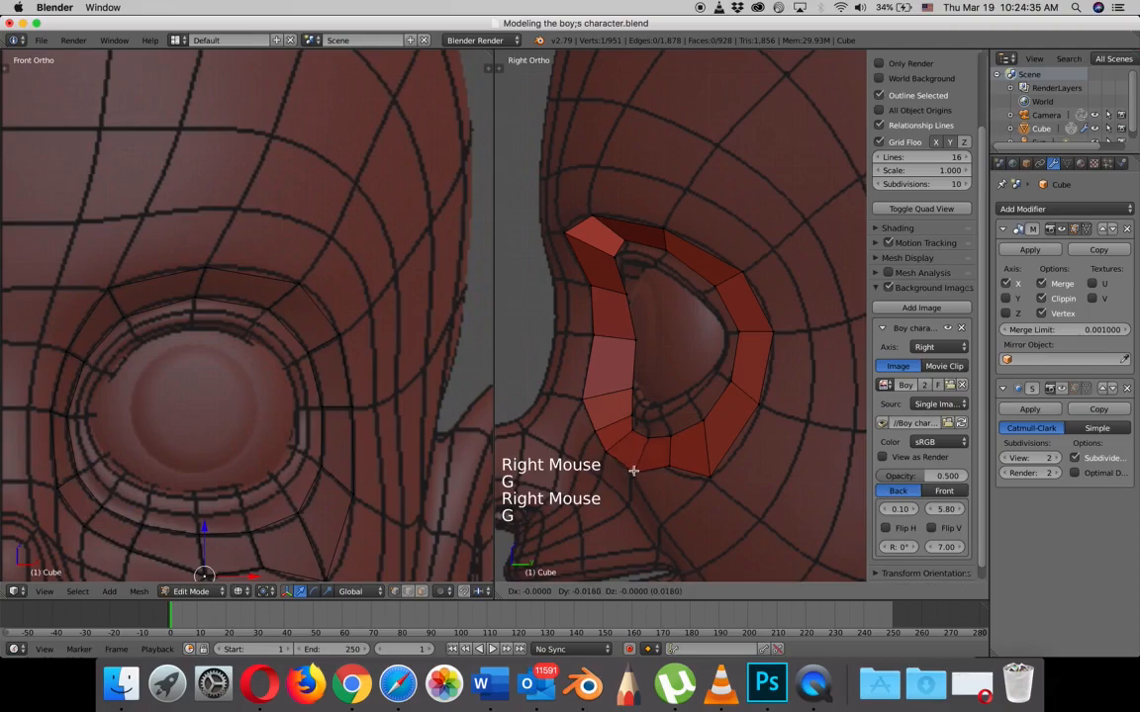
click(632, 471)
- Fine-tune the outer ring's remaining bottom vertex and lower outer corner vertex against the side reference
right_click(675, 467)
key(g)
click(671, 468)
right_click(710, 478)
key(g)
click(706, 482)
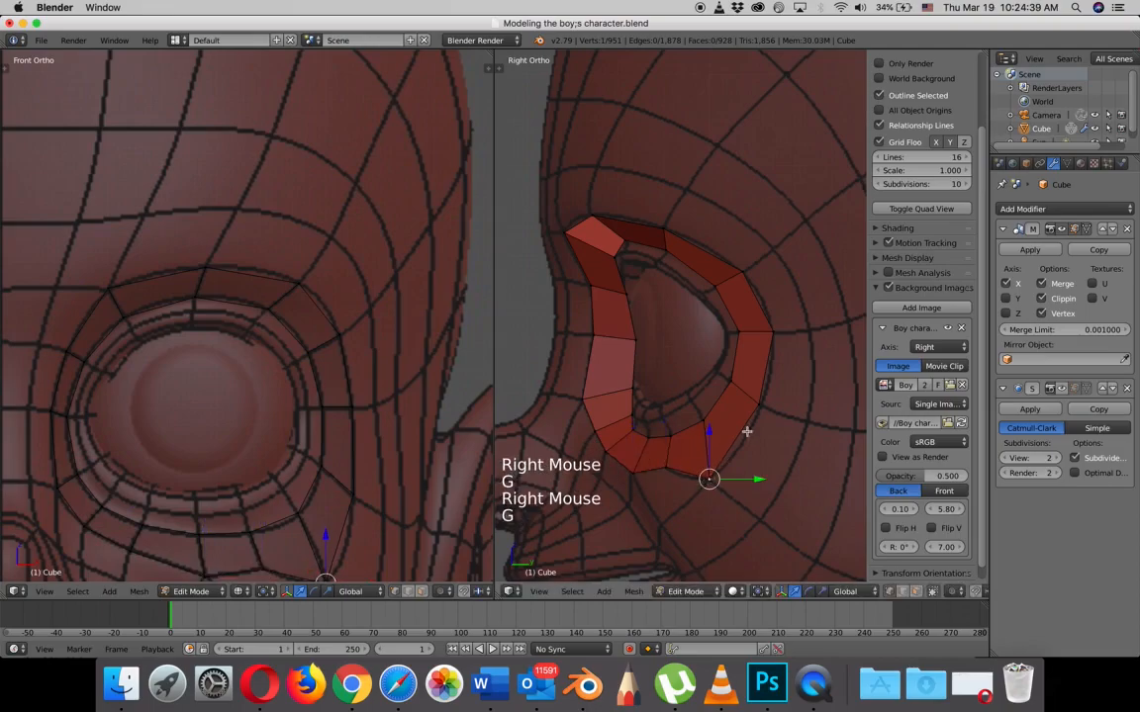
- Switch the front viewport to solid shading and examine the eye ring's shape from several angles
scroll(684, 422, down, 1)
middle_drag(669, 400, 625, 318)
scroll(614, 315, down, 5)
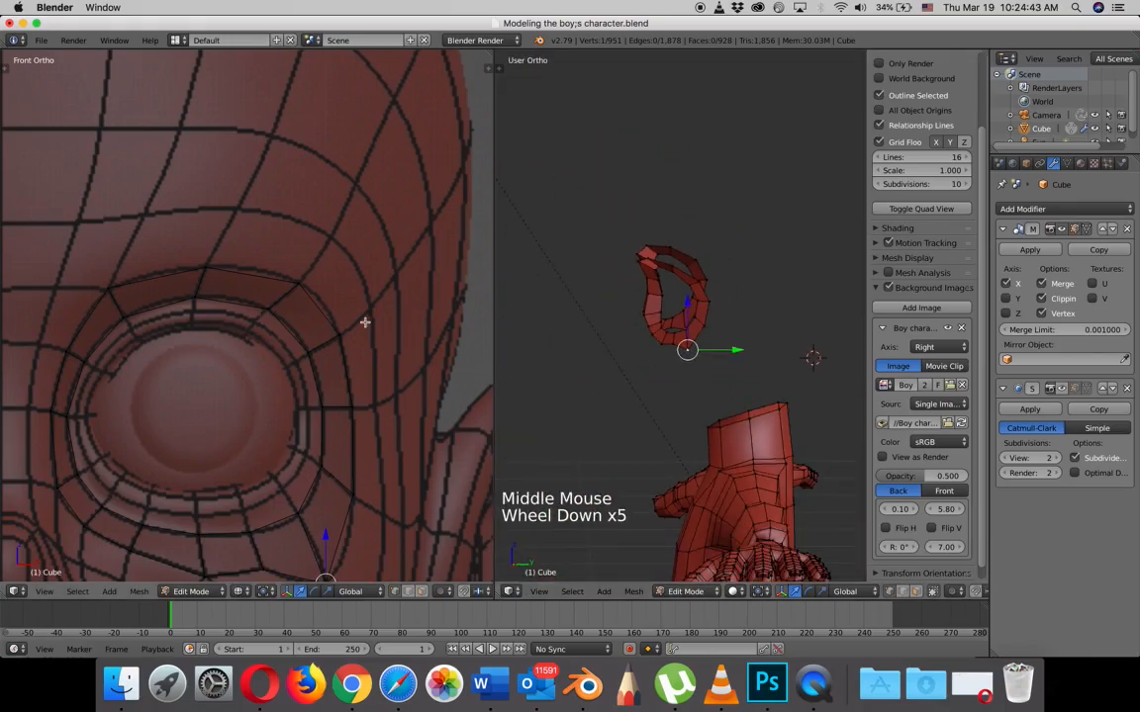
scroll(341, 325, down, 1)
key(z)
mouse_move(330, 334)
middle_down()
mouse_move(236, 351)
mouse_move(325, 339)
mouse_move(51, 316)
middle_up()
scroll(94, 325, down, 2)
middle_drag(146, 341, 210, 335)
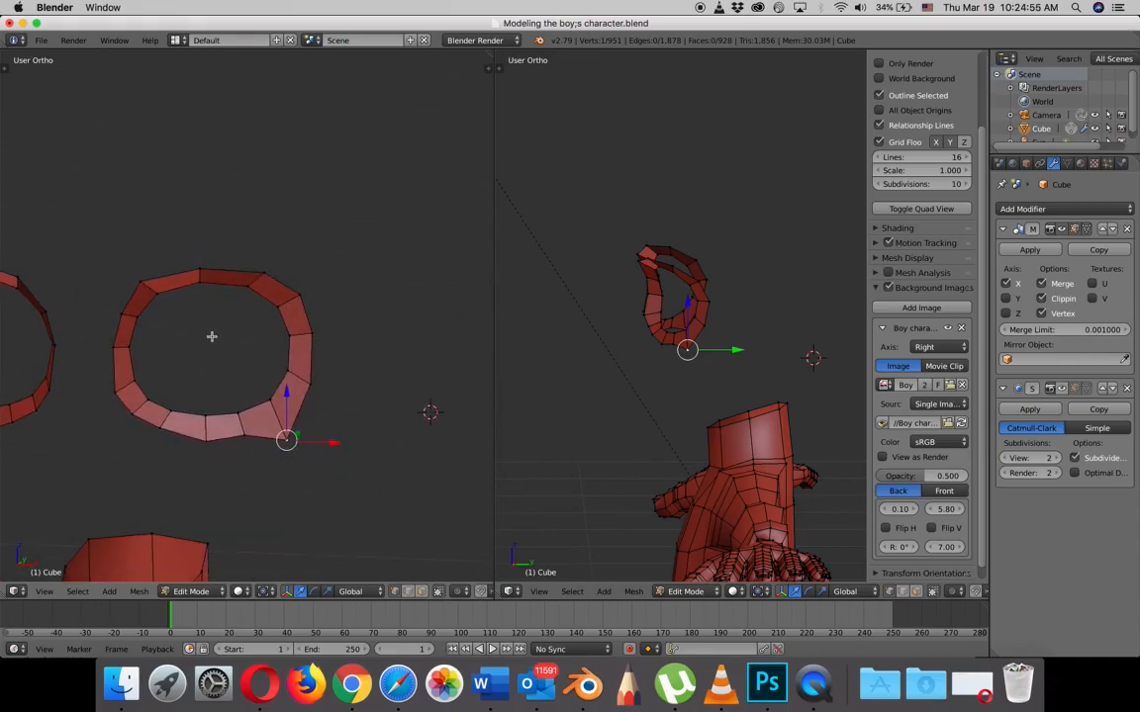
- Extrude the outer ring's four inner-side vertices toward the nose bridge and move the new edge forward in the side view
key(KP_1)
scroll(133, 341, up, 2)
shift+middle_drag(132, 338, 259, 302)
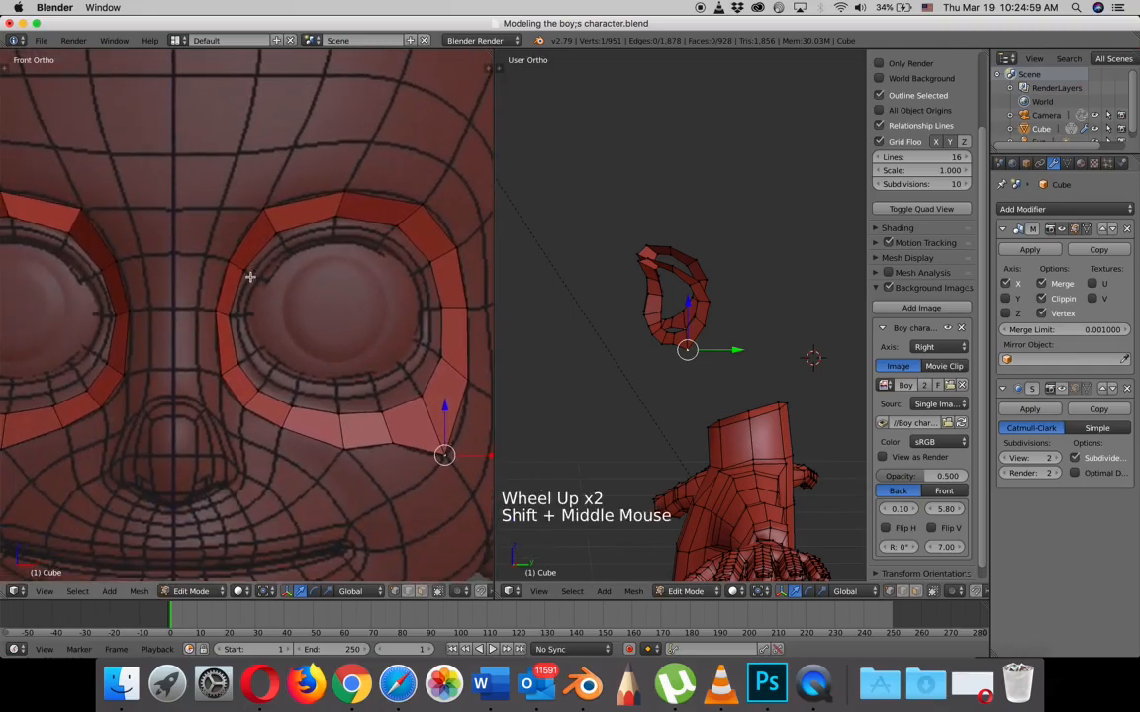
right_click(262, 211)
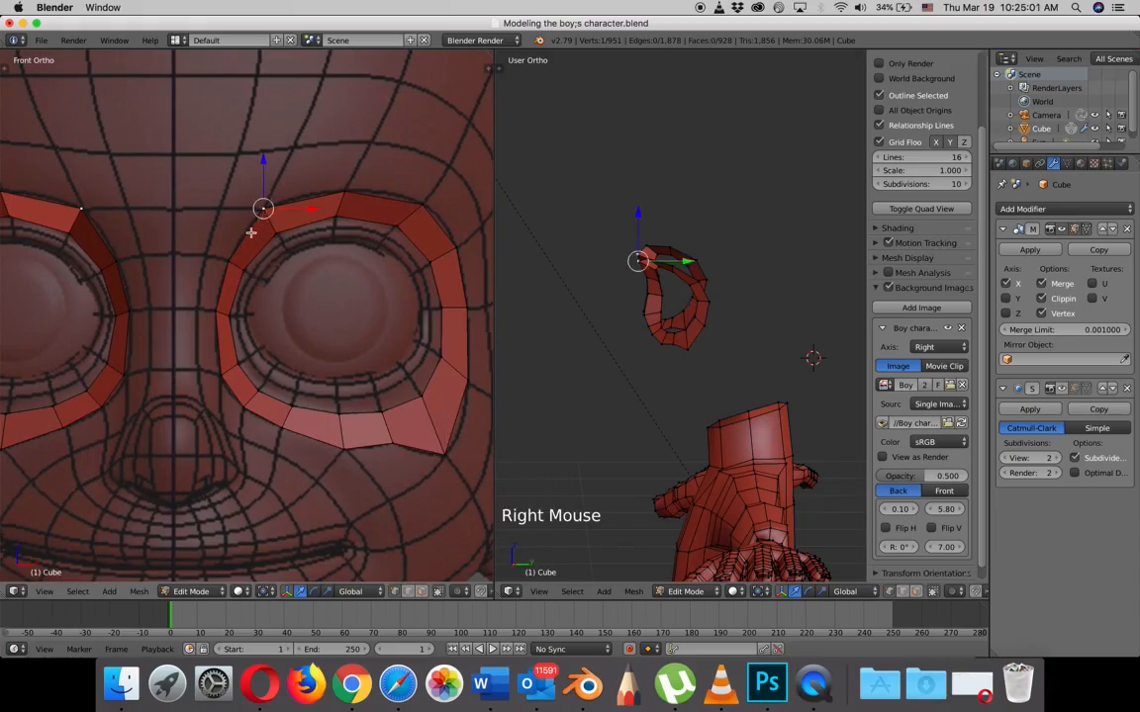
shift+right_click(225, 255)
shift+right_click(216, 311)
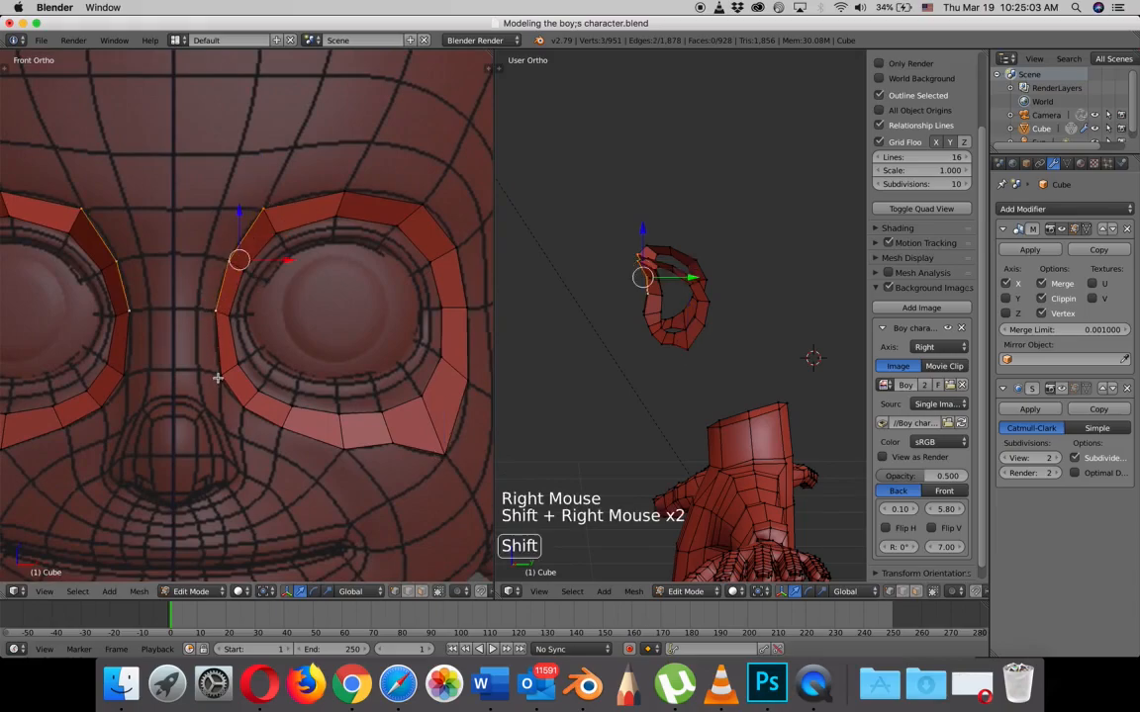
shift+right_click(218, 375)
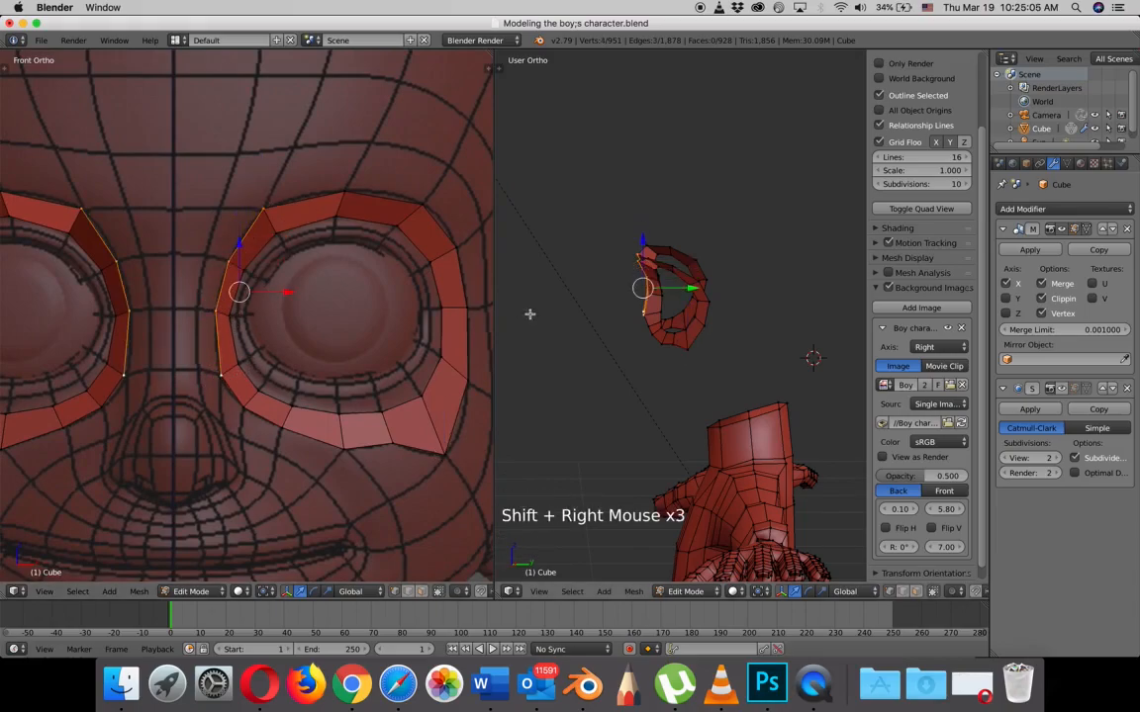
key(KP_3)
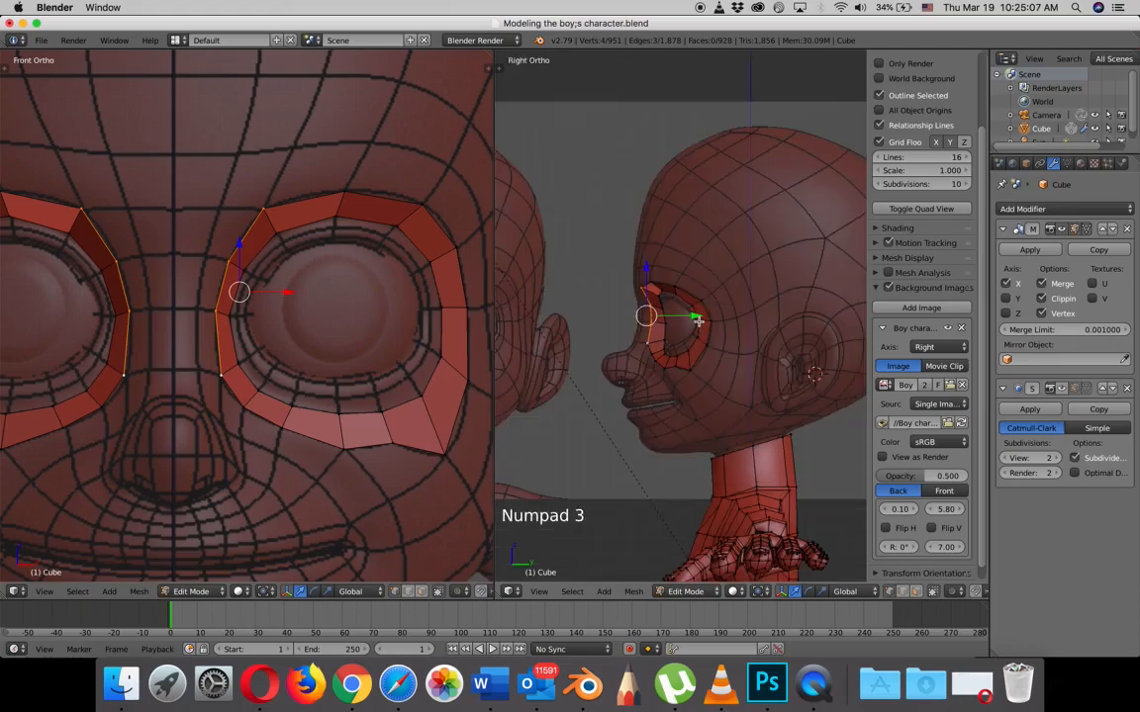
scroll(696, 335, up, 4)
shift+middle_drag(649, 385, 705, 321)
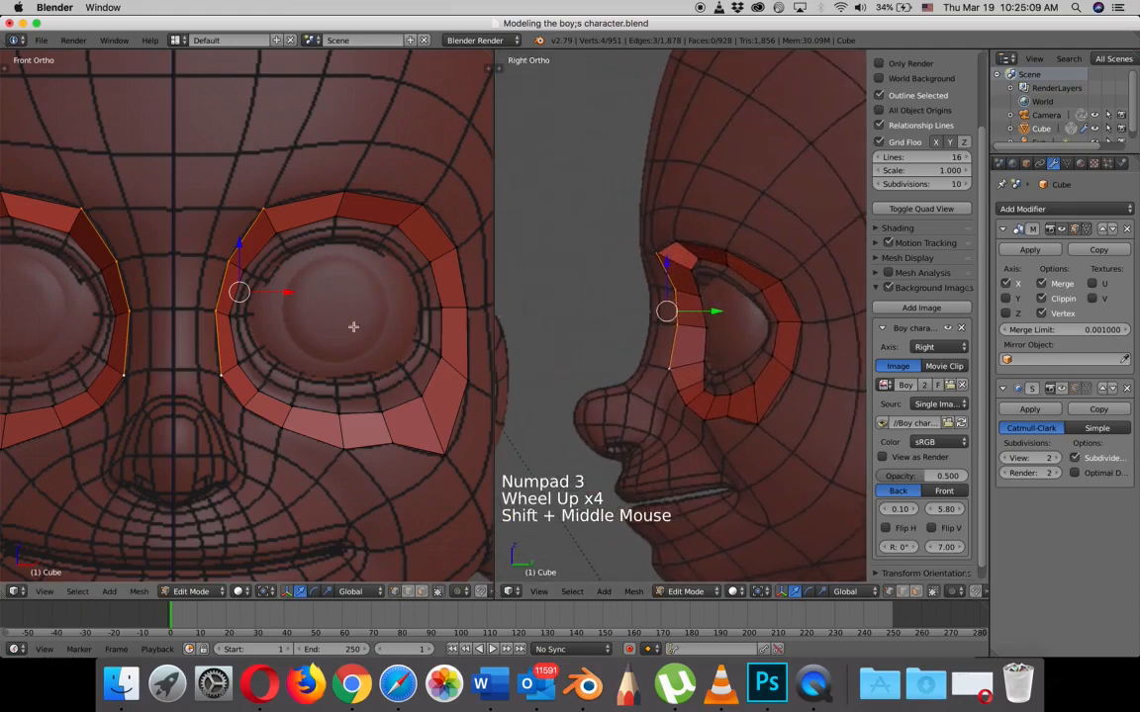
key(e)
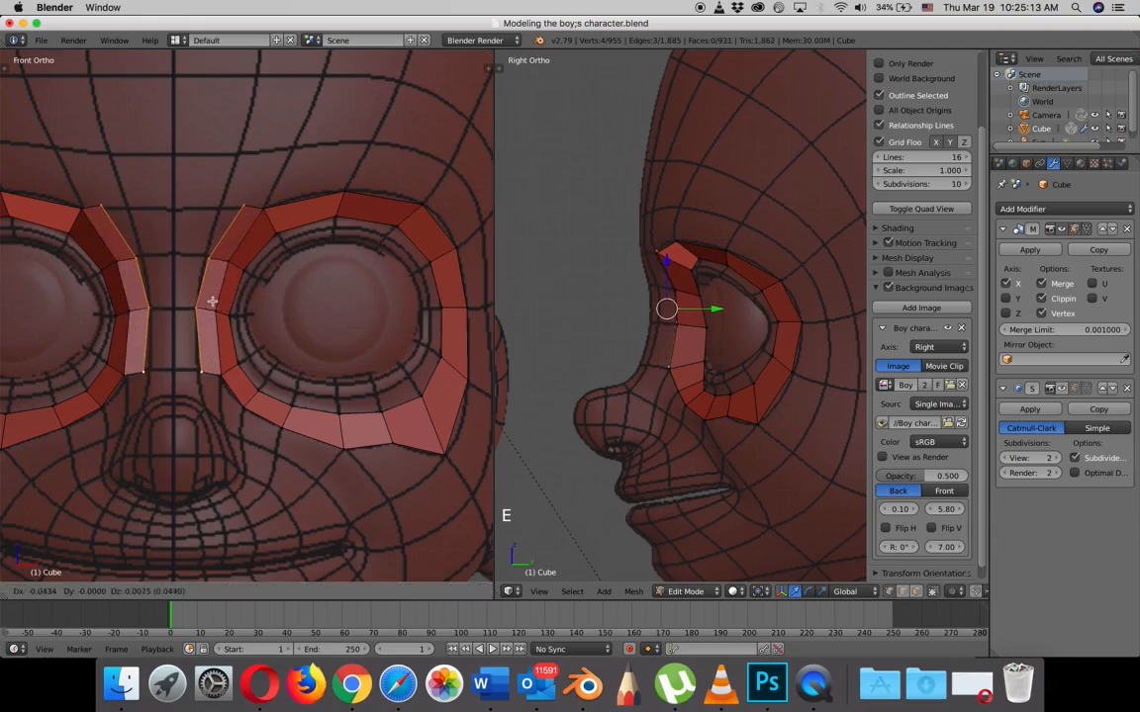
click(213, 299)
drag(721, 310, 697, 305)
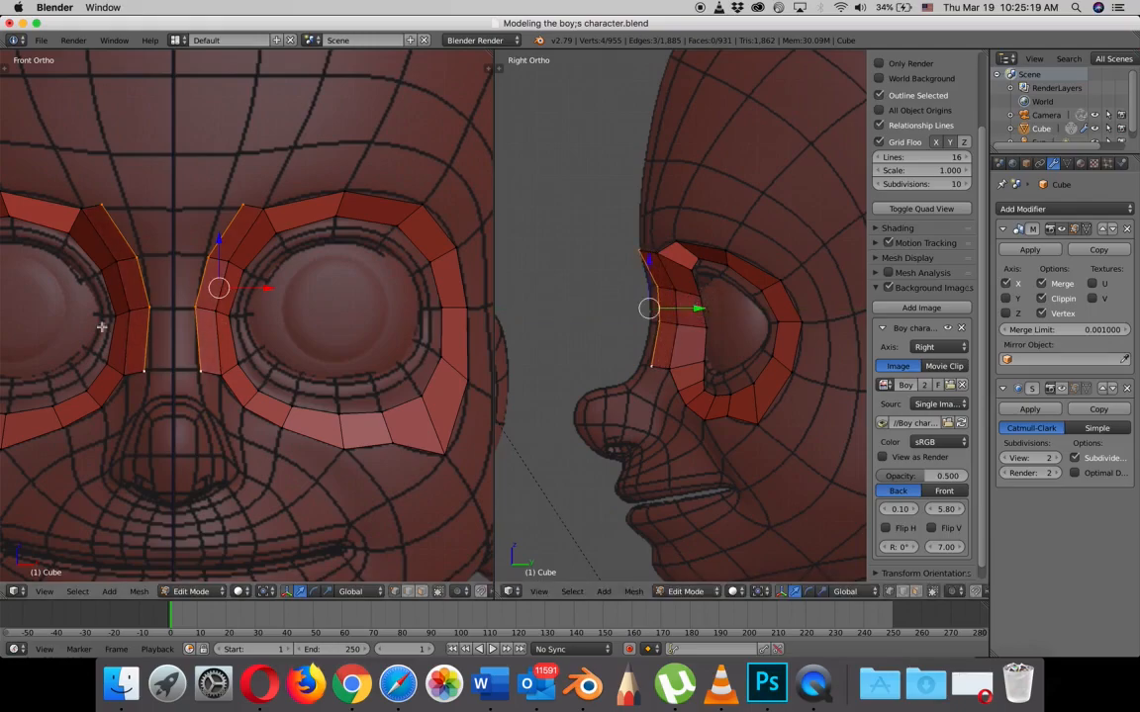
- Align the newly extruded edge's vertices beside the nose bridge with the front reference lines
right_click(208, 374)
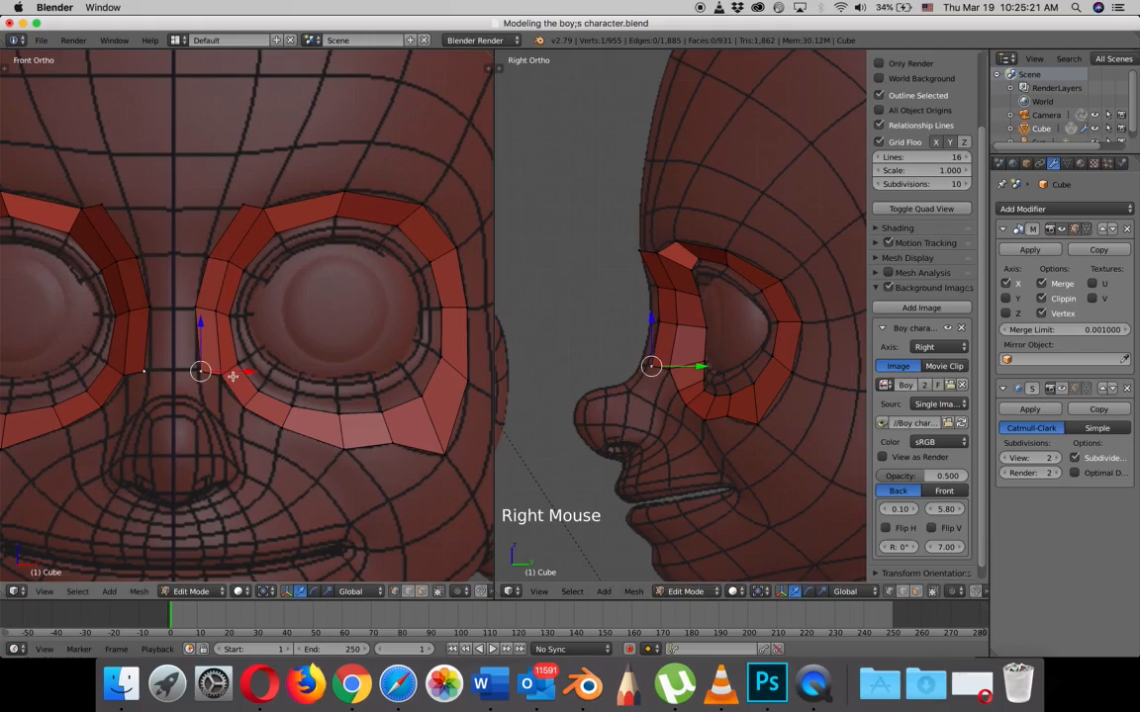
key(g)
click(230, 374)
right_click(199, 312)
key(g)
click(195, 308)
right_click(205, 256)
key(g)
click(216, 213)
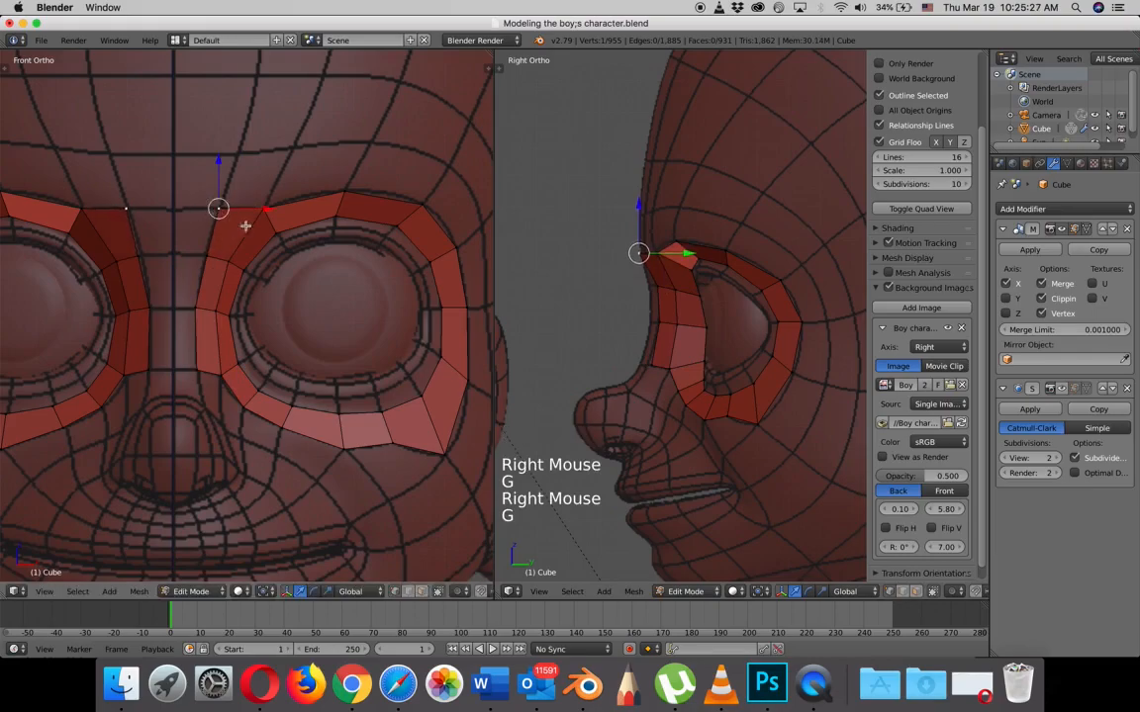
- Position the extruded edge's four vertices individually on the nose bridge lines of the side reference
scroll(678, 252, up, 4)
right_click(622, 416)
key(g)
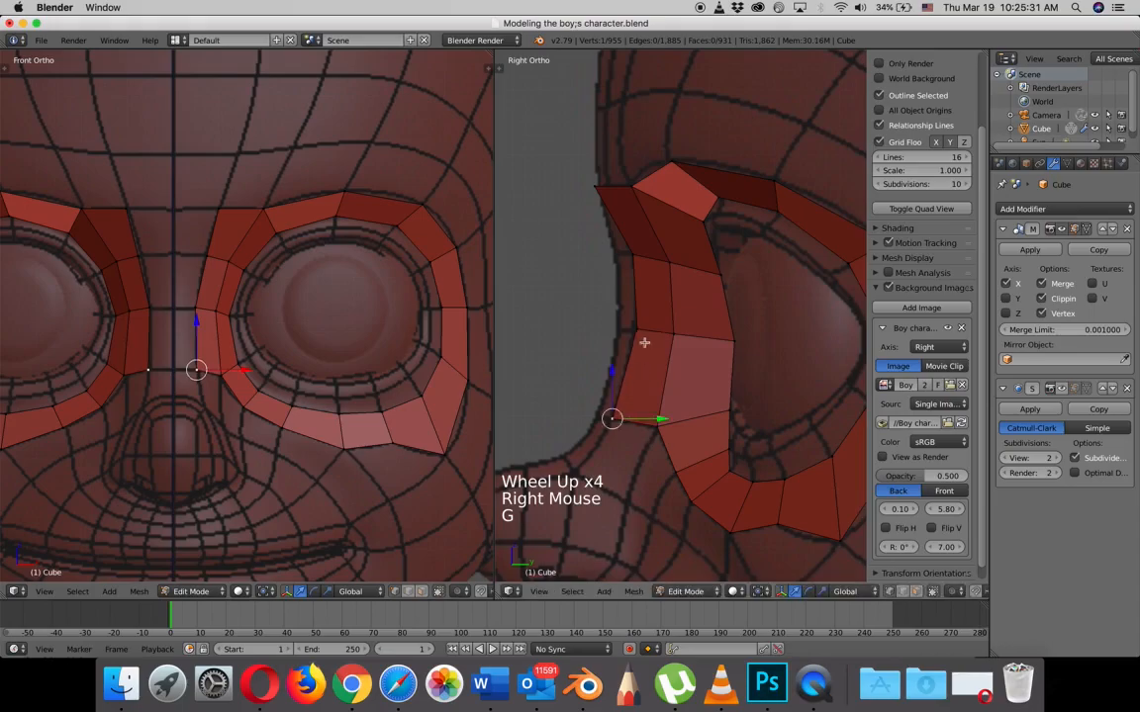
right_click(638, 331)
key(g)
click(634, 326)
right_click(635, 248)
key(g)
click(634, 247)
right_click(602, 192)
key(g)
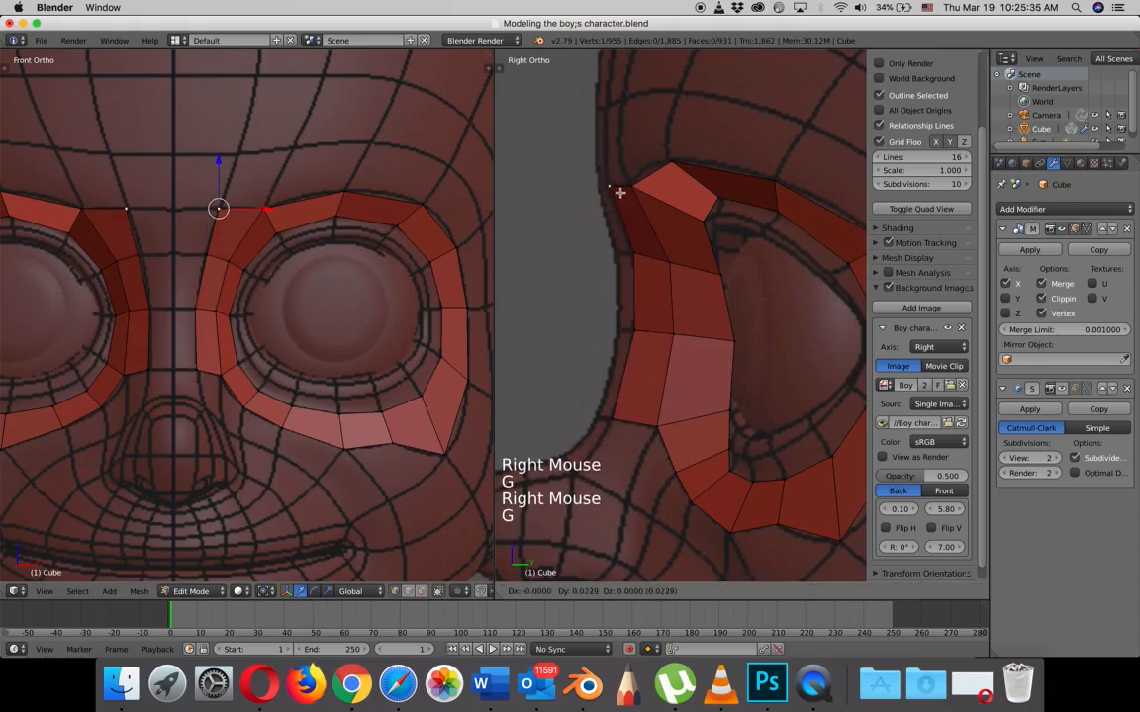
click(618, 191)
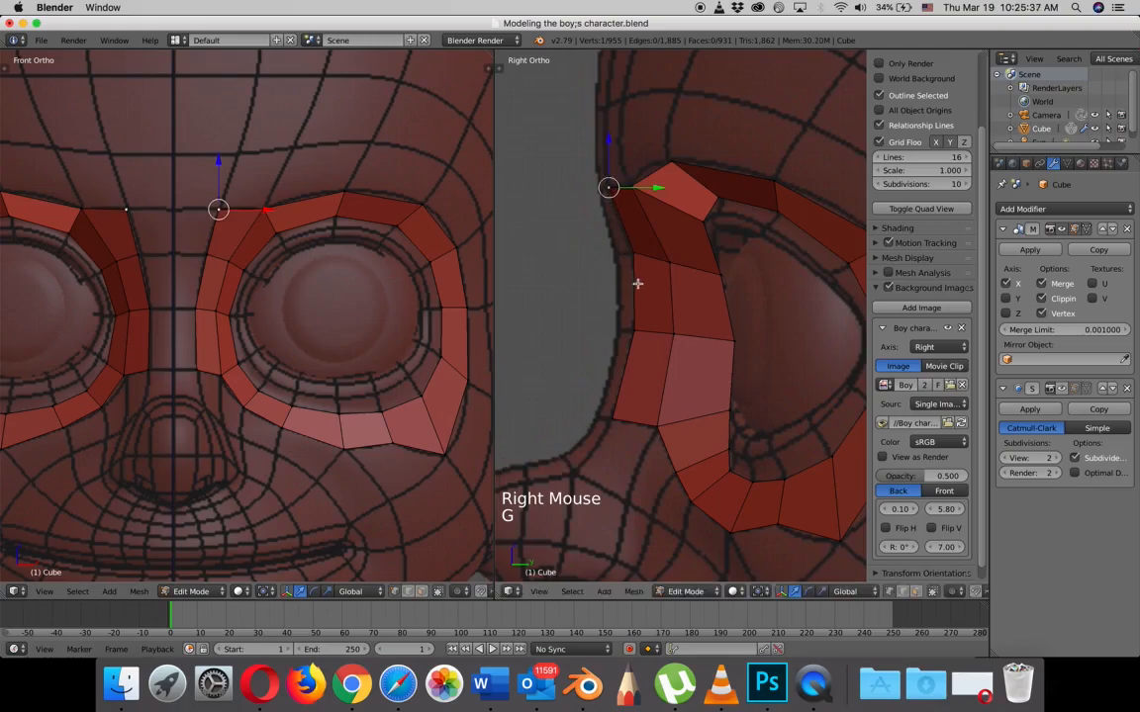
- Extrude the four nose-side vertices to the mirror centre line and move the new edge forward in the side view
shift+right_click(633, 256)
shift+right_click(630, 334)
shift+right_click(614, 417)
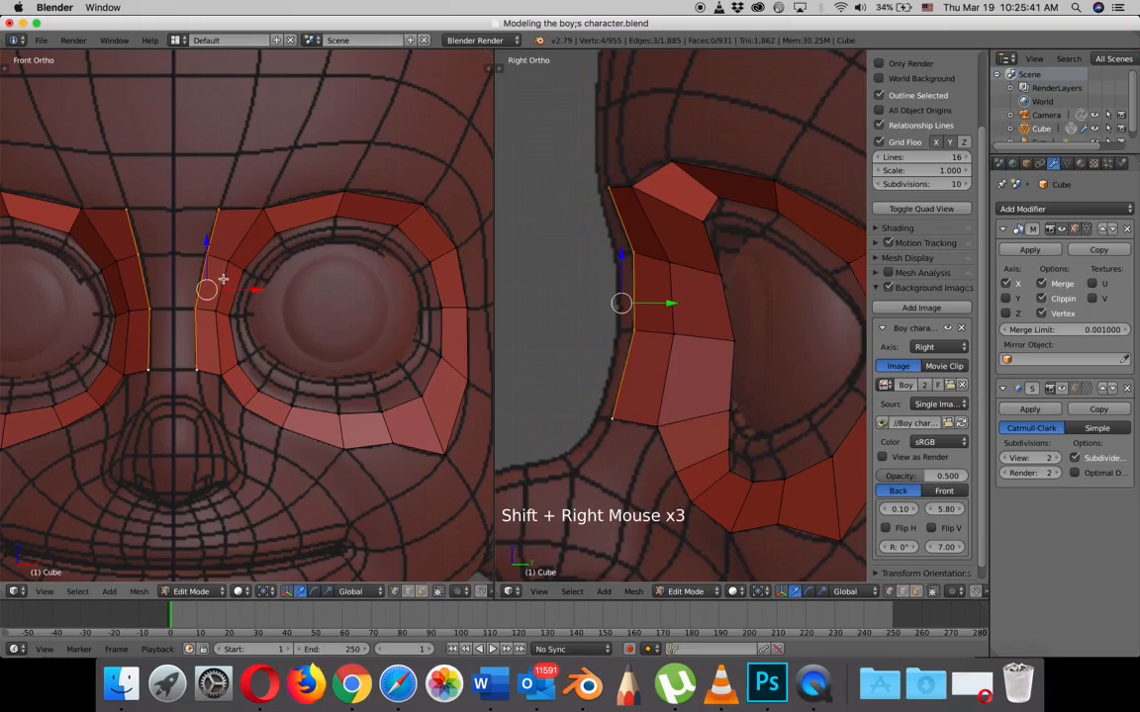
key(e)
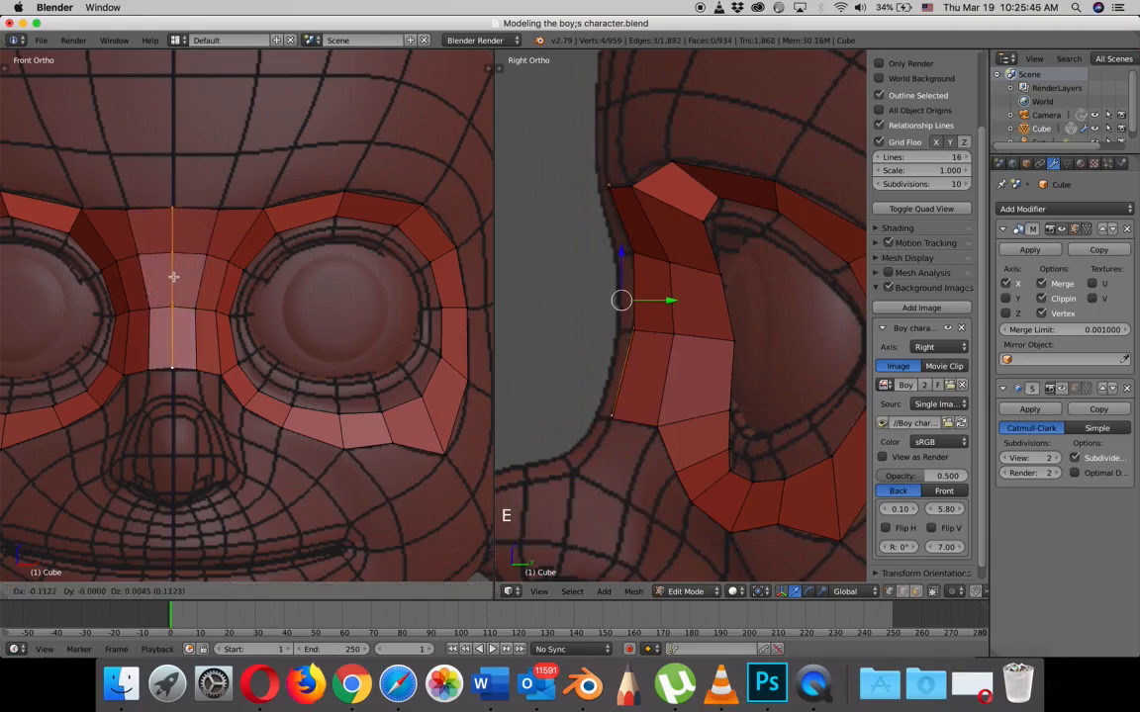
click(174, 277)
drag(672, 305, 659, 327)
- Adjust the centre-line vertices in depth so they follow the nose bridge profile of the side reference
right_click(618, 326)
right_click(616, 249)
drag(661, 249, 661, 250)
right_click(598, 185)
drag(642, 185, 641, 186)
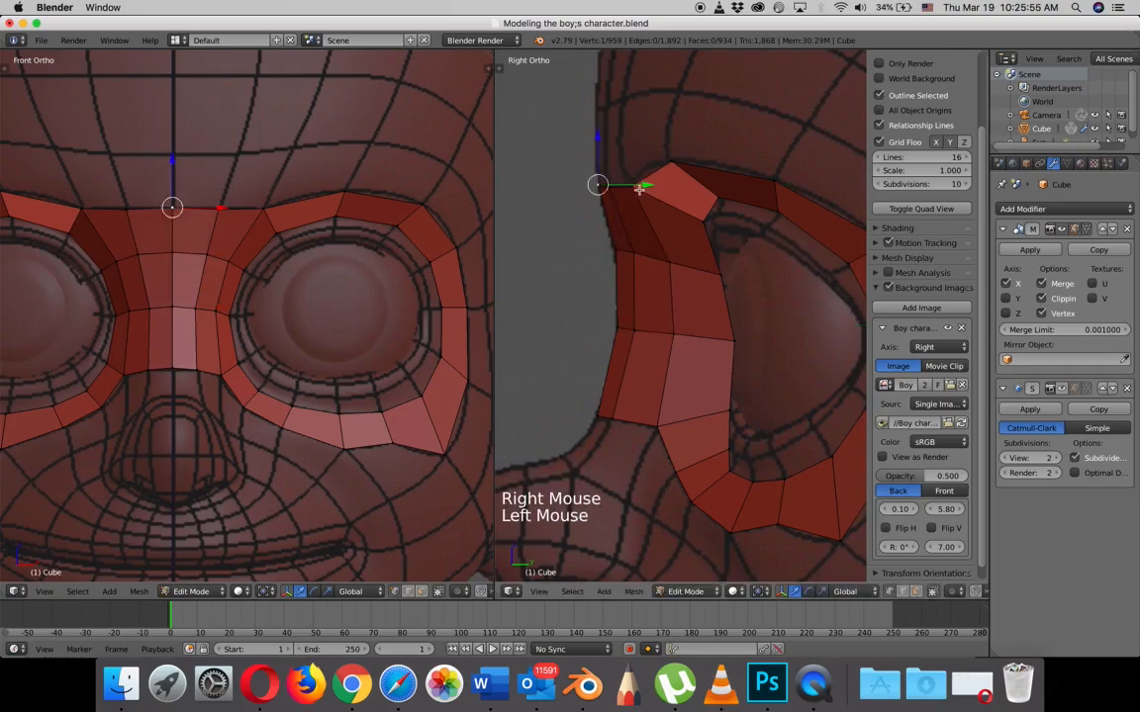
- Raise the eye opening's upper inner vertex slightly and push it and the two vertices below it back in the side view
right_click(703, 219)
mouse_move(737, 219)
mouse_down()
mouse_move(763, 212)
mouse_move(754, 213)
mouse_up()
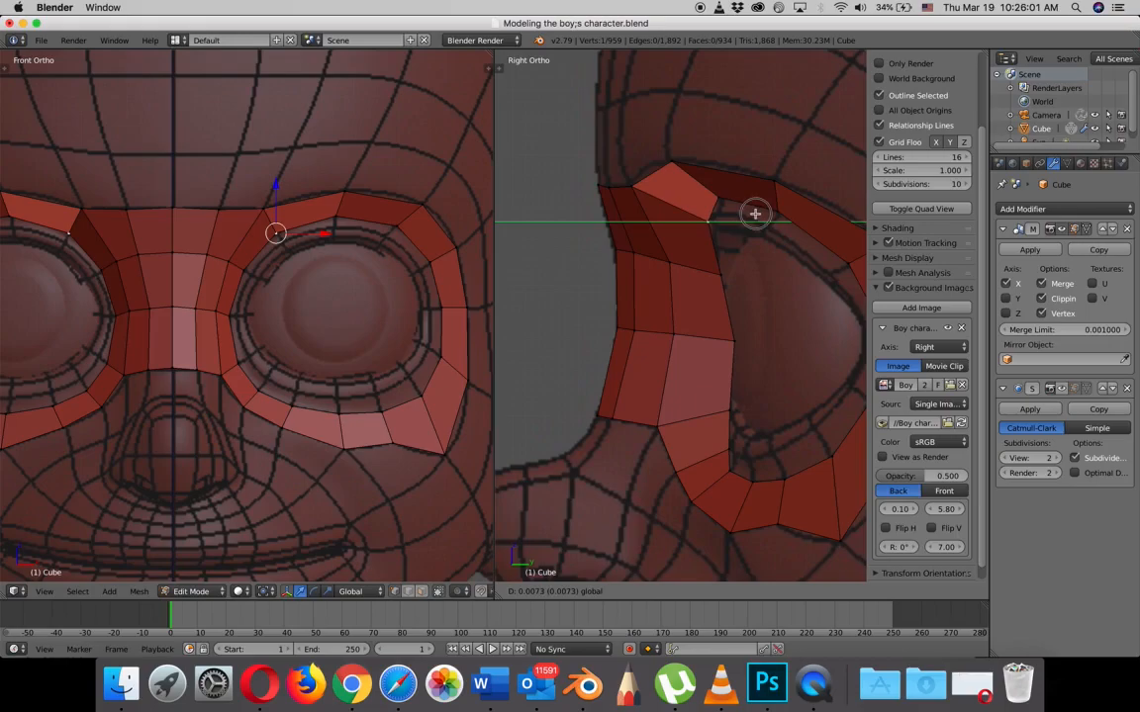
mouse_move(708, 173)
mouse_down()
mouse_move(708, 161)
mouse_move(708, 172)
mouse_up()
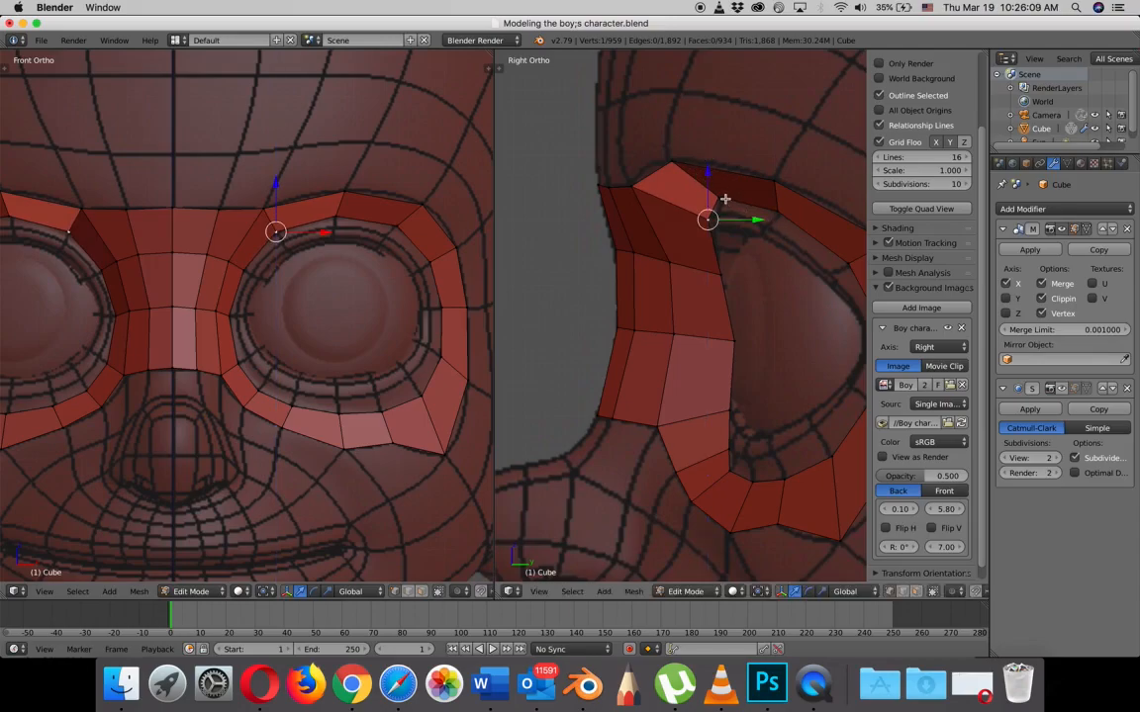
drag(749, 219, 762, 216)
right_click(720, 272)
drag(763, 274, 769, 276)
right_click(737, 339)
drag(757, 339, 779, 339)
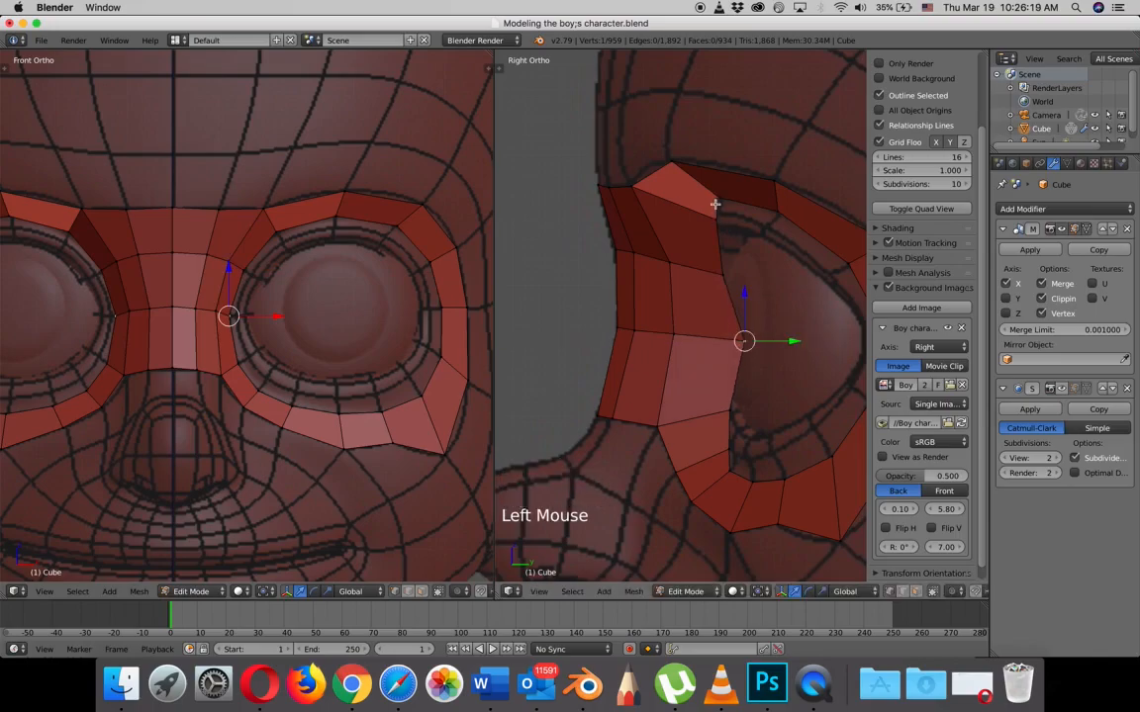
- Examine the eye rings and the connecting nose bridge from an angle
scroll(339, 312, down, 2)
mouse_move(341, 310)
middle_down()
mouse_move(275, 299)
mouse_move(318, 258)
mouse_move(343, 295)
mouse_move(324, 313)
middle_up()
scroll(425, 359, down, 4)
middle_drag(425, 359, 397, 361)
scroll(289, 310, up, 4)
scroll(289, 310, down, 3)
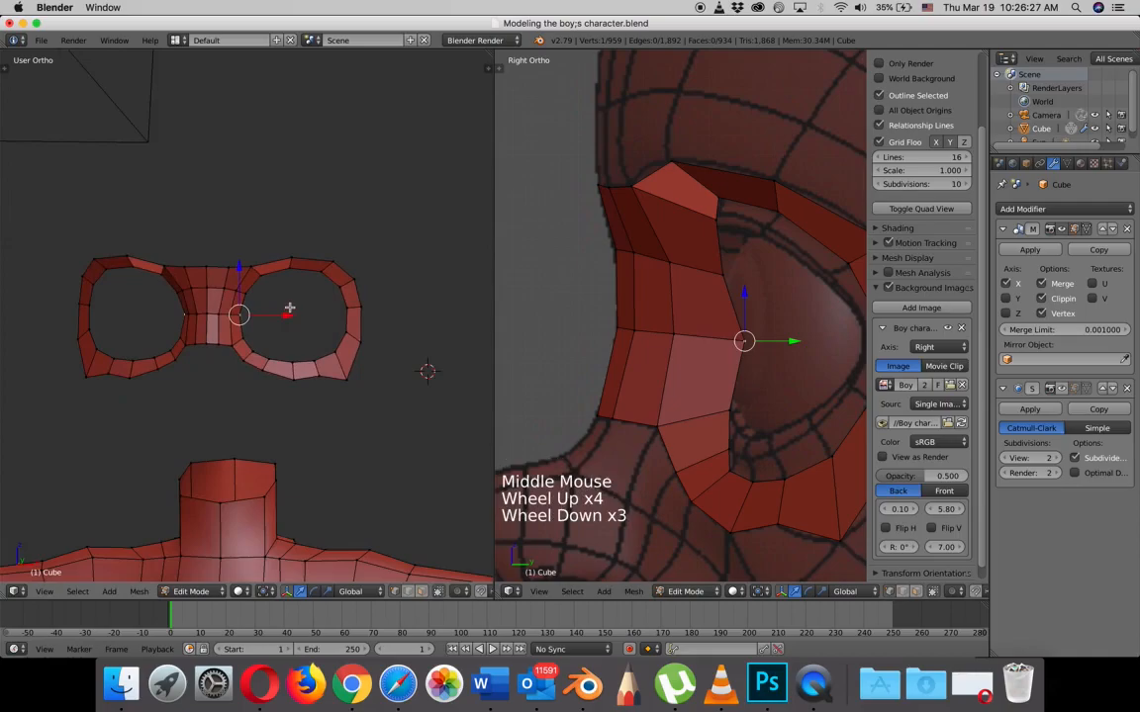
- Duplicate the upper edge beside the nose bridge onto the forehead in the front view and lower its bottom vertex to the reference line
key(KP_1)
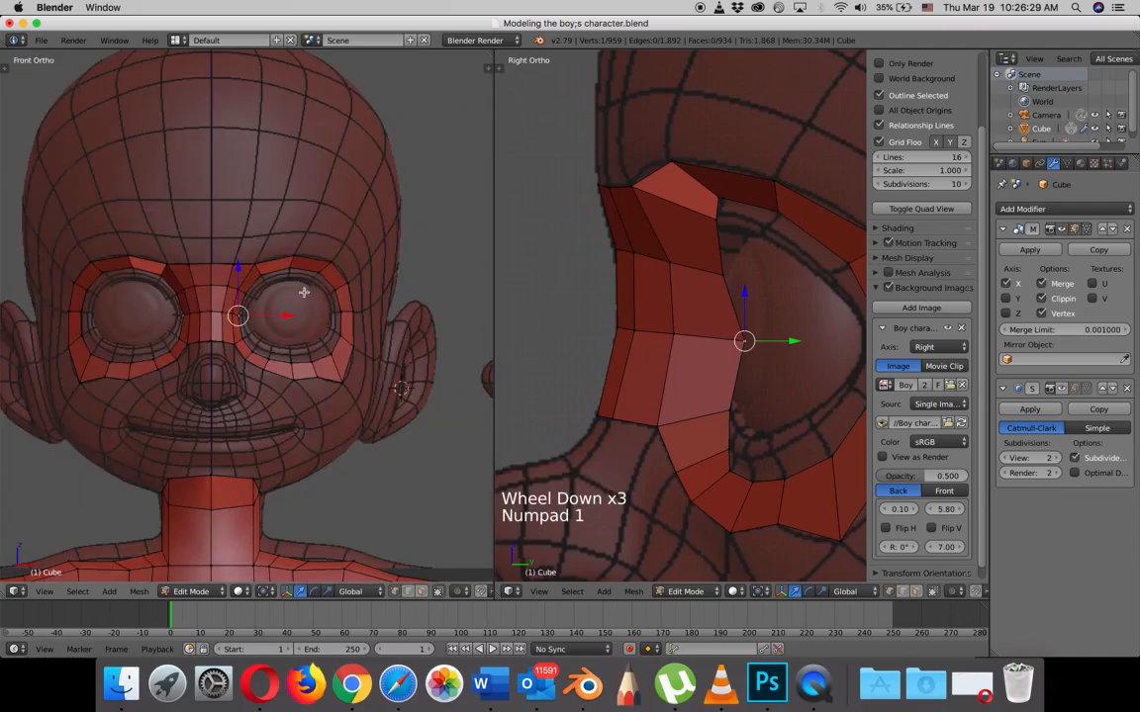
right_click(231, 265)
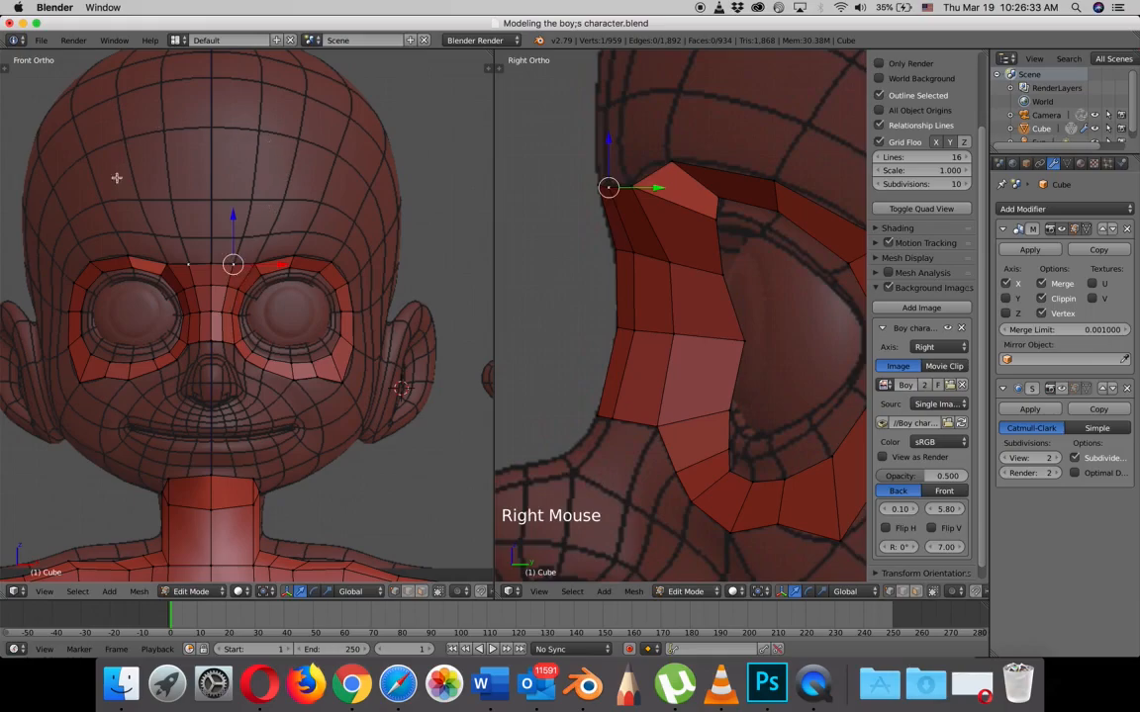
key(shift)
shift+right_click(228, 282)
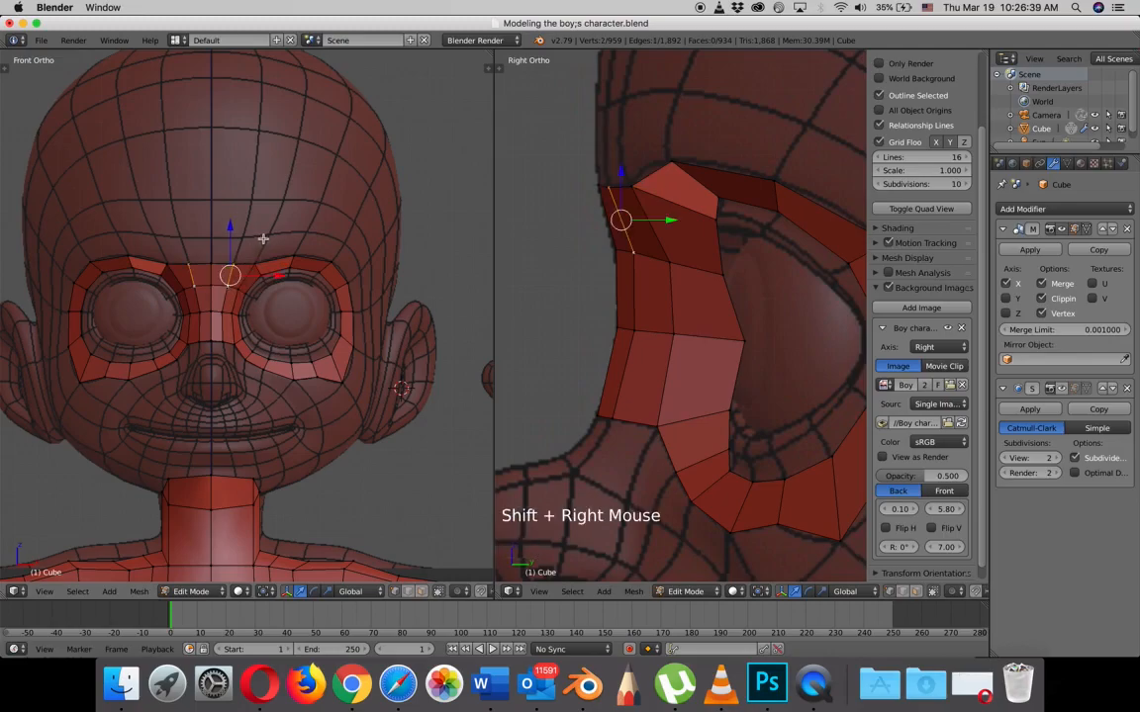
key(shift+d)
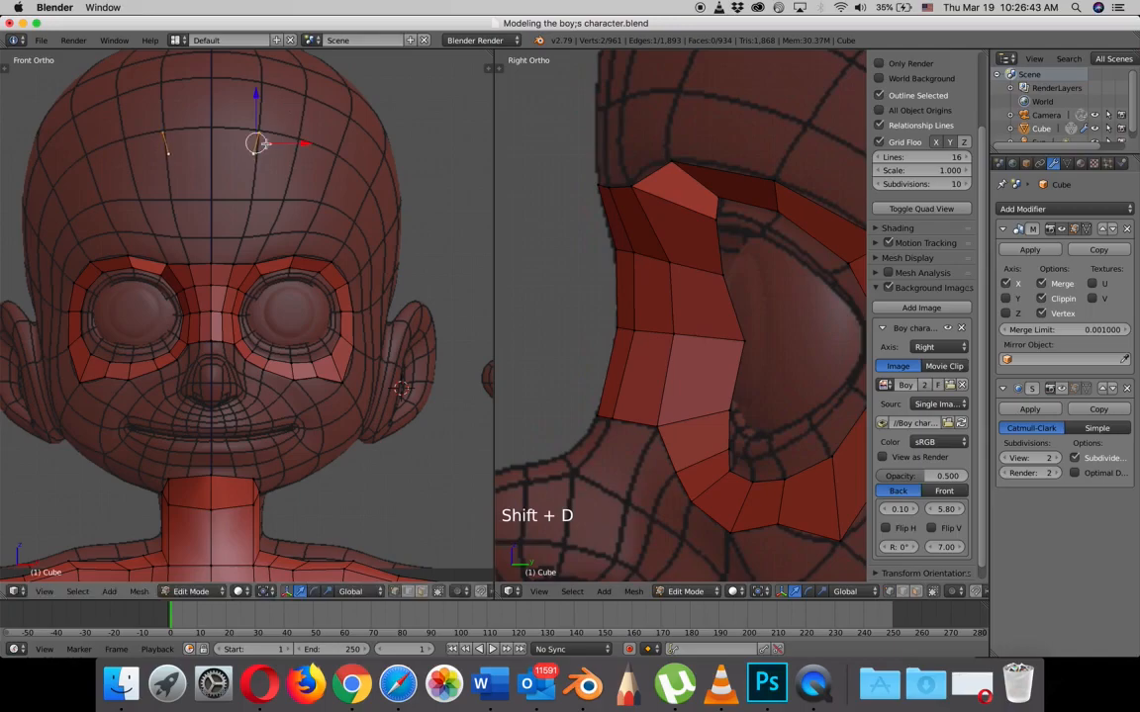
right_click(253, 156)
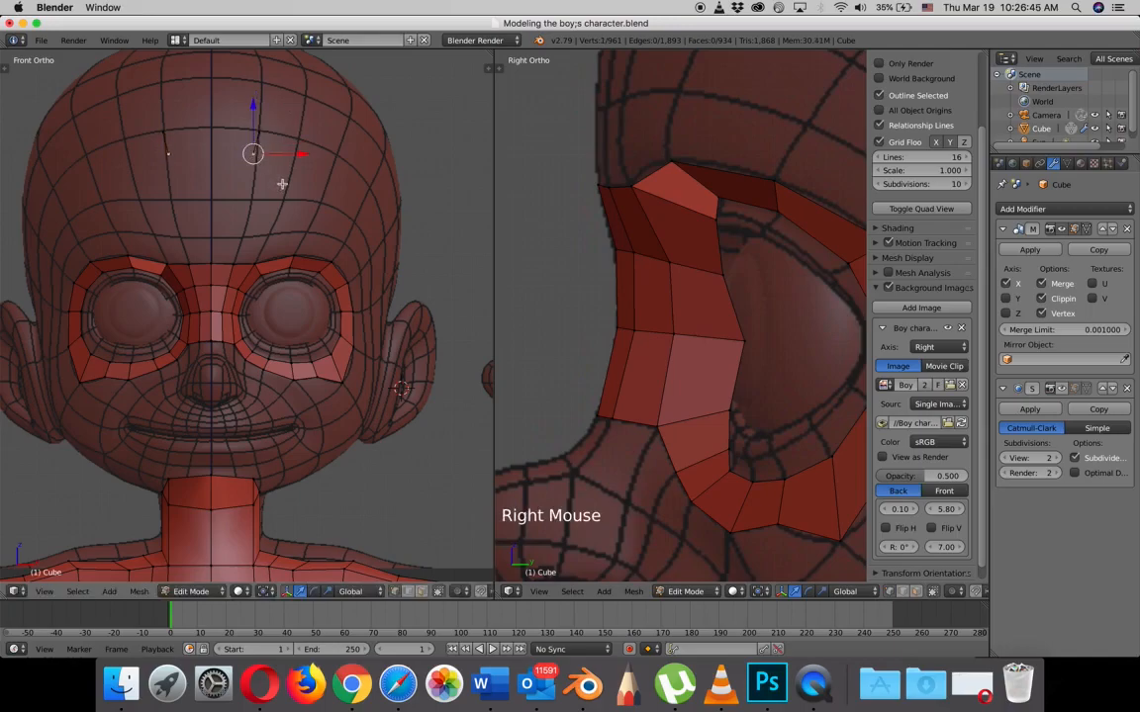
key(g)
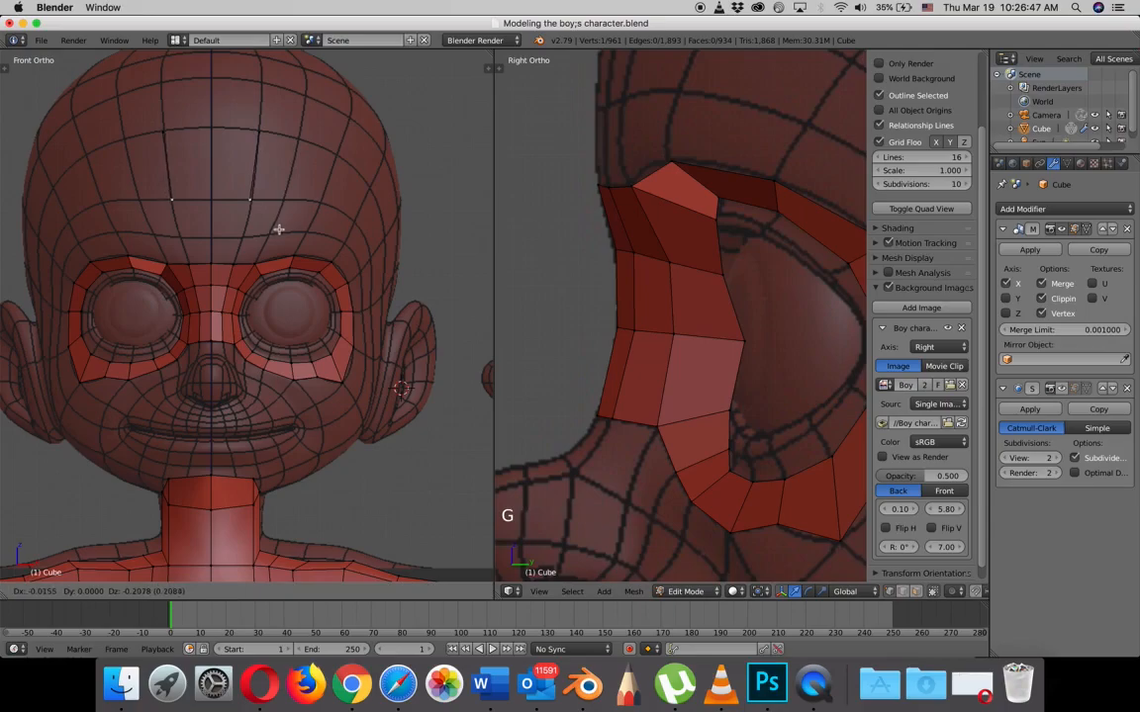
click(280, 230)
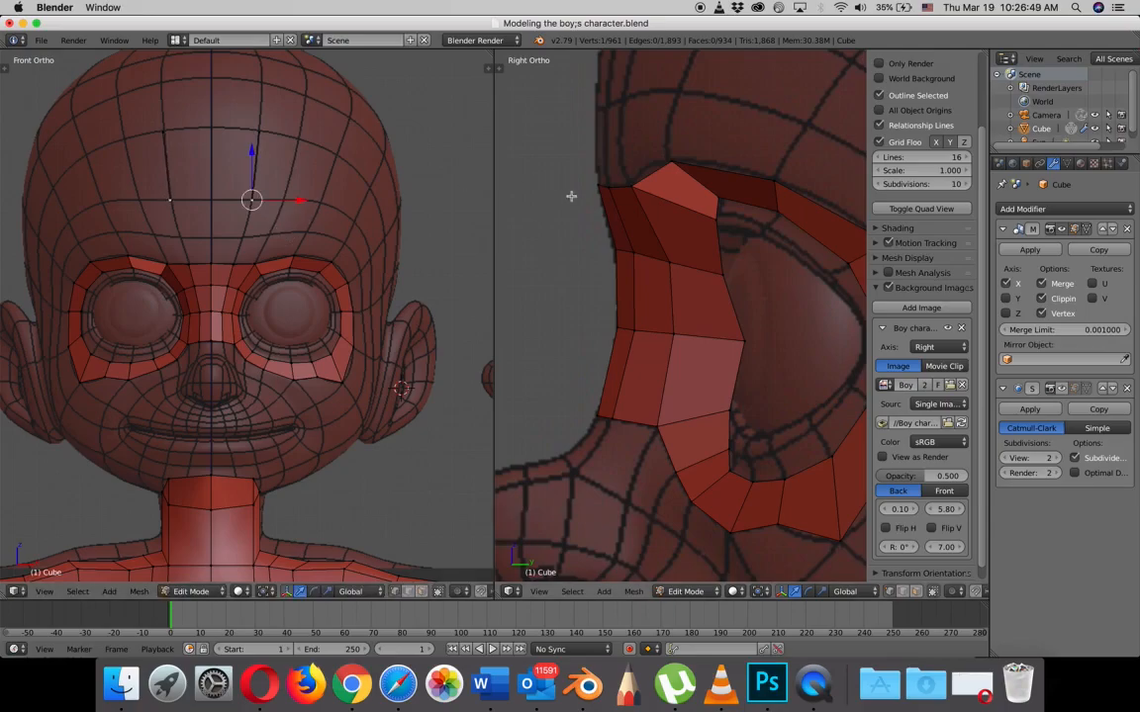
- Push the two vertices of the forehead edge back in the side view so they sit on the matching reference line
scroll(565, 193, down, 5)
shift+middle_drag(674, 203, 658, 264)
scroll(658, 264, up, 3)
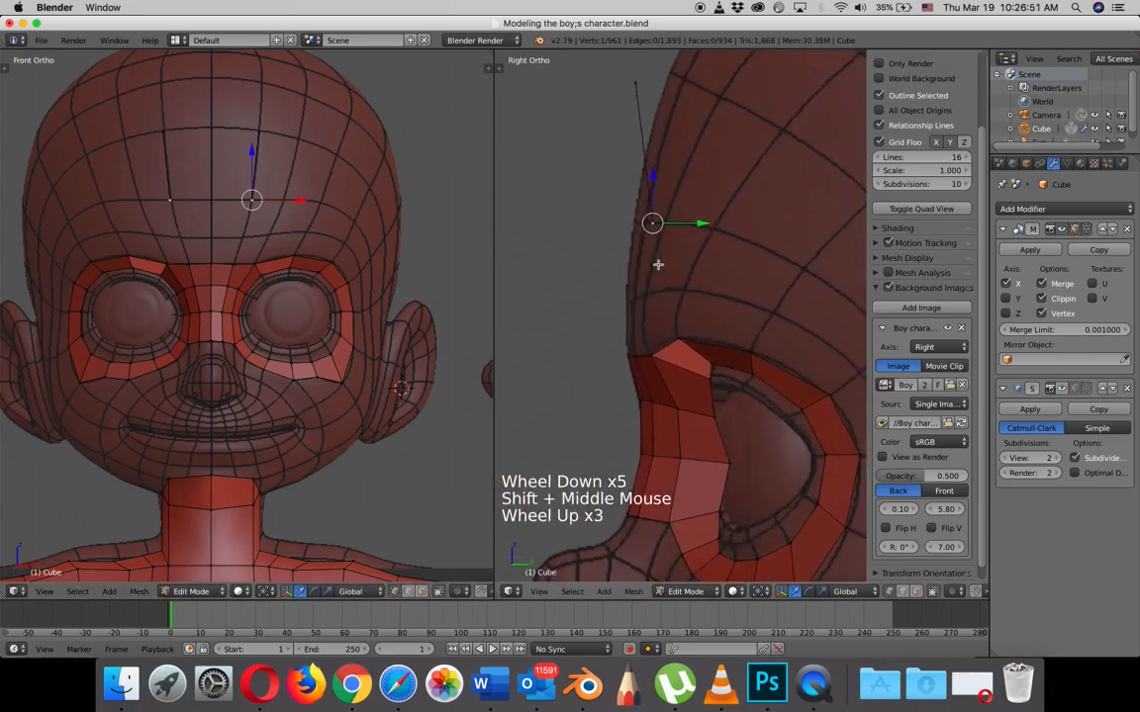
drag(695, 226, 715, 222)
right_click(638, 83)
drag(681, 86, 727, 94)
right_click(662, 224)
drag(709, 222, 695, 222)
right_click(682, 81)
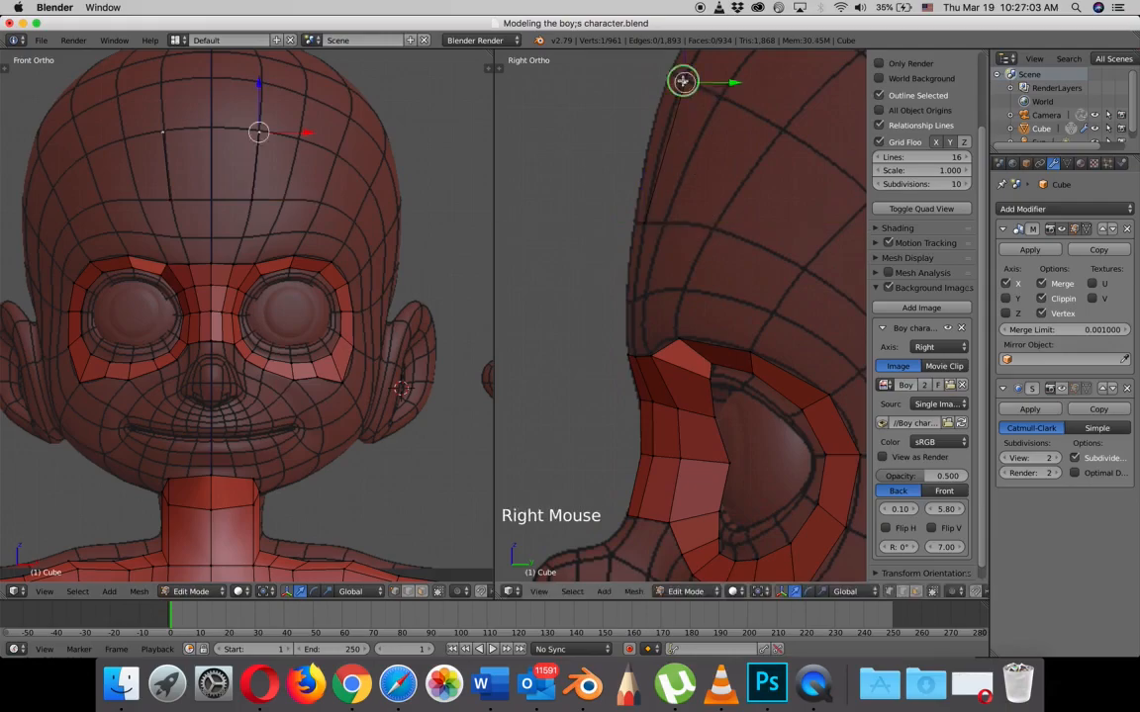
drag(725, 83, 726, 83)
- Extrude the forehead edge inward to the mirror centre line to form the first forehead face
shift+right_click(256, 199)
scroll(274, 189, up, 3)
shift+middle_drag(274, 189, 343, 241)
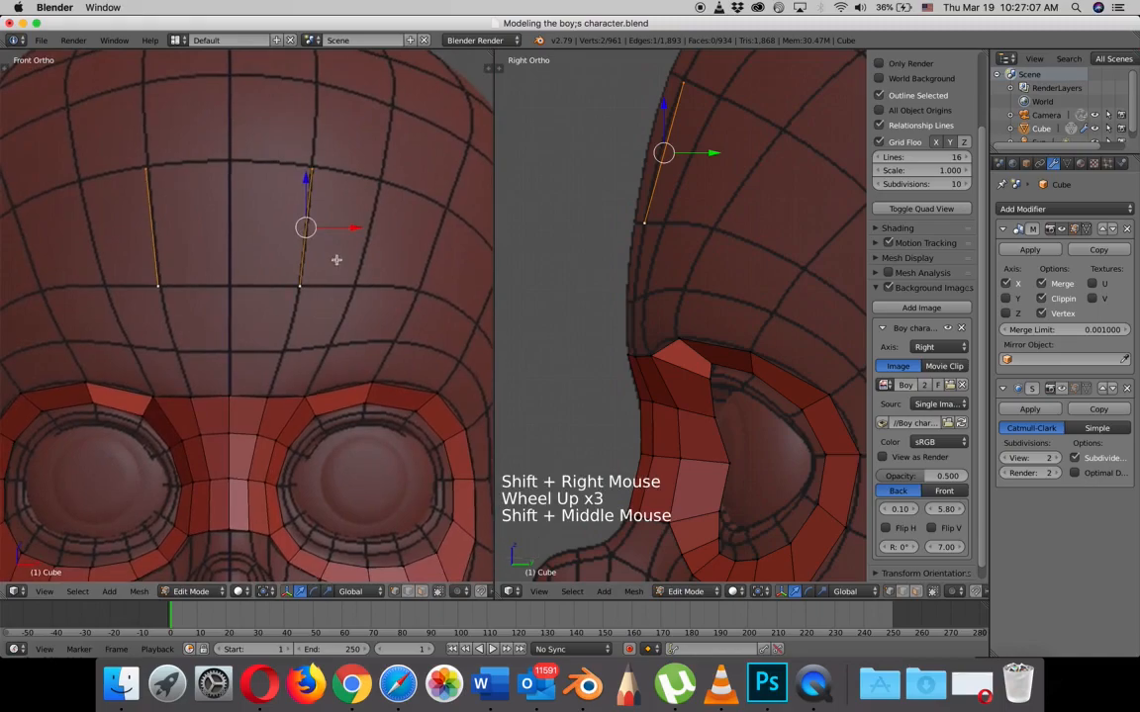
key(e)
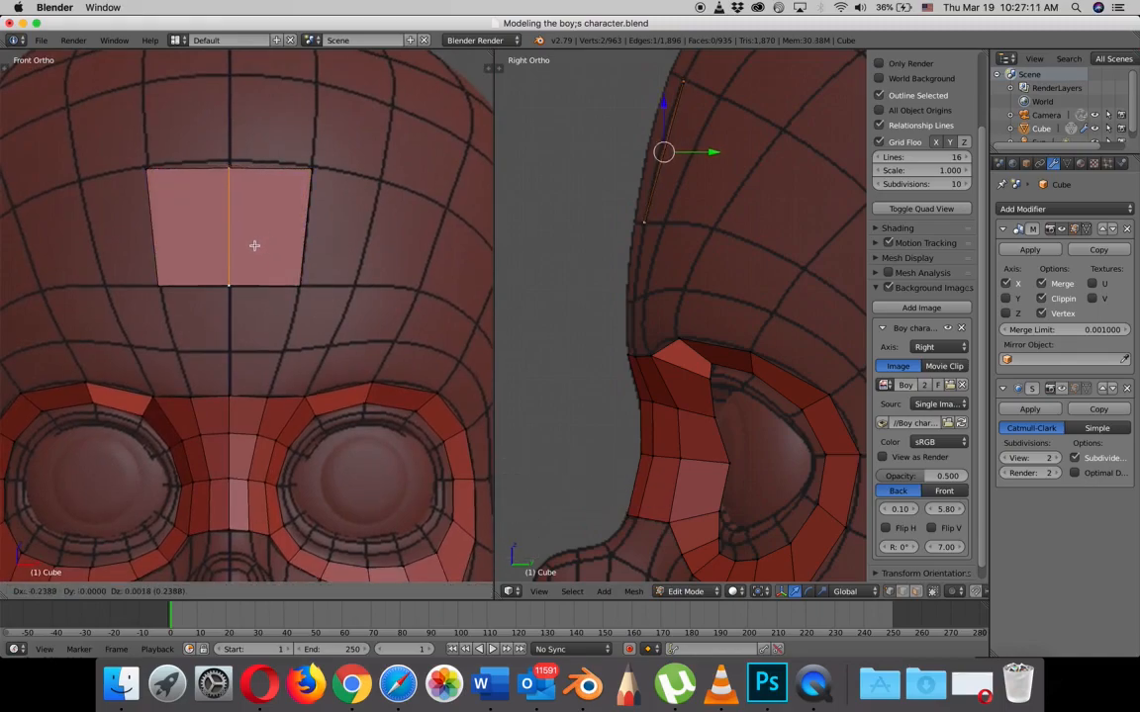
click(255, 242)
- Raise the forehead face's upper centre and upper outer vertices slightly onto the reference line in the front view
right_click(229, 168)
key(g)
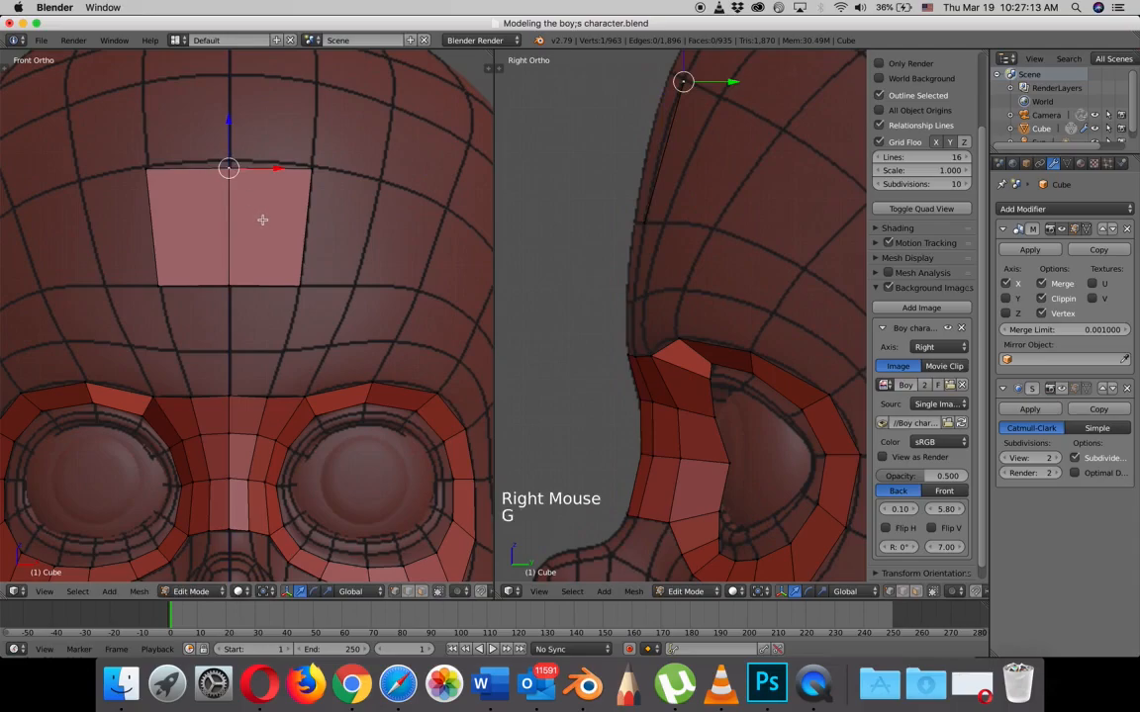
click(261, 208)
right_click(311, 168)
key(g)
click(311, 170)
scroll(346, 284, down, 2)
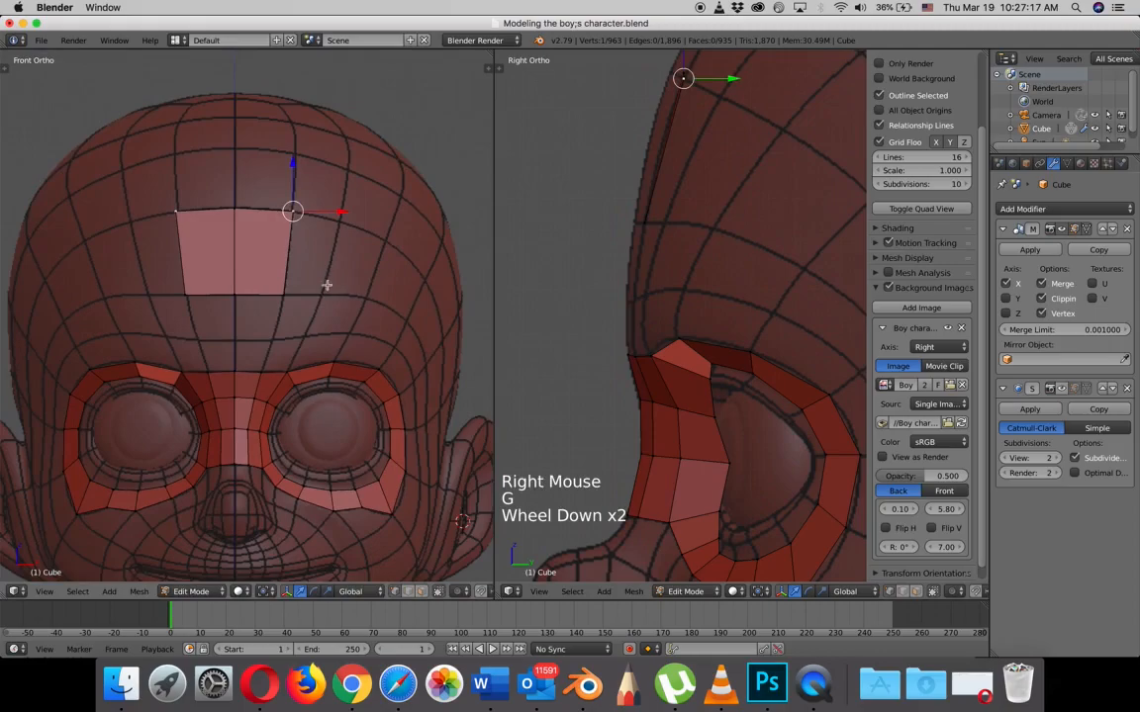
- Move the forehead's centre-line edge forward to the side reference profile and fine-tune its lower vertex in depth
shift+right_click(282, 293)
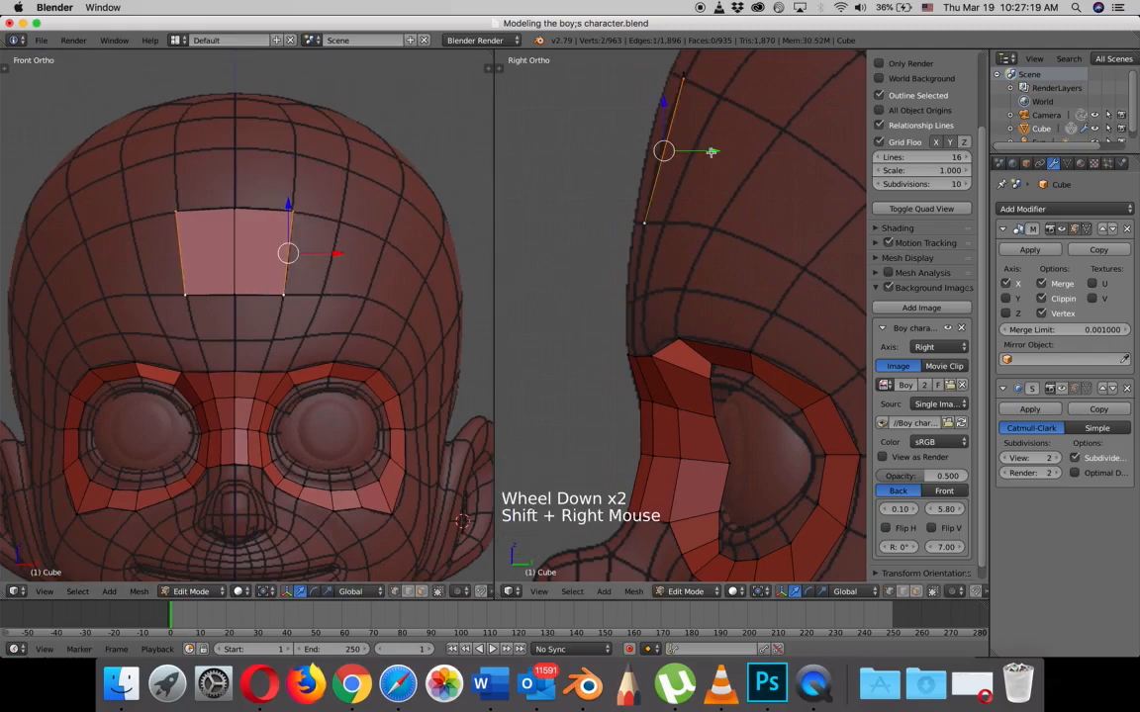
right_click(235, 209)
shift+right_click(234, 294)
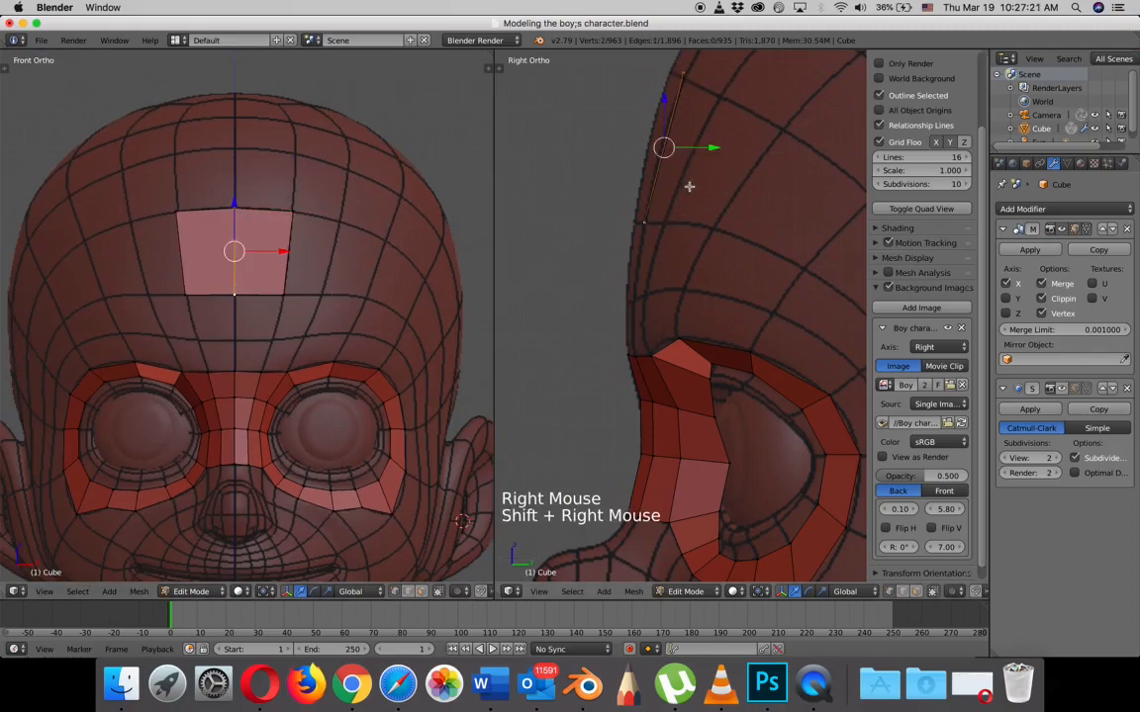
drag(710, 146, 693, 144)
right_click(630, 220)
drag(680, 221, 684, 222)
- Extrude the forehead strip's outer edge outward and place its upper and lower vertices on the front reference lines
right_click(287, 211)
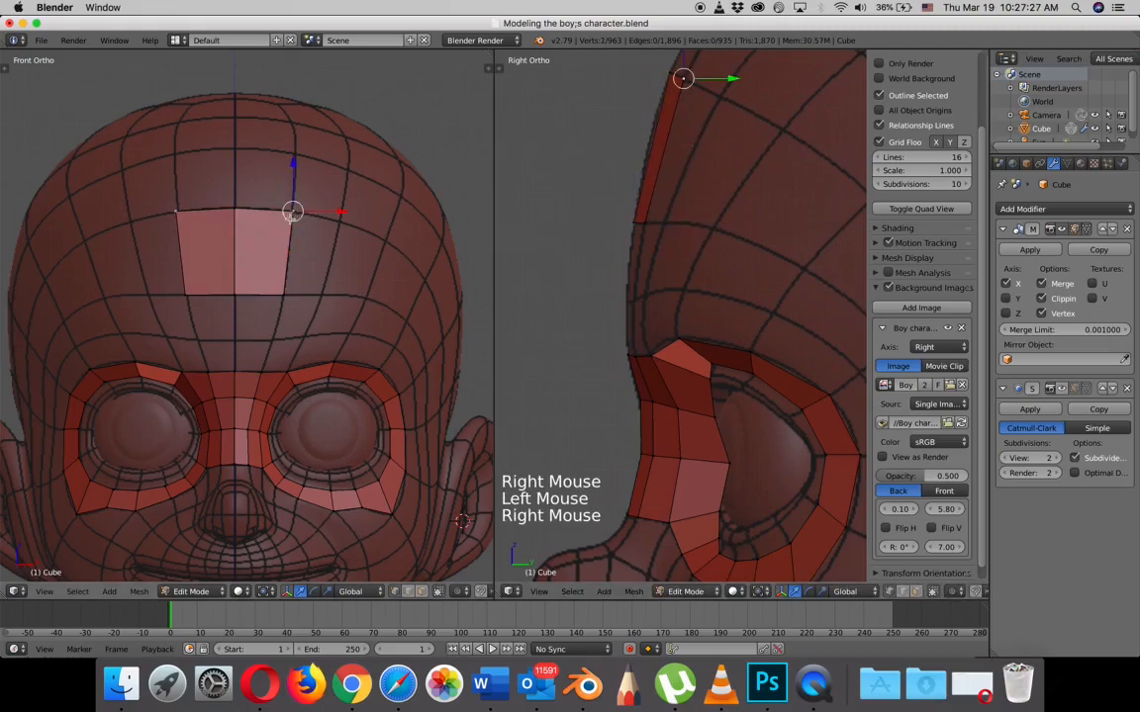
shift+right_click(285, 291)
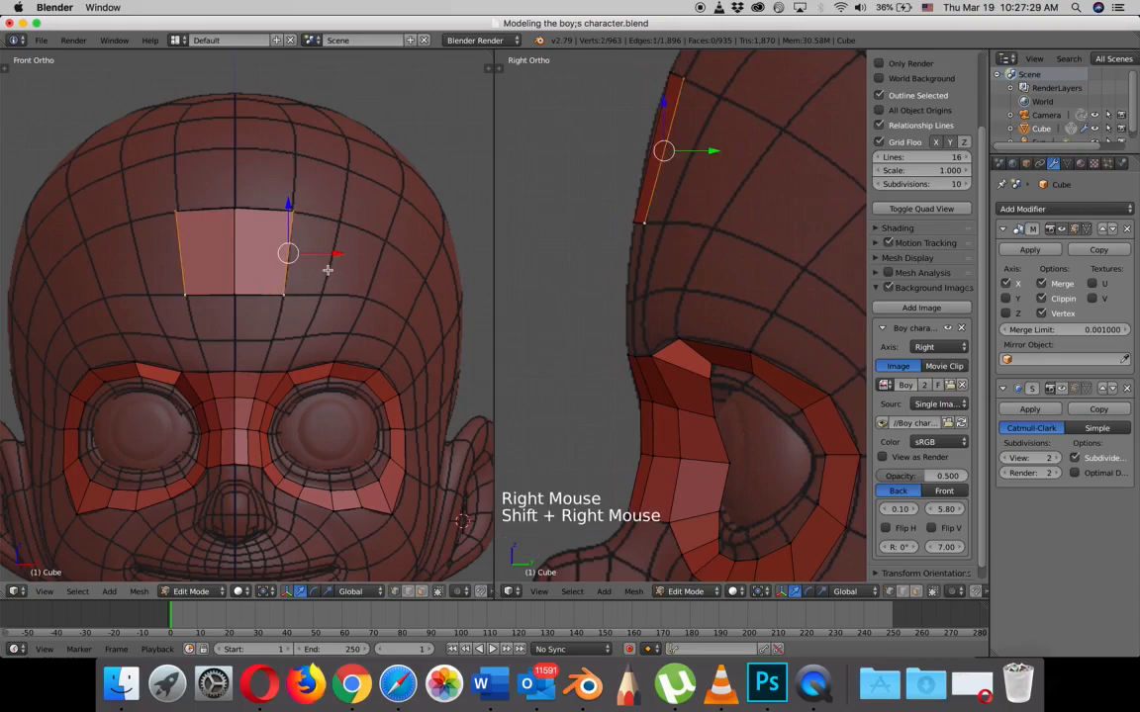
key(e)
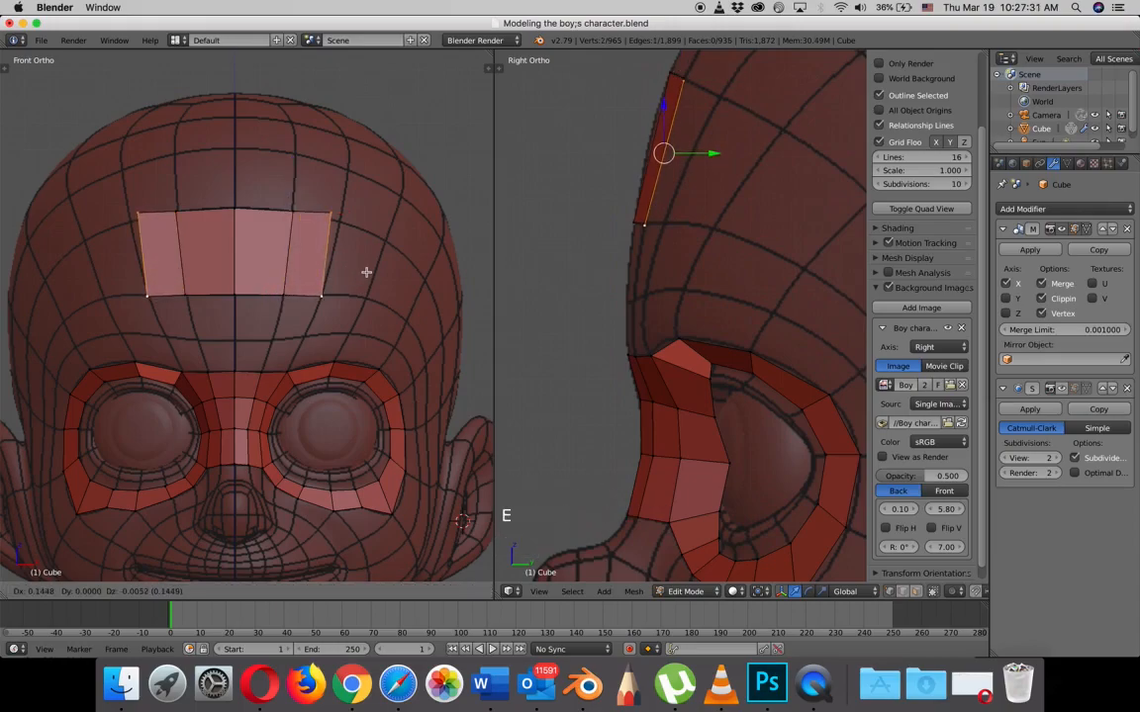
right_click(366, 265)
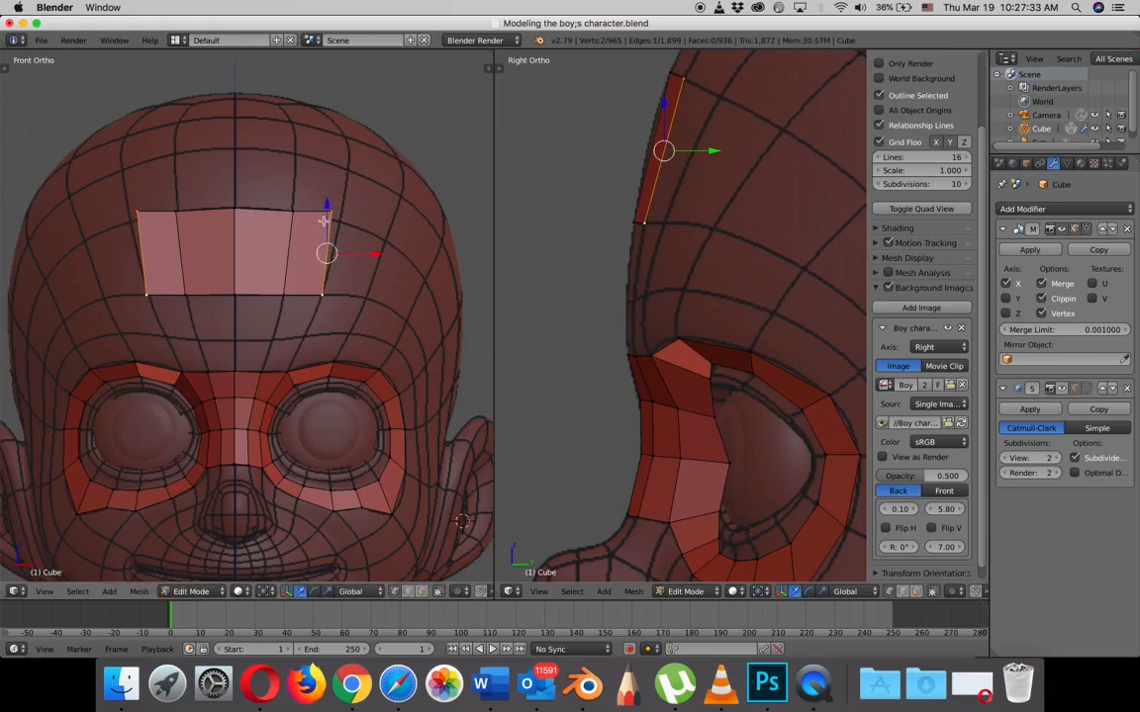
key(g)
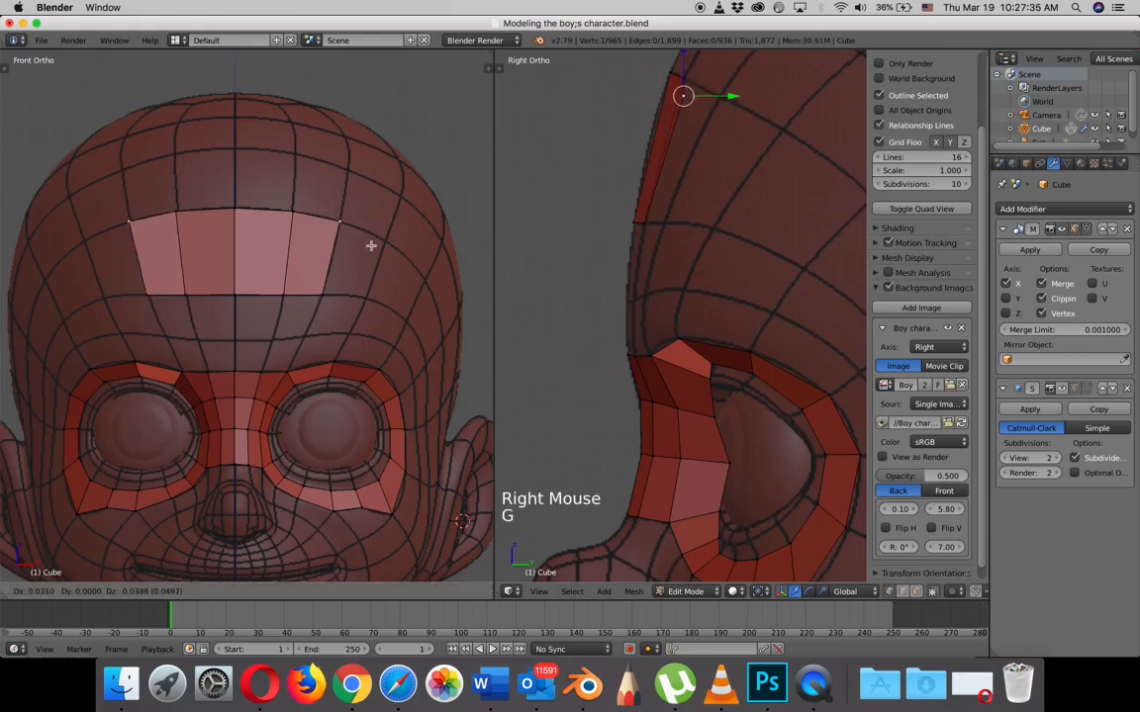
right_click(322, 294)
key(g)
click(322, 294)
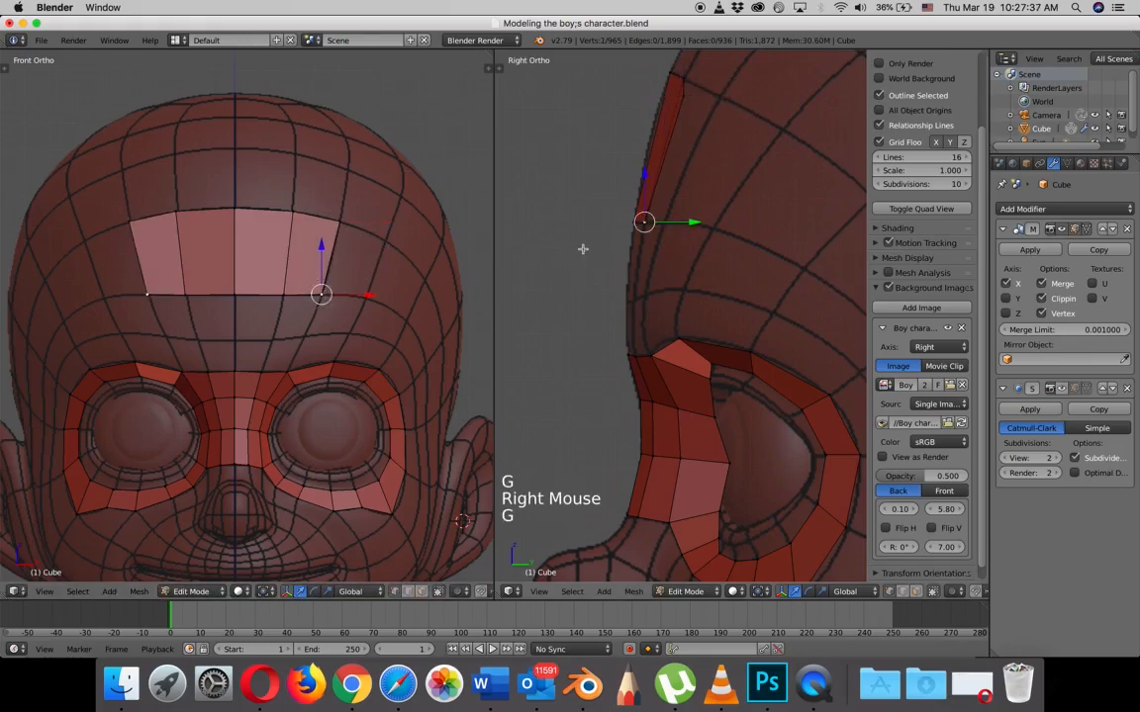
- Push the newly extruded lower and upper vertices back in the side view to follow the forehead curve
click(696, 227)
drag(692, 222, 711, 222)
right_click(688, 97)
drag(730, 95, 768, 97)
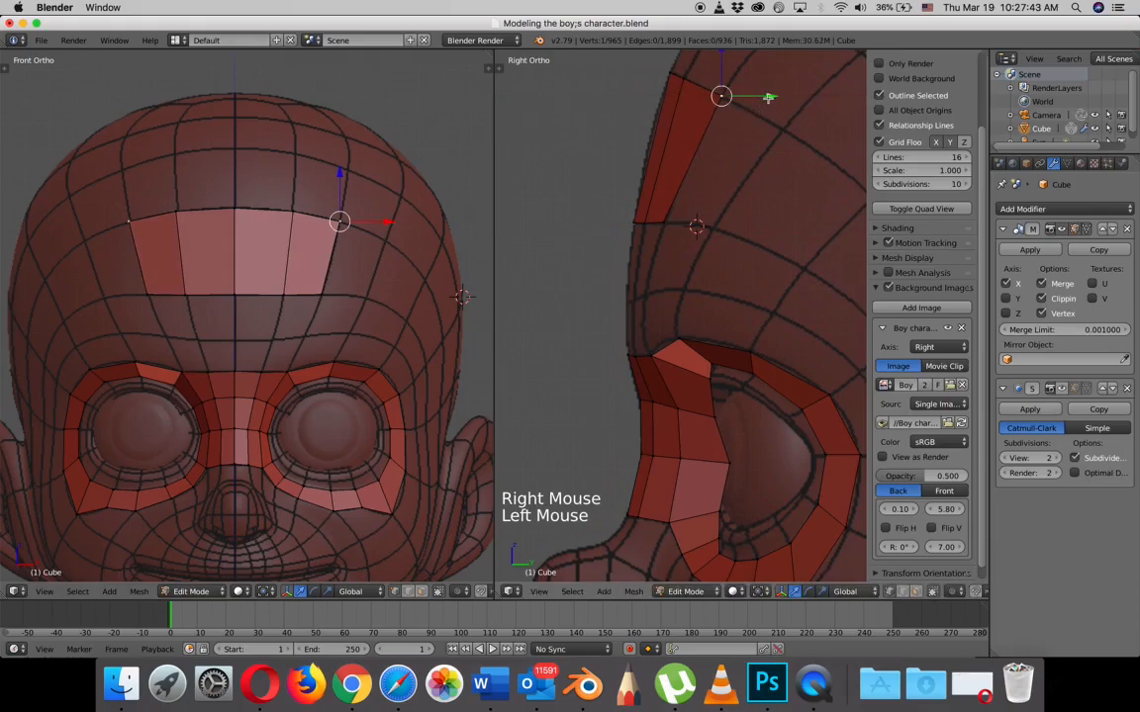
right_click(323, 294)
drag(371, 294, 372, 293)
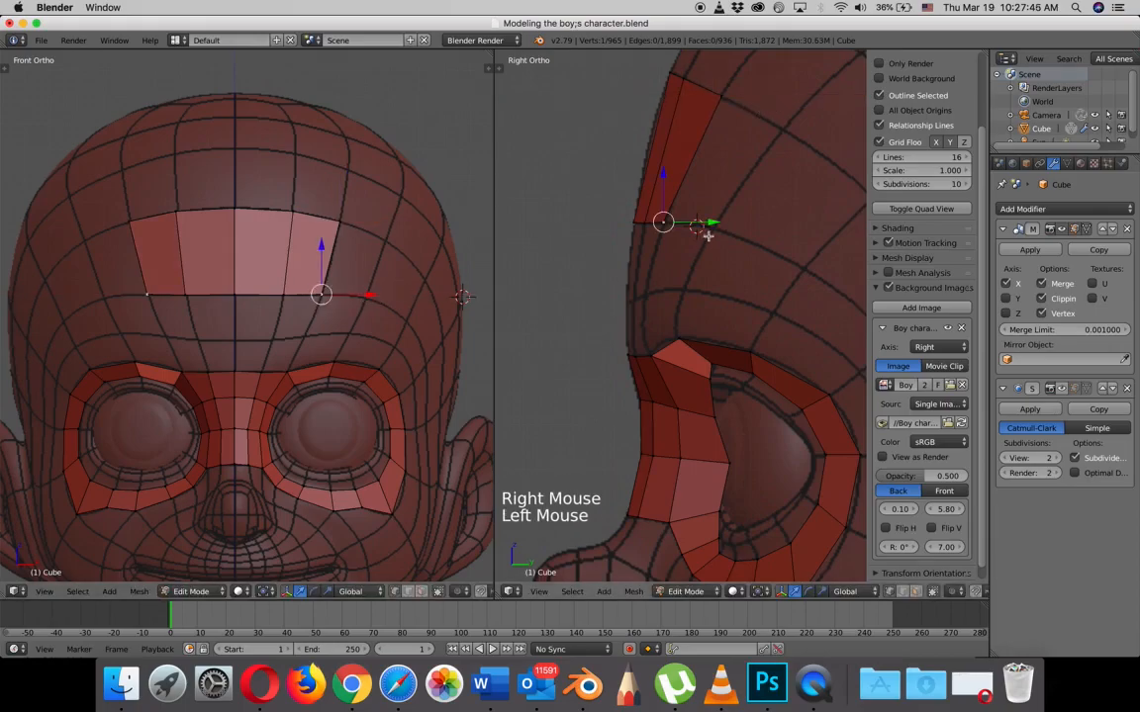
click(713, 223)
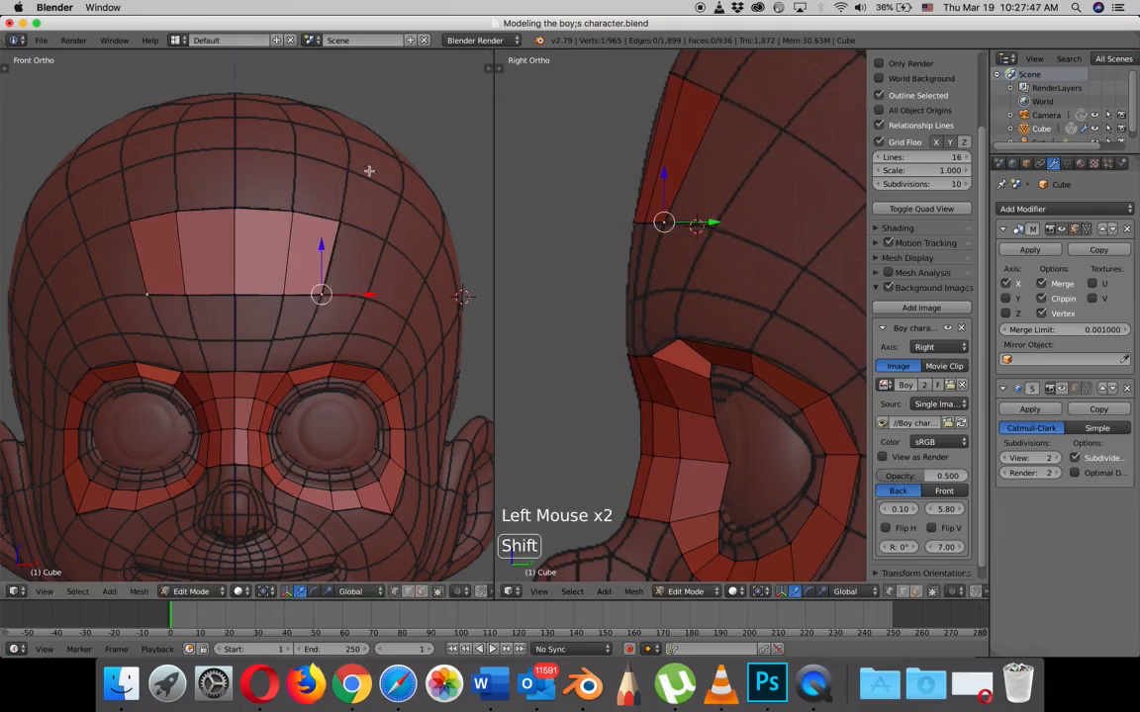
- Extrude the outer edge outward by another face and lower its upper vertex onto the front reference line
shift+right_click(334, 222)
key(e)
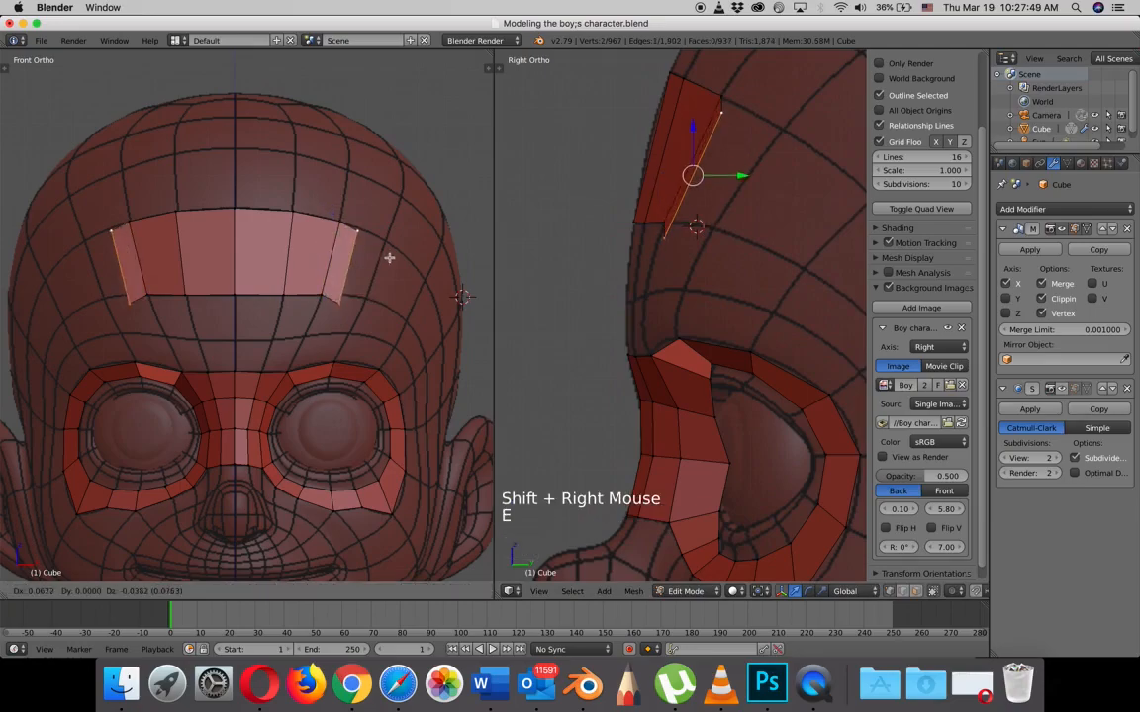
right_click(381, 243)
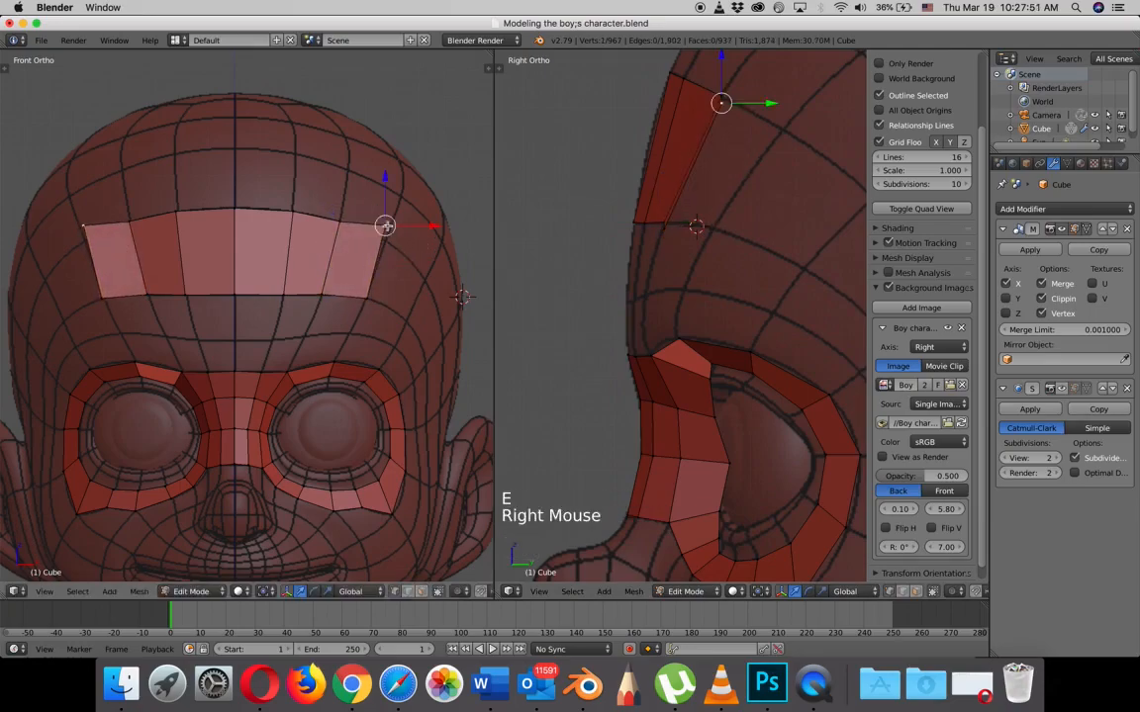
key(g)
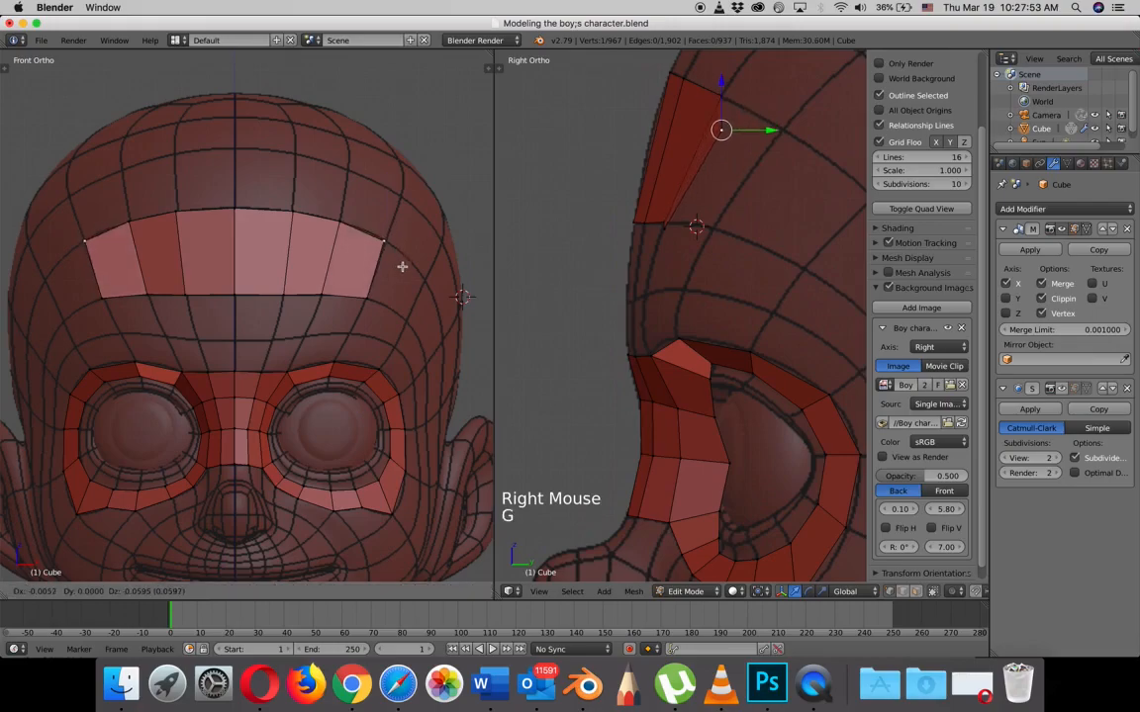
click(402, 266)
- Move the upper and lower vertices of the strip's third face back to the reference grid in the side view
drag(774, 130, 834, 132)
right_click(669, 230)
drag(712, 227, 763, 217)
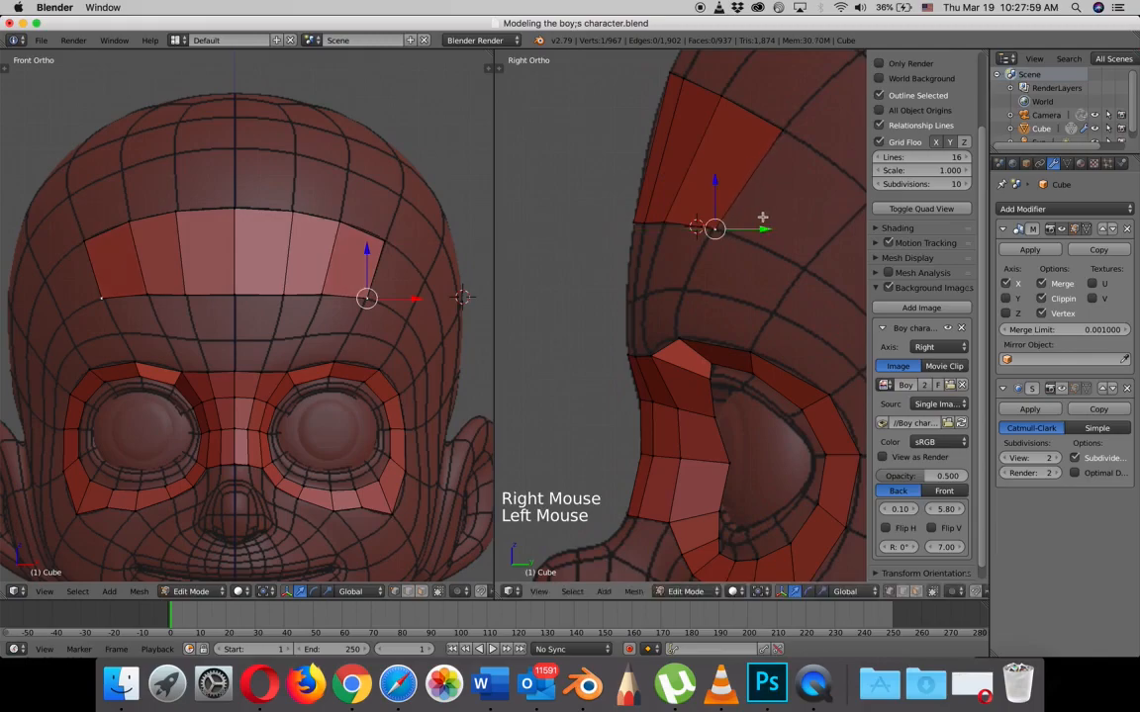
- Extrude the strip's outer edge back and down toward the temple in the side view, lowering its upper vertex to the reference line
scroll(463, 295, down, 2)
shift+middle_drag(710, 285, 574, 294)
scroll(654, 270, down, 2)
key(shift)
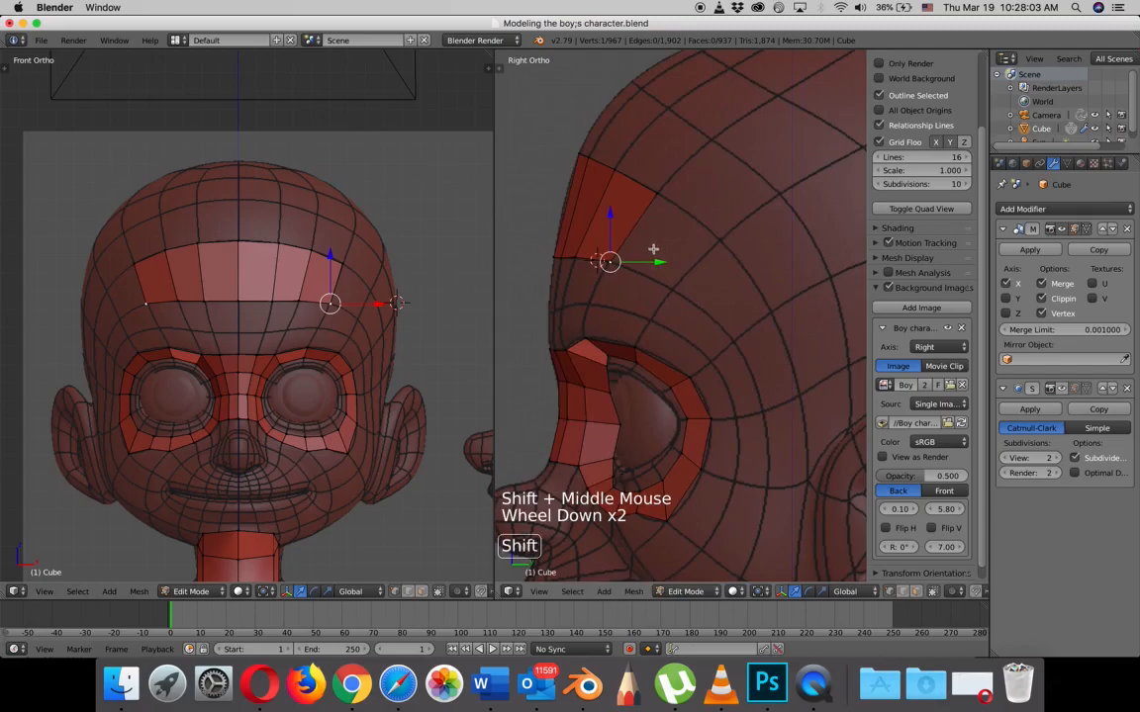
shift+right_click(658, 195)
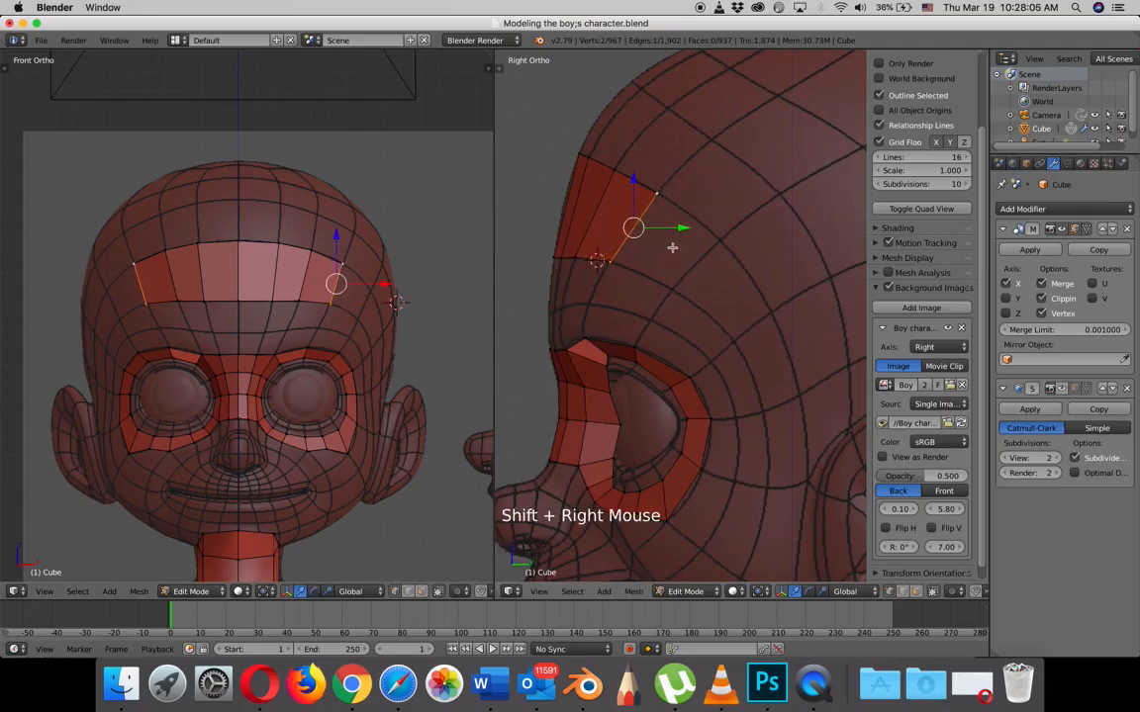
key(e)
click(732, 269)
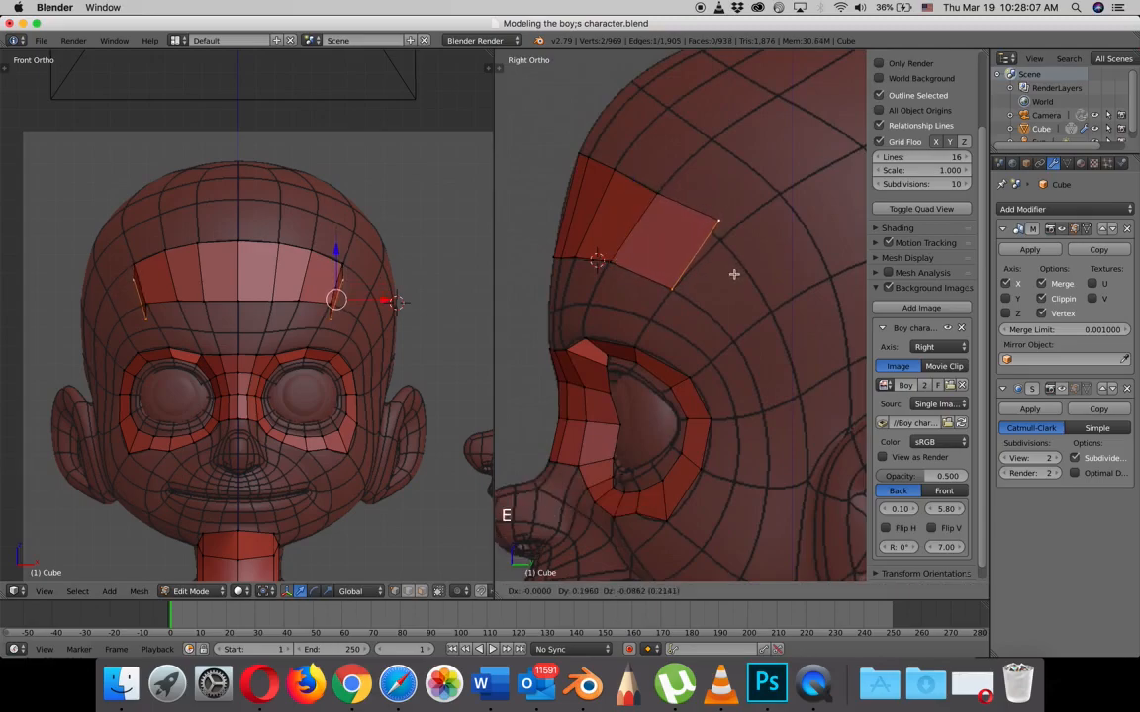
right_click(724, 235)
key(g)
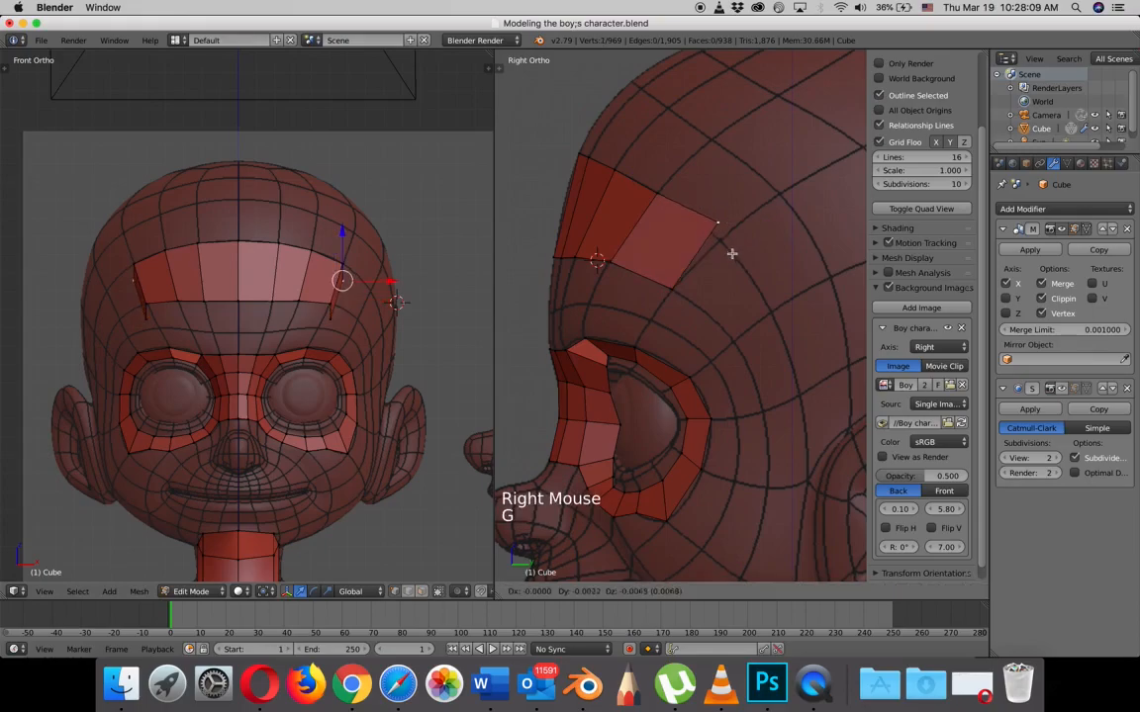
click(732, 269)
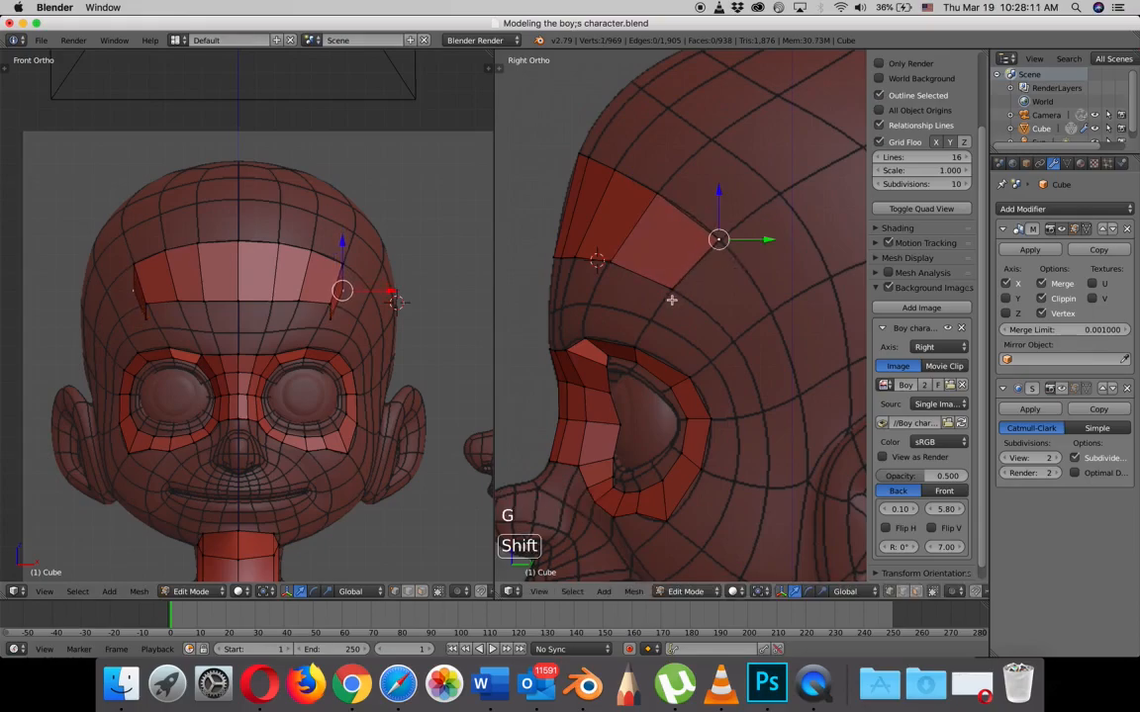
- Move both vertices of the new temple edge outward in the front view toward the side of the head
shift+right_click(671, 289)
click(385, 304)
drag(385, 304, 413, 295)
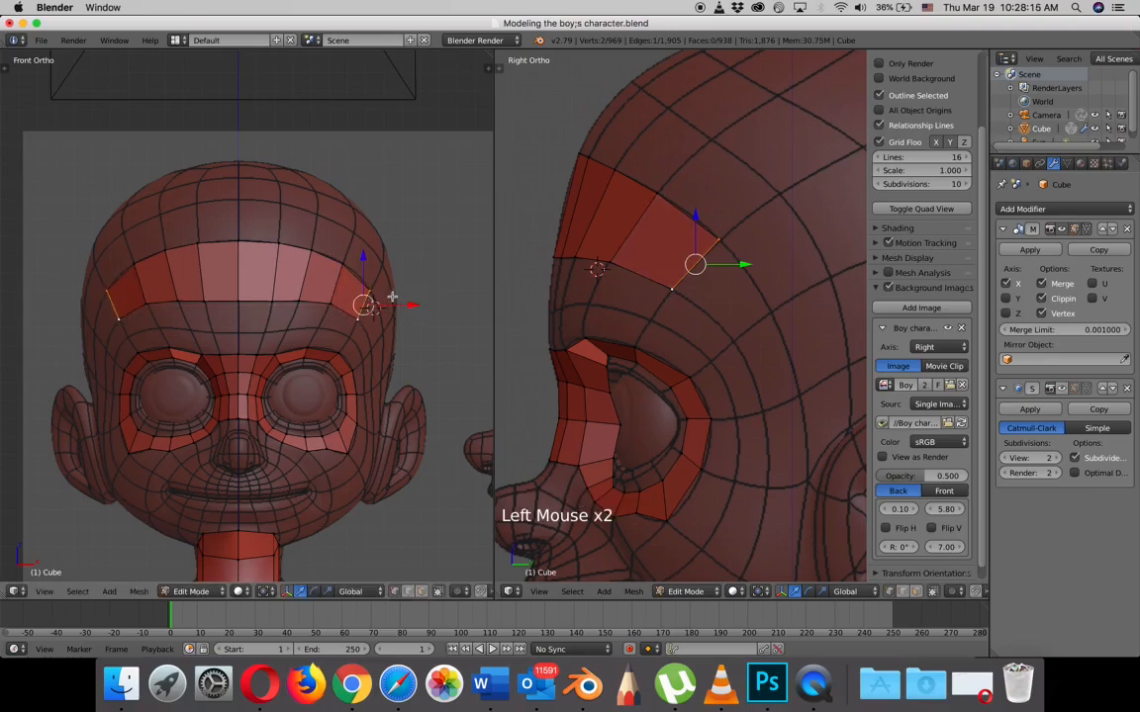
scroll(405, 297, up, 4)
shift+middle_drag(425, 298, 263, 300)
scroll(359, 296, up, 2)
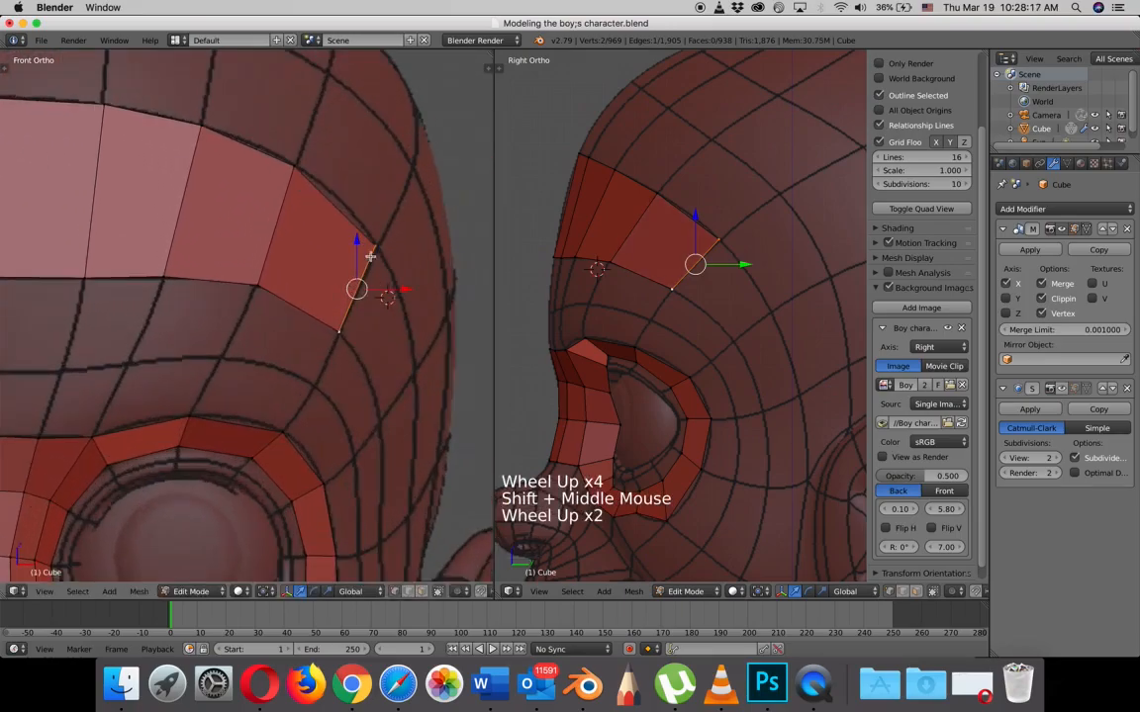
- Fine-tune the upper and lower vertices of the temple edge on the reference line in the front view
right_click(372, 252)
key(g)
click(403, 260)
right_click(344, 326)
key(g)
click(344, 326)
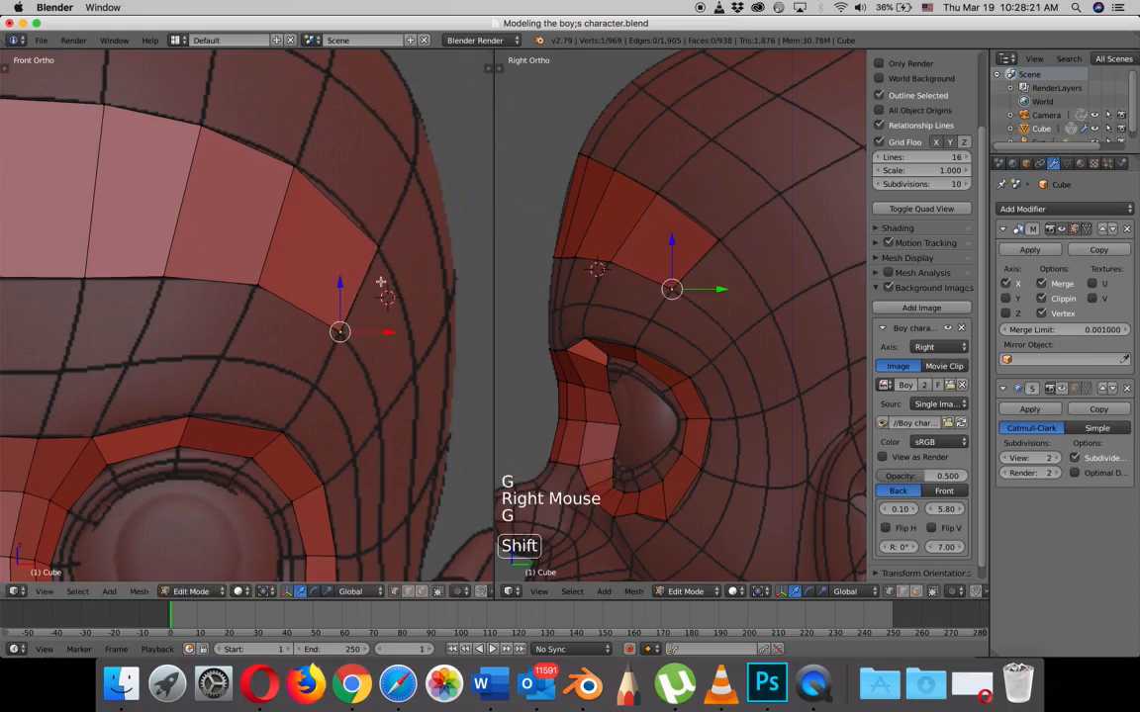
- Extrude the temple edge down and outward in the front view and lower its outer vertex onto the reference line
shift+right_click(381, 251)
scroll(378, 297, down, 4)
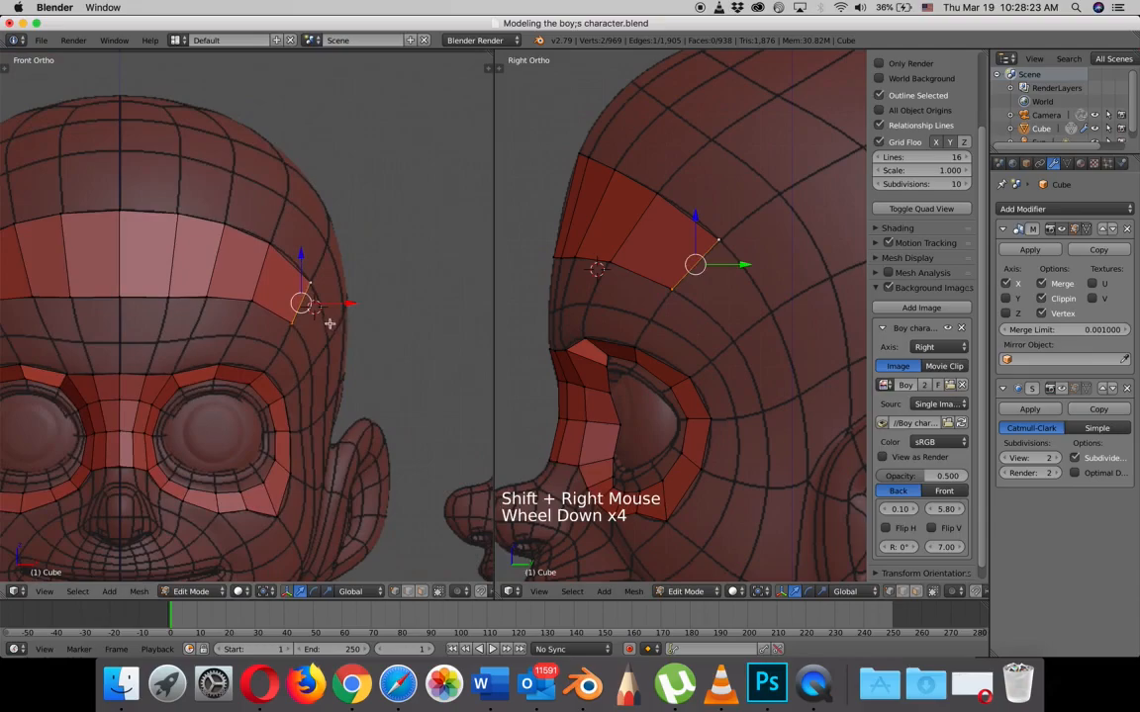
key(e)
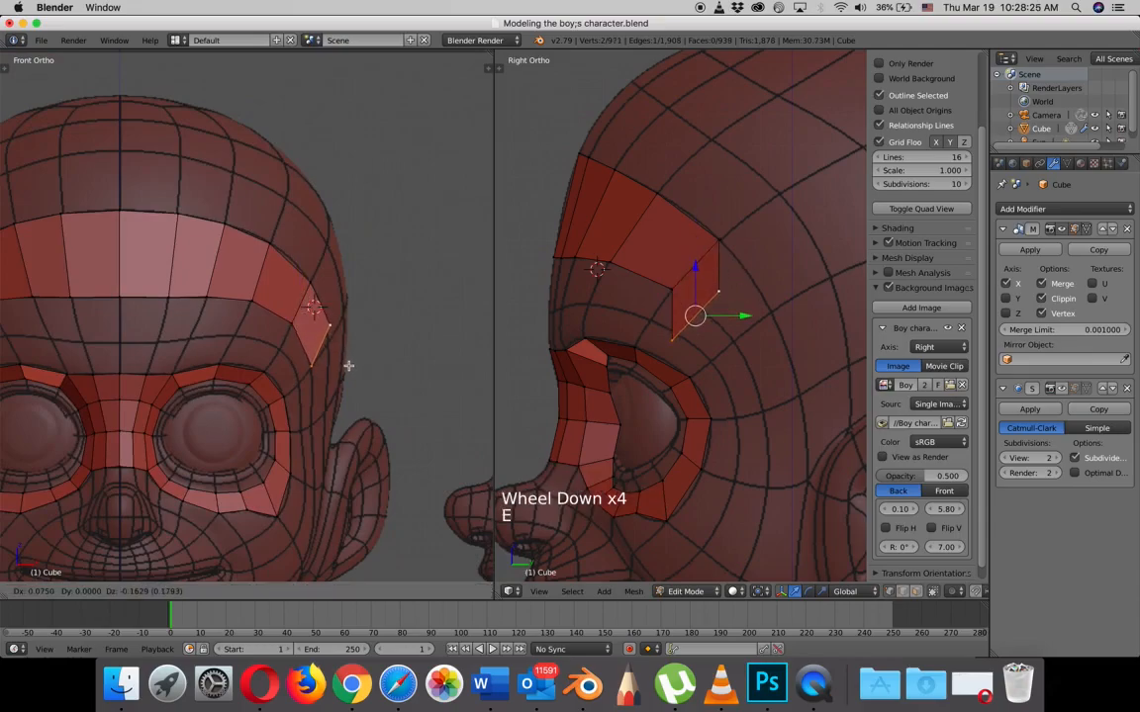
click(348, 366)
right_click(326, 326)
scroll(356, 326, up, 2)
shift+middle_drag(358, 330, 284, 267)
scroll(284, 268, up, 3)
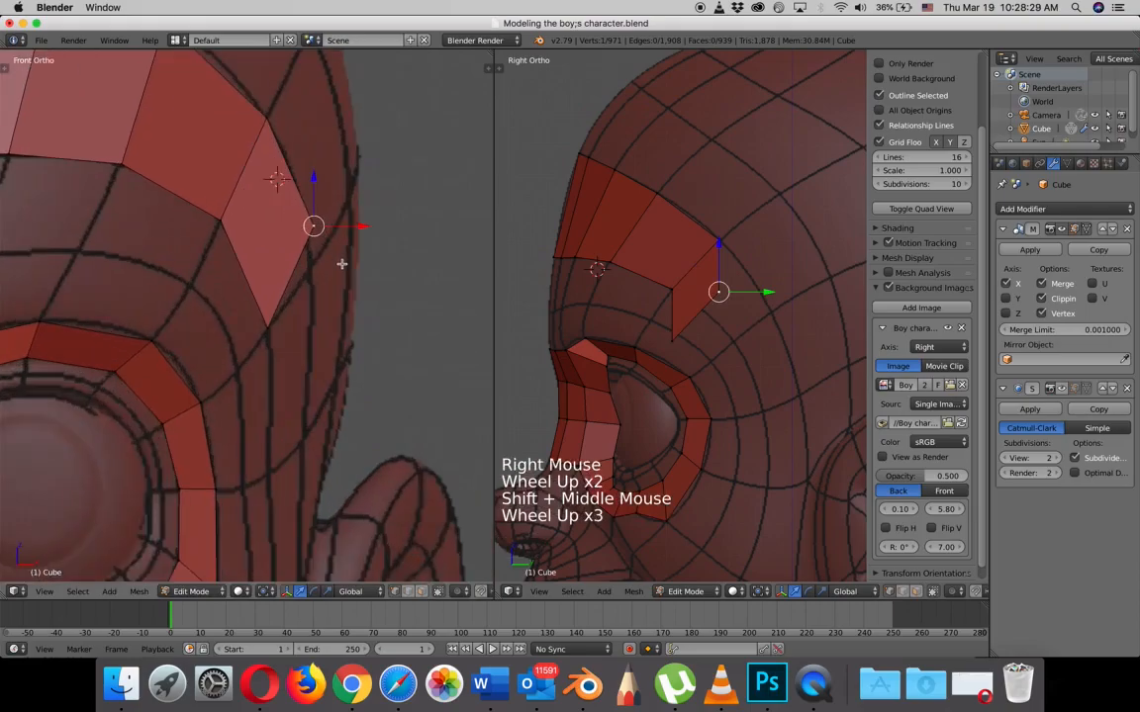
key(g)
click(339, 303)
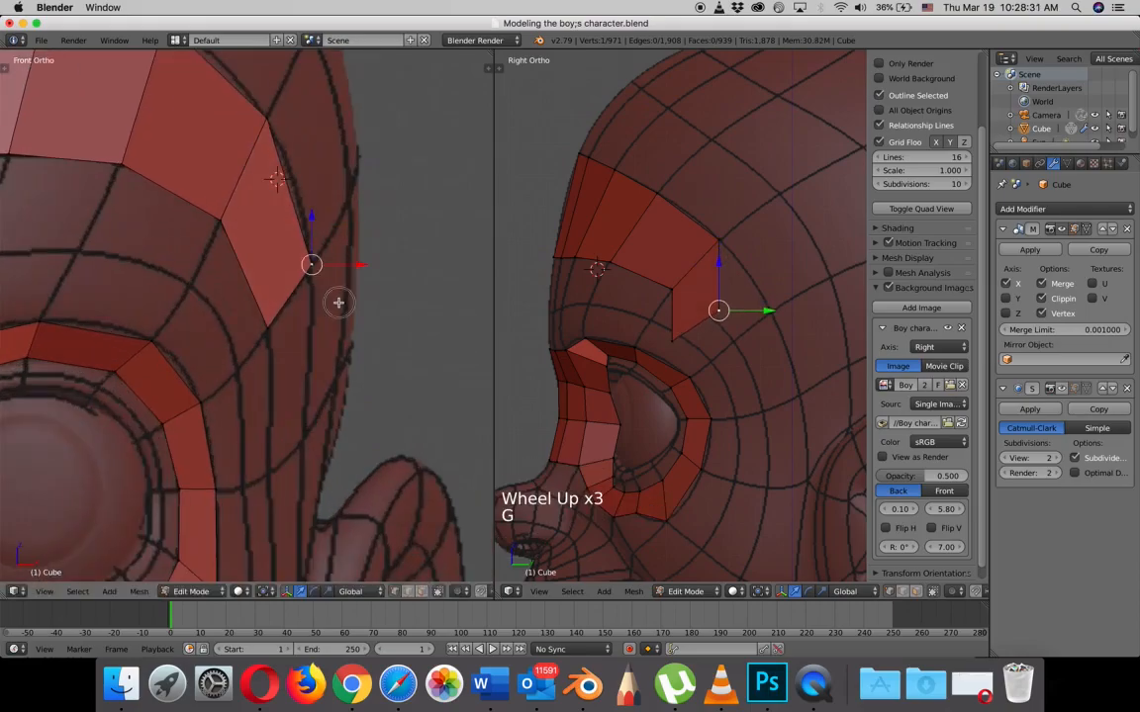
- Move both vertices of the new temple edge back onto the reference grid in the side view
right_click(270, 327)
key(g)
right_click(720, 316)
key(g)
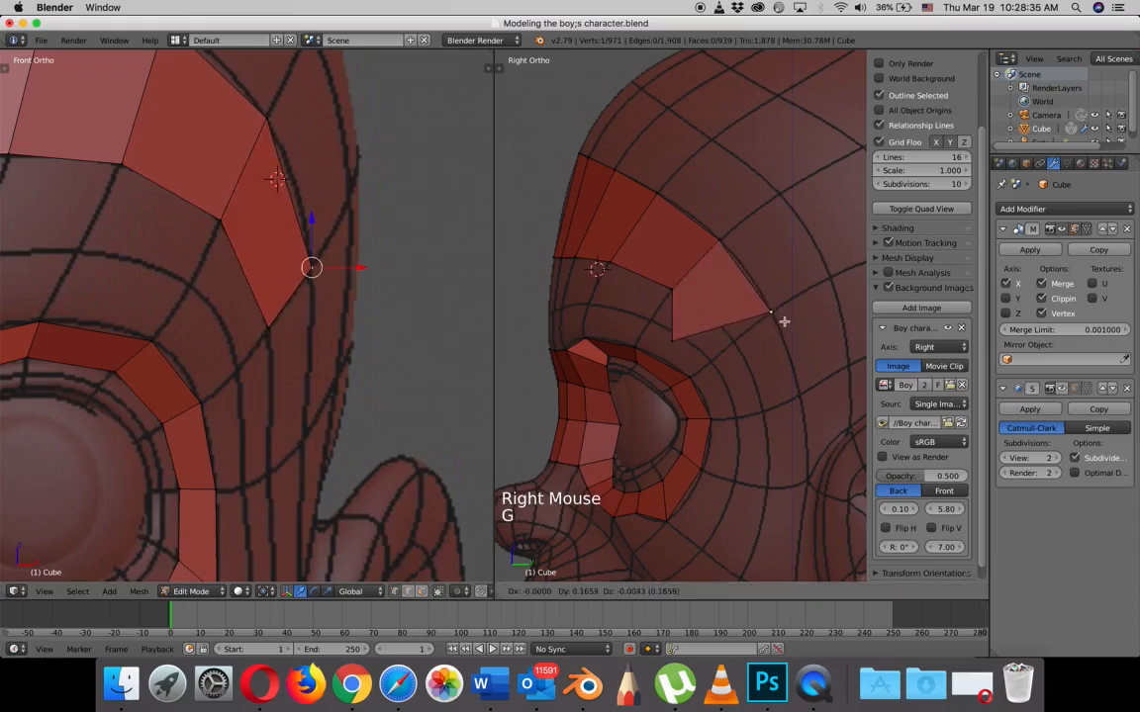
right_click(682, 332)
drag(720, 340, 779, 332)
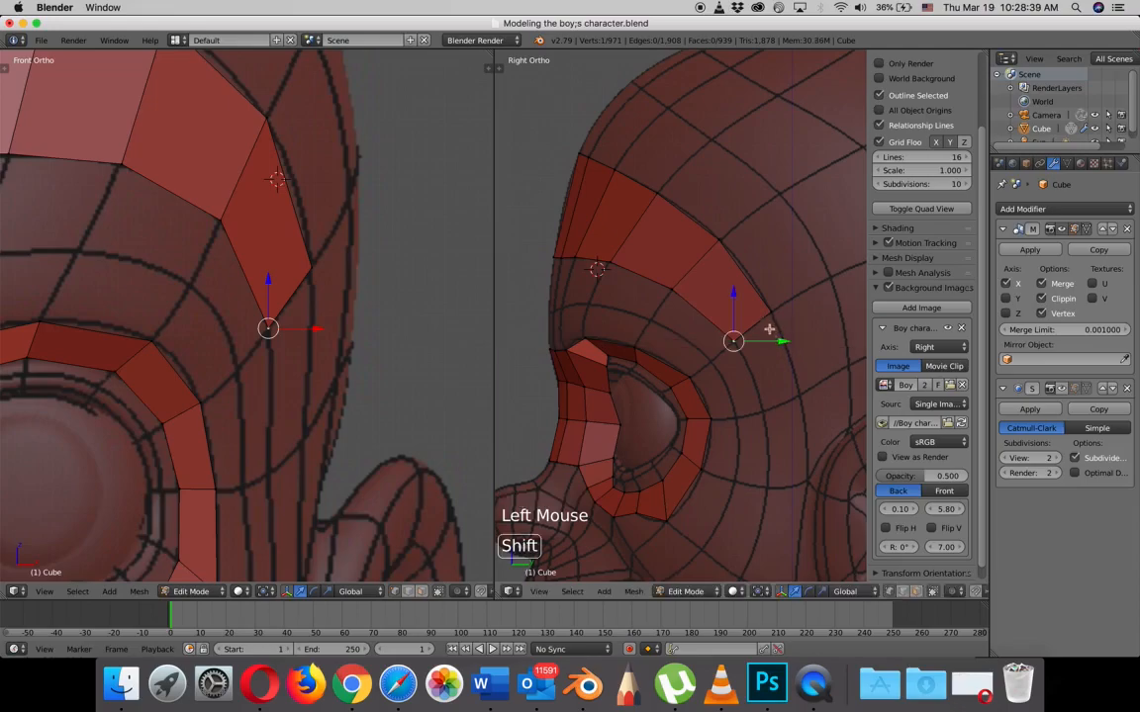
- Extrude the temple edge down beside the eye in the side view and adjust its outer vertex in both views
shift+middle_drag(767, 325, 717, 219)
shift+right_click(719, 203)
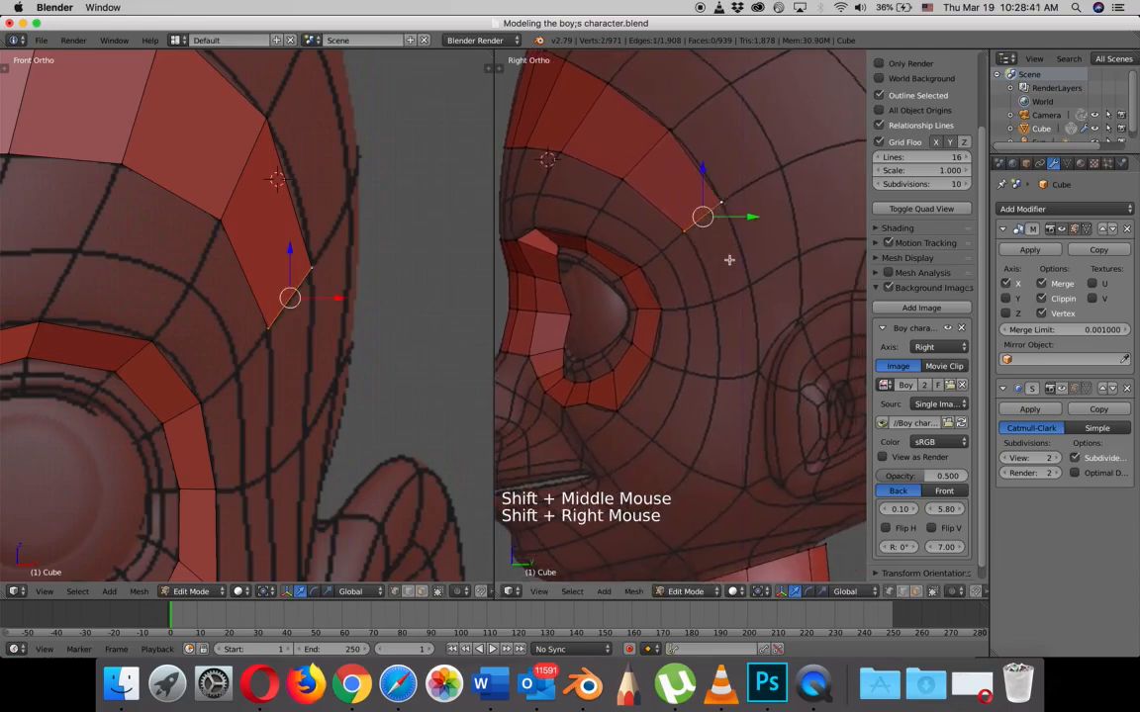
key(e)
click(759, 329)
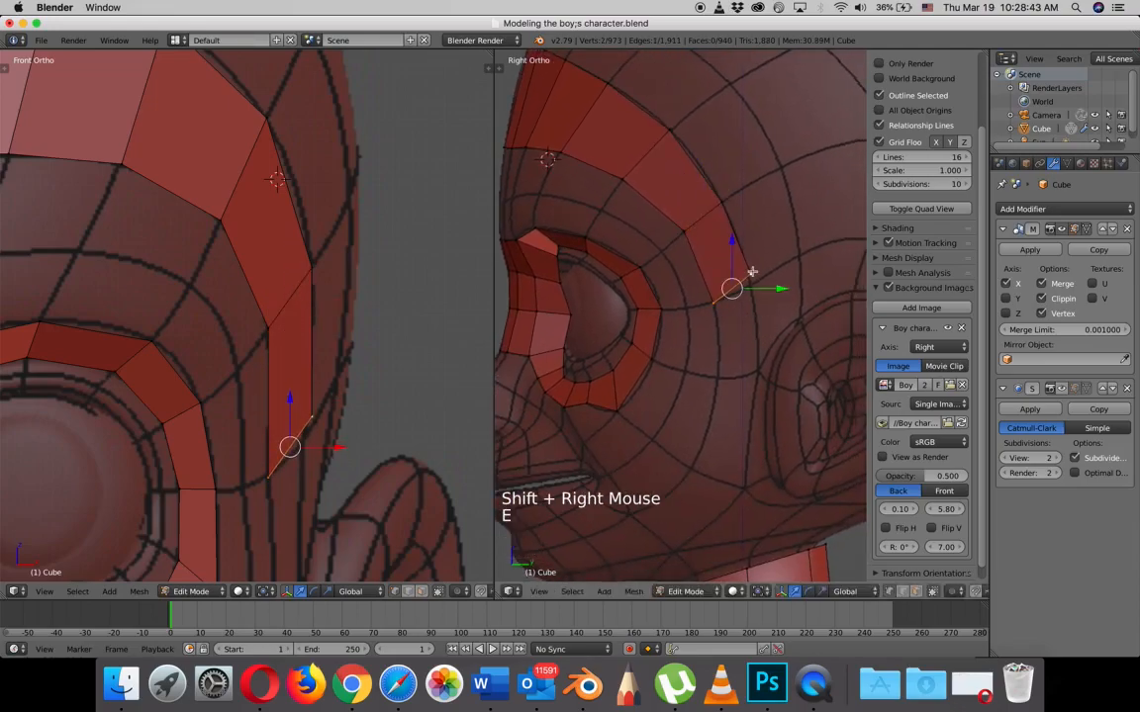
right_click(753, 270)
drag(753, 229, 752, 242)
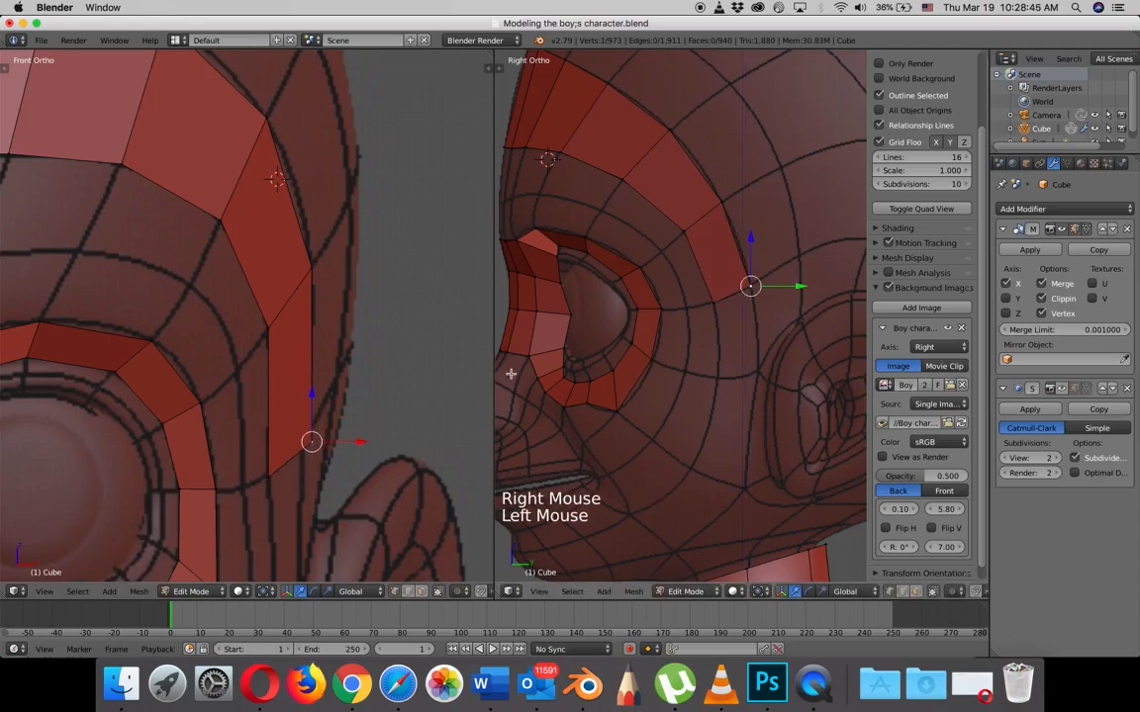
scroll(312, 442, down, 1)
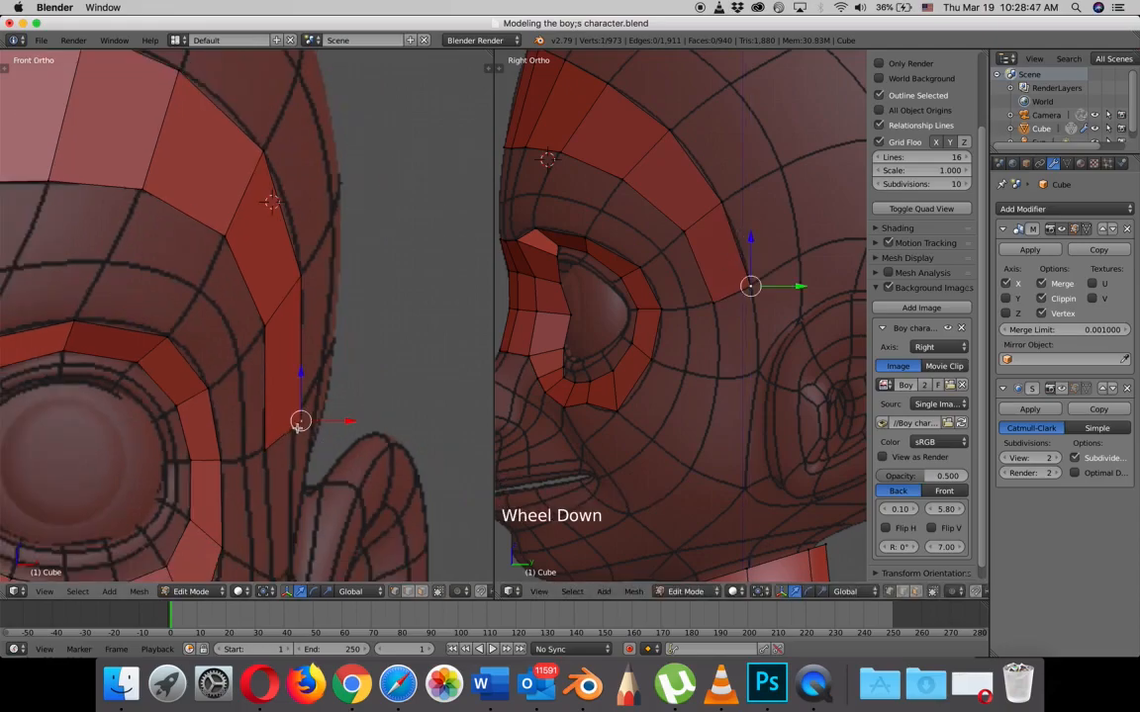
drag(349, 423, 340, 423)
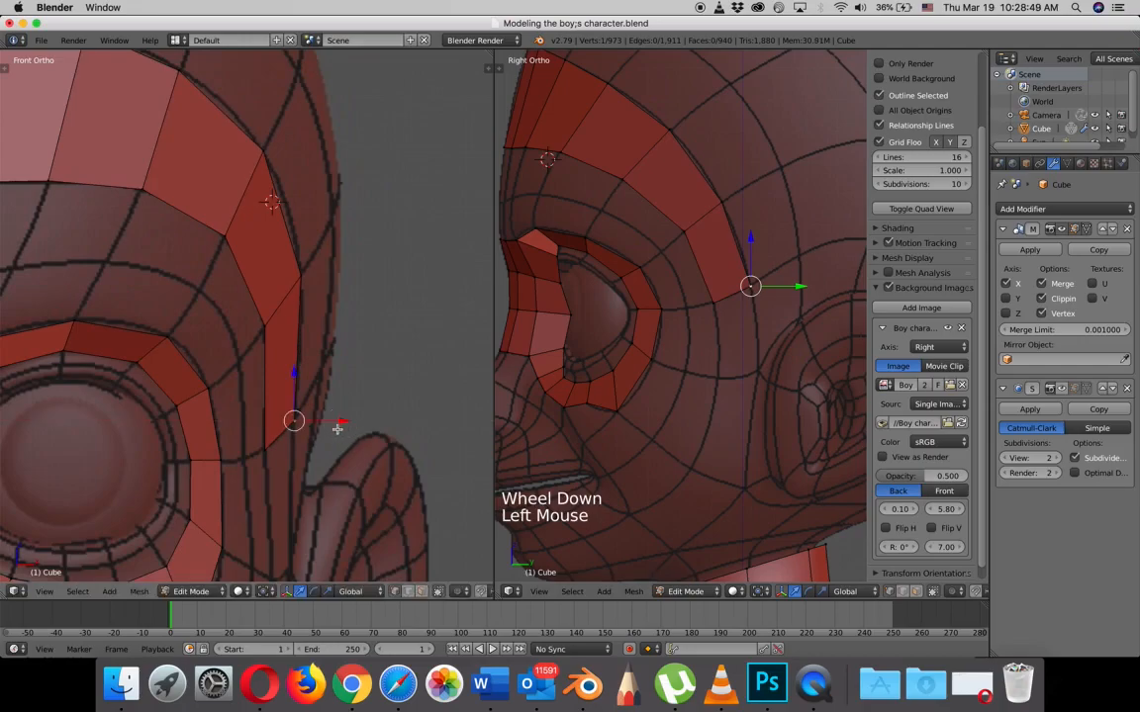
- Extrude the strip's lower edge down in front of the ear and align its two vertices to the side reference
shift+right_click(714, 301)
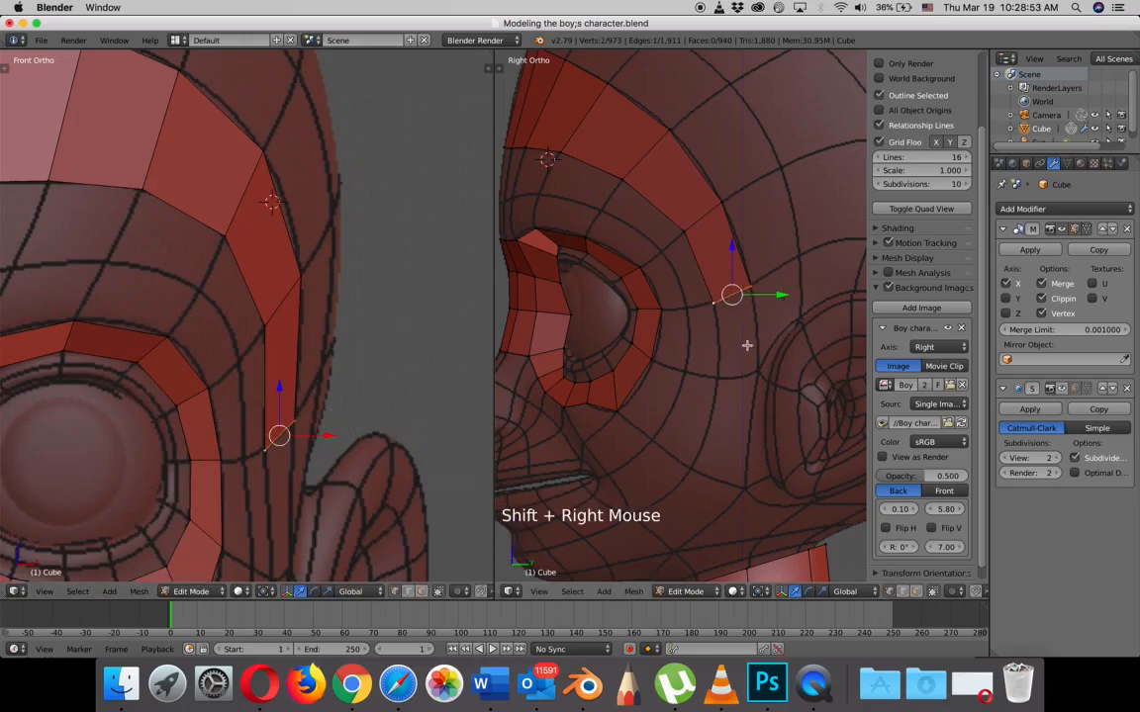
key(e)
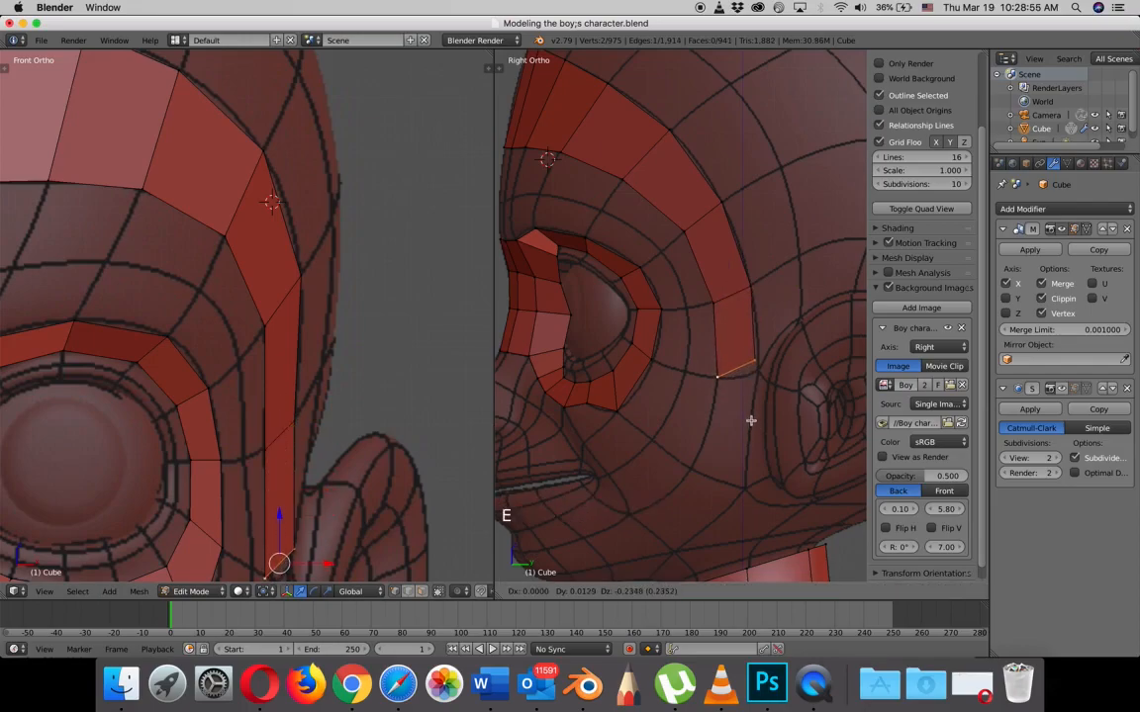
click(751, 421)
right_drag(754, 360, 776, 368)
click(776, 367)
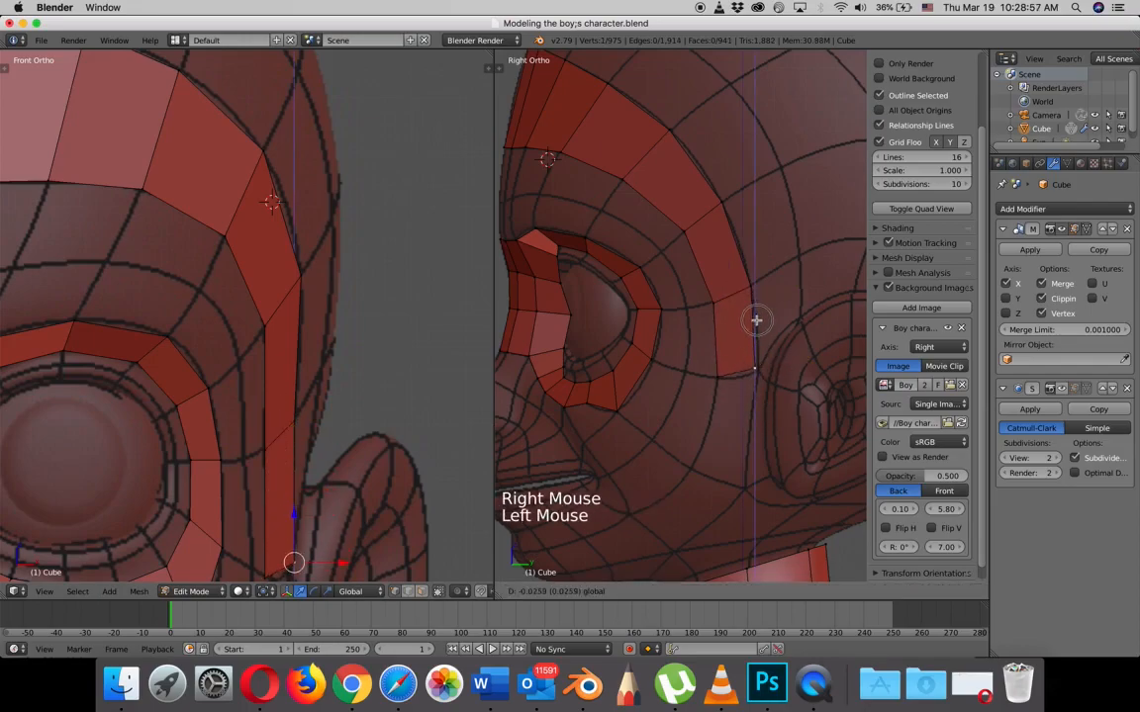
click(801, 374)
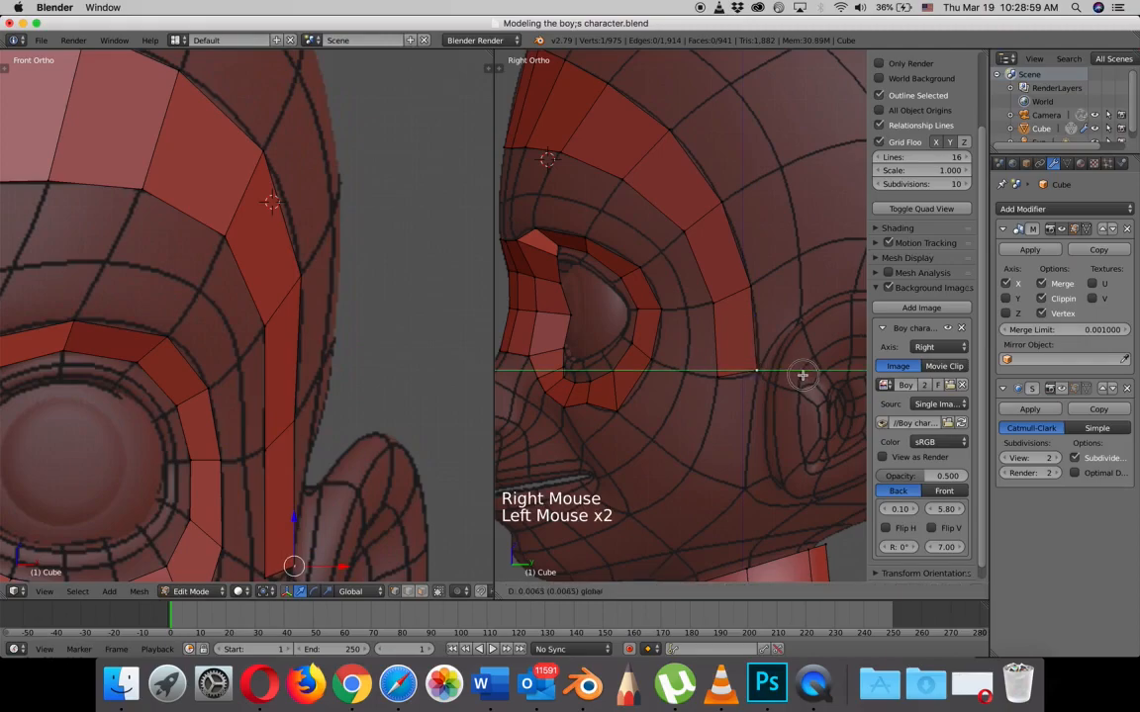
right_click(718, 376)
drag(715, 334, 715, 335)
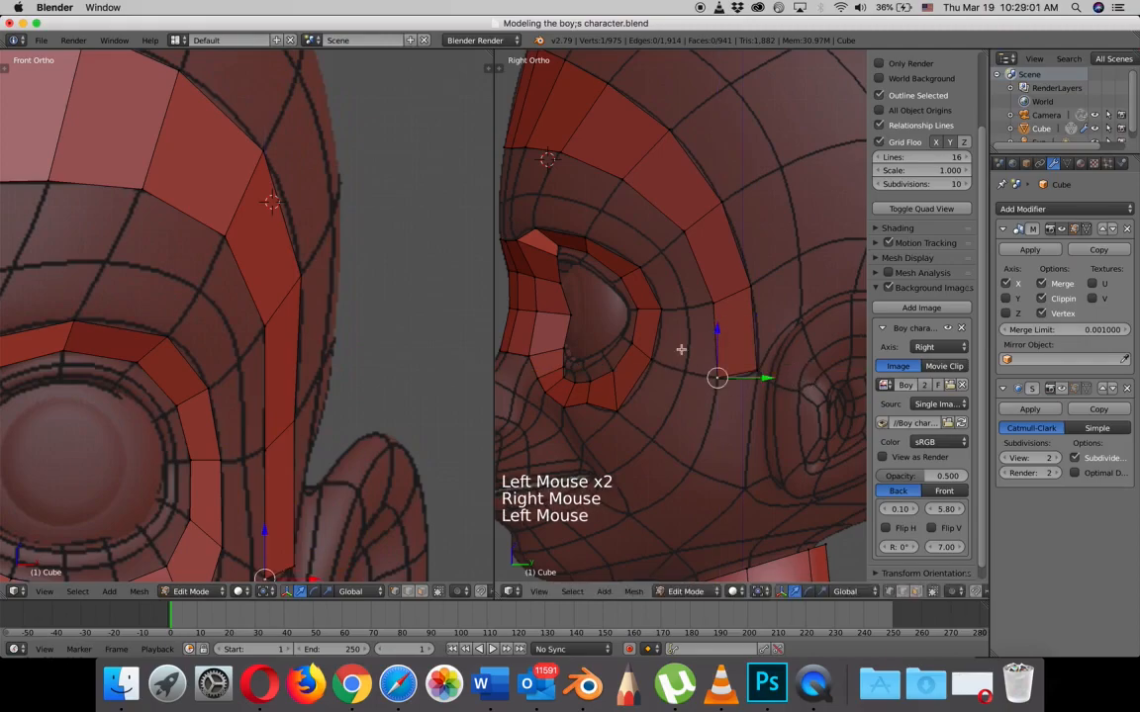
- Move the outer vertex of the edge in front of the ear slightly inward in the front view
shift+middle_drag(292, 579, 302, 348)
right_click(306, 320)
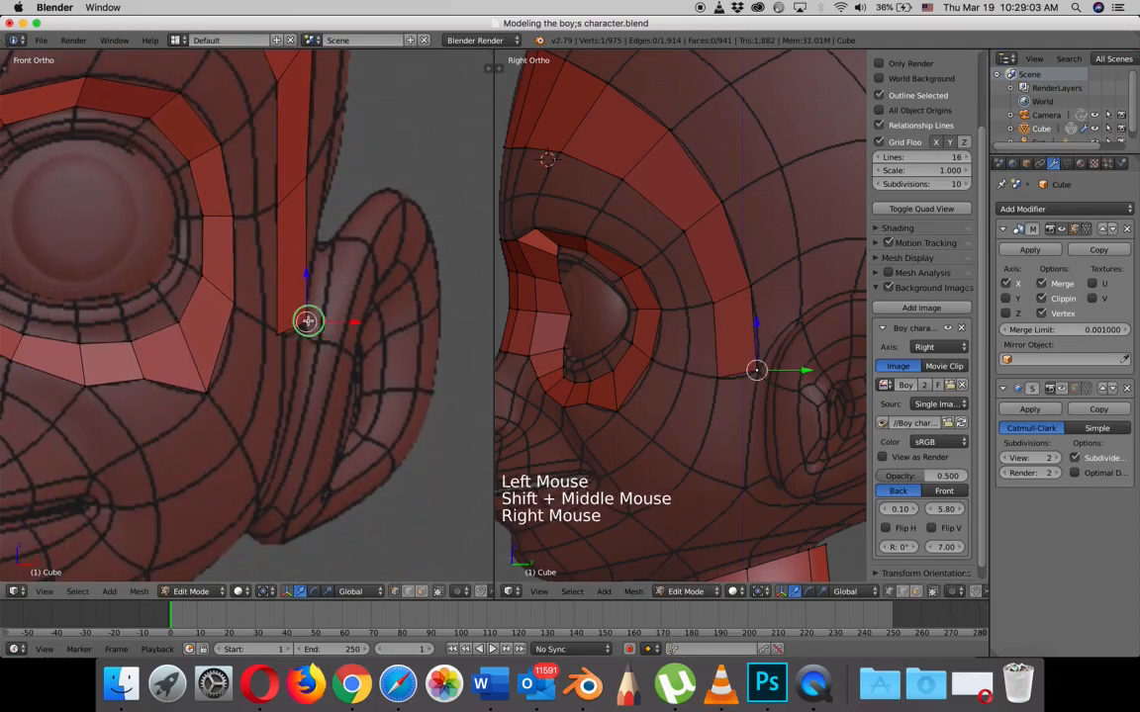
drag(350, 321, 315, 330)
right_click(282, 332)
- Extrude the strip's lower edge down toward the jaw in the side view, rotating it to the jaw angle and enlarging it slightly
shift+right_click(738, 374)
shift+middle_drag(745, 384, 745, 242)
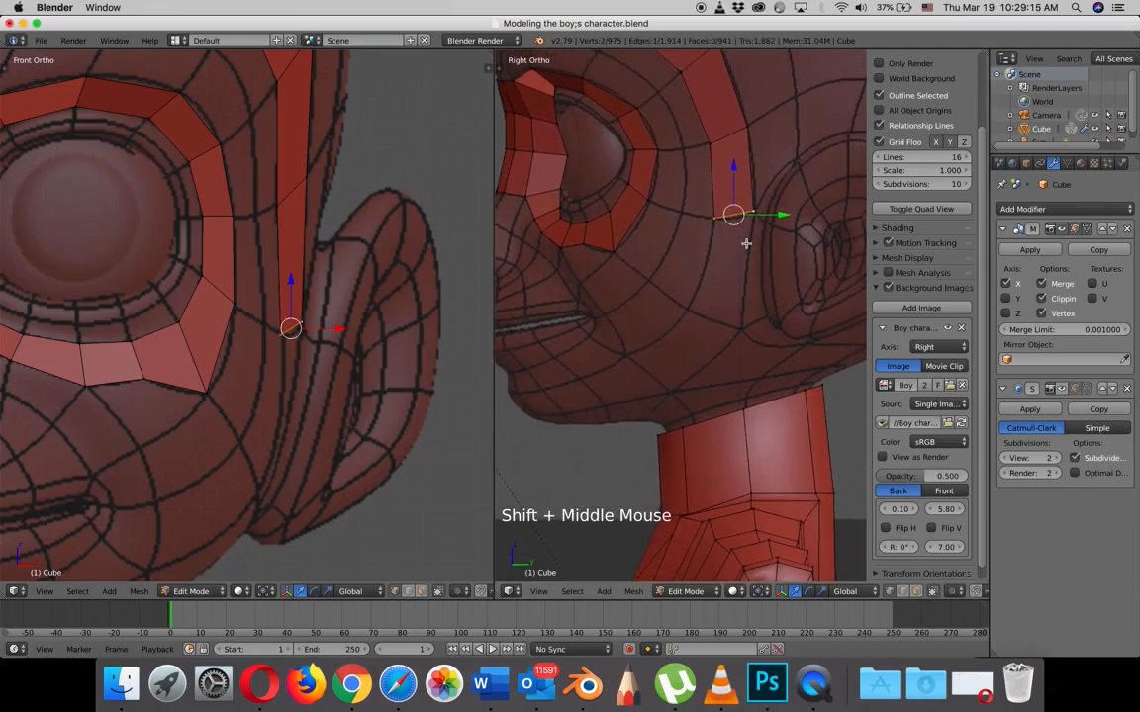
key(e)
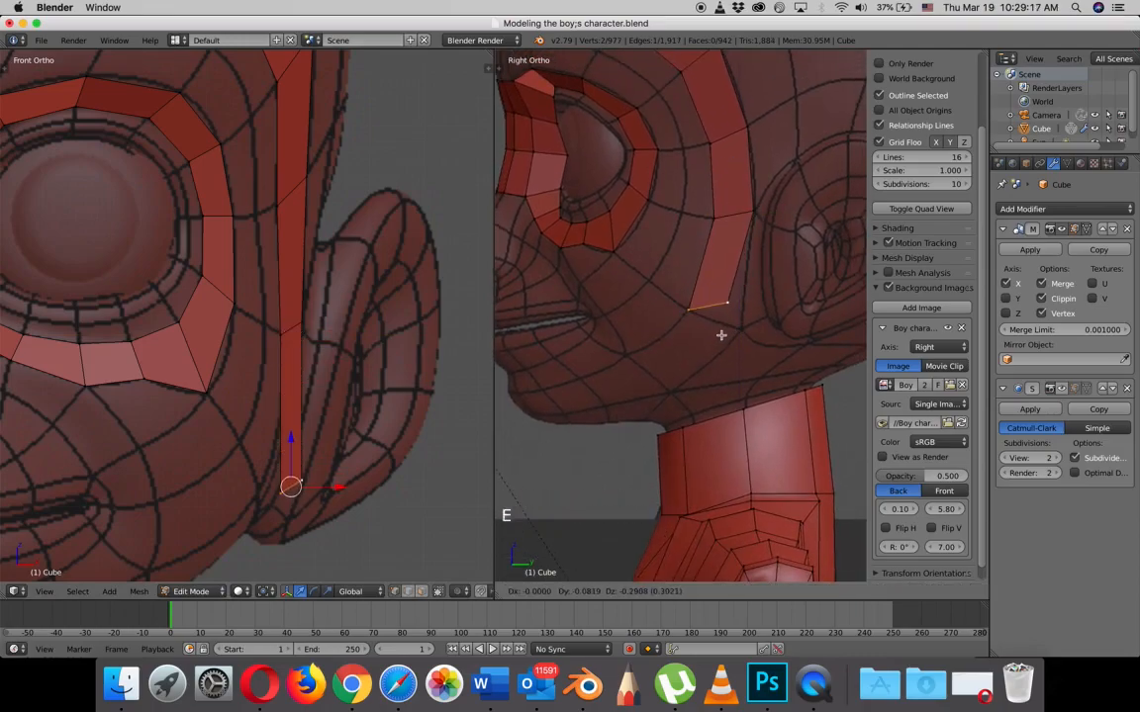
click(722, 334)
key(r)
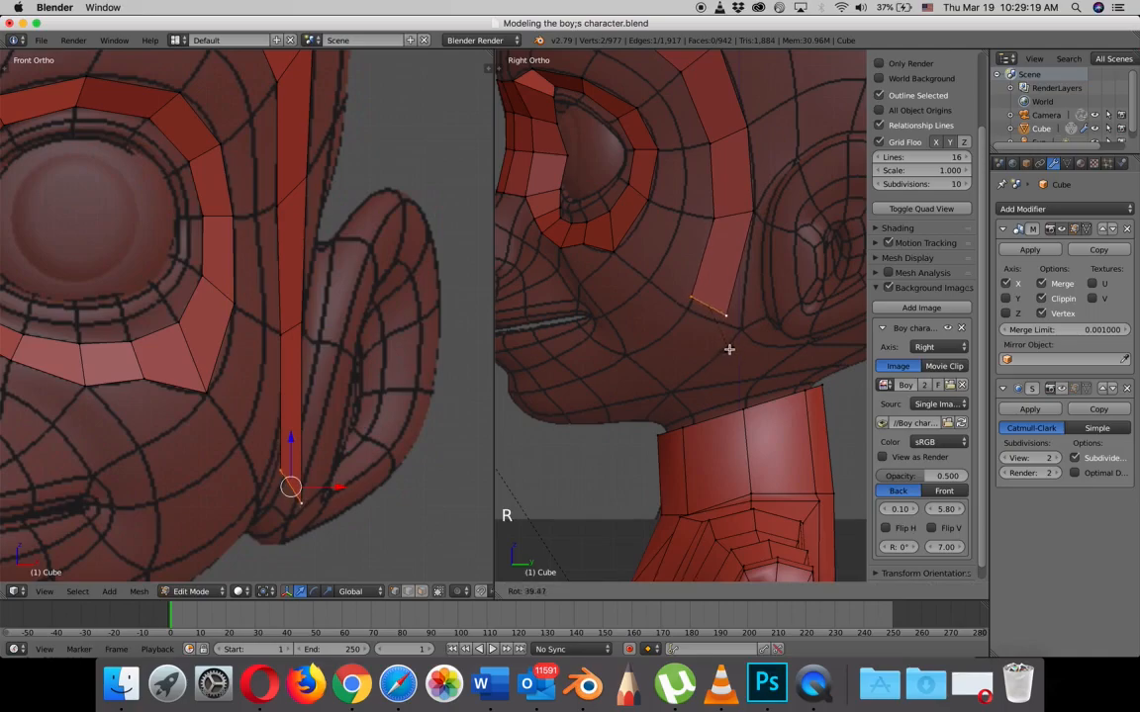
click(732, 340)
key(s)
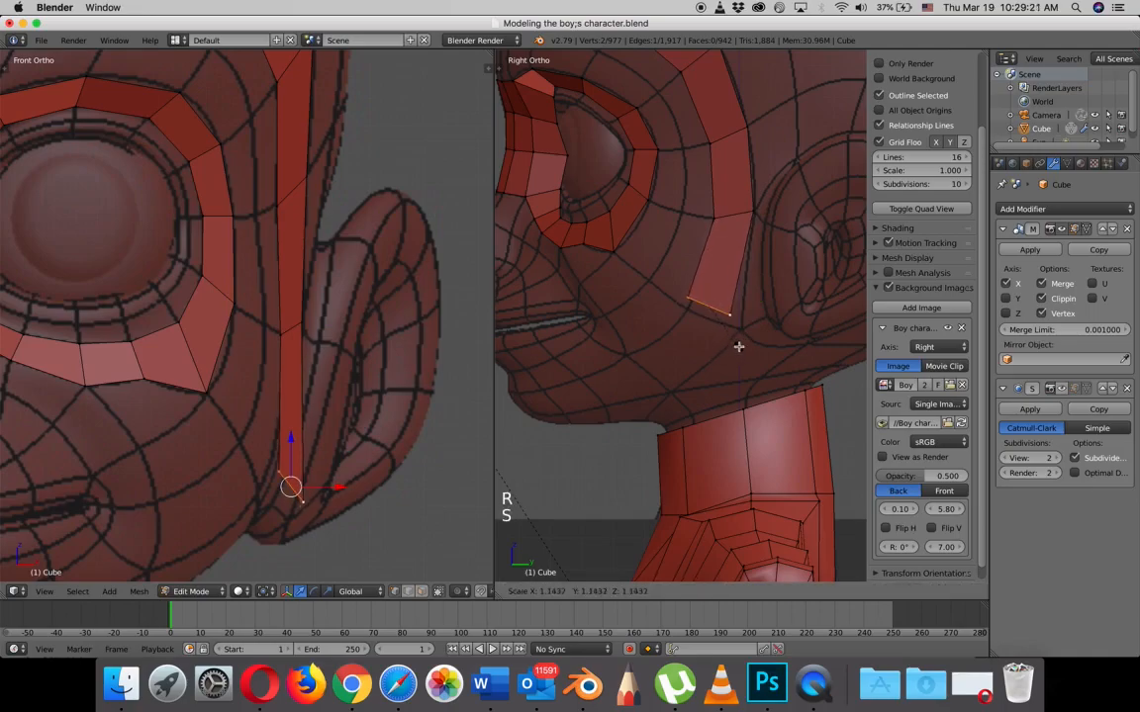
click(748, 348)
- Shift the new jaw edge back and down in the side view and rotate it slightly to follow the reference
drag(757, 307, 762, 306)
drag(719, 263, 724, 320)
key(r)
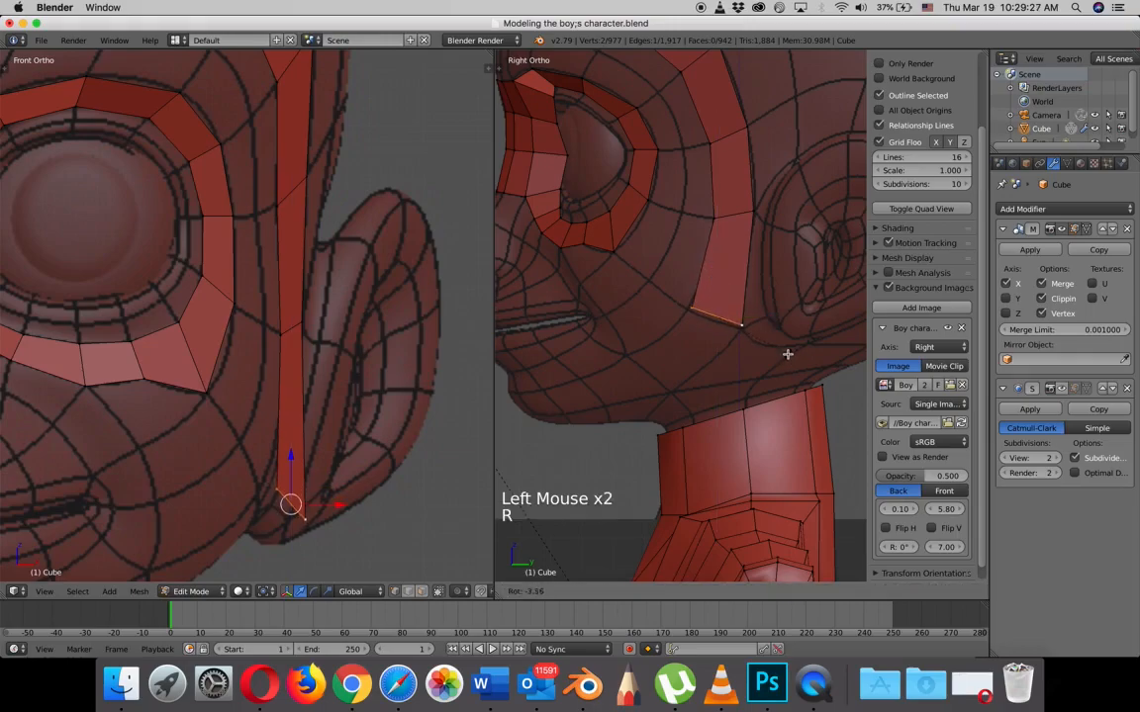
click(787, 353)
- Move the front and rear vertices of the jaw edge individually onto the side reference grid
right_click(693, 311)
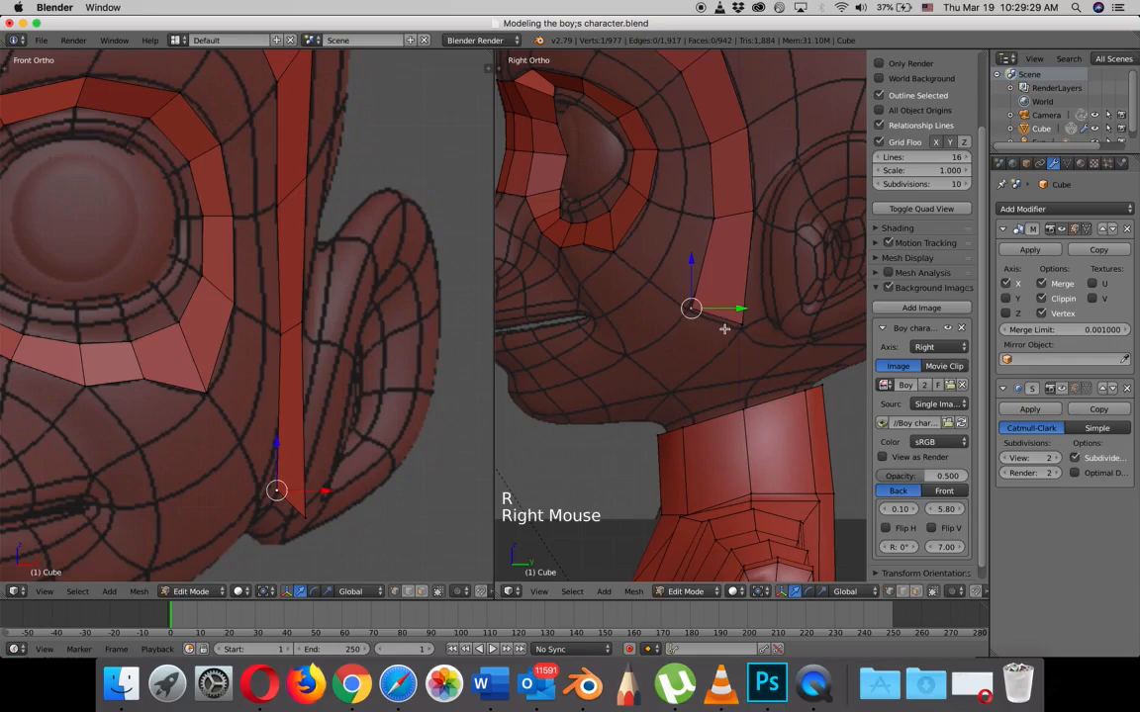
key(g)
click(722, 331)
right_click(739, 325)
key(g)
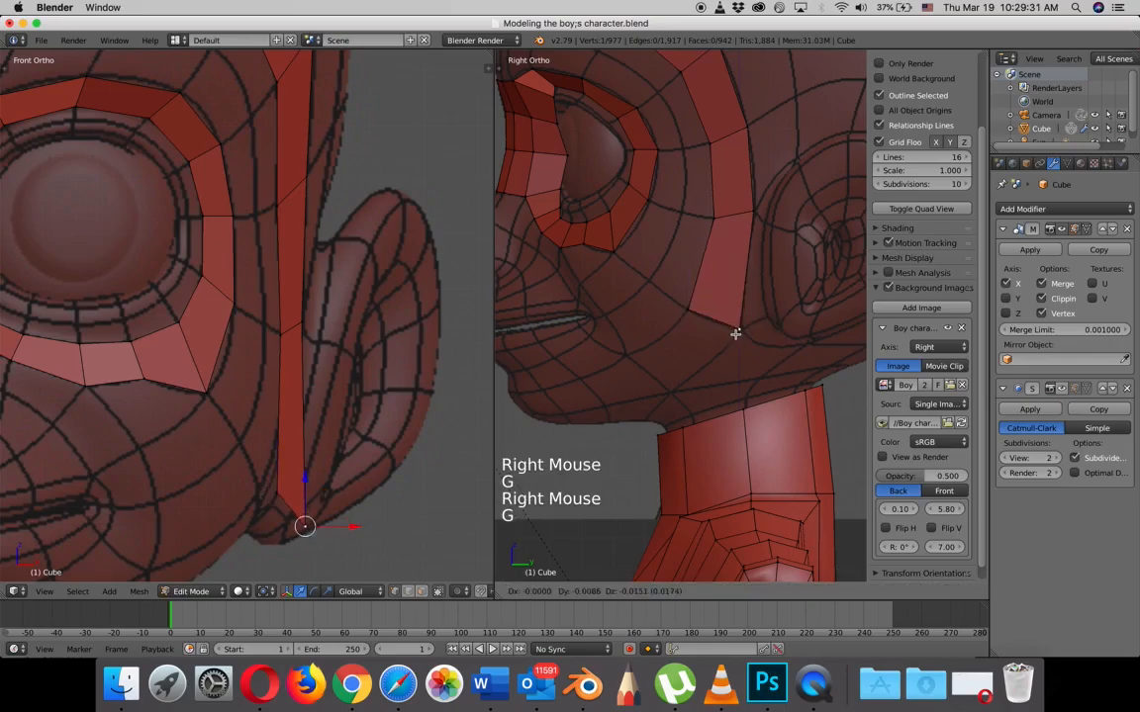
click(738, 330)
- Move the lower vertex of the jaw edge inward to the jaw outline in the front view
shift+middle_drag(338, 478, 431, 290)
drag(434, 334, 402, 302)
right_click(417, 302)
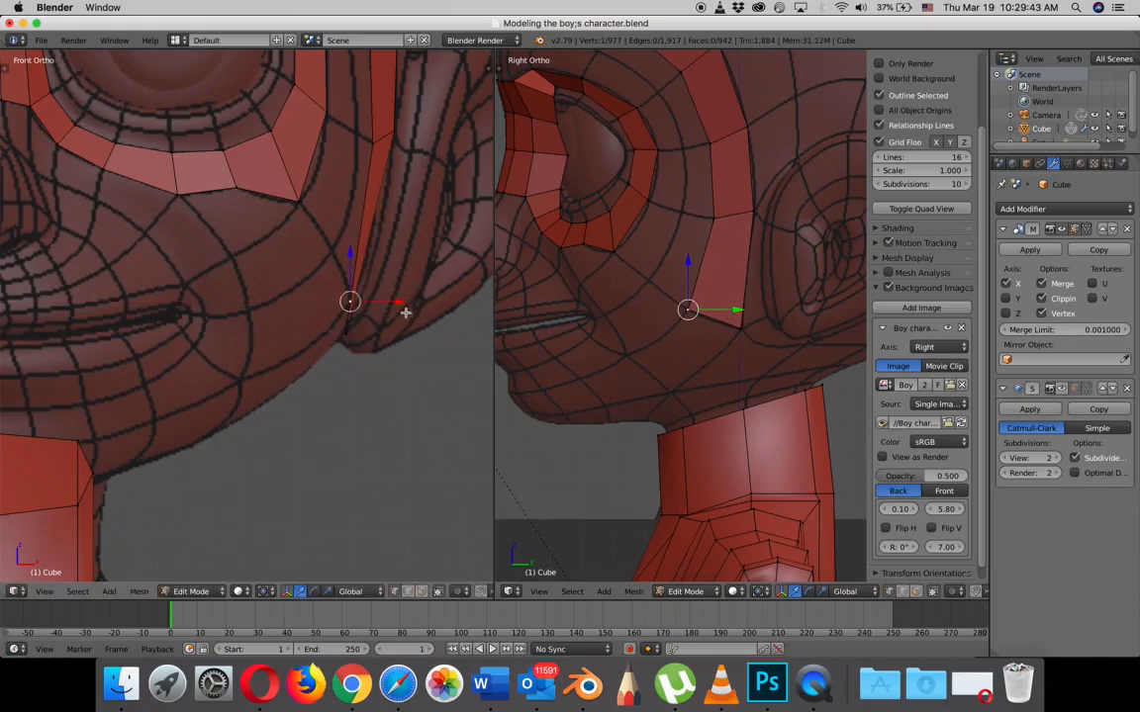
- Extrude the jaw edge forward and down along the jaw in the side view, rotating and repositioning it to the reference
shift+right_click(737, 322)
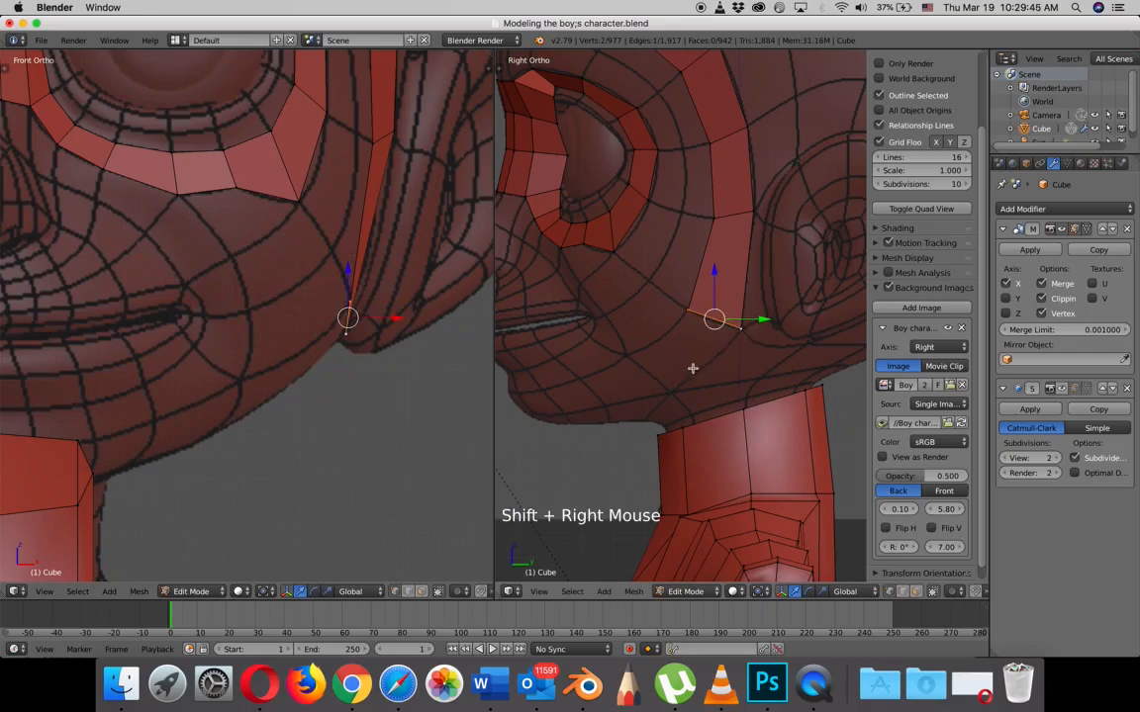
key(e)
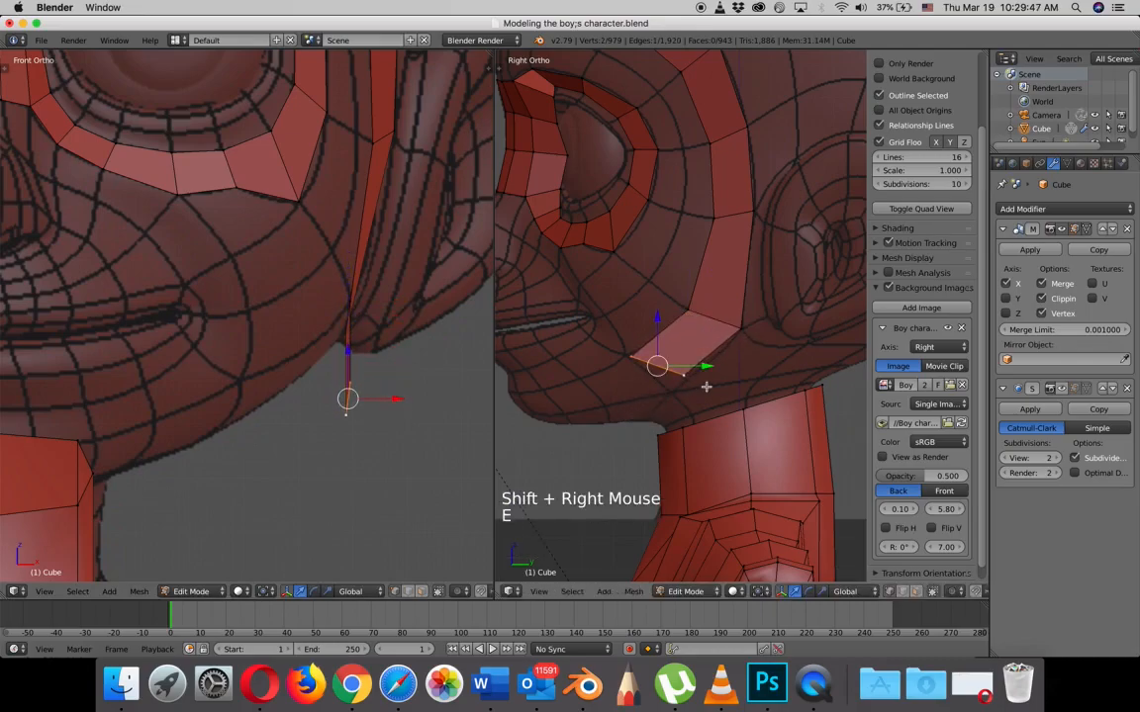
key(r)
click(686, 402)
key(g)
click(679, 410)
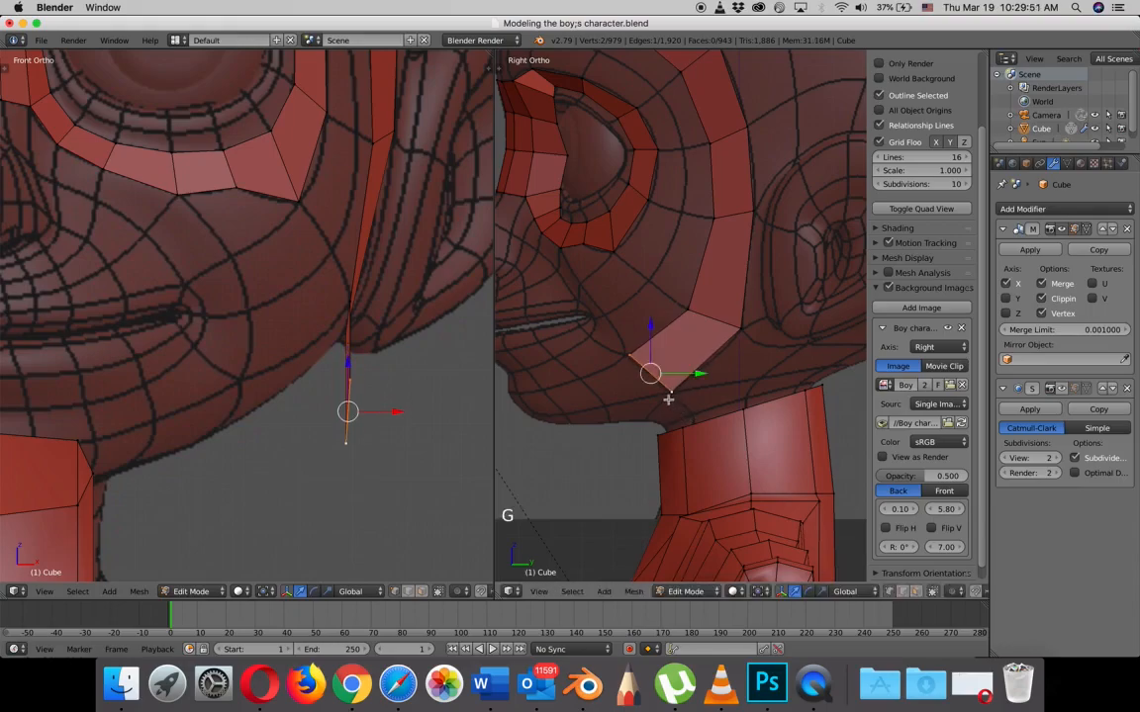
- Move the new jaw edge inward onto the jaw outline in the front view and adjust its upper vertex sideways
drag(399, 412, 239, 456)
right_click(236, 444)
right_click(240, 378)
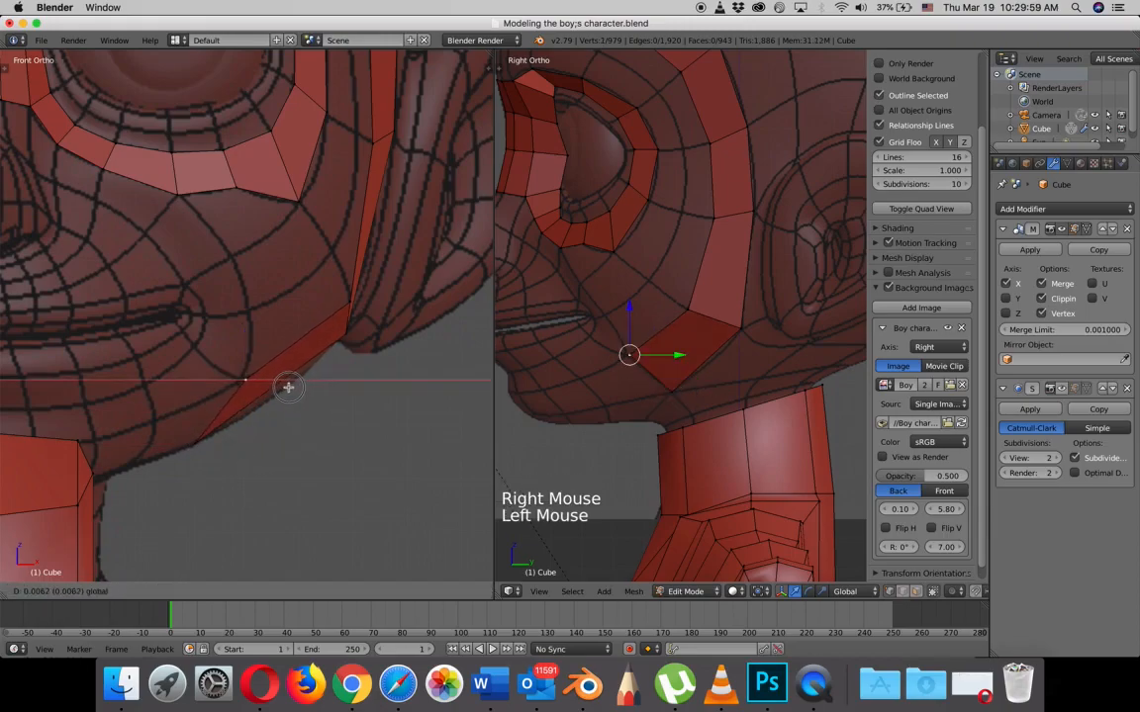
click(283, 386)
- Adjust both vertices of the previous jaw edge below the ear sideways in the front view
right_click(347, 335)
click(394, 331)
right_click(349, 300)
click(393, 303)
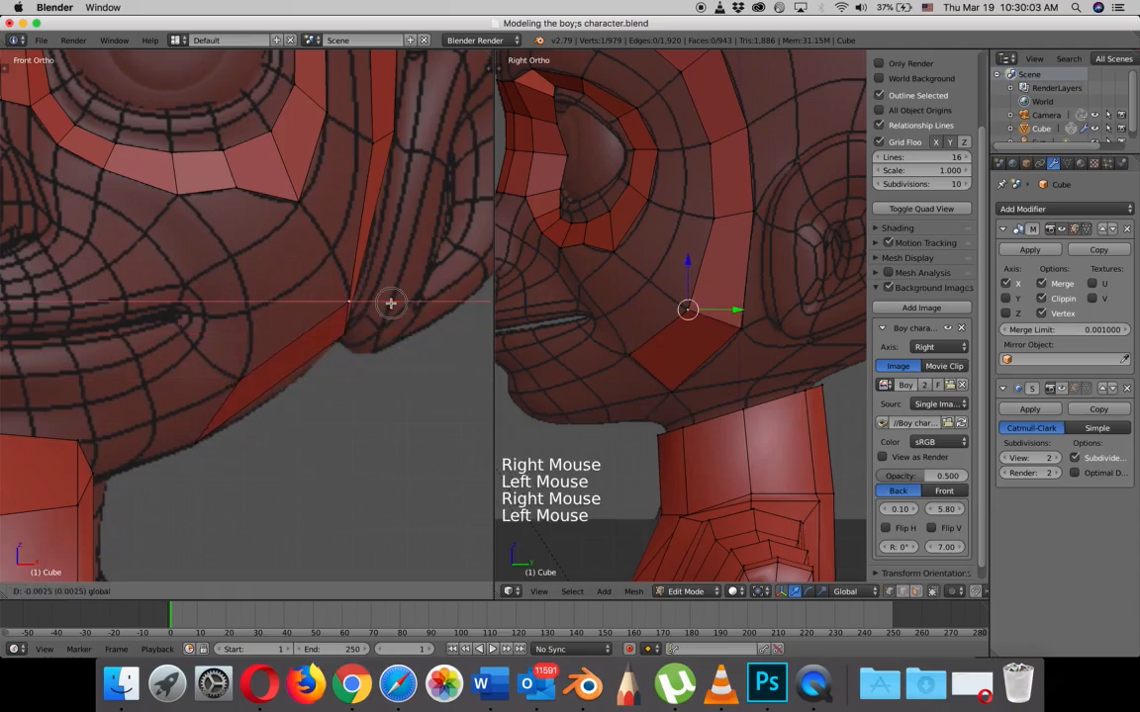
- Extrude the jaw edge forward toward the chin in the side view, scale it down and reposition it on the reference
shift+middle_drag(563, 373, 687, 272)
right_click(750, 264)
shift+right_click(710, 236)
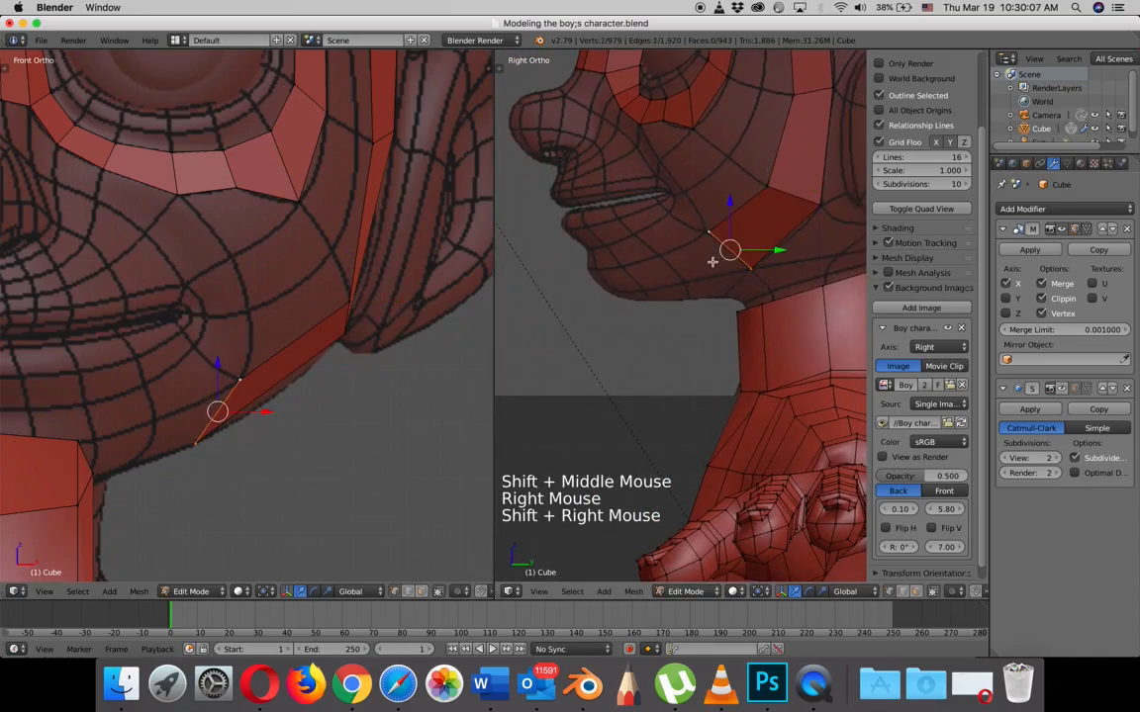
key(e)
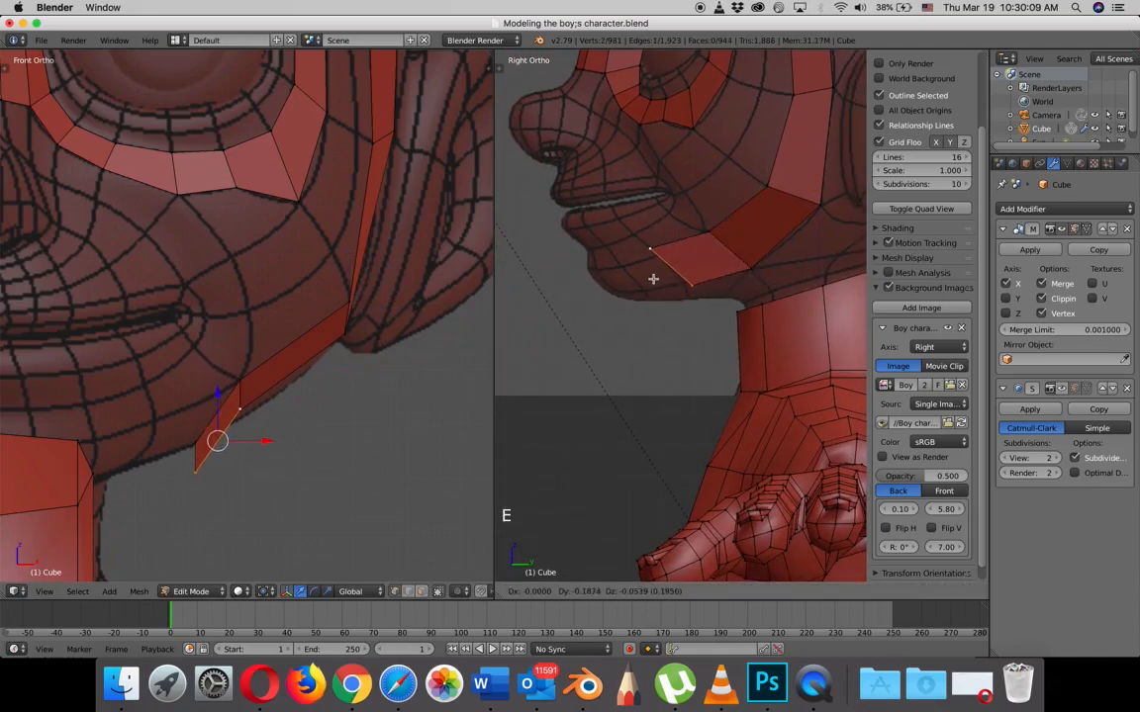
click(653, 279)
key(s)
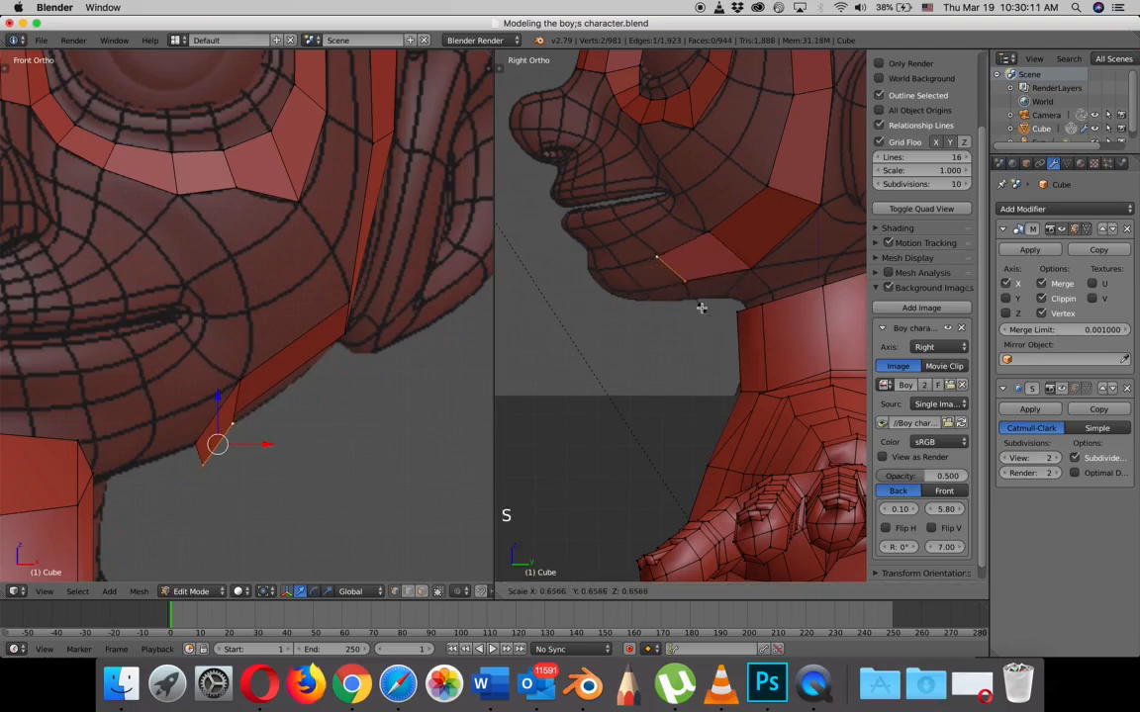
drag(720, 267, 730, 280)
- Move the new jaw edge inward in the front view and adjust its two vertices sideways onto the jaw outline
right_click(685, 281)
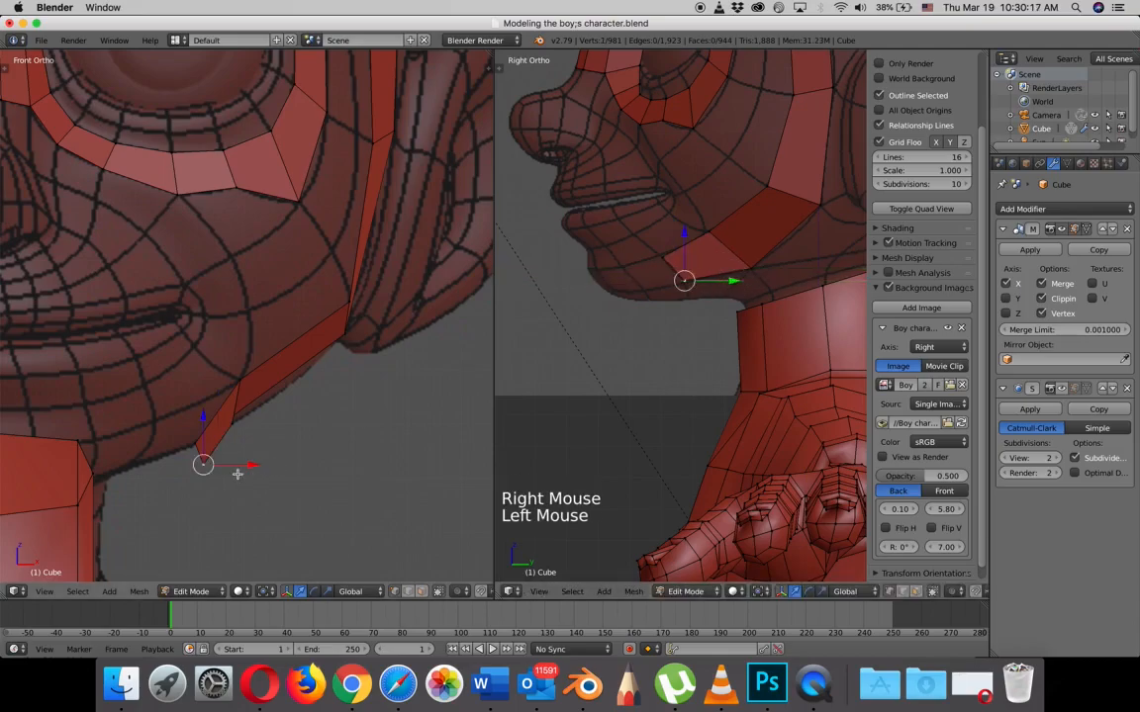
shift+right_click(226, 429)
drag(269, 444, 178, 466)
right_click(157, 428)
right_click(124, 466)
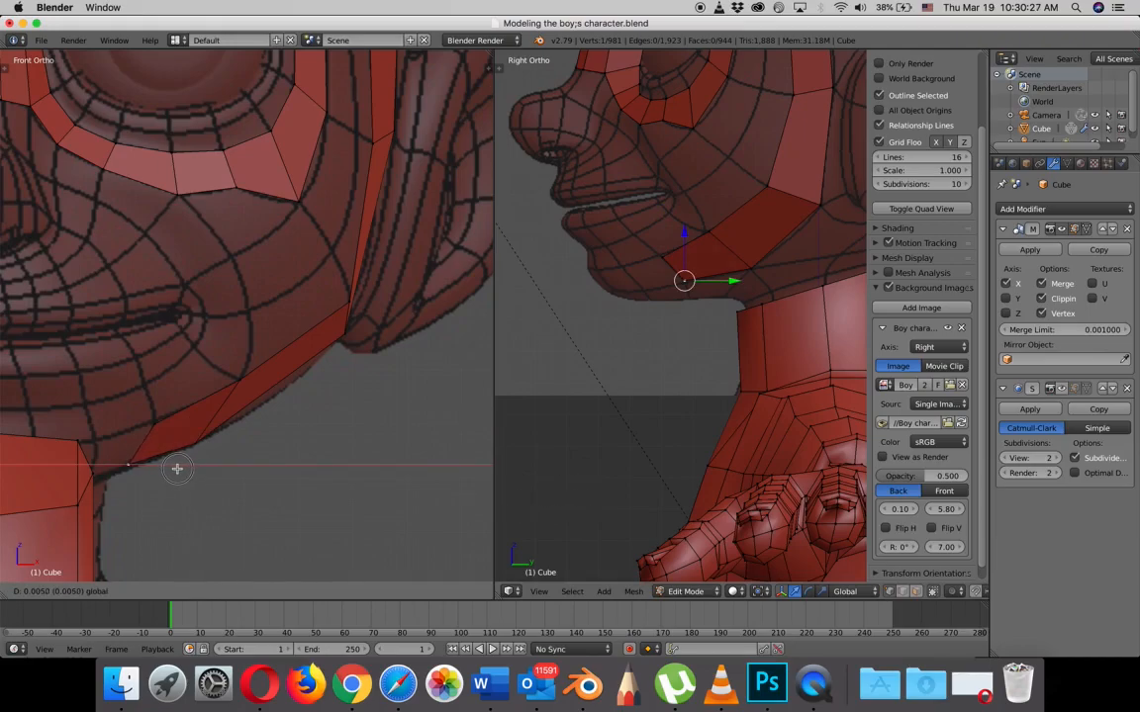
- Extrude the jaw edge forward once more in the side view, along the reference below the corner of the mouth
shift+middle_drag(623, 341, 751, 369)
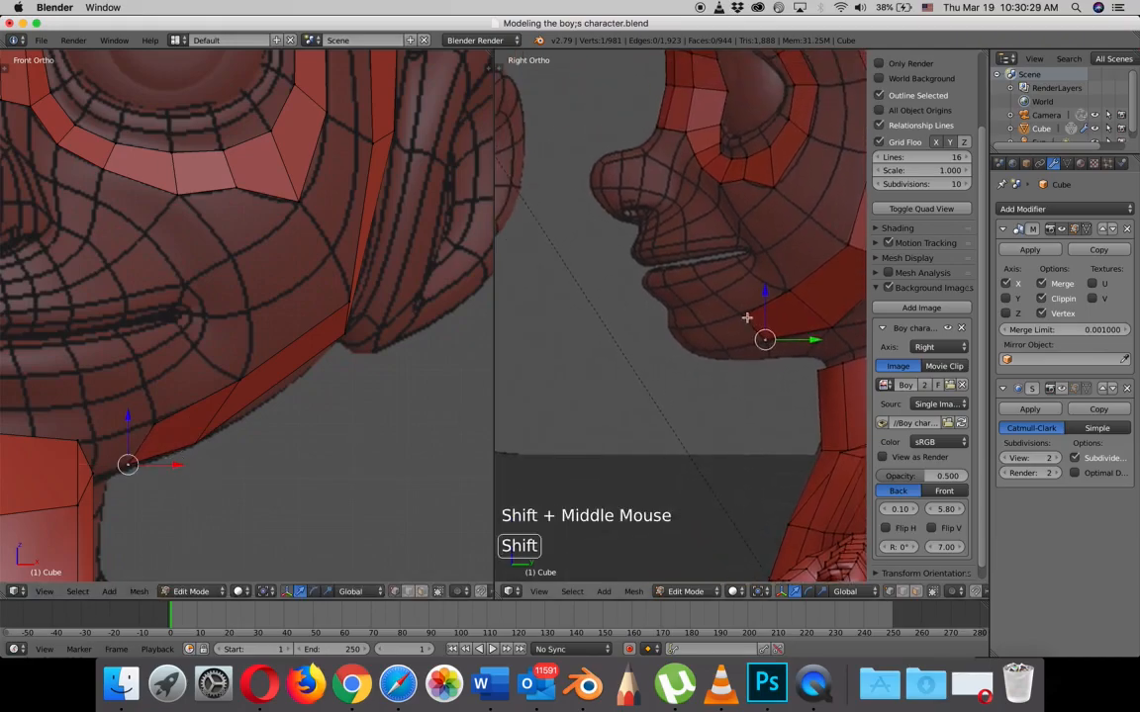
shift+right_click(746, 360)
key(e)
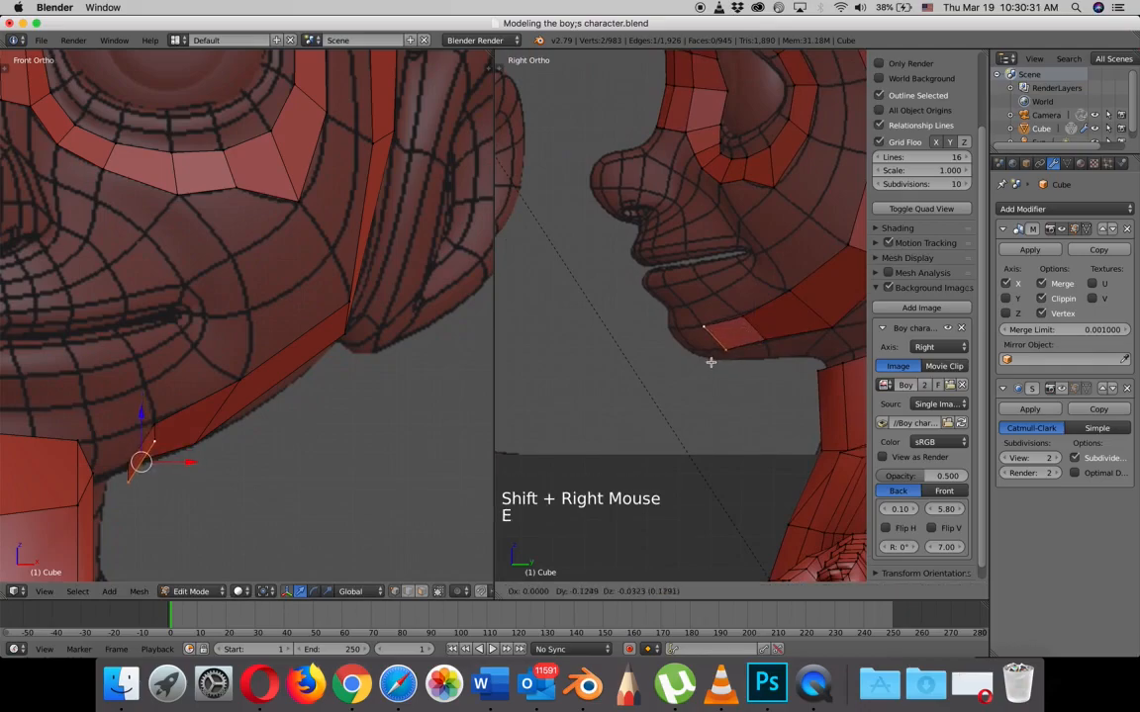
click(710, 362)
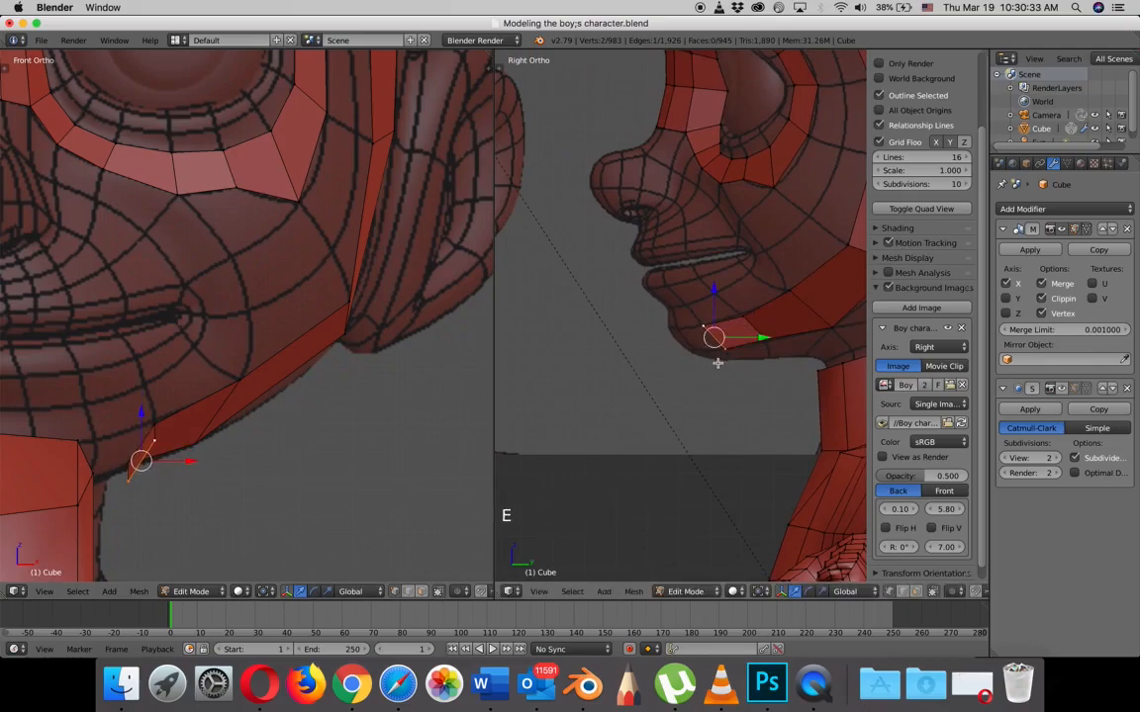
scroll(718, 363, up, 5)
shift+middle_drag(725, 356, 732, 385)
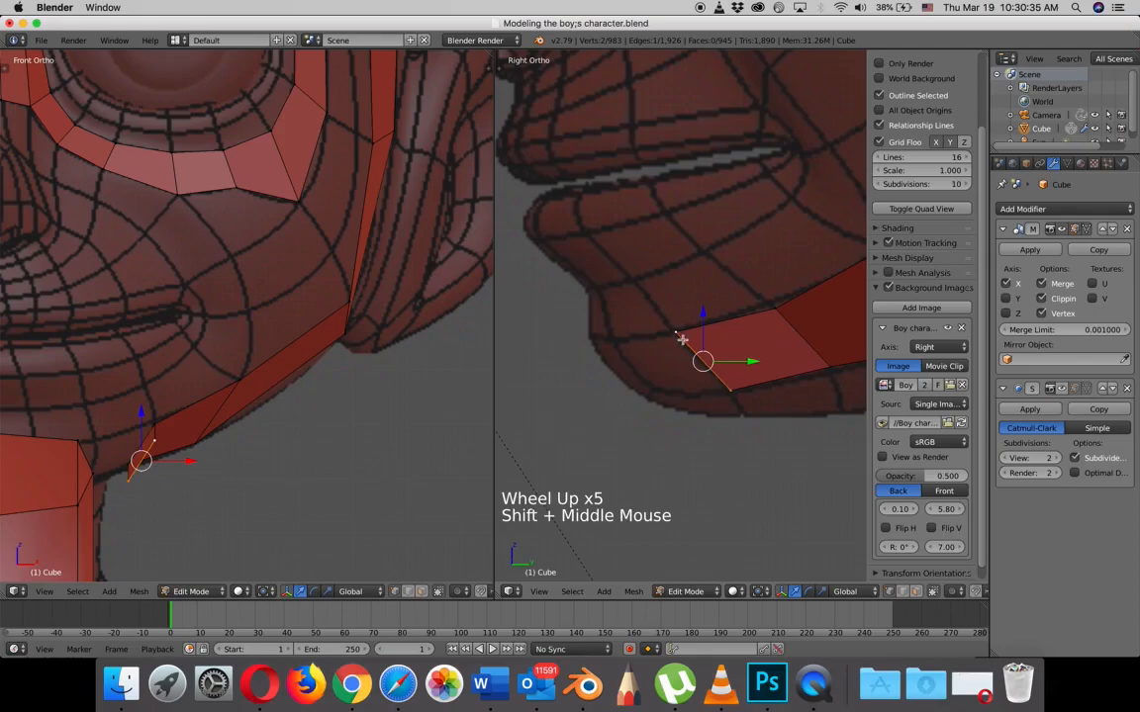
- Move the extruded edge inward in the front view, switch that view to wireframe and align both vertices with the reference
shift+middle_drag(276, 441, 450, 290)
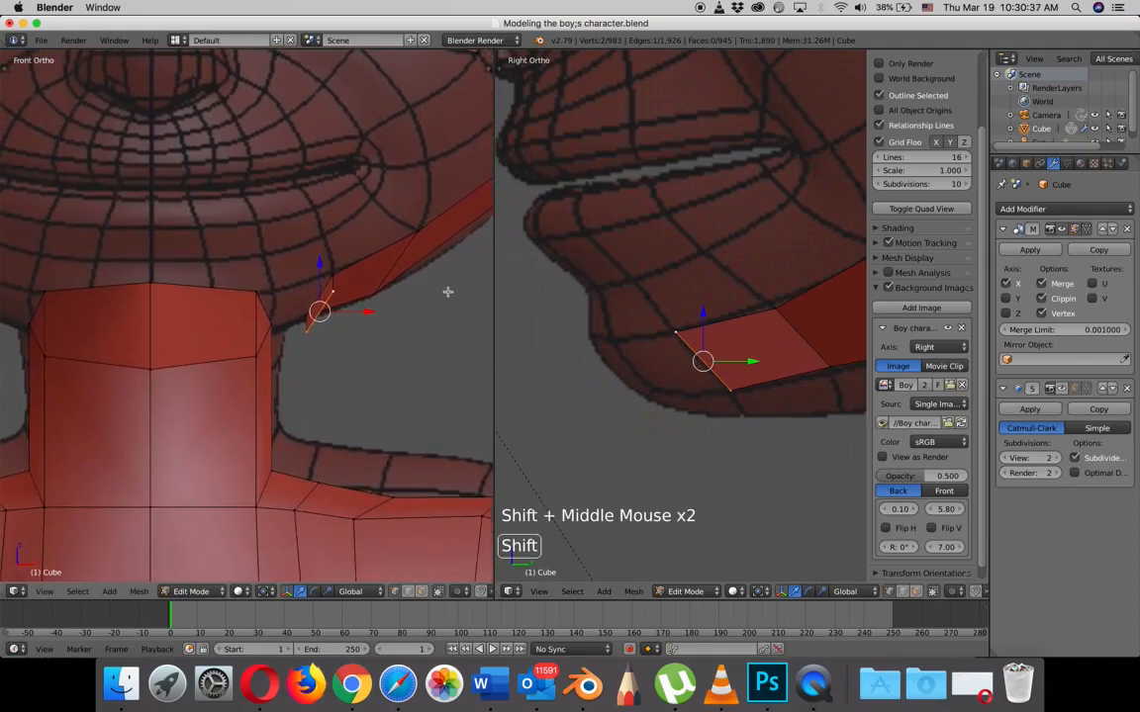
drag(370, 311, 307, 330)
key(z)
right_click(278, 293)
right_click(247, 332)
- Extrude the edge forward to the front of the chin in the side view
shift+right_click(674, 335)
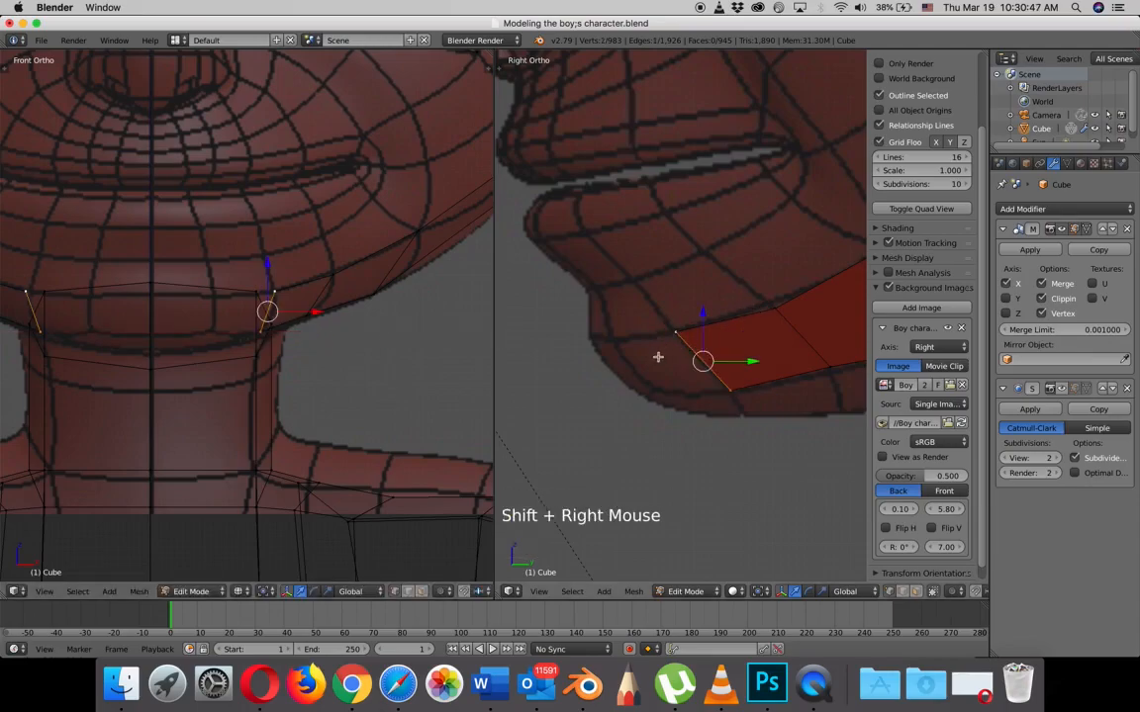
key(e)
click(594, 362)
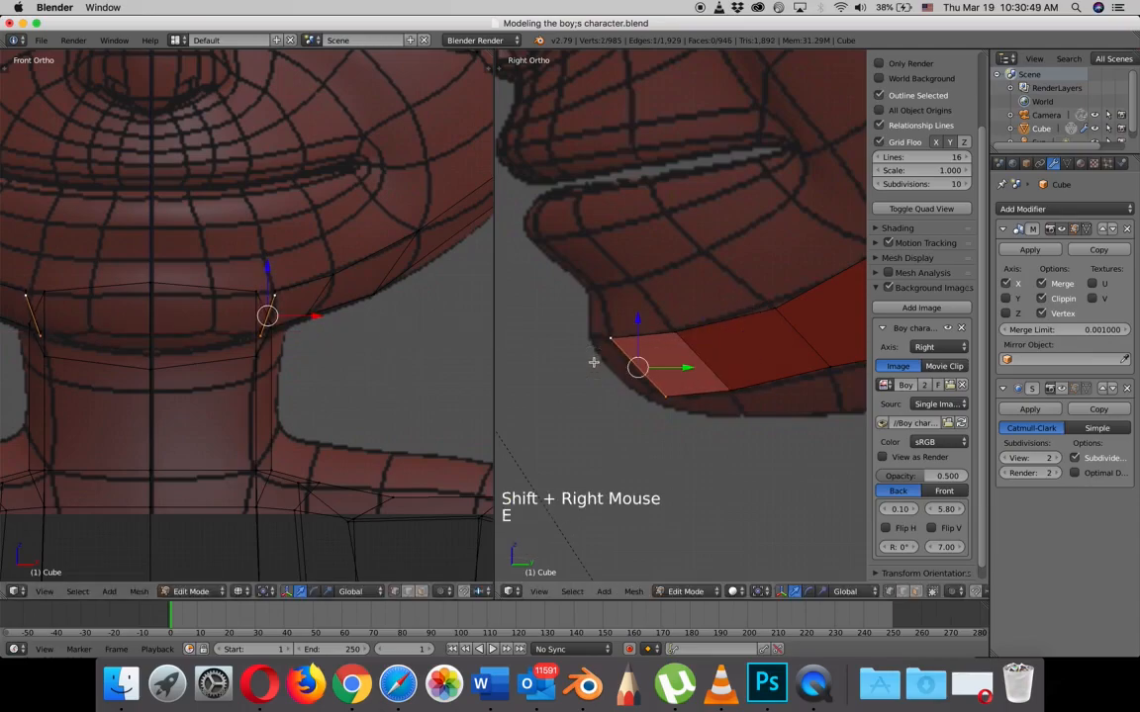
- Move the chin edge inward in the front view, adjust its vertices vertically and shift the lower one forward in the side view
drag(313, 315, 262, 295)
right_click(220, 297)
drag(217, 239, 217, 242)
right_click(210, 337)
drag(209, 287, 209, 285)
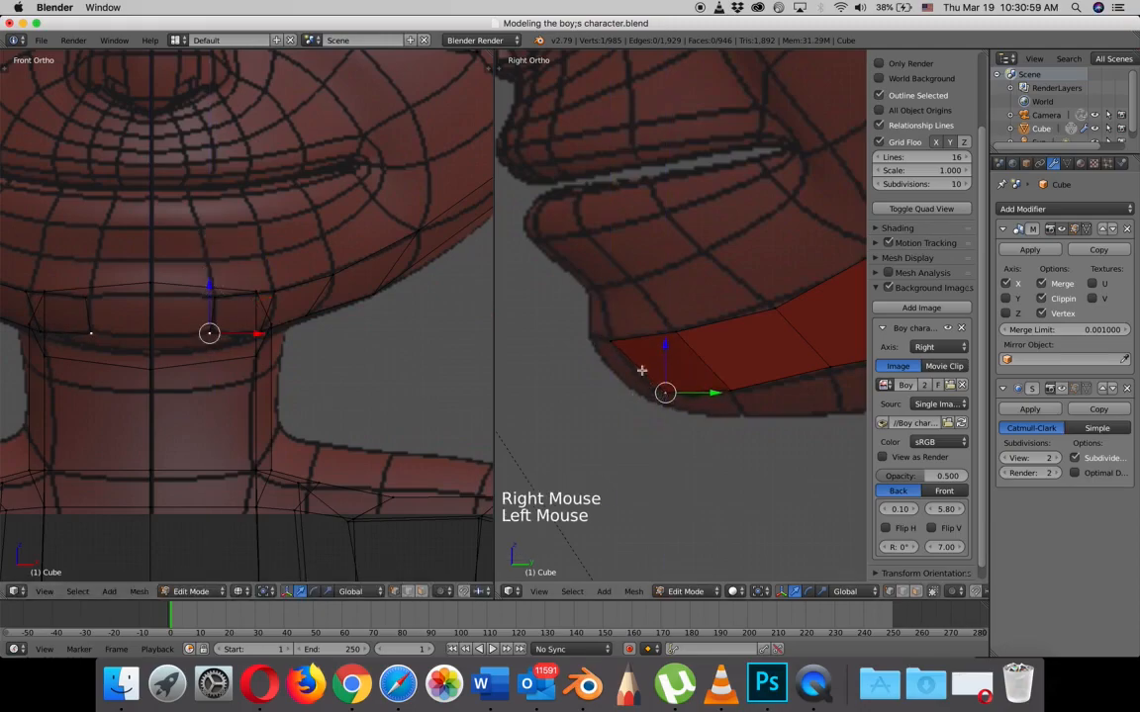
right_click(612, 343)
right_click(664, 395)
drag(713, 395, 656, 389)
- Extrude the chin edge to the mirror centre line in the front view and shift it forward in the side view
shift+right_click(611, 340)
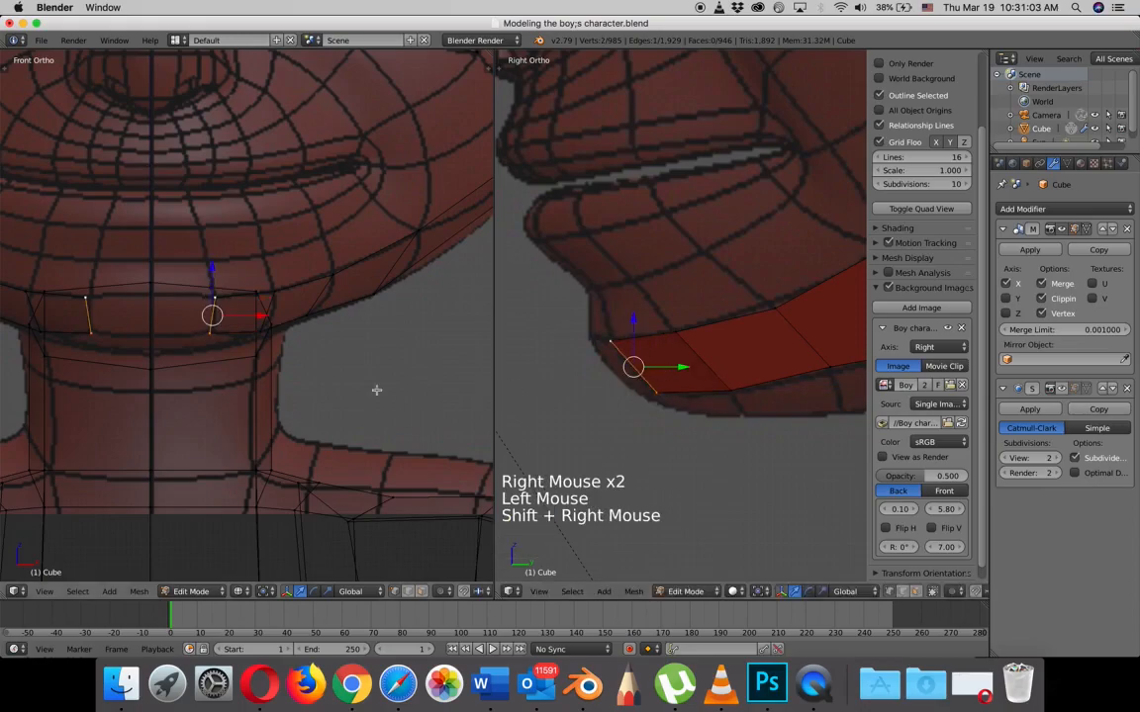
key(e)
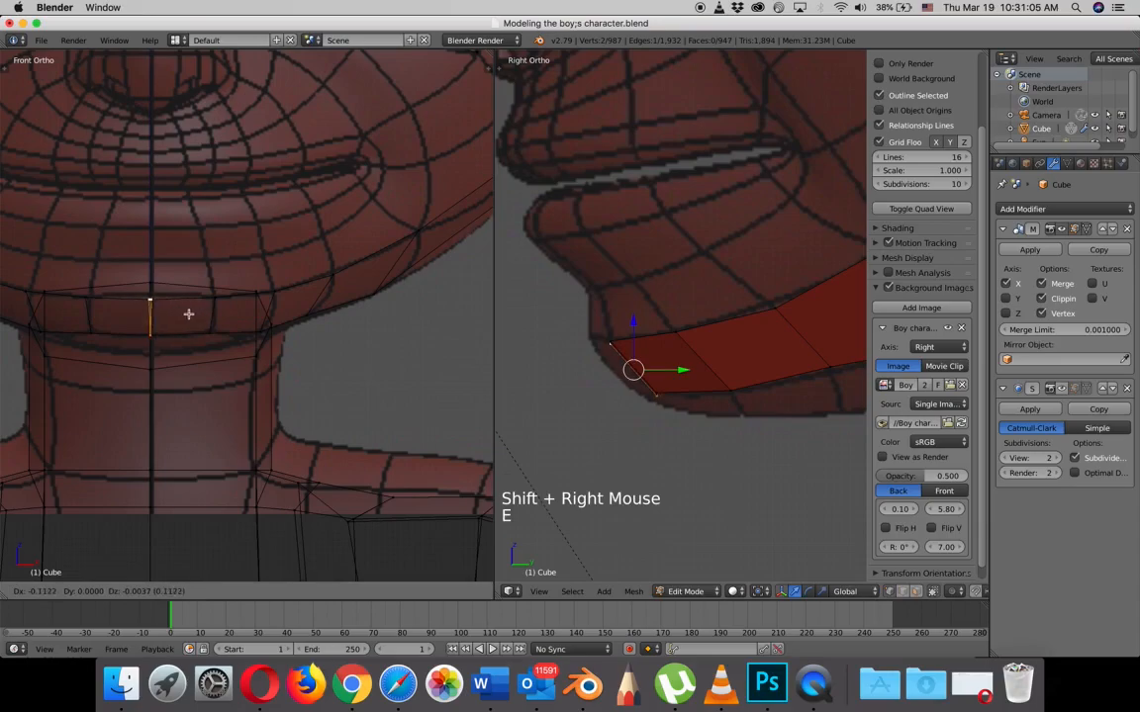
click(180, 312)
drag(676, 368, 652, 368)
- Examine the completed face strip from several angles and compare it with the head in the front reference
scroll(611, 389, down, 7)
shift+middle_drag(623, 382, 633, 455)
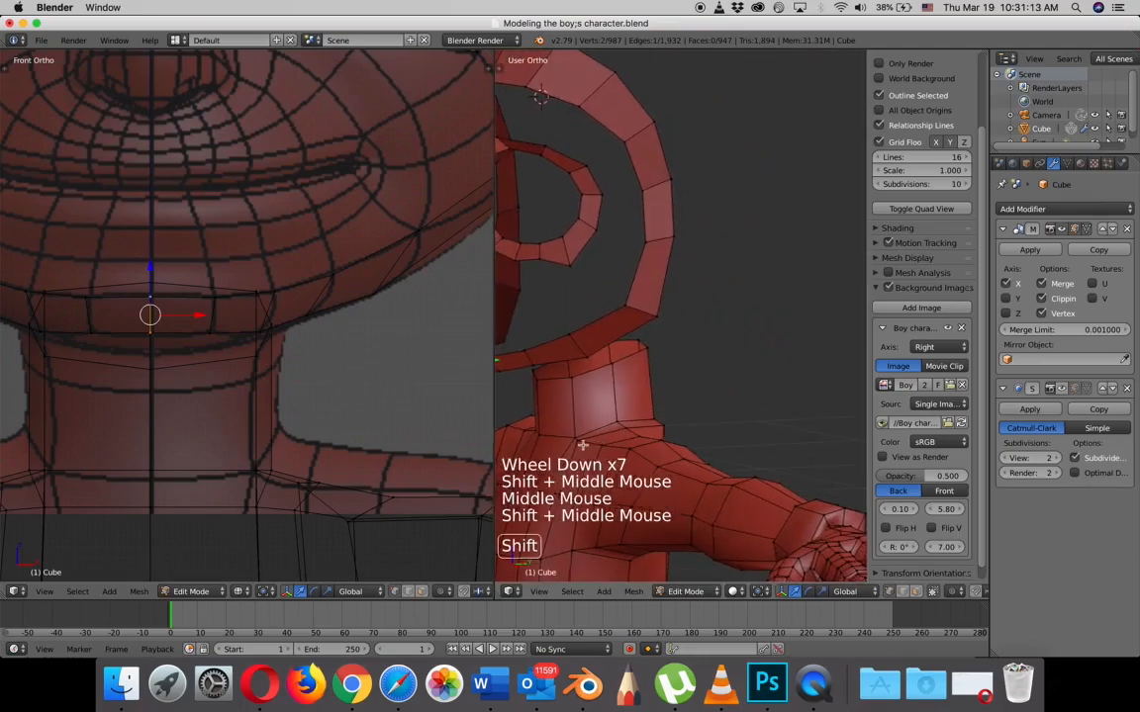
shift+middle_drag(752, 499, 726, 482)
scroll(722, 483, down, 3)
middle_drag(667, 415, 705, 420)
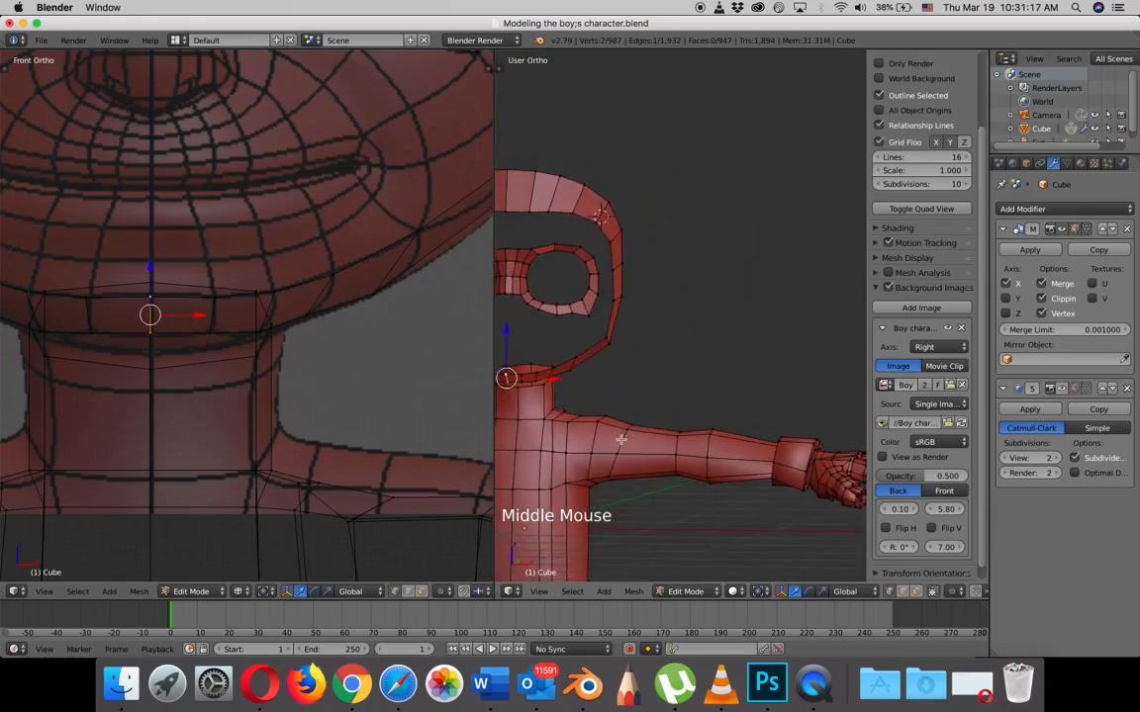
scroll(604, 438, down, 3)
shift+middle_drag(604, 438, 763, 437)
scroll(651, 440, up, 4)
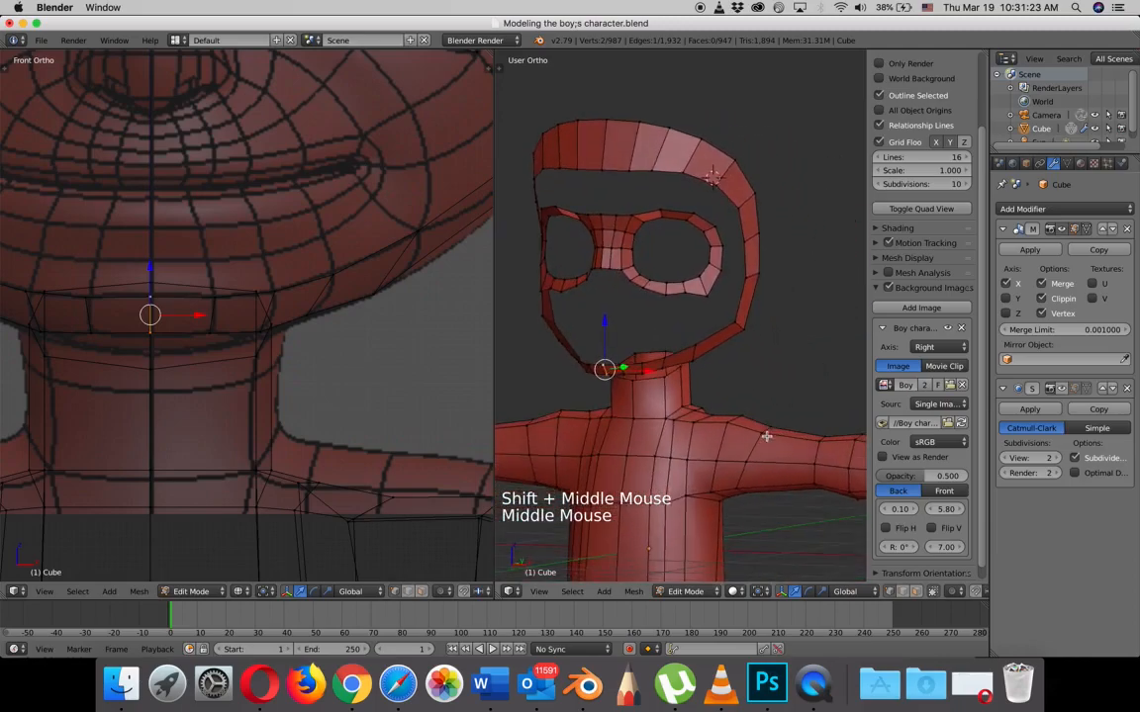
scroll(703, 371, up, 4)
scroll(701, 370, down, 4)
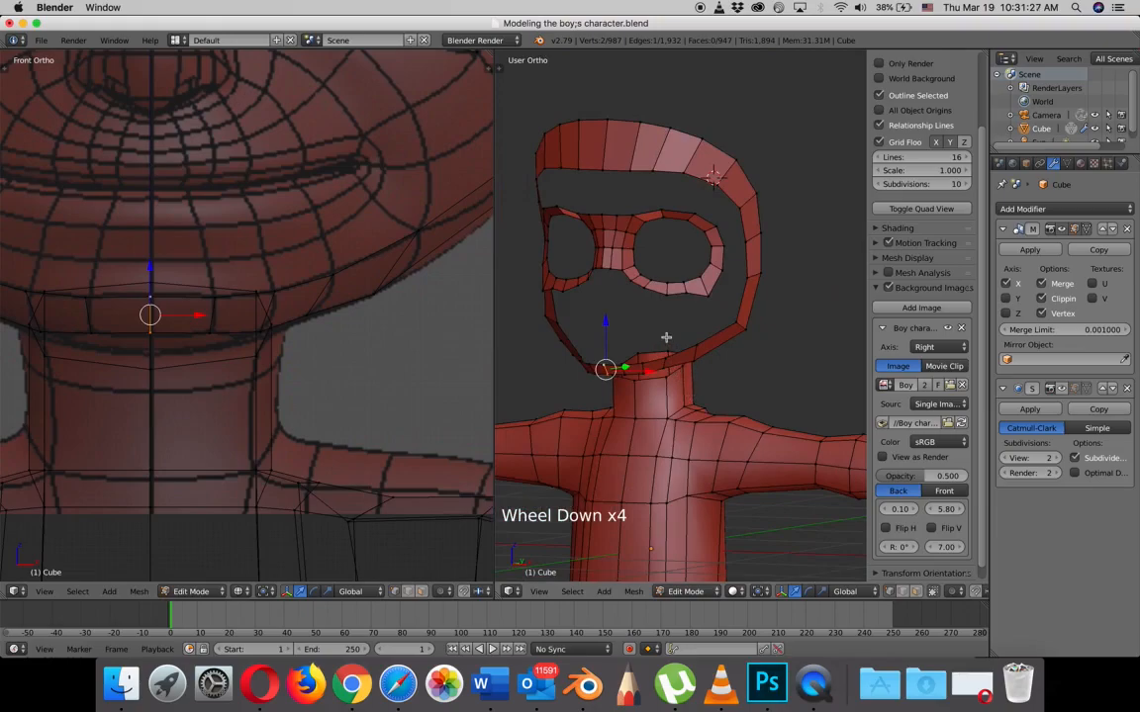
scroll(325, 343, down, 3)
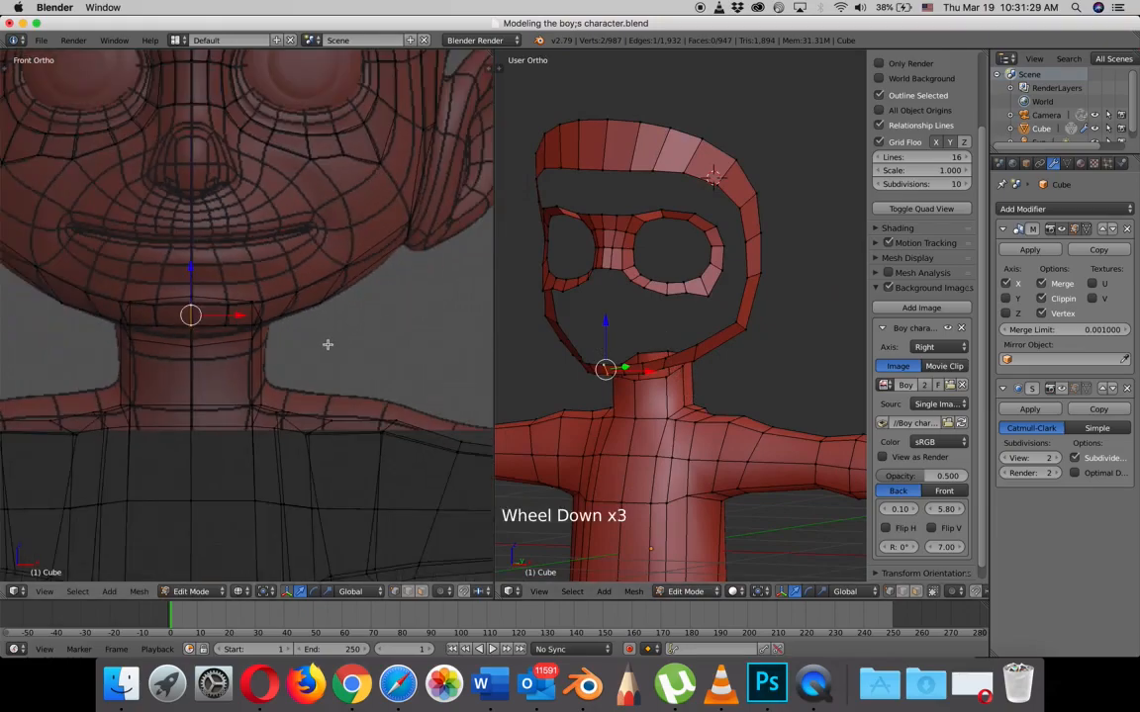
shift+middle_drag(311, 230, 326, 369)
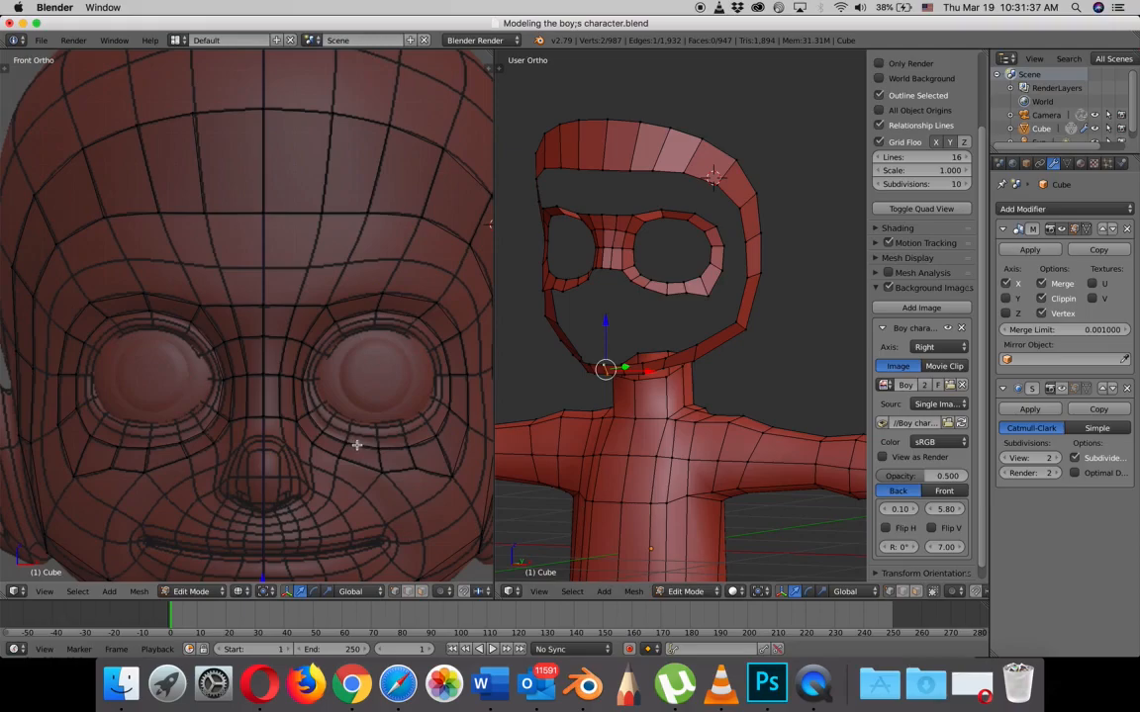
scroll(357, 444, down, 2)
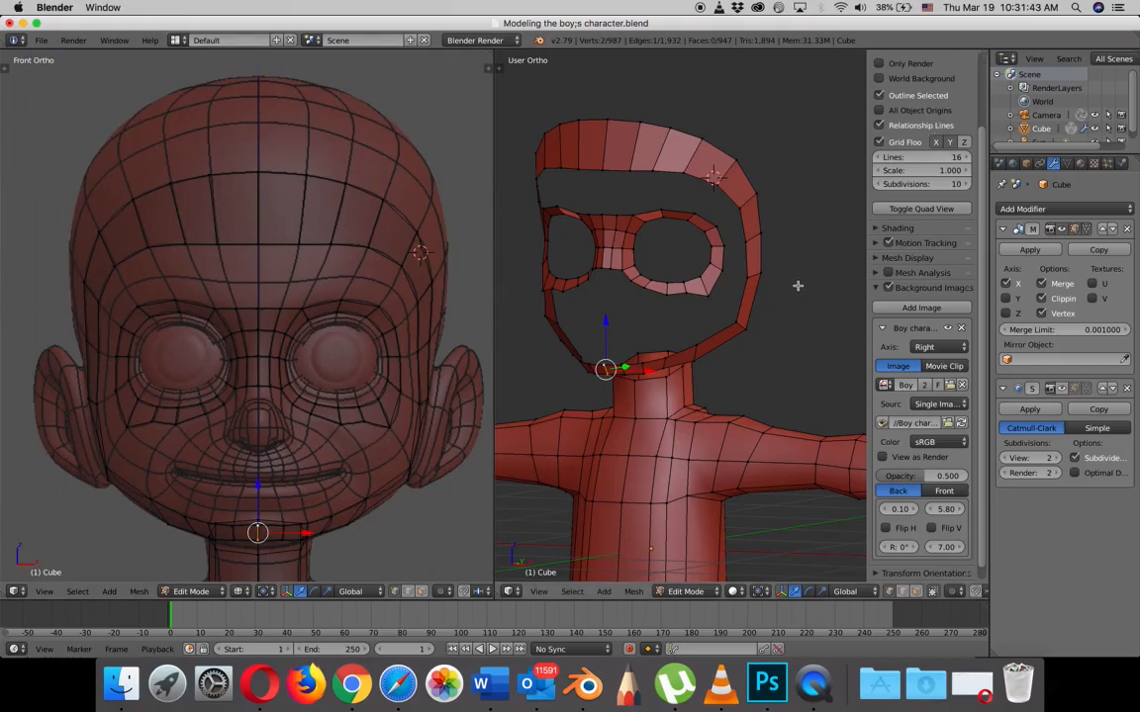
- Split the side viewport into two and show the properties sidebar in the new viewport
key(n)
drag(984, 55, 566, 99)
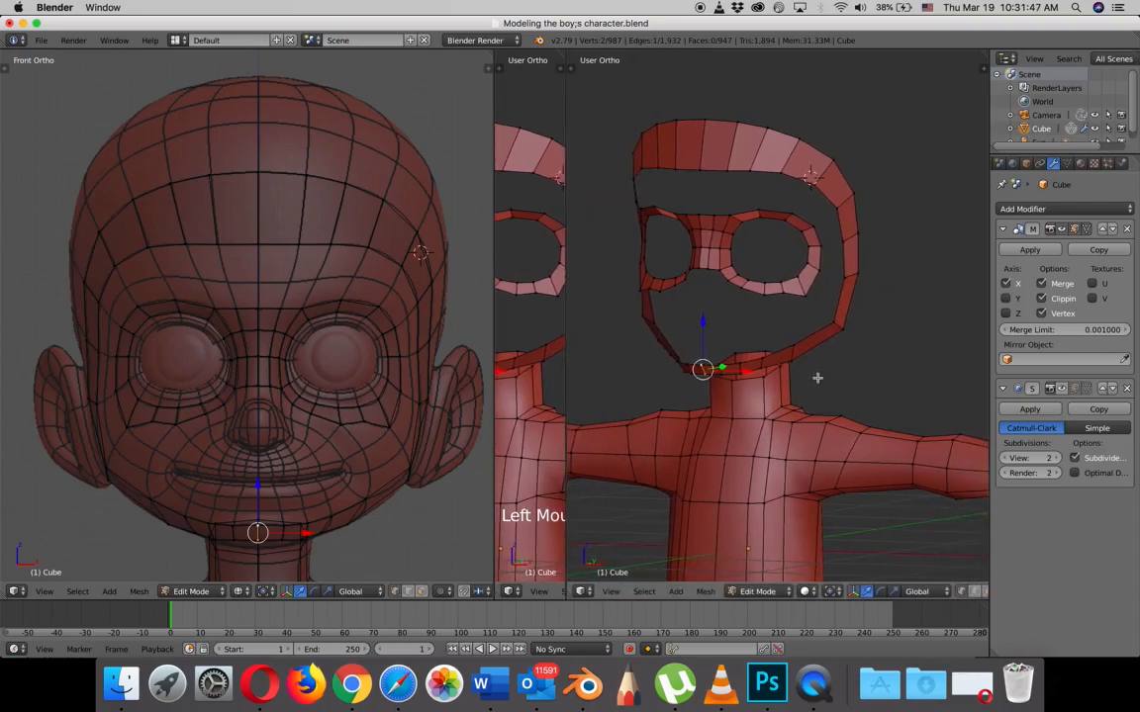
key(n)
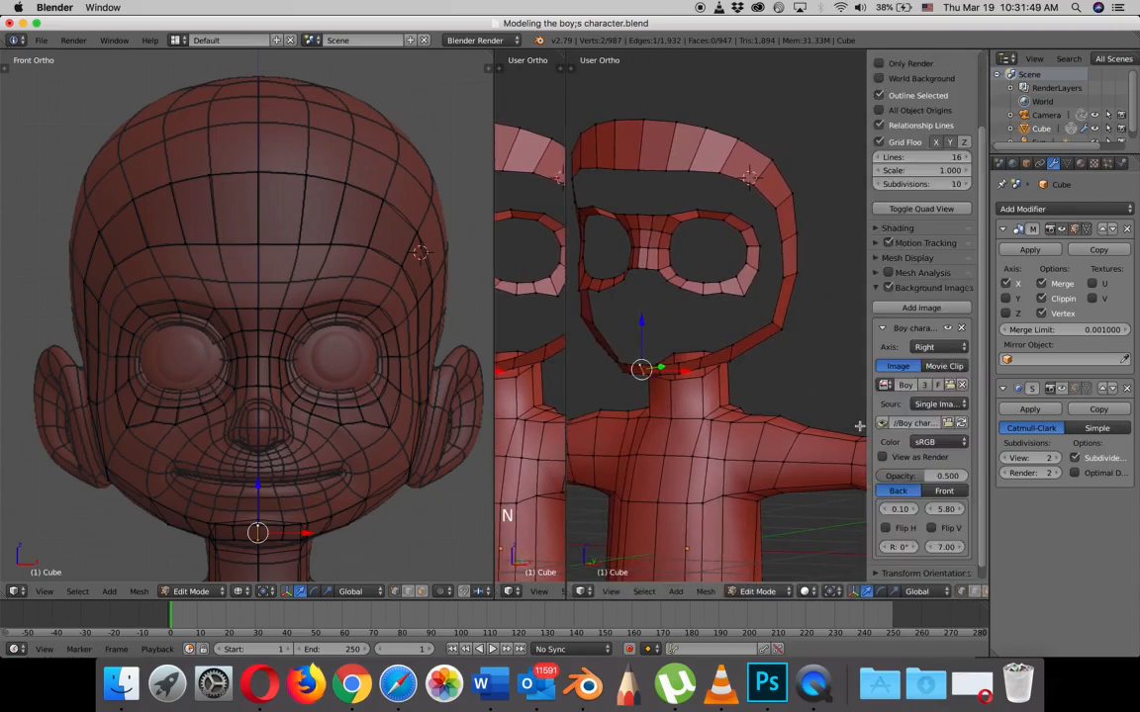
- Add a second background image to the new viewport and assign Boy character head topology .jpeg to it
click(922, 309)
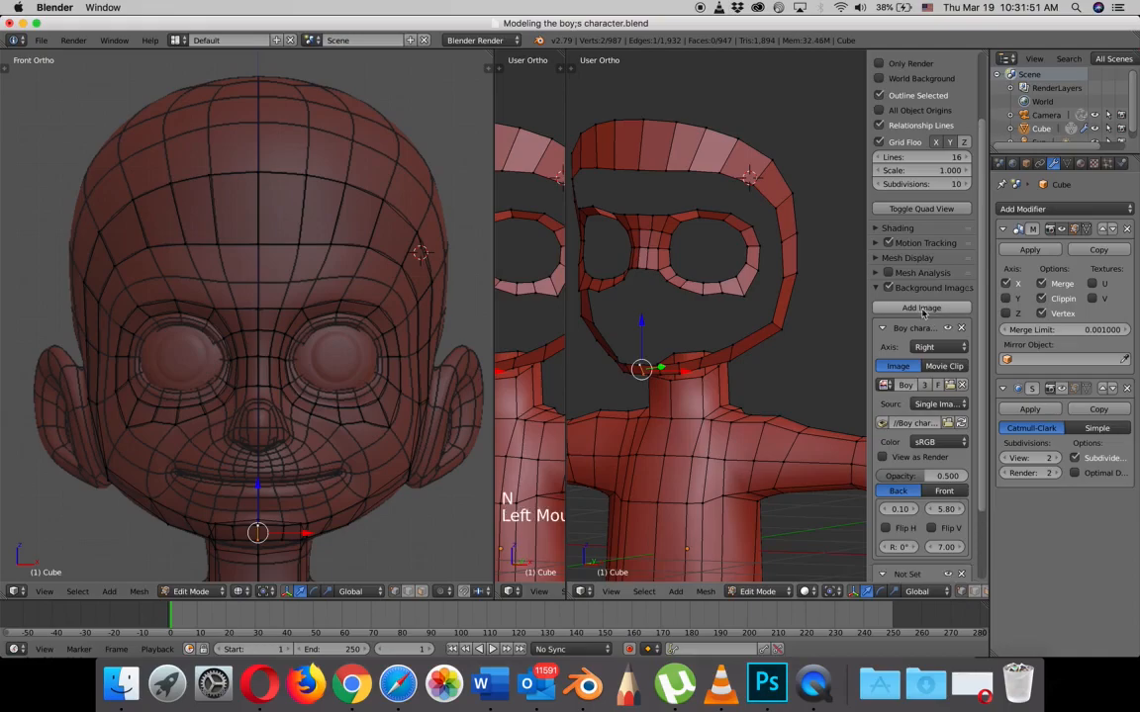
scroll(921, 425, down, 3)
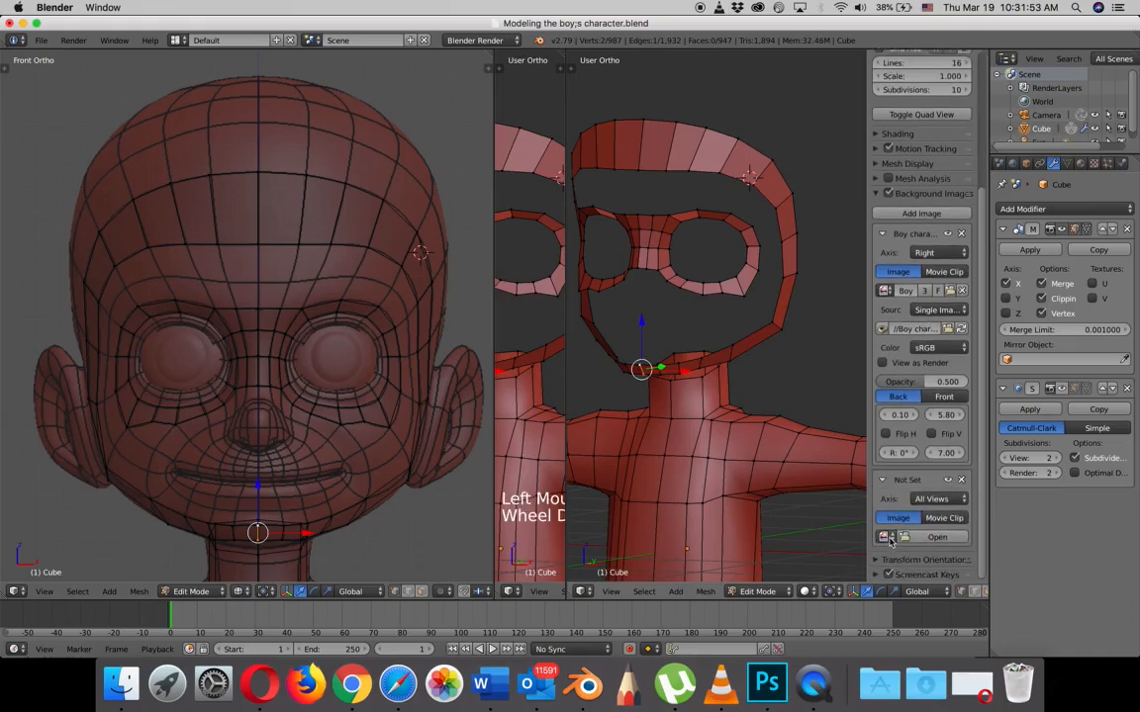
click(890, 540)
click(890, 431)
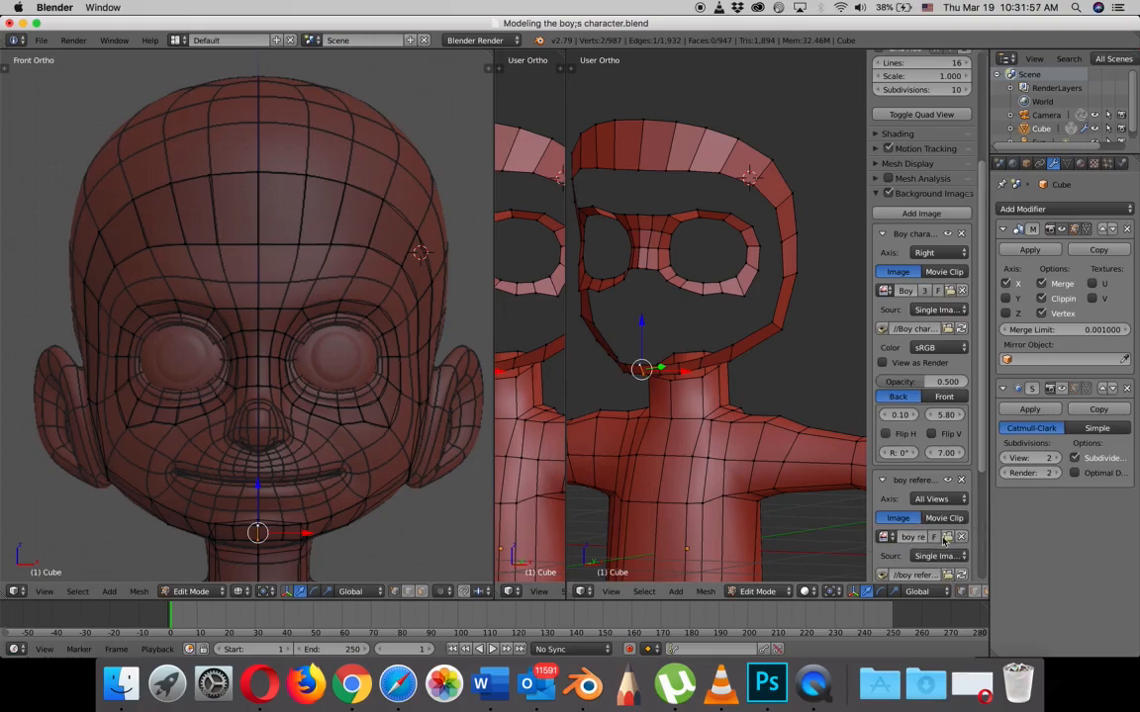
scroll(902, 552, down, 2)
scroll(902, 554, down, 1)
click(884, 469)
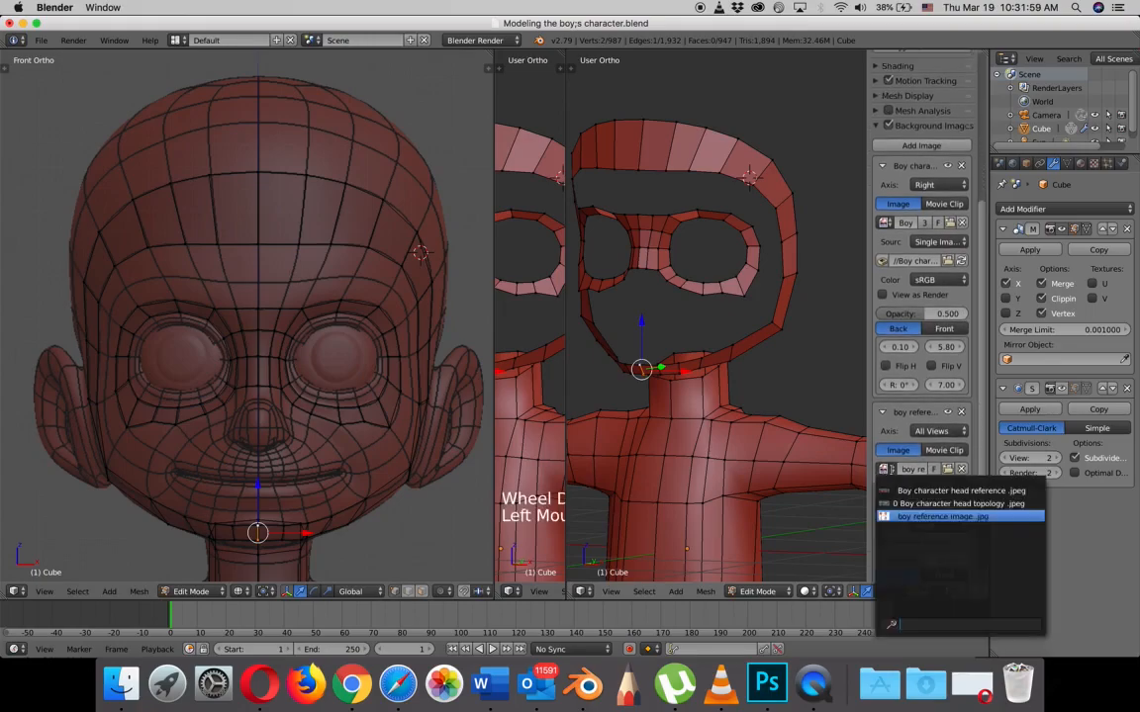
click(898, 505)
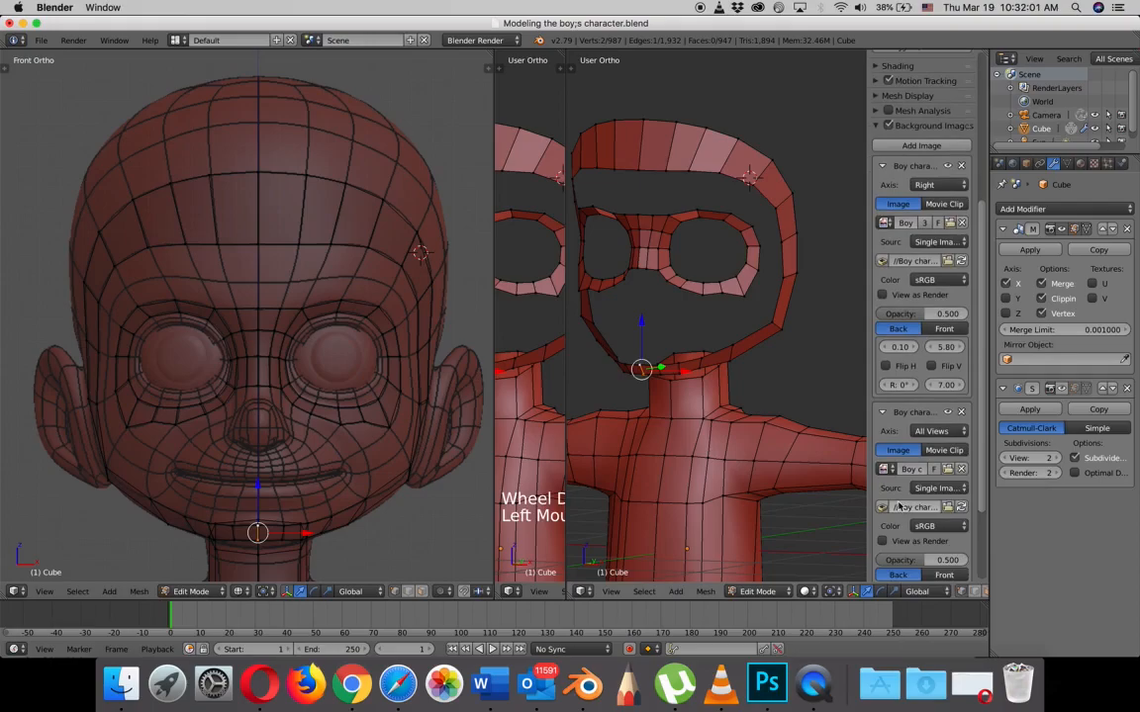
- Set the new viewport to the right orthographic view and hide its original right-axis background image
key(KP_6)
key(KP_3)
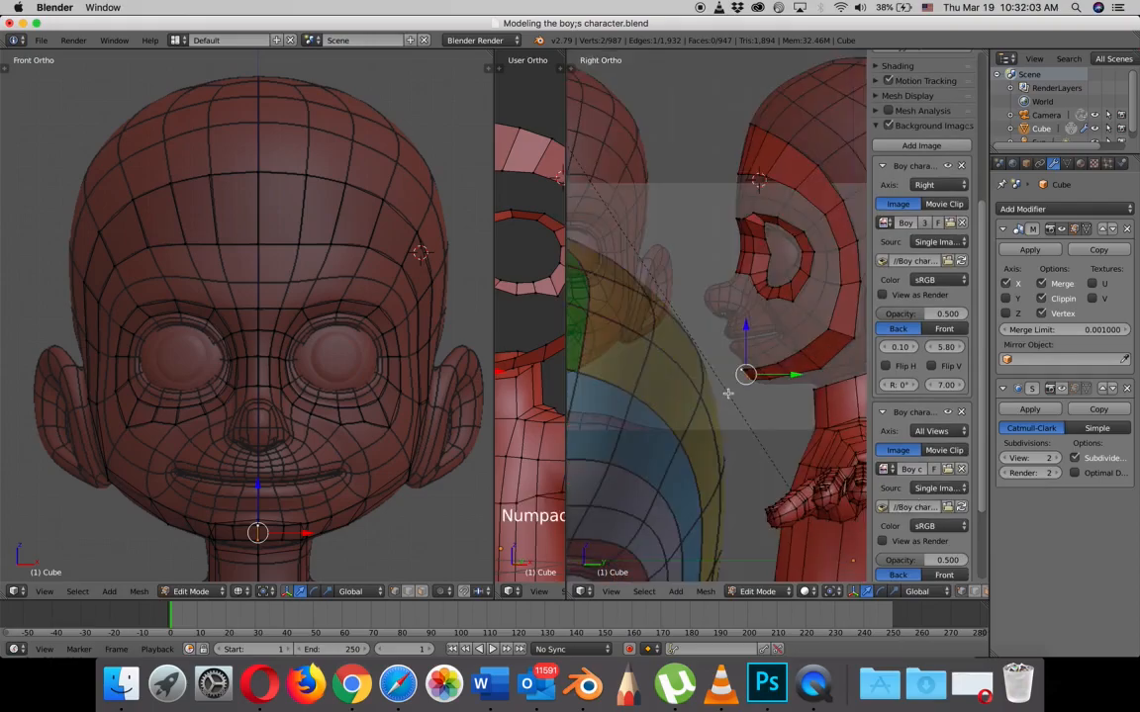
scroll(656, 356, down, 4)
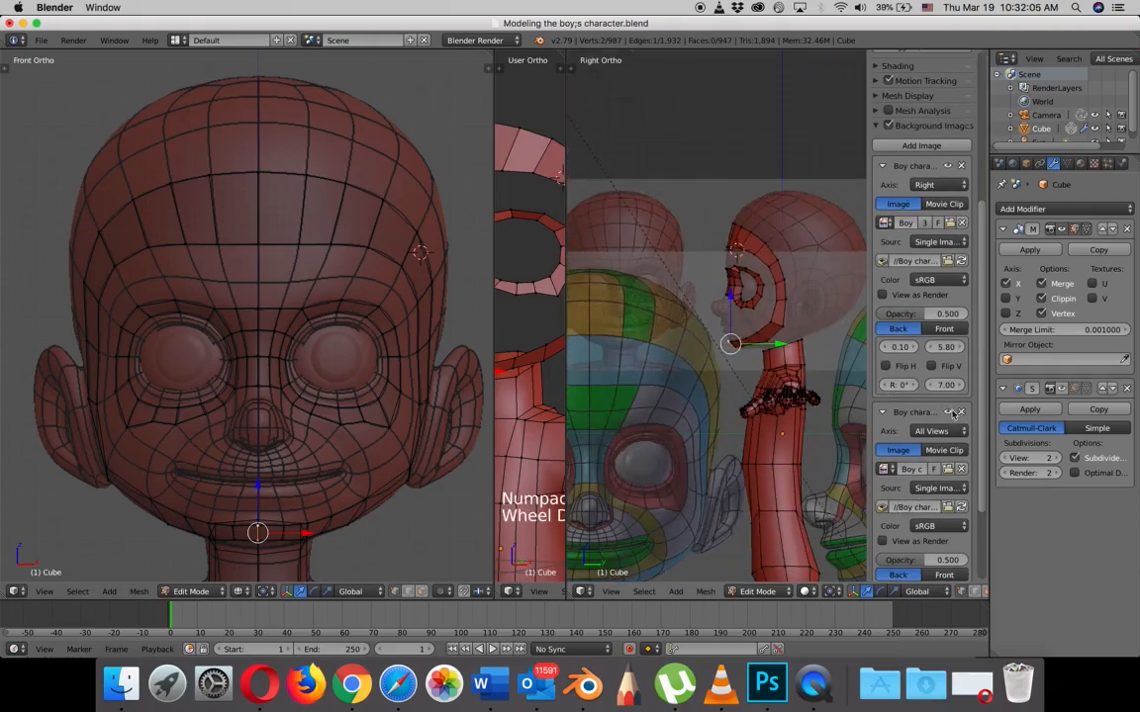
click(950, 412)
click(949, 413)
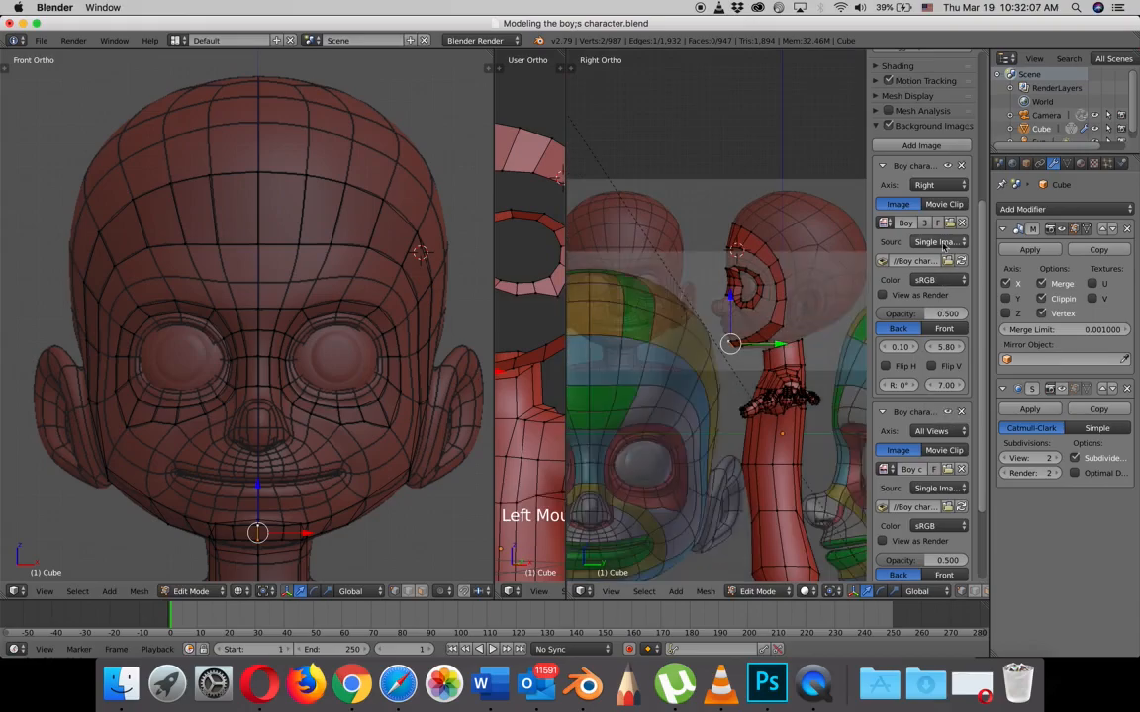
click(948, 167)
- Frame the front-facing head of the colour-coded topology image in the new viewport and widen that viewport slightly
scroll(732, 413, down, 2)
shift+middle_drag(699, 418, 779, 358)
scroll(769, 316, up, 5)
shift+scroll(759, 335, down, 1)
scroll(759, 337, down, 2)
drag(566, 345, 534, 350)
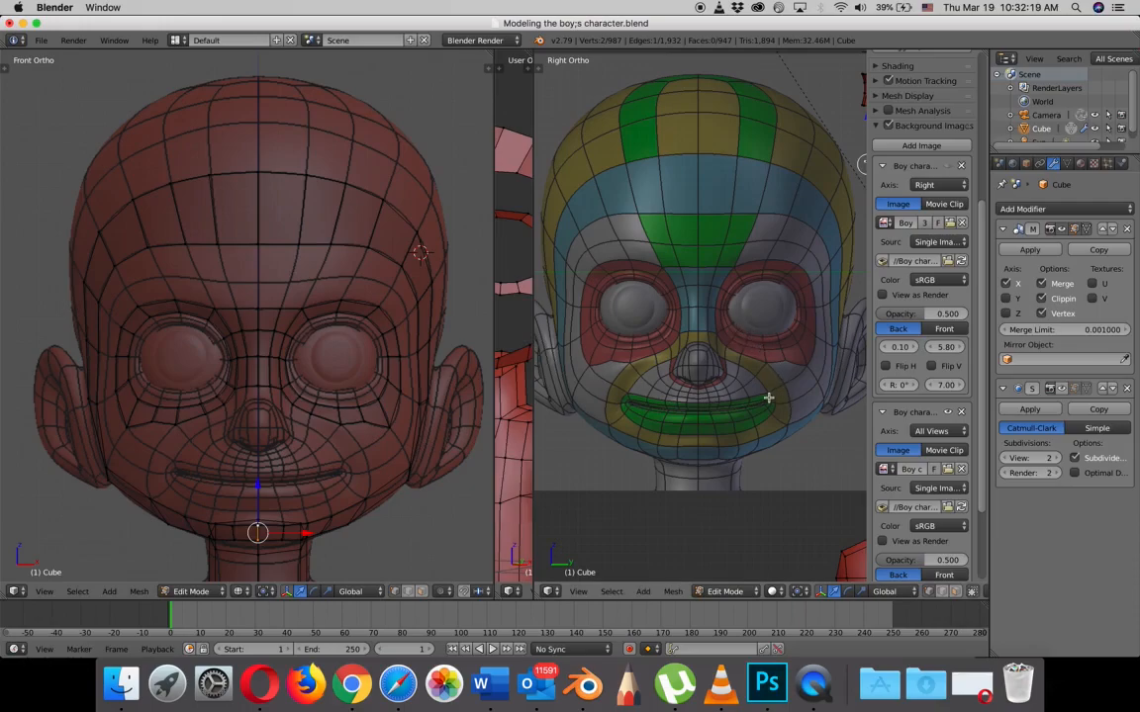
- Set the topology background image's vertical offset to about 12.6 and frame its front-facing head in the viewport
scroll(768, 398, down, 3)
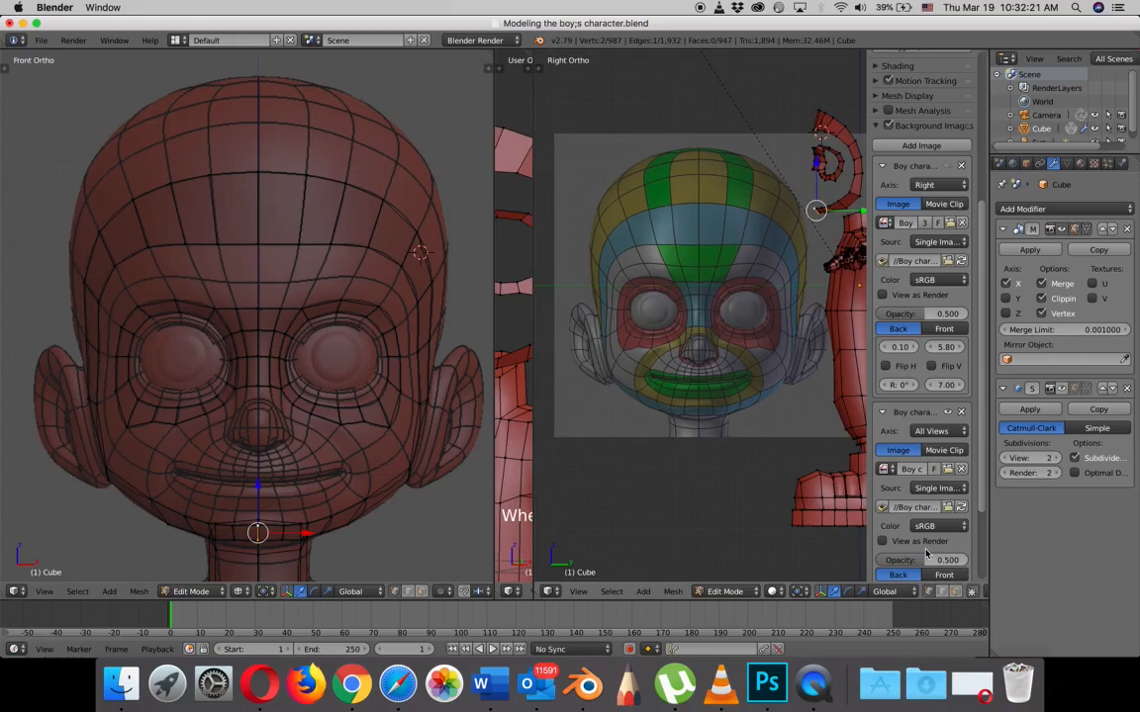
scroll(945, 561, down, 4)
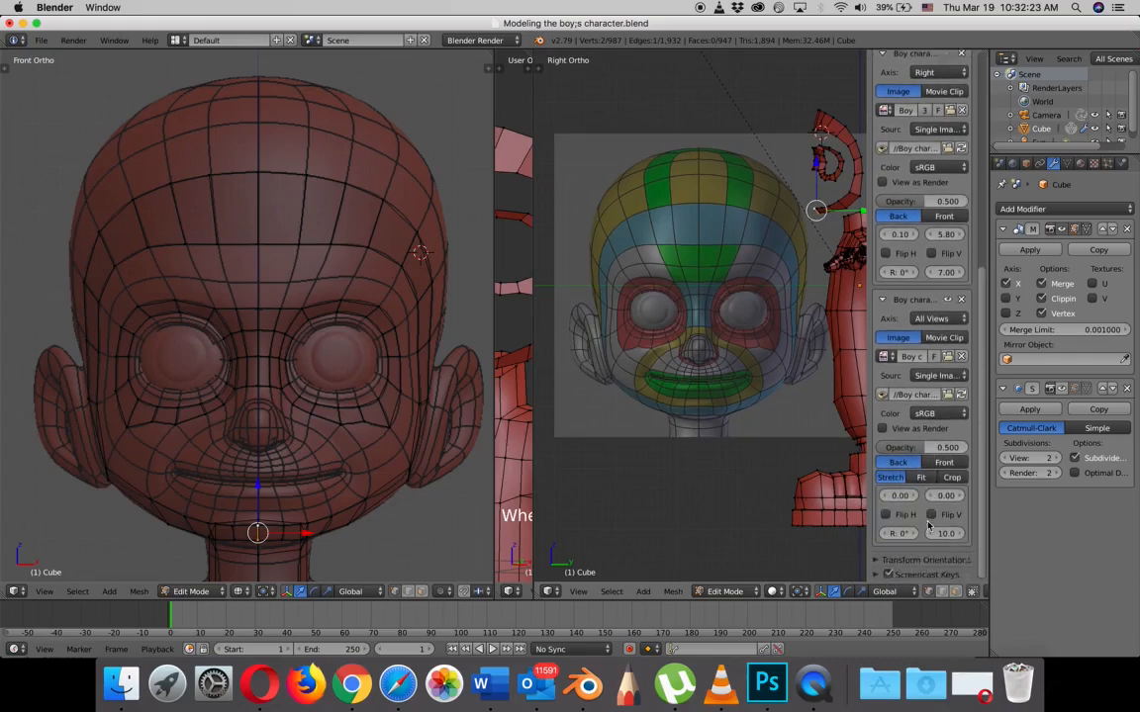
drag(939, 496, 938, 498)
shift+middle_drag(751, 222, 746, 557)
shift+middle_drag(721, 323, 726, 362)
scroll(728, 366, up, 2)
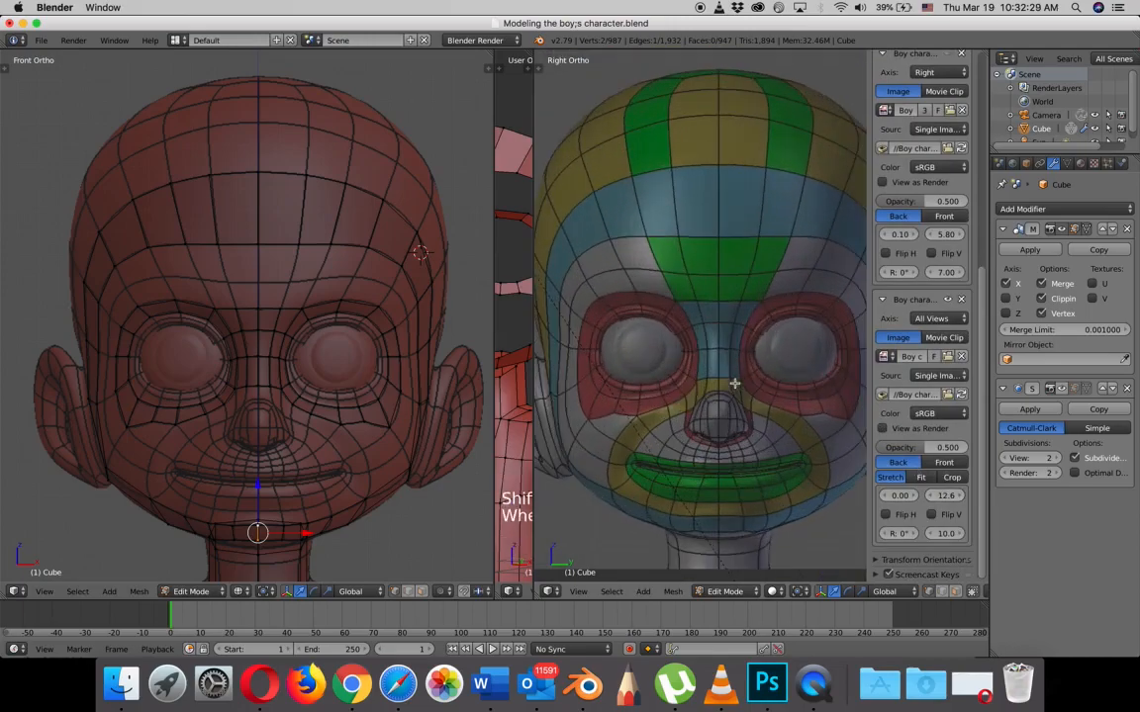
scroll(762, 393, up, 1)
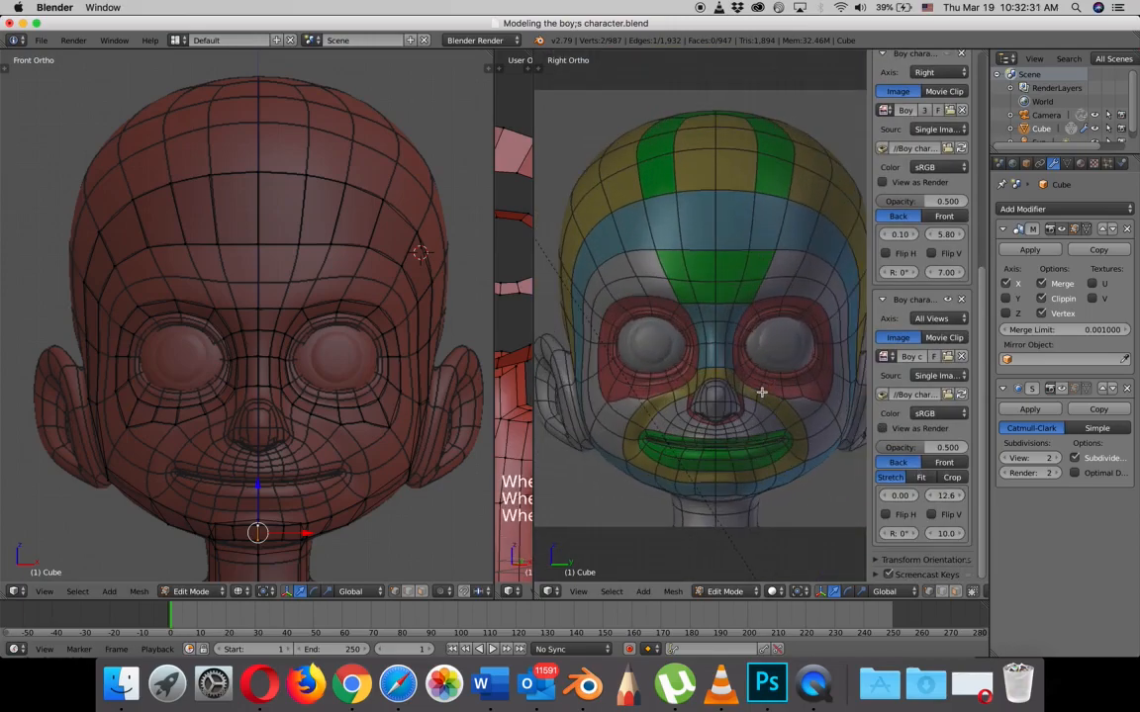
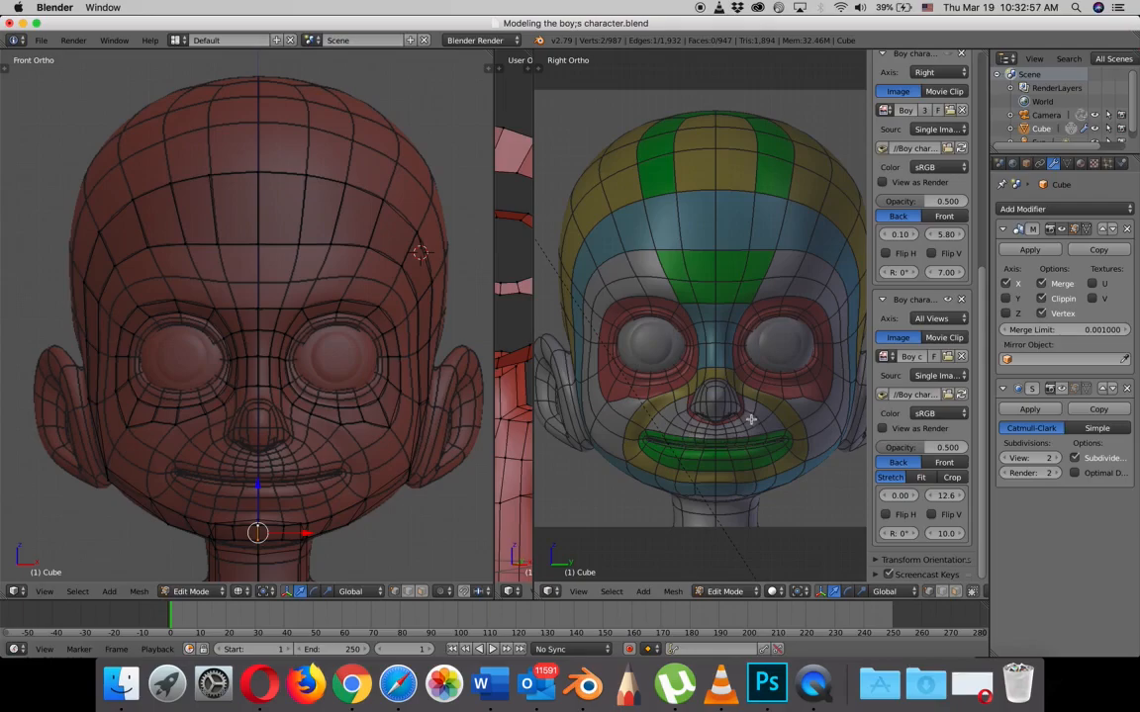
- Examine the face loops around the nose, mouth and side of the head in the colour-coded topology image from the front orthographic view
scroll(750, 421, up, 3)
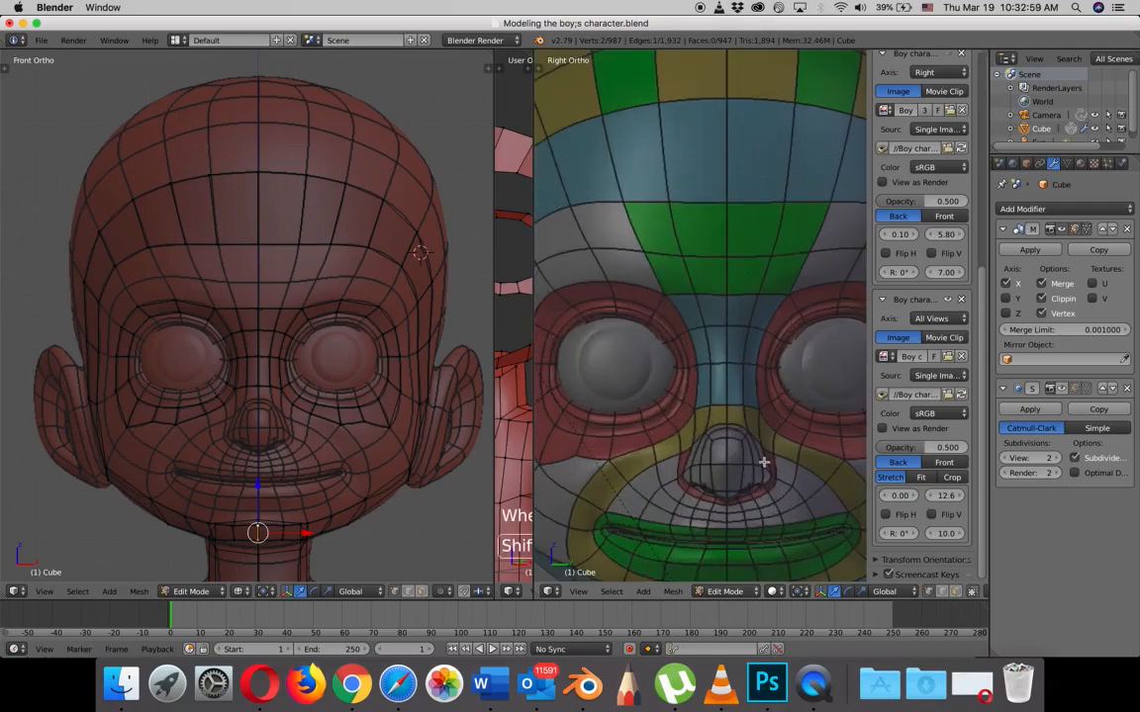
shift+scroll(758, 249, down, 3)
middle_drag(758, 250, 781, 295)
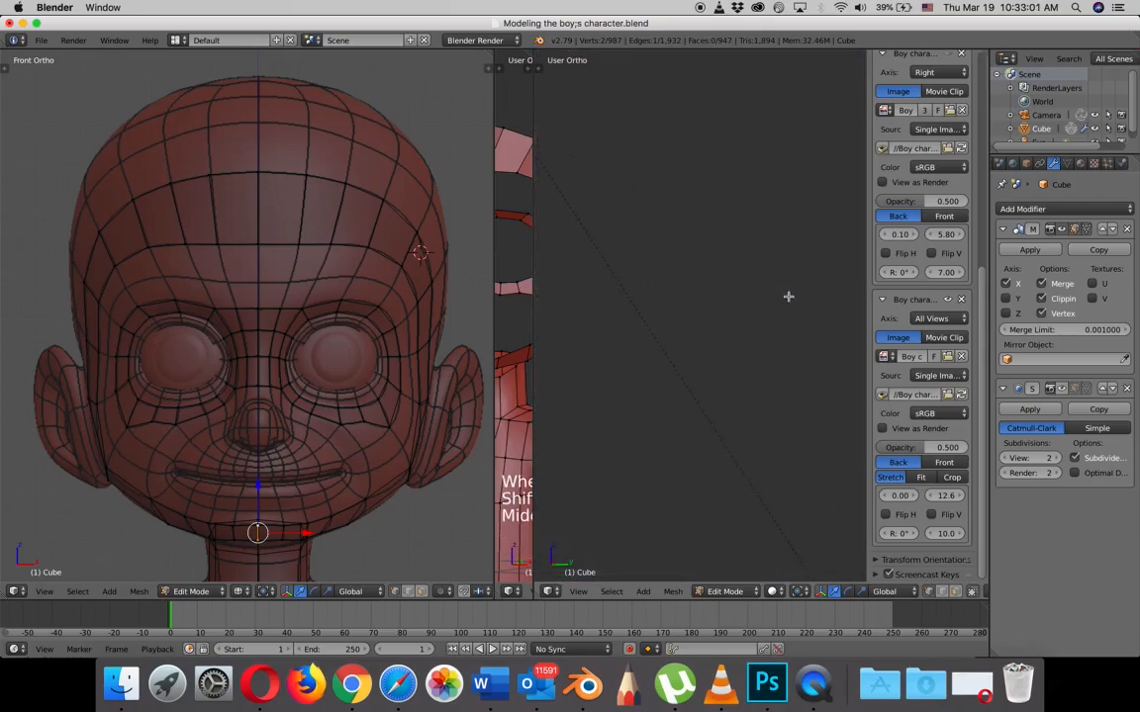
scroll(788, 296, down, 1)
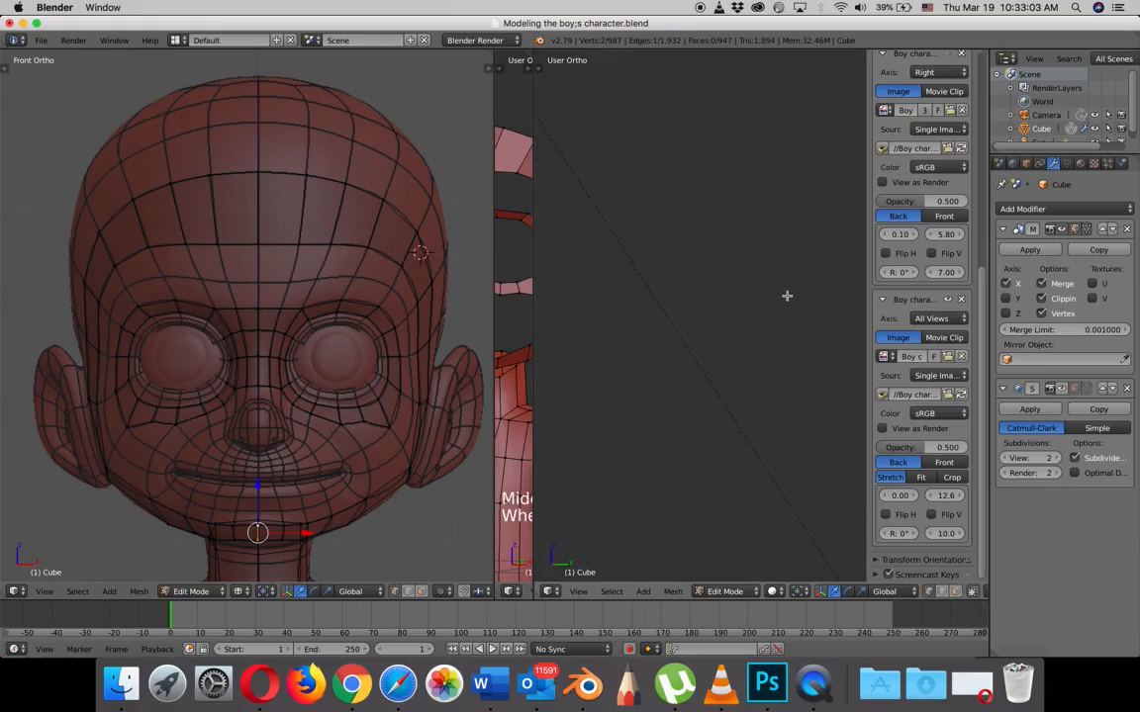
key(KP_1)
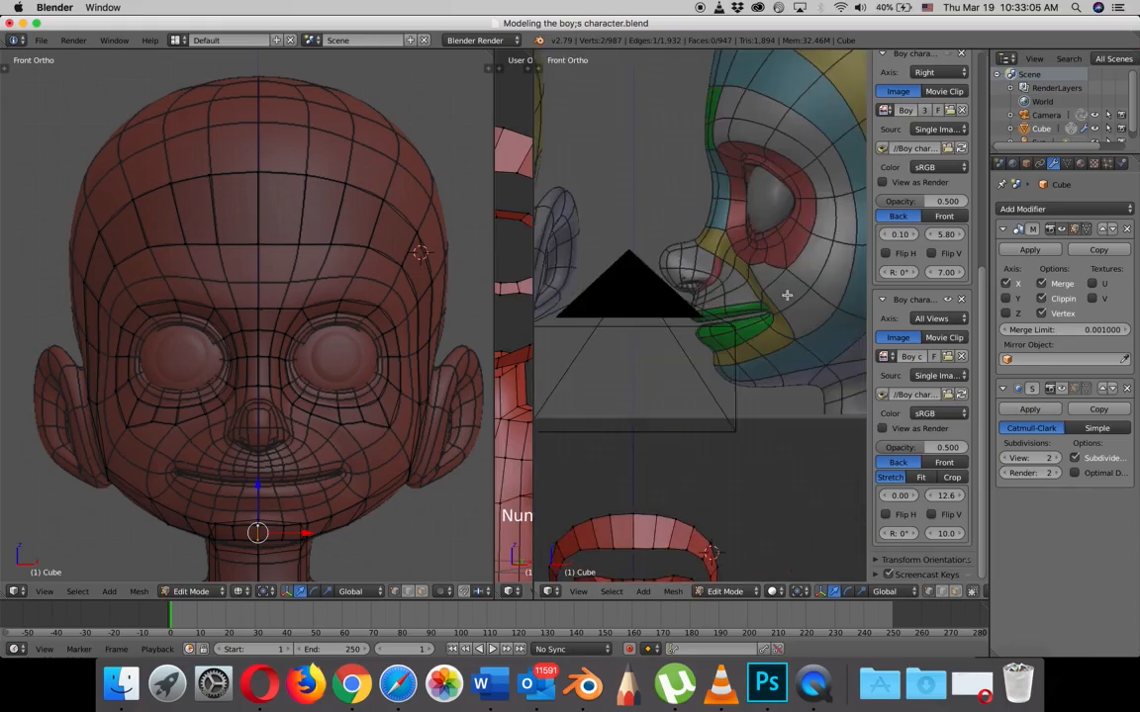
shift+middle_drag(649, 303, 895, 354)
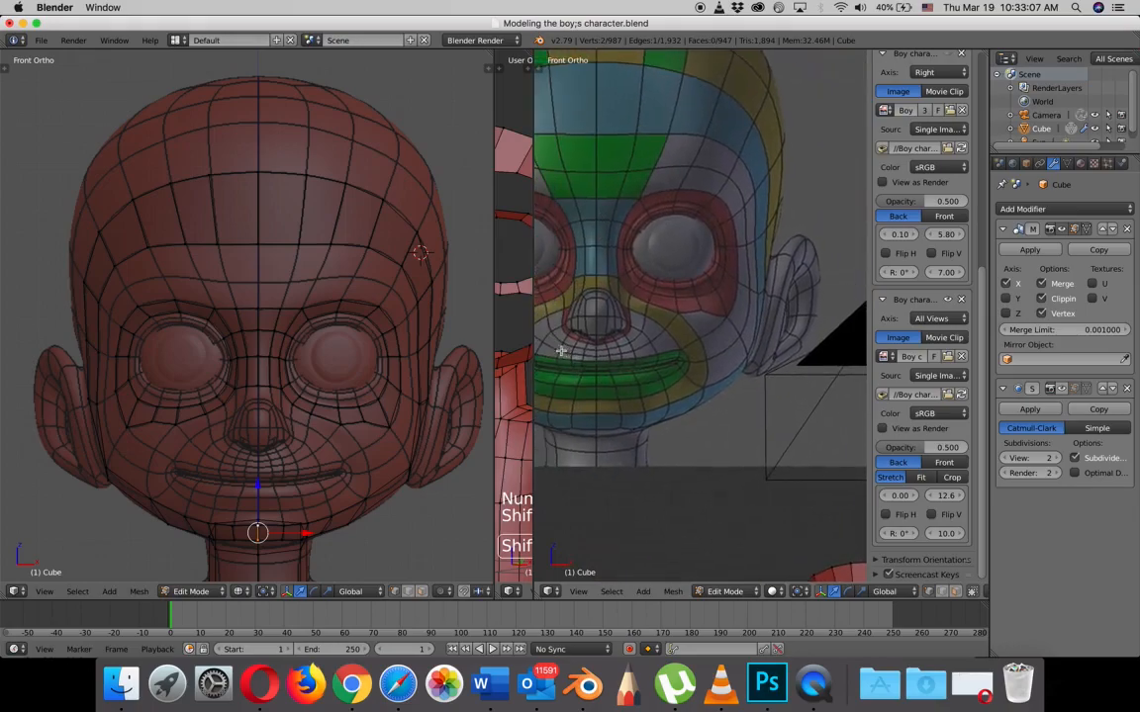
scroll(683, 327, up, 6)
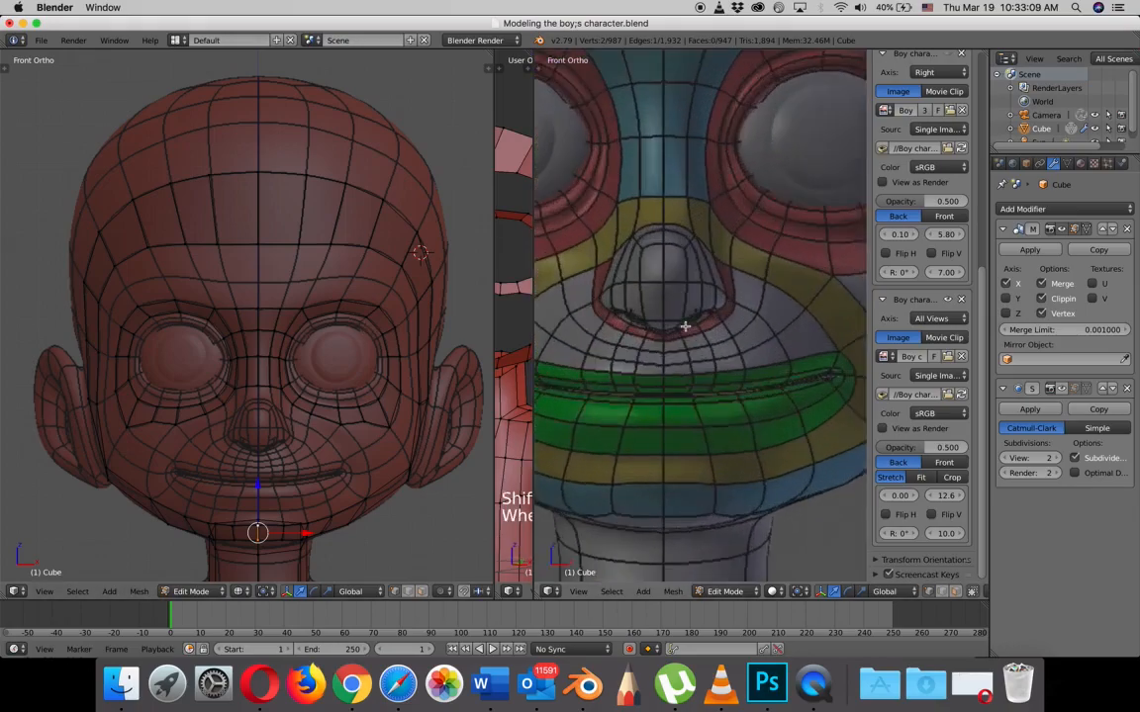
scroll(684, 326, down, 2)
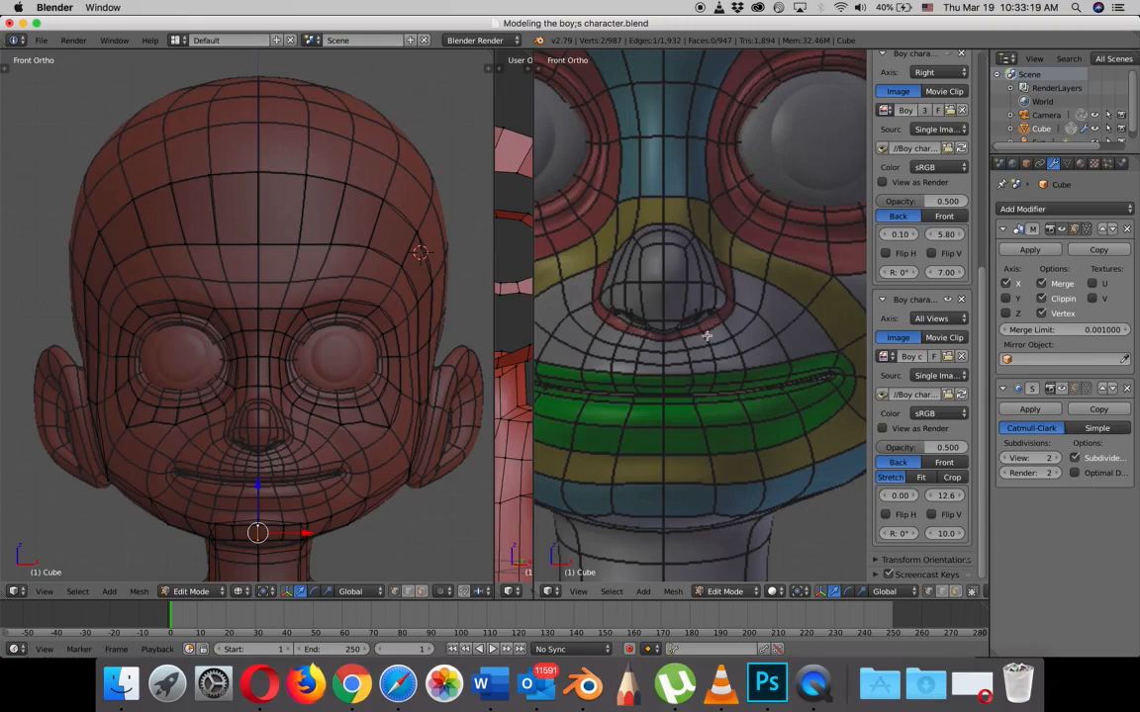
scroll(707, 336, down, 2)
scroll(719, 327, down, 2)
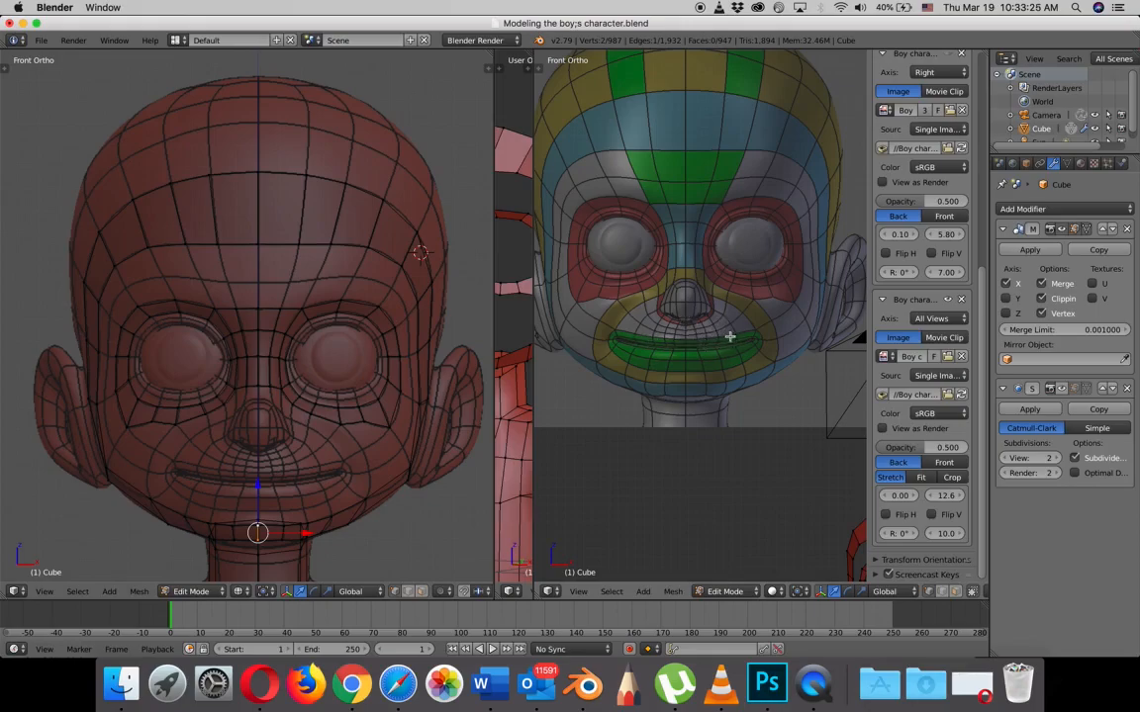
scroll(718, 315, down, 2)
middle_drag(753, 310, 607, 319)
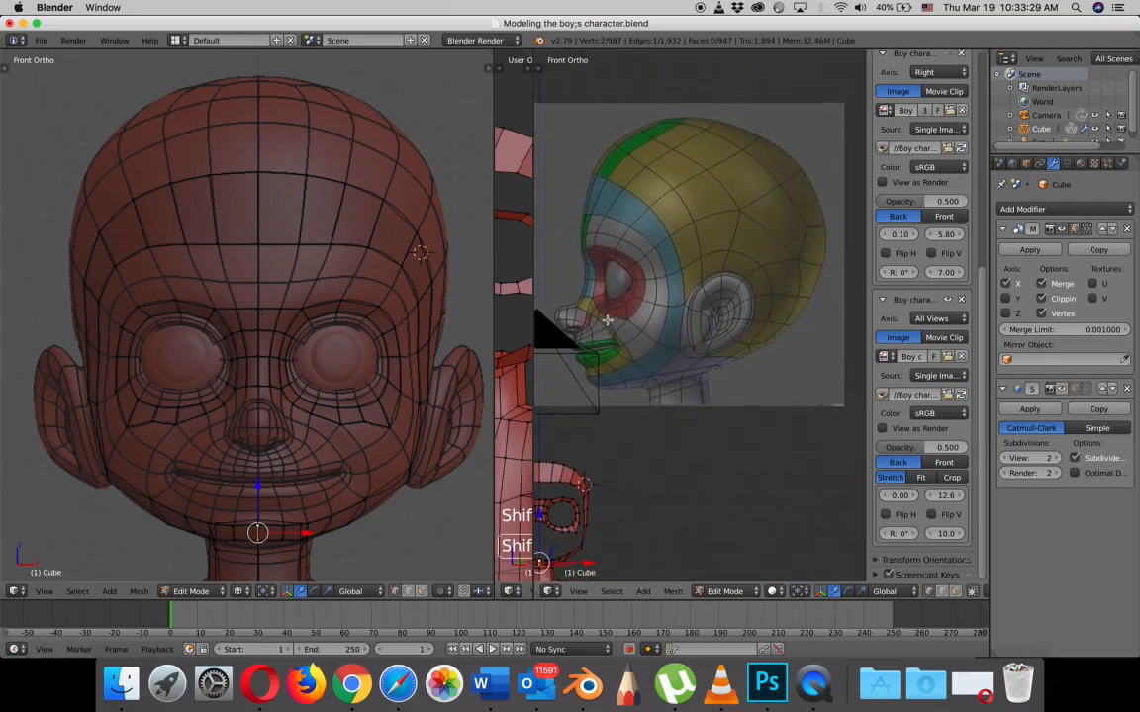
scroll(608, 320, up, 2)
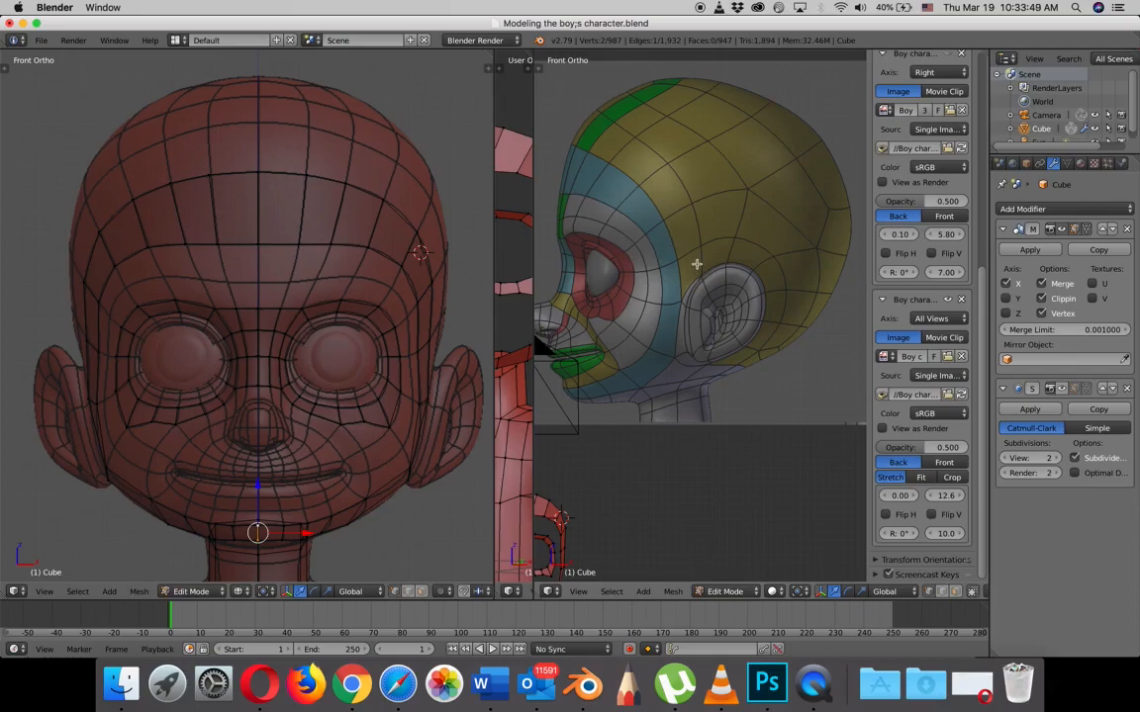
scroll(696, 262, up, 2)
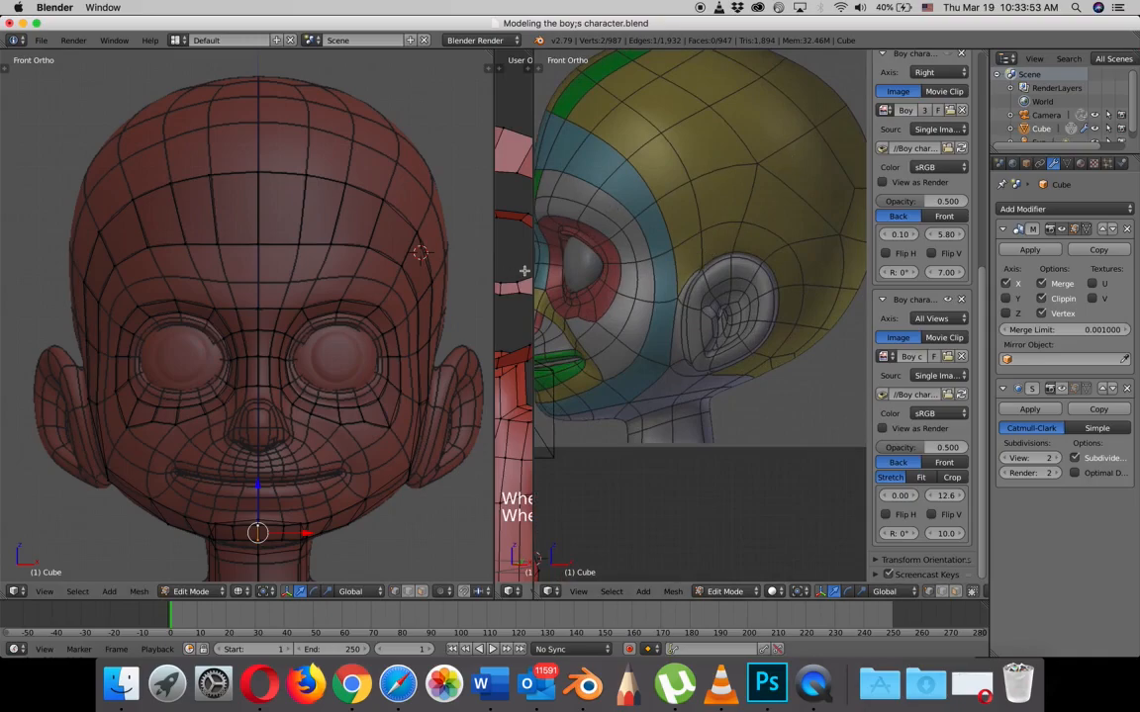
- Join the topology viewport into the narrow side viewport and set the merged viewport to the right orthographic view
right_click(492, 242)
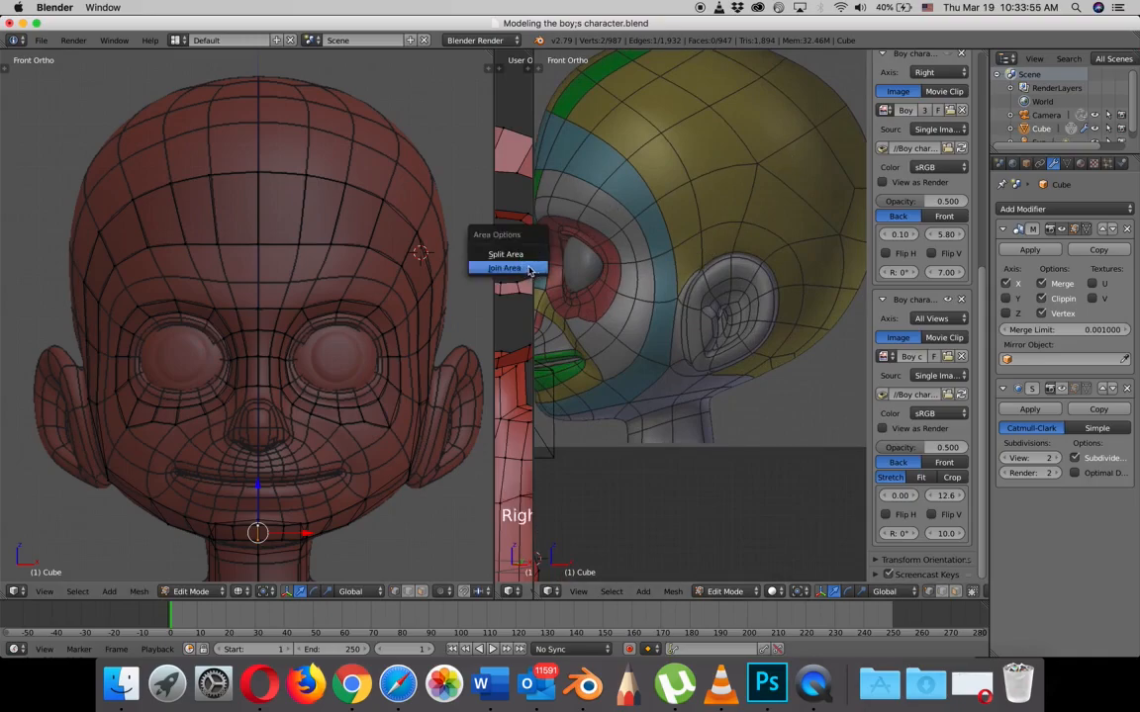
click(507, 268)
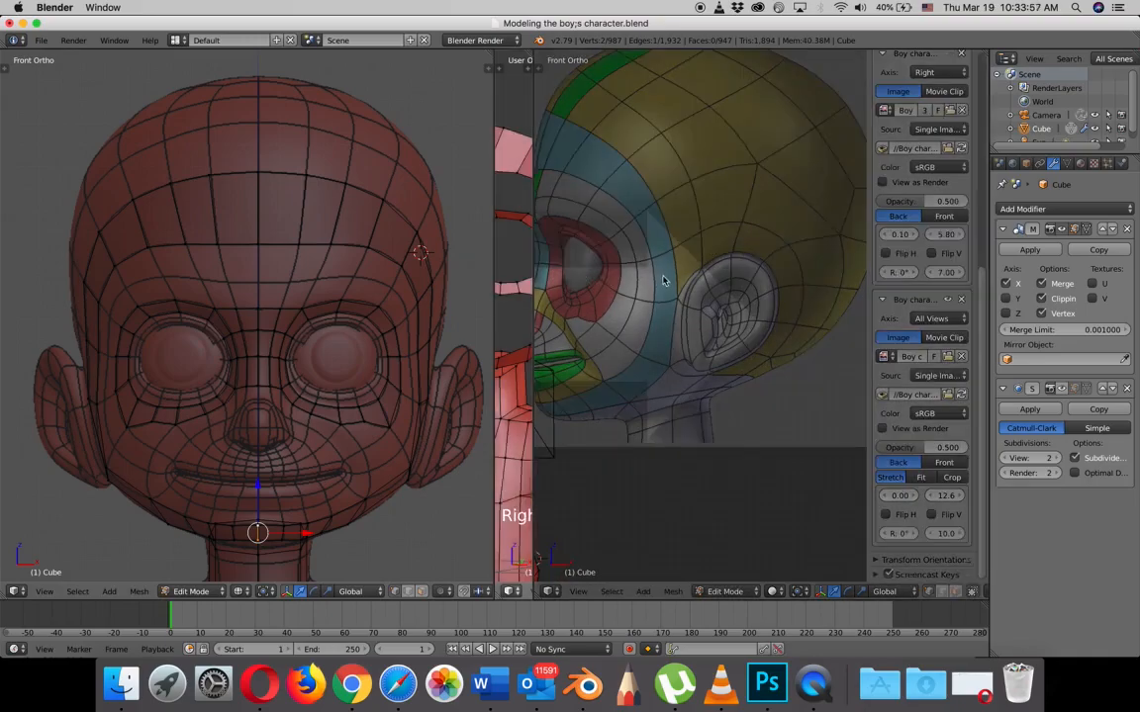
click(630, 302)
scroll(723, 304, down, 2)
key(KP_3)
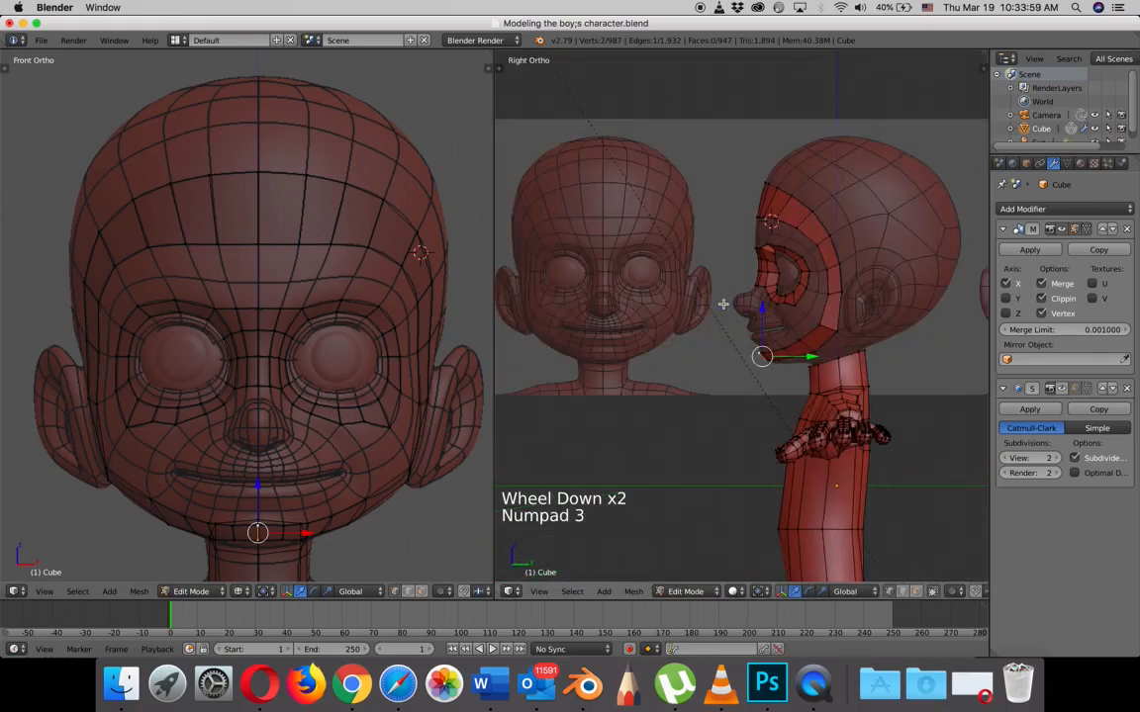
shift+middle_drag(754, 290, 705, 301)
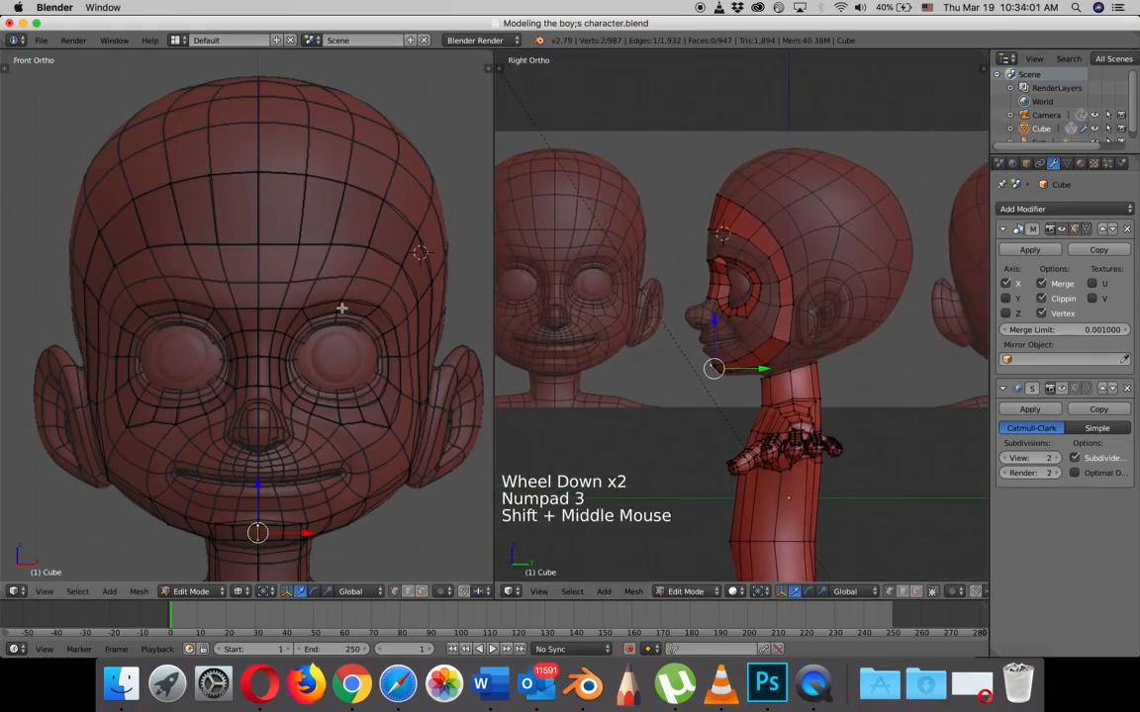
- Switch the front viewport to solid shading and frame the face from the forehead to the mouth
key(z)
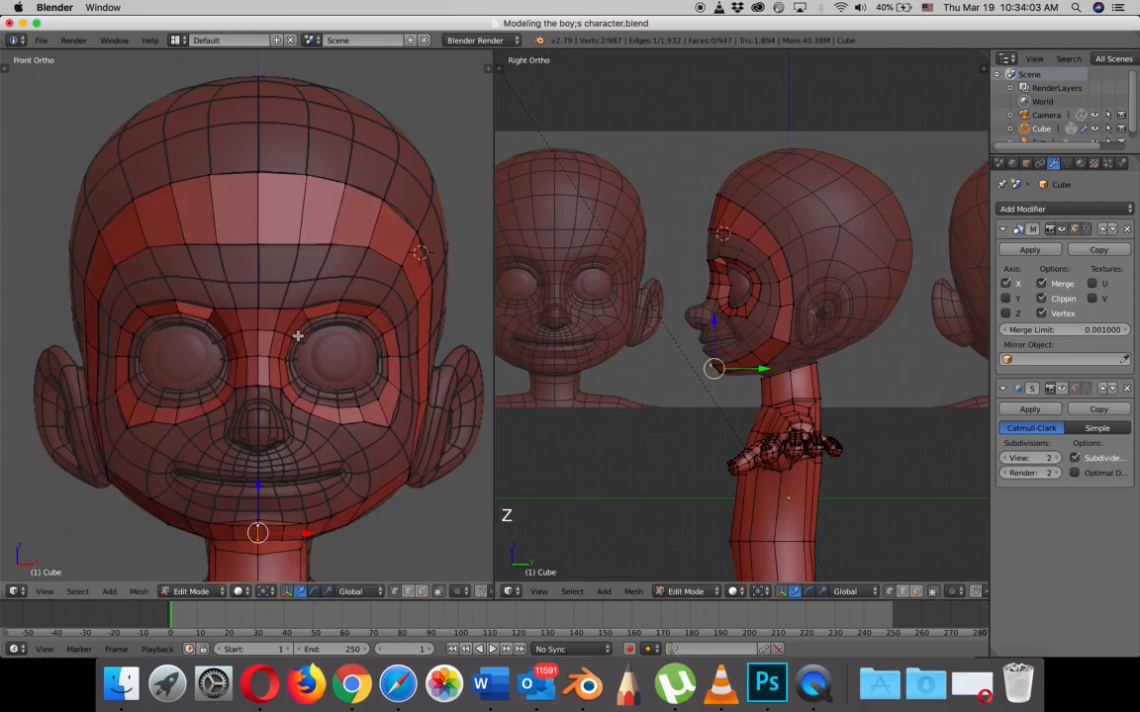
scroll(308, 333, up, 3)
scroll(314, 334, down, 2)
shift+middle_drag(313, 333, 333, 237)
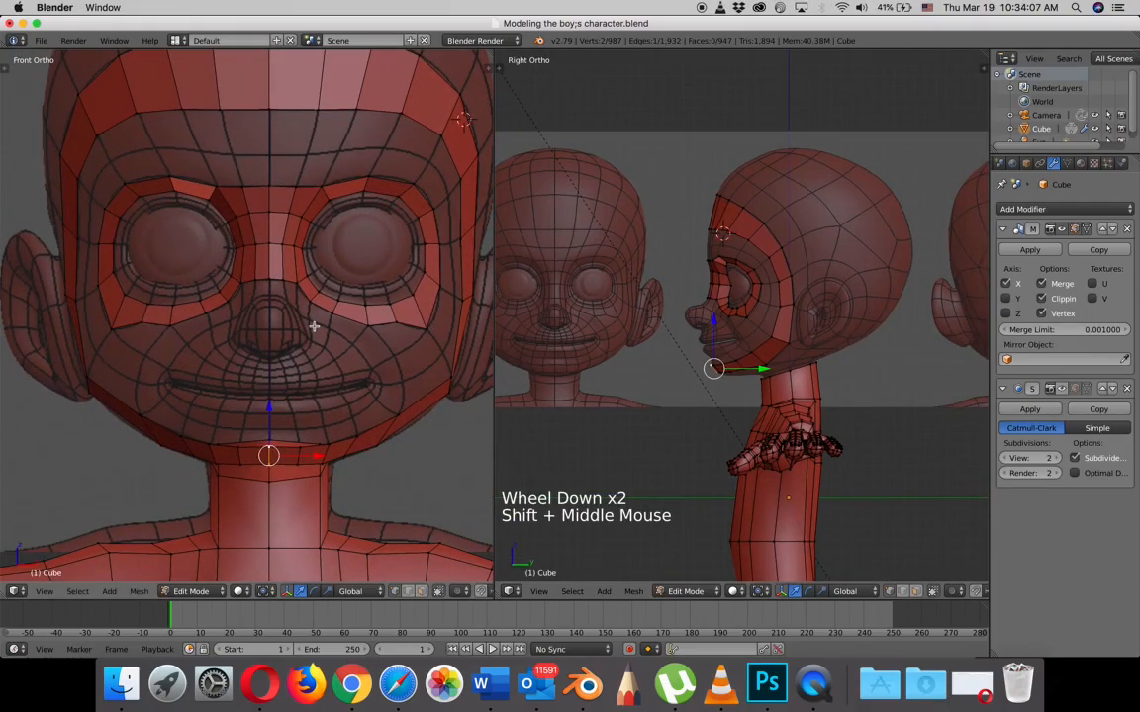
scroll(312, 326, up, 3)
shift+middle_drag(358, 323, 312, 332)
scroll(315, 198, down, 2)
shift+middle_drag(354, 205, 316, 274)
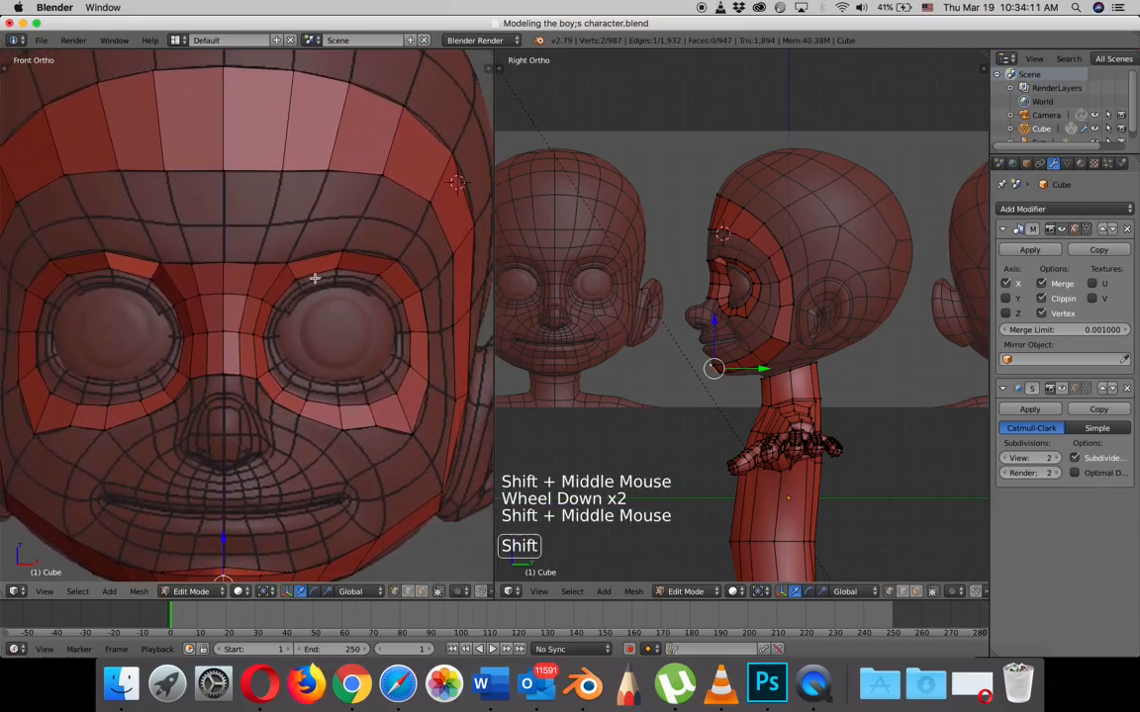
- Extrude the eye strip's outer edge from its lower outer corner over the brow to the centre line, scale it outward and shift it slightly back
right_click(414, 434)
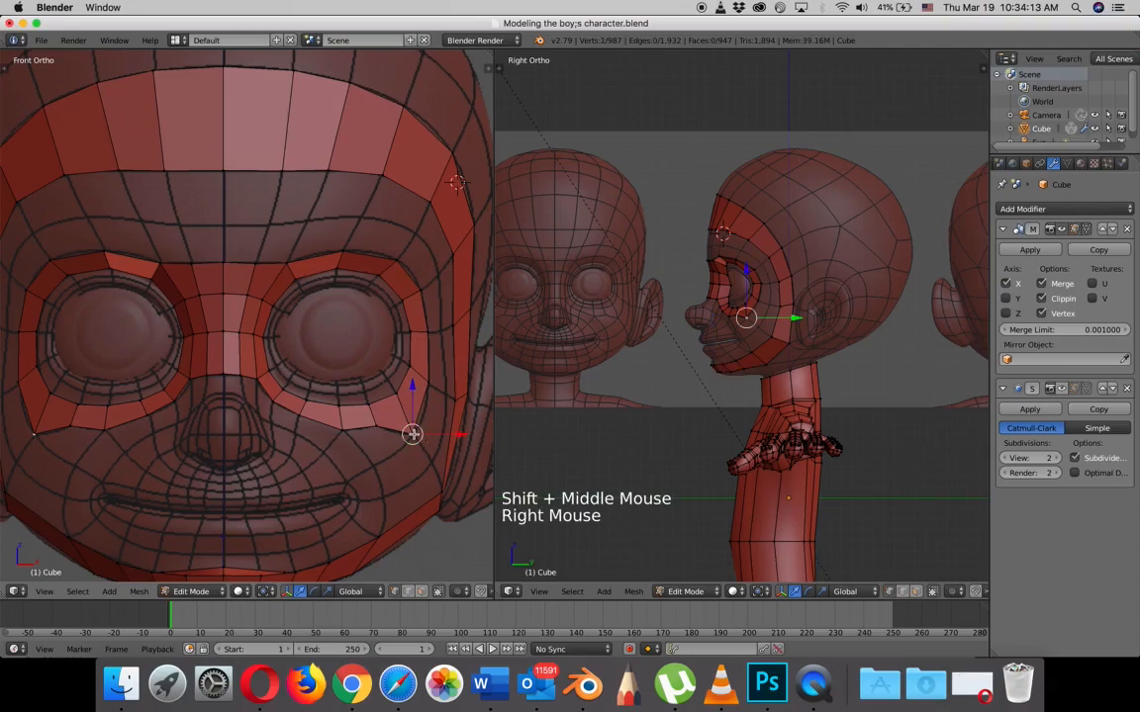
shift+right_click(426, 391)
shift+right_click(423, 316)
shift+right_click(415, 281)
shift+right_click(397, 257)
shift+right_click(345, 250)
shift+right_click(285, 261)
shift+right_click(256, 262)
shift+right_click(223, 263)
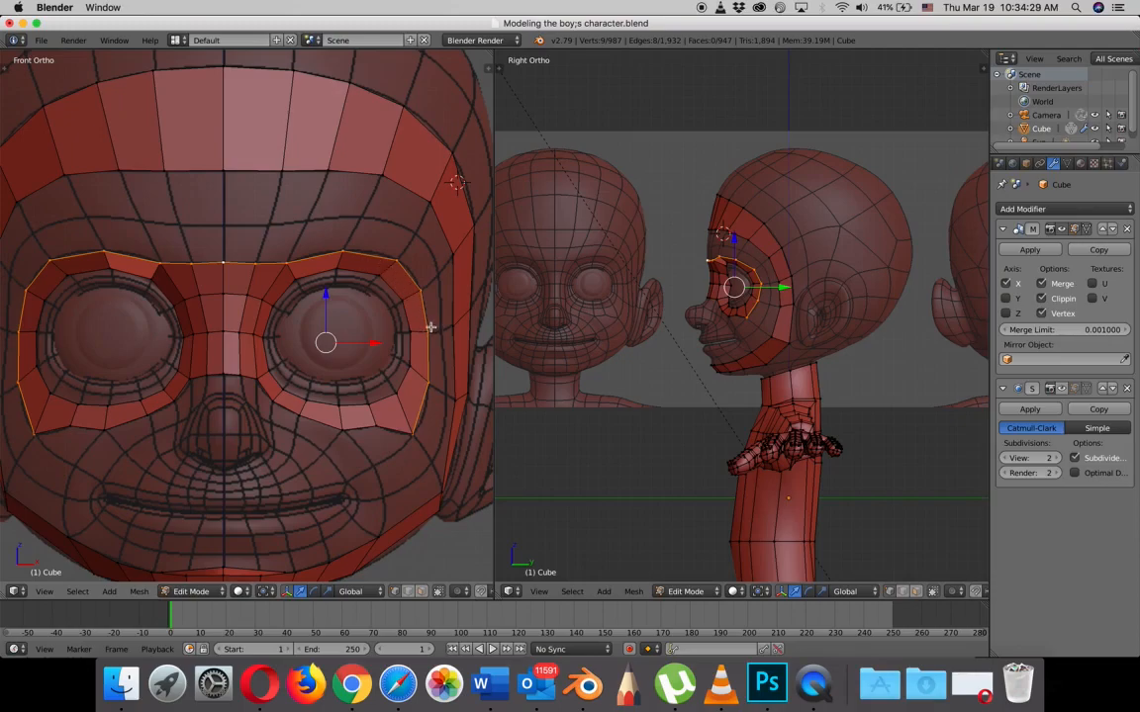
key(e)
key(s)
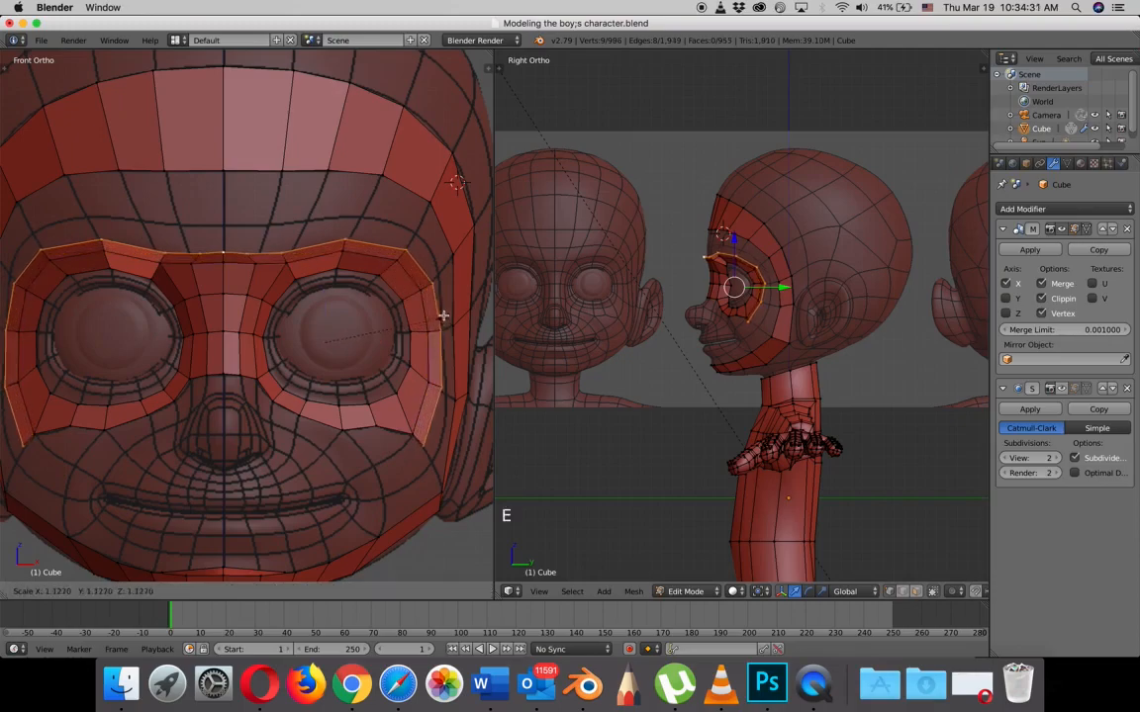
click(456, 299)
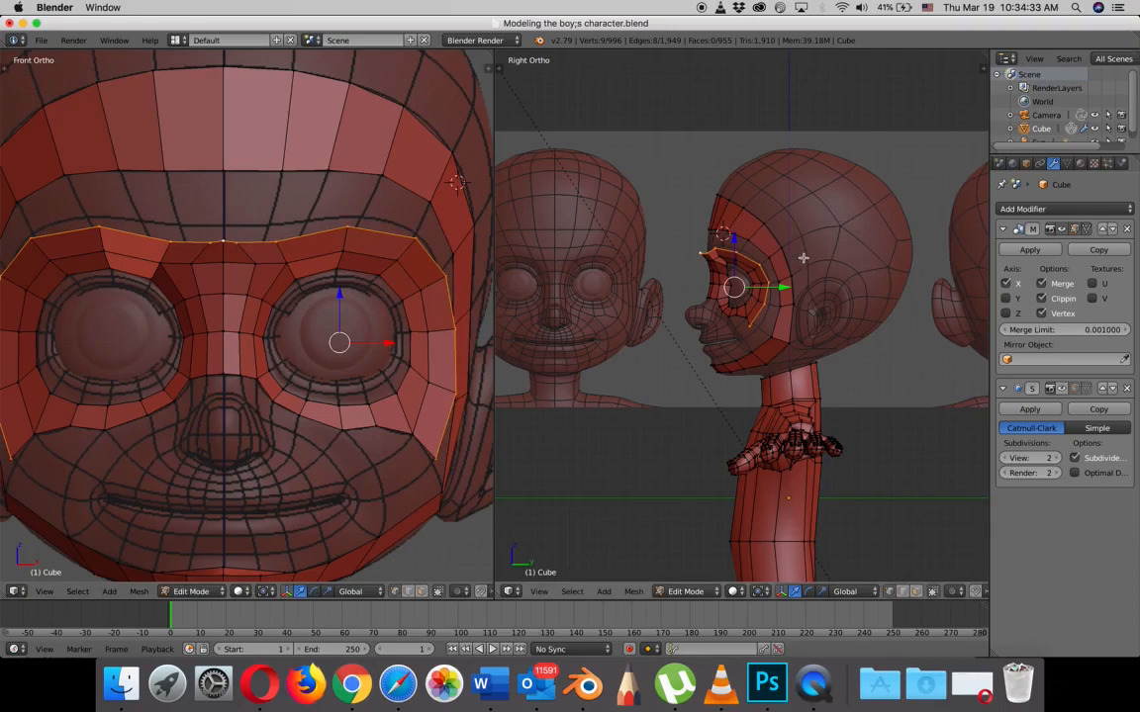
drag(783, 286, 793, 282)
- Select the lower outer corner vertex of the newly extruded eye strip in the side view
scroll(782, 285, up, 5)
right_click(772, 342)
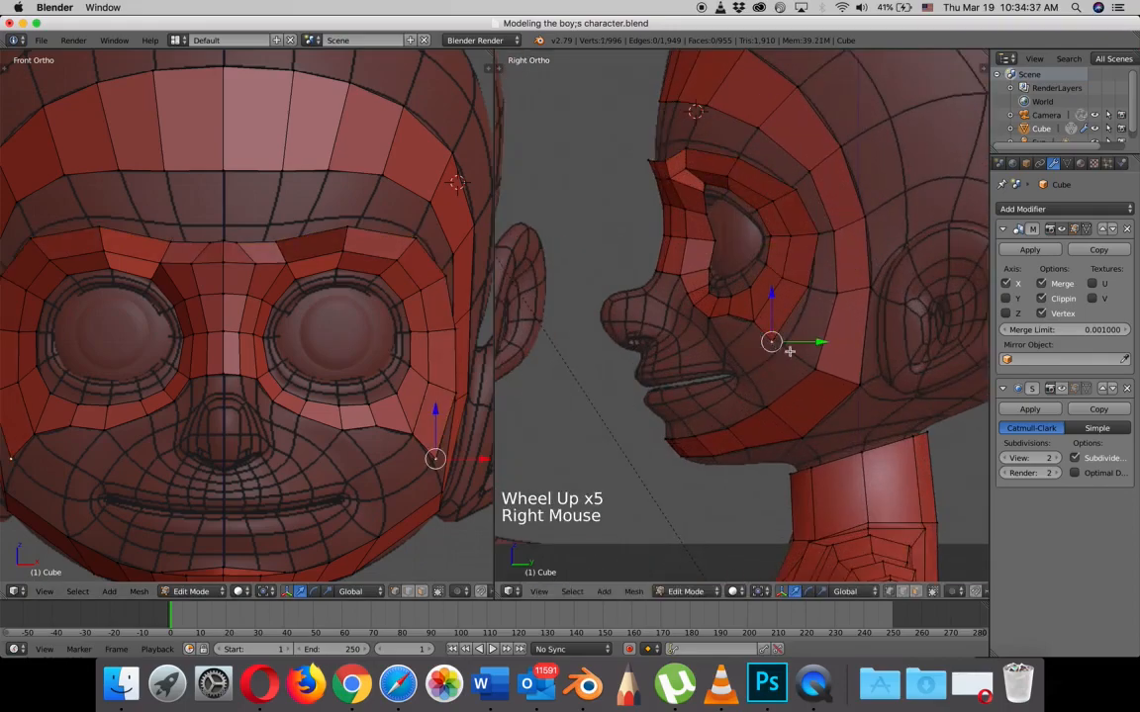
- Reposition the outer eye-mask vertices in the side view, from the cheek corner up to the temple, to follow the reference head's topology
key(g)
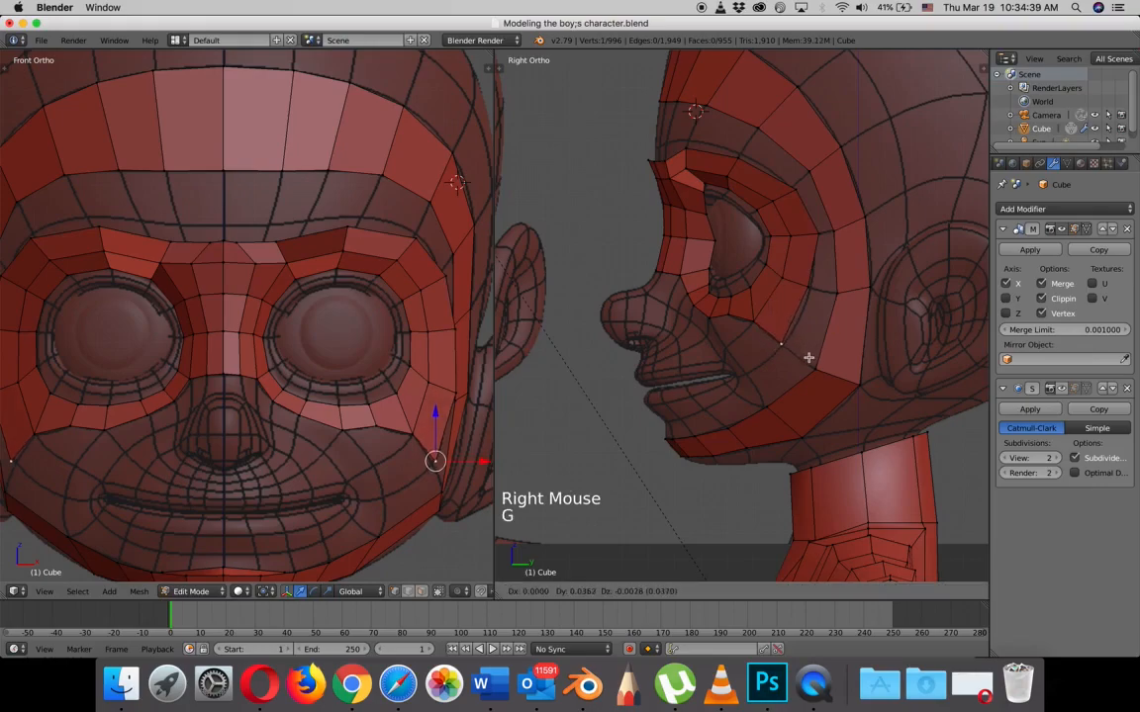
right_click(810, 287)
key(g)
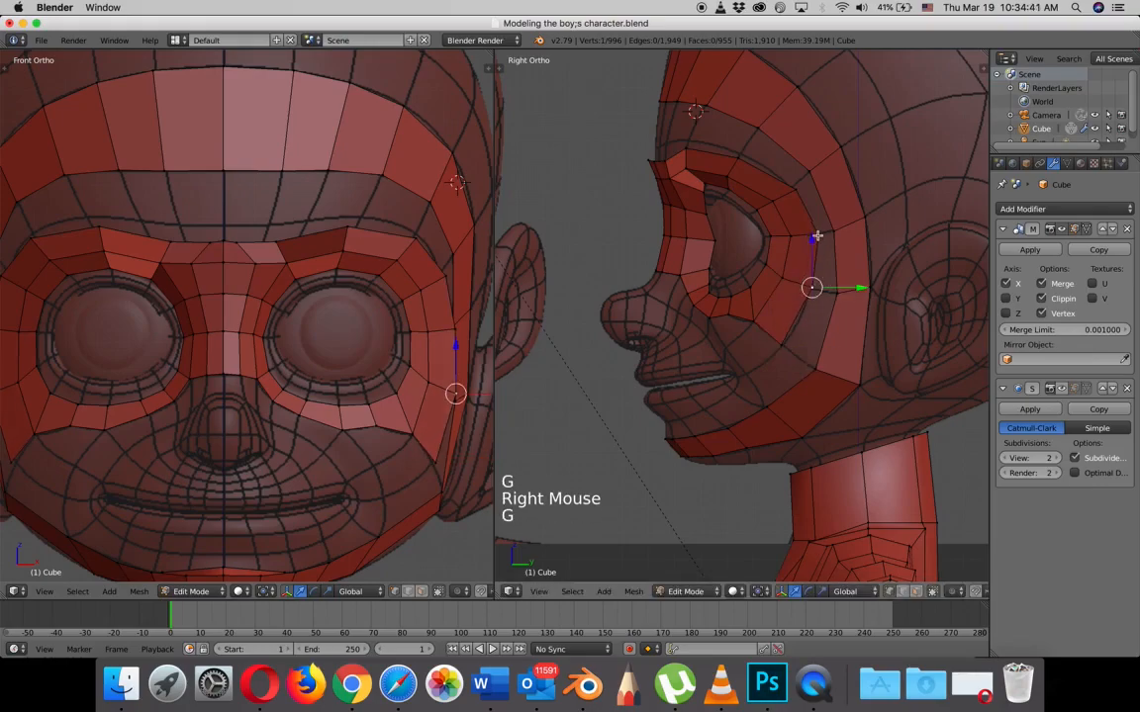
right_click(809, 285)
key(g)
click(810, 235)
right_click(796, 188)
key(g)
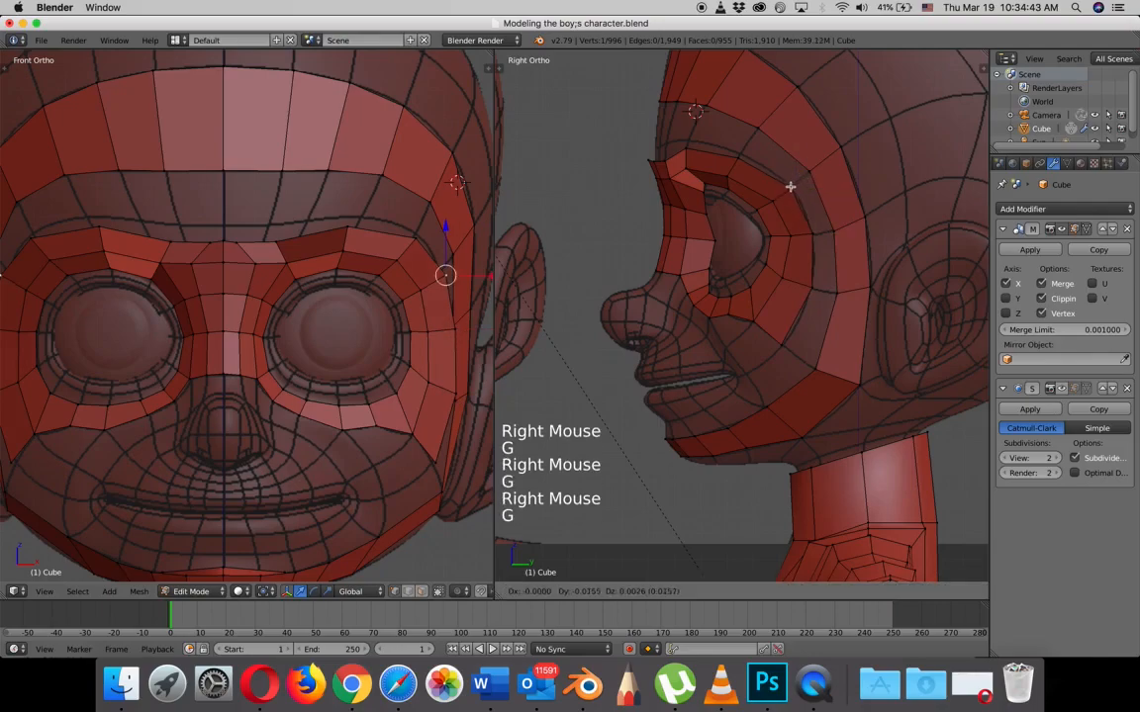
click(788, 186)
- Move the upper brow-edge vertices up to the reference line in the side view and nudge the cheek corner vertex
right_click(690, 145)
key(g)
click(692, 140)
right_click(671, 159)
key(g)
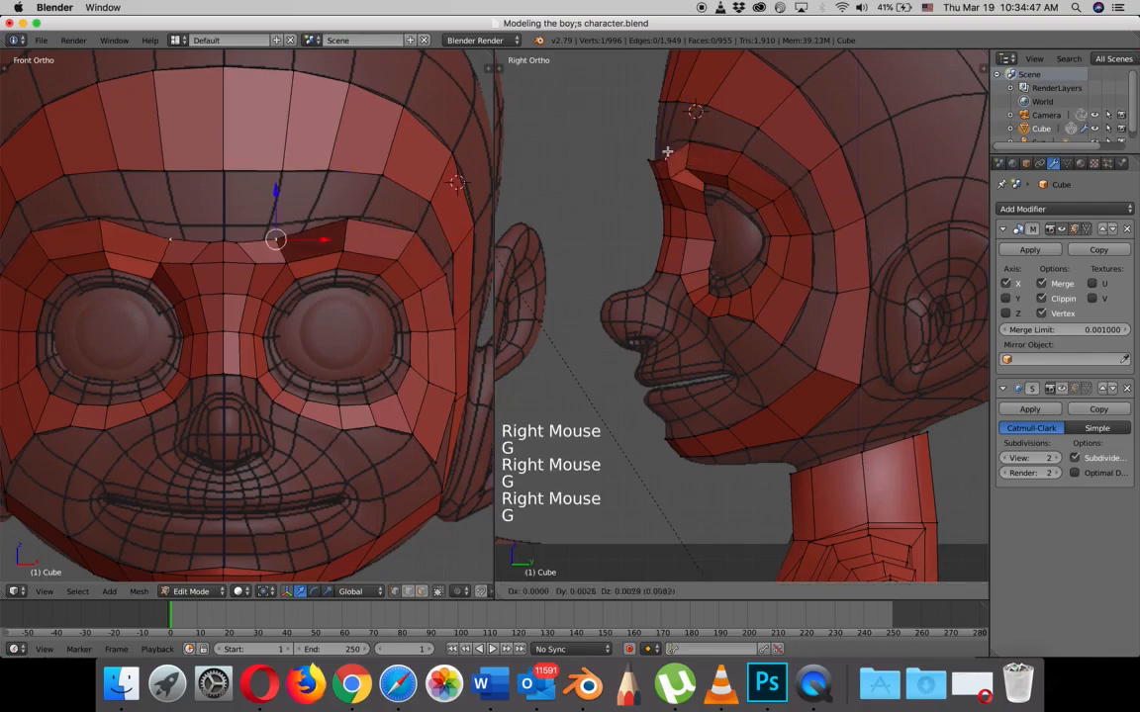
click(670, 136)
right_click(658, 146)
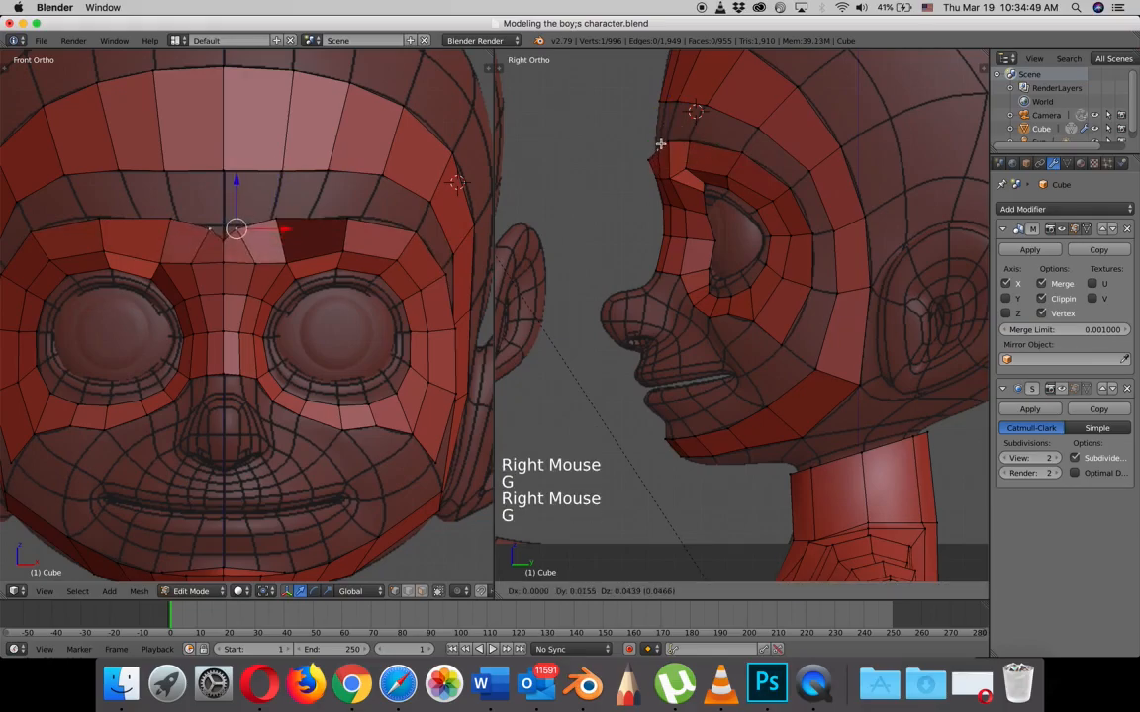
right_click(651, 150)
key(g)
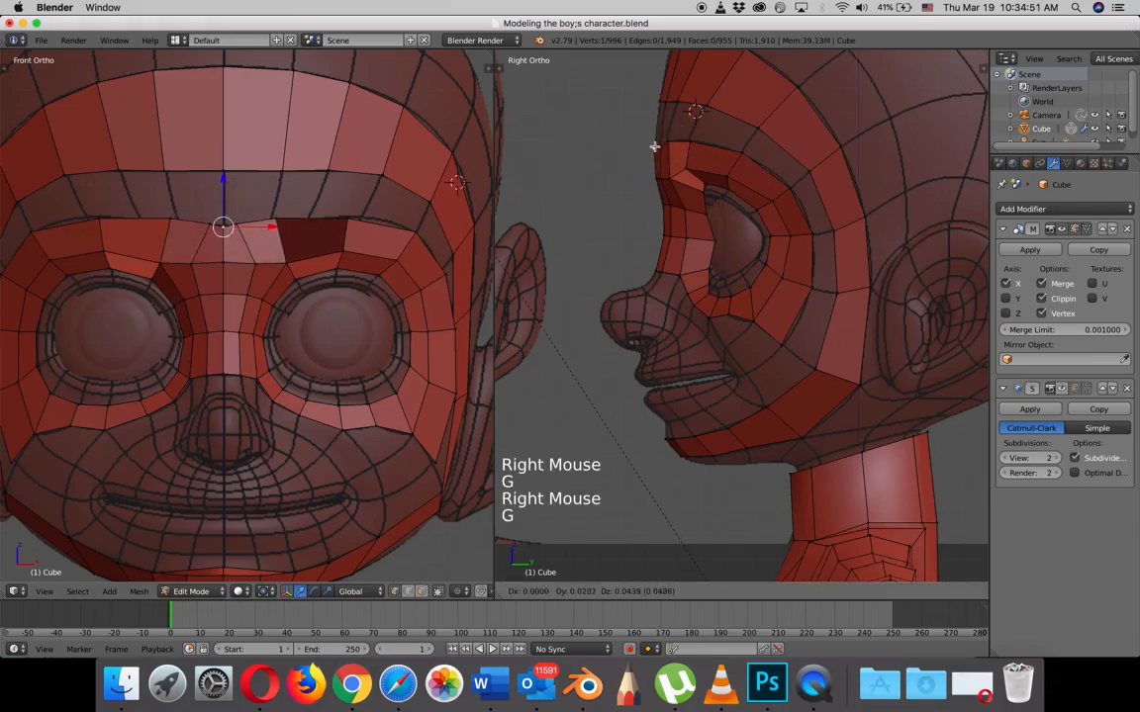
click(654, 149)
right_click(781, 344)
key(g)
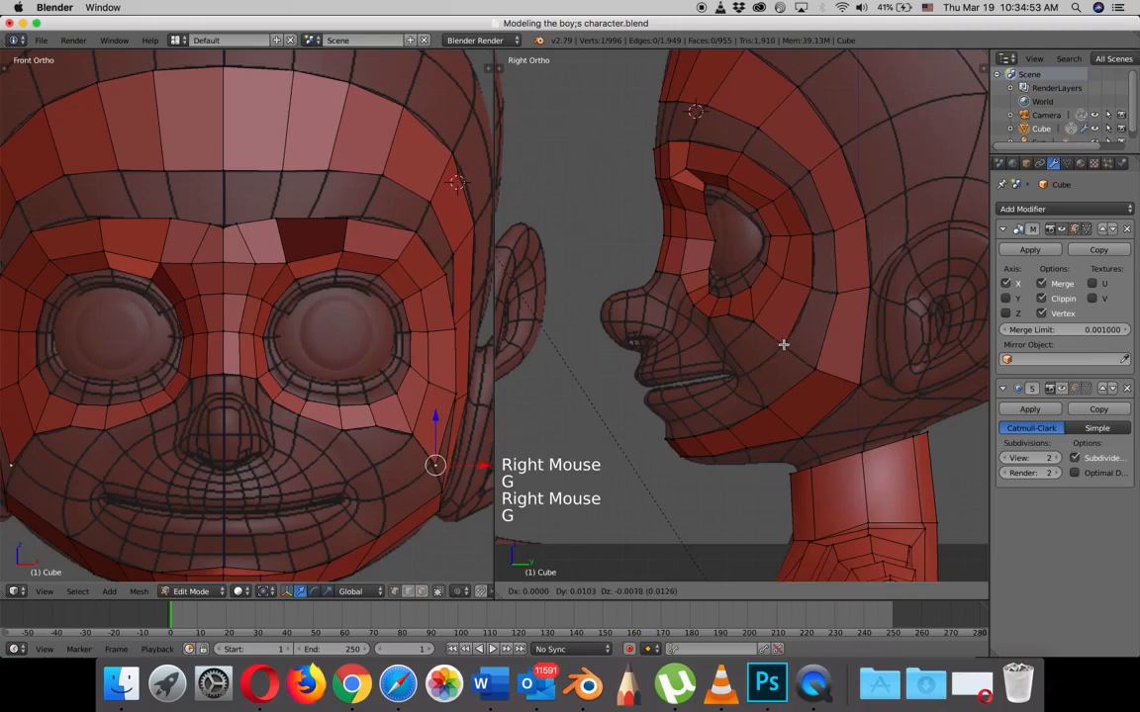
- Shift the upper brow-edge vertices sideways in the front view to line them up with the reference edges
right_click(354, 223)
key(g)
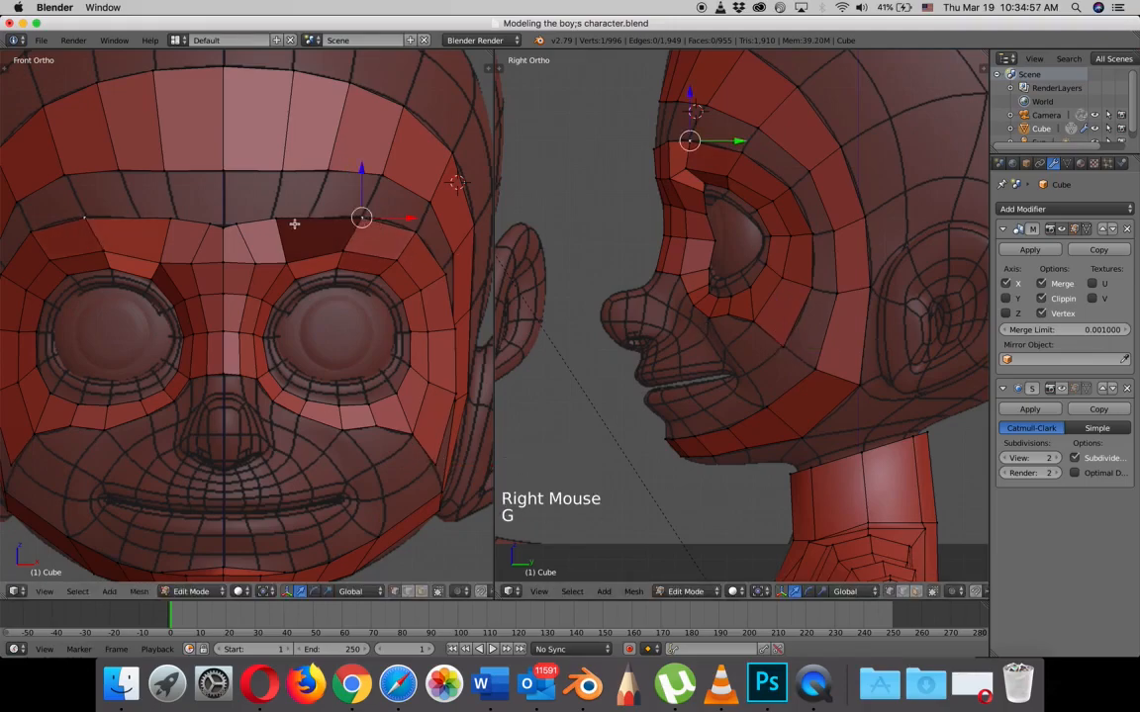
right_click(284, 223)
key(g)
click(321, 226)
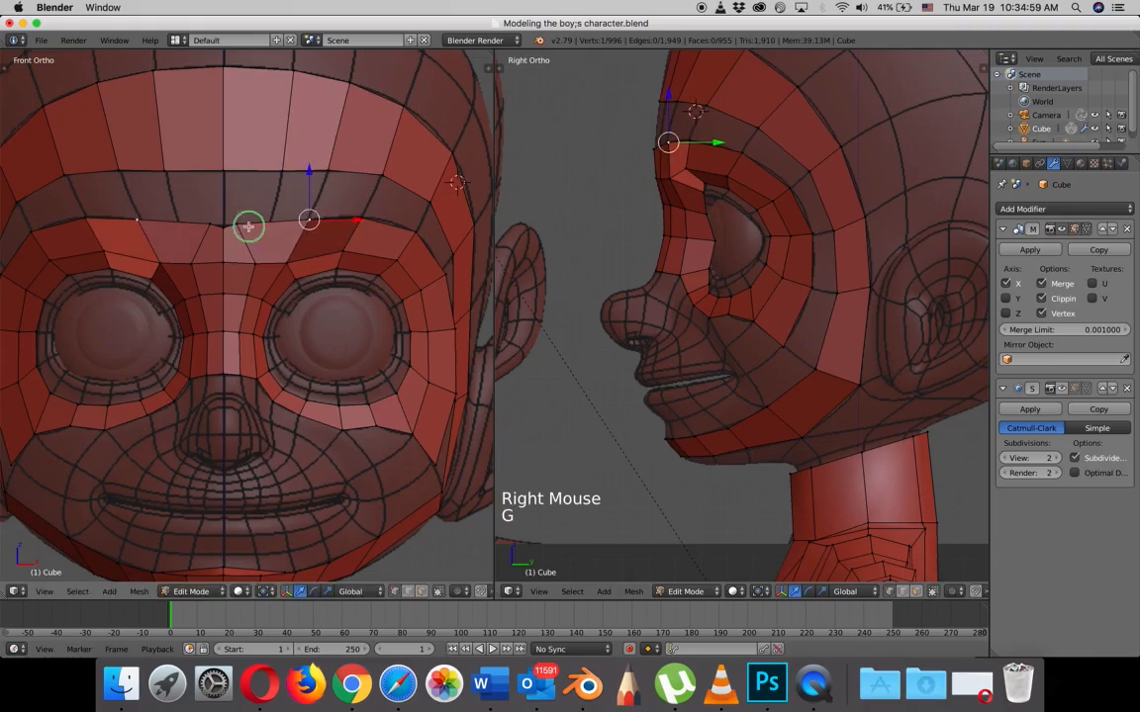
right_click(275, 224)
key(g)
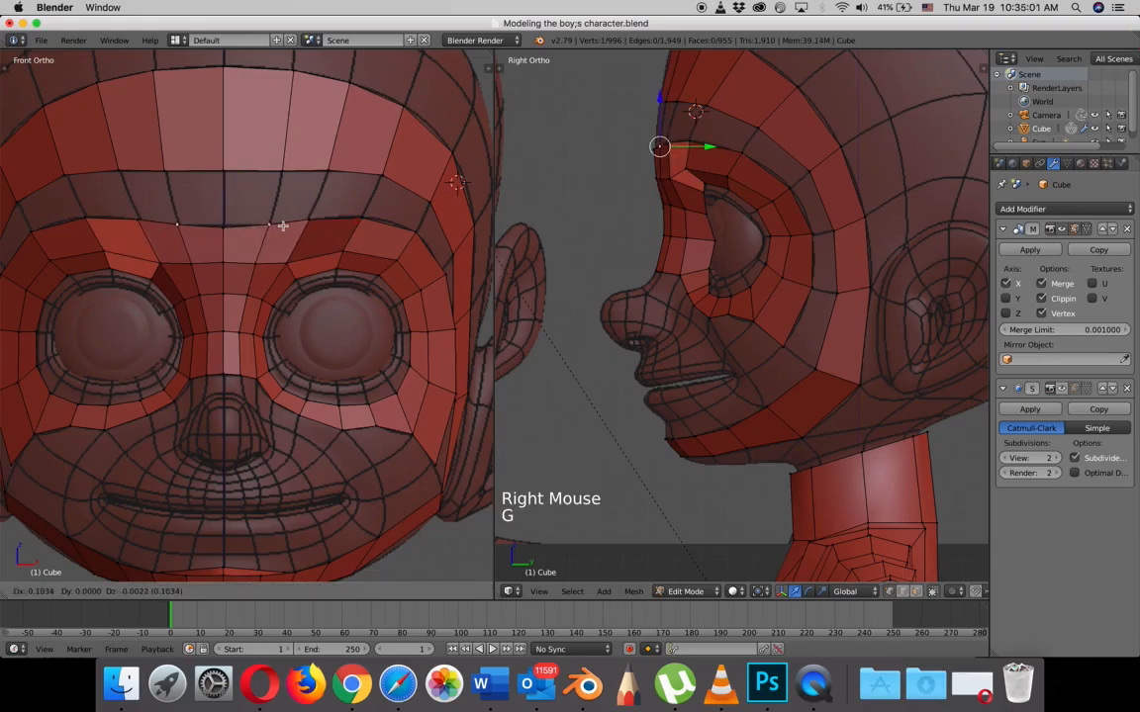
click(281, 226)
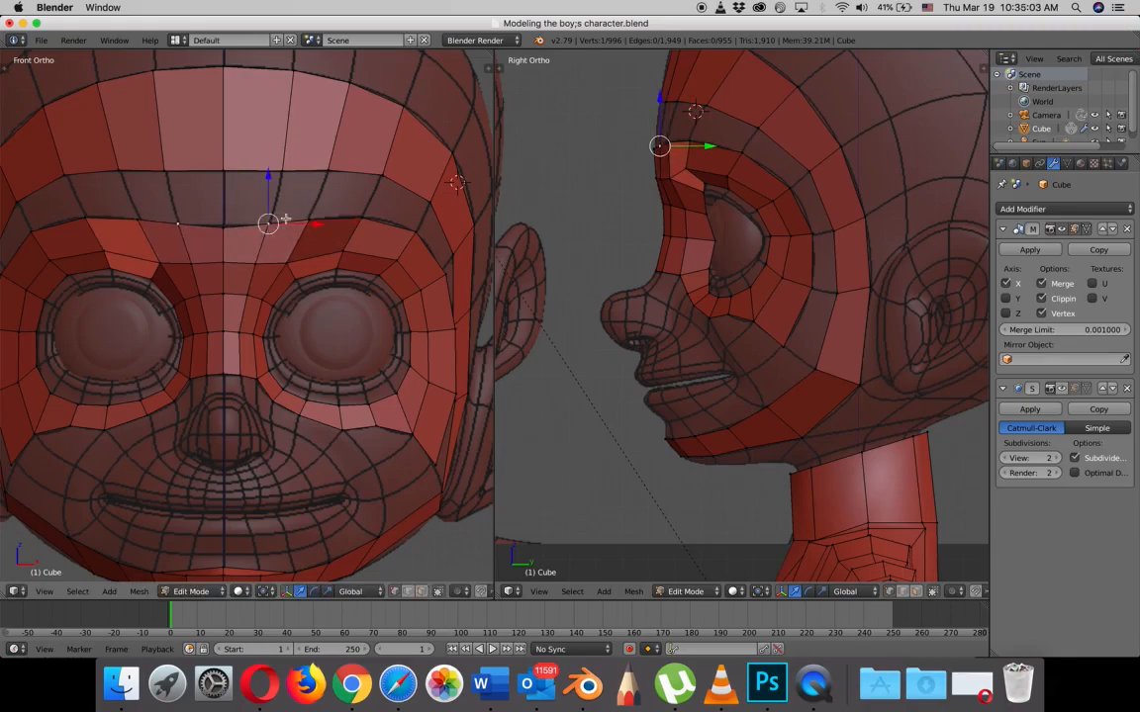
- Align the outer eye-mask vertices in the front view with the reference, from the temple down to the cheek corner
right_click(445, 276)
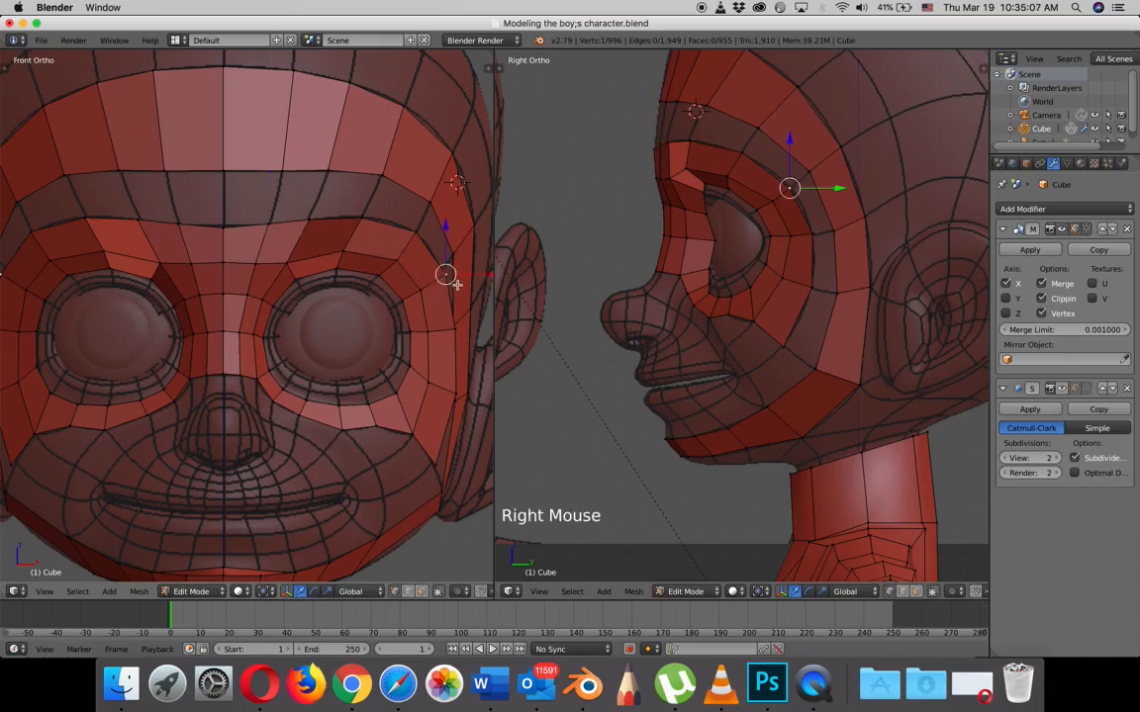
key(g)
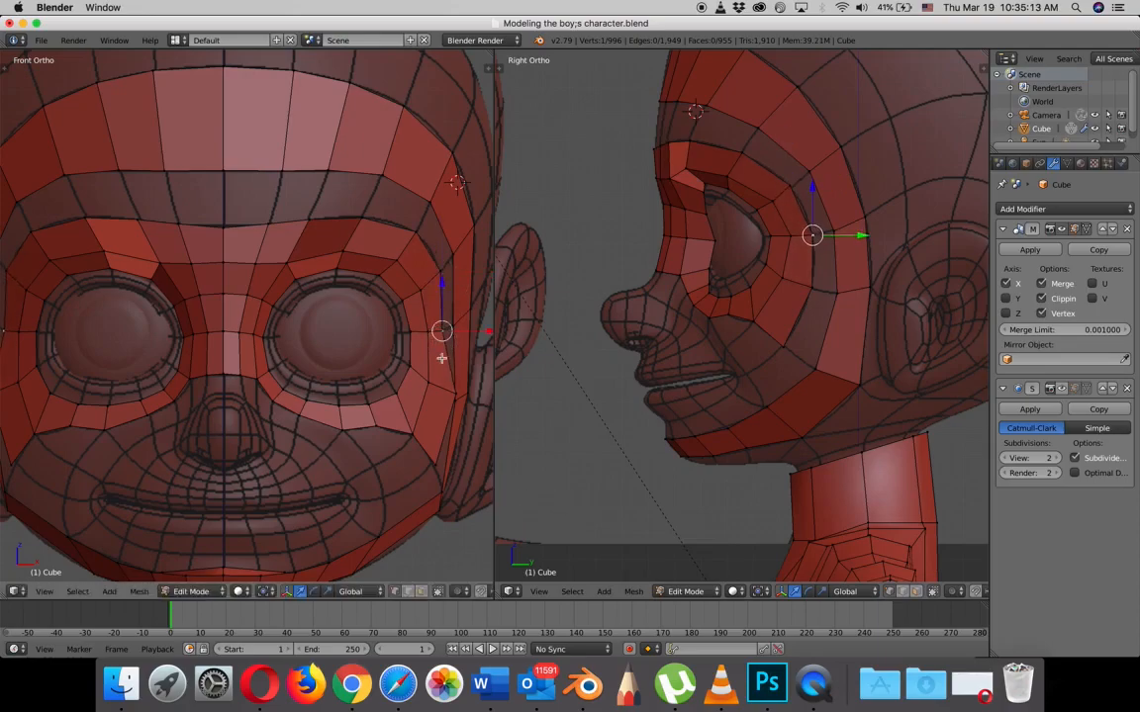
right_click(442, 401)
key(g)
right_click(448, 396)
key(g)
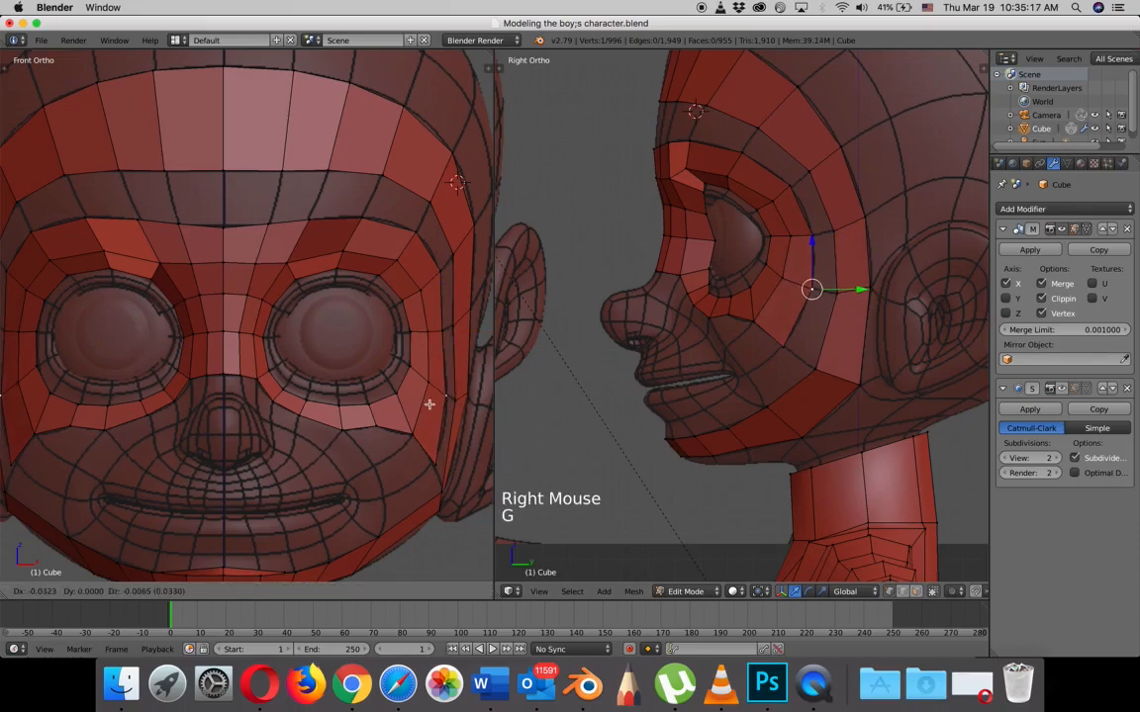
right_click(447, 396)
key(g)
click(432, 463)
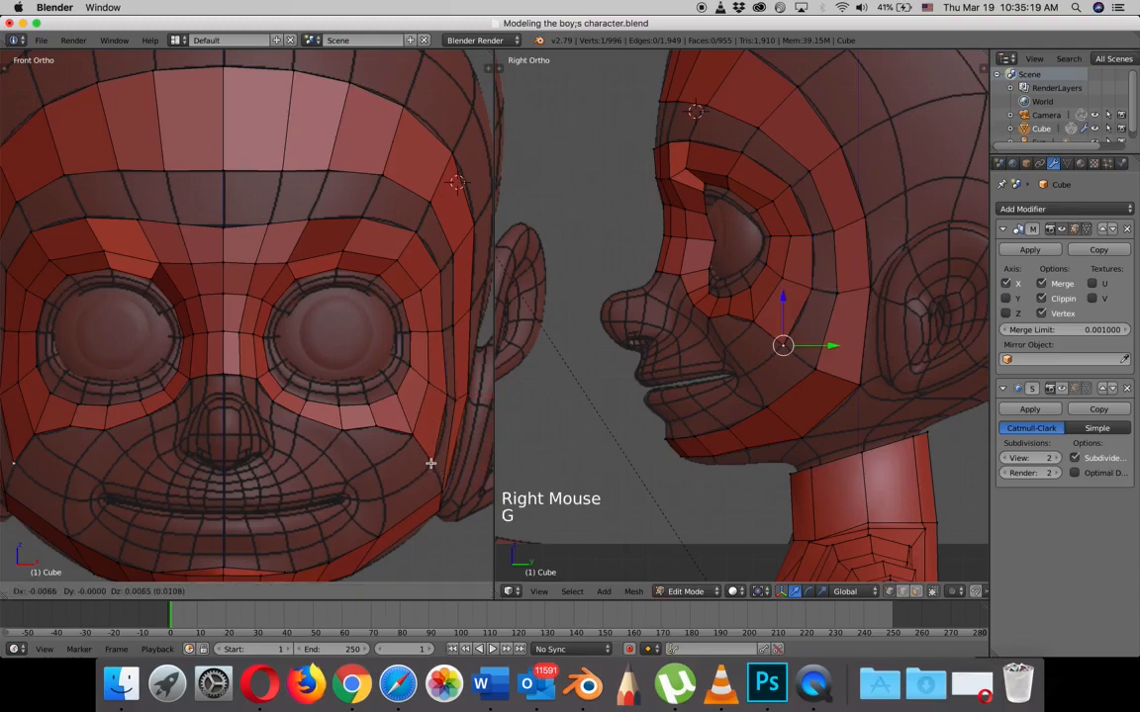
- Fine-tune each upper brow-edge vertex in the front view, from the outer brow to the centre line
right_click(413, 236)
key(g)
click(415, 234)
right_click(366, 217)
key(g)
click(363, 216)
right_click(316, 217)
key(g)
click(309, 219)
right_click(272, 224)
key(g)
click(269, 225)
right_click(224, 226)
key(g)
click(223, 224)
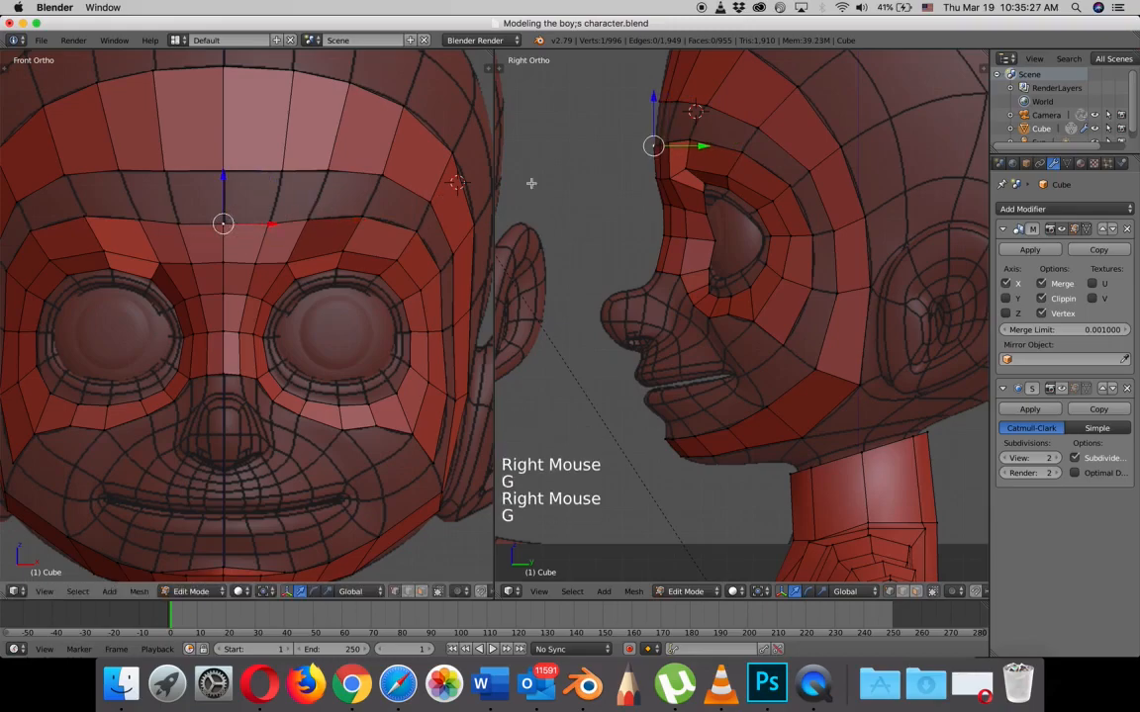
- Adjust the depth of the upper and inner brow vertices along the Y axis in a close side view
scroll(652, 145, up, 3)
shift+middle_drag(722, 138, 750, 300)
right_click(648, 176)
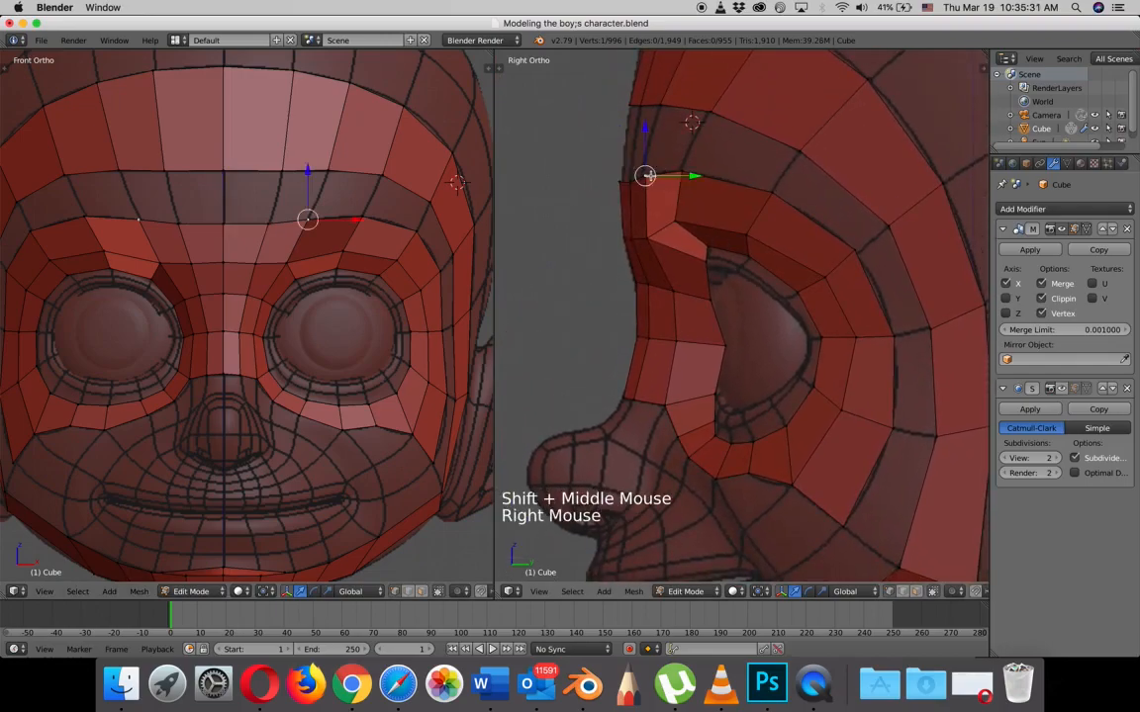
right_click(679, 171)
drag(727, 172, 720, 170)
right_click(646, 238)
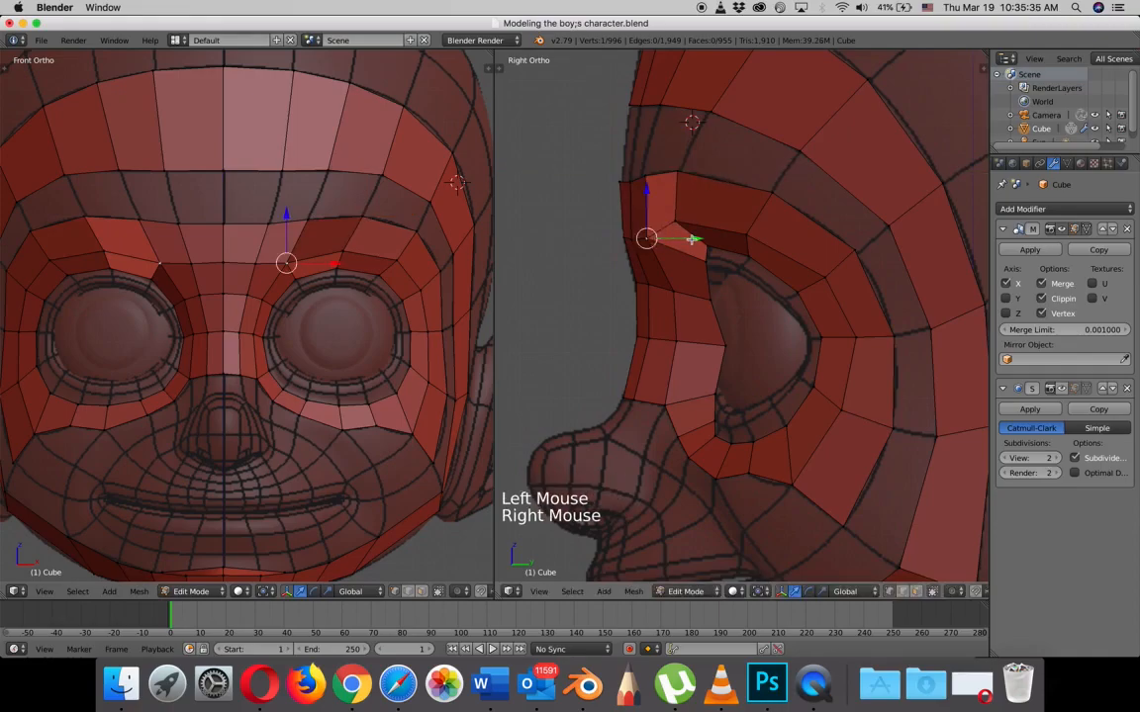
mouse_move(696, 240)
mouse_down()
mouse_move(713, 237)
mouse_move(694, 238)
mouse_up()
- Display the side view as wireframe and shift the upper brow vertices along Y to fit the reference profile
key(z)
right_click(644, 182)
drag(692, 178, 667, 185)
right_click(620, 183)
right_click(632, 181)
click(670, 185)
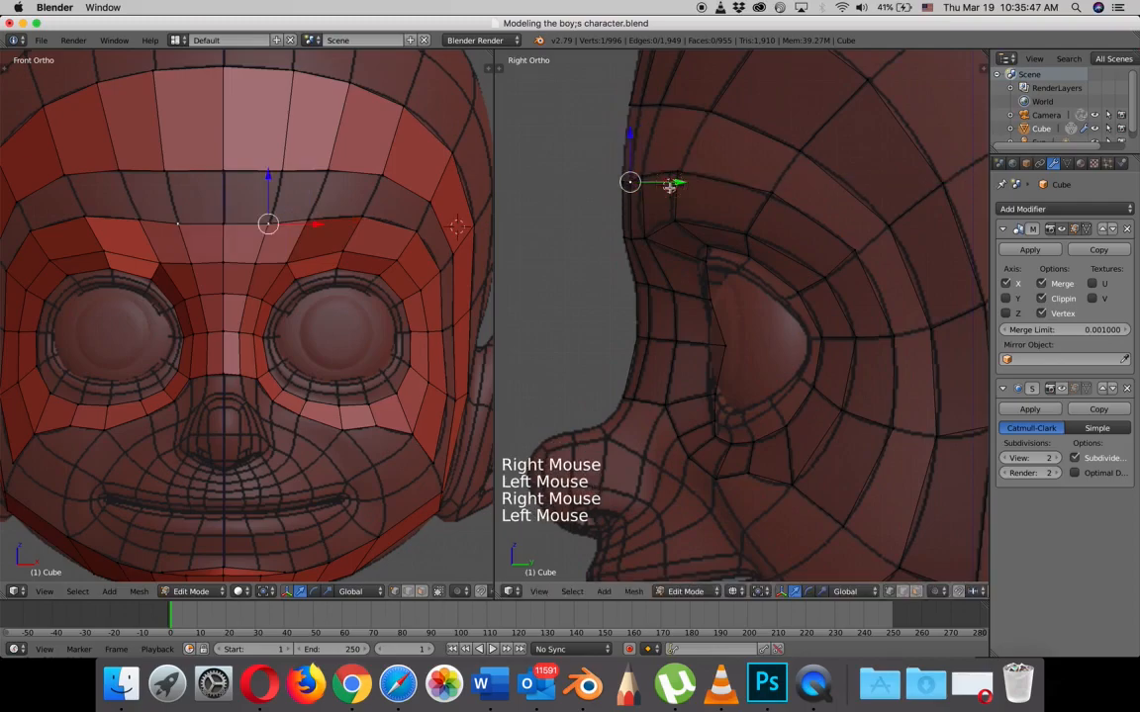
- Examine the gap between the forehead strip and the eye mask from an angled view, then return to the front view
scroll(737, 410, down, 3)
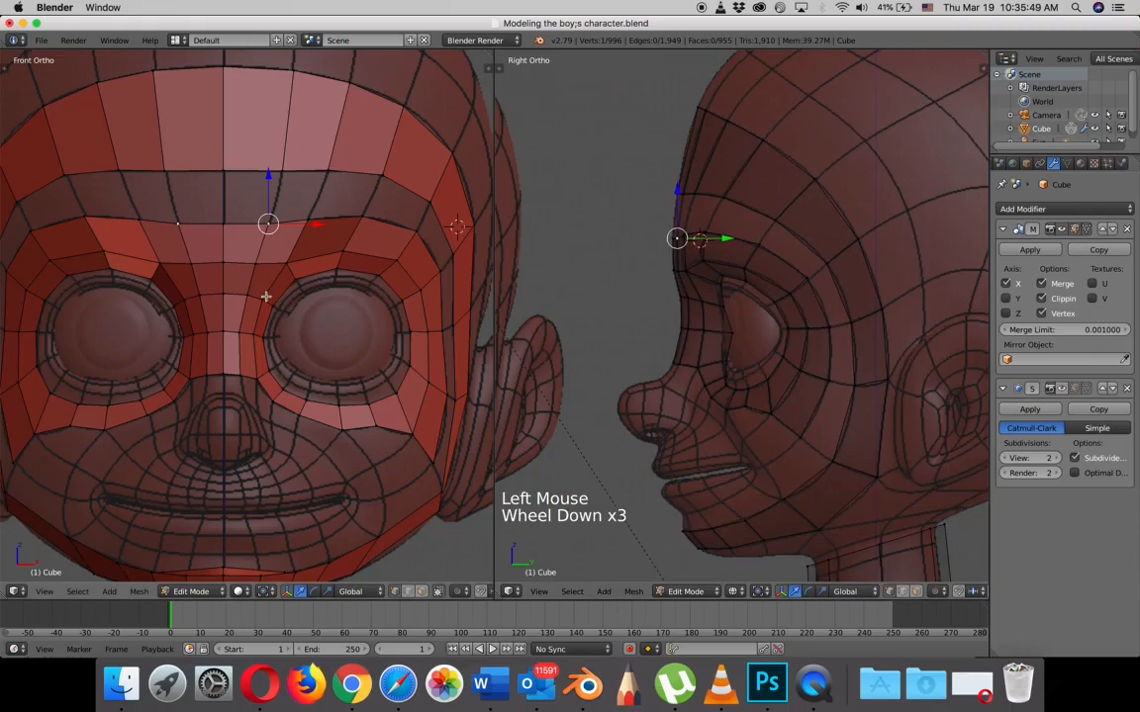
scroll(280, 300, down, 3)
scroll(280, 302, up, 1)
middle_drag(280, 302, 317, 317)
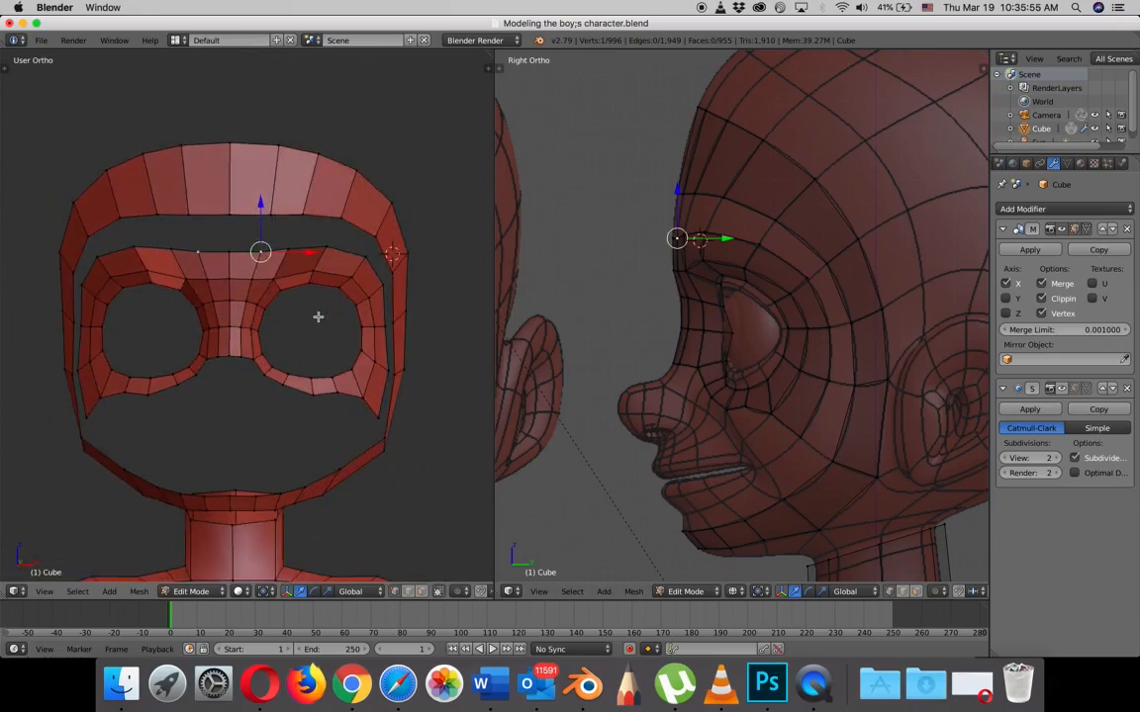
scroll(317, 315, up, 2)
scroll(318, 314, down, 2)
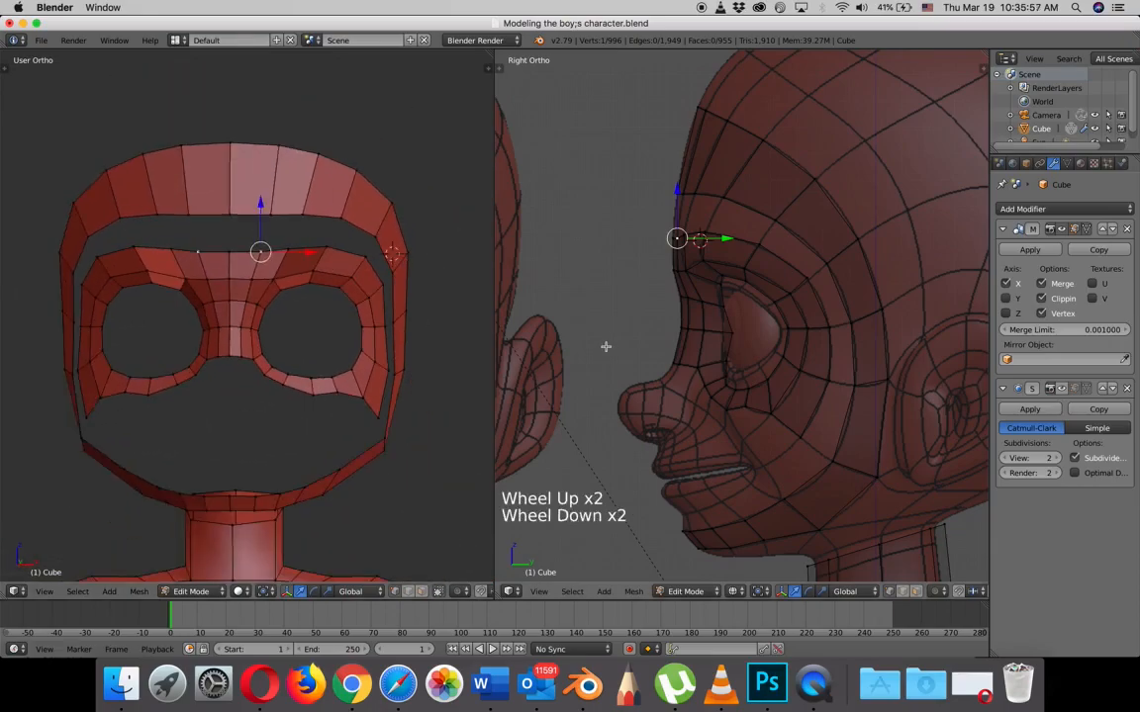
key(KP_1)
scroll(355, 214, up, 2)
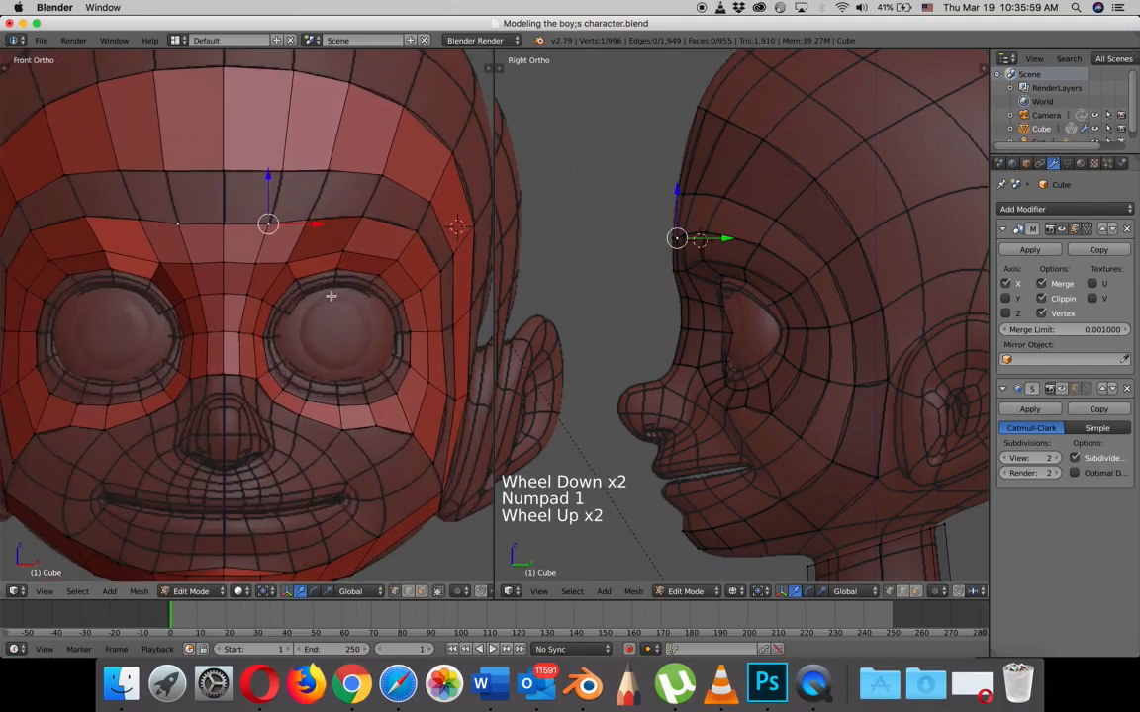
right_click(378, 209)
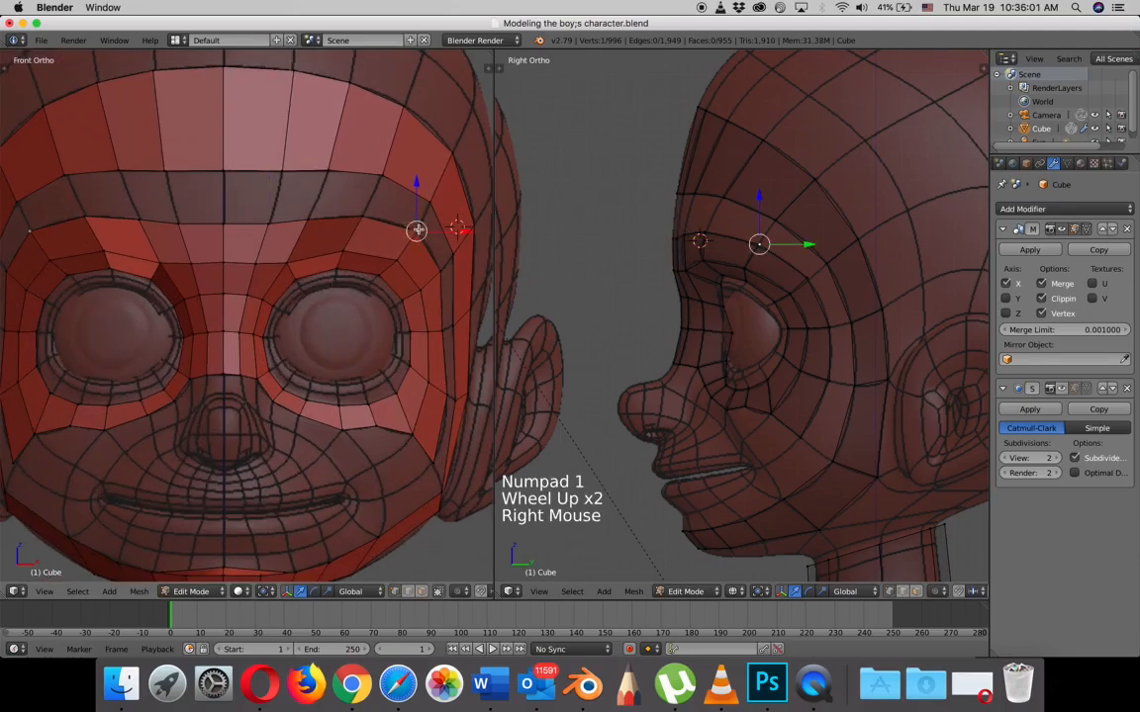
shift+right_click(392, 184)
shift+right_click(346, 155)
shift+right_click(326, 174)
shift+right_click(301, 156)
shift+right_click(275, 198)
shift+right_click(284, 173)
shift+right_click(276, 221)
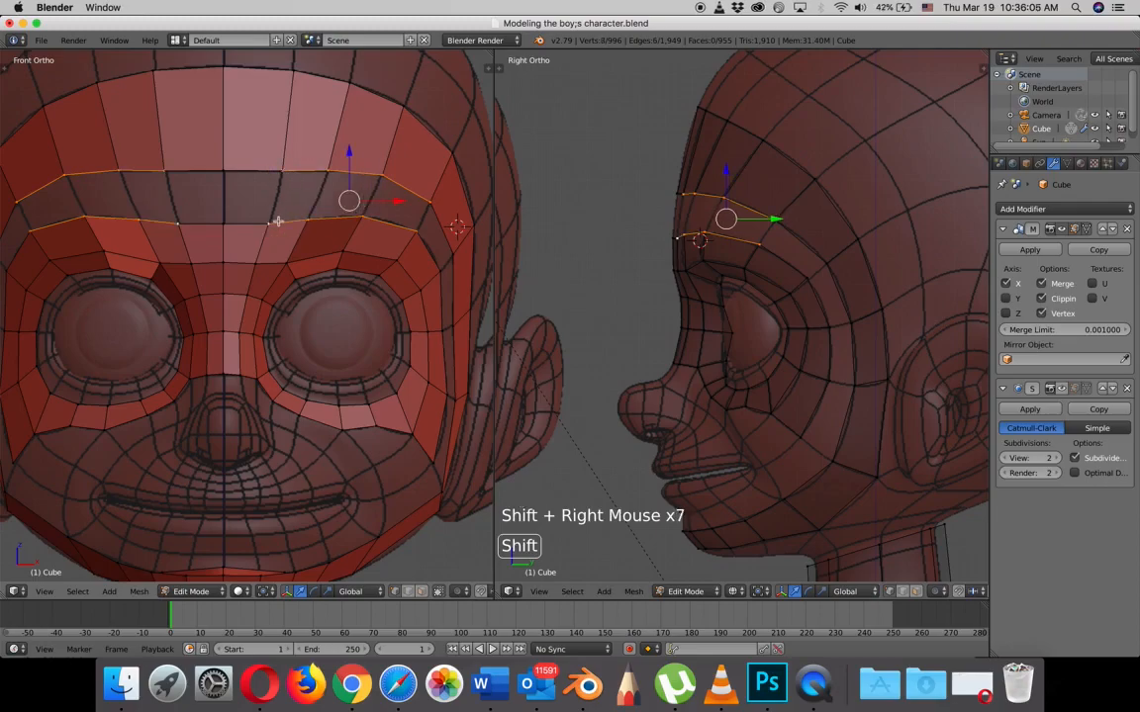
shift+right_click(224, 171)
shift+right_click(224, 223)
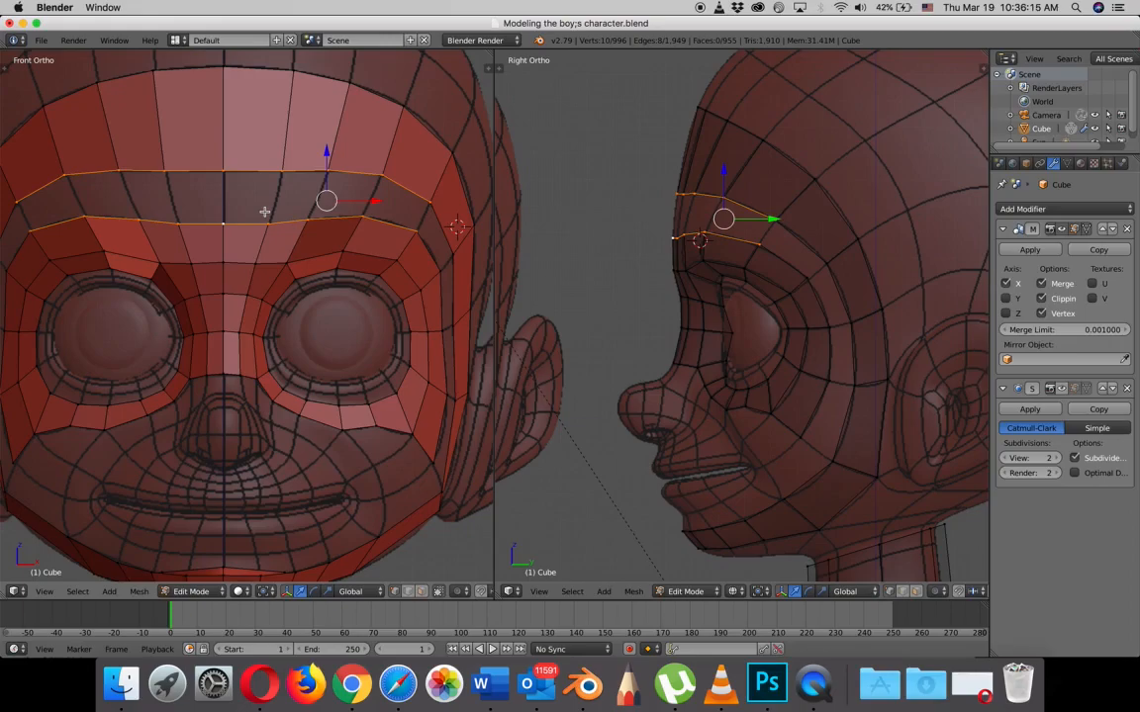
key(super)
key(super+z)
key(super+z)
key(super+z)
key(super+z)
key(super+z)
key(super+z)
key(super+z)
key(super+z)
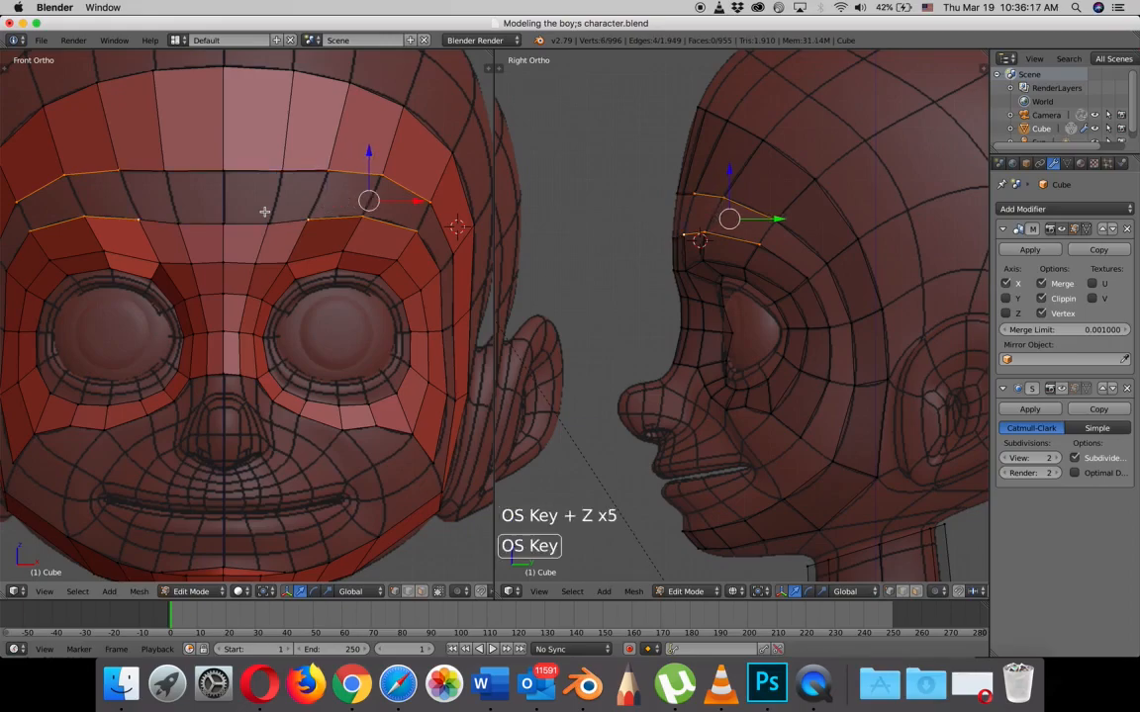
key(super+z)
key(super+z)
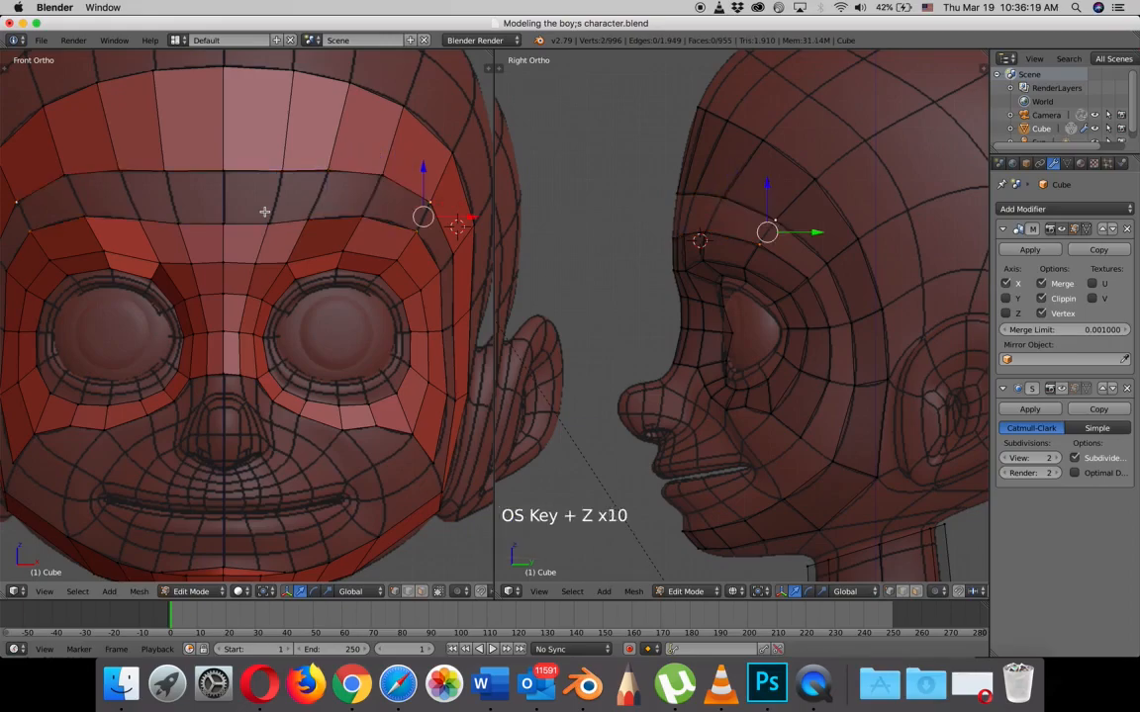
- Nudge the outer brow vertex and the cheek corner vertex slightly inward along X in the front view
right_click(416, 230)
click(468, 232)
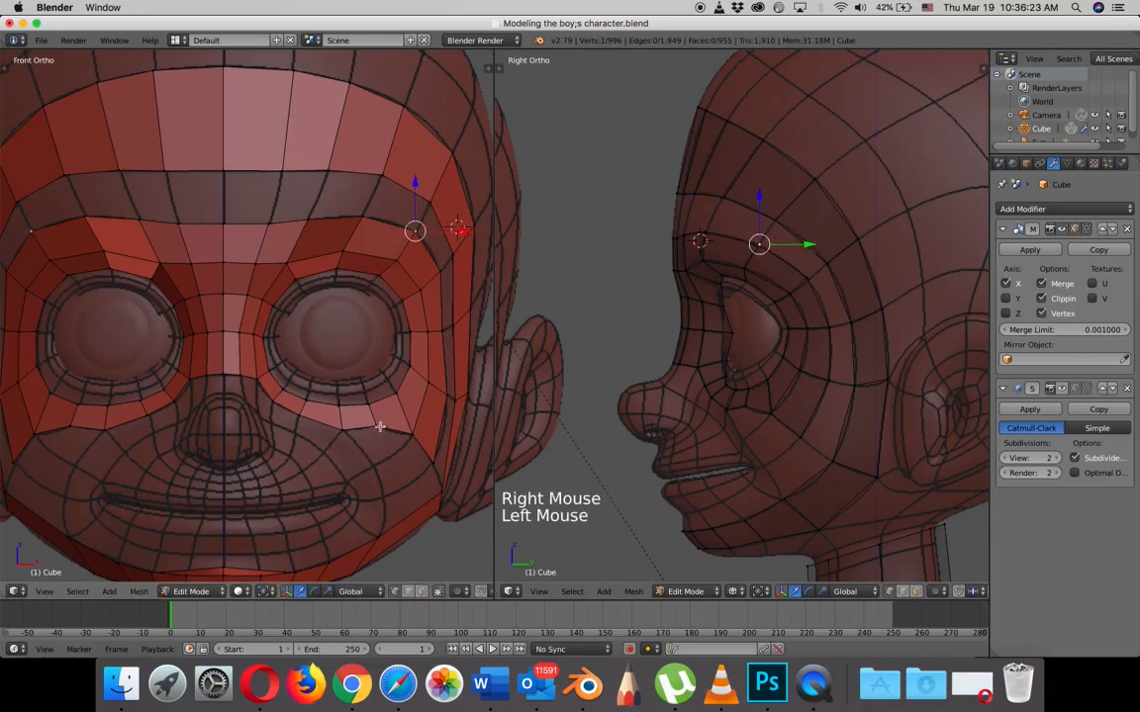
right_click(434, 462)
drag(482, 462, 479, 463)
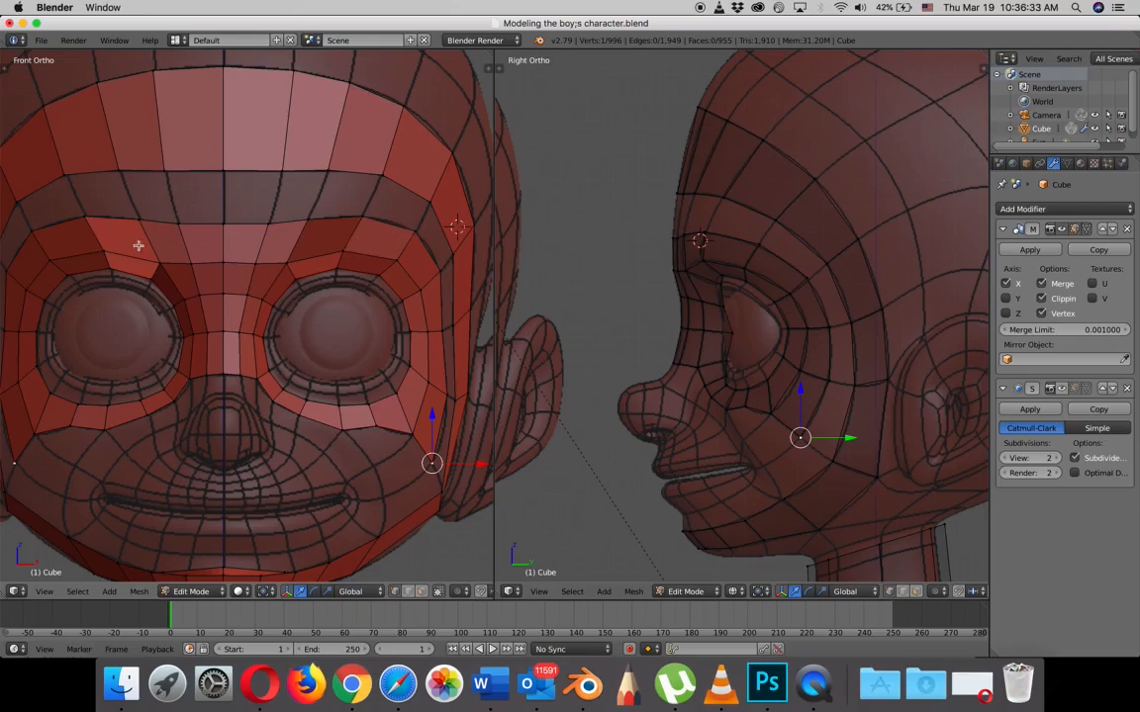
- Fill the gap between the forehead strip's lower edge and the brow's upper edge, from centre line to temple, using Bridge Edge Loops
right_click(414, 232)
shift+right_click(428, 202)
shift+right_click(382, 174)
shift+right_click(362, 219)
shift+right_click(326, 171)
shift+right_click(308, 217)
shift+right_click(285, 170)
shift+right_click(266, 220)
shift+right_click(223, 170)
shift+right_click(220, 222)
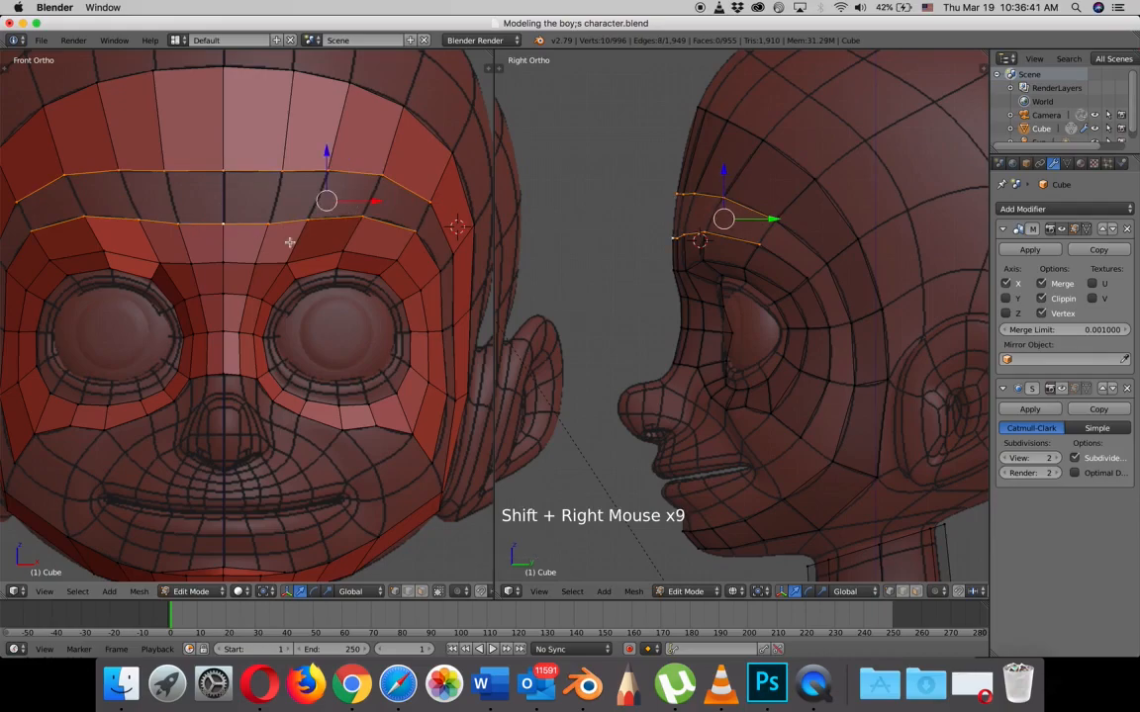
shift+right_click(449, 256)
shift+right_click(411, 230)
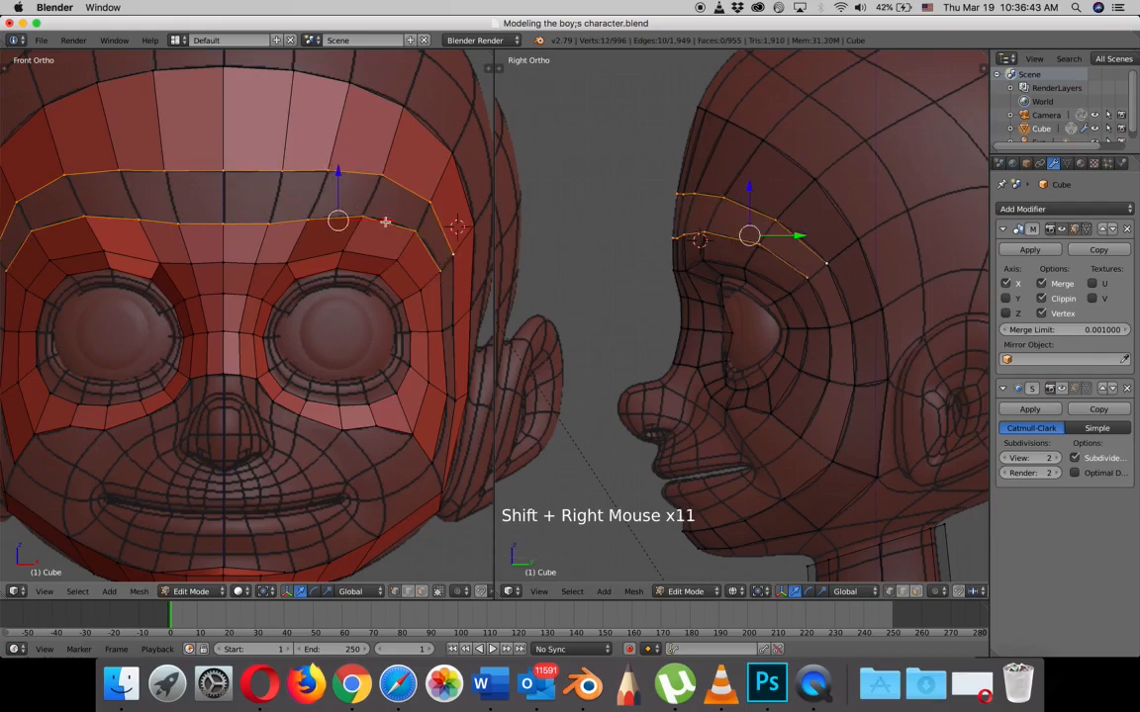
shift+middle_drag(260, 221, 280, 234)
scroll(281, 230, down, 1)
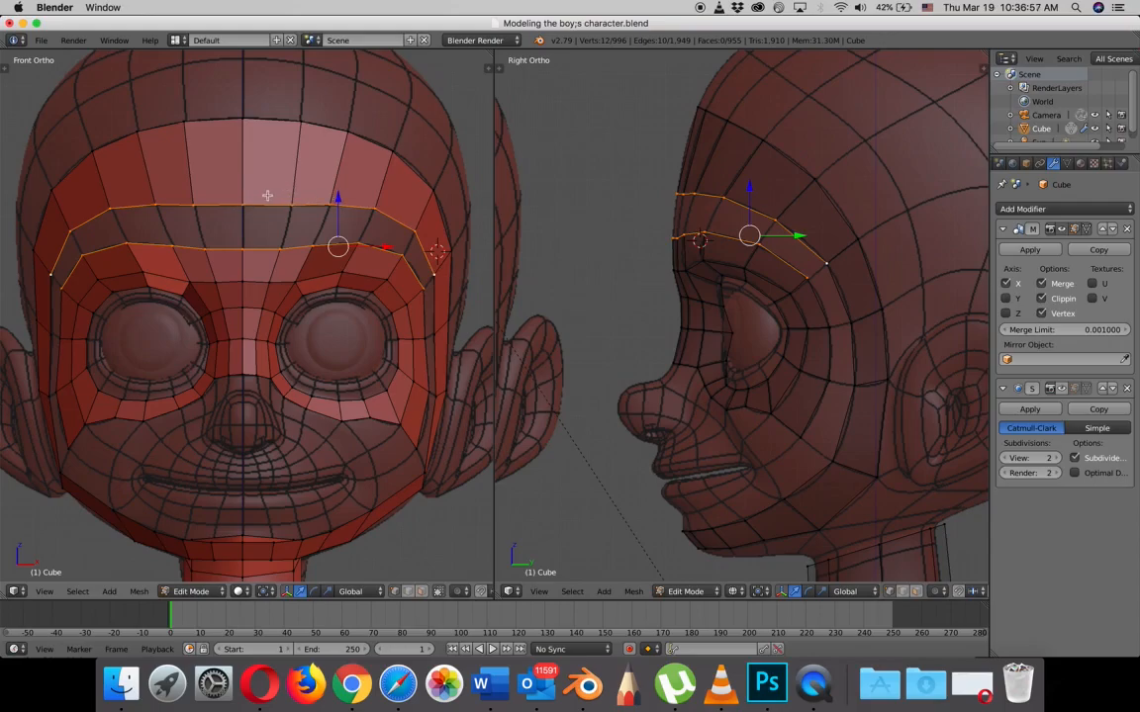
key(w)
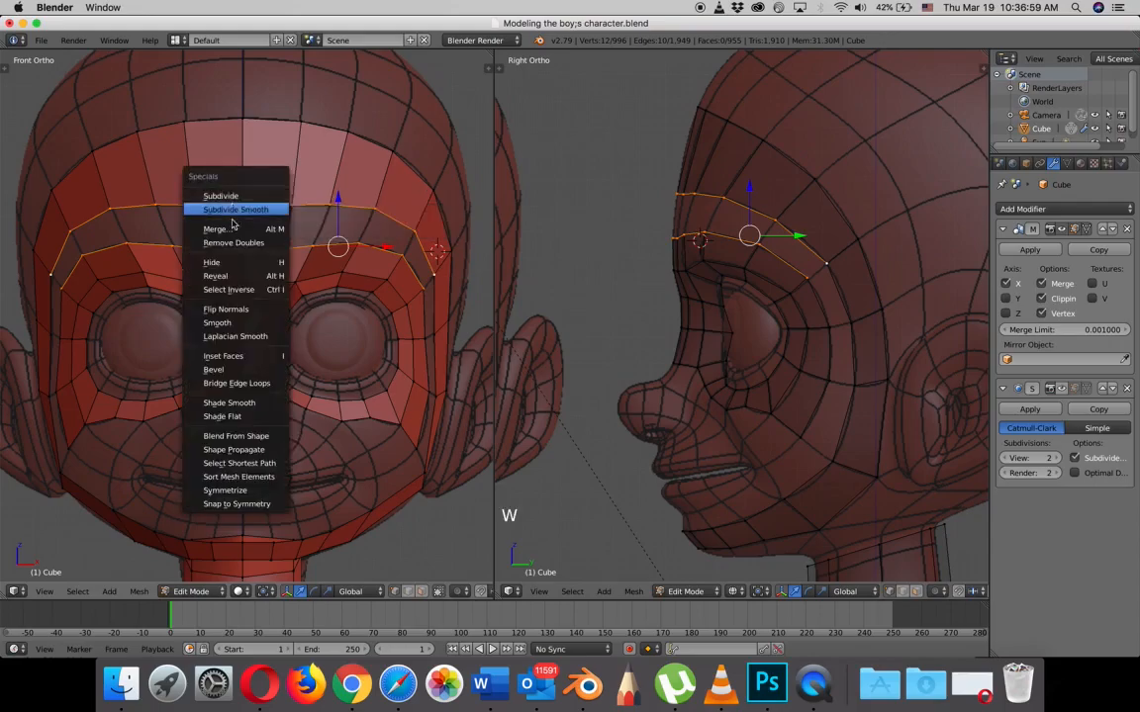
click(240, 385)
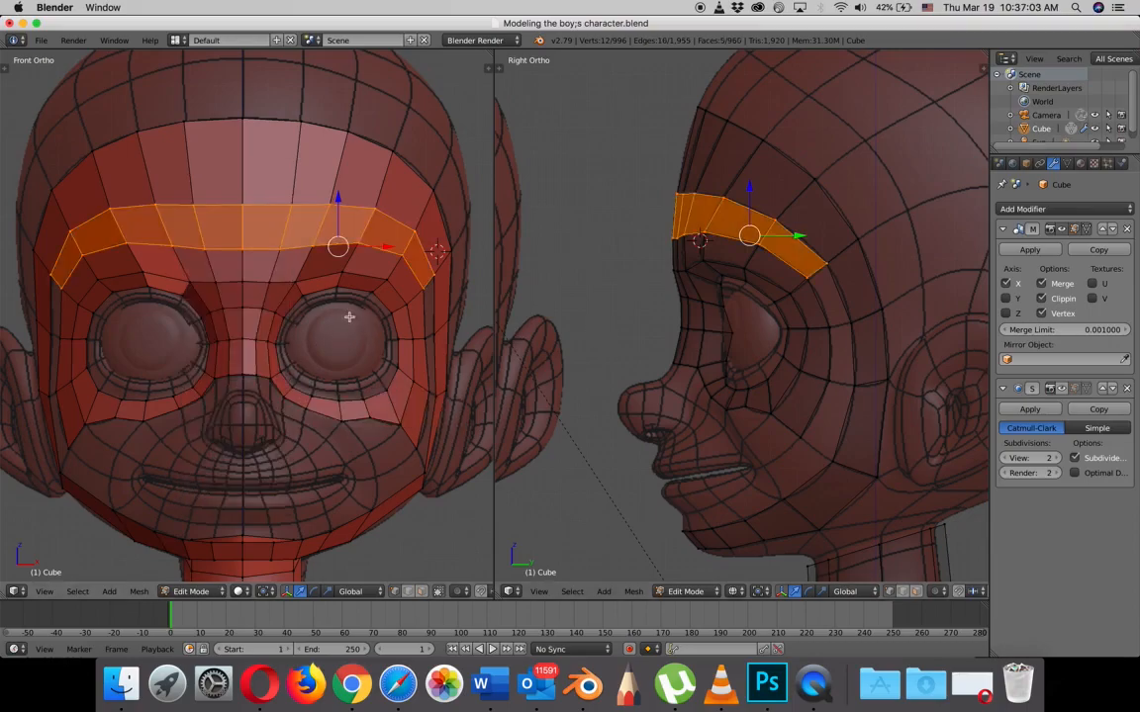
- Display the side view in solid shading and bridge the two-edge gap between the eye mask's outer edge and the cheek strip with Bridge Edge Loops
key(x)
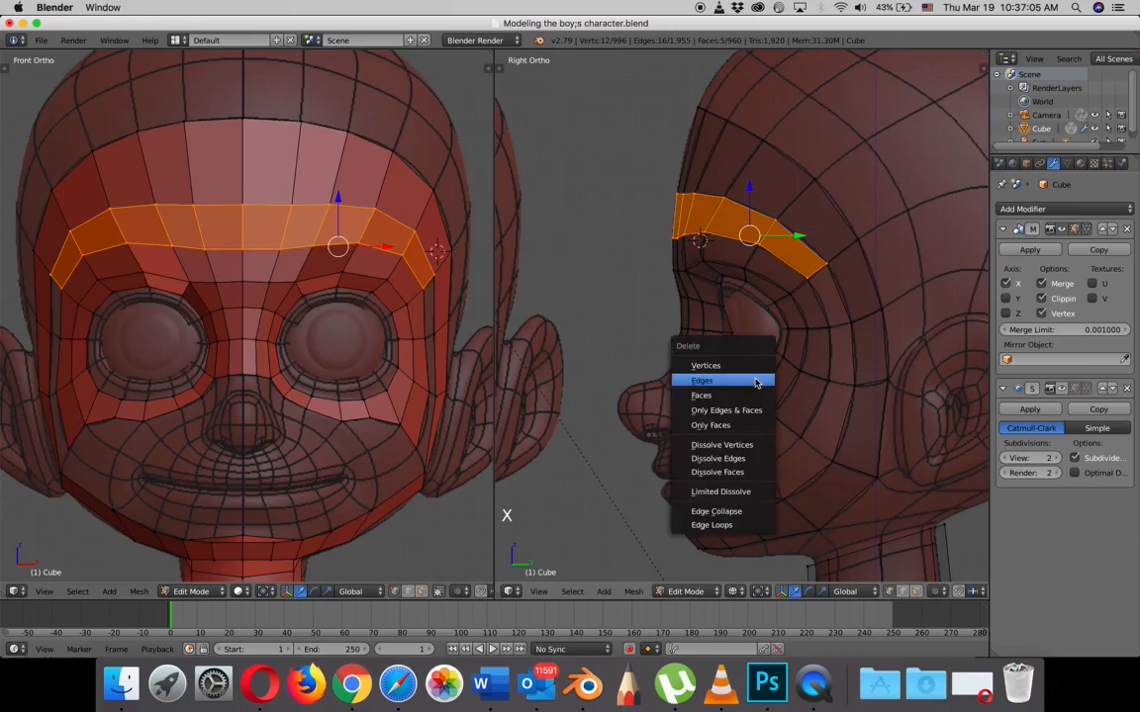
key(z)
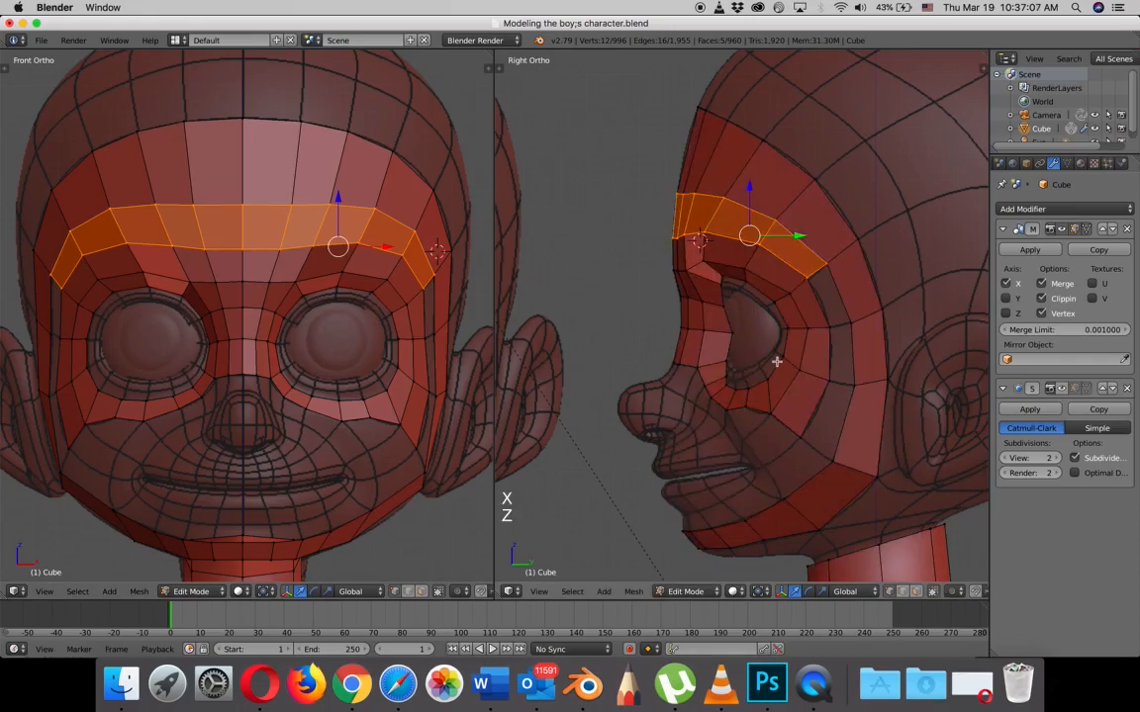
scroll(779, 362, up, 2)
shift+middle_drag(780, 362, 714, 284)
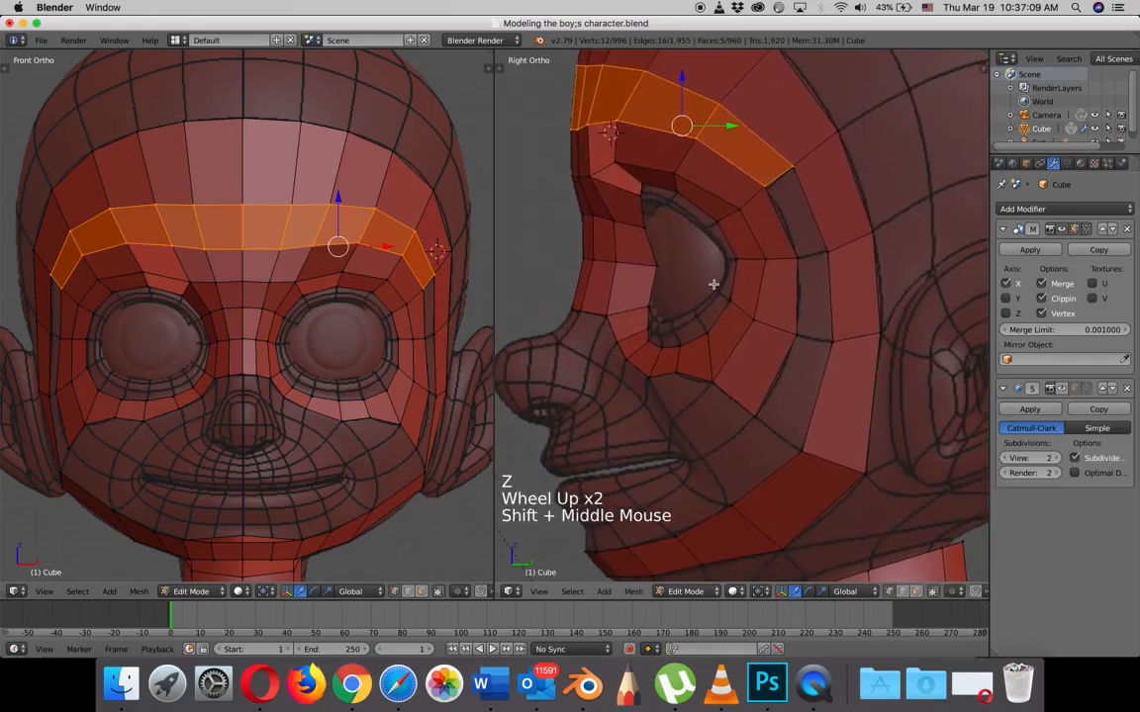
right_click(827, 252)
shift+right_click(798, 259)
shift+right_click(795, 333)
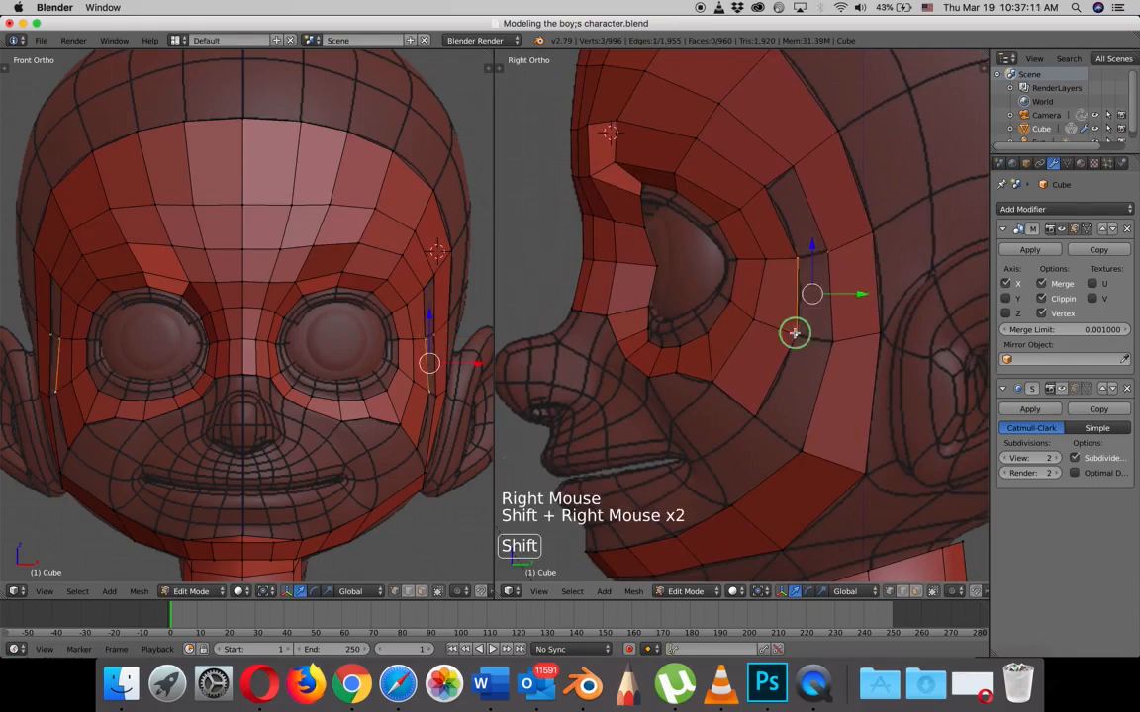
shift+right_click(756, 415)
shift+right_click(832, 336)
shift+right_click(806, 449)
key(w)
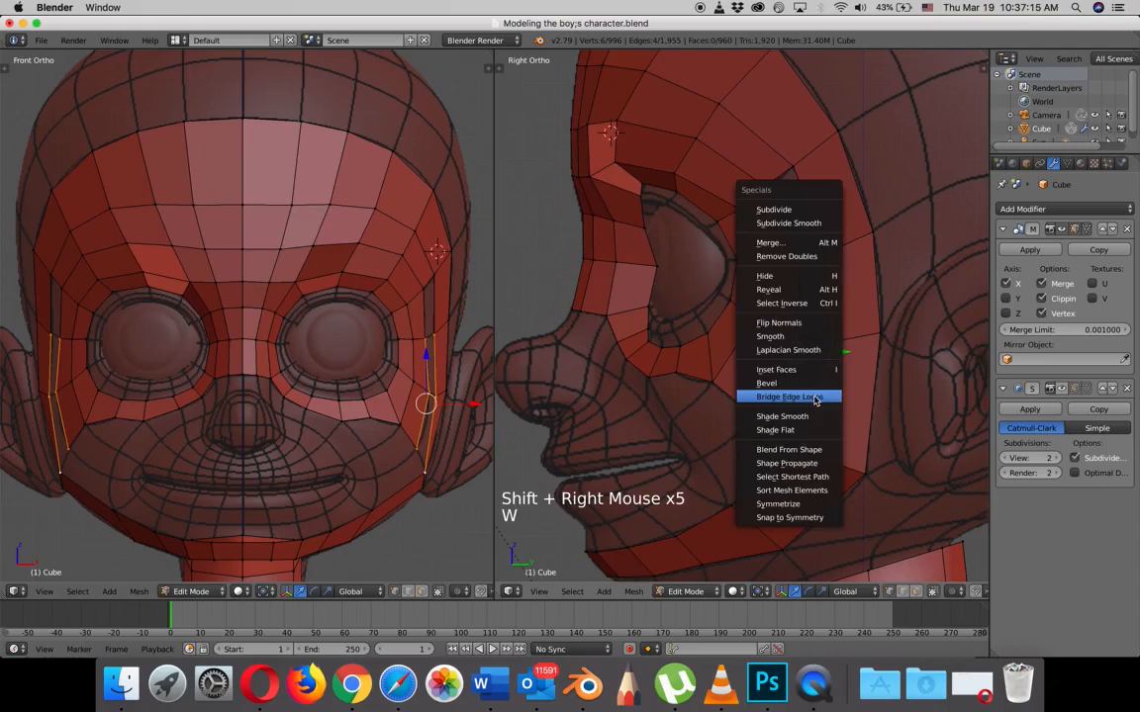
click(817, 398)
- Fill the remaining four-sided hole at the temple, between the brow faces and the outer eye mask, with a face
right_click(819, 255)
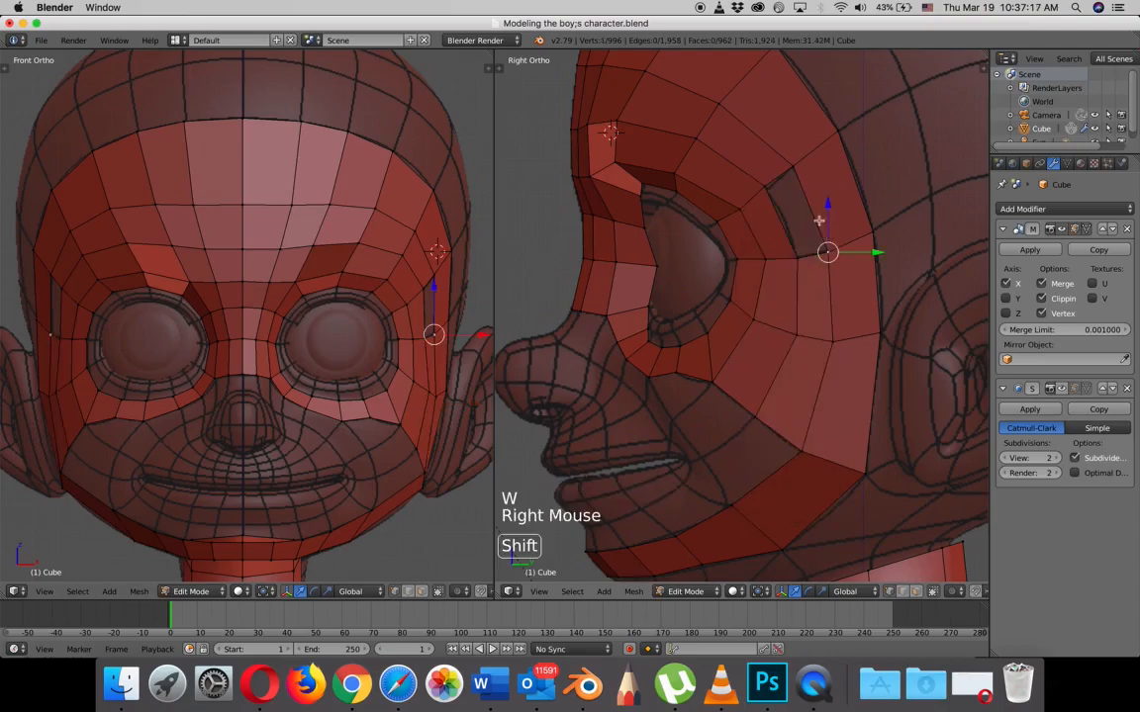
shift+right_click(789, 167)
shift+right_click(770, 187)
shift+right_click(790, 259)
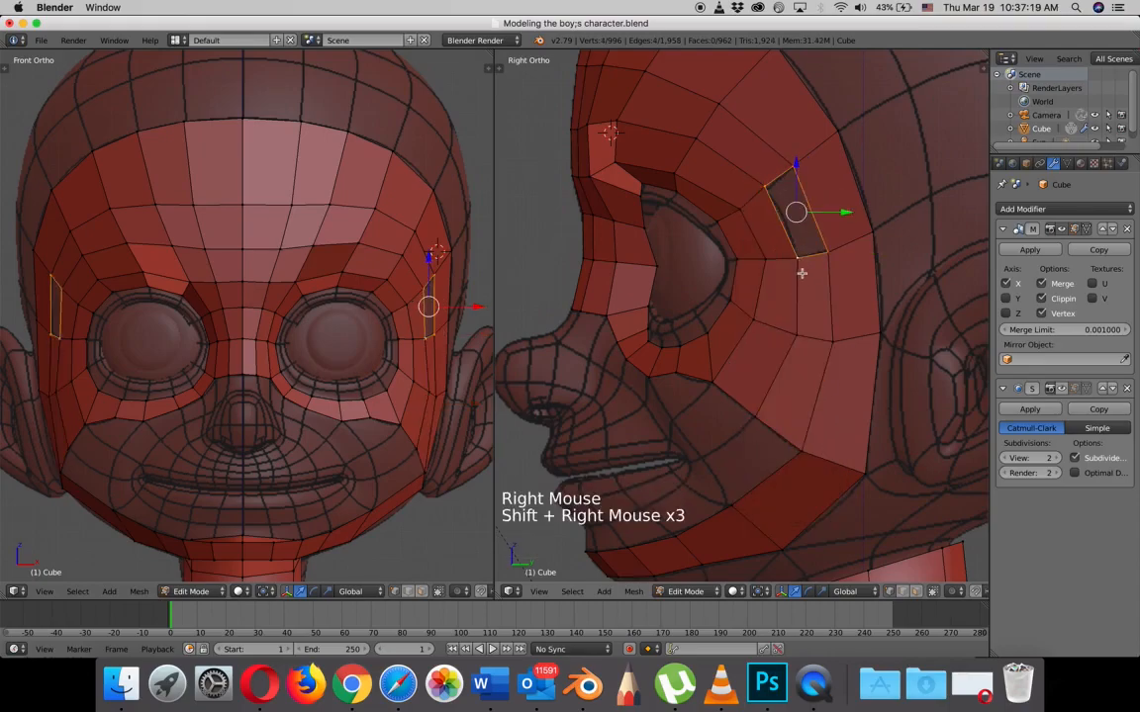
key(f)
- Turn on the Subdivision Surface preview for Edit Mode and look at the face from an angled view
scroll(792, 267, down, 1)
scroll(792, 267, down, 1)
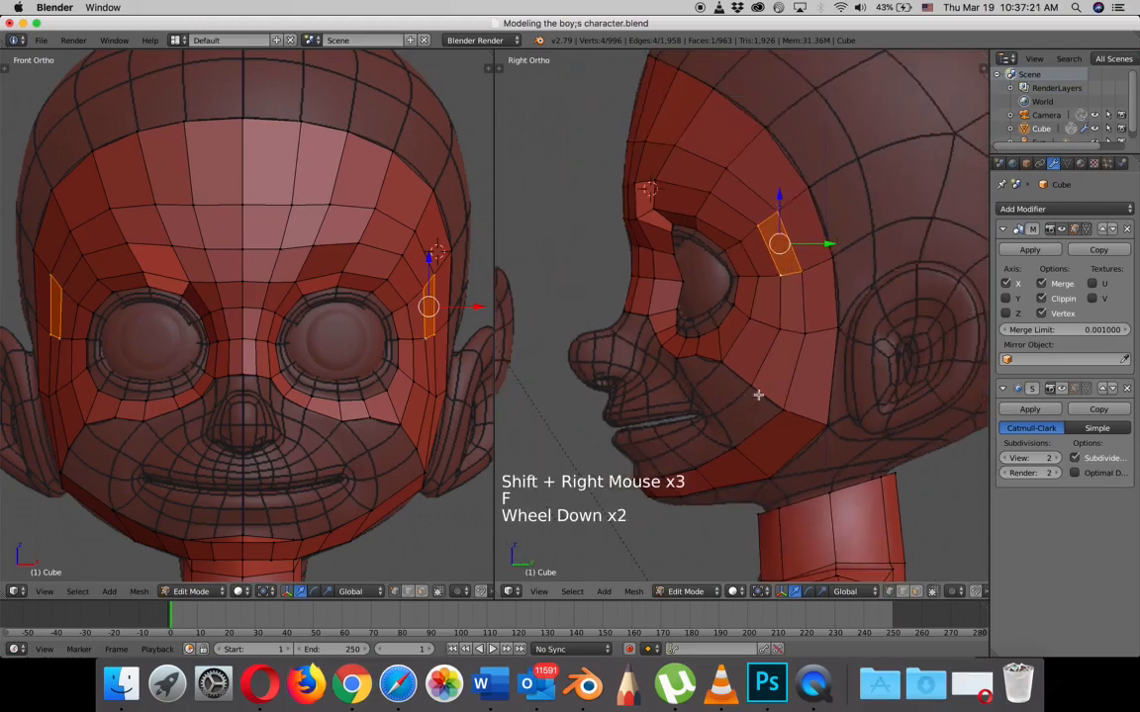
scroll(389, 356, down, 2)
middle_drag(388, 355, 321, 346)
click(1061, 389)
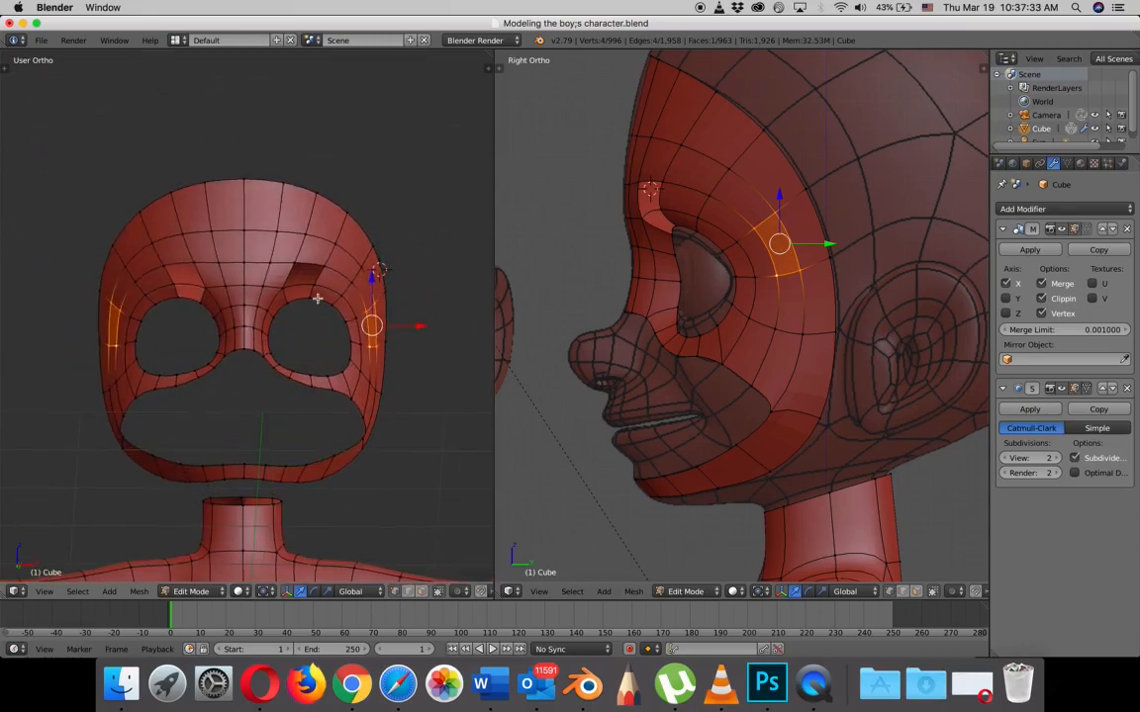
- Flip the normals of the wrongly shaded brow face above the inner part of the eye
right_click(293, 242)
shift+right_click(283, 255)
shift+right_click(260, 254)
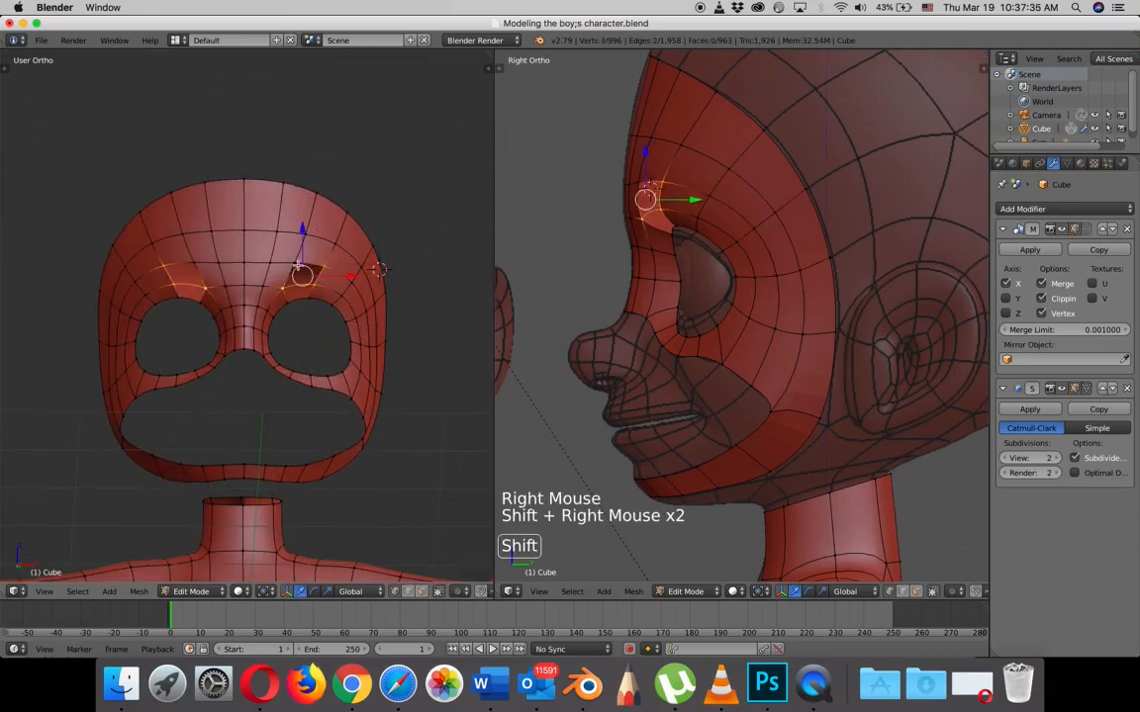
shift+right_click(287, 282)
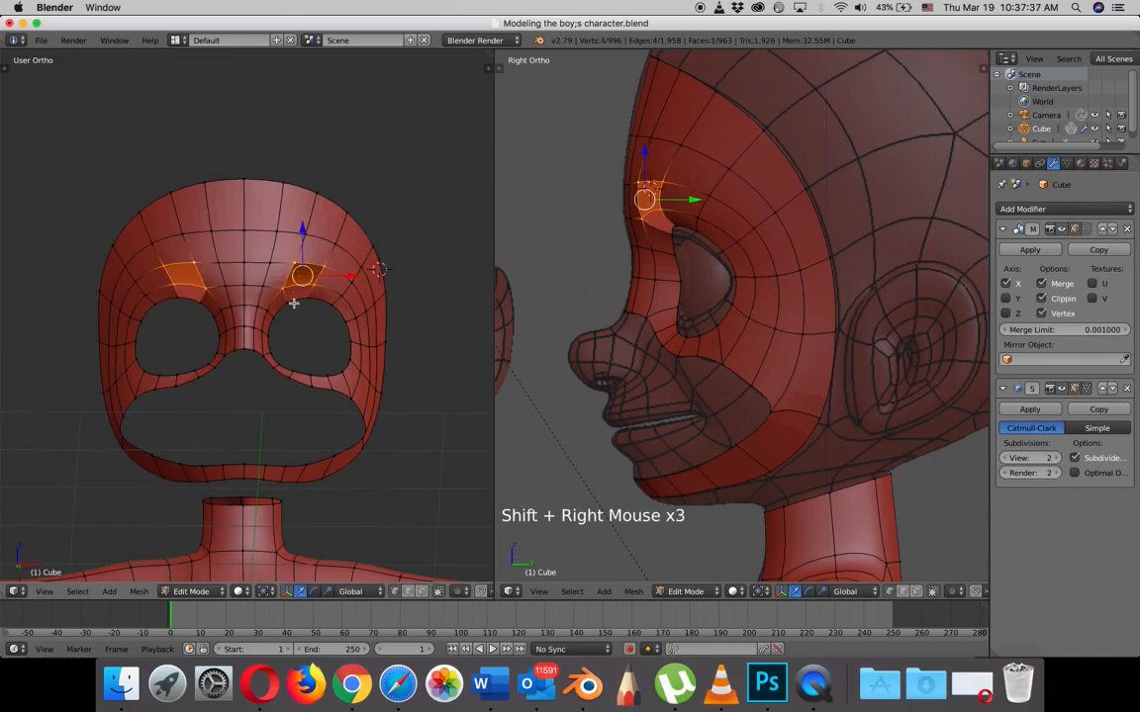
key(t)
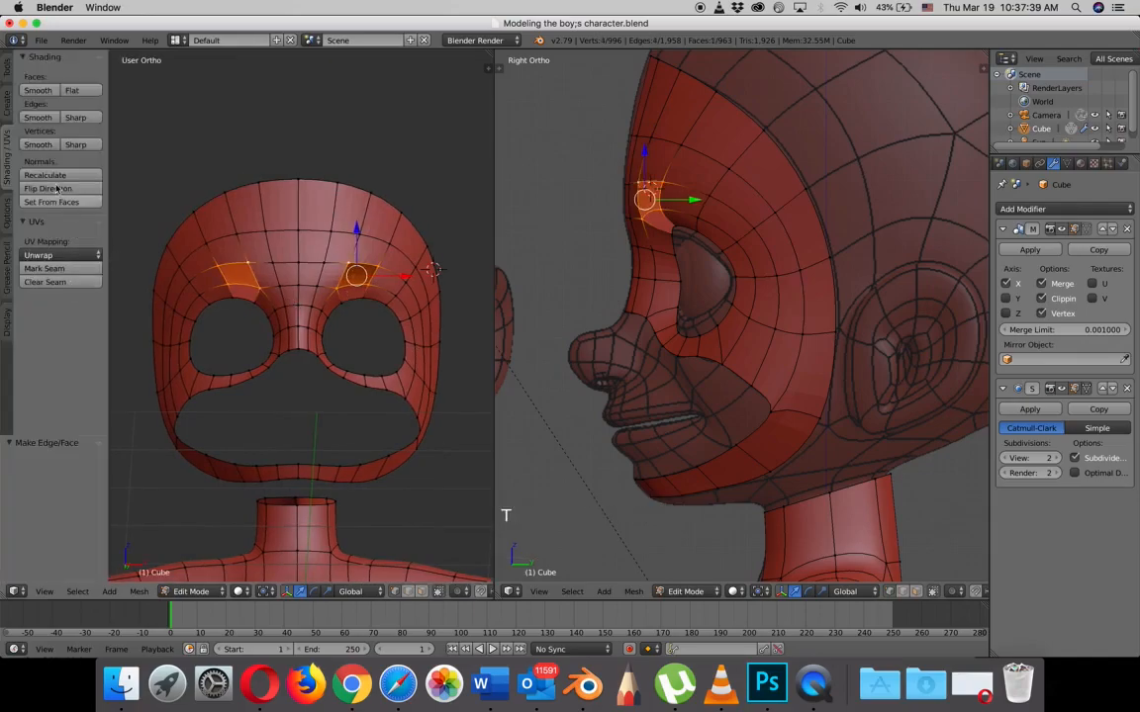
click(11, 172)
click(48, 188)
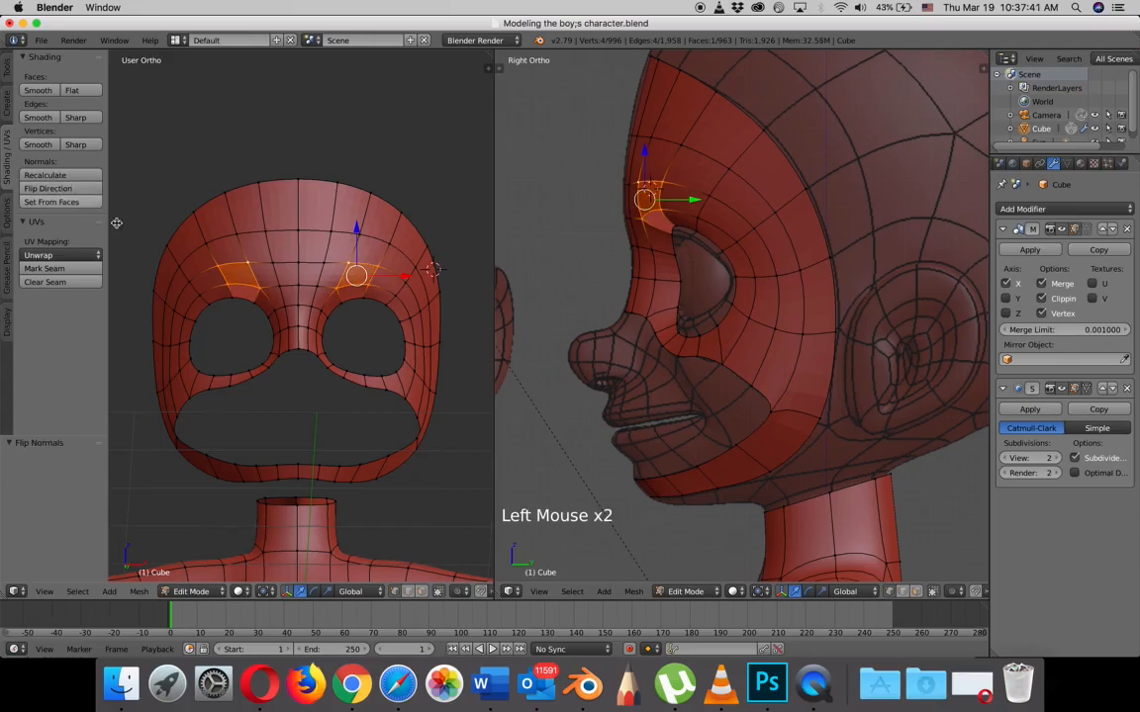
- Flip the normals of the small face directly below it, along the upper rim of the eye opening
middle_drag(369, 311, 362, 315)
scroll(356, 310, up, 3)
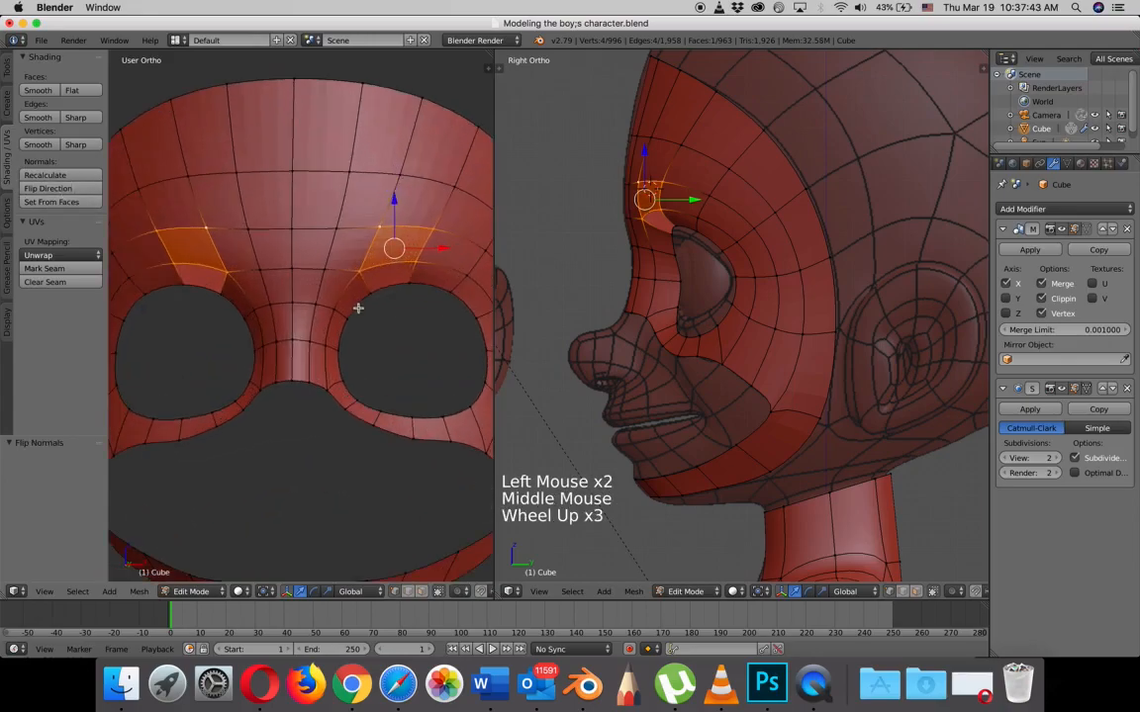
right_click(408, 280)
shift+right_click(415, 263)
shift+right_click(359, 270)
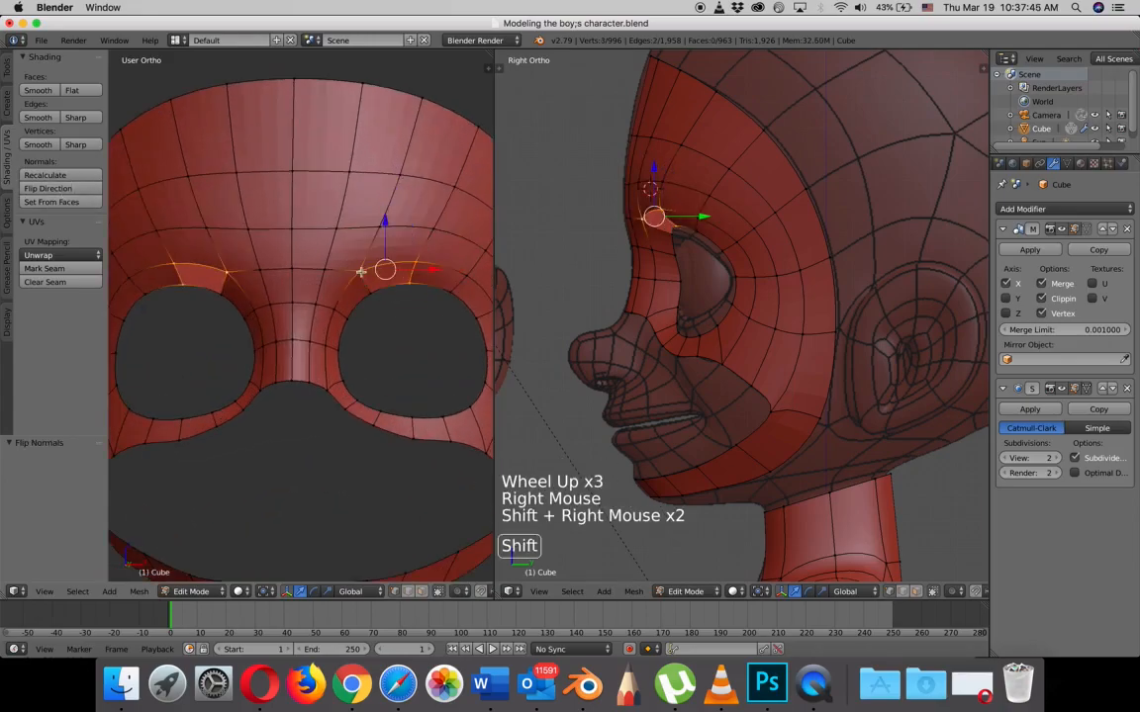
shift+right_click(368, 289)
click(122, 213)
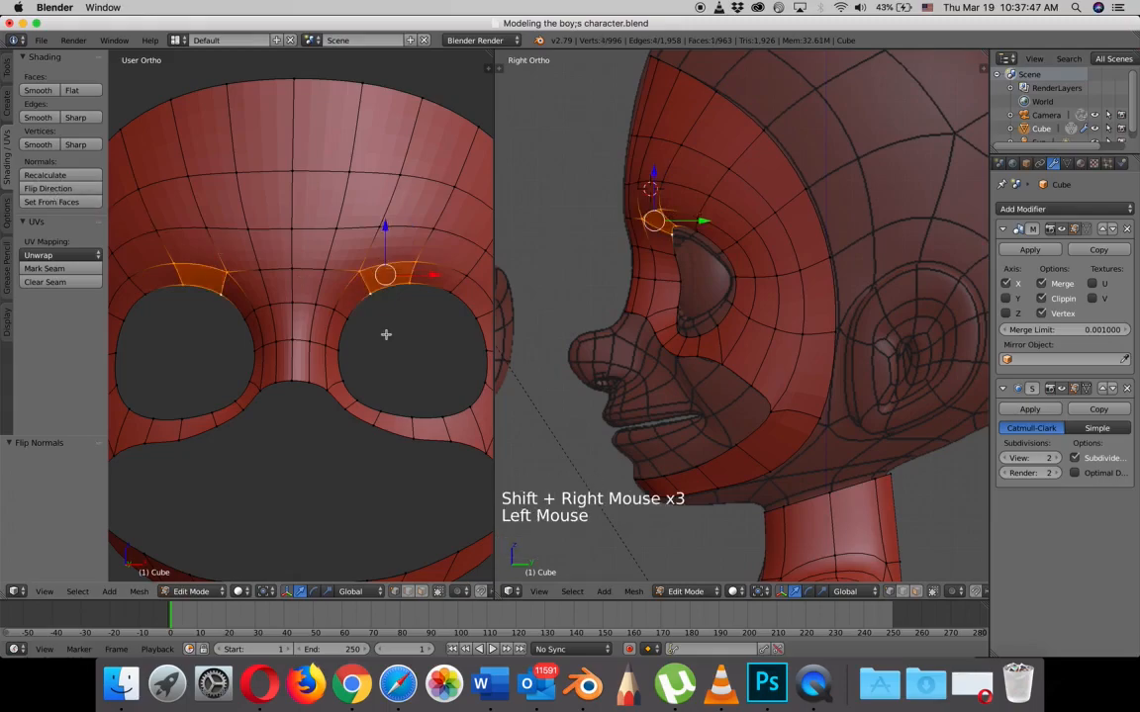
- Deselect everything, switch to Object Mode and apply smooth shading to the face mesh
key(t)
scroll(382, 331, down, 1)
mouse_move(382, 330)
middle_down()
mouse_move(357, 331)
mouse_move(389, 311)
mouse_move(369, 305)
mouse_move(332, 329)
mouse_move(374, 331)
middle_up()
key(a)
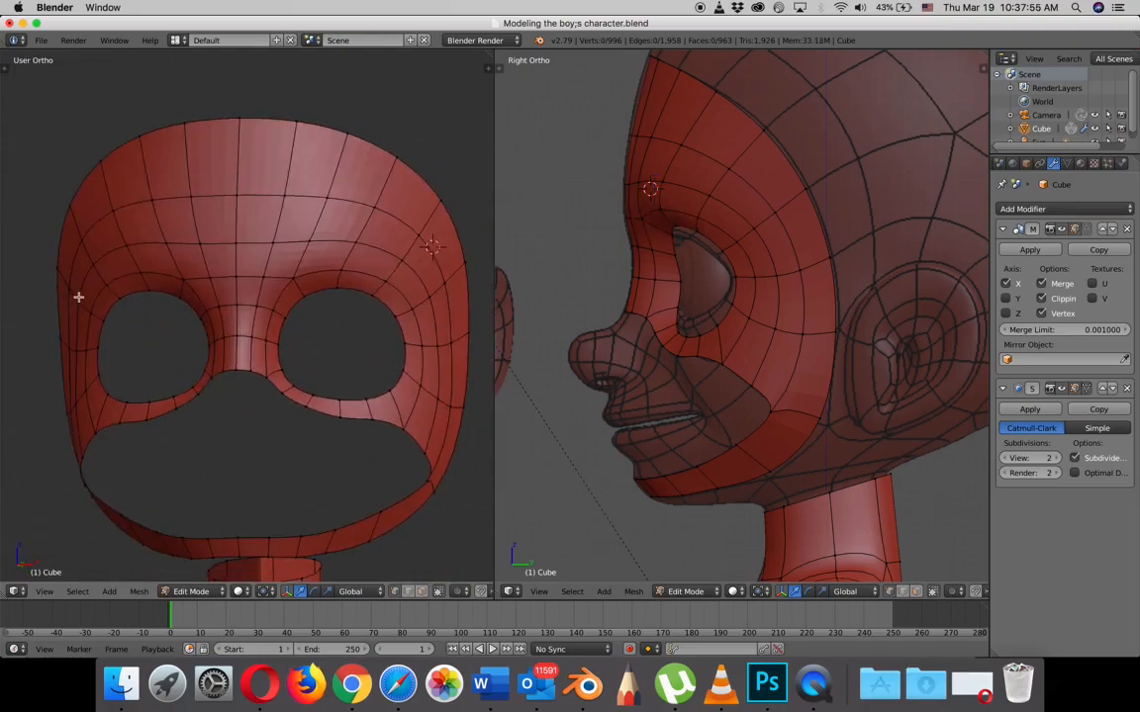
key(Tab)
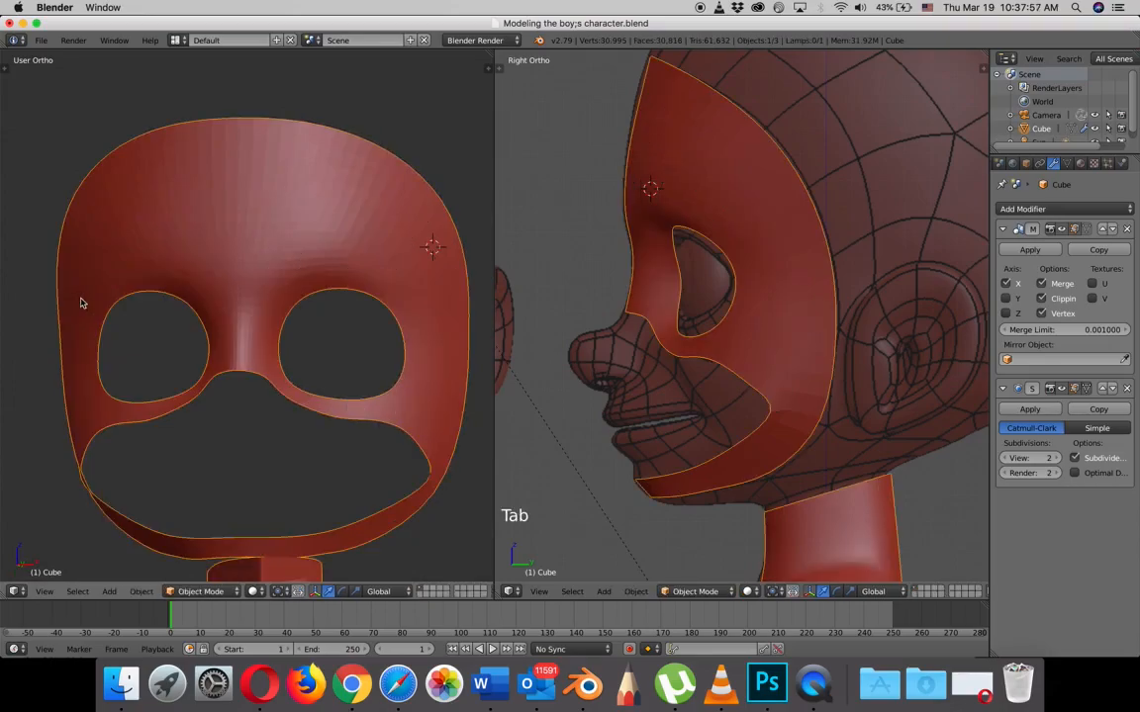
key(t)
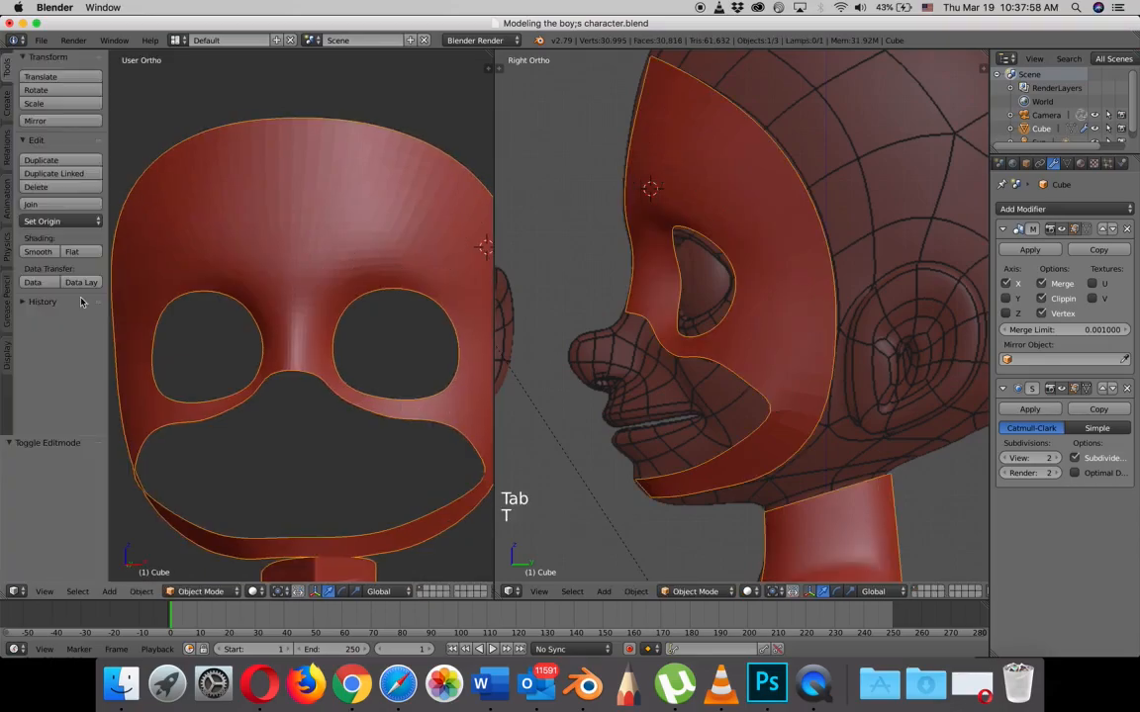
click(38, 251)
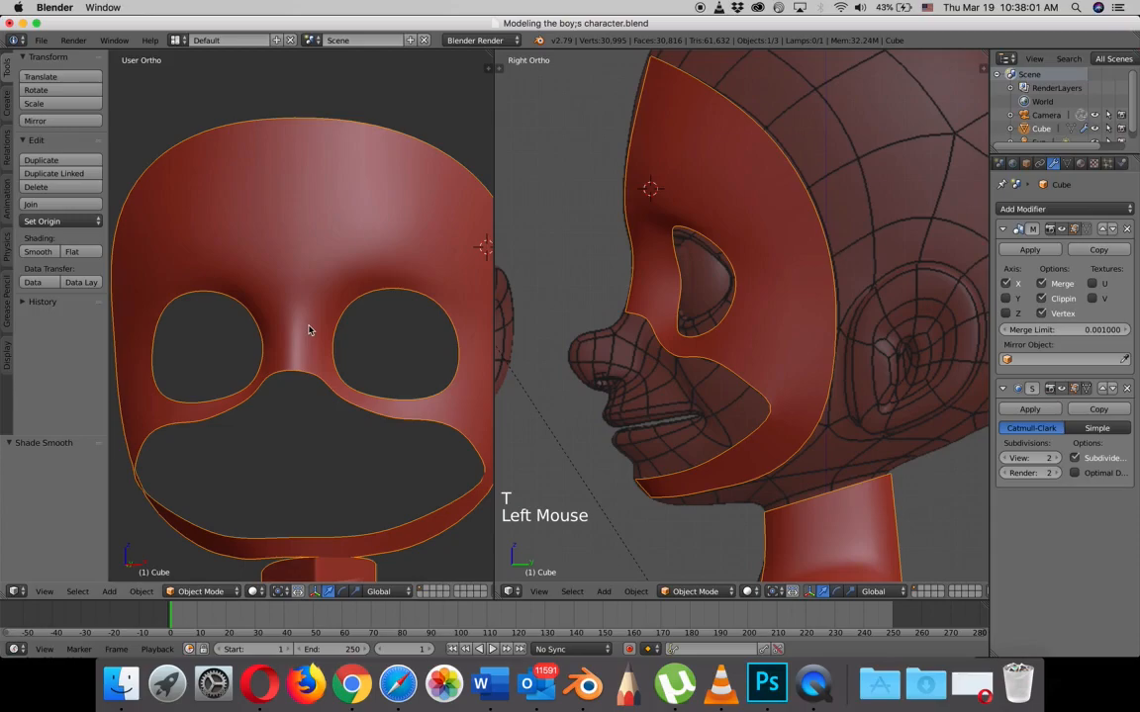
key(t)
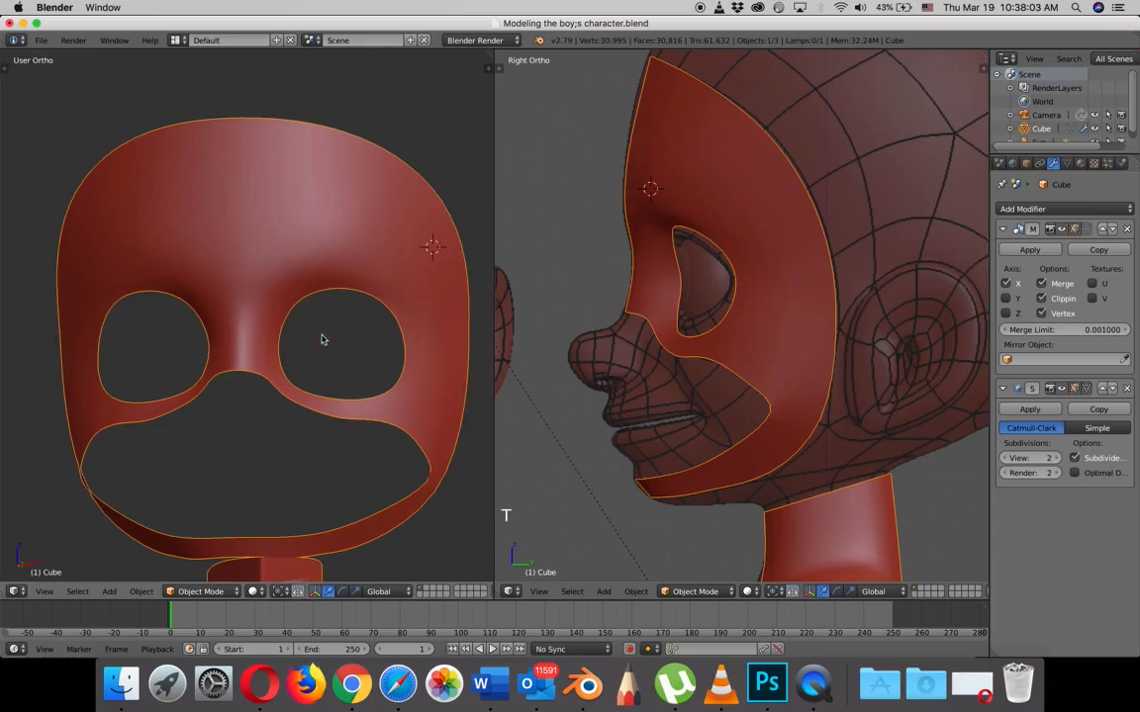
- Inspect the smoothed face from an angle, return to Edit Mode in front view and turn off the Subdivision Surface preview there
middle_drag(317, 339, 257, 324)
key(Tab)
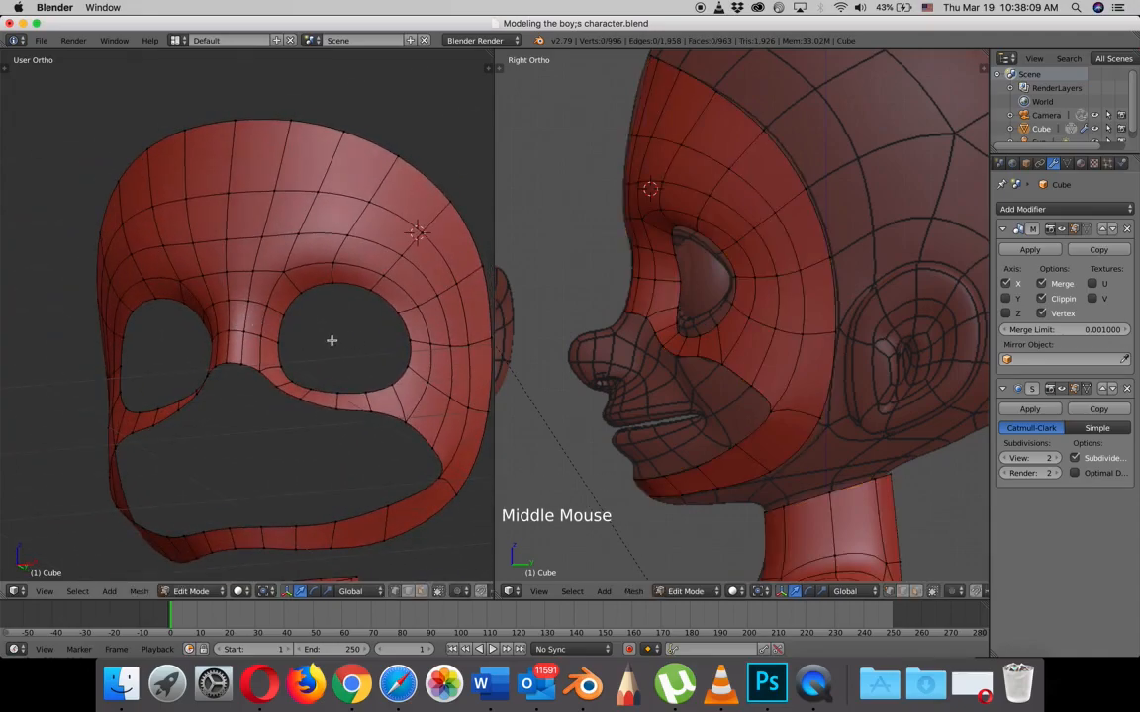
key(KP_1)
scroll(276, 341, up, 3)
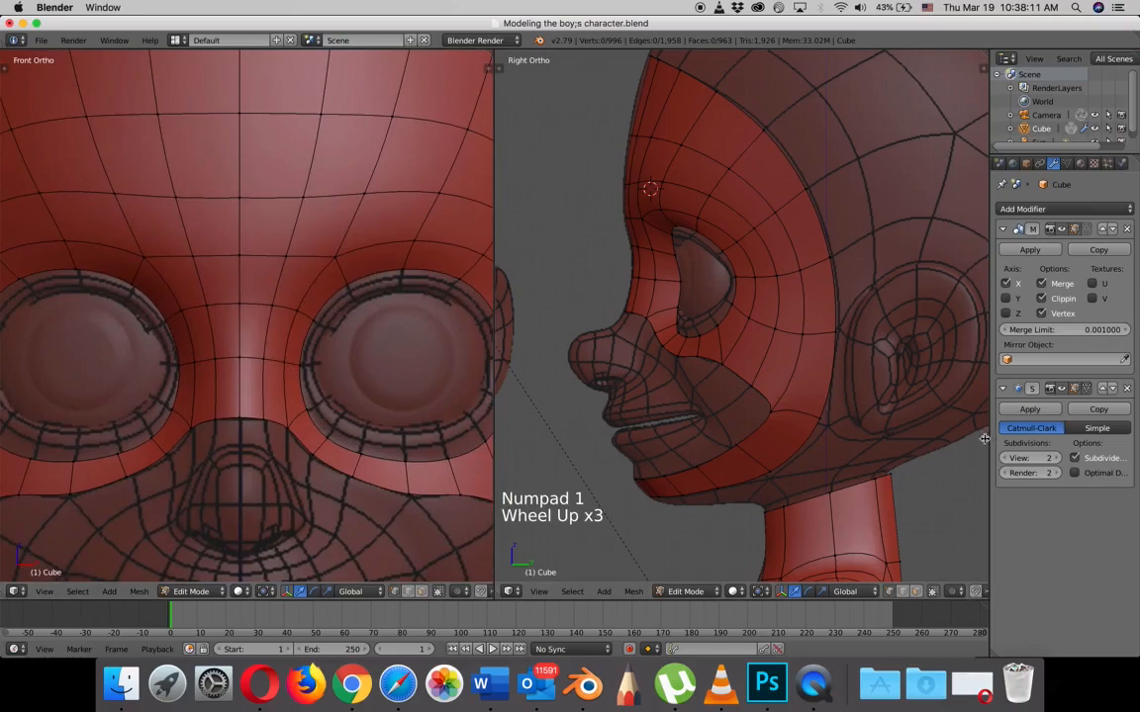
click(135, 387)
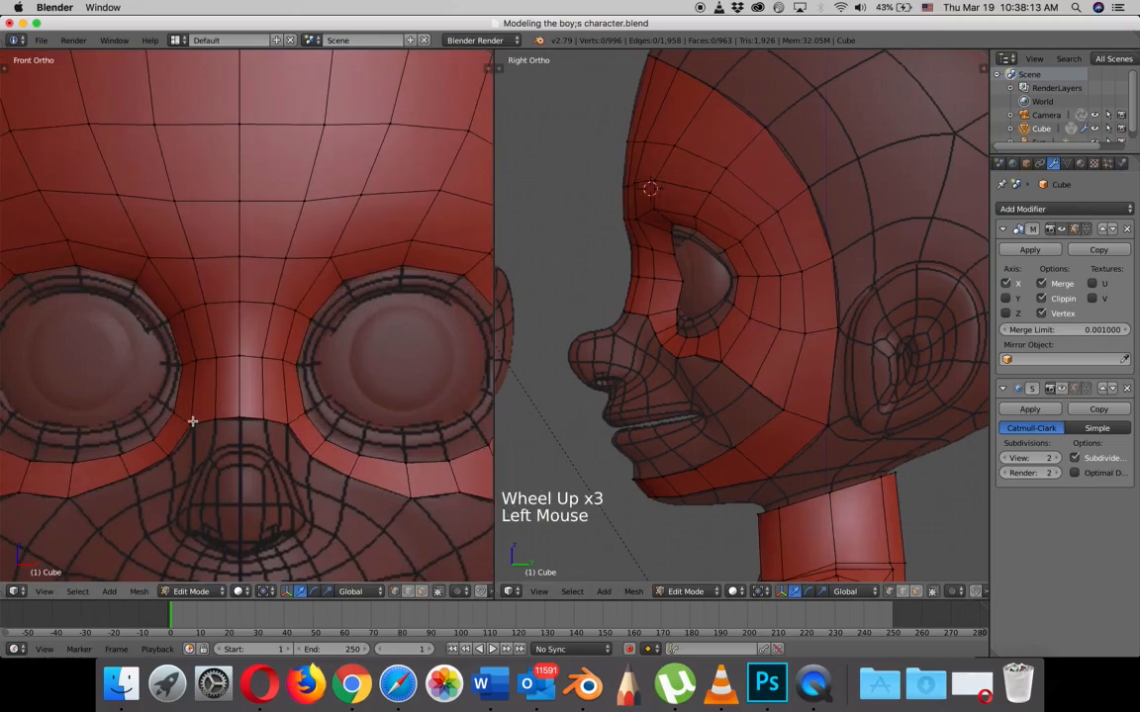
- Extrude the three vertices along the lower edge of the nose bridge about 0.08 units down and forward in the side view
shift+middle_drag(174, 378, 190, 245)
scroll(270, 270, down, 1)
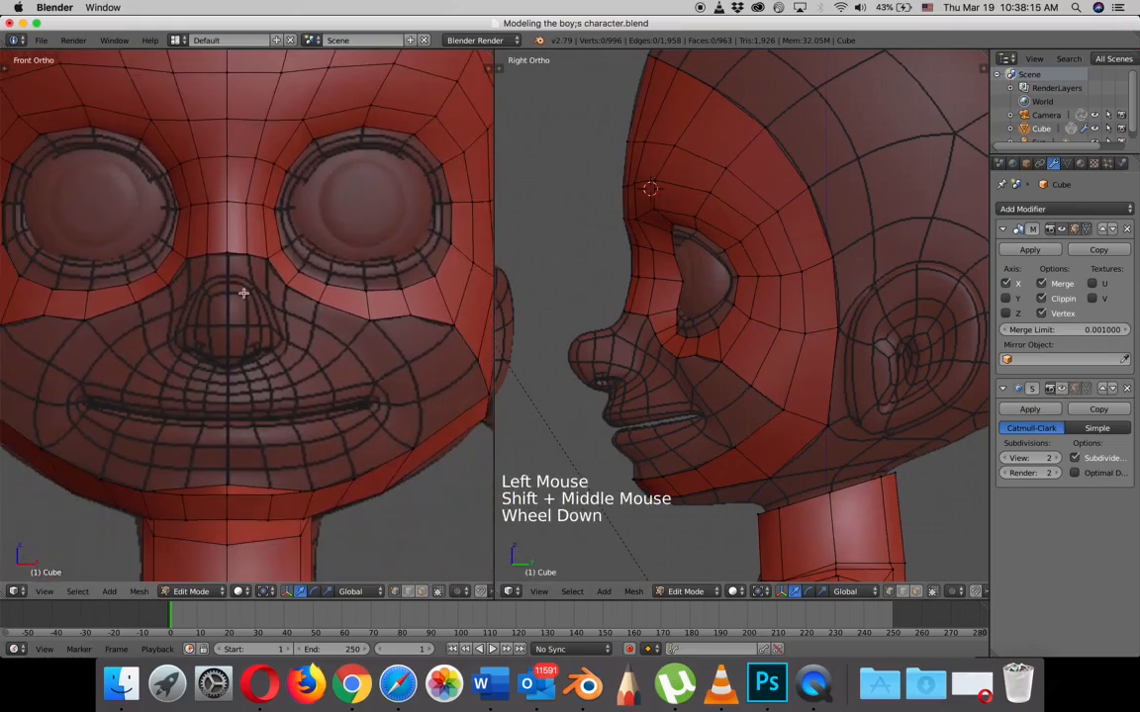
right_click(265, 255)
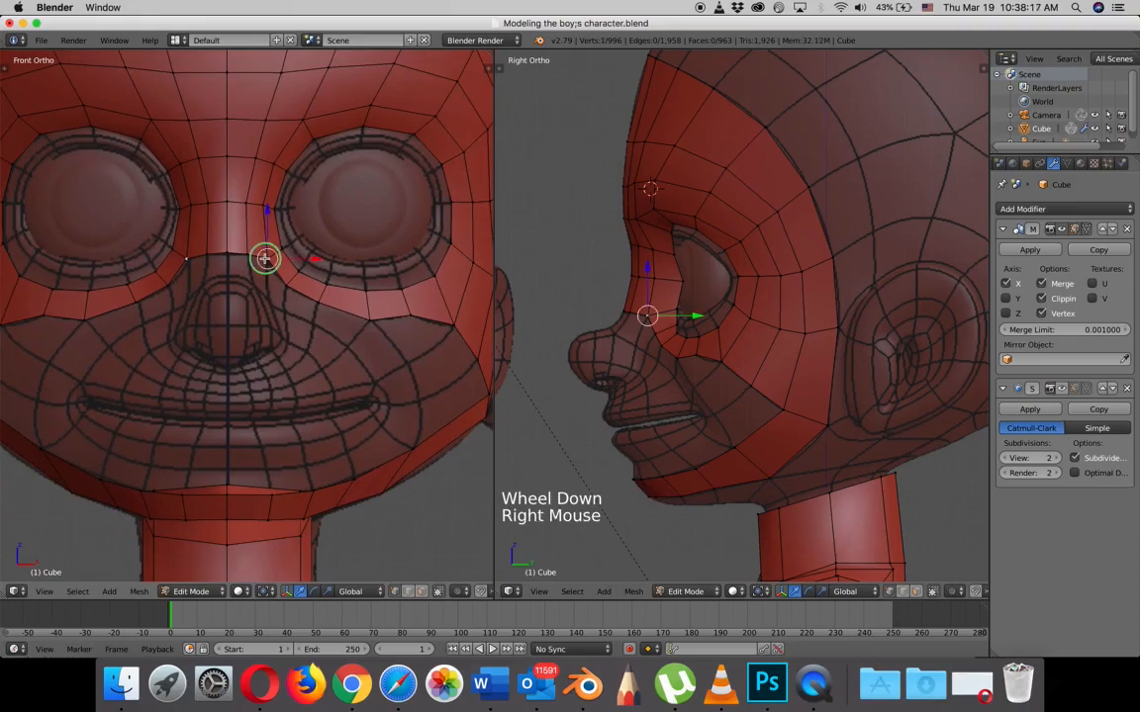
shift+right_click(250, 255)
shift+right_click(229, 255)
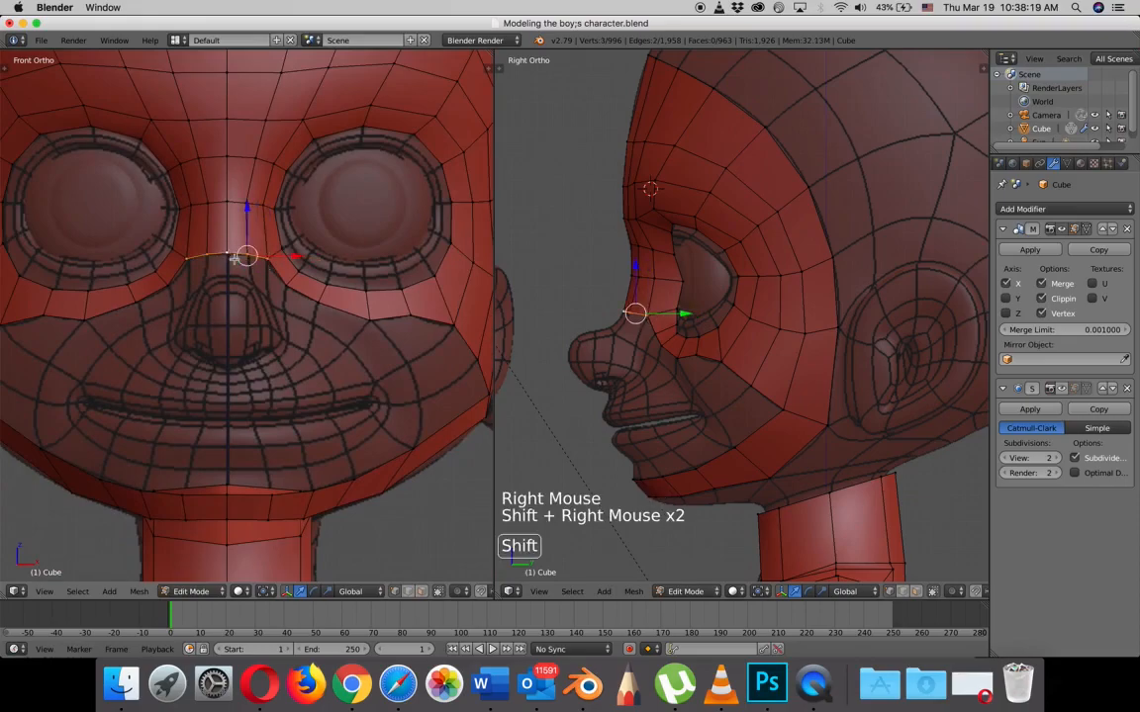
scroll(594, 315, up, 3)
shift+middle_drag(569, 319, 725, 284)
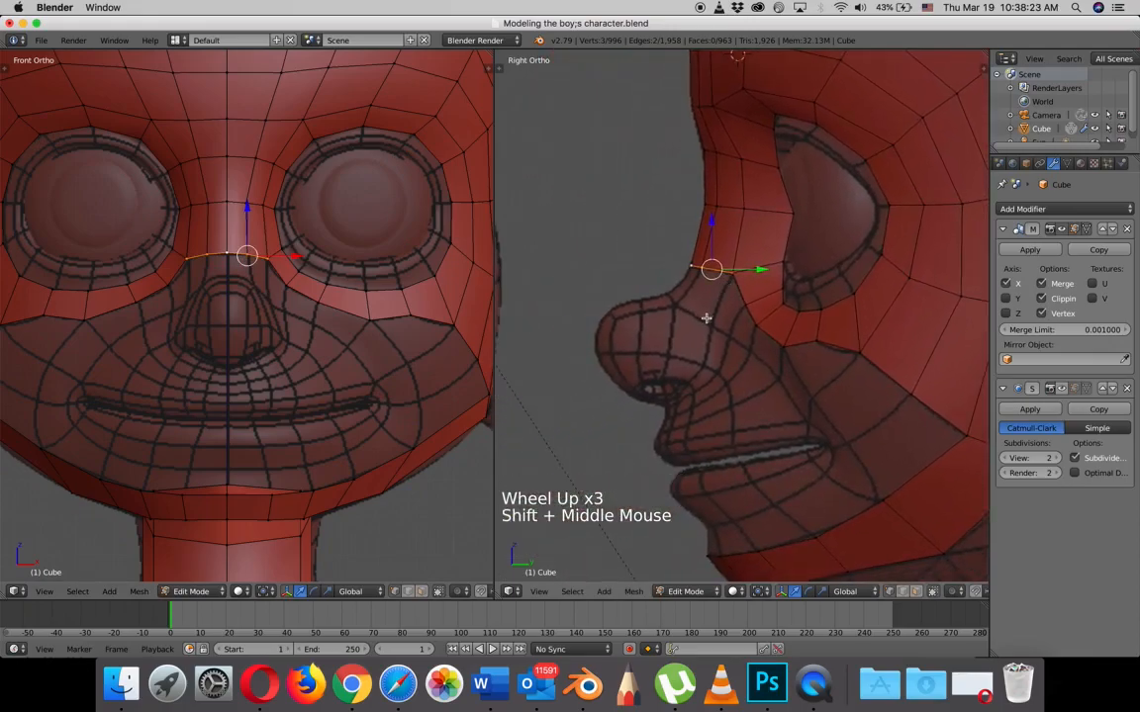
key(e)
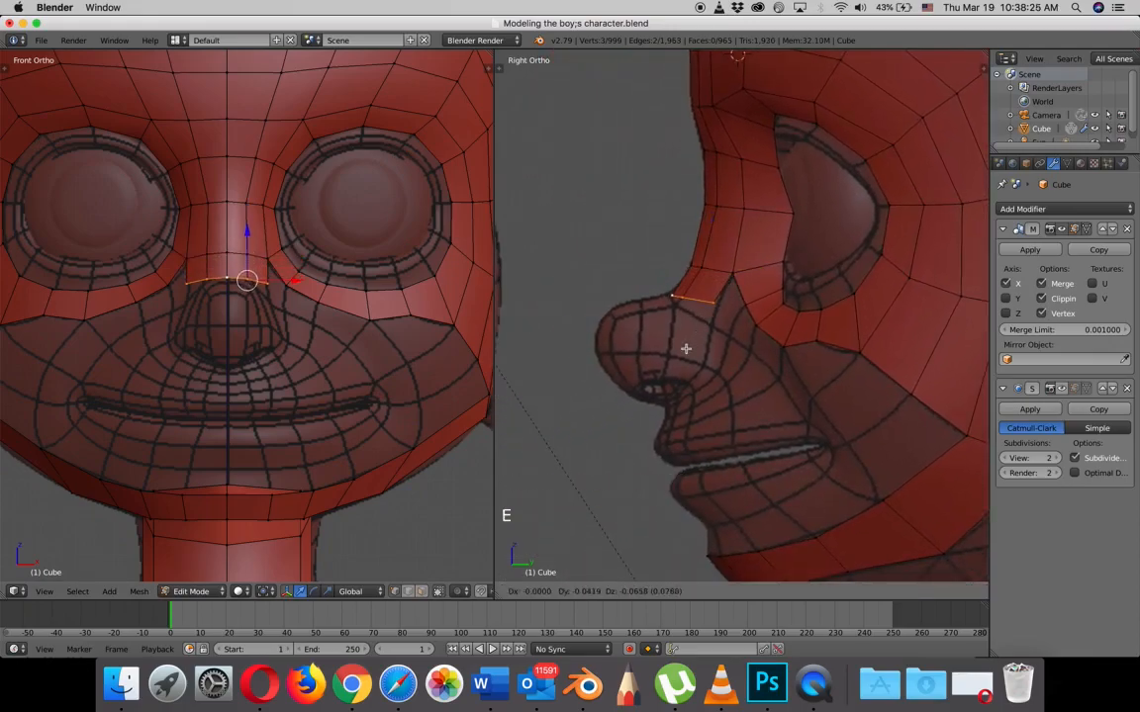
click(685, 347)
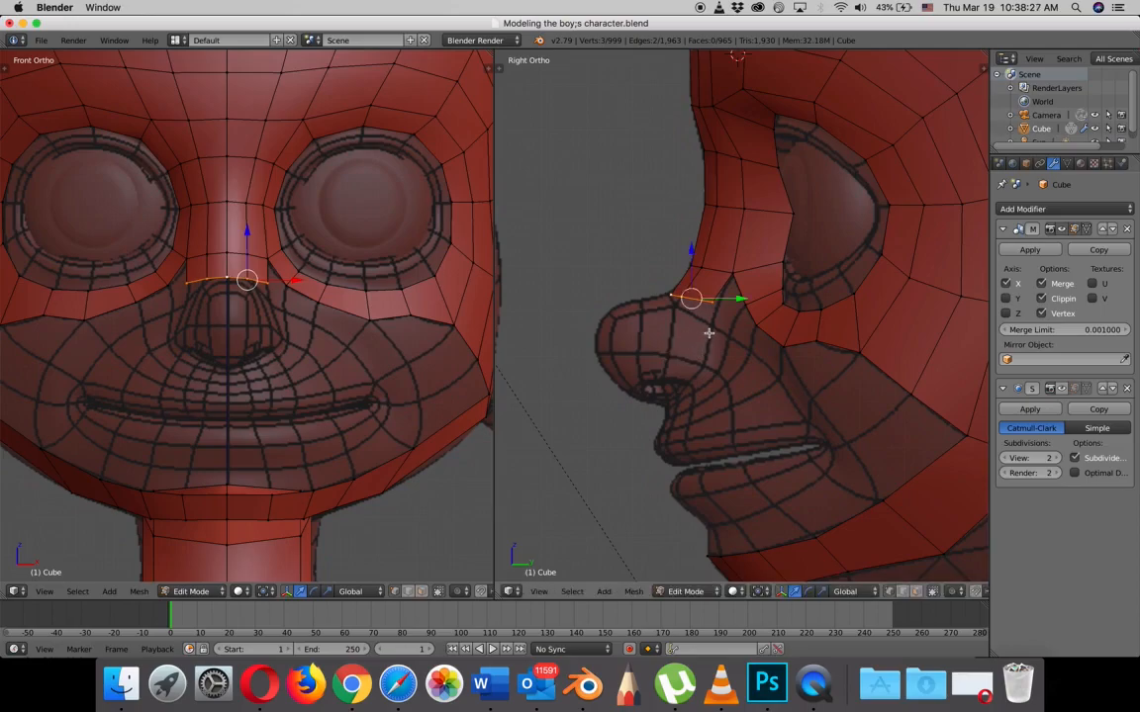
- Rotate and shift the extruded nose edge, then adjust its middle and outer vertices individually to follow the reference nose in the side view
key(r)
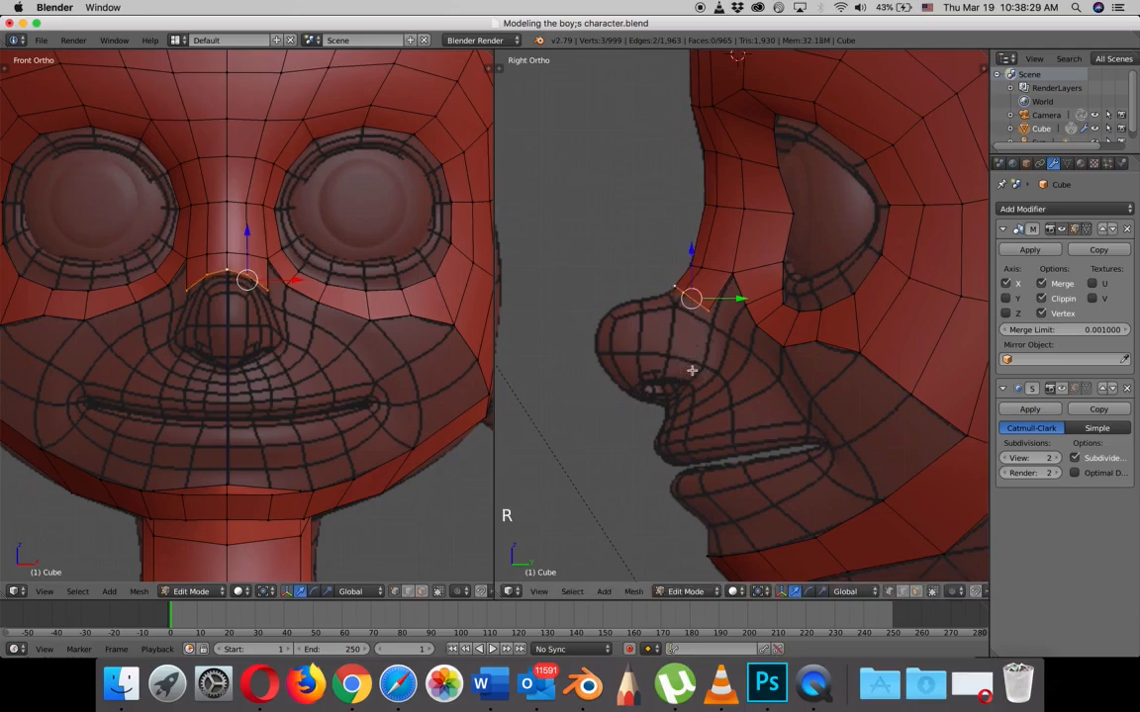
key(g)
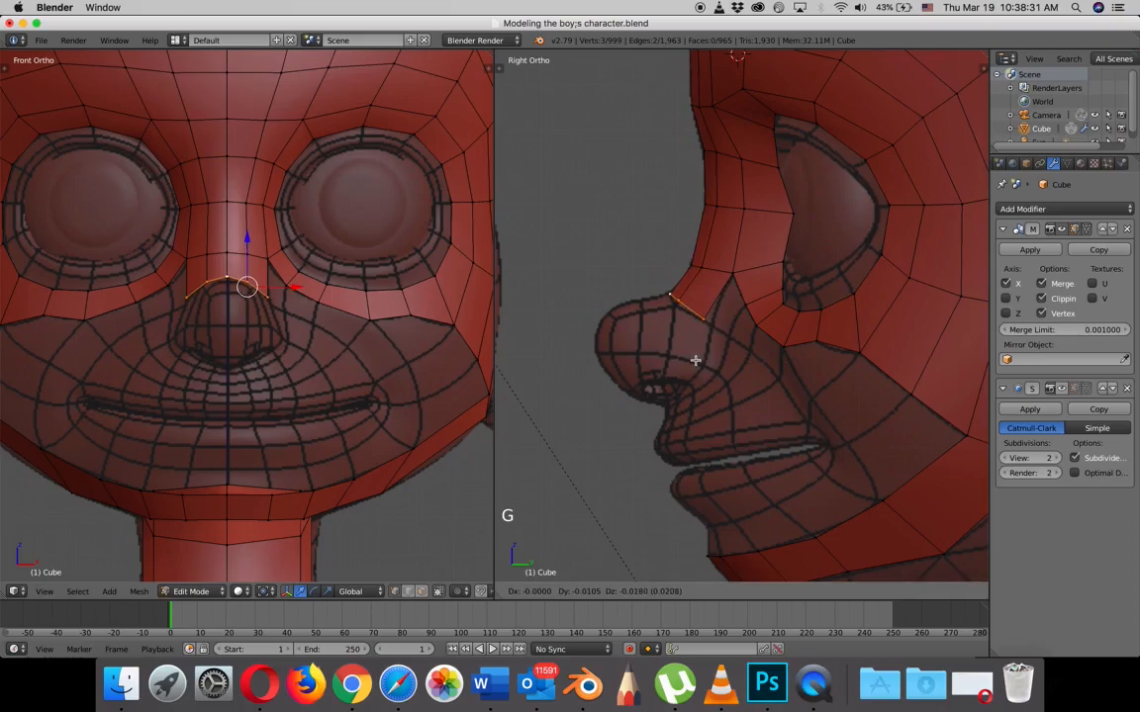
right_click(691, 349)
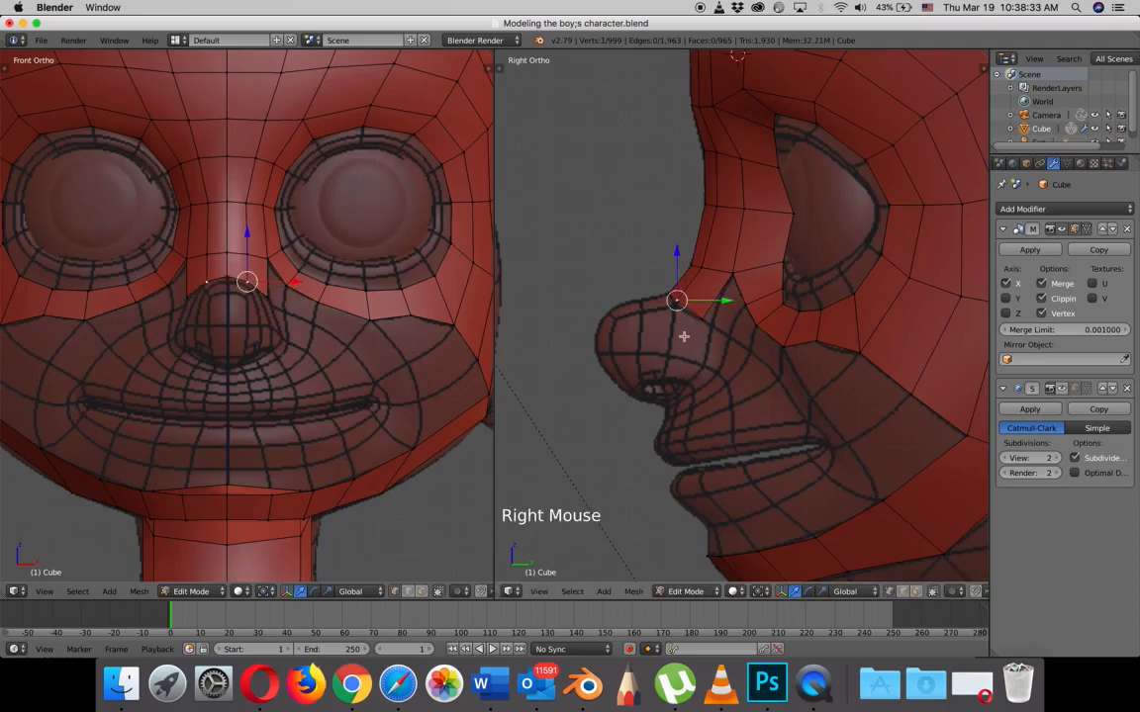
key(g)
right_click(682, 337)
key(g)
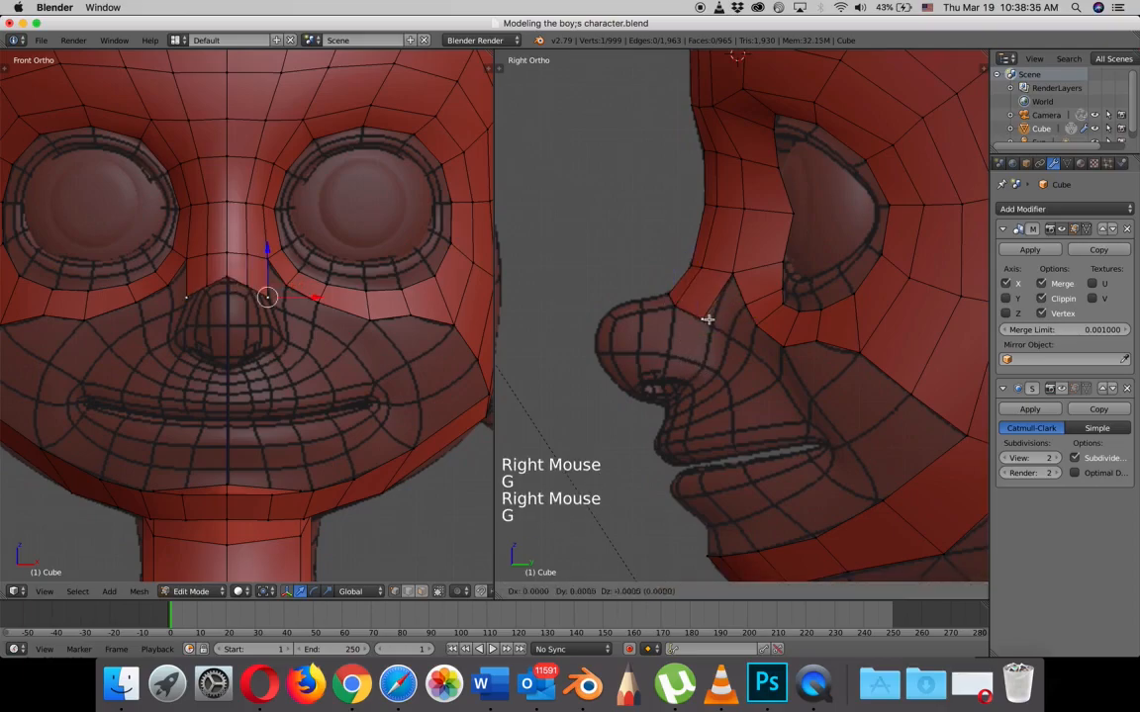
click(715, 325)
scroll(240, 324, up, 3)
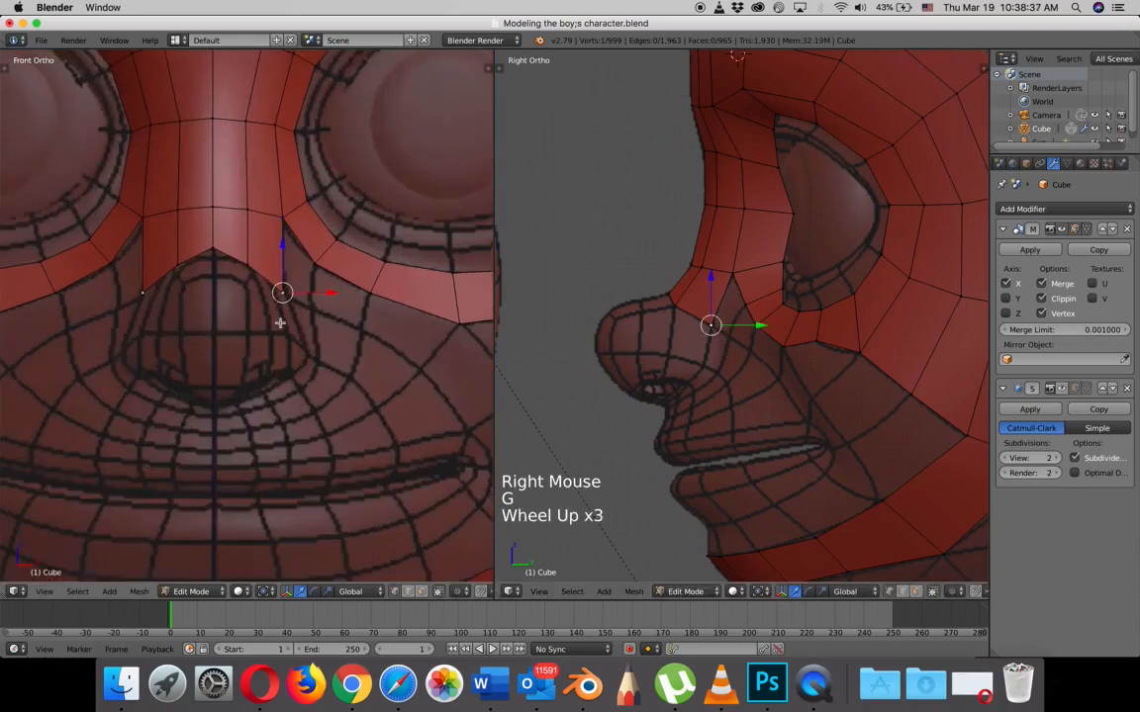
- Align the outer, middle and centre vertices of the extruded nose edge with the reference in the front view, using wireframe shading
drag(324, 293, 329, 292)
right_click(247, 259)
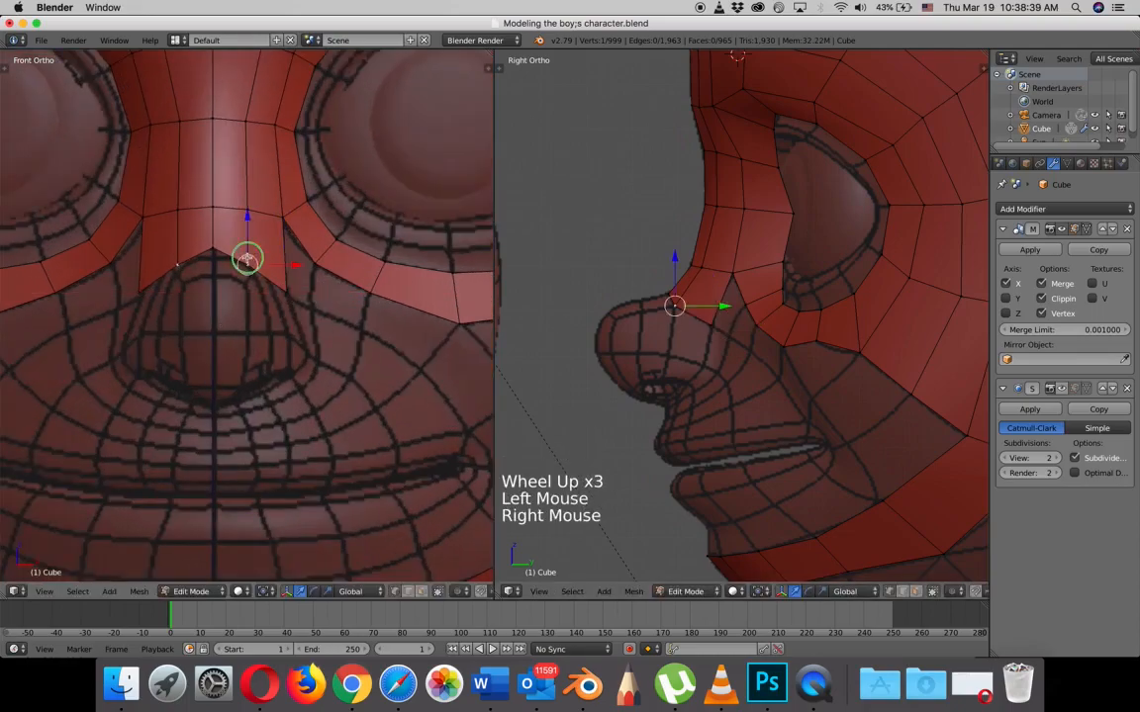
key(z)
click(290, 262)
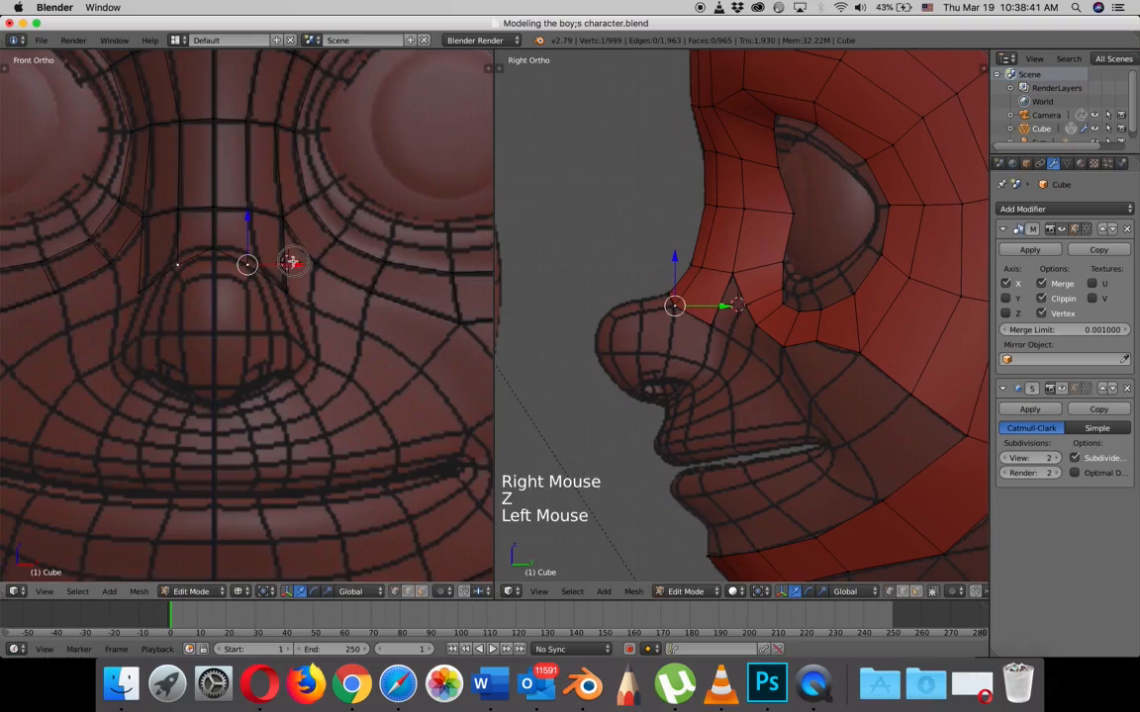
drag(290, 263, 307, 262)
right_click(212, 246)
drag(212, 205, 211, 201)
scroll(731, 350, up, 2)
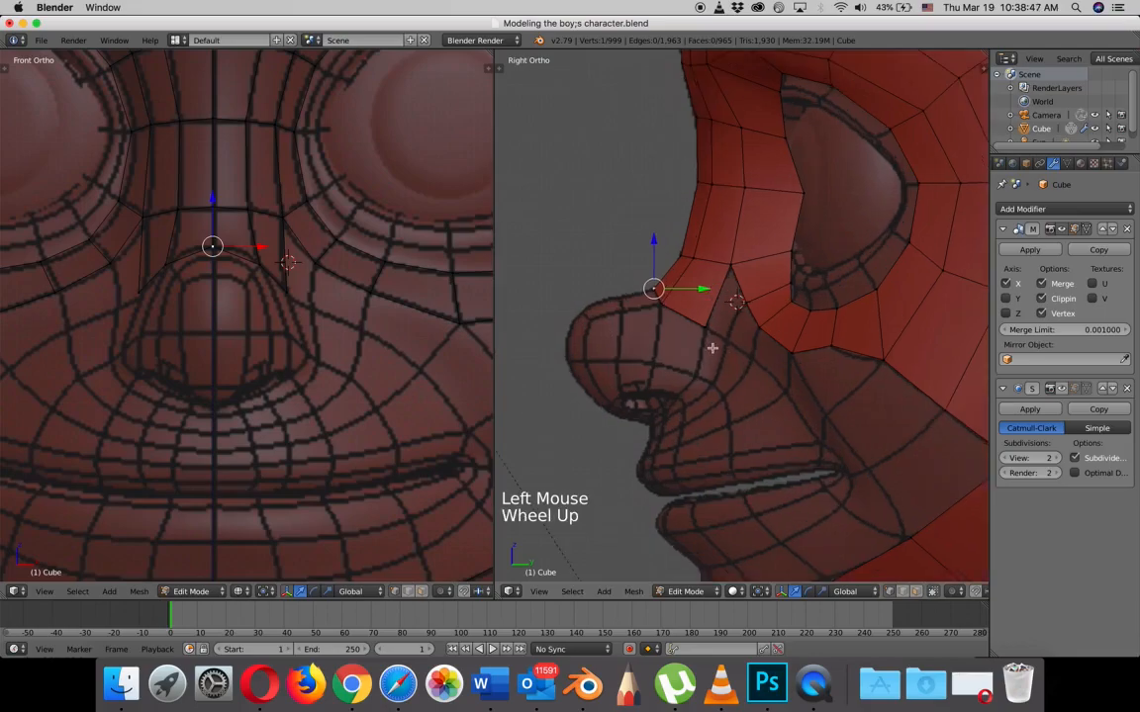
- Return the front view to solid shading and extrude the three vertices along the inner lower edge of the eye mask about 0.07 units down
middle_drag(697, 353, 611, 361)
key(z)
scroll(356, 344, down, 2)
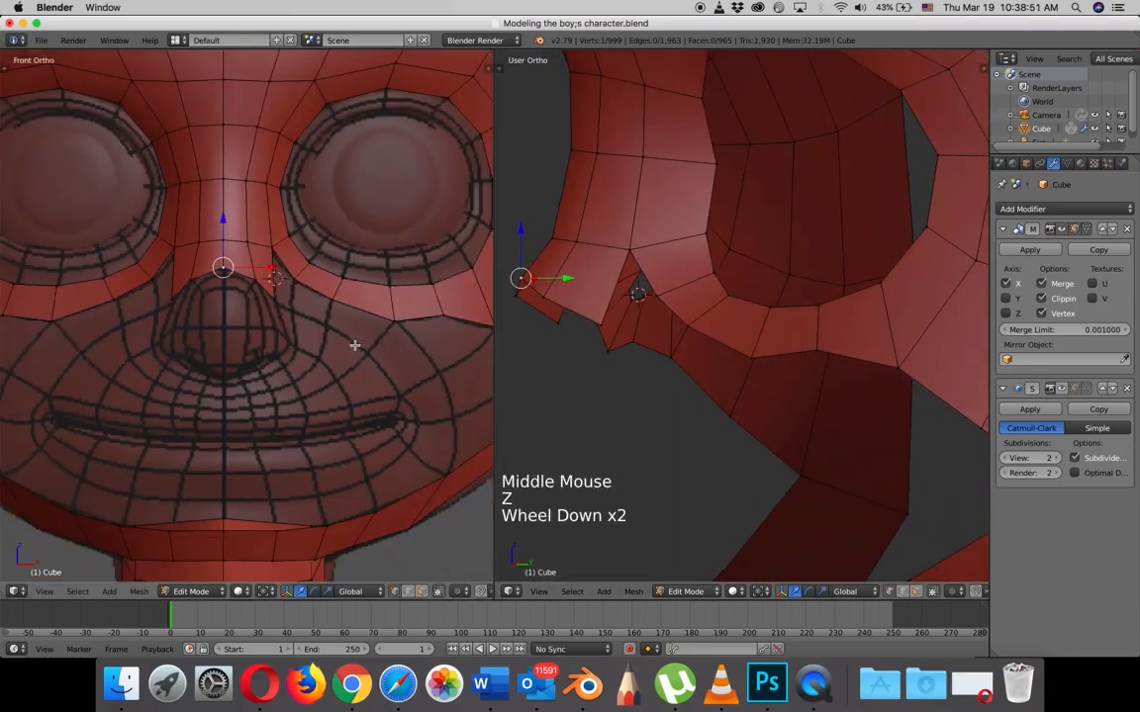
right_click(392, 321)
shift+right_click(326, 292)
shift+right_click(294, 281)
key(e)
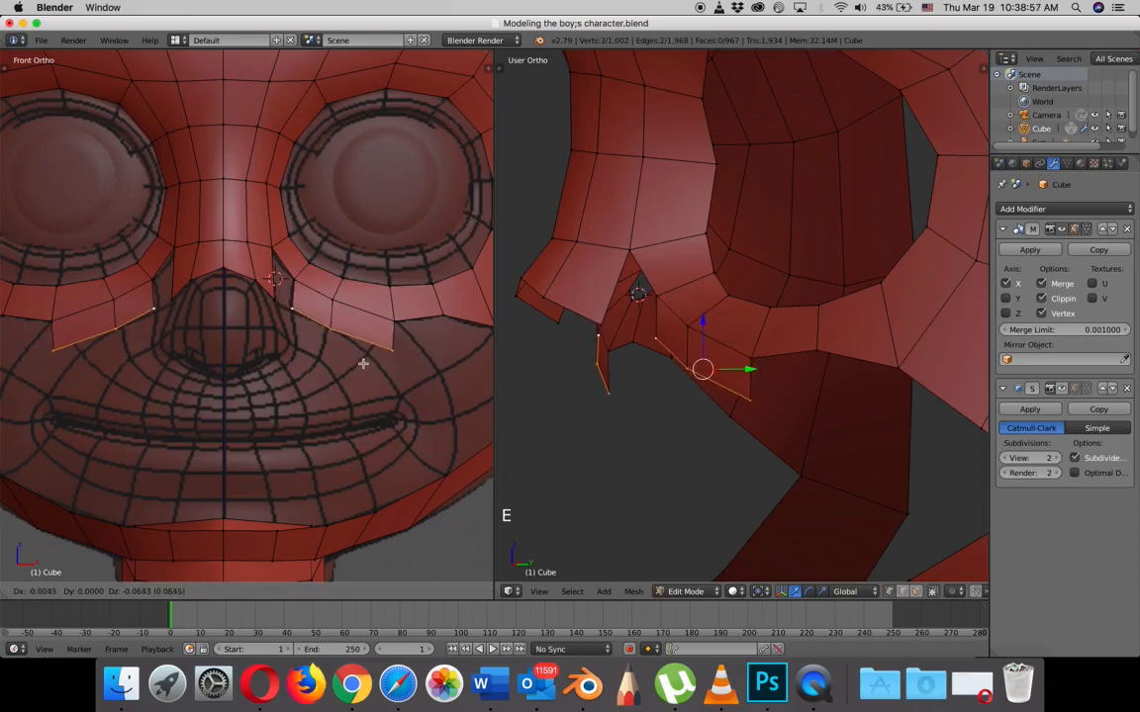
click(364, 363)
- Move the outer vertex of the extruded cheek edge inward in the front view to follow the reference smile line
right_click(392, 352)
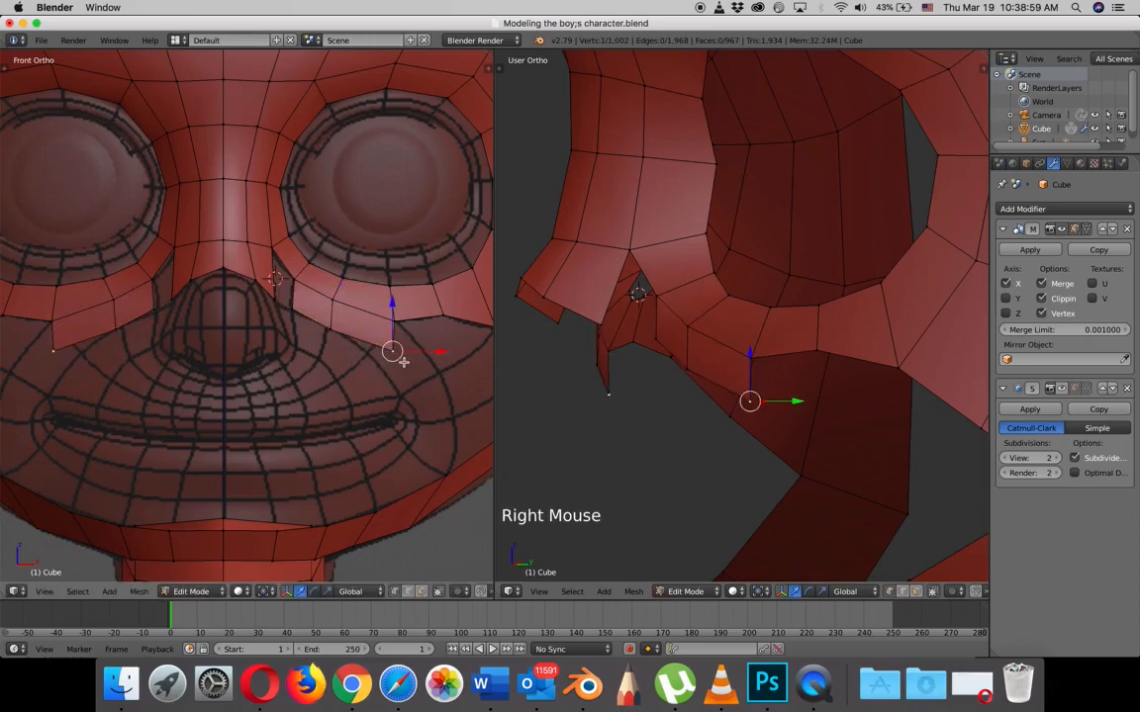
key(g)
click(333, 317)
key(g)
click(331, 324)
- Fill the gap between the side of the nose and the cheek strip with a four-vertex face
right_click(655, 338)
shift+right_click(660, 294)
shift+right_click(630, 250)
shift+right_click(603, 322)
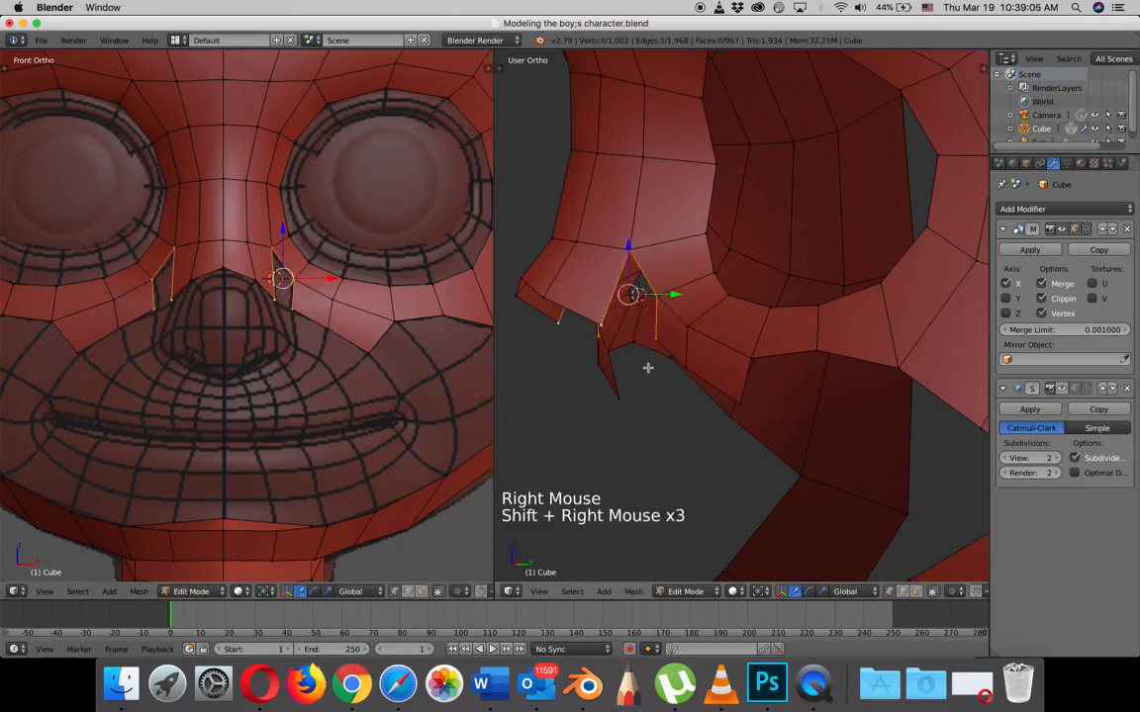
key(f)
scroll(340, 350, down, 2)
middle_drag(374, 343, 351, 352)
key(KP_1)
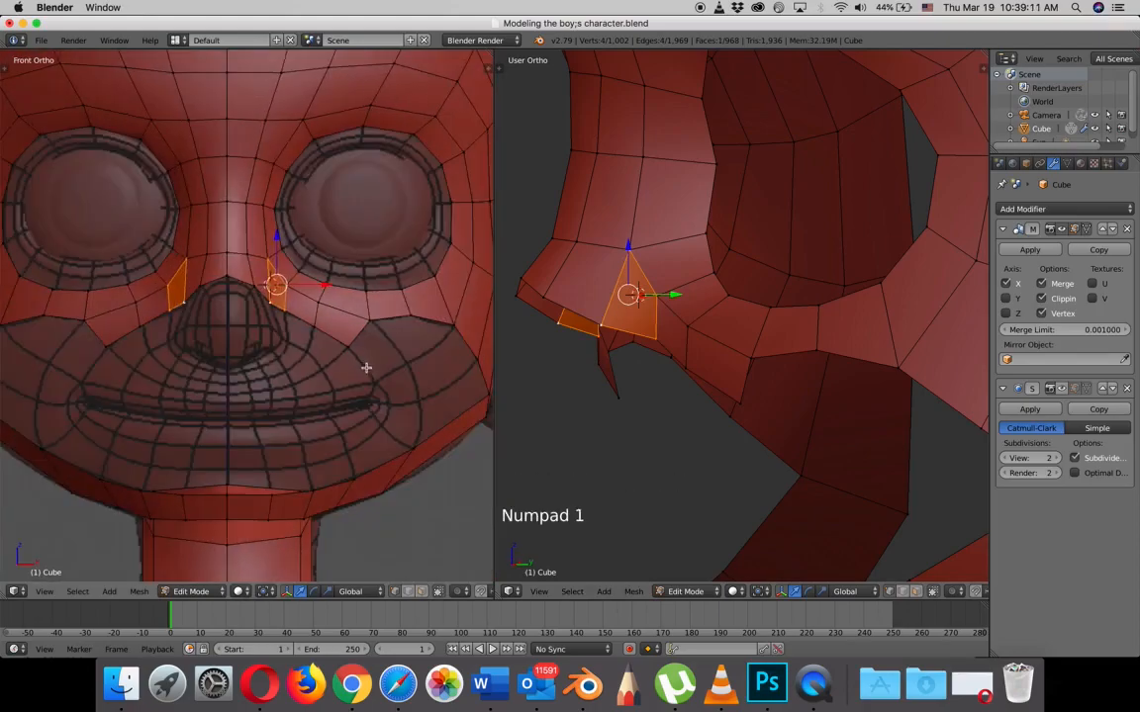
- Extrude the outer end edge of the cheek strip about 0.1 units down and outward, then shift it backward in the side view
right_click(368, 322)
shift+right_click(349, 342)
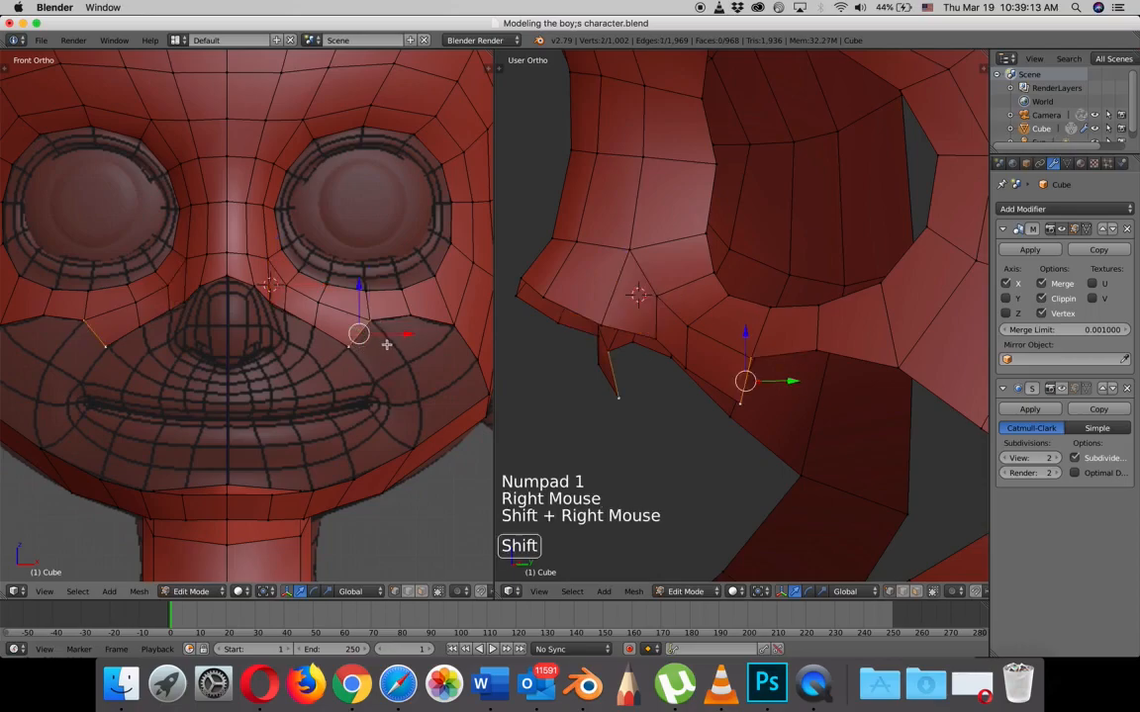
key(e)
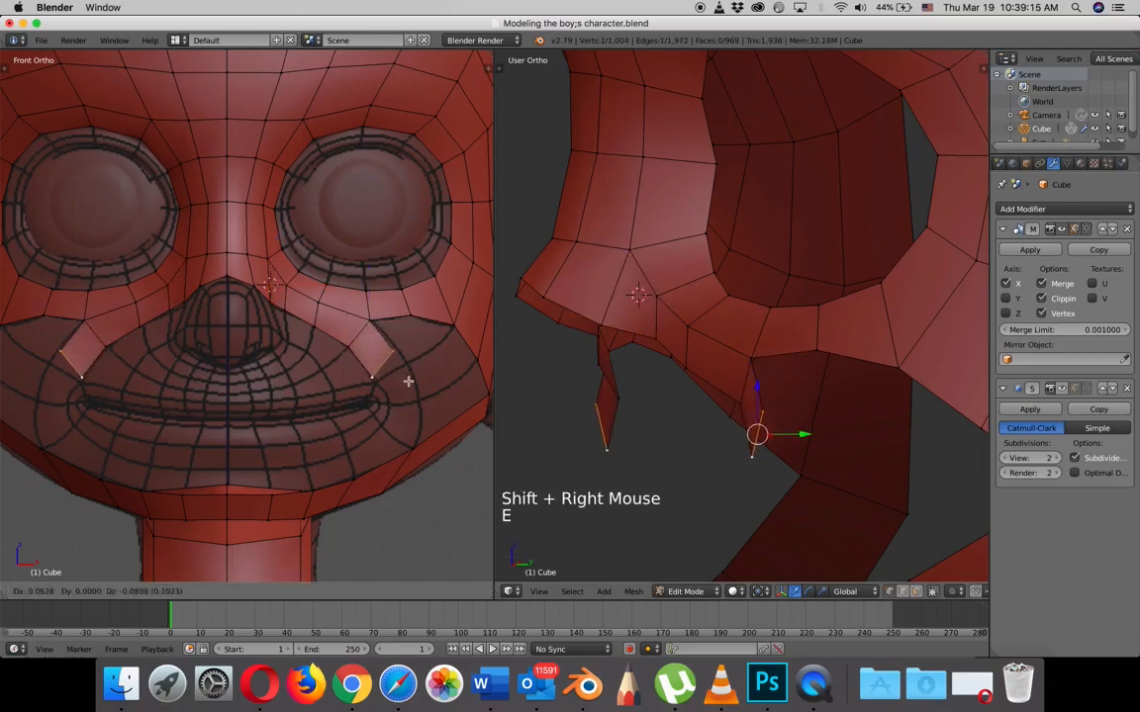
click(414, 386)
key(KP_3)
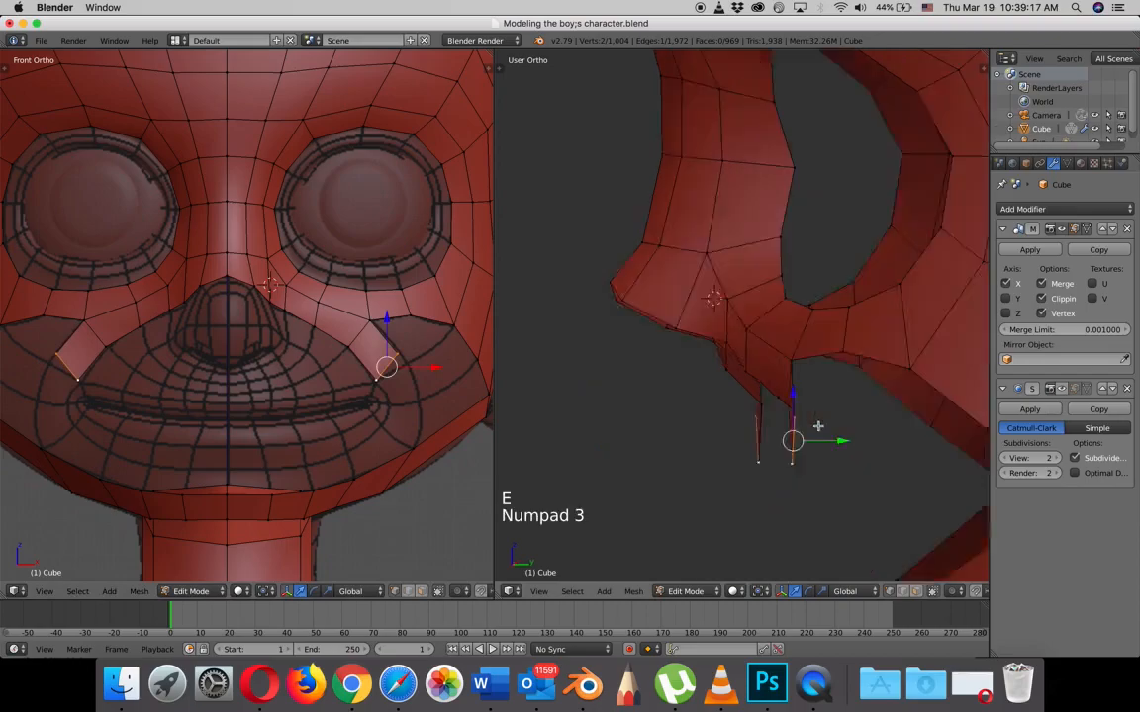
drag(859, 445, 880, 447)
- Adjust the new cheek strip vertices individually in the front and side views to follow the reference line toward the mouth corner
right_click(397, 353)
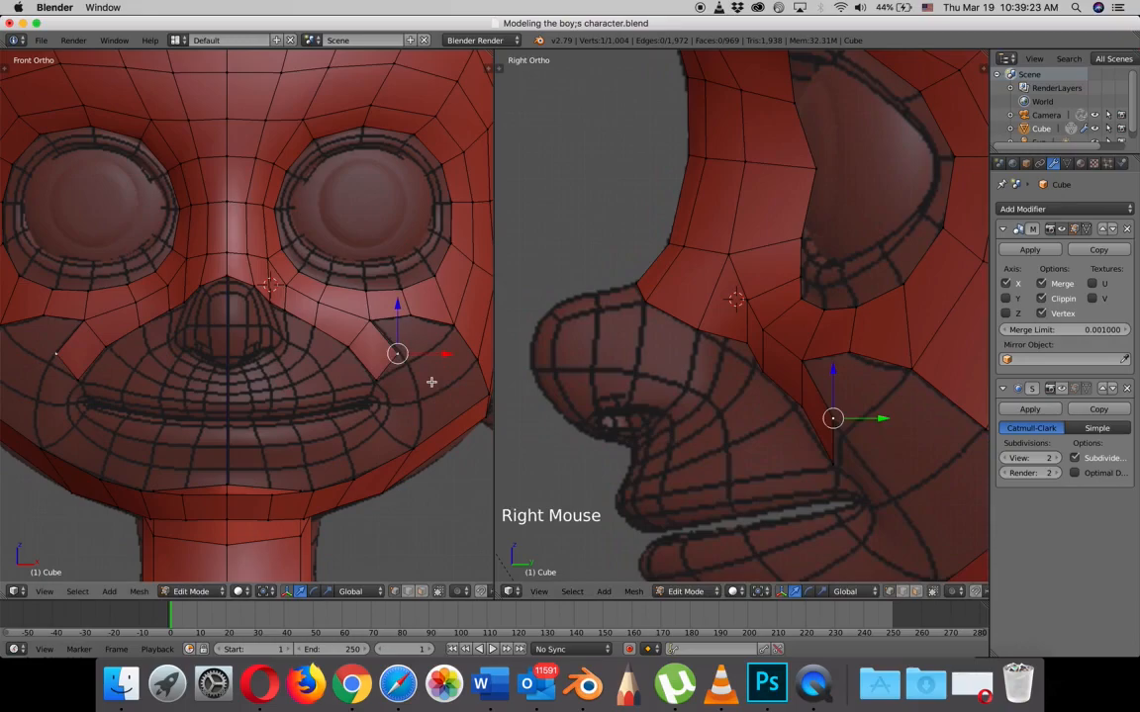
key(g)
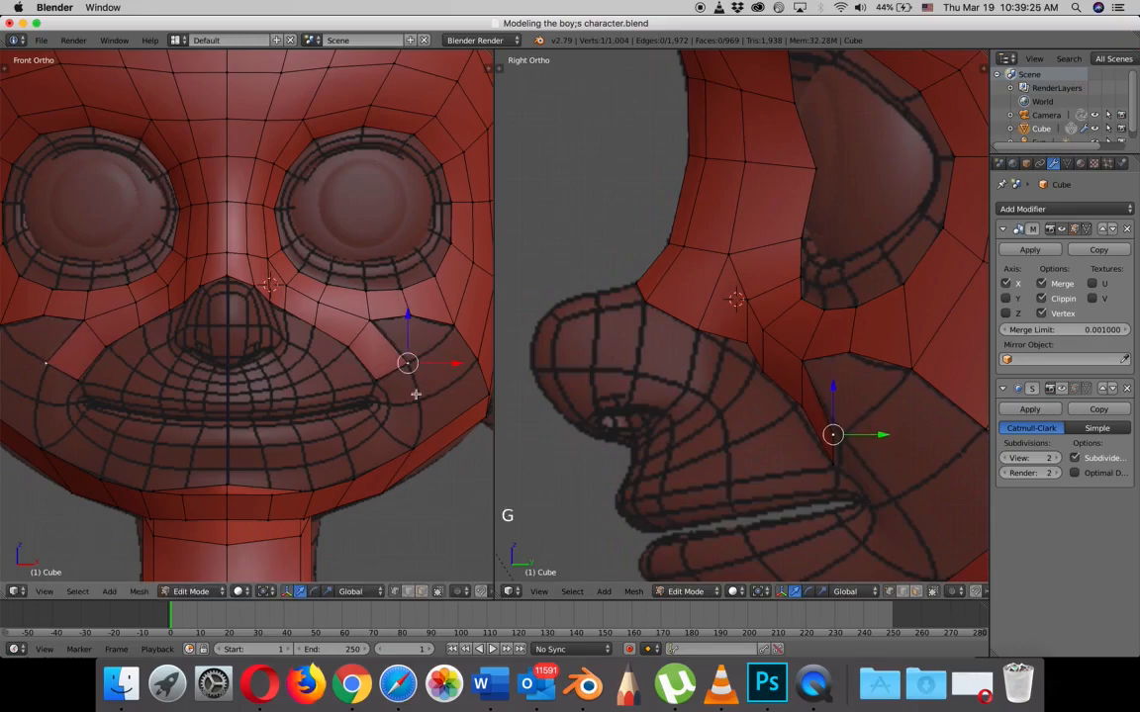
key(g)
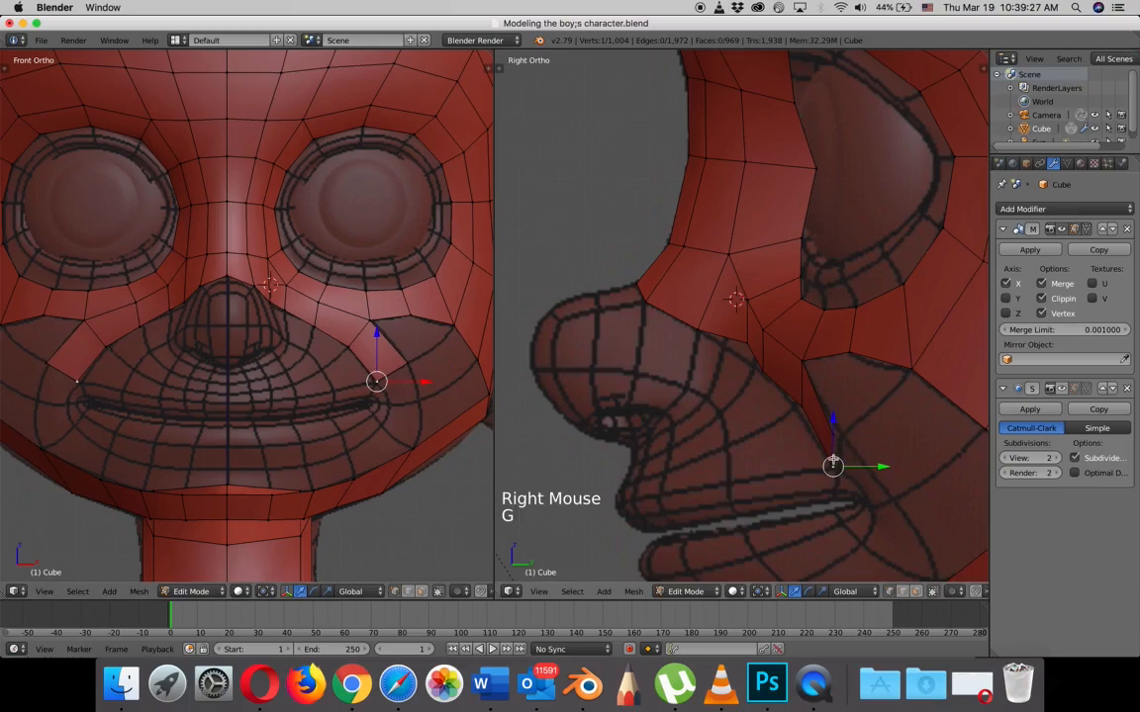
right_click(834, 464)
click(881, 466)
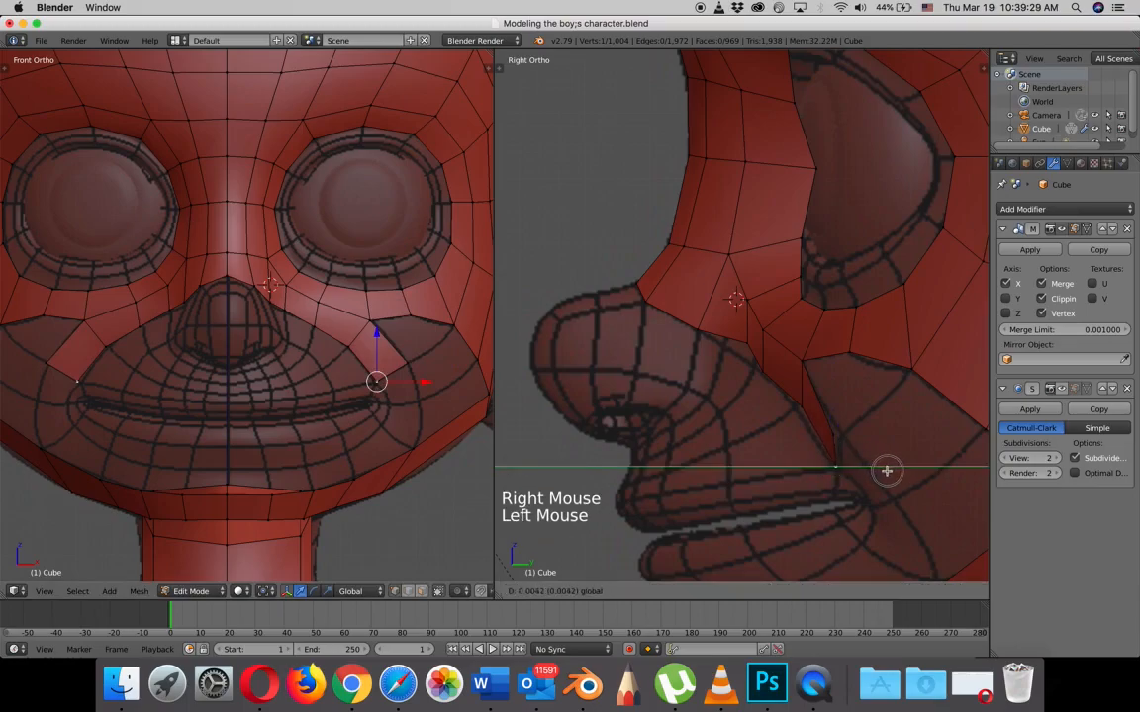
right_click(857, 440)
drag(883, 437, 893, 438)
right_click(804, 405)
click(843, 405)
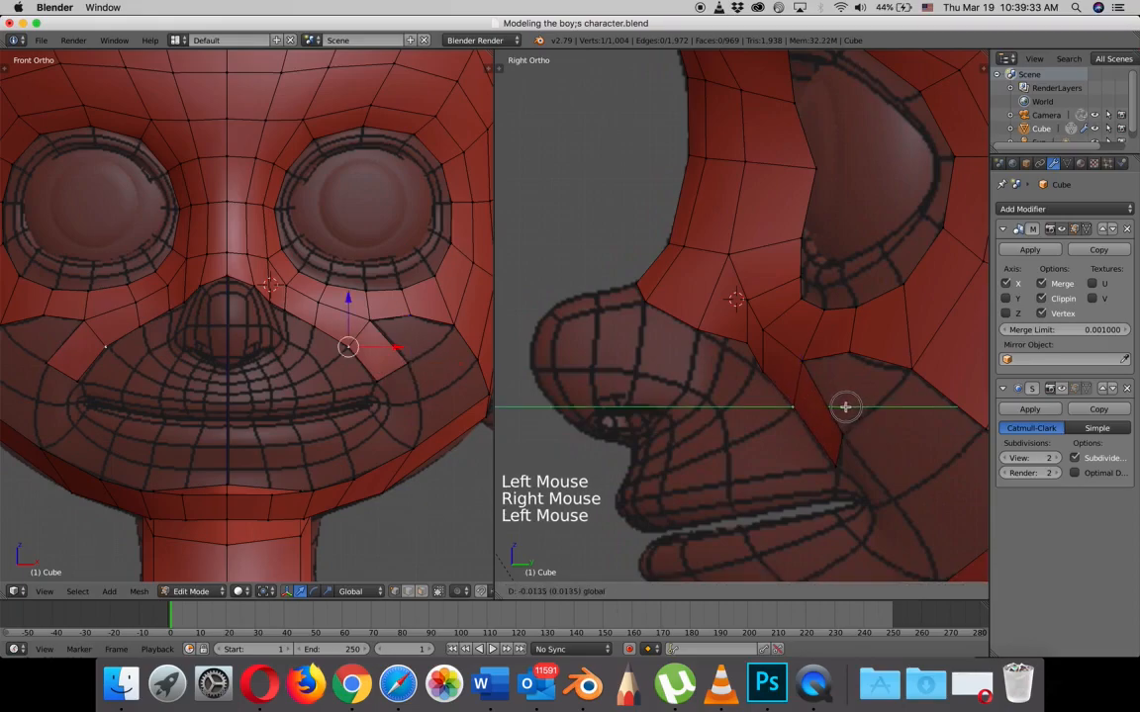
- Extrude the strip's end edge about 0.07 units to the mouth corner and fit its two new vertices to the reference in front view
right_click(402, 363)
shift+right_click(384, 380)
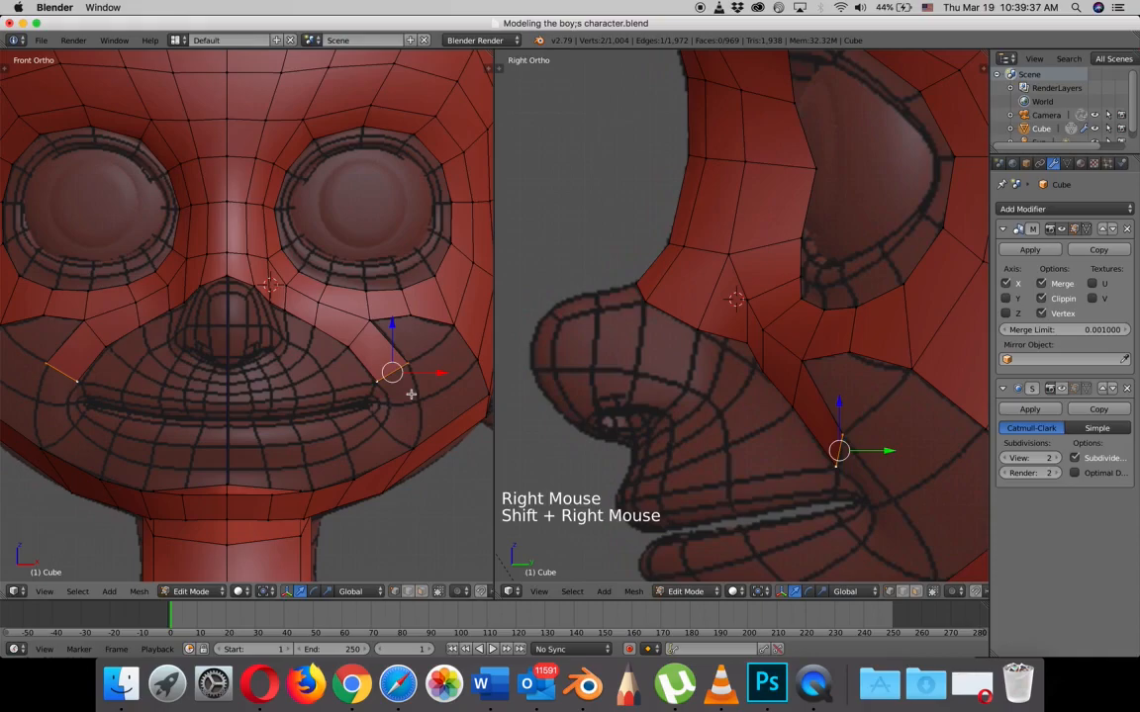
key(e)
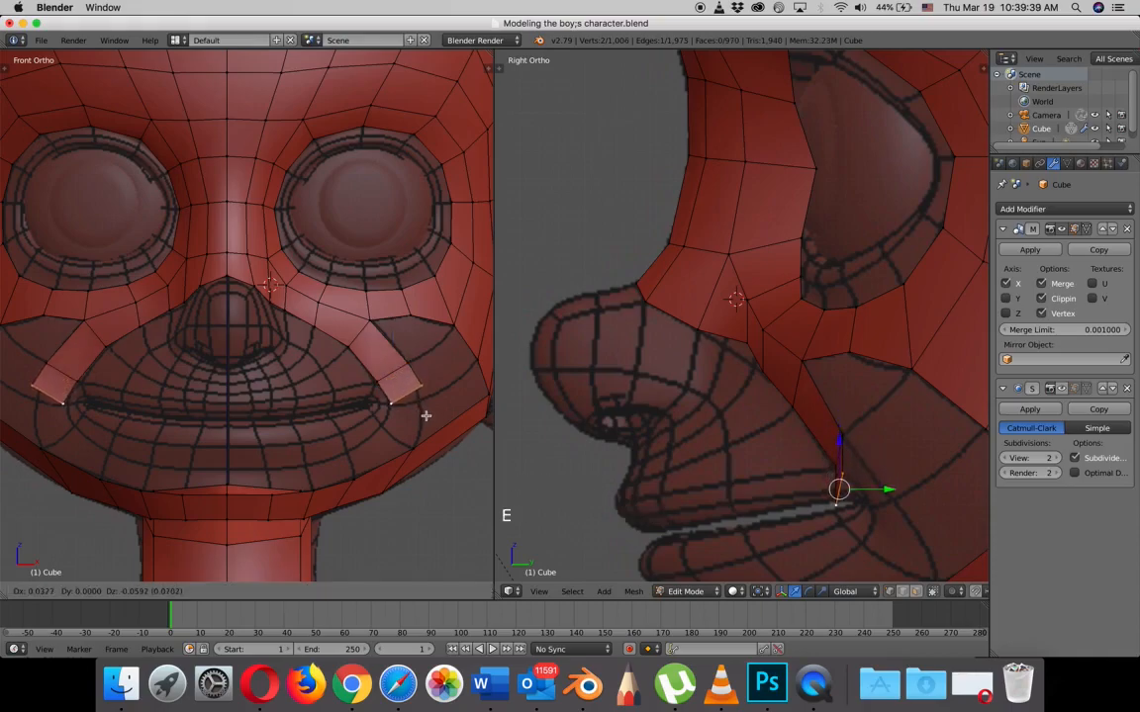
click(423, 409)
right_click(422, 388)
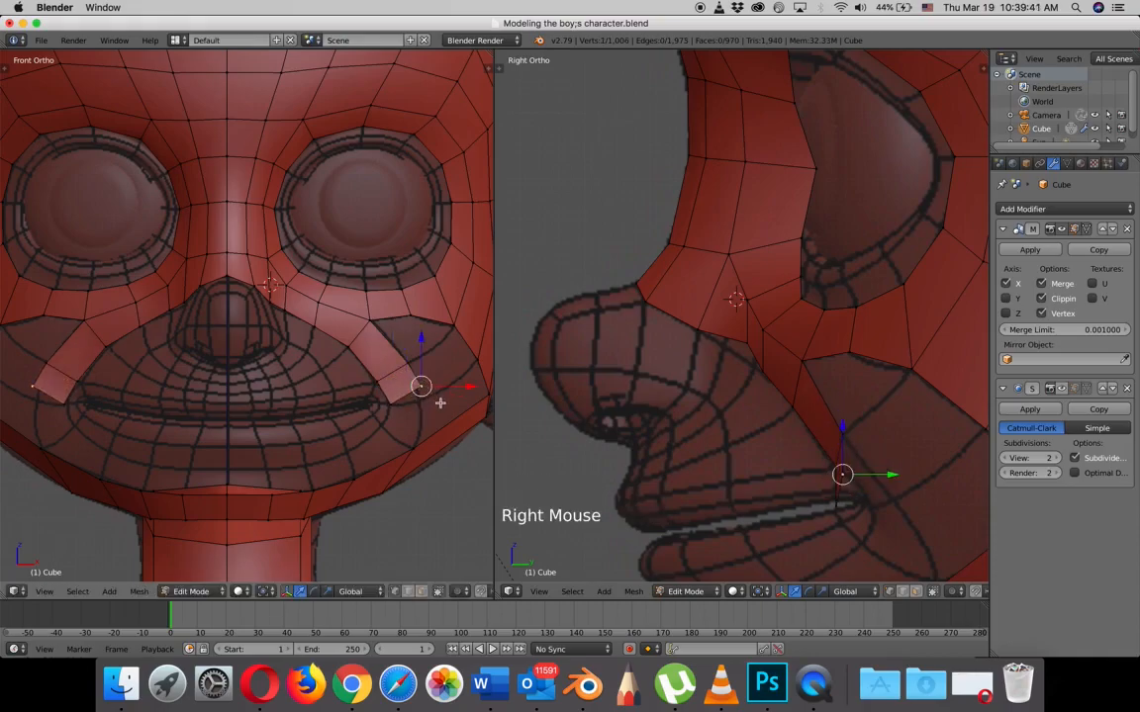
key(g)
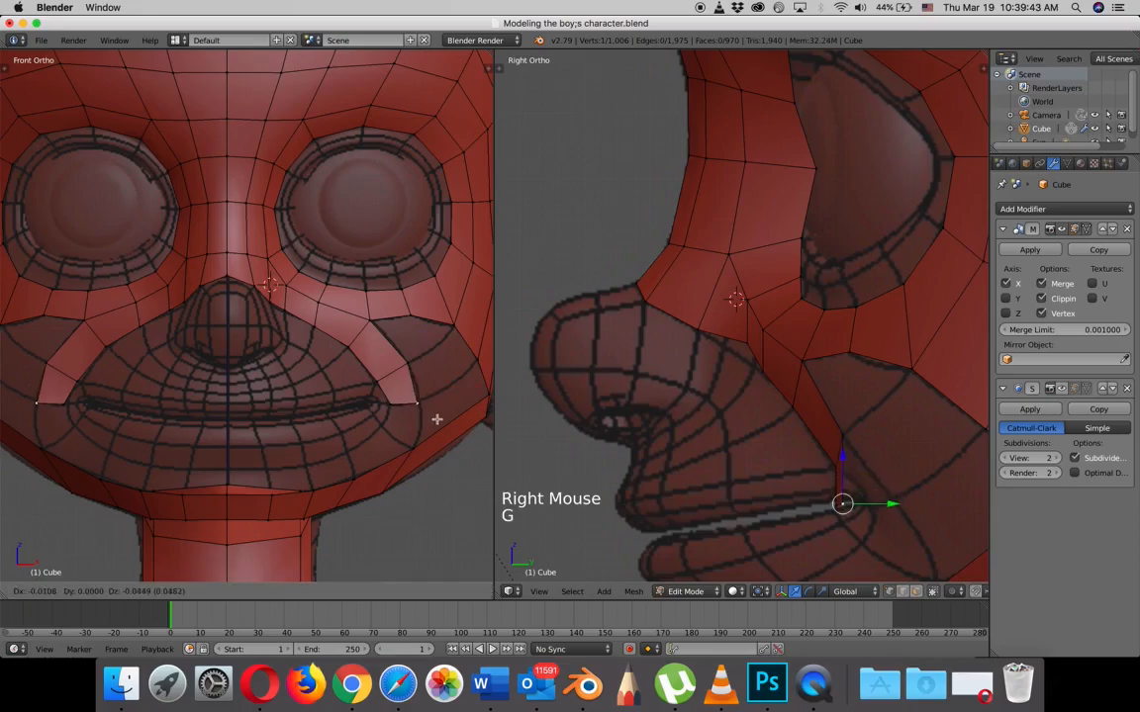
right_click(425, 418)
key(g)
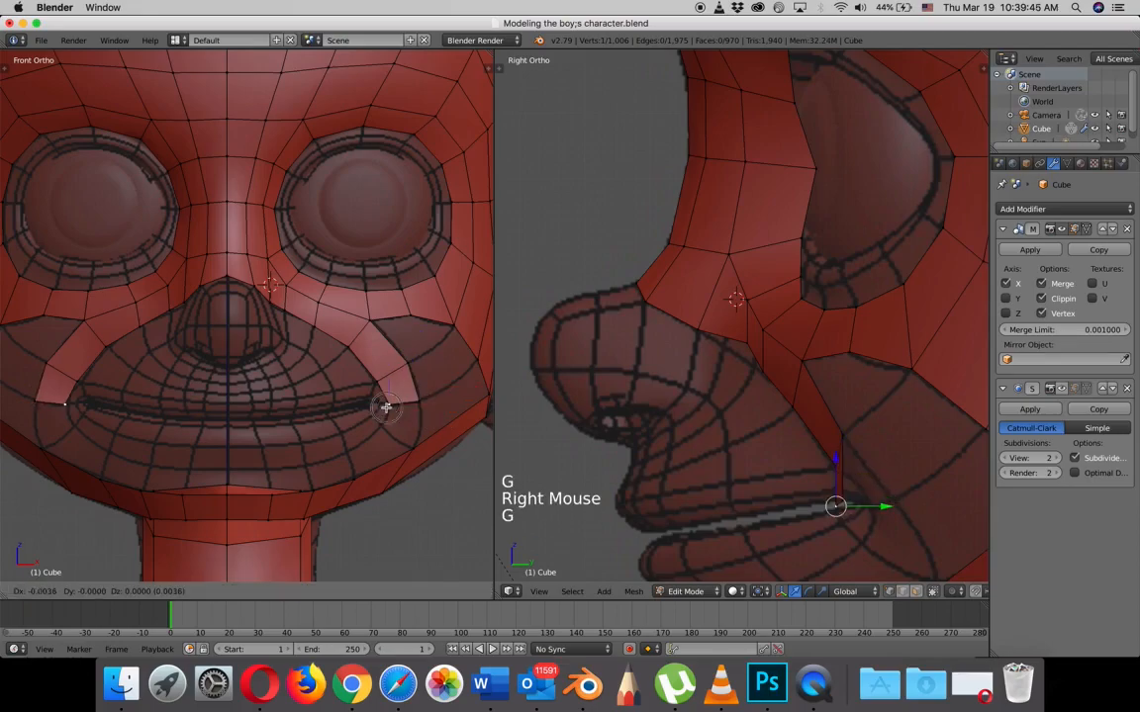
- Shift the mouth-corner vertices and the outer vertex above them backward in the side view to match the reference
click(935, 505)
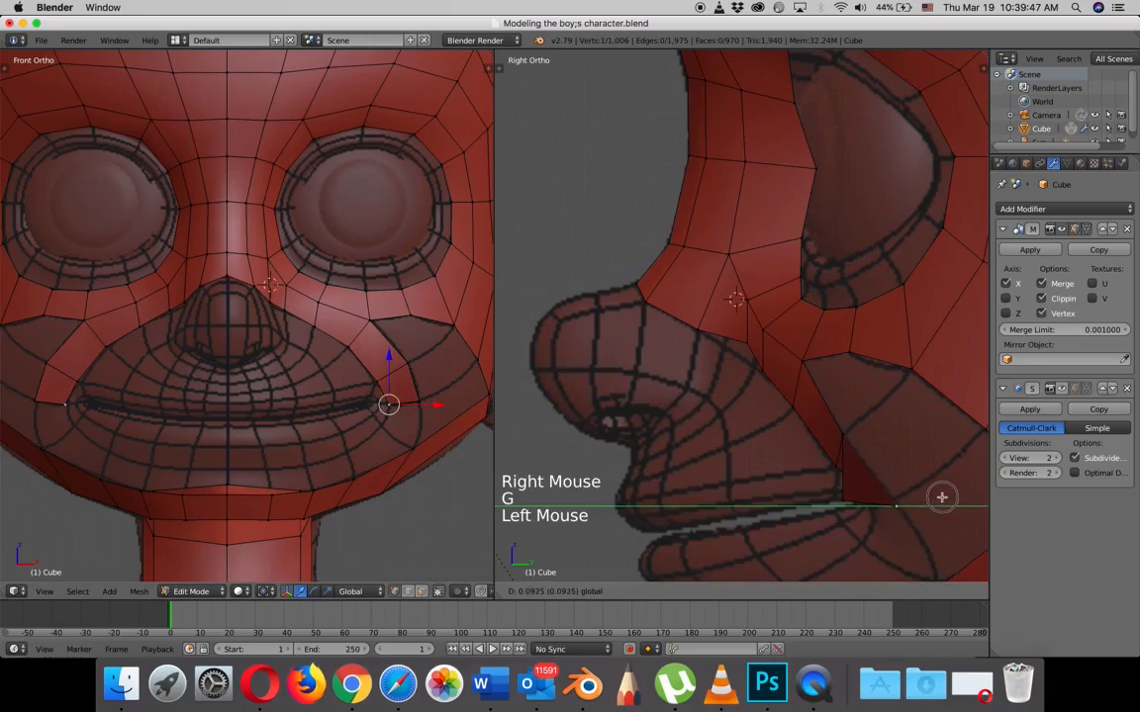
click(919, 506)
mouse_move(943, 508)
mouse_down()
mouse_move(917, 510)
mouse_move(946, 500)
mouse_up()
right_click(843, 503)
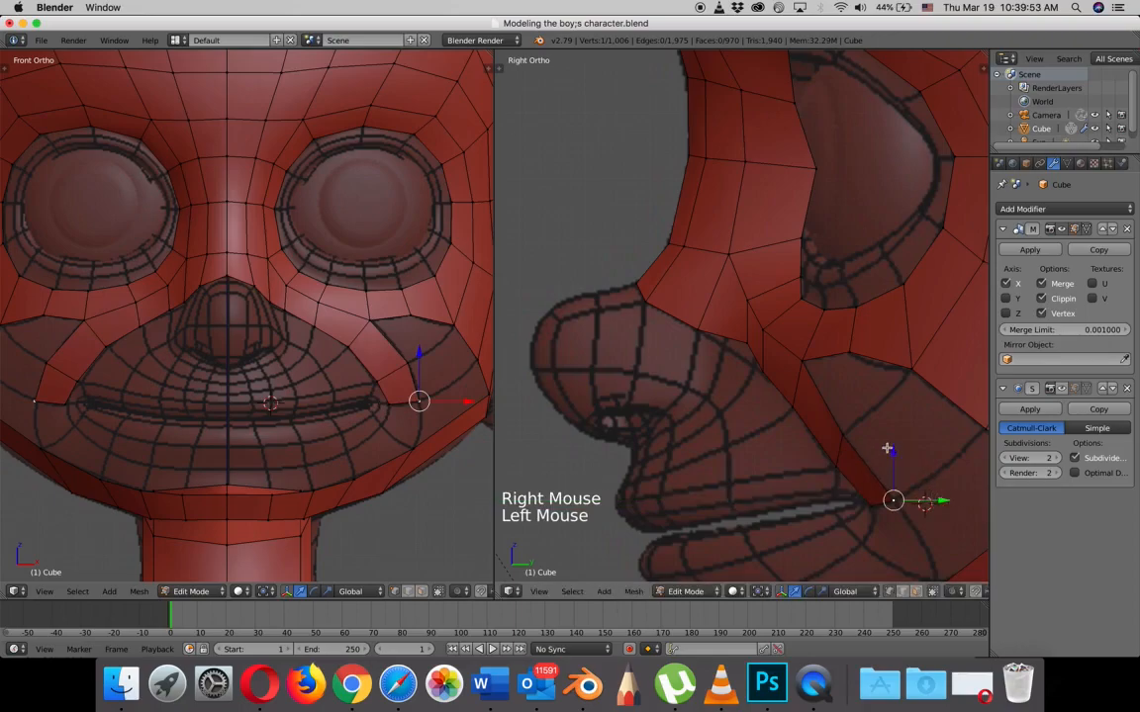
right_click(843, 436)
drag(891, 436, 873, 464)
right_click(840, 465)
right_click(870, 506)
drag(925, 505, 924, 505)
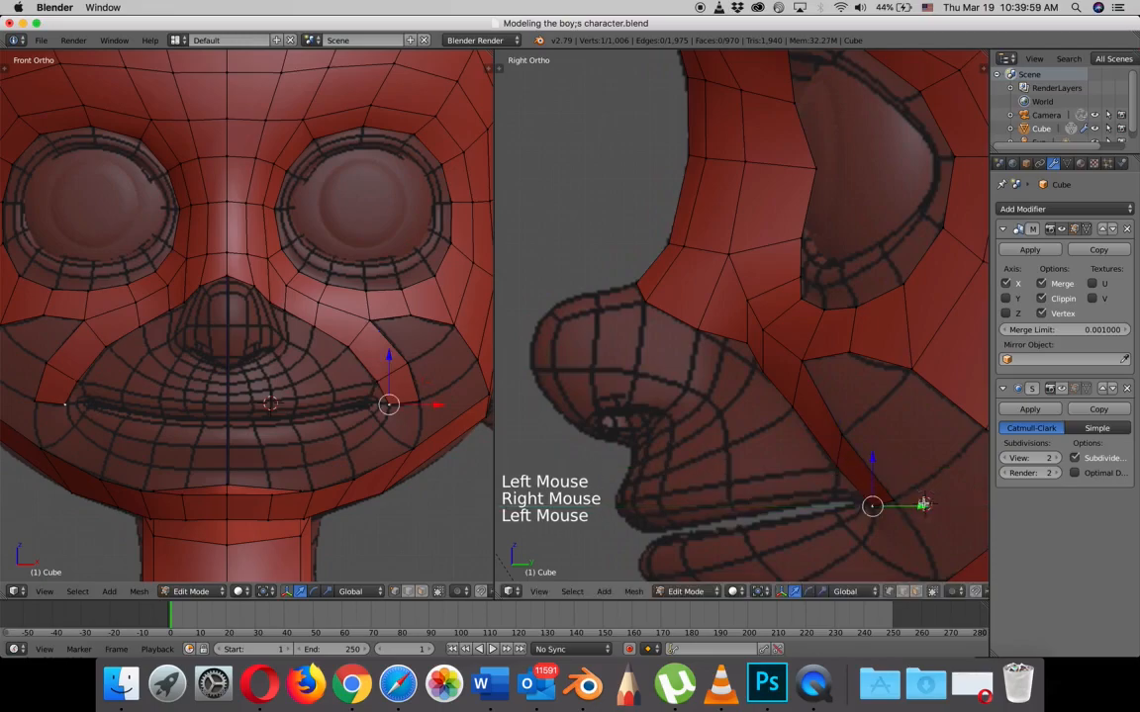
- Extrude the strip's end edge at the mouth corner downward and slightly inward toward the chin in the front view
shift+middle_drag(385, 417, 337, 272)
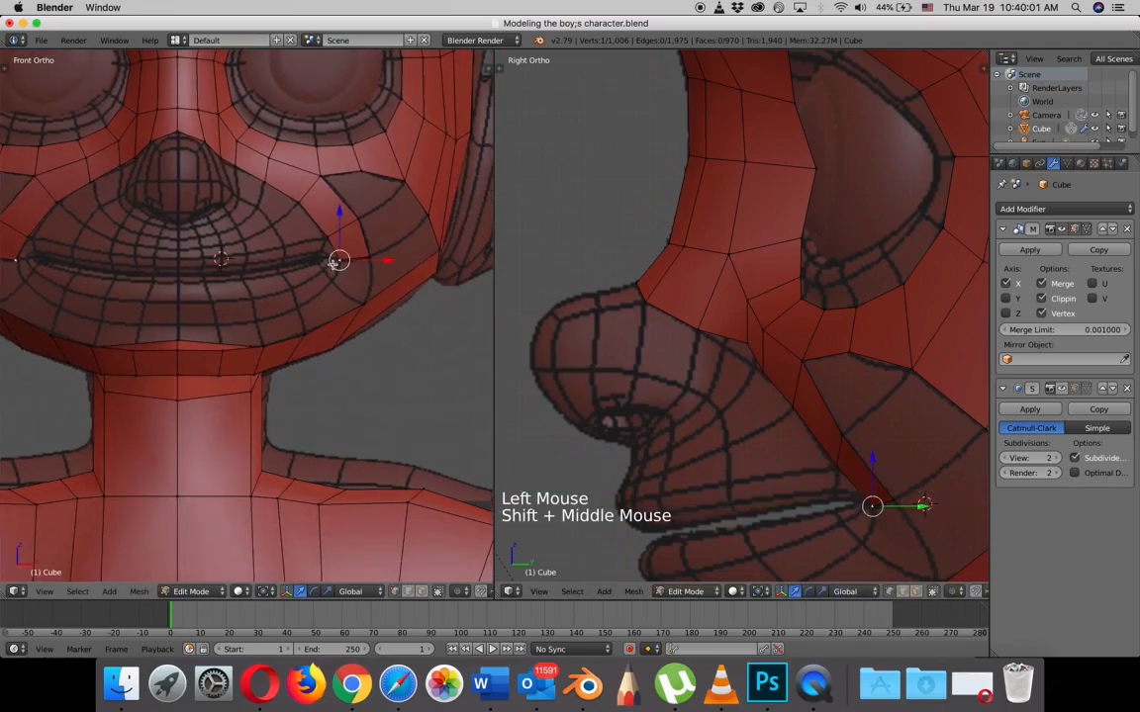
scroll(380, 255, up, 3)
right_click(460, 210)
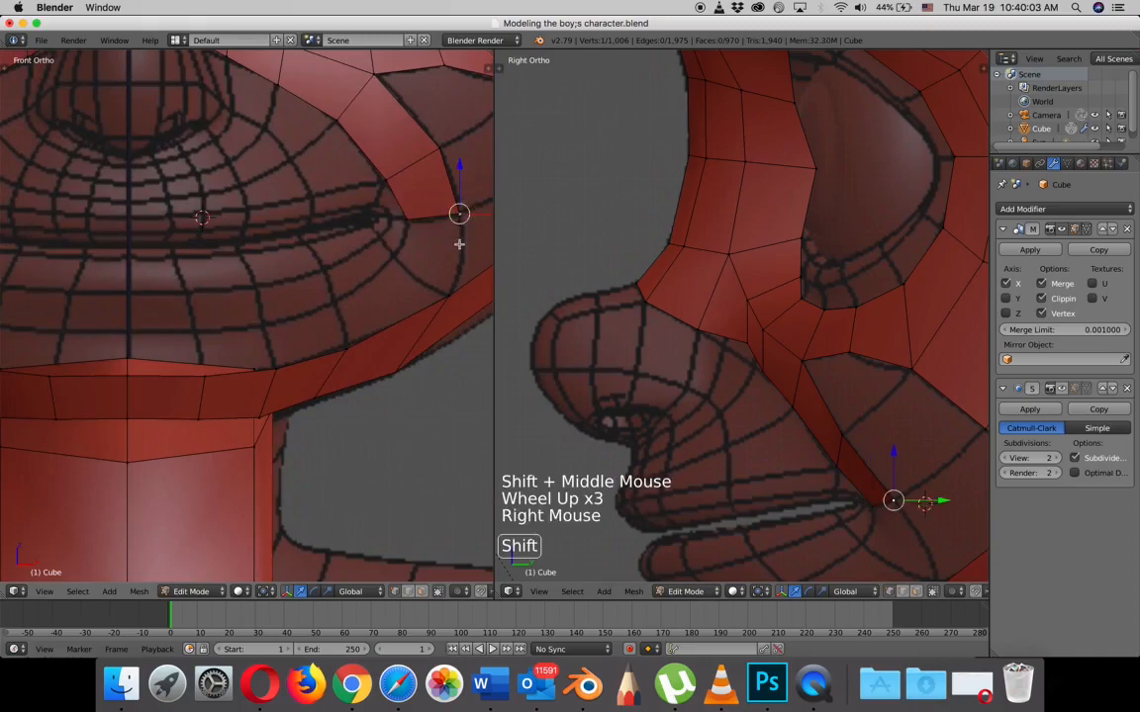
shift+click(407, 219)
key(e)
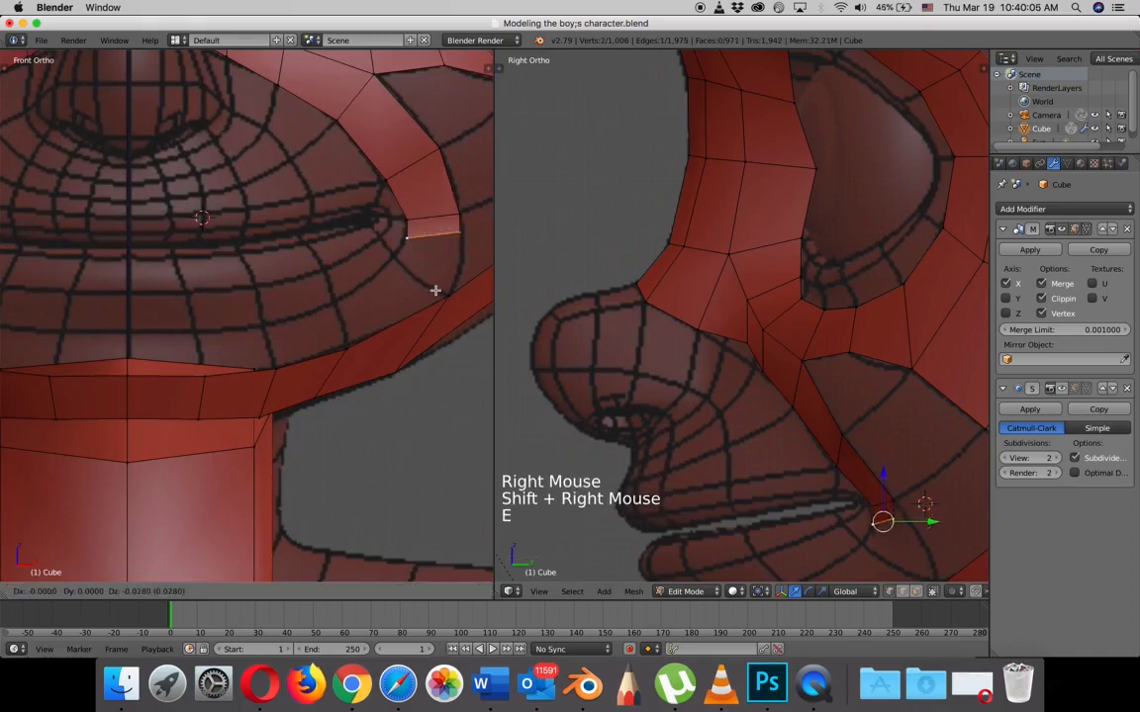
click(424, 302)
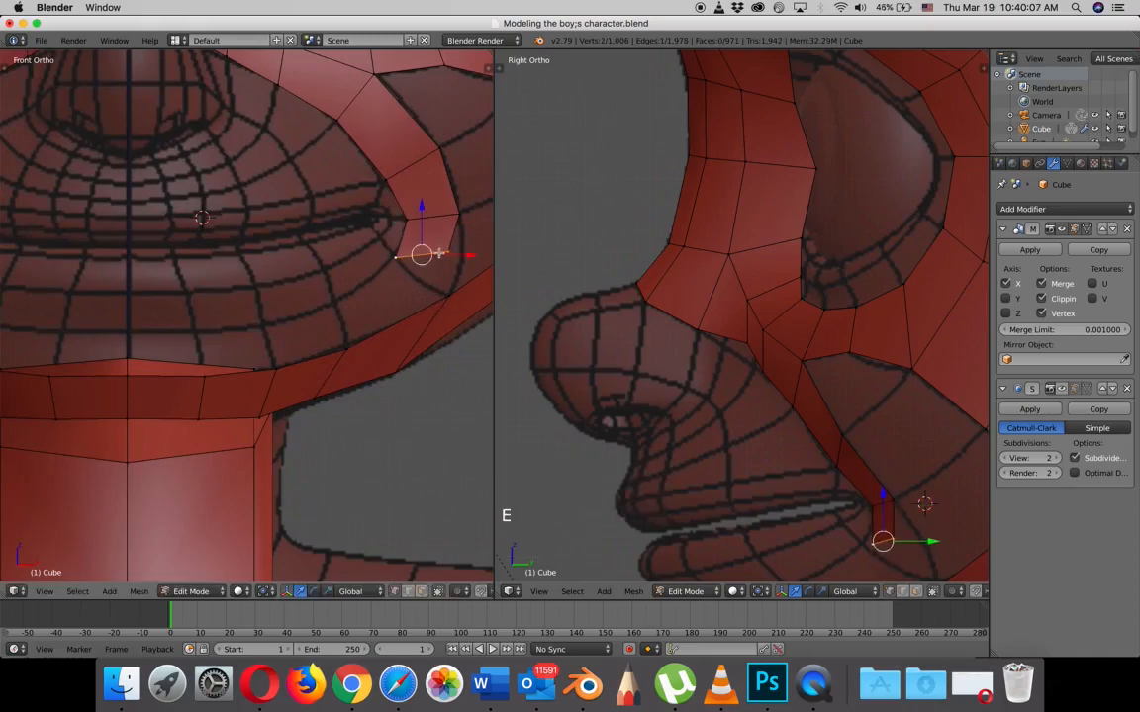
- Move the outer vertex of the new edge about 0.07 units down to the jaw border and fine-tune the outer vertex beside the mouth corner
right_click(447, 254)
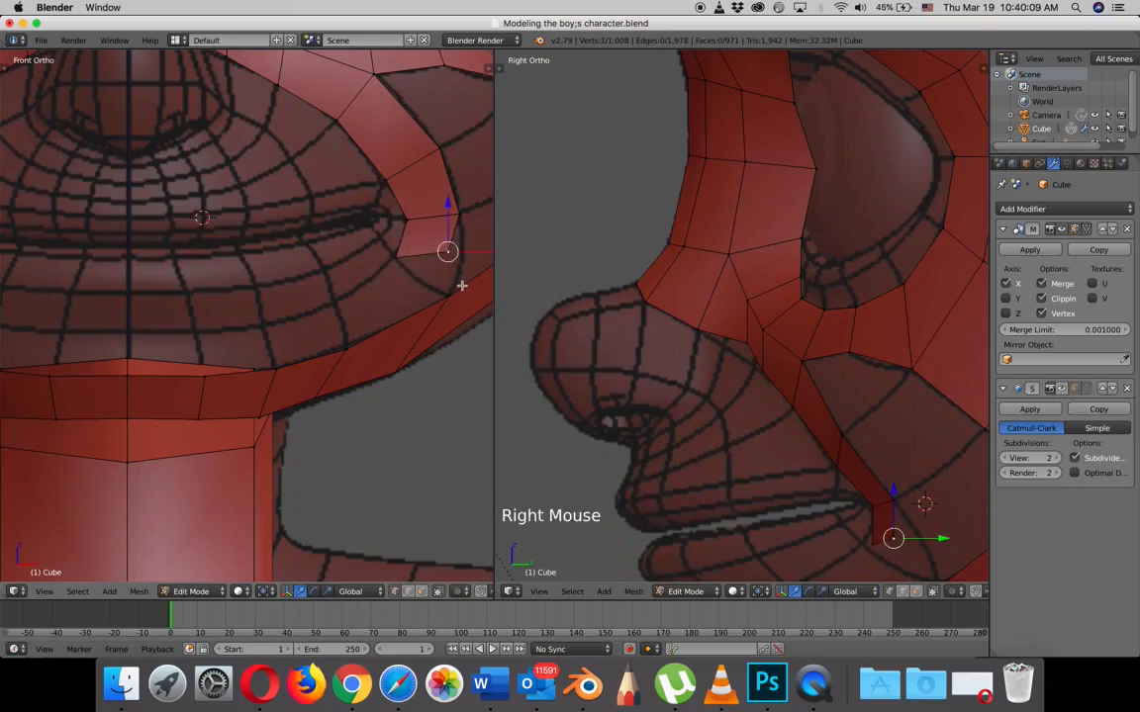
key(g)
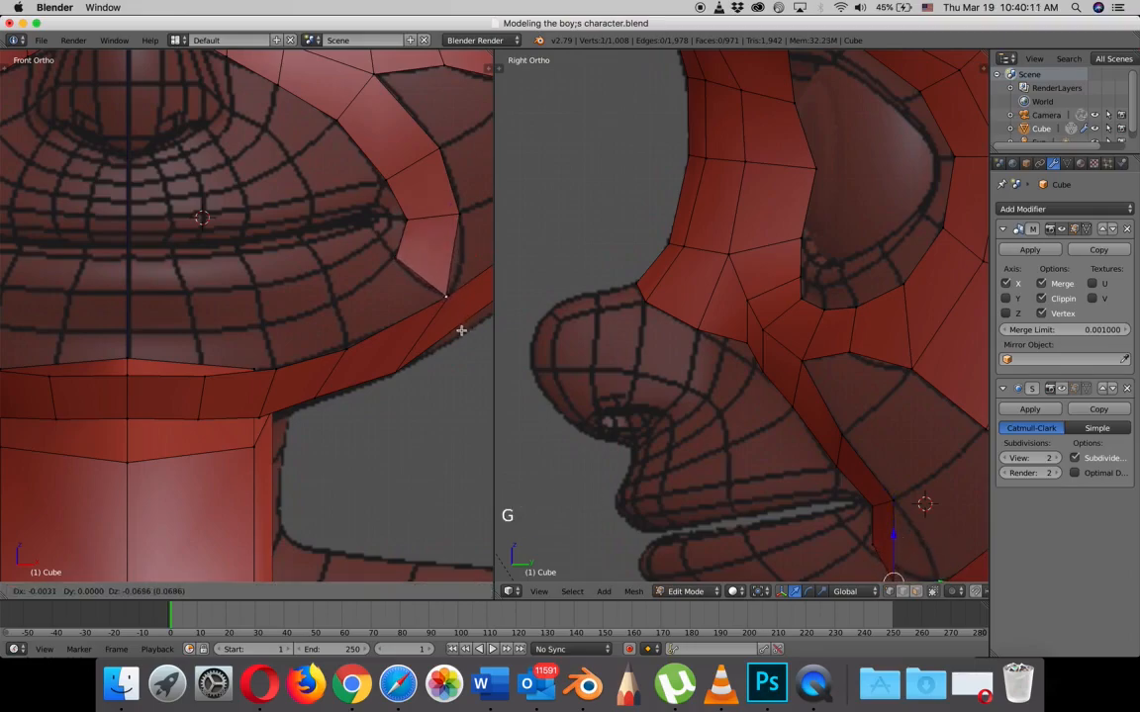
click(464, 330)
right_click(462, 216)
key(g)
click(463, 216)
- Shift the strip's lower vertices in the side view, bringing the outer one to the jaw border and the others onto the reference lines
shift+middle_drag(656, 377, 583, 241)
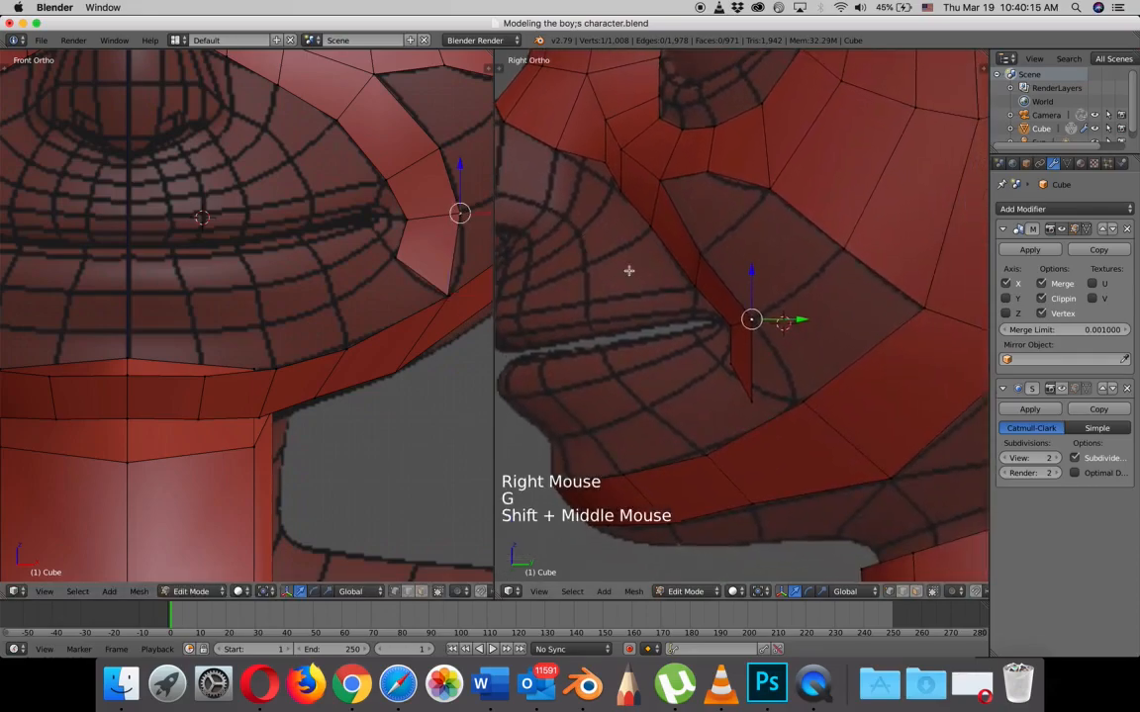
right_click(445, 290)
drag(850, 401, 847, 397)
right_click(443, 288)
right_click(444, 288)
right_click(444, 288)
drag(800, 403, 839, 394)
right_click(730, 363)
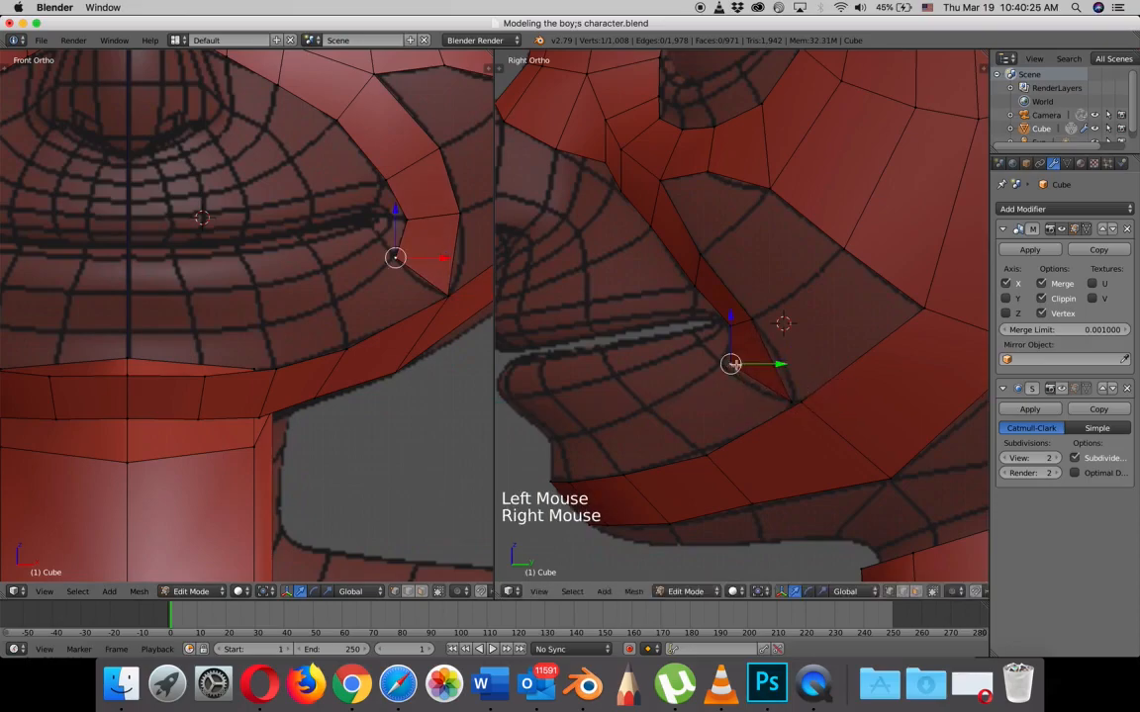
right_click(752, 319)
mouse_move(797, 318)
mouse_down()
mouse_move(846, 318)
mouse_move(800, 319)
mouse_up()
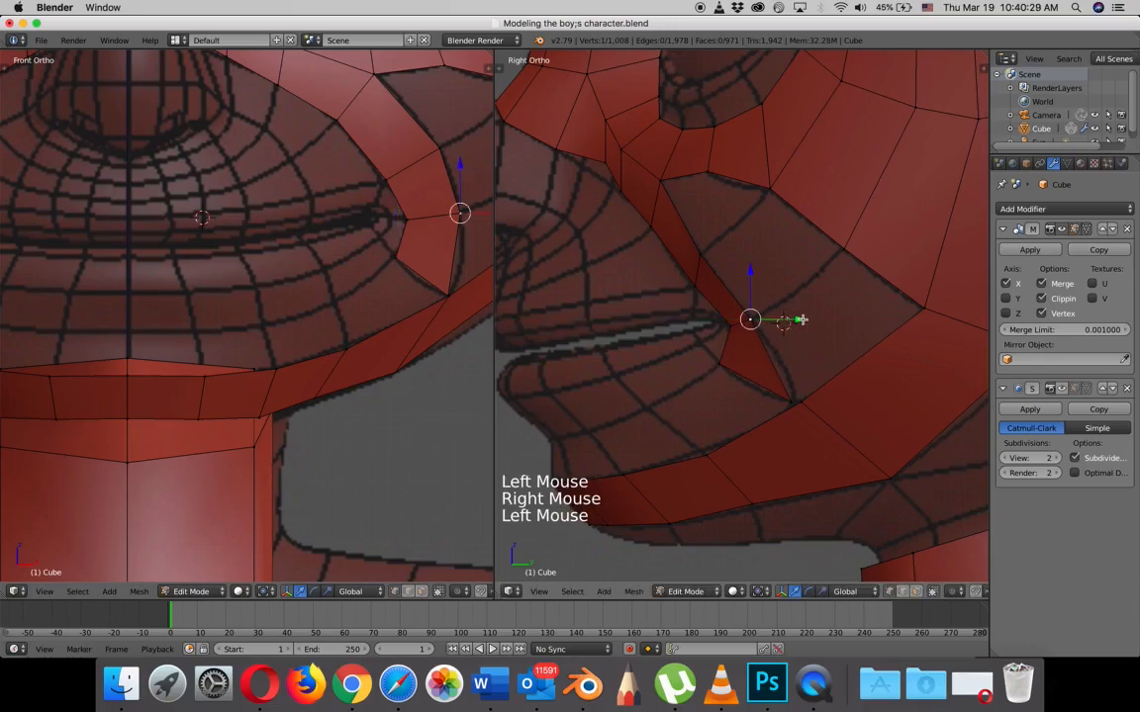
- Merge the cheek strip's lower outer vertex with the overlapping jaw-border vertex using At Last
right_click(790, 400)
shift+right_click(723, 372)
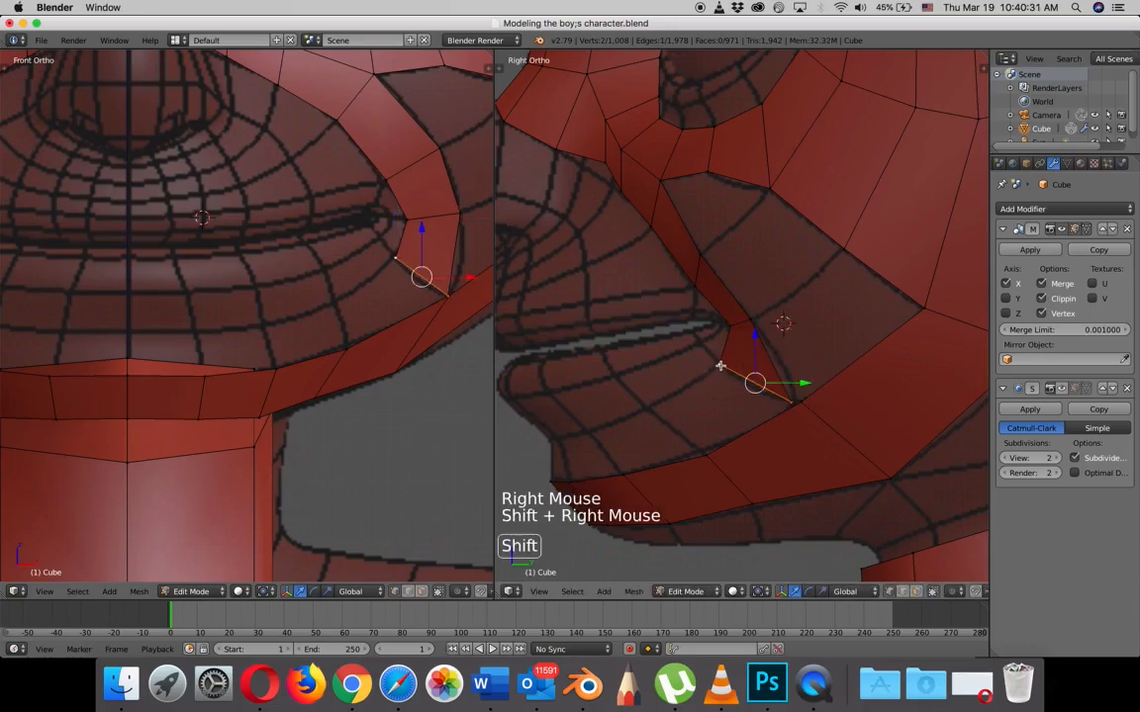
right_click(795, 406)
shift+right_click(797, 405)
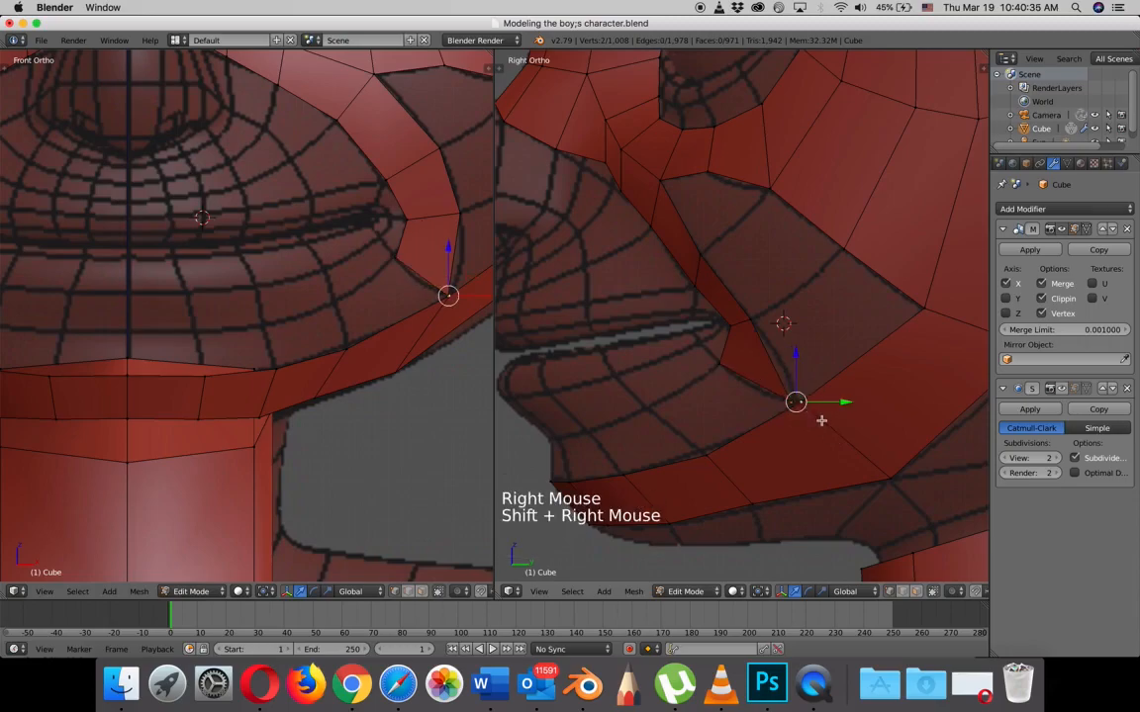
key(alt+m)
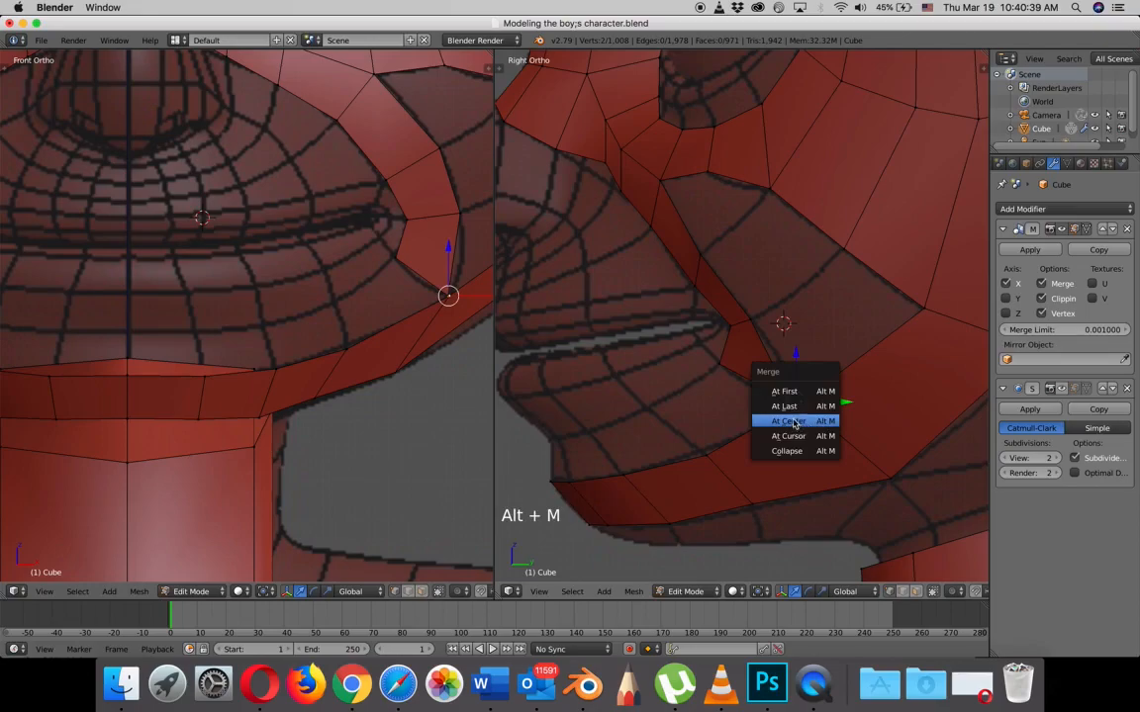
click(786, 407)
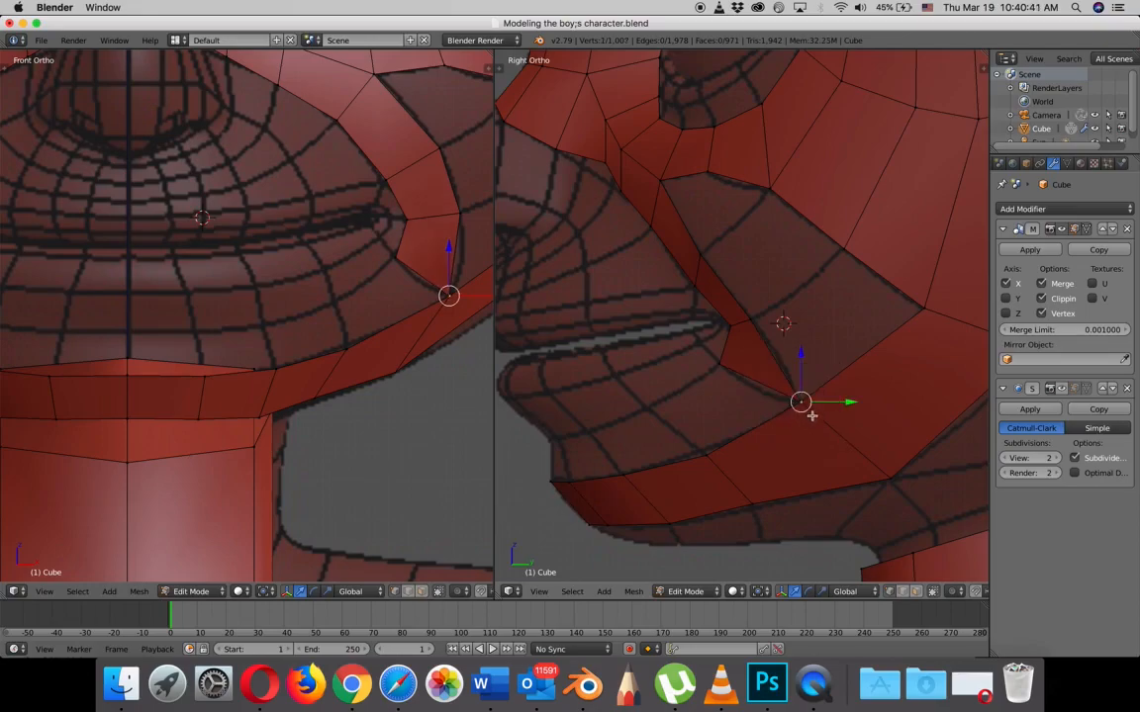
- Extrude the chin strip's four-vertex upper edge about 0.11 units up and forward in the side view
right_click(719, 364)
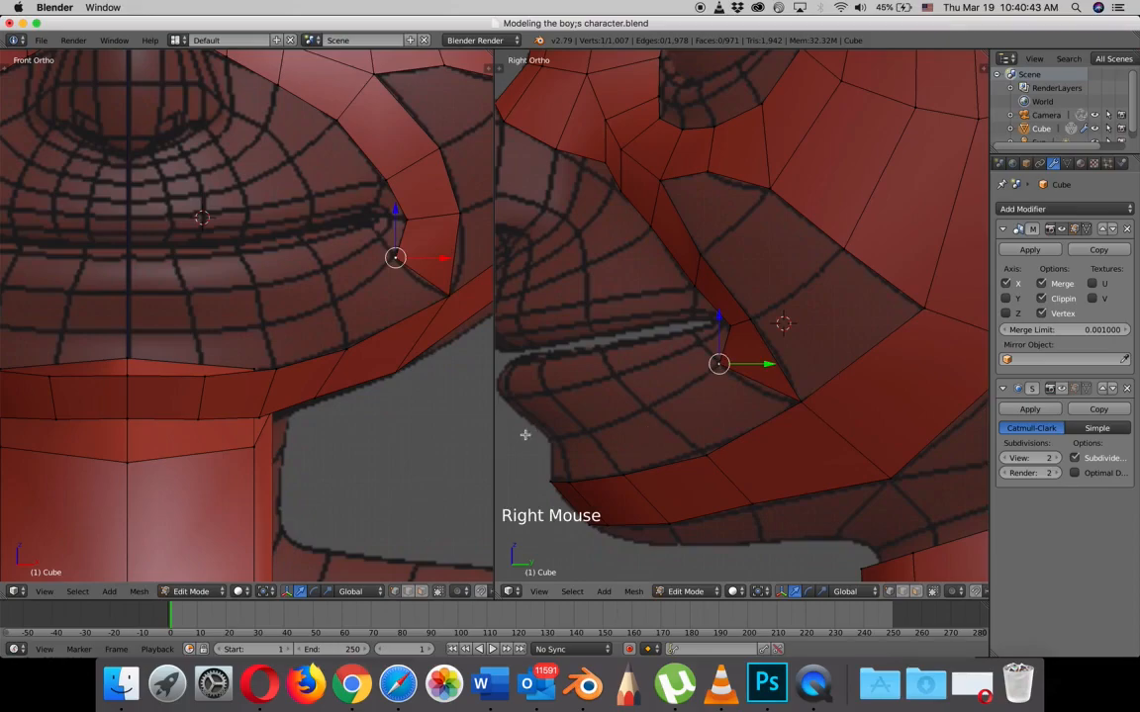
scroll(366, 341, down, 3)
shift+middle_drag(366, 341, 409, 351)
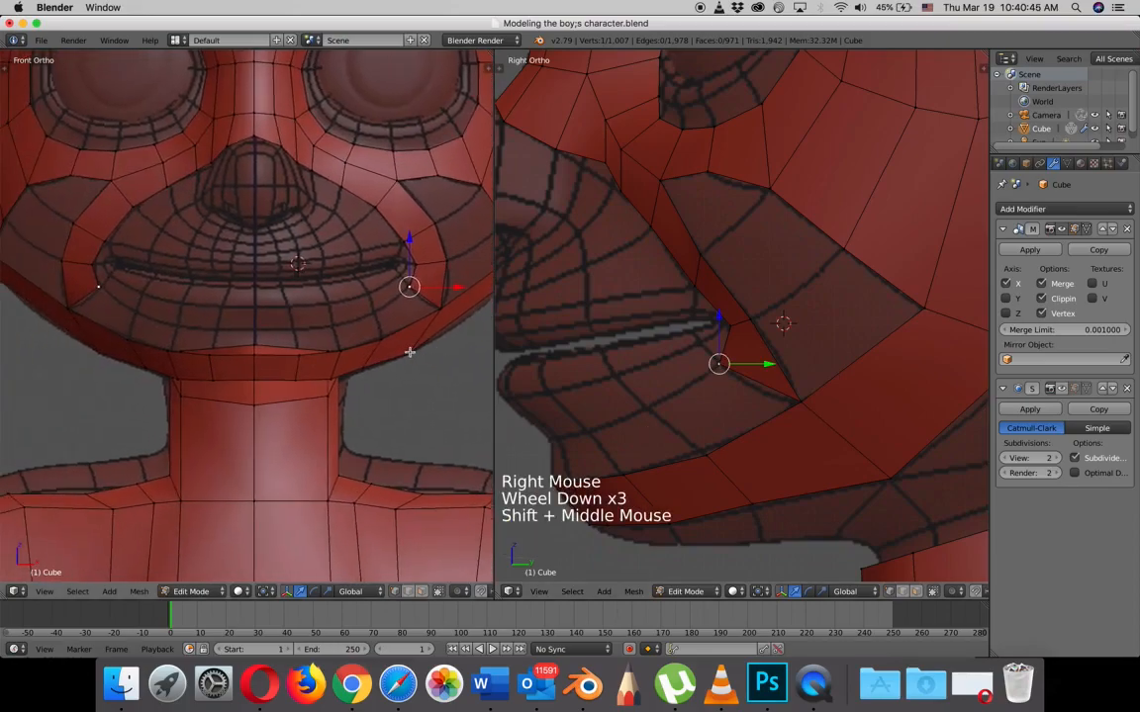
right_click(382, 339)
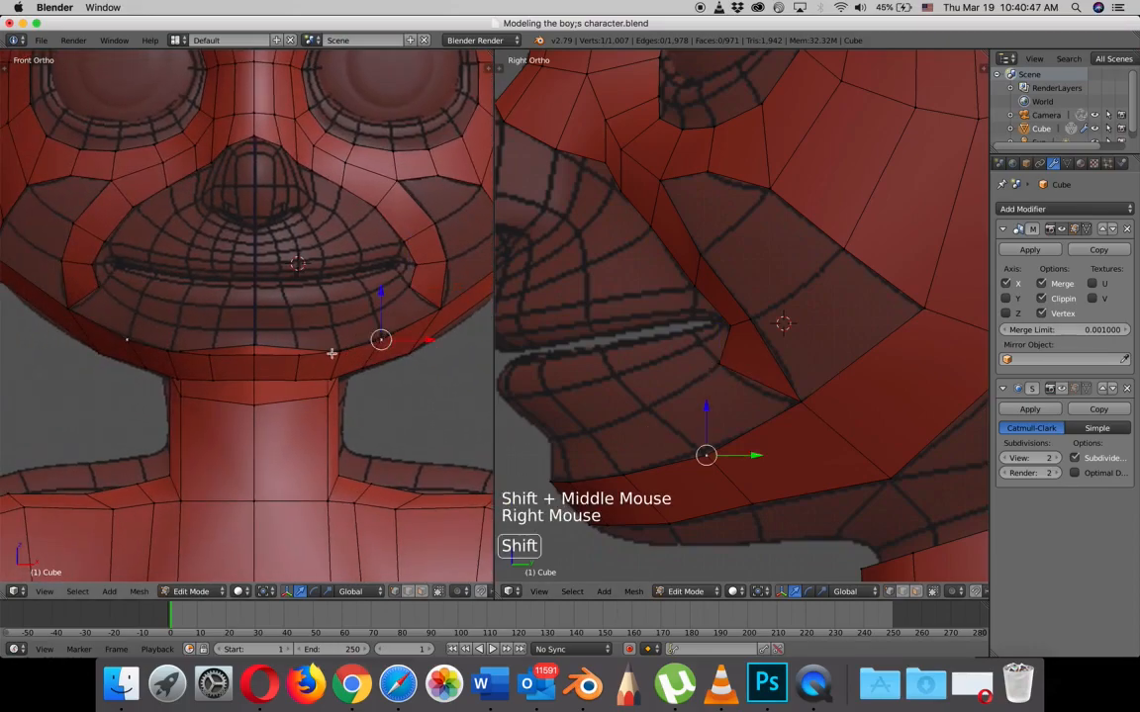
shift+right_click(338, 348)
shift+right_click(297, 354)
shift+right_click(259, 354)
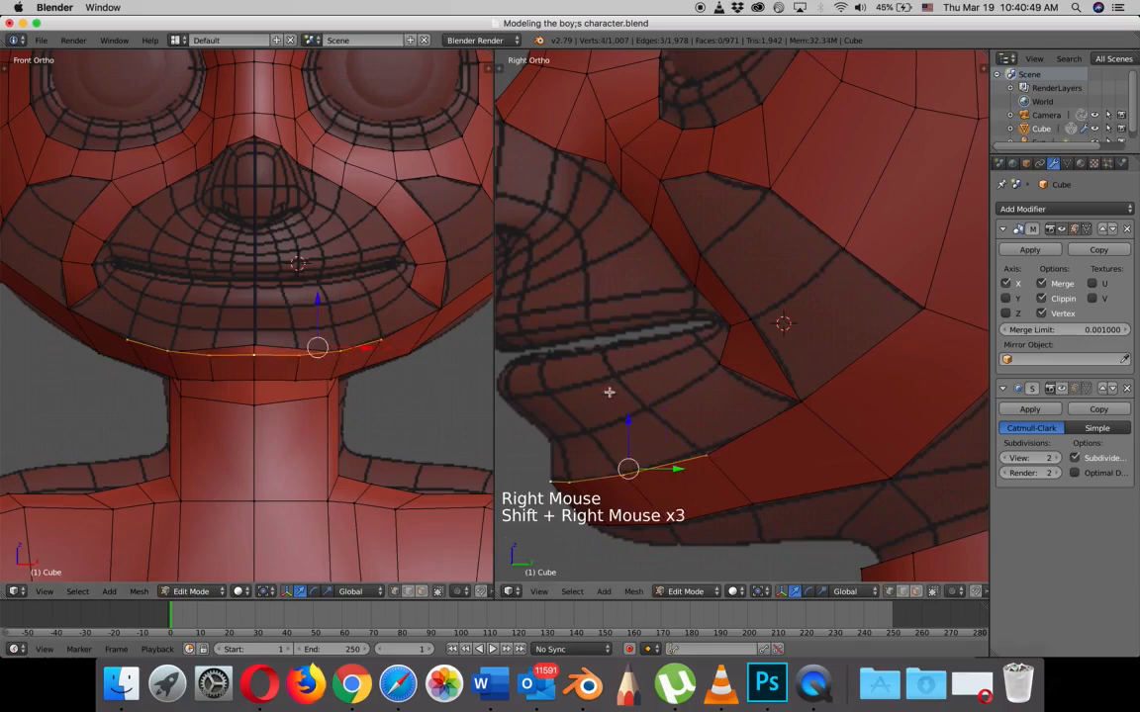
scroll(657, 433, down, 2)
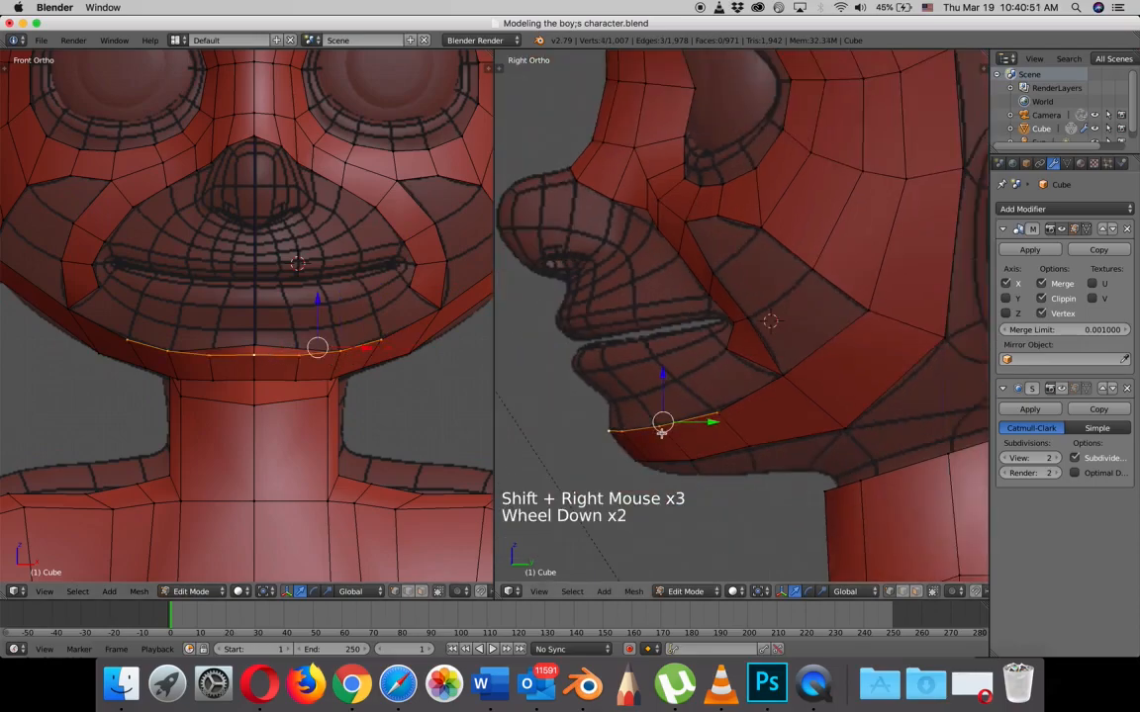
key(e)
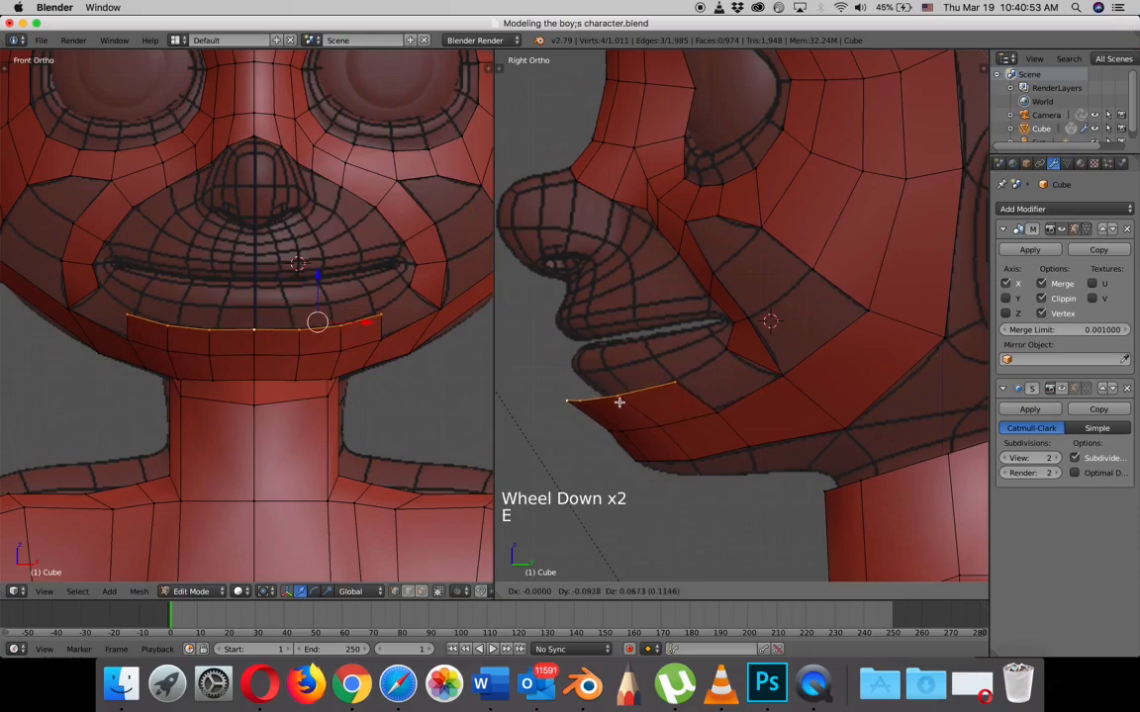
click(620, 402)
- Show the side view in wireframe and pull the new chin edge's front vertices backward onto the reference profile
right_click(622, 397)
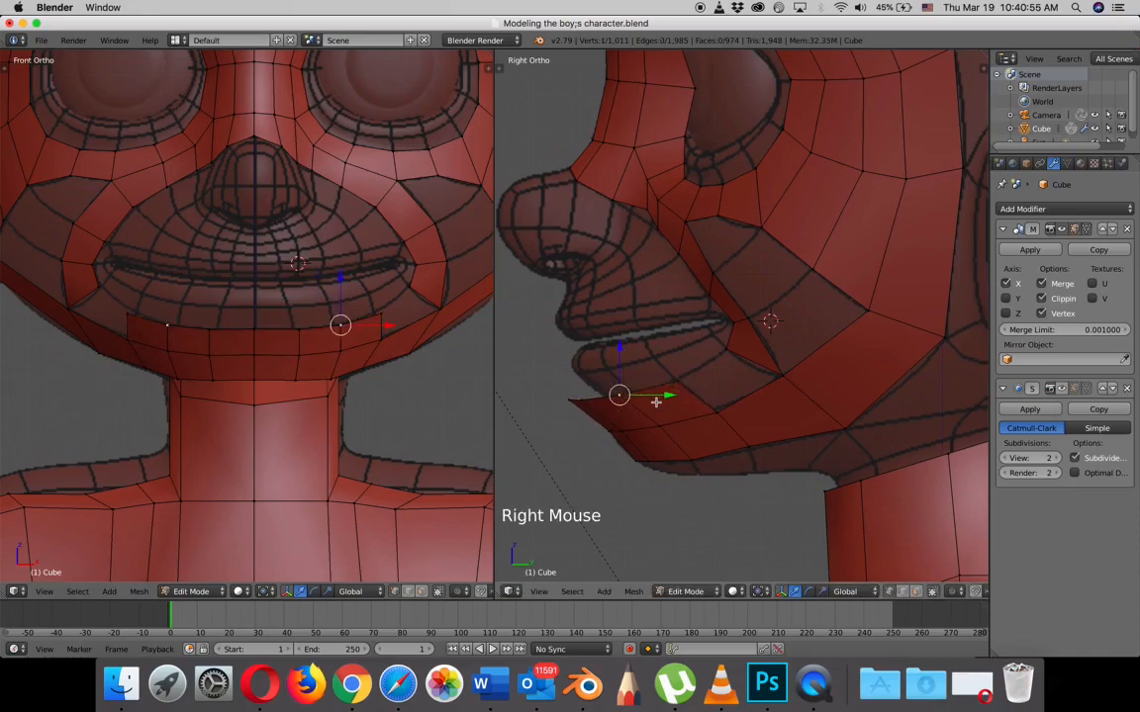
key(z)
mouse_move(656, 398)
mouse_down()
mouse_move(682, 395)
mouse_move(641, 399)
mouse_move(663, 406)
mouse_up()
right_click(591, 397)
right_click(567, 400)
- Shift the new chin edge's three off-centre vertices horizontally inward in the front view to match the reference lines
scroll(354, 332, up, 2)
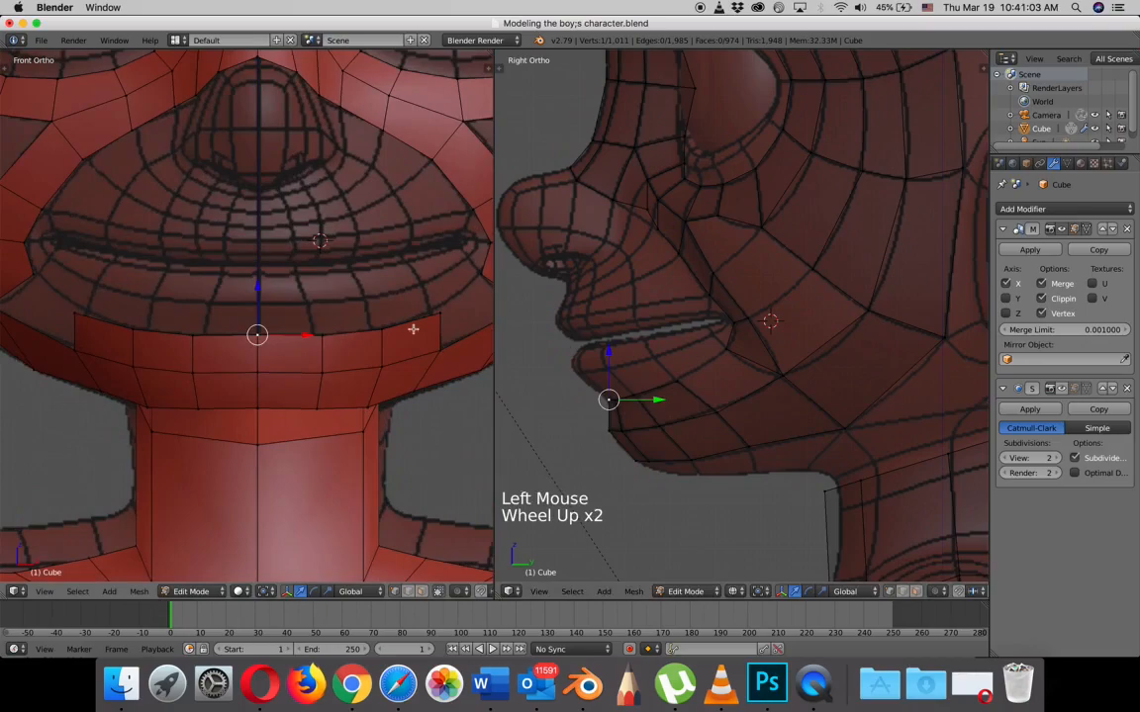
right_click(447, 314)
drag(475, 313, 465, 311)
right_click(419, 327)
click(419, 329)
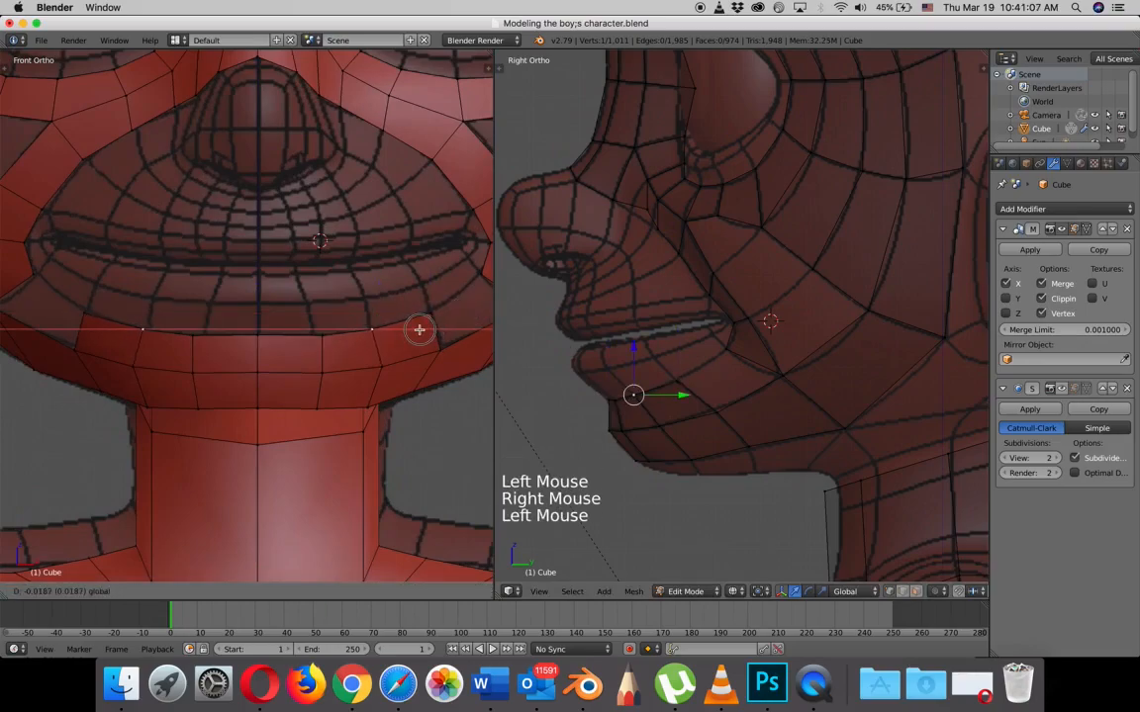
right_click(315, 337)
drag(357, 337, 351, 338)
- Fill a face between the end of the chin strip and the lower end of the cheek strip
scroll(366, 339, down, 2)
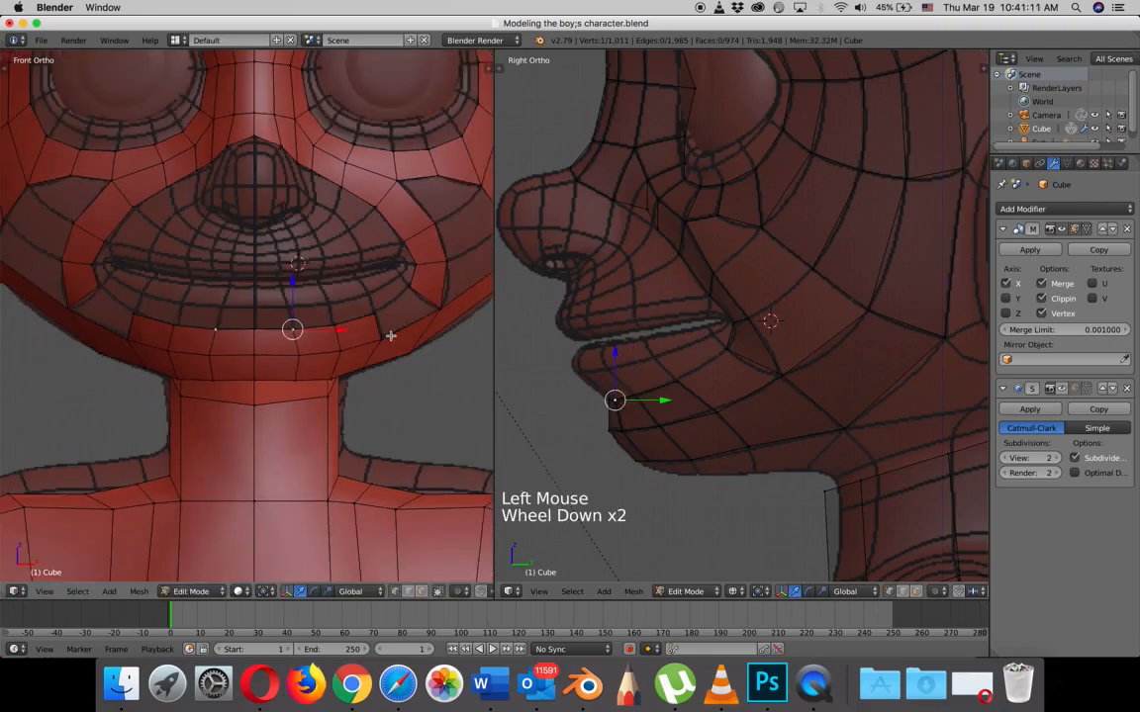
right_click(432, 308)
shift+right_click(420, 293)
shift+right_click(374, 311)
shift+right_click(386, 335)
key(f)
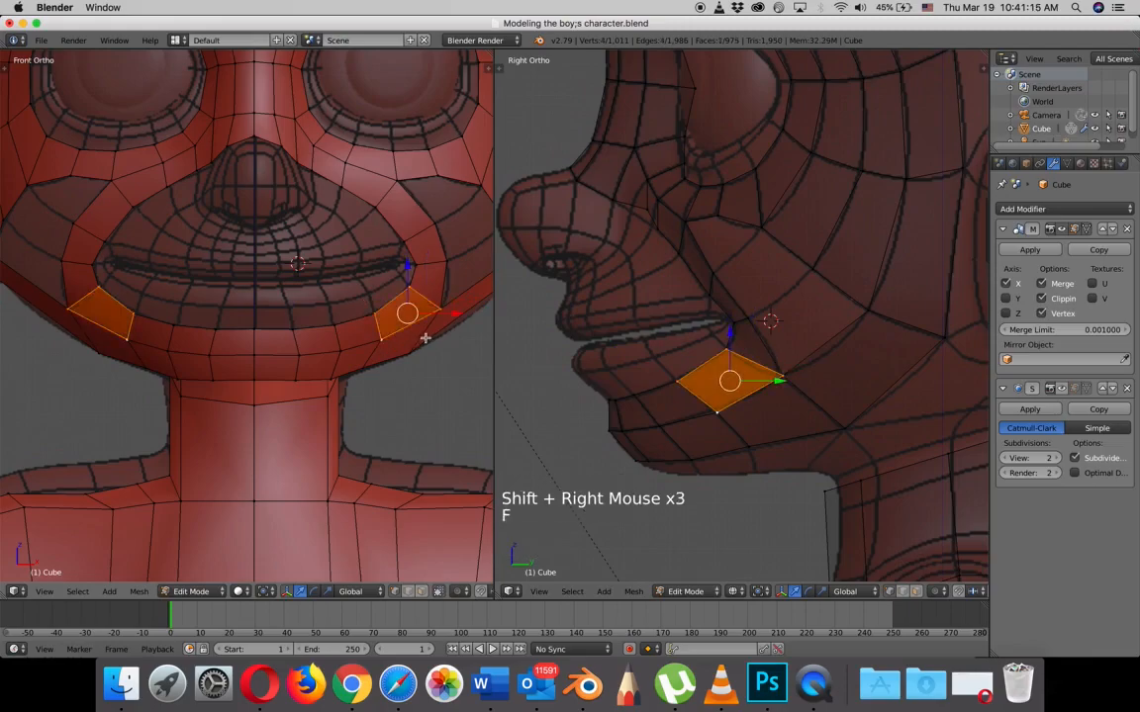
- Nudge three corner vertices around the new chin-cheek face onto the reference lines in the side view
right_click(729, 420)
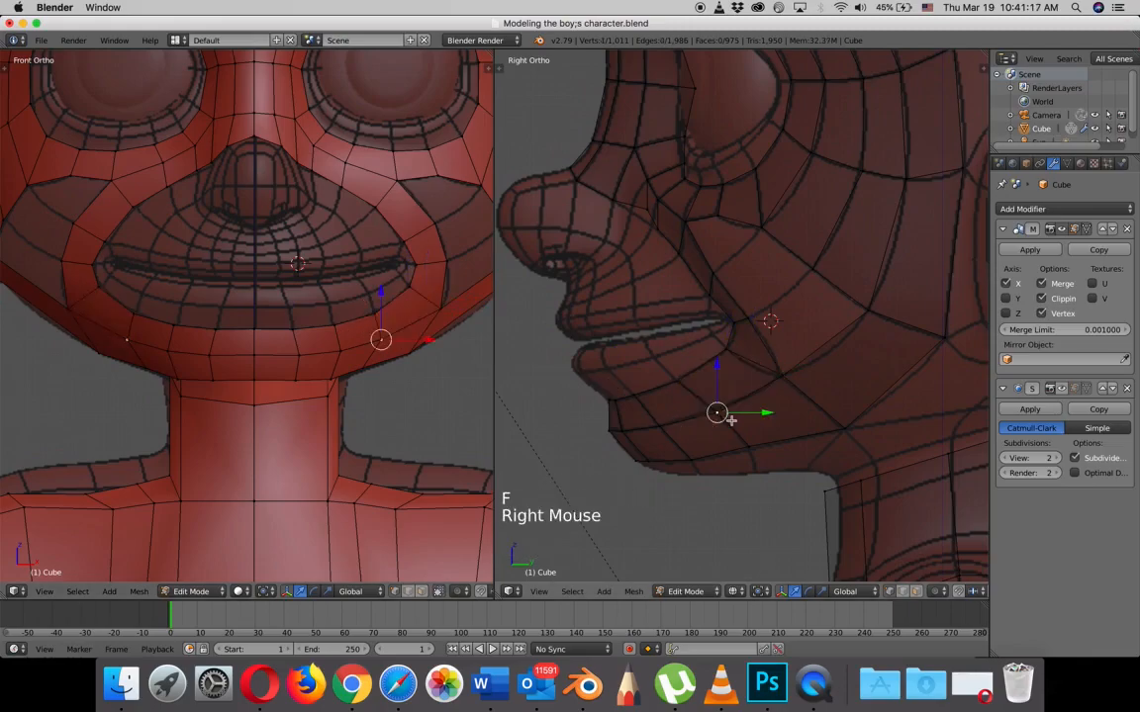
key(g)
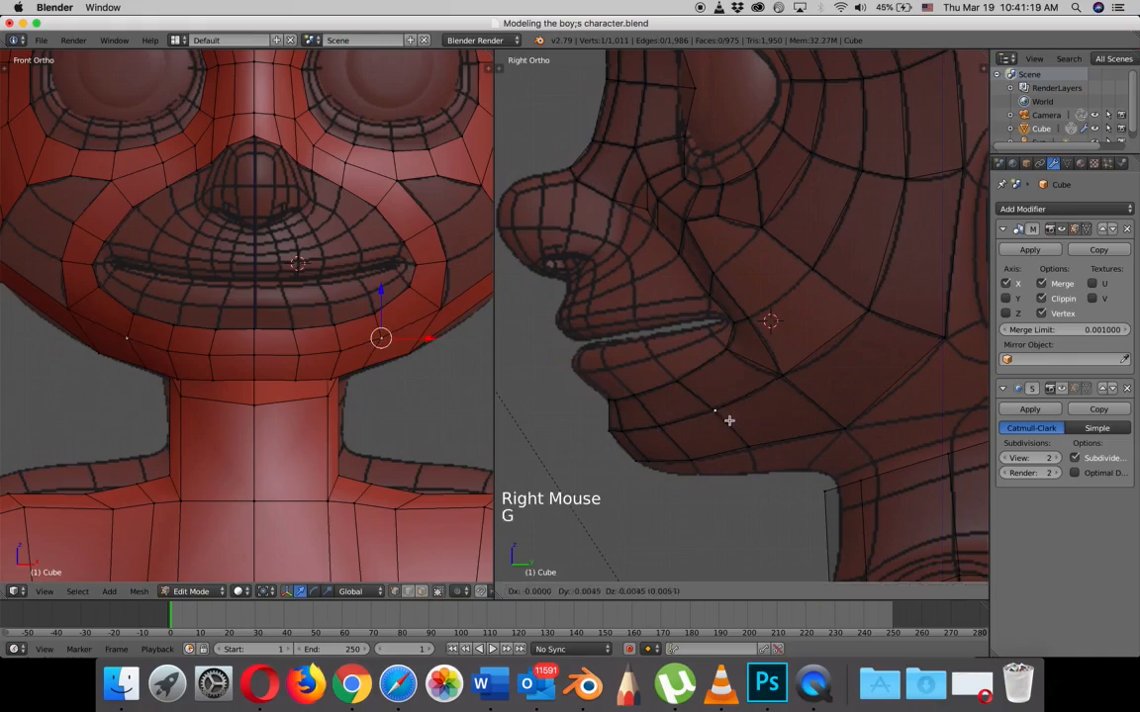
click(728, 420)
right_click(785, 377)
key(g)
click(782, 377)
right_click(724, 353)
key(g)
click(723, 352)
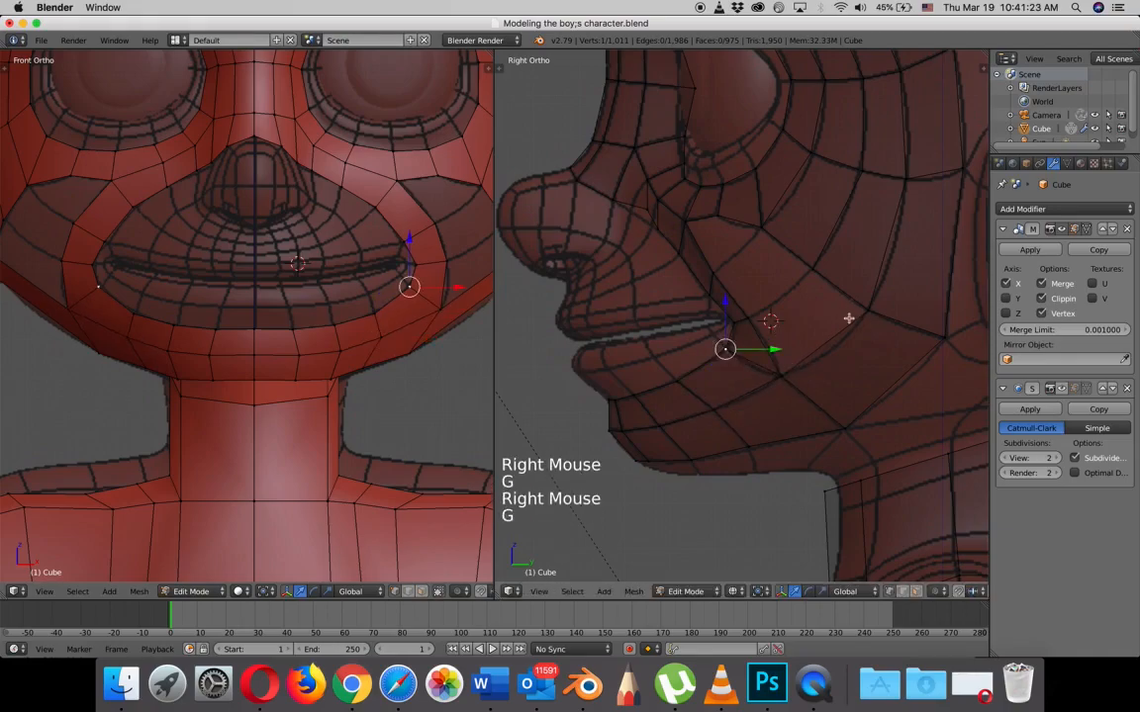
- Fill a four-vertex face in the lowest part of the gap between the cheek strip and the jaw
scroll(358, 288, down, 2)
middle_drag(358, 289, 298, 362)
scroll(383, 312, up, 3)
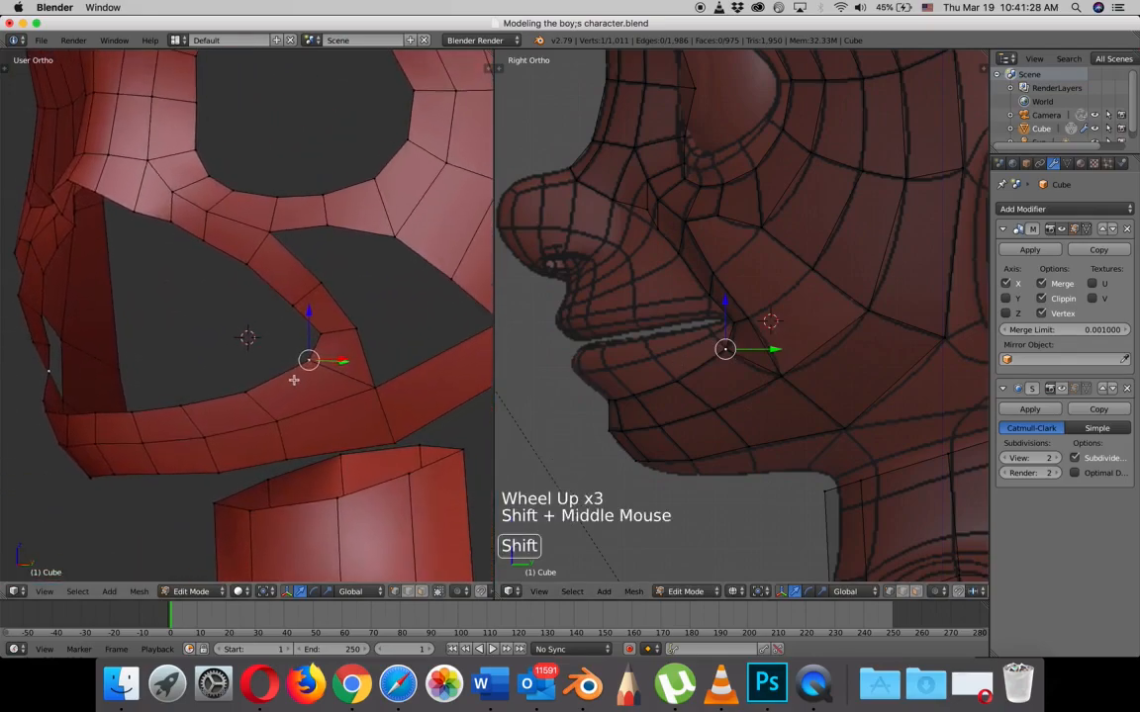
right_click(867, 312)
shift+right_click(812, 265)
shift+right_click(748, 318)
shift+right_click(782, 375)
key(f)
- Fill a four-vertex face in the middle of the cheek gap, directly above the previous one
right_click(812, 268)
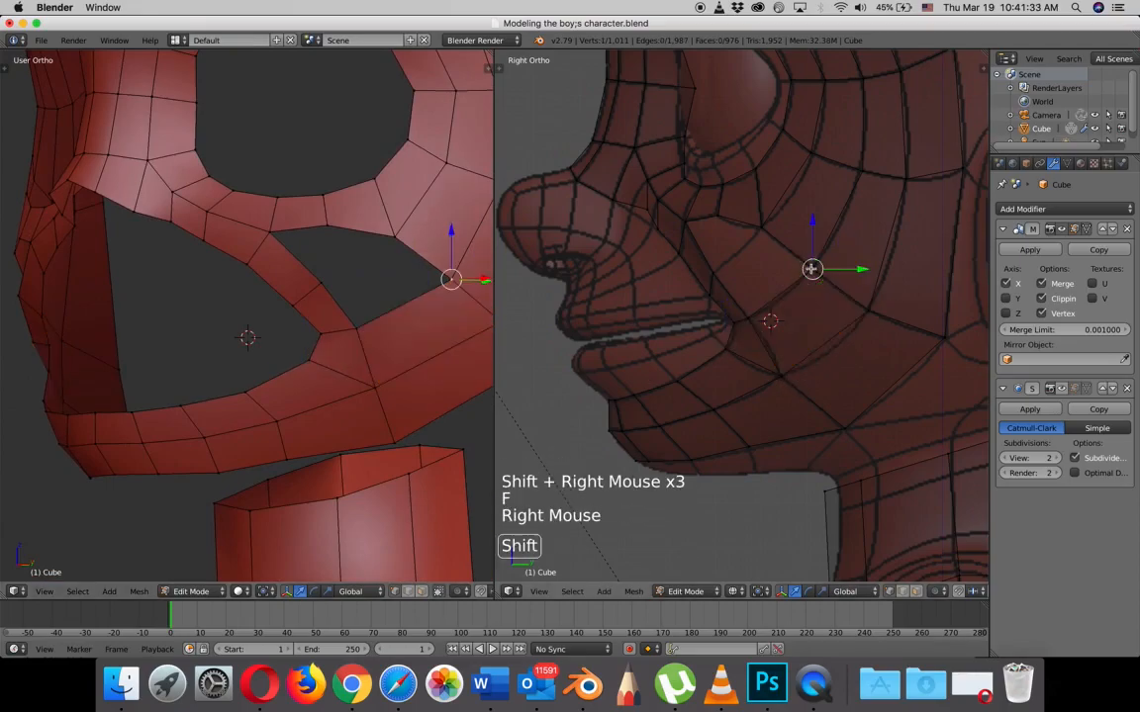
shift+right_click(762, 227)
shift+right_click(714, 271)
shift+right_click(756, 320)
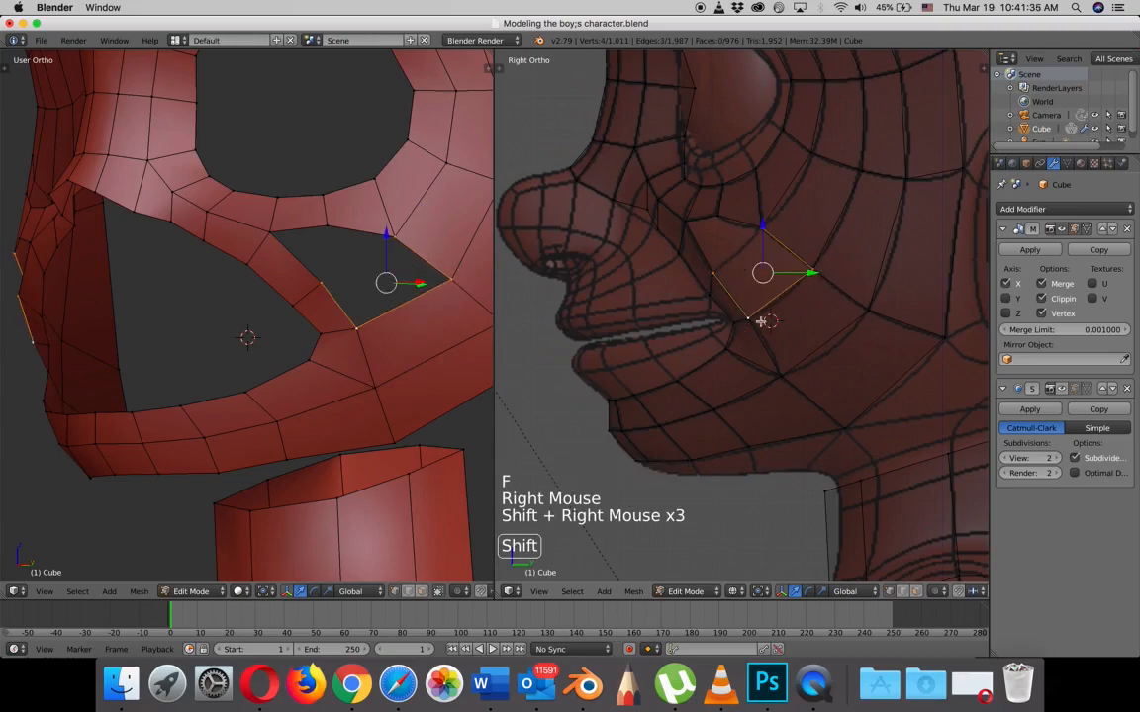
key(f)
- Close the remaining cheek hole below the eye with a four-vertex face
right_click(761, 229)
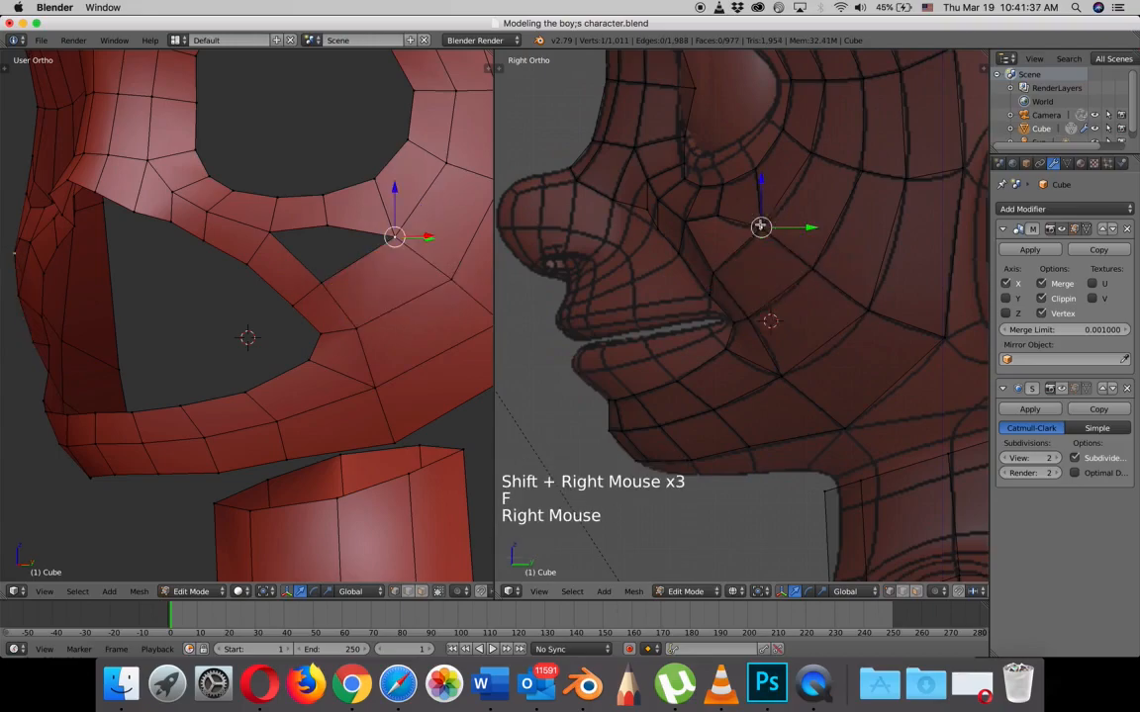
shift+right_click(714, 211)
shift+right_click(684, 221)
shift+right_click(713, 272)
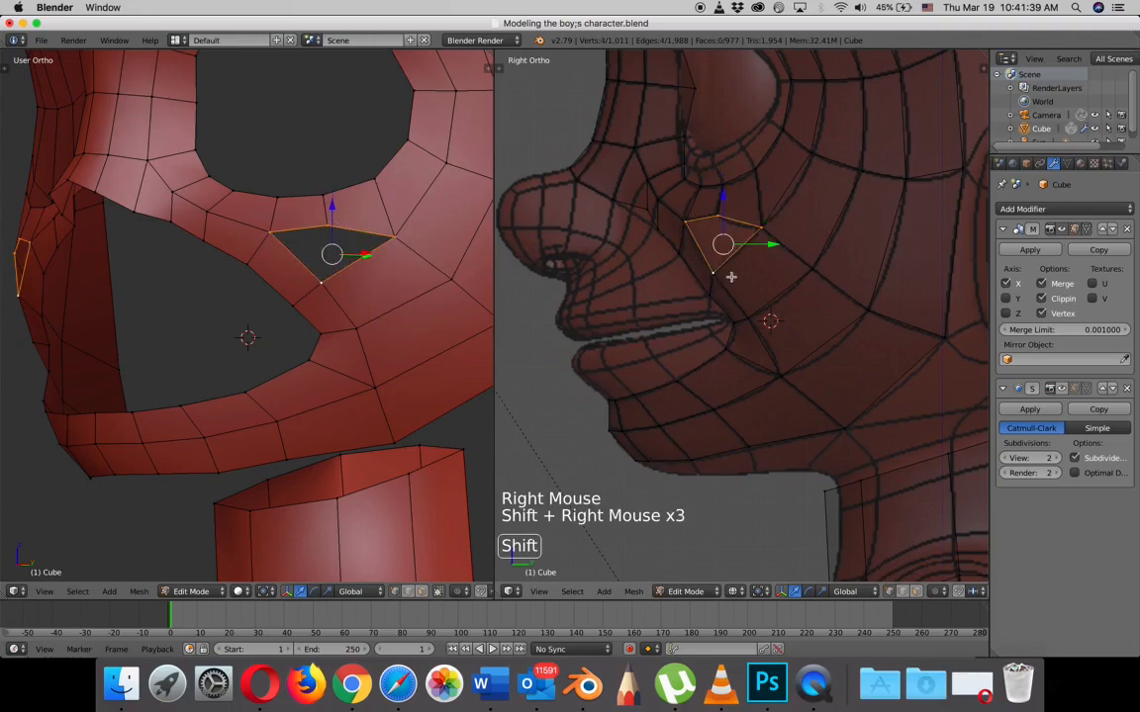
key(f)
scroll(380, 305, down, 2)
middle_drag(330, 316, 377, 318)
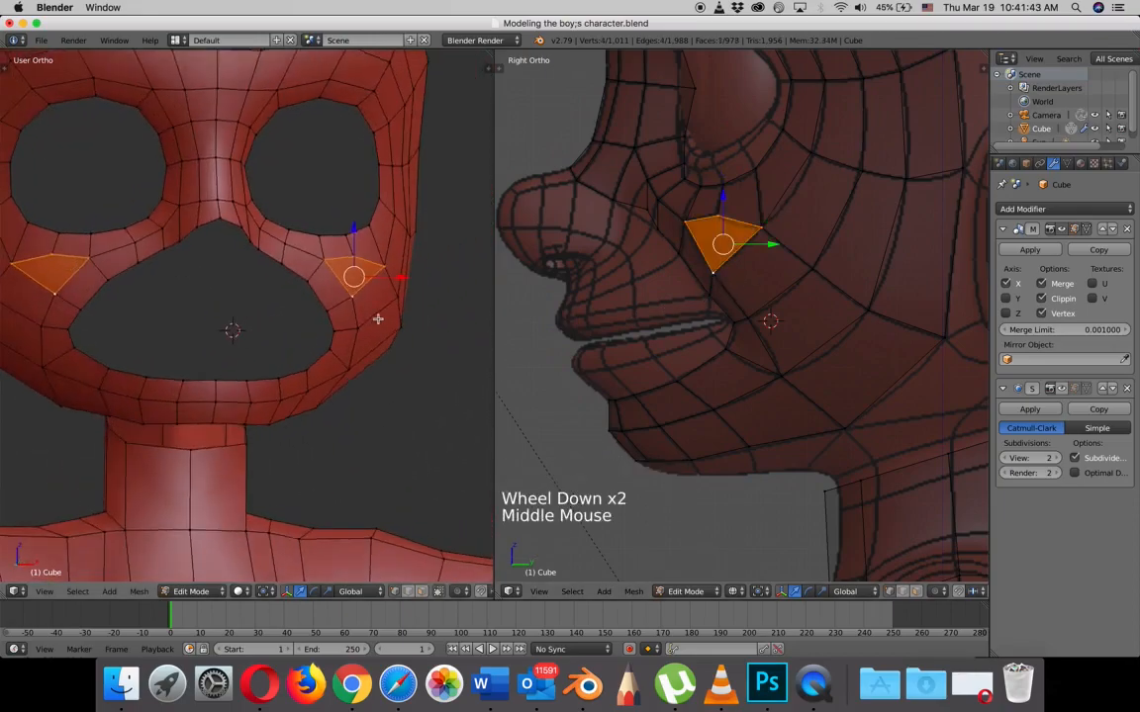
- Extrude the lower end edge of the nose bridge about 0.07 units forward in the side view
scroll(377, 317, down, 3)
shift+middle_drag(638, 313, 769, 340)
right_click(721, 250)
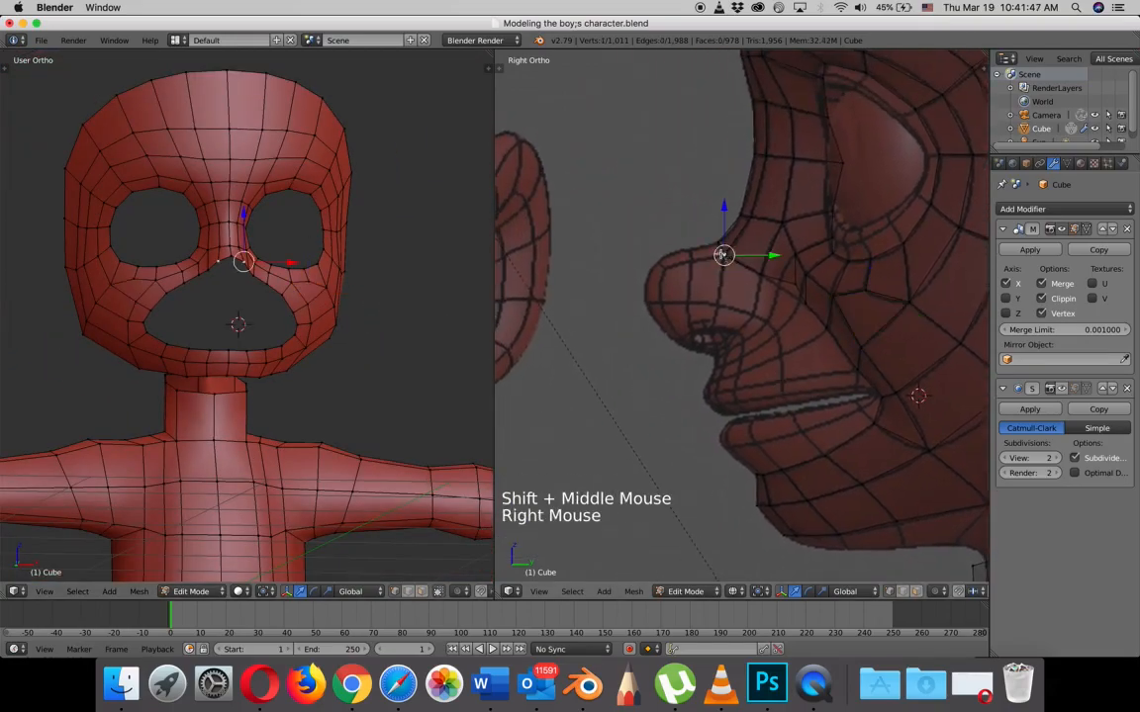
shift+right_click(721, 248)
scroll(253, 279, up, 3)
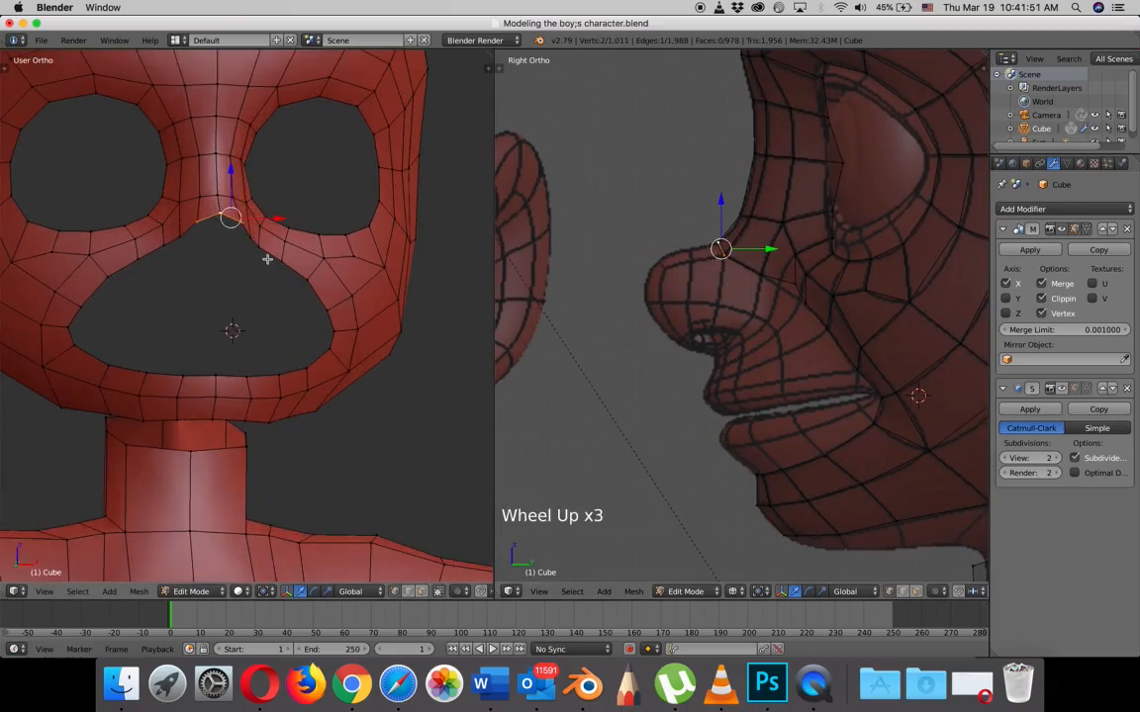
key(KP_1)
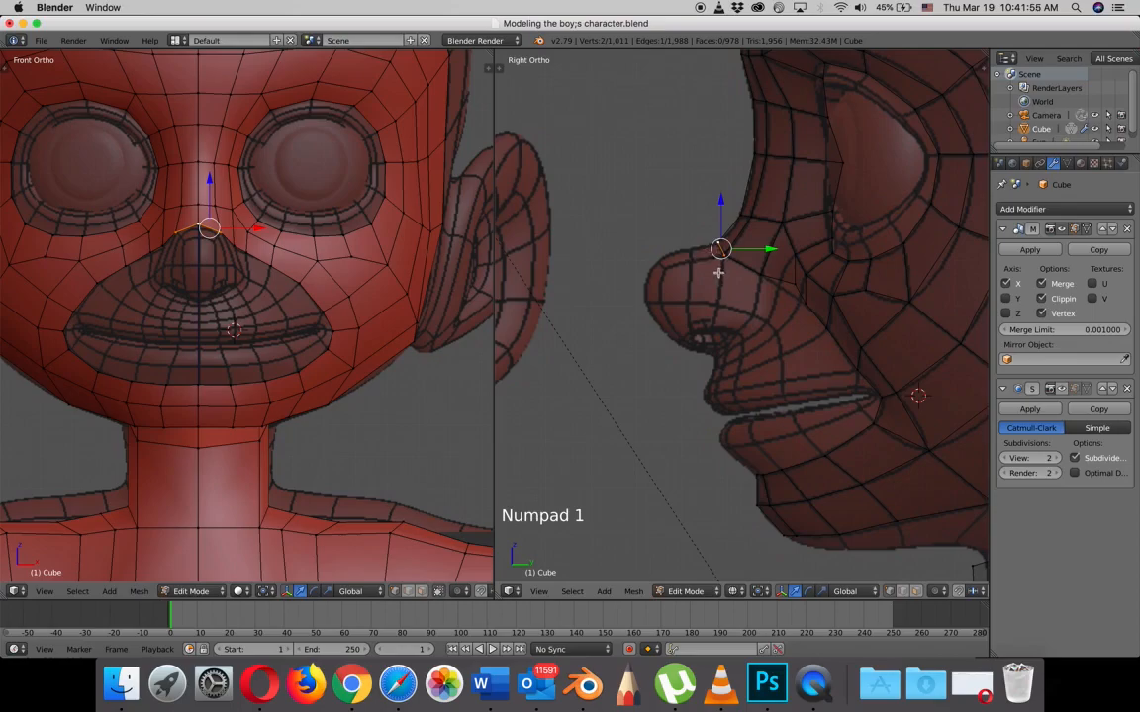
key(e)
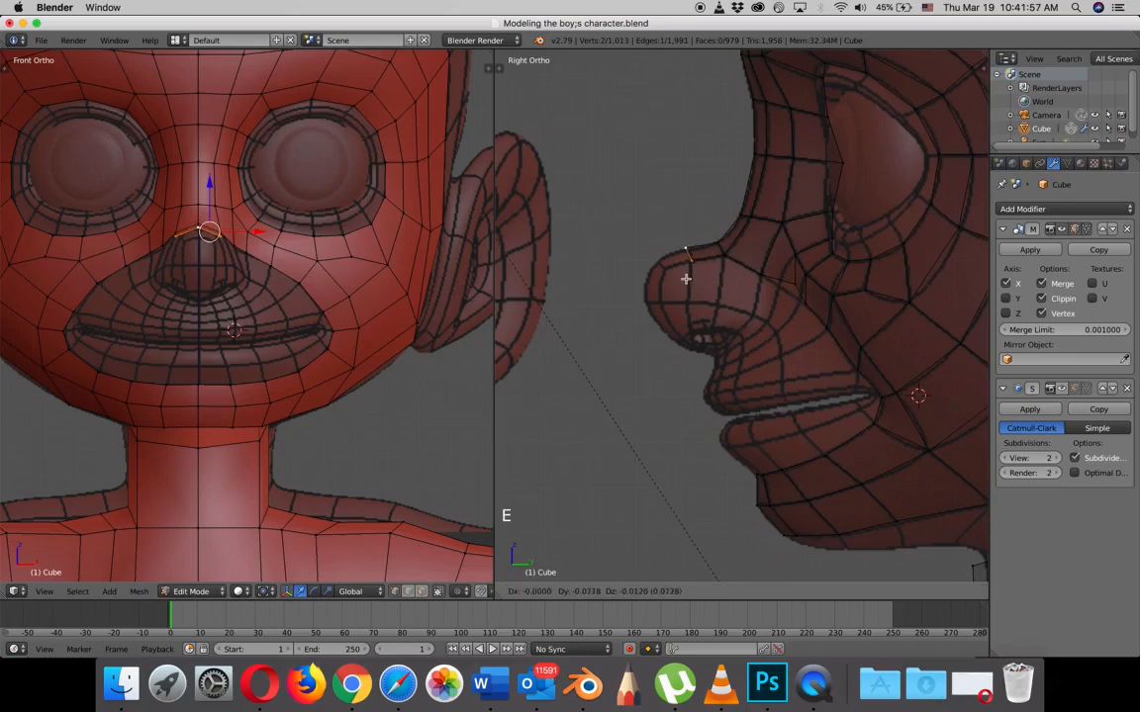
- Move the outer vertex of the extruded nose edge slightly in the side view to fit the reference
right_click(688, 281)
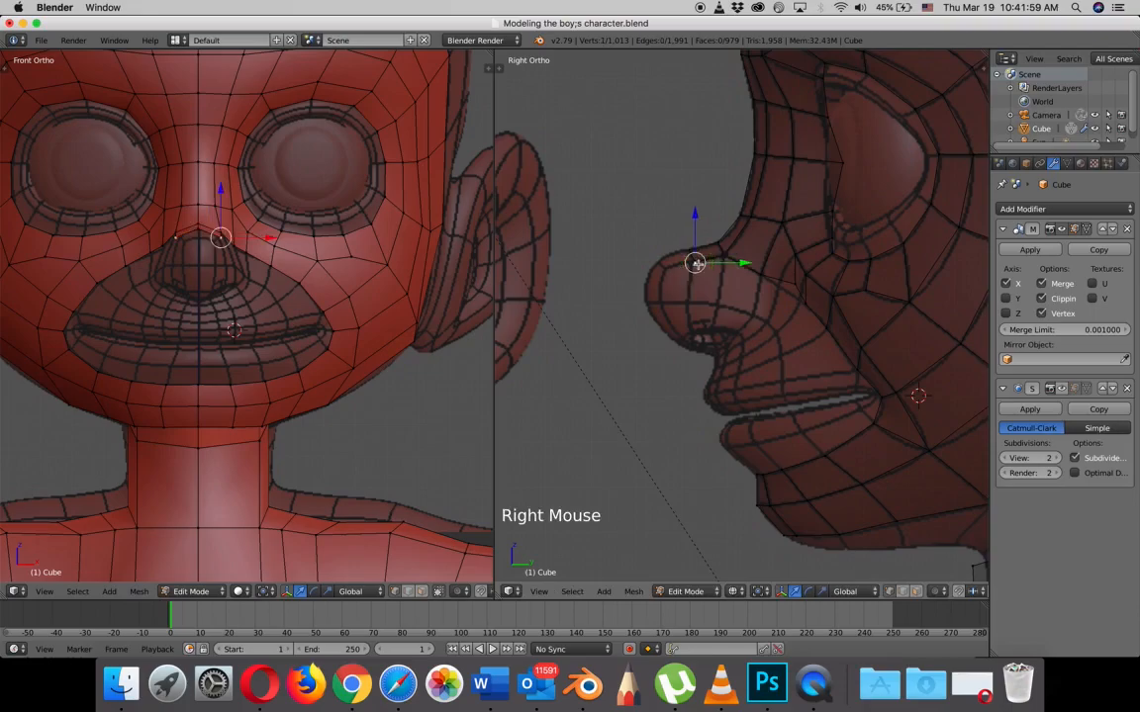
key(g)
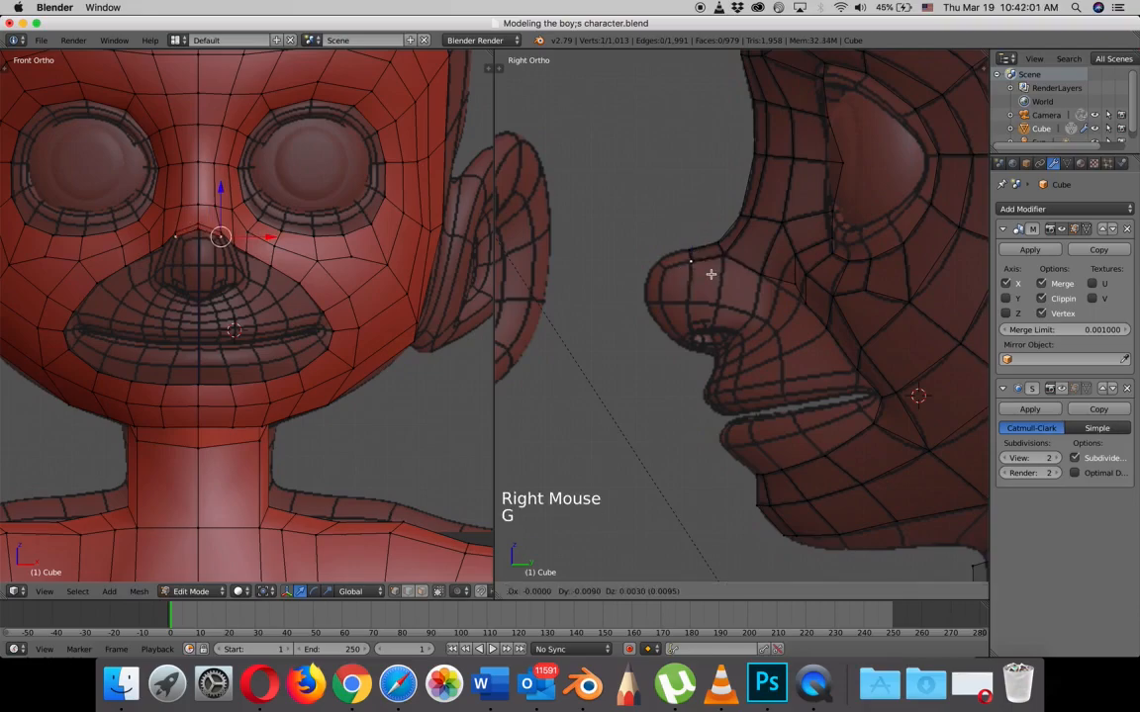
click(710, 274)
- Extrude the nose edge about 0.075 units further toward the nose tip and adjust its outer vertex in the side view
shift+right_click(713, 268)
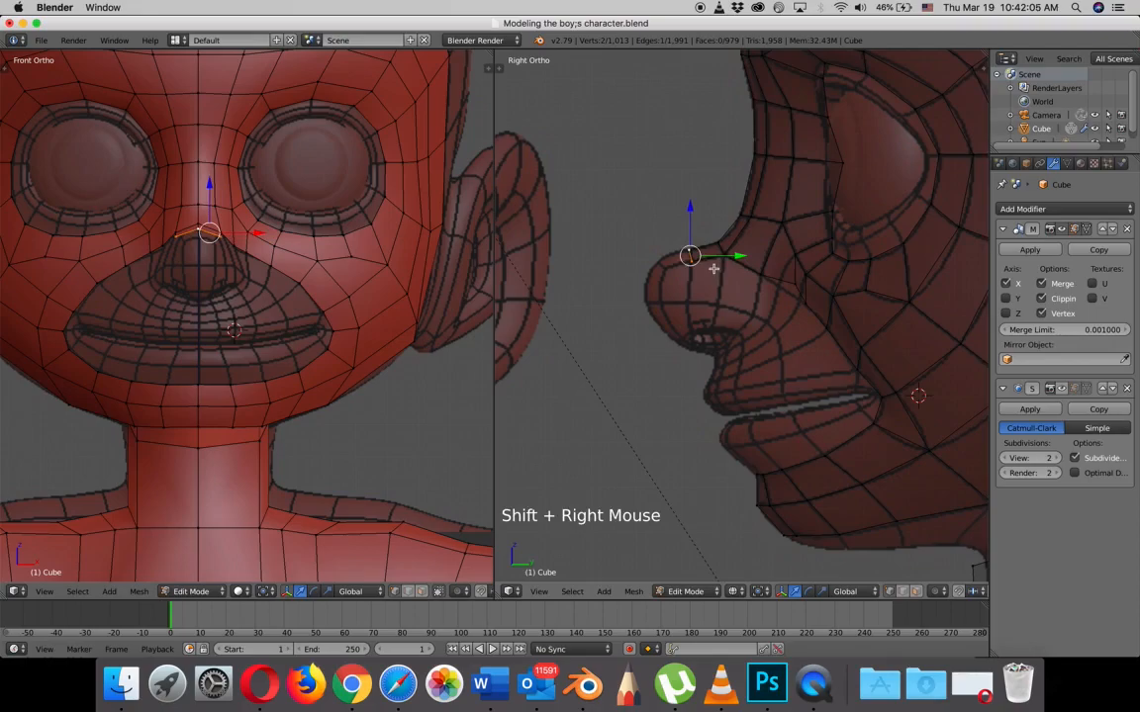
key(e)
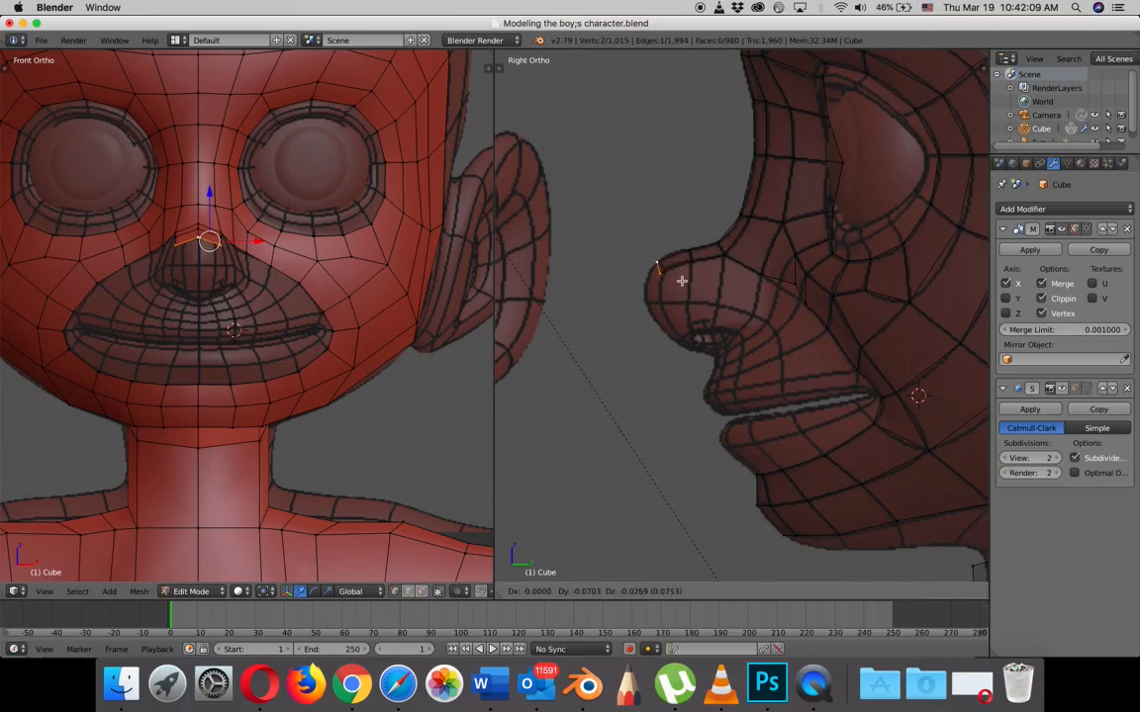
right_click(683, 281)
key(g)
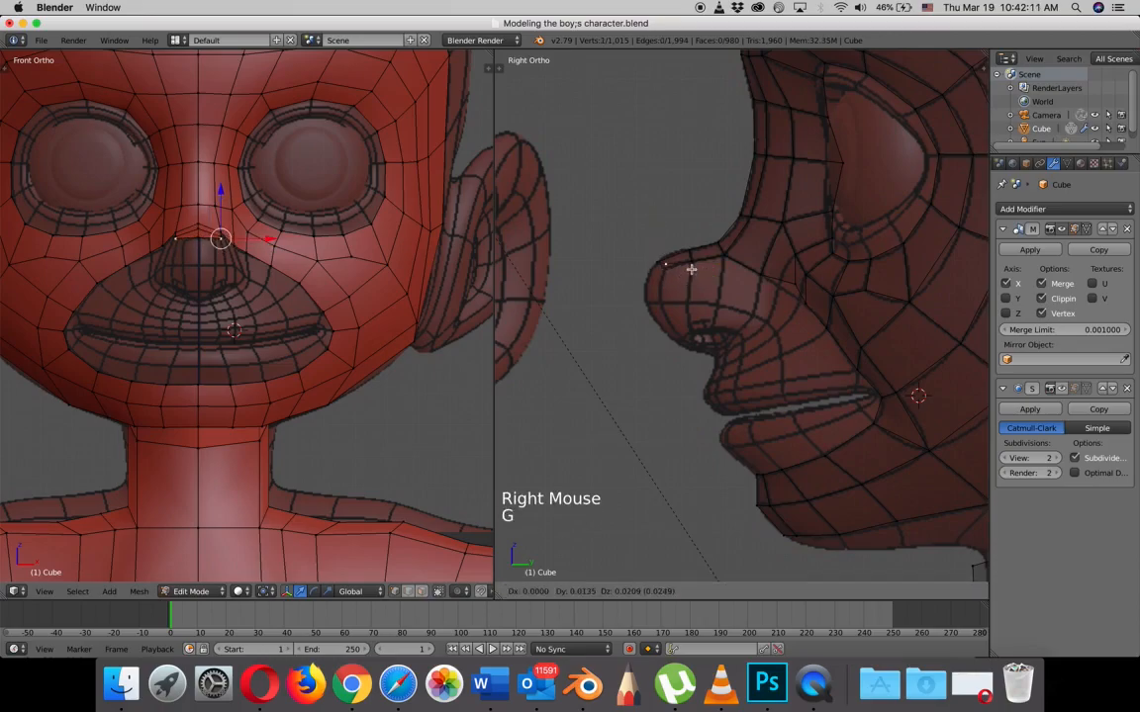
click(689, 274)
- Shift the outer vertex of the foremost nose edge inward toward the centre line in the front view
scroll(215, 257, up, 1)
scroll(216, 257, up, 2)
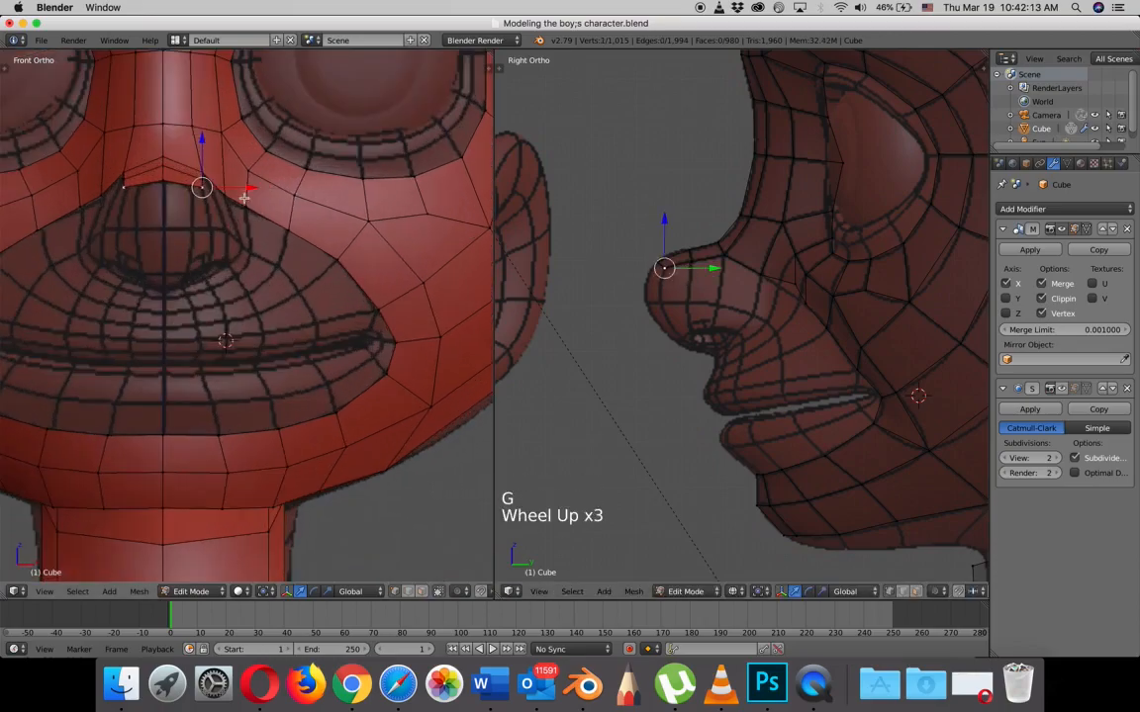
drag(252, 186, 232, 178)
right_click(200, 178)
shift+right_click(187, 187)
shift+right_click(165, 182)
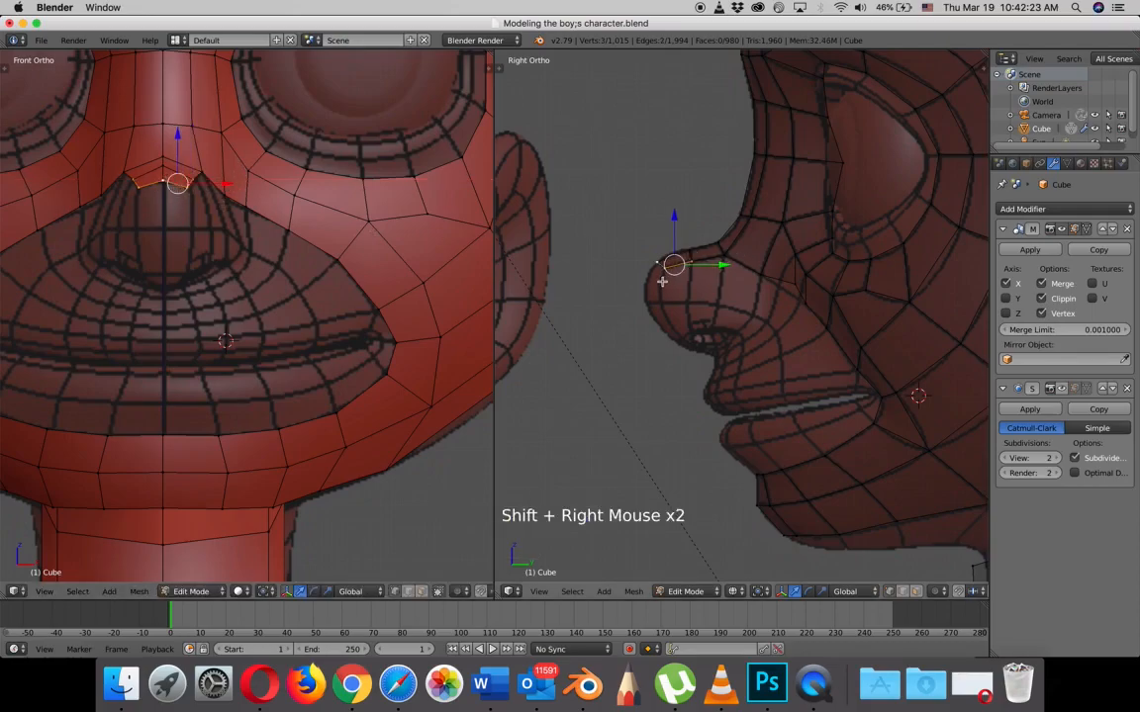
key(e)
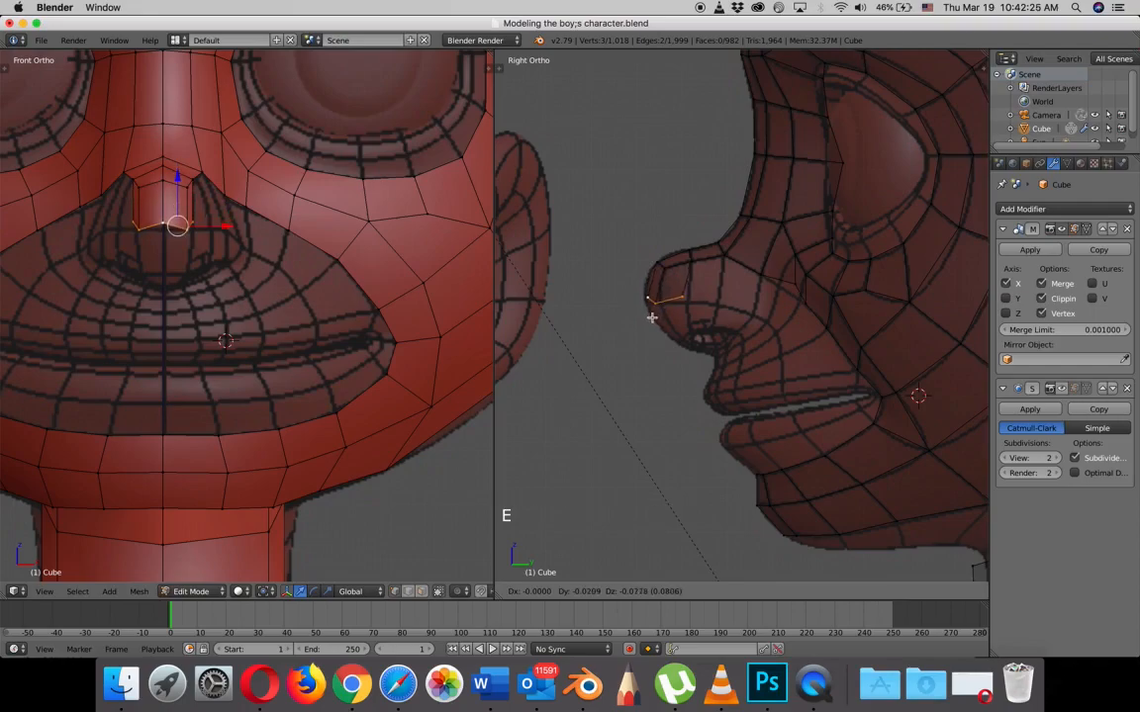
click(663, 264)
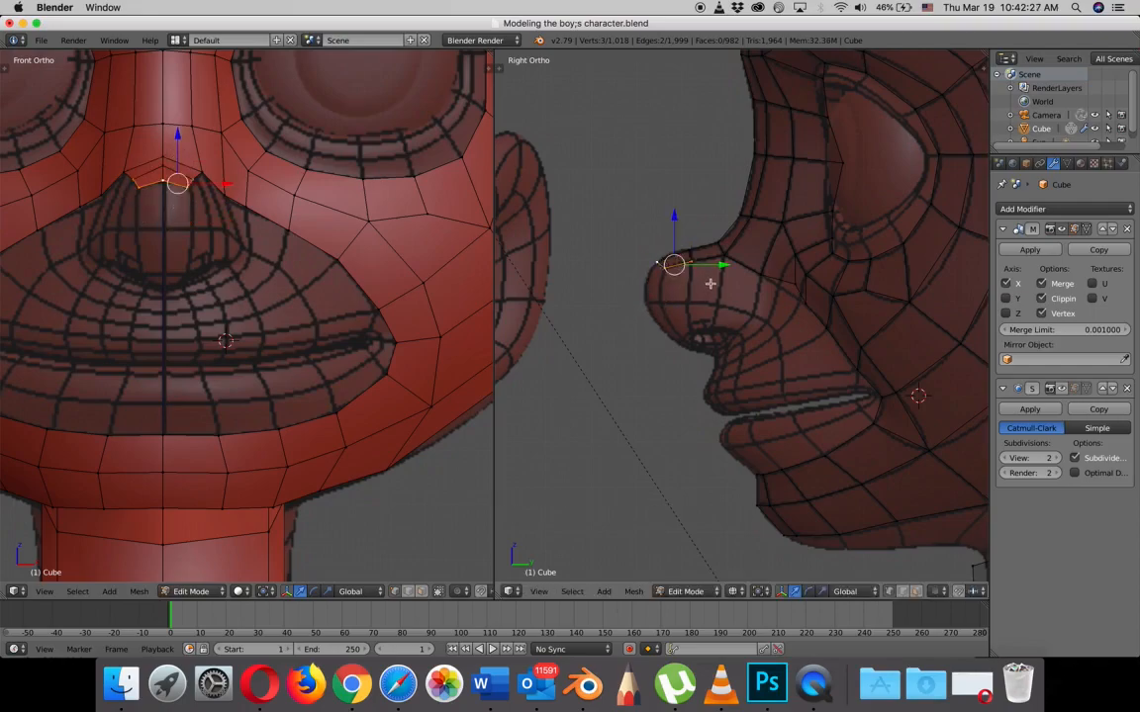
key(super+z)
key(super+z)
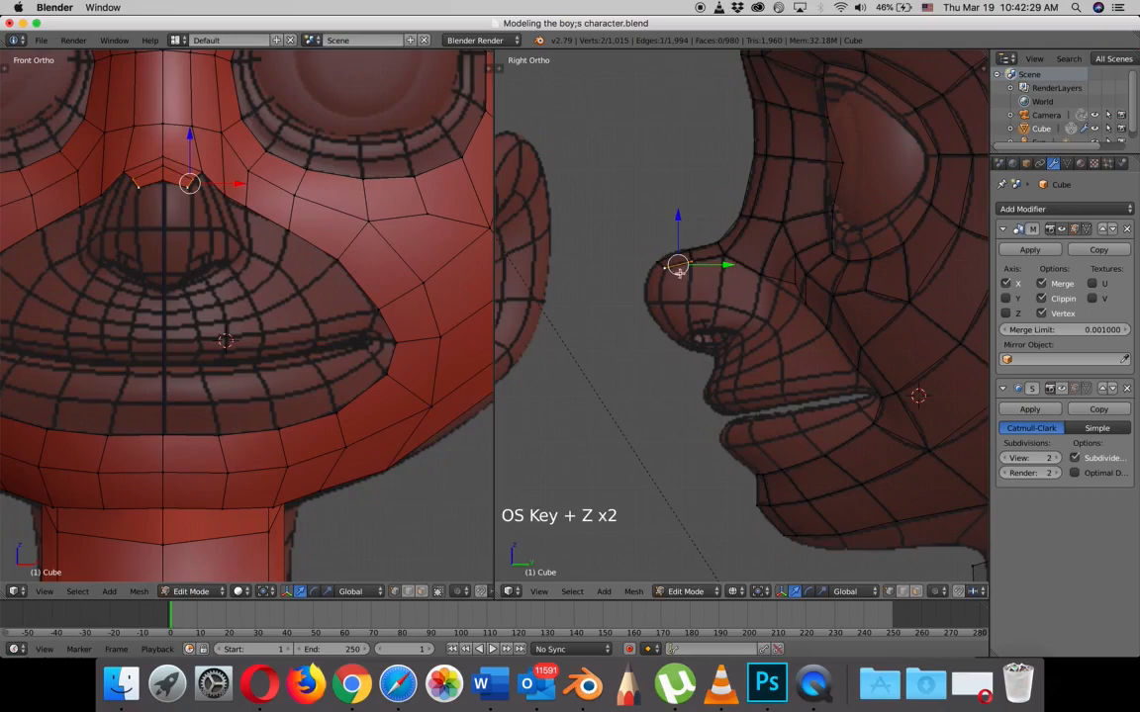
- Extrude the front edge of the nose strip down about 0.09 units in the side view and nudge its outer vertex back and up
right_click(661, 265)
shift+right_click(679, 285)
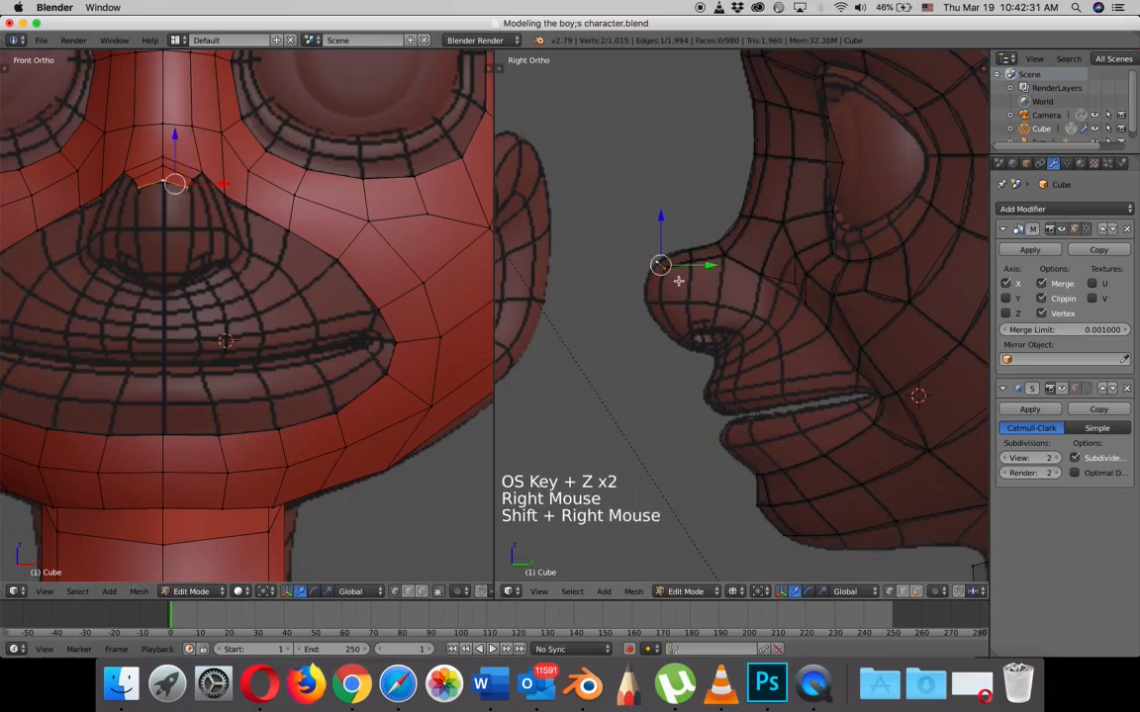
key(e)
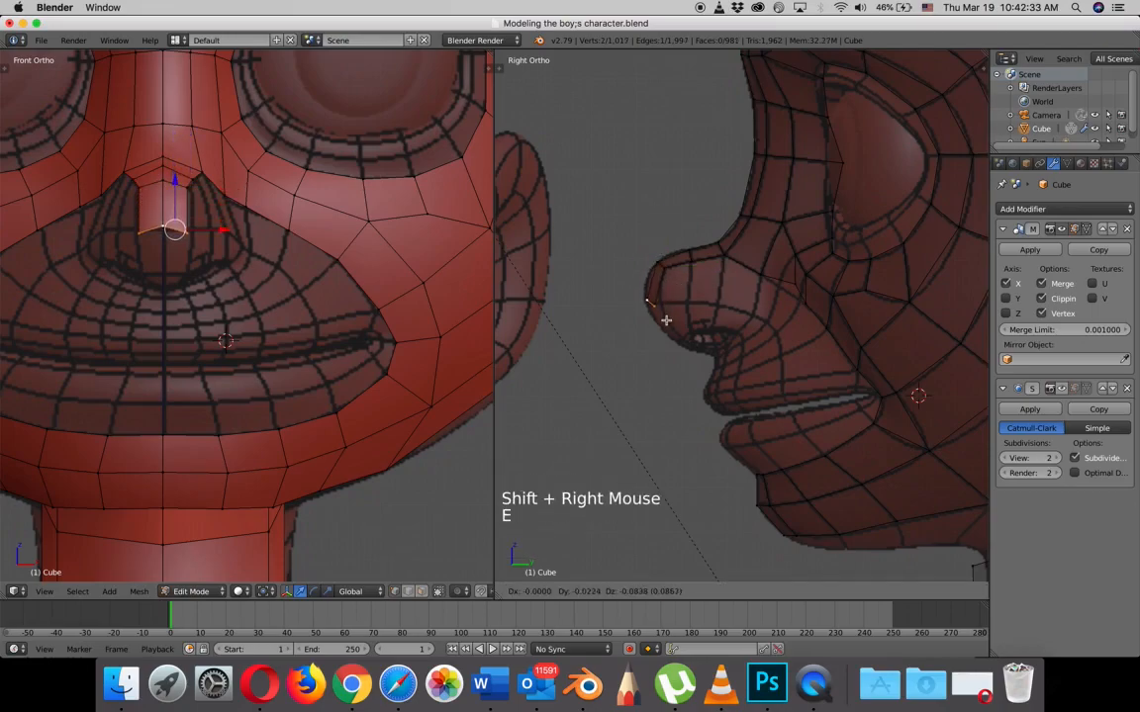
click(655, 303)
right_click(656, 307)
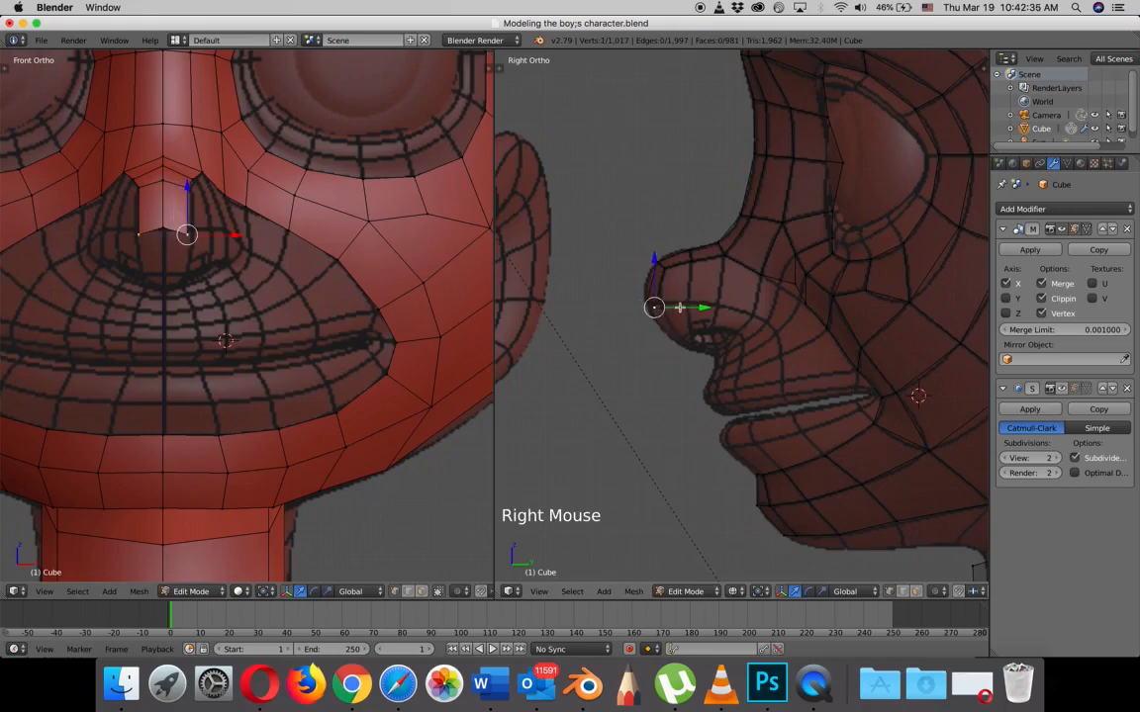
key(g)
click(686, 303)
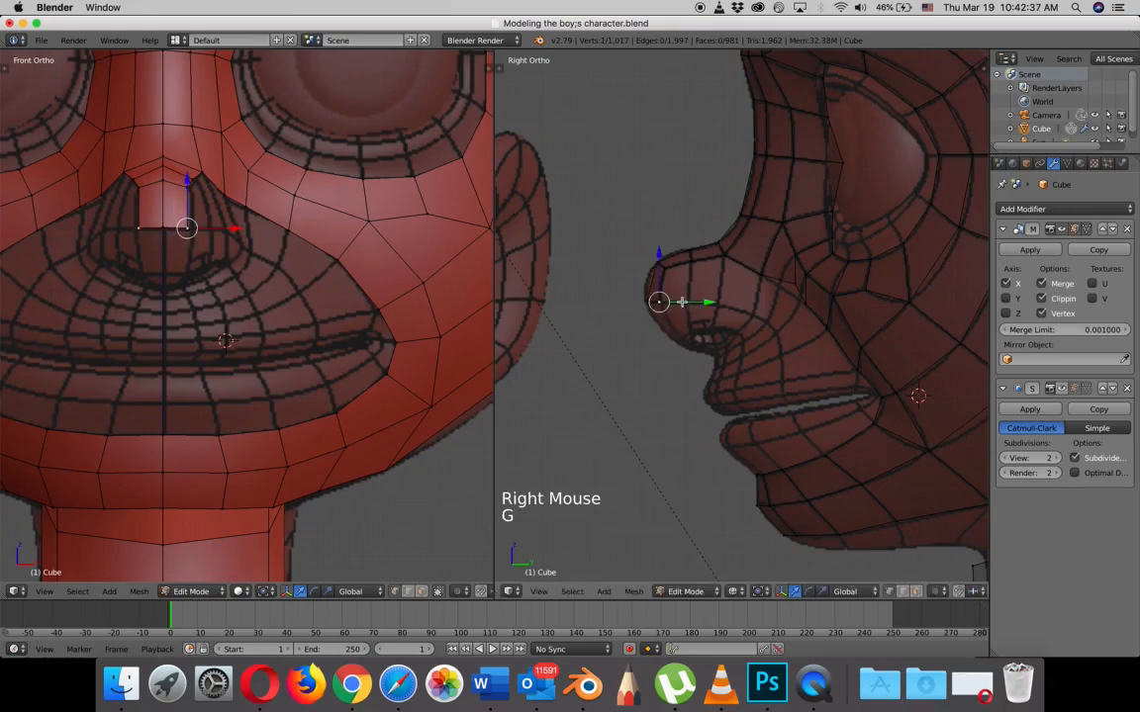
- Adjust the outer vertices along the nose tip strip in the front view to follow the reference lines
scroll(215, 245, up, 2)
right_click(164, 188)
drag(205, 188, 217, 188)
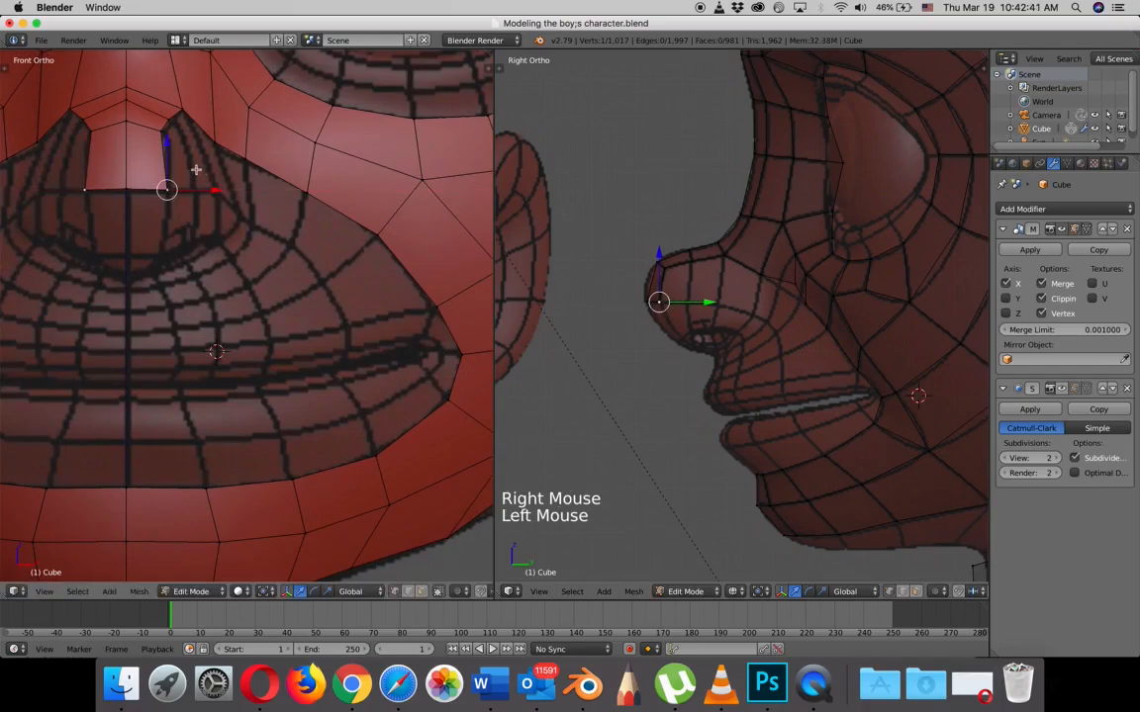
right_click(165, 132)
drag(208, 131, 203, 121)
right_click(169, 119)
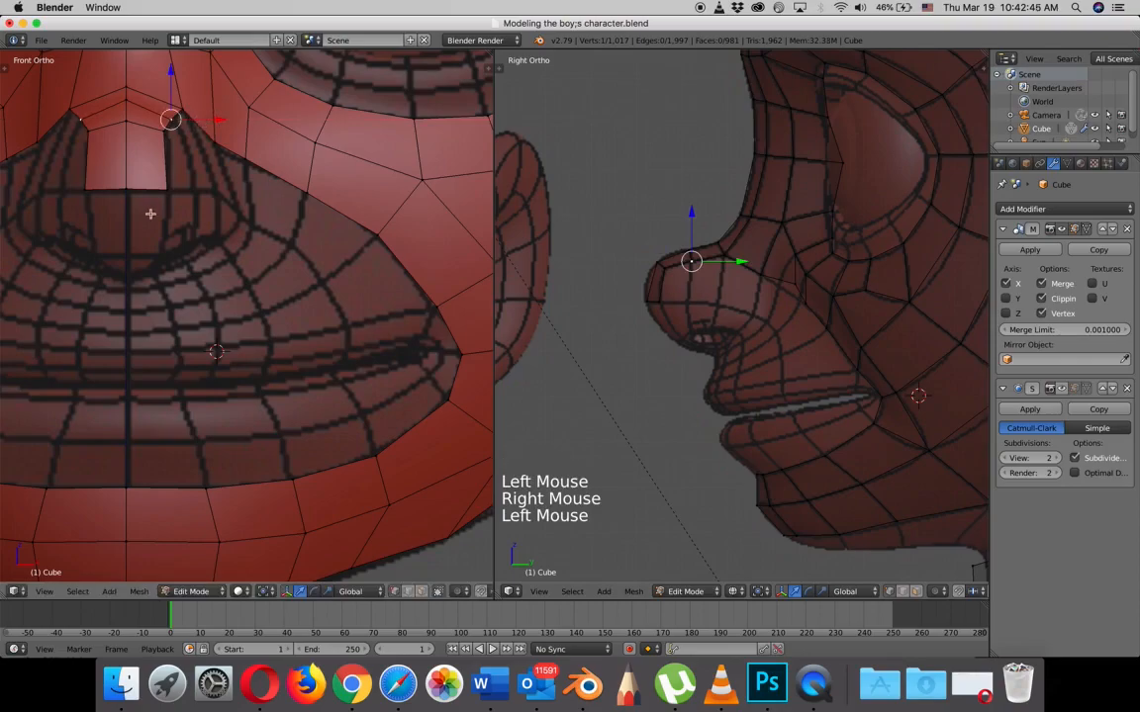
shift+right_click(606, 253)
shift+right_click(592, 320)
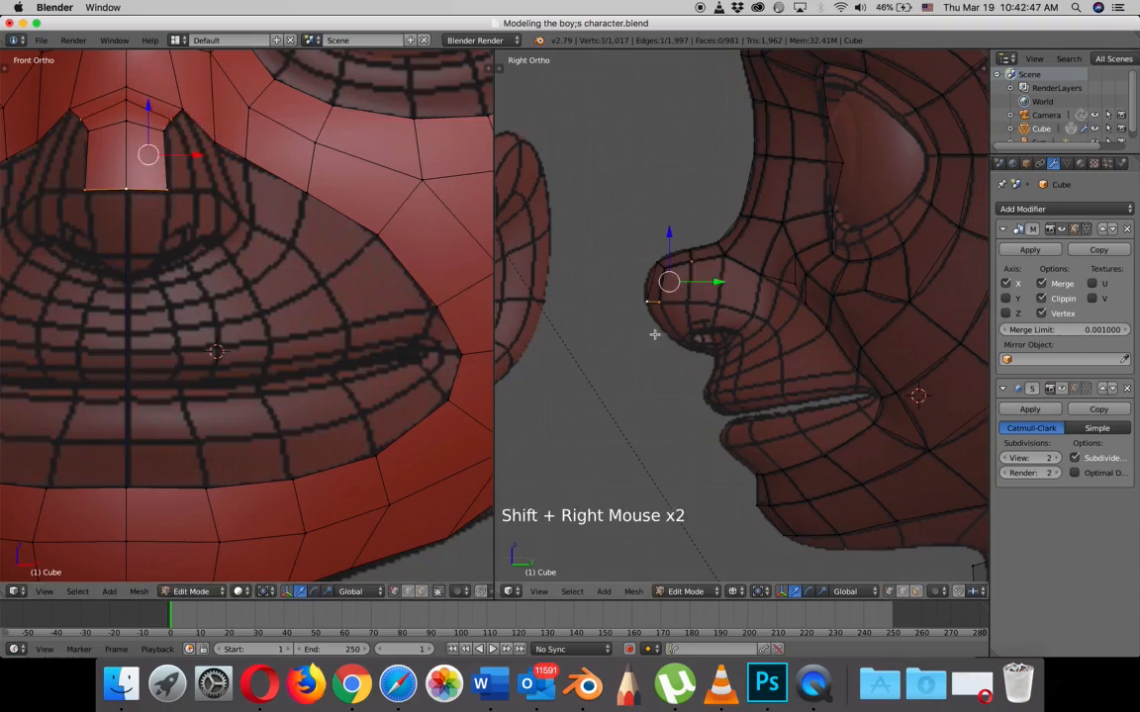
key(e)
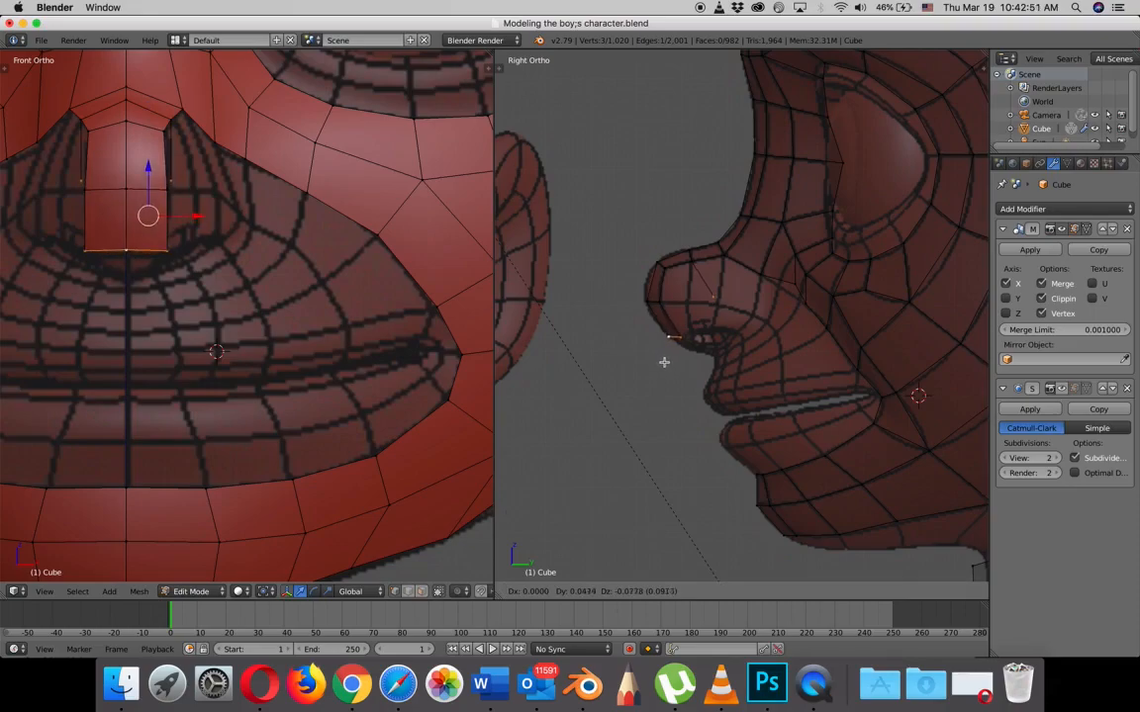
click(662, 361)
scroll(673, 327, up, 3)
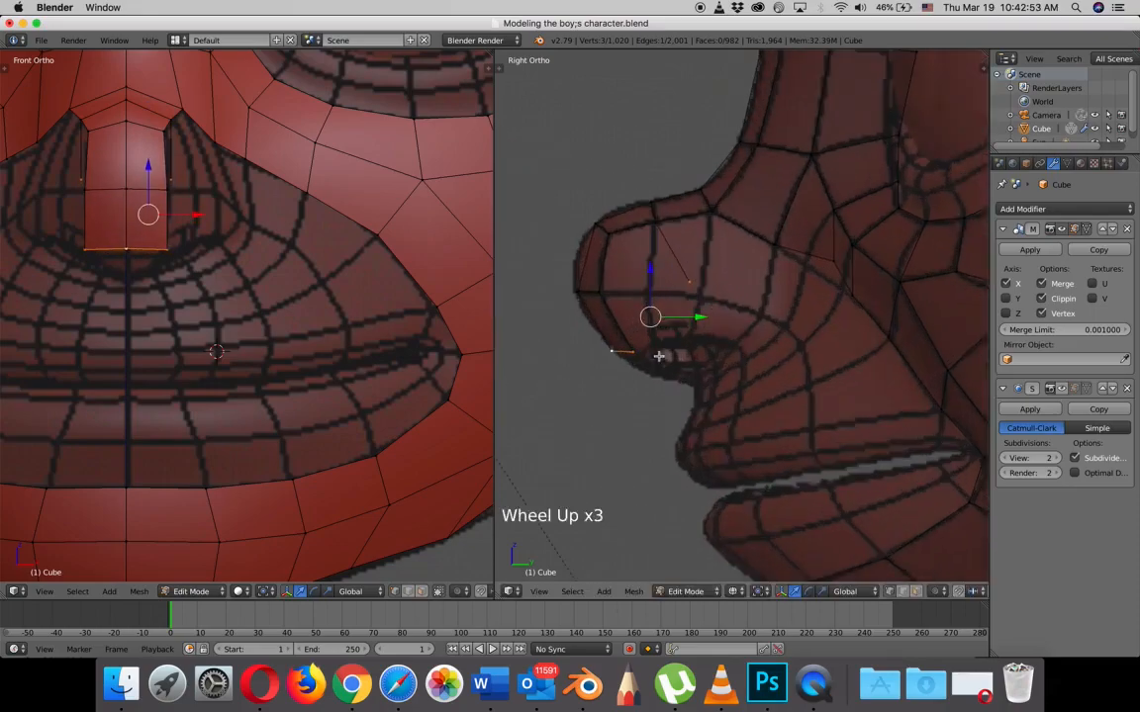
key(super+z)
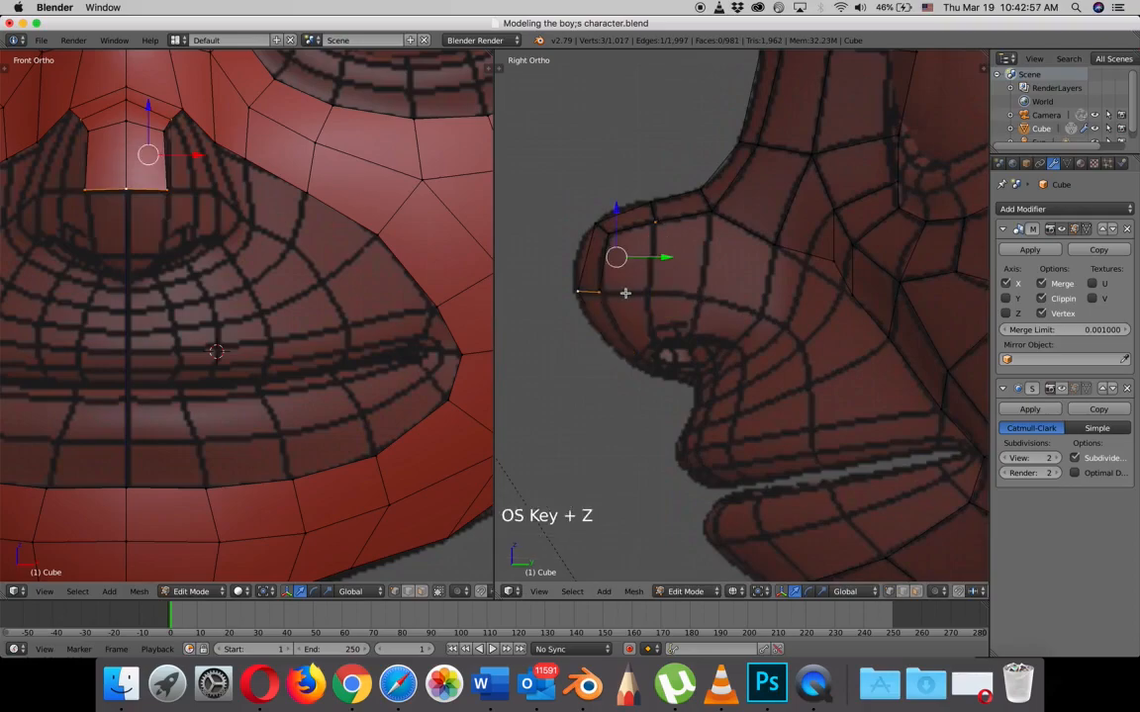
key(super+z)
- Extrude the nose tip's lower edge about 0.1 units down and back in the side view, then nudge its centre vertex back onto the reference outline
right_click(594, 293)
shift+right_click(608, 301)
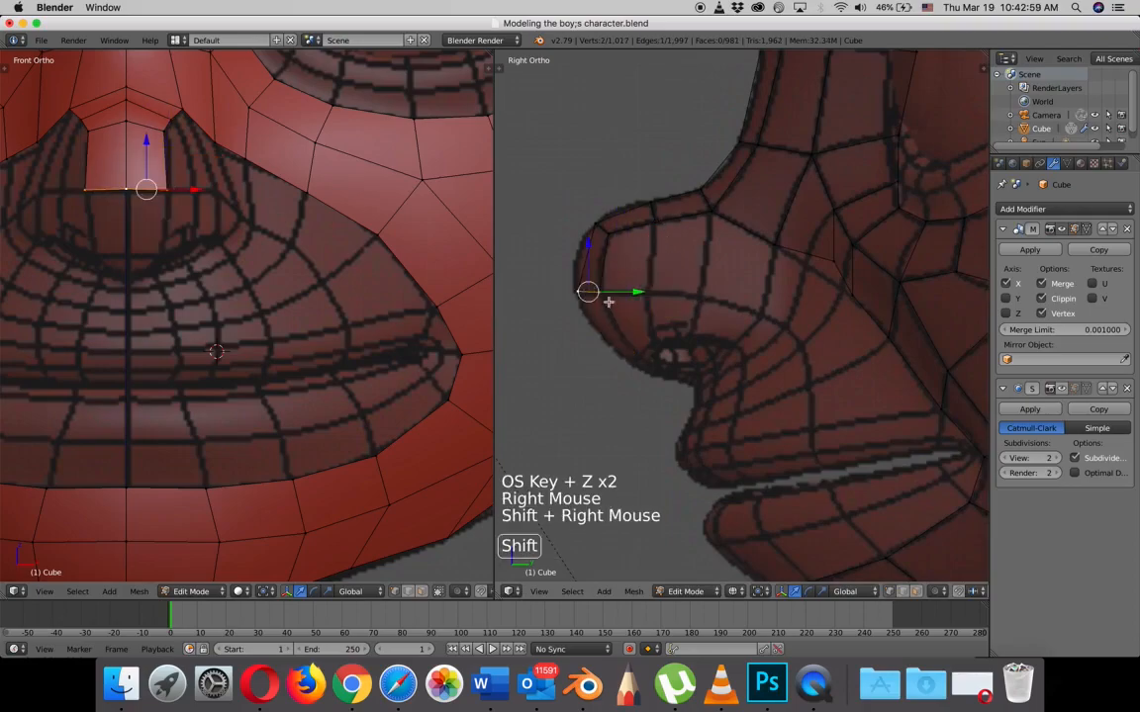
key(e)
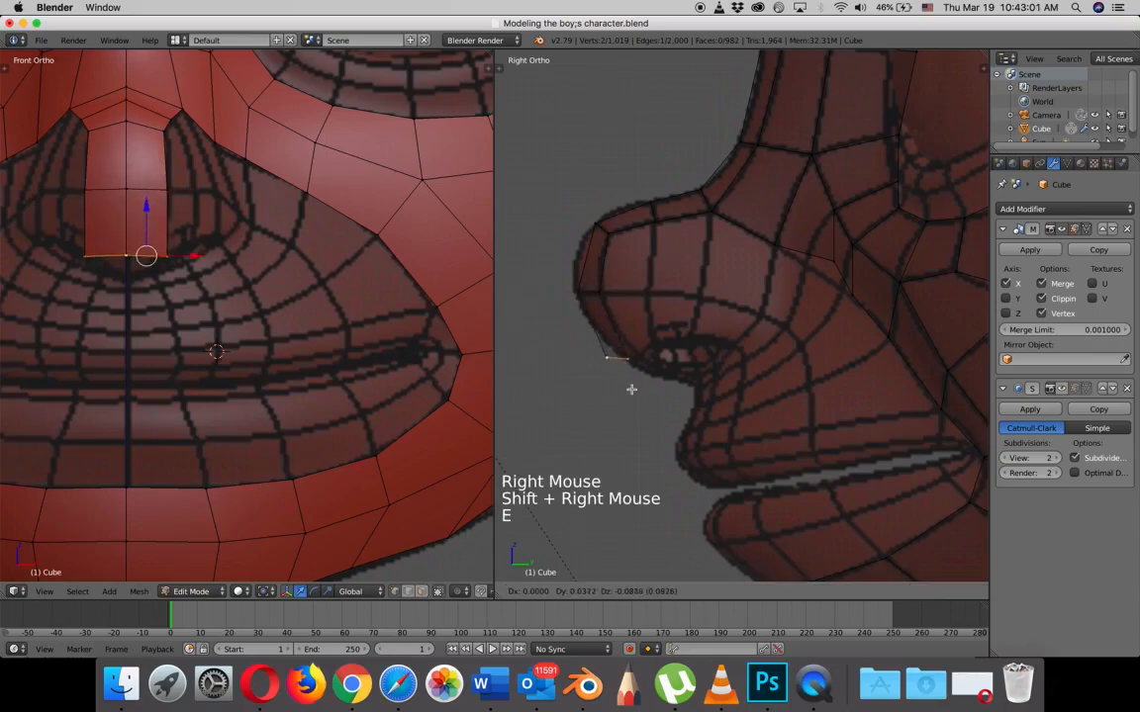
click(641, 387)
right_click(617, 365)
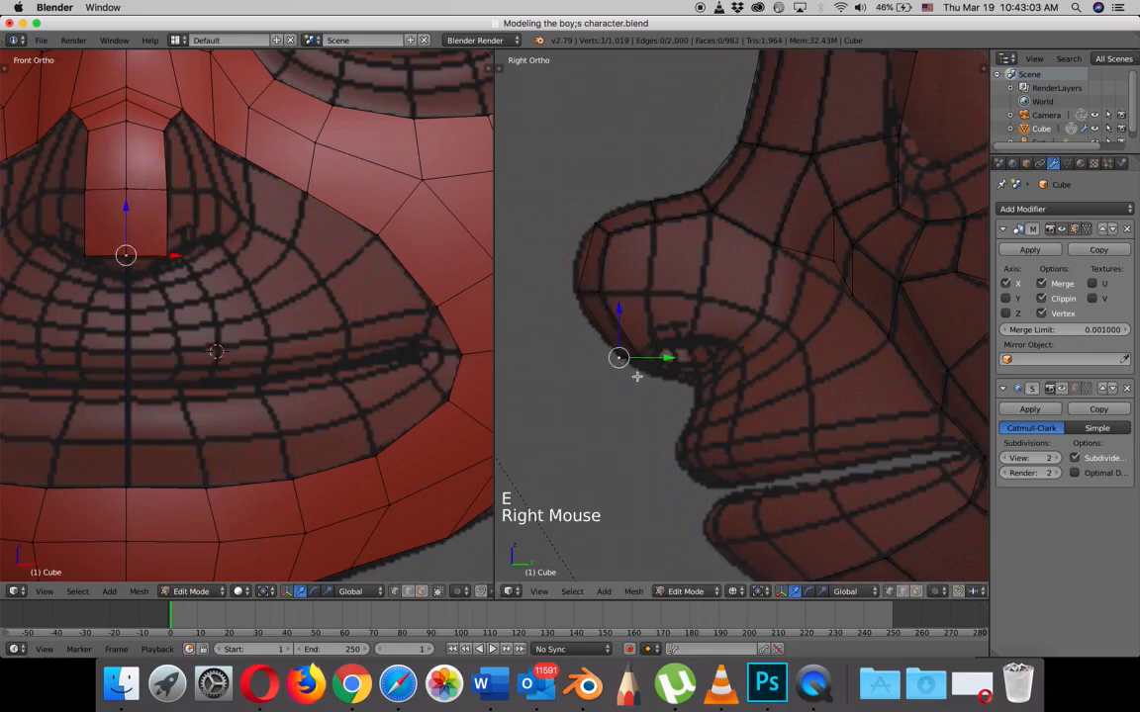
key(g)
click(643, 376)
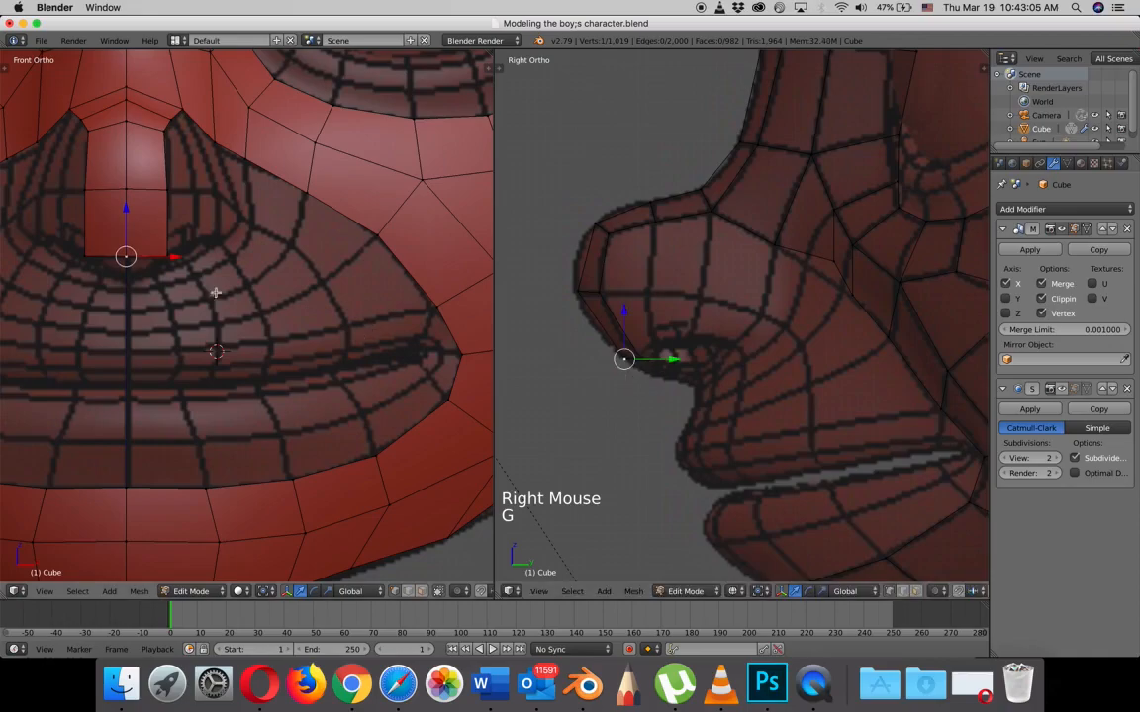
- Move the outer vertex of the lowest nose edge inward and fine-tune its height in the front view, using wireframe display
right_click(170, 257)
mouse_move(165, 209)
mouse_down()
mouse_move(158, 183)
mouse_move(161, 202)
mouse_up()
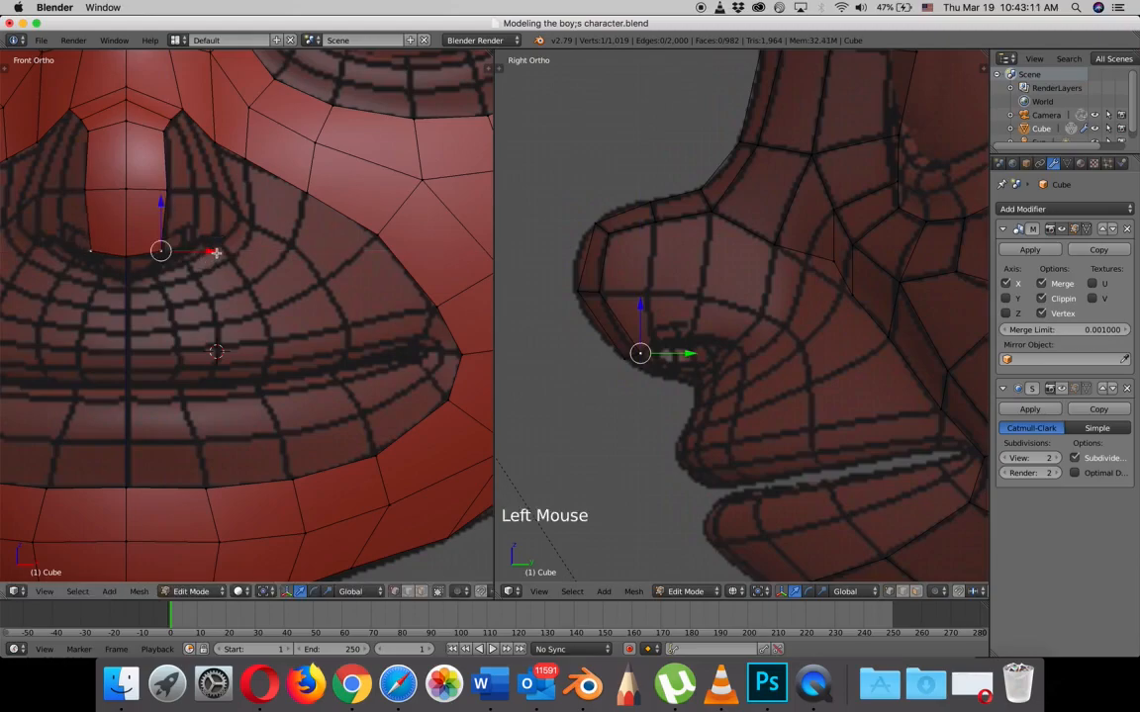
key(z)
scroll(186, 260, up, 3)
shift+middle_drag(169, 229, 321, 307)
drag(265, 253, 265, 260)
drag(317, 303, 315, 303)
right_click(277, 194)
click(318, 189)
right_click(205, 192)
click(204, 145)
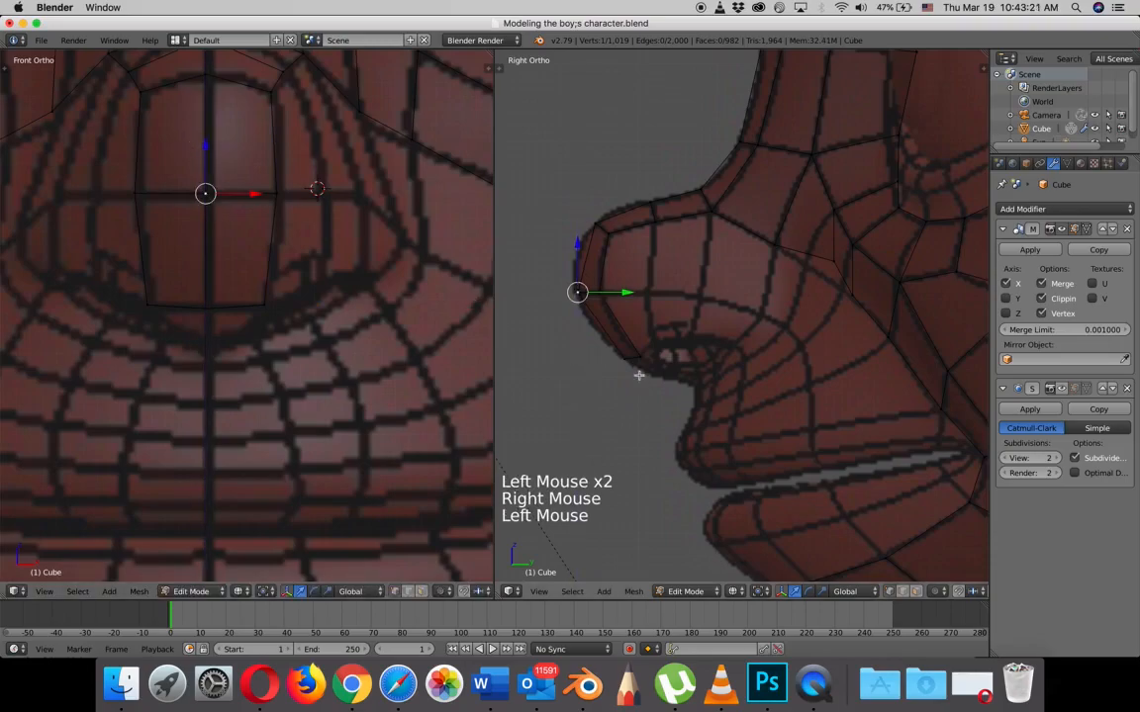
- Extrude the lowest nose edge slightly back and down under the tip, and move its outer vertex up and inward in the front view
right_click(255, 308)
shift+right_click(206, 308)
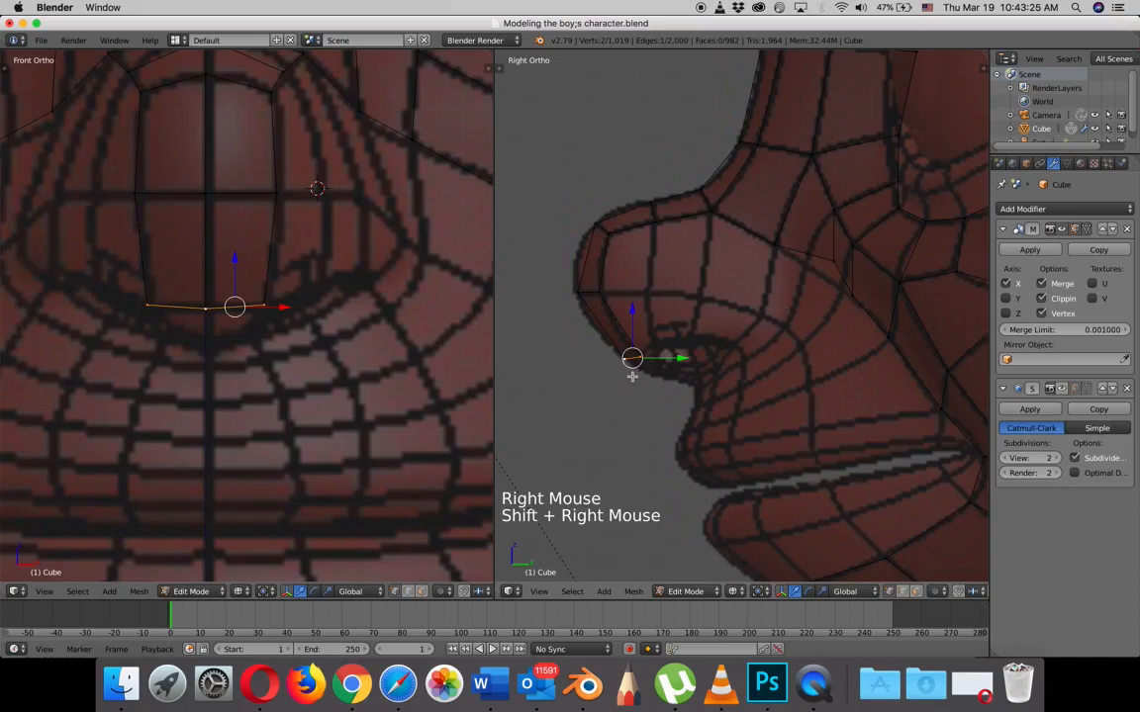
key(e)
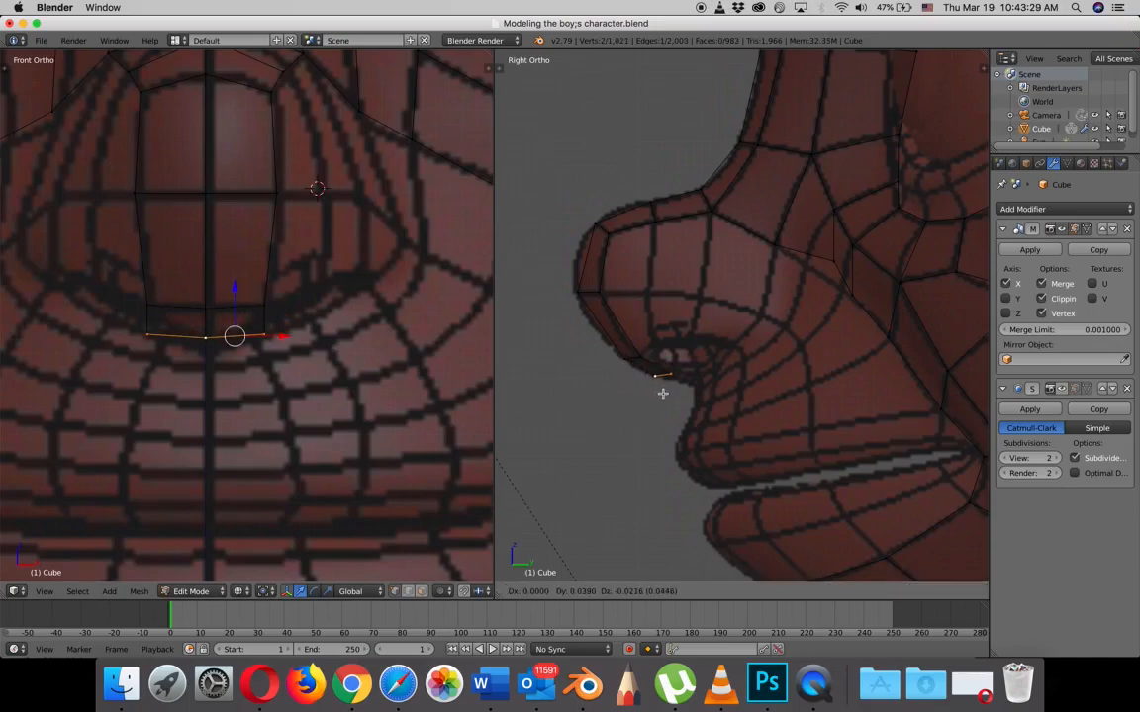
click(652, 384)
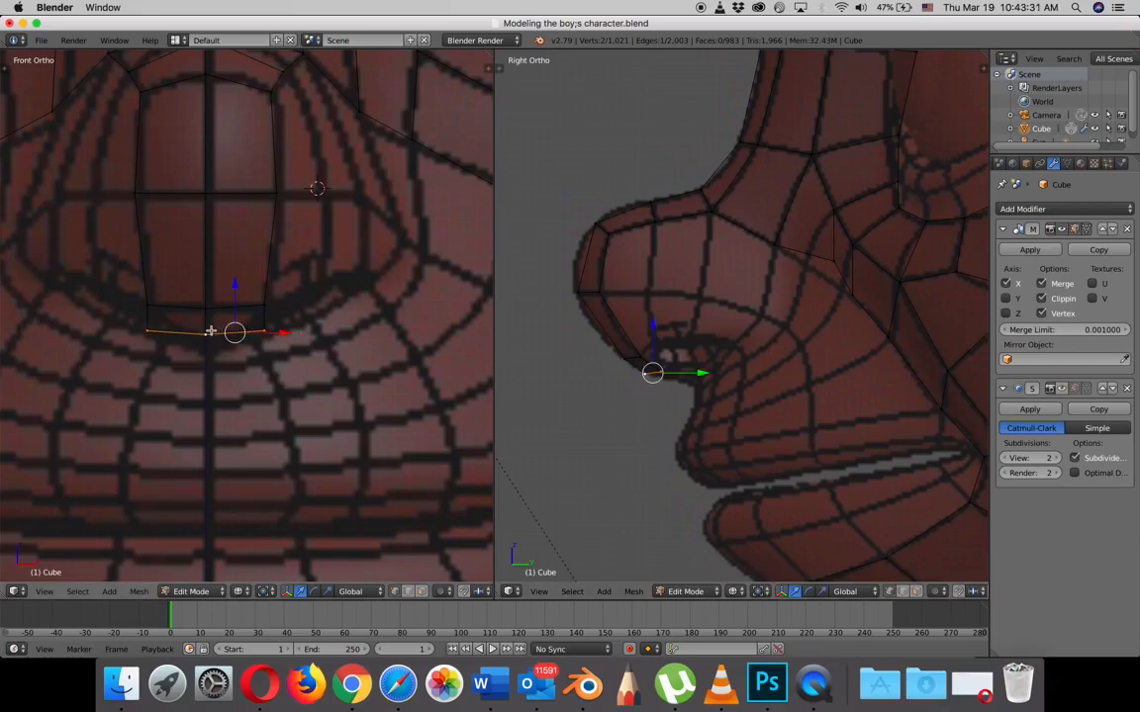
drag(235, 288, 262, 273)
right_click(264, 326)
drag(314, 321, 307, 318)
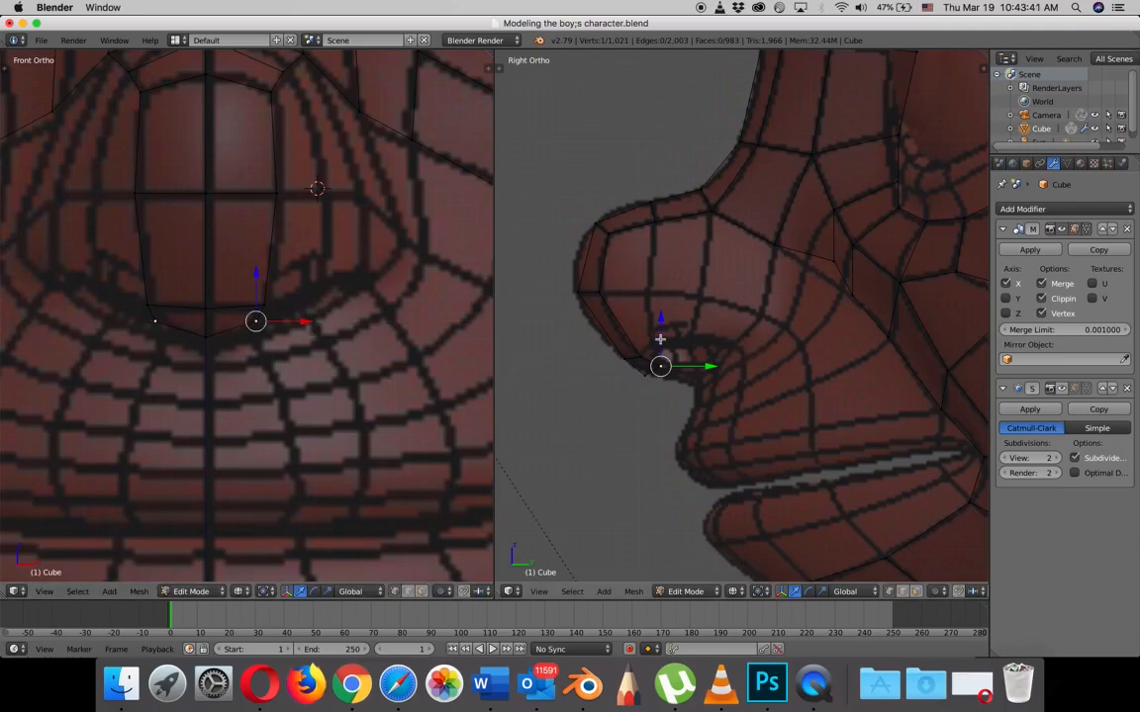
- Inspect the finished central nose strip from an angled view and the open side of the nose in the side view
scroll(660, 339, down, 3)
key(z)
scroll(287, 321, down, 5)
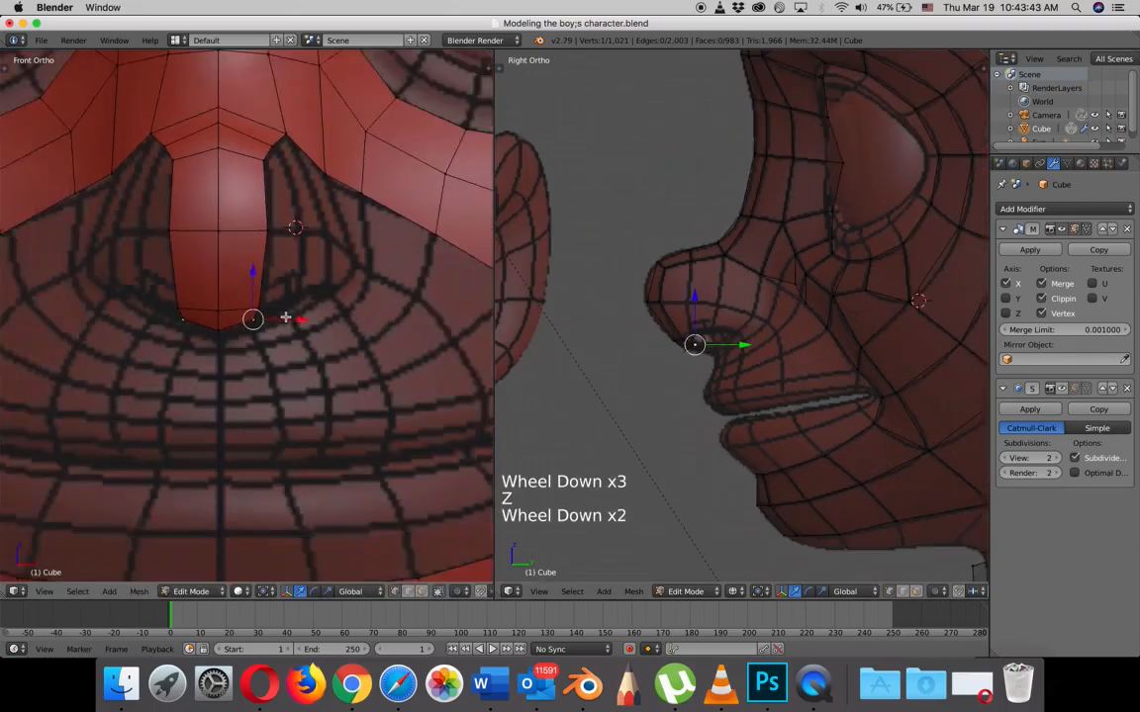
mouse_move(287, 320)
middle_down()
mouse_move(353, 320)
mouse_move(289, 321)
mouse_move(365, 338)
mouse_move(351, 341)
middle_up()
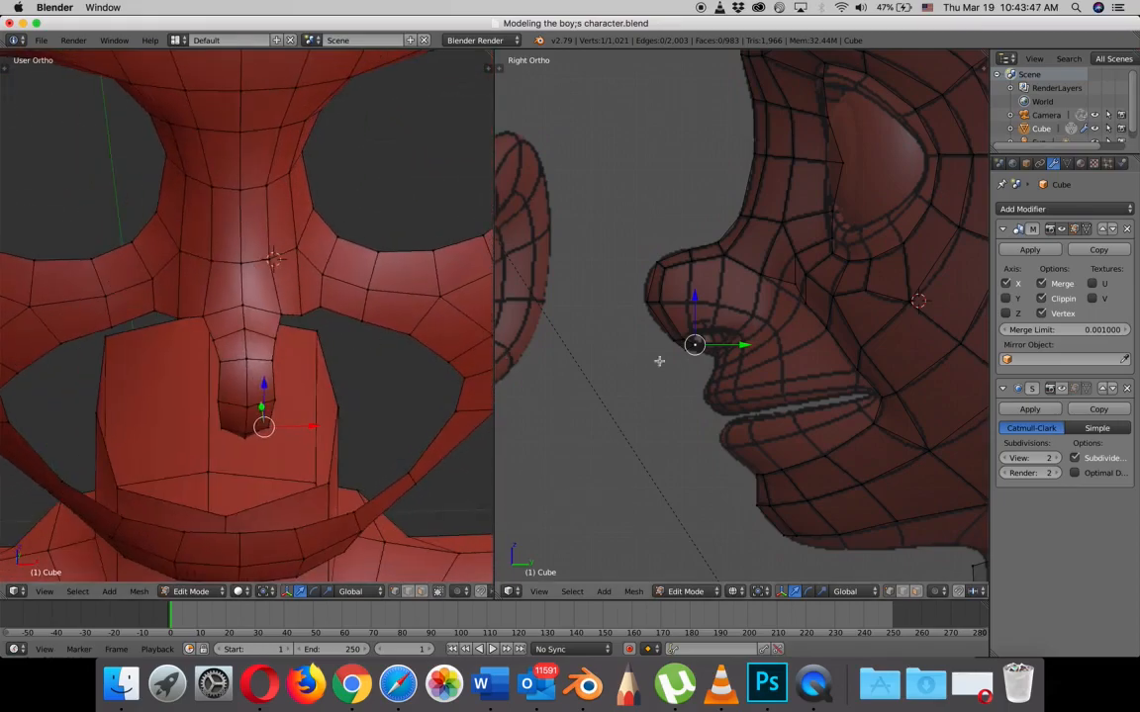
key(z)
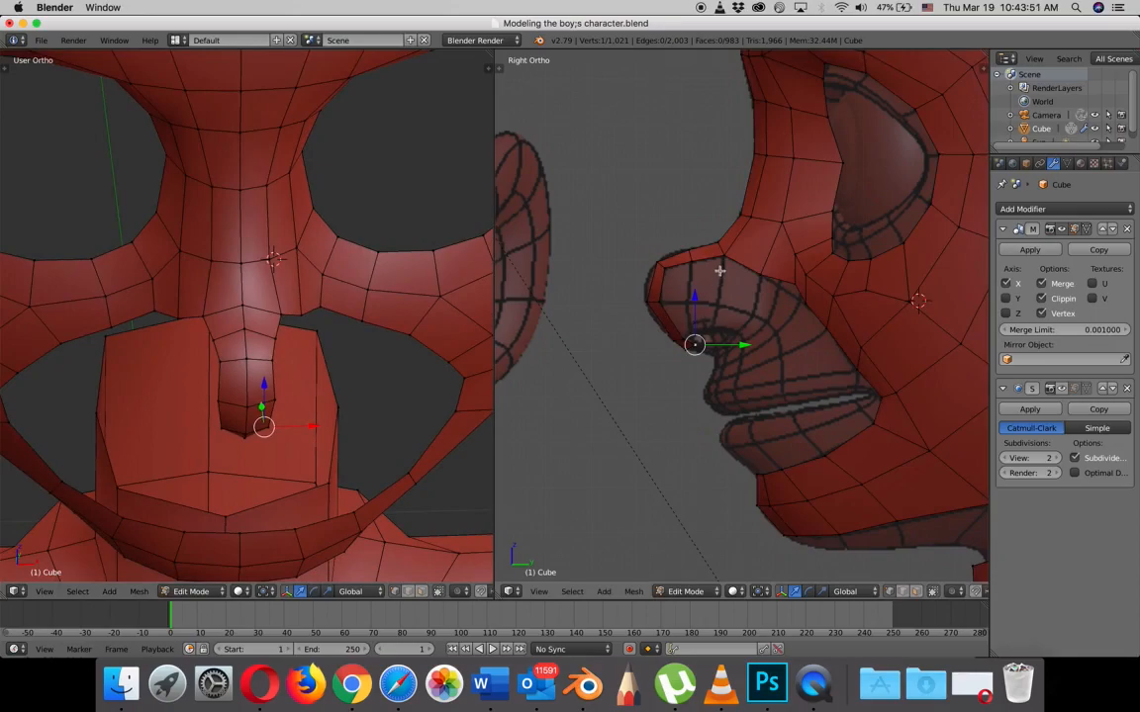
right_click(757, 273)
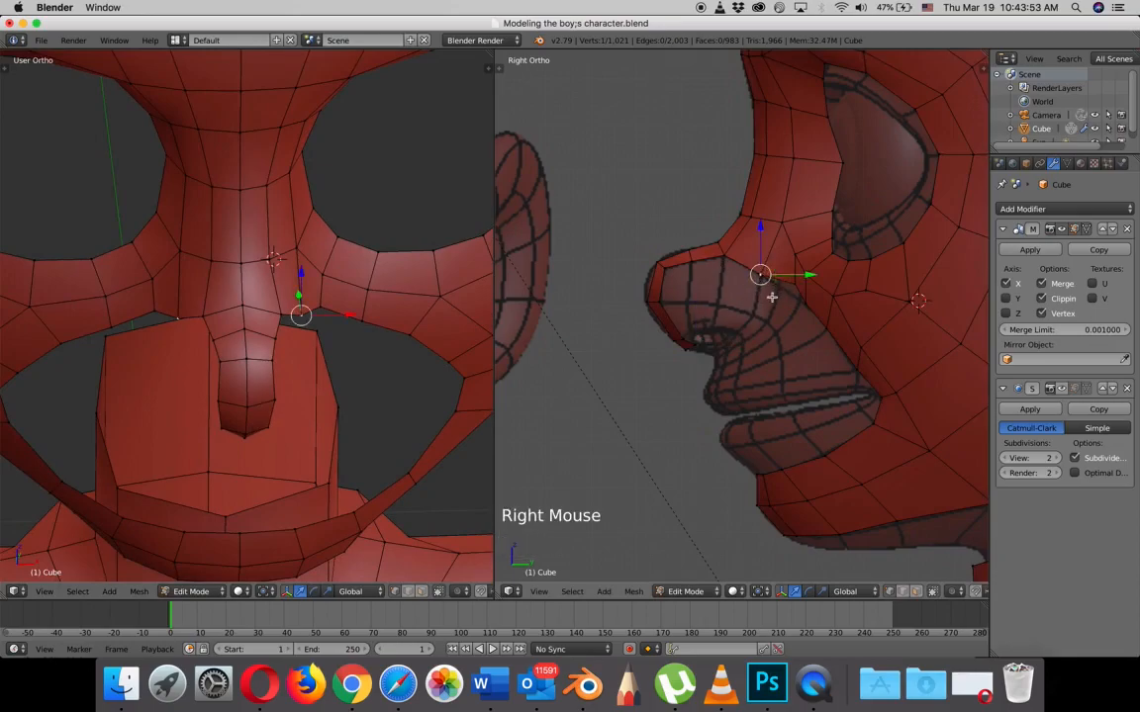
scroll(764, 306, up, 3)
scroll(764, 305, up, 1)
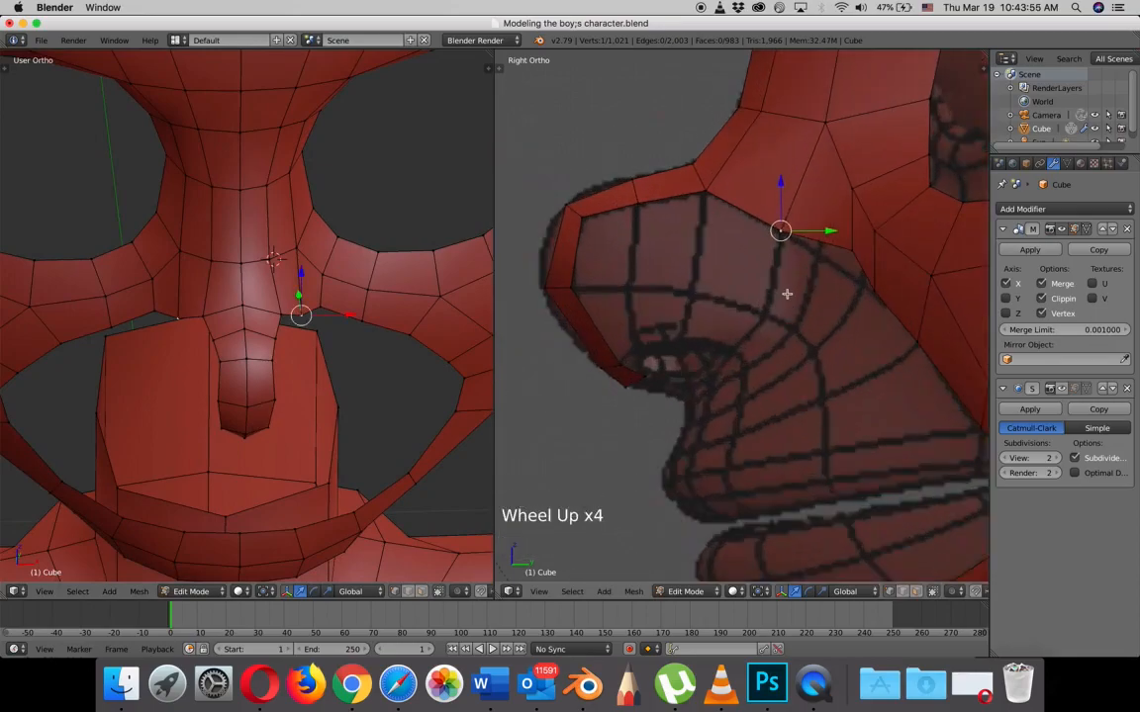
key(z)
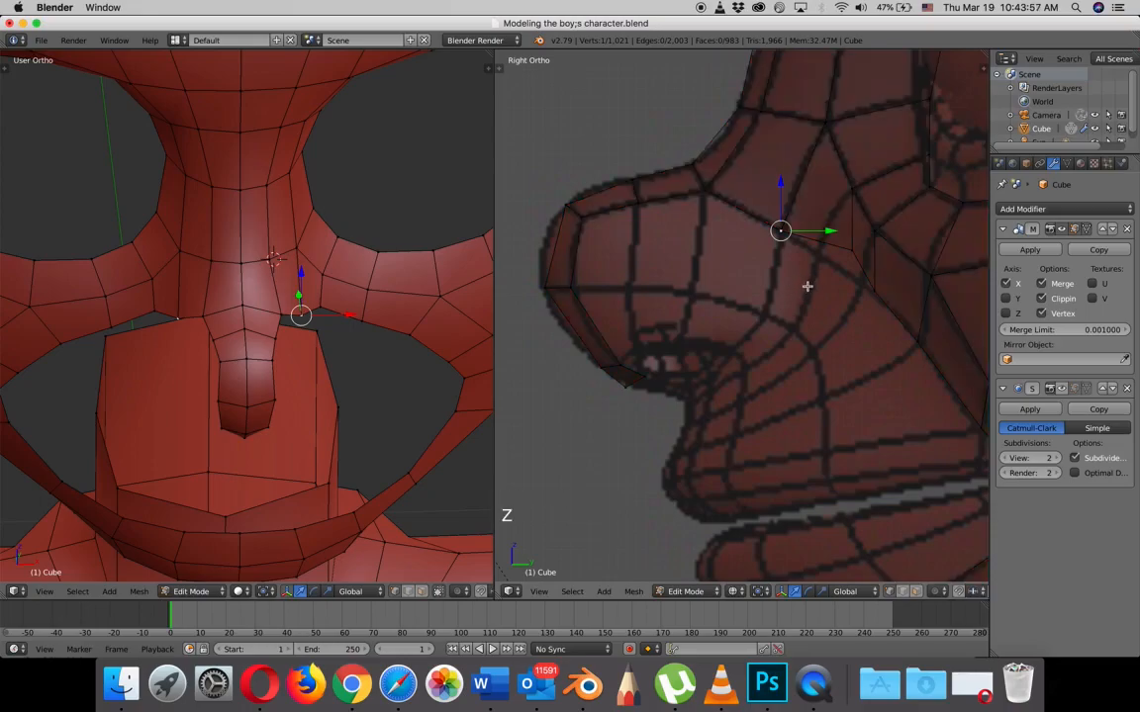
- Shift the two cheek border vertices beside the nose forward in the side view to align with the reference lines
right_click(848, 255)
drag(895, 251, 863, 252)
drag(819, 206, 819, 208)
drag(872, 254, 870, 257)
right_click(875, 291)
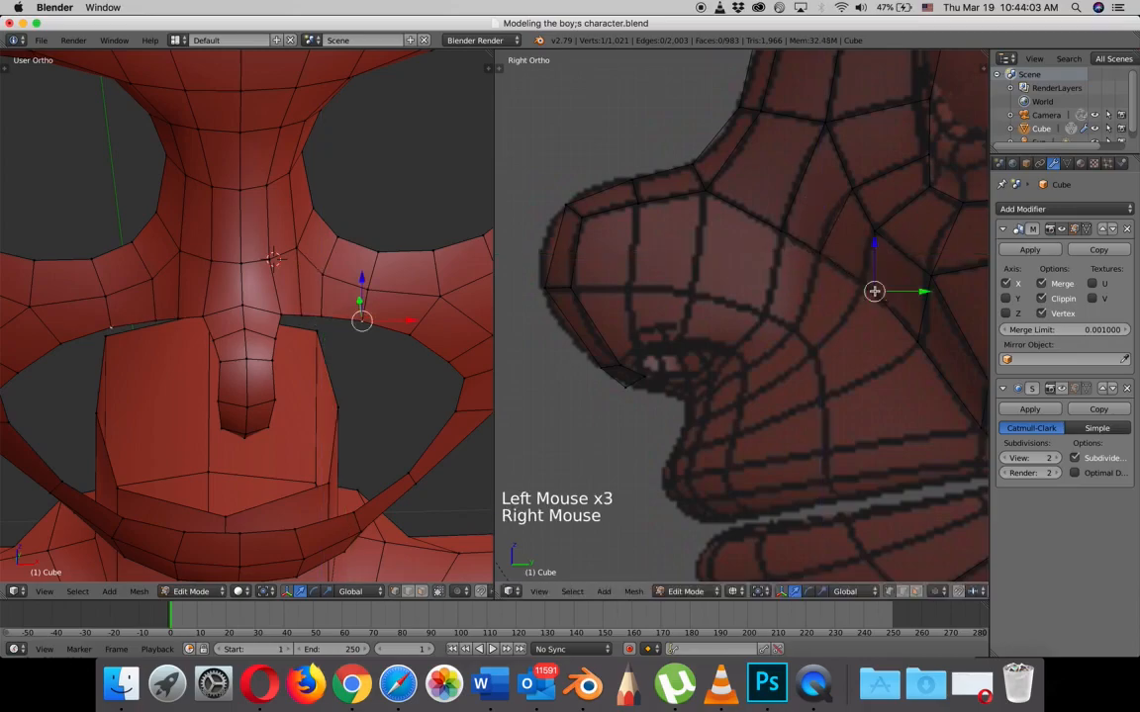
drag(917, 291, 904, 291)
click(866, 243)
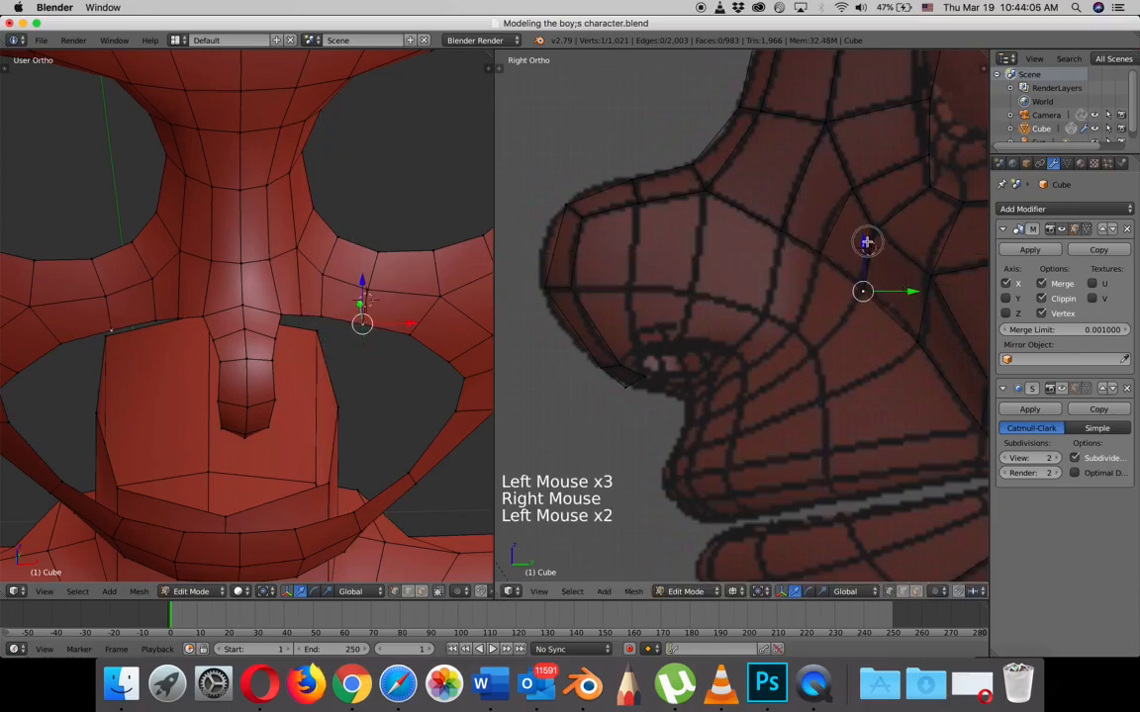
drag(865, 243, 864, 235)
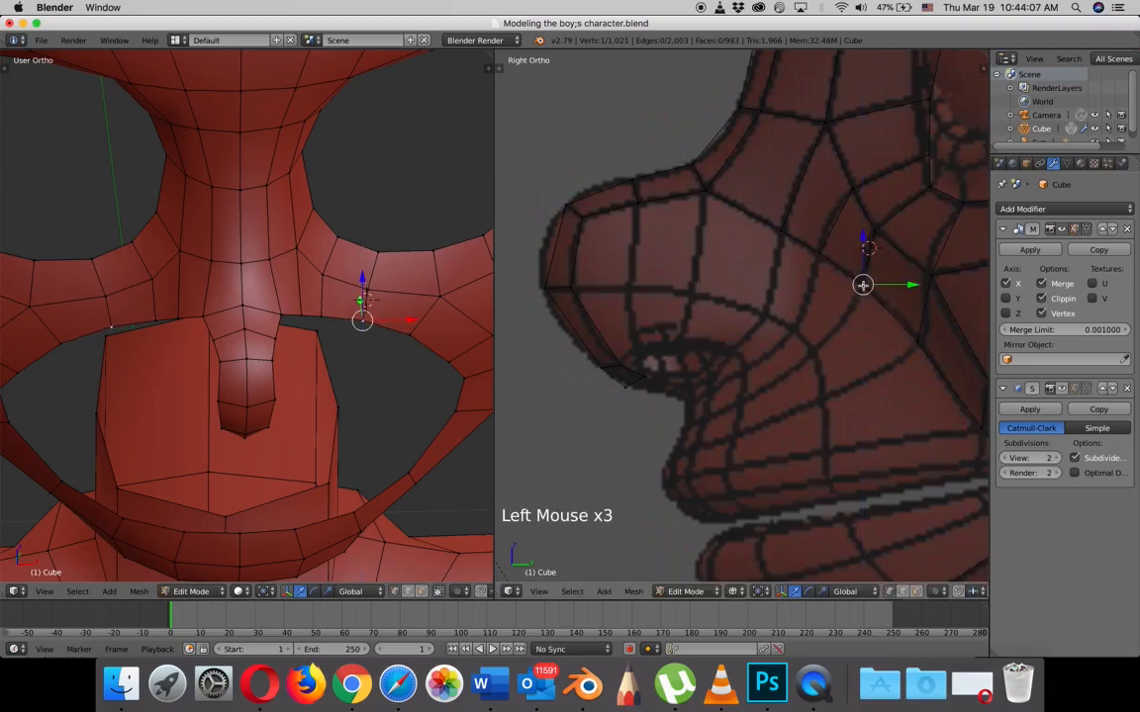
- Extrude the four-vertex lower border along the side of the nose downward in the side view, toward the reference loop above the nostril
right_click(821, 258)
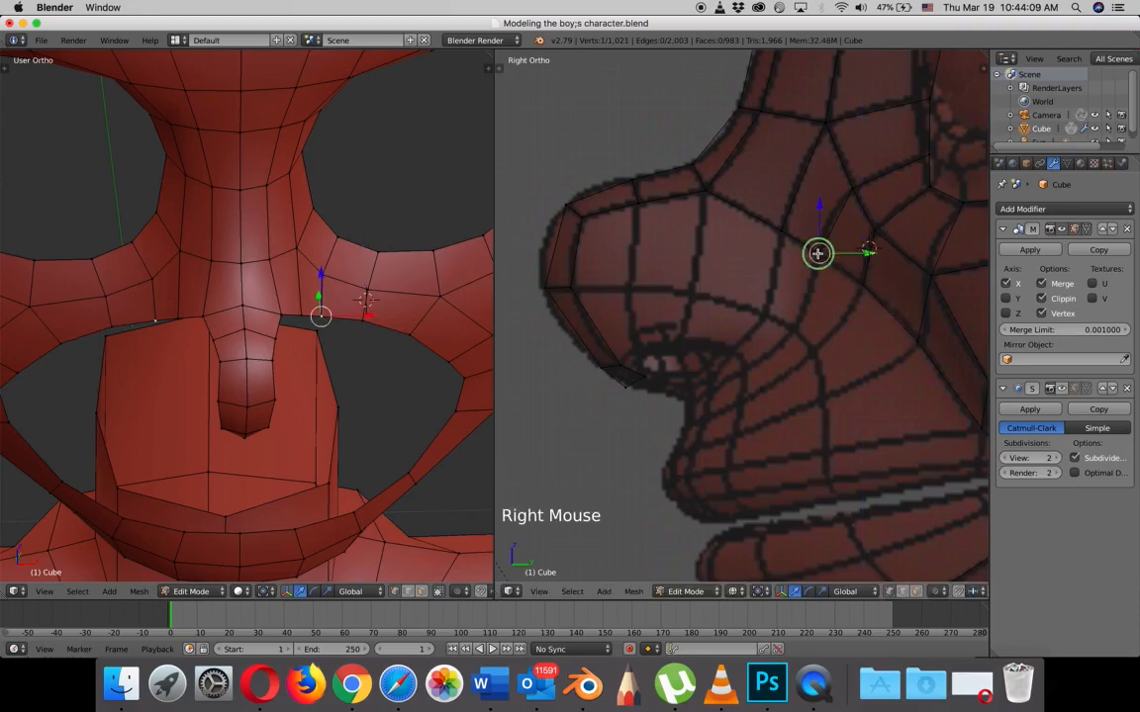
shift+right_click(778, 229)
shift+right_click(706, 193)
shift+right_click(642, 203)
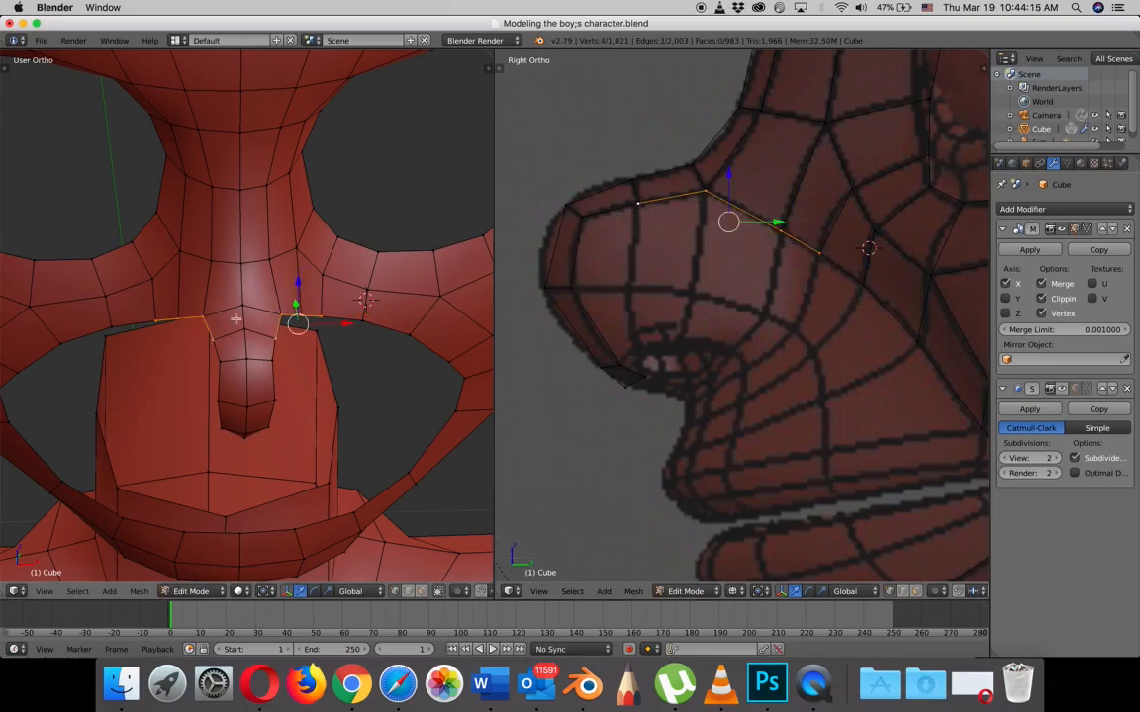
key(KP_1)
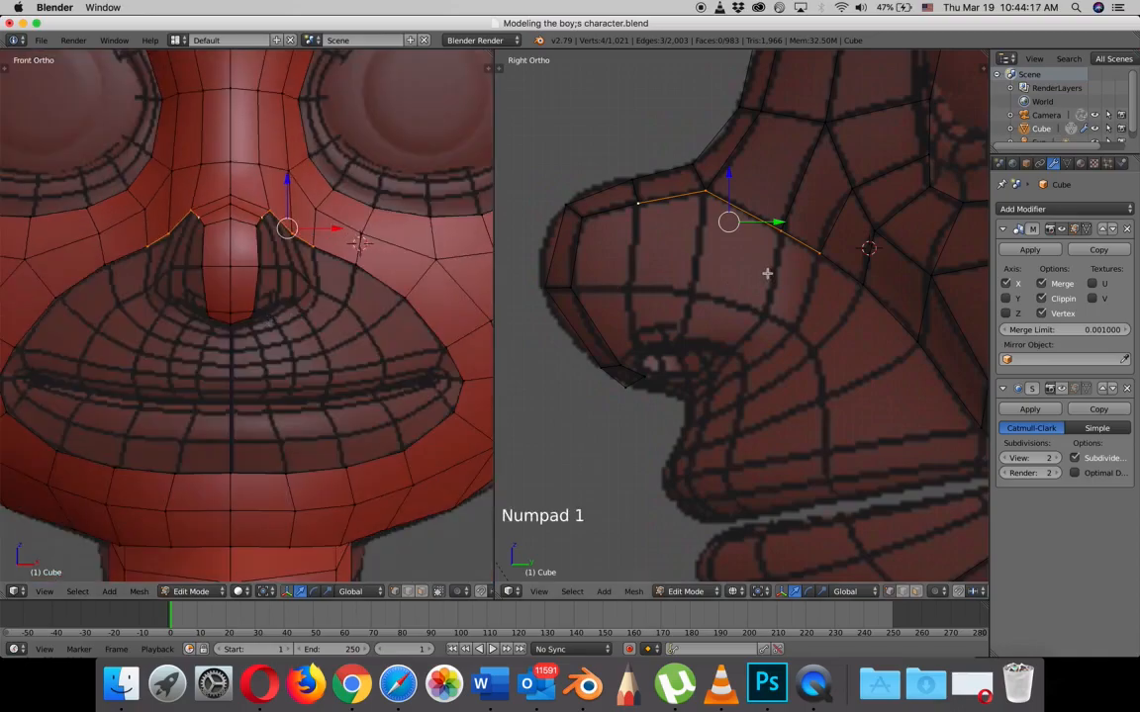
key(e)
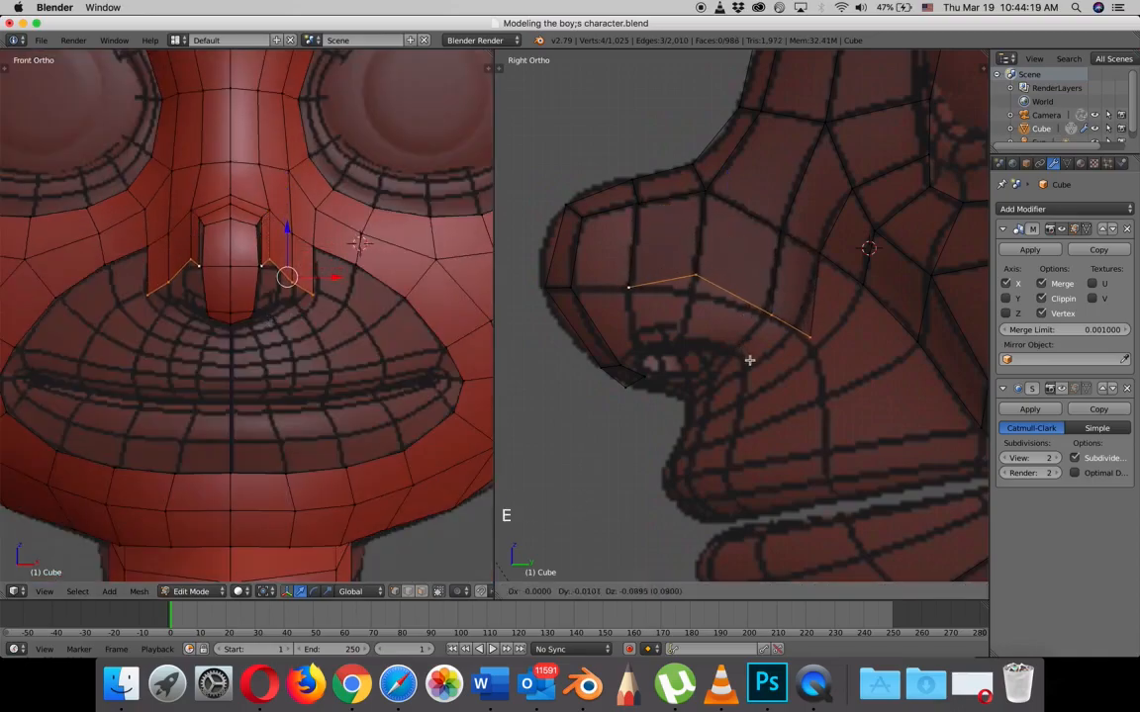
right_click(738, 332)
- Move the three rear vertices of the extruded nose border onto the reference lines in the side view
right_click(697, 277)
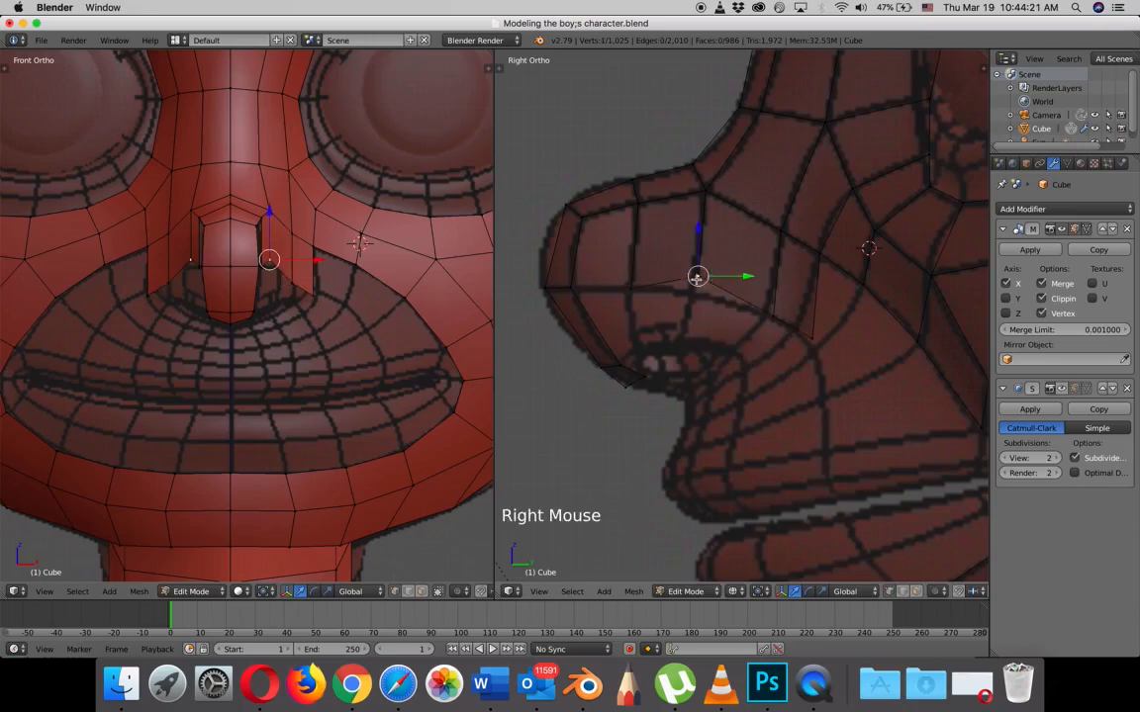
key(g)
right_click(758, 316)
key(g)
right_click(811, 332)
key(g)
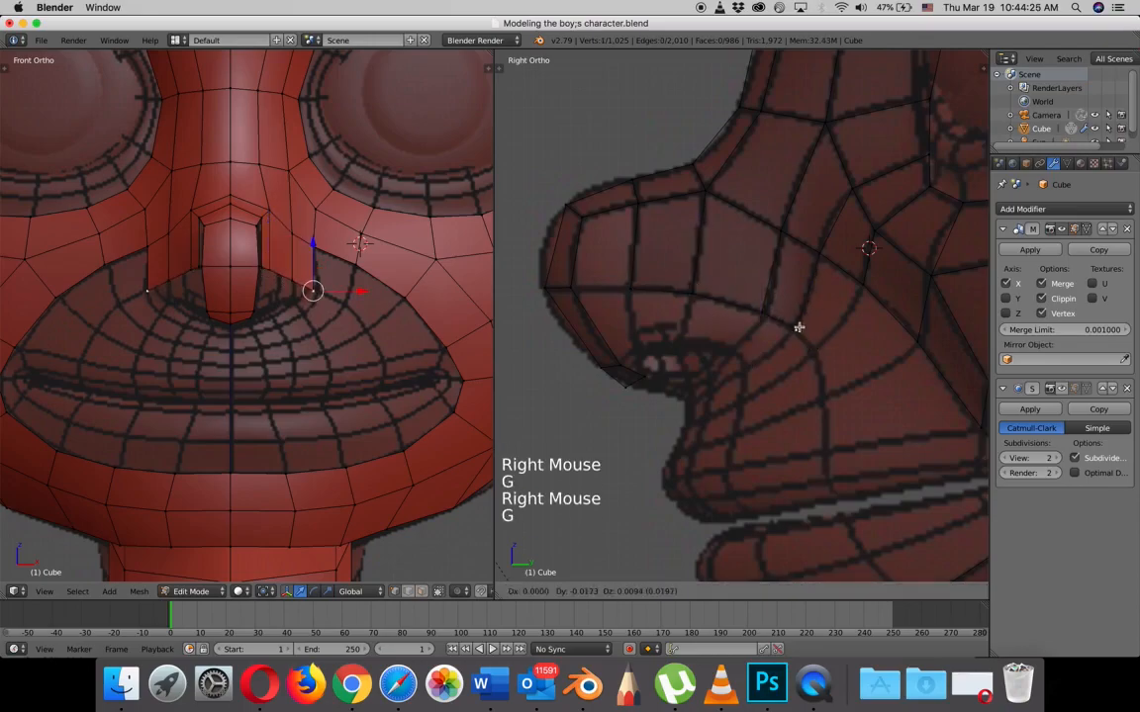
click(796, 330)
- Reposition the lower nose-side vertices sideways in the front view, using wireframe display to match the reference
click(355, 287)
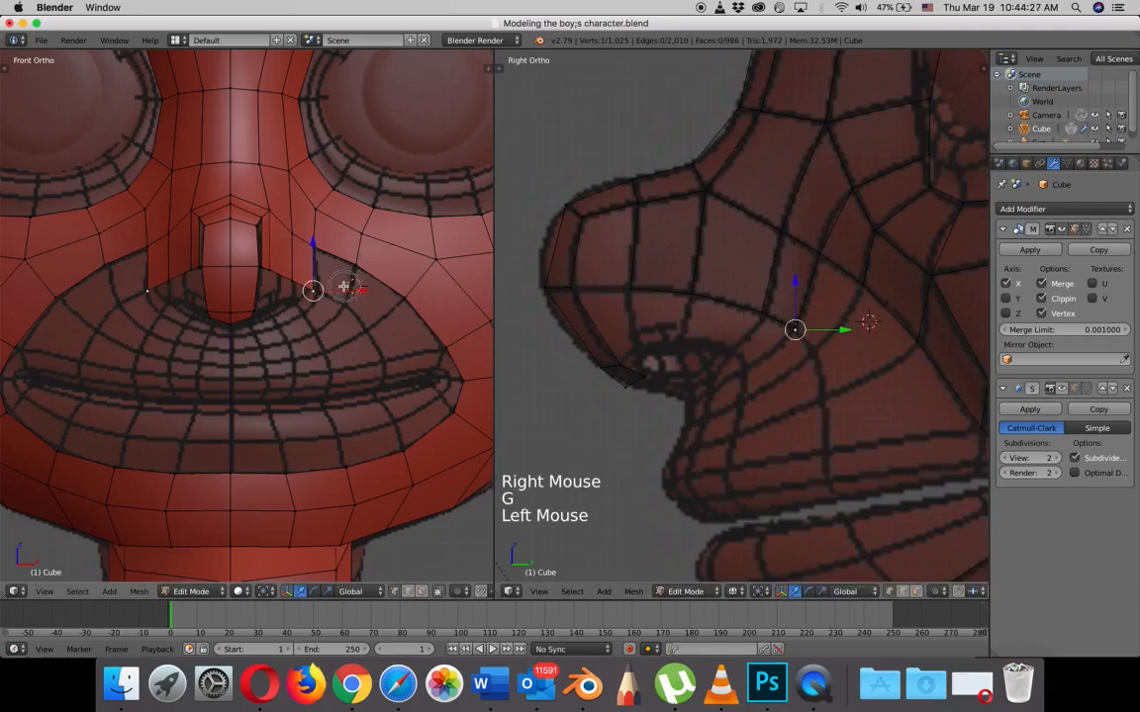
mouse_move(354, 287)
mouse_down()
mouse_move(339, 291)
mouse_move(354, 287)
mouse_up()
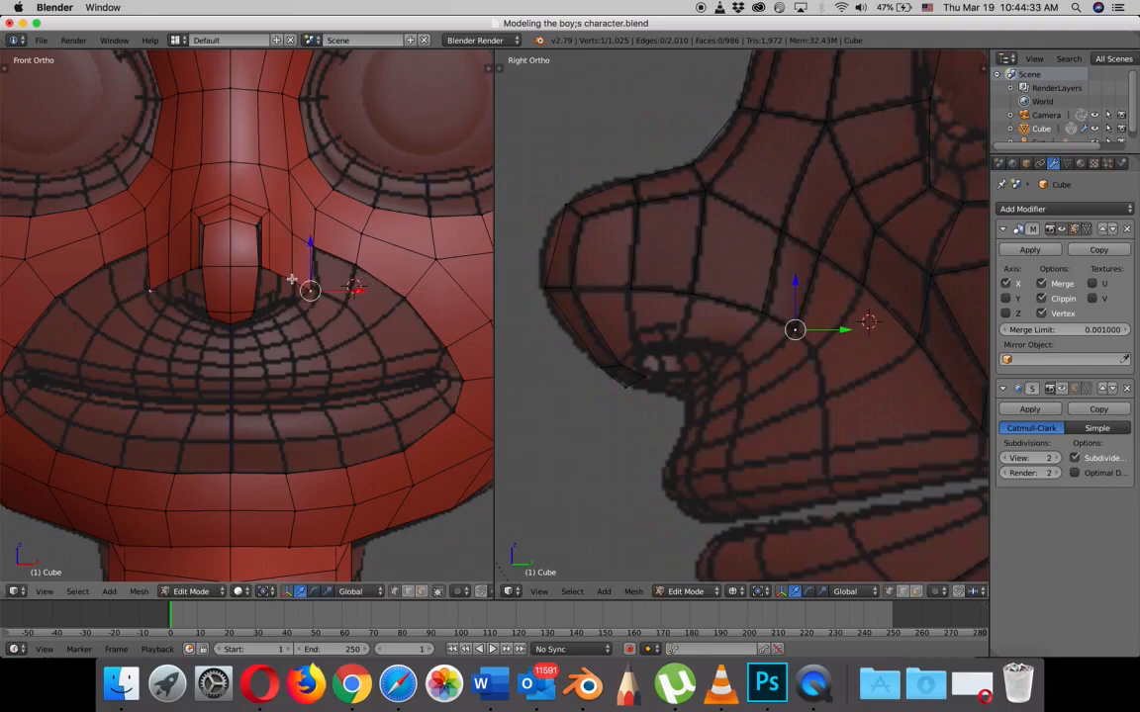
scroll(291, 279, up, 4)
key(z)
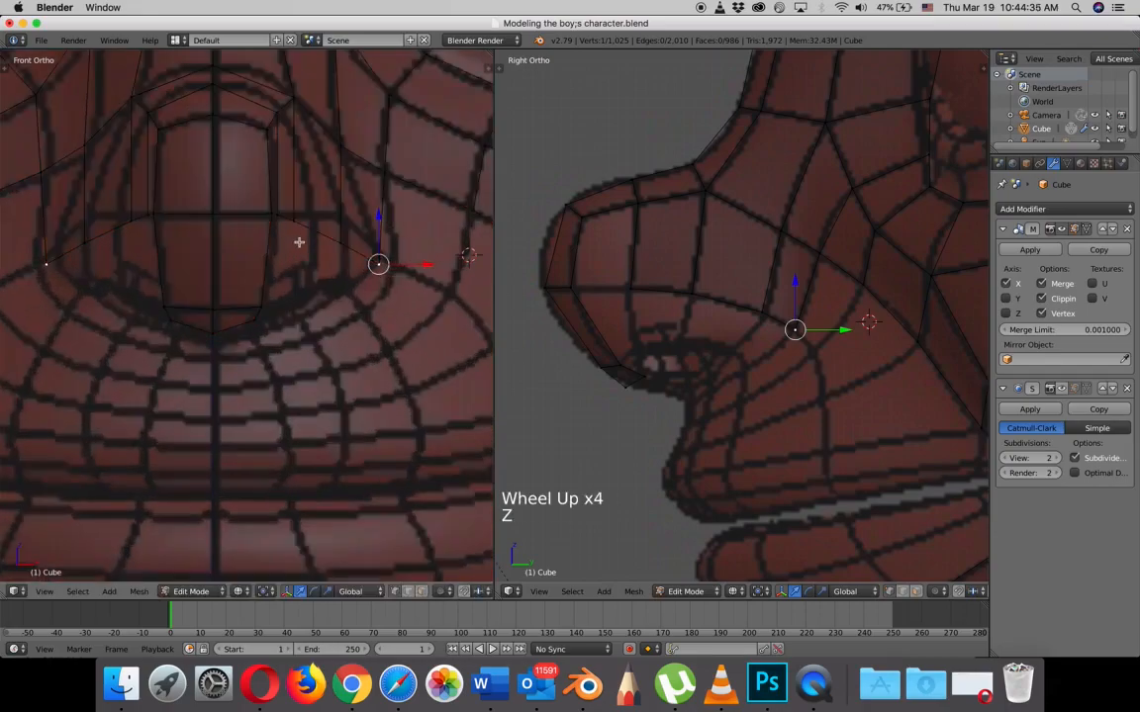
right_click(295, 219)
drag(340, 221, 426, 245)
right_click(343, 246)
right_click(311, 217)
drag(342, 218, 388, 214)
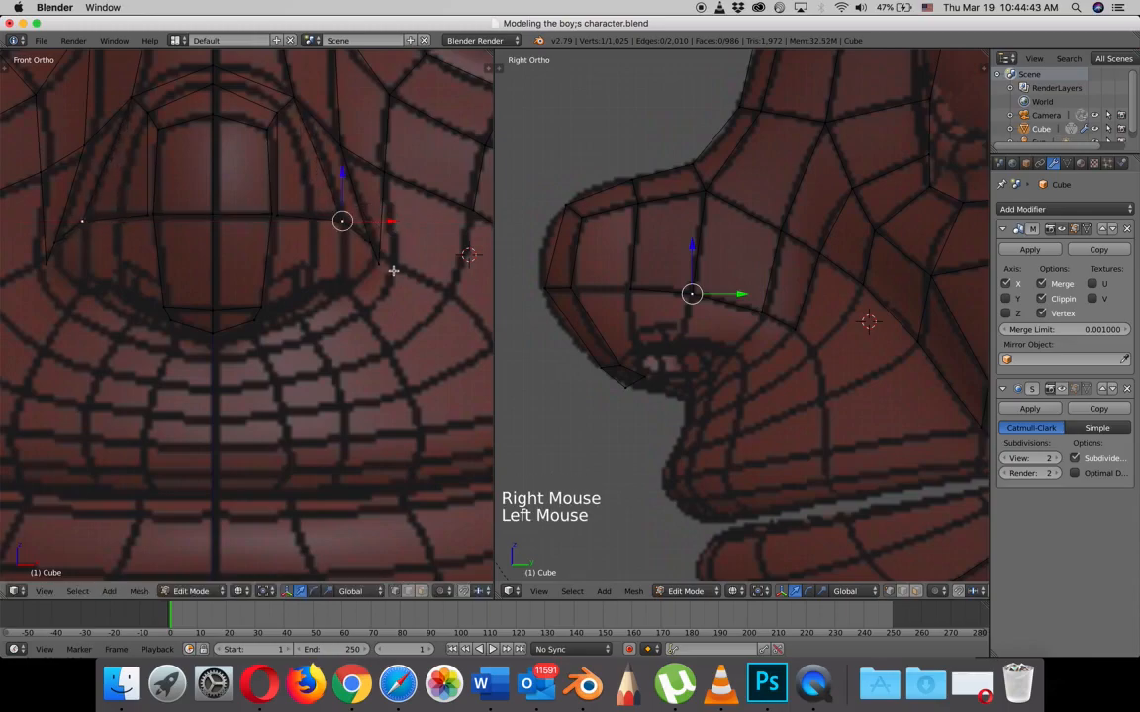
- Align the two outermost nose-side vertices horizontally with the reference line in the front view
right_click(396, 173)
drag(434, 171, 427, 170)
right_click(390, 266)
drag(423, 261, 436, 260)
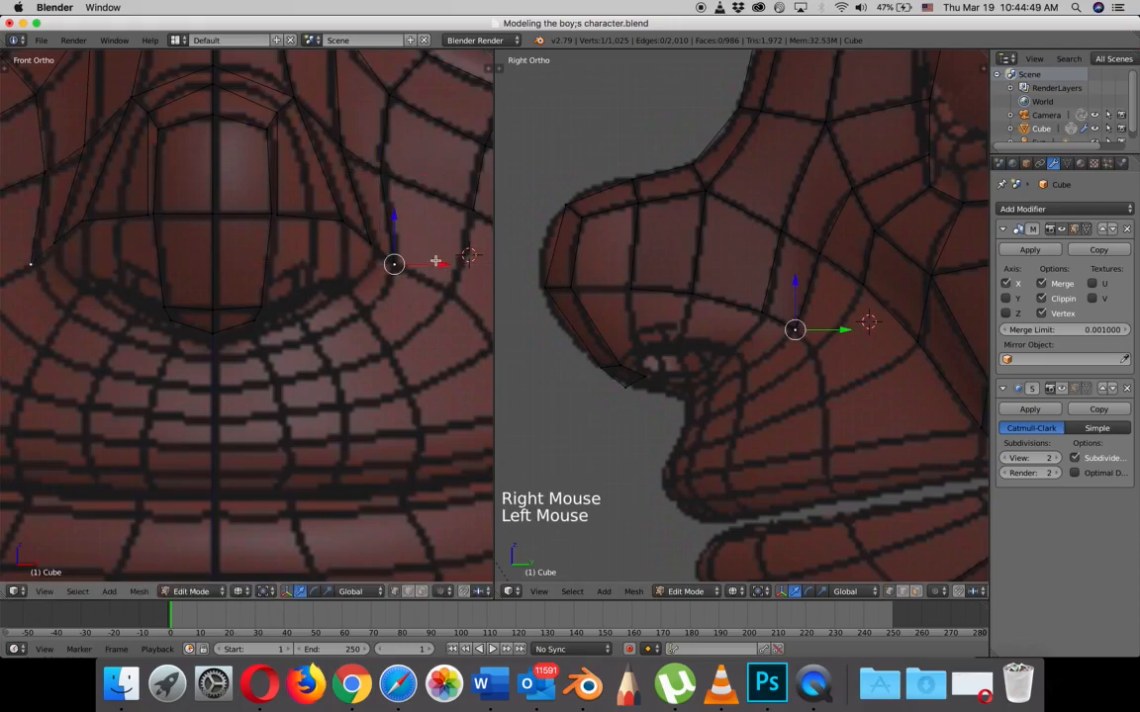
- Return both views to solid display and move the lower vertex nearest the nose strip slightly outward
scroll(436, 260, down, 1)
key(z)
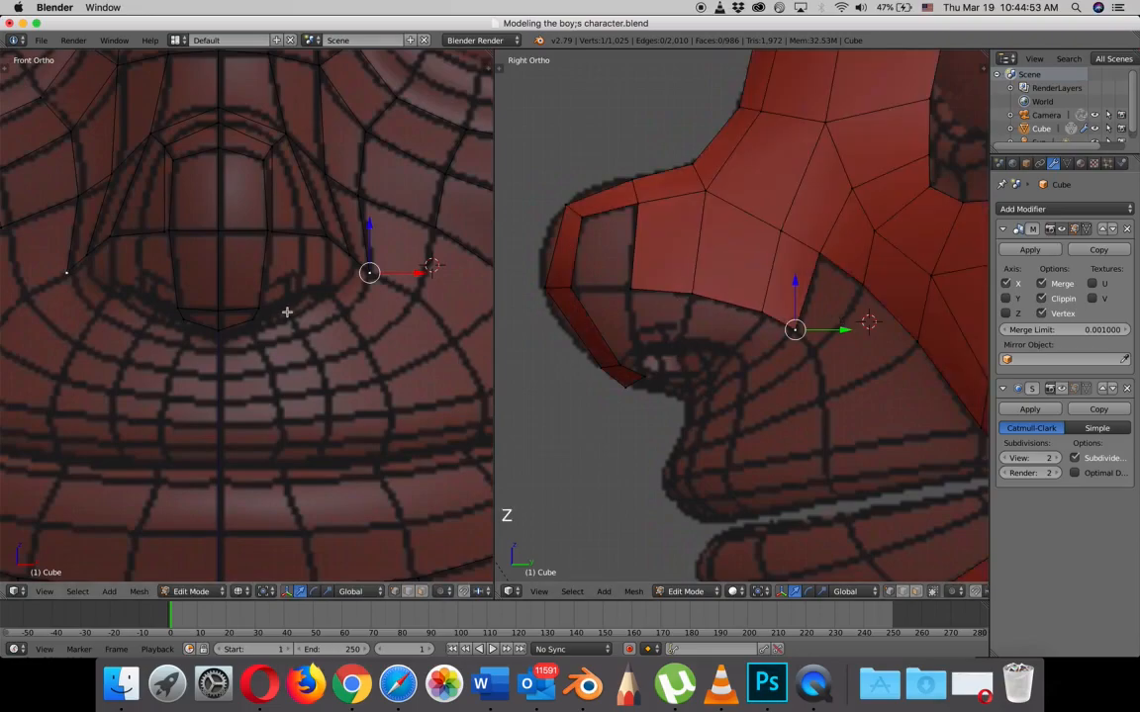
key(z)
right_click(369, 274)
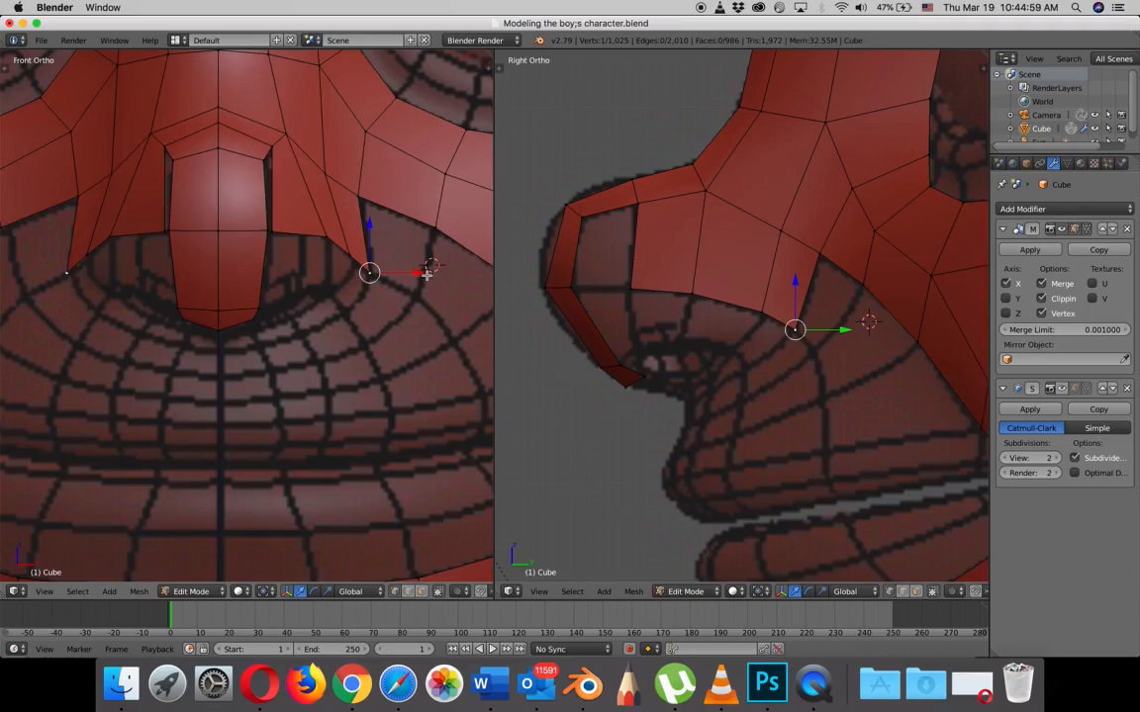
right_click(281, 233)
drag(322, 232, 345, 225)
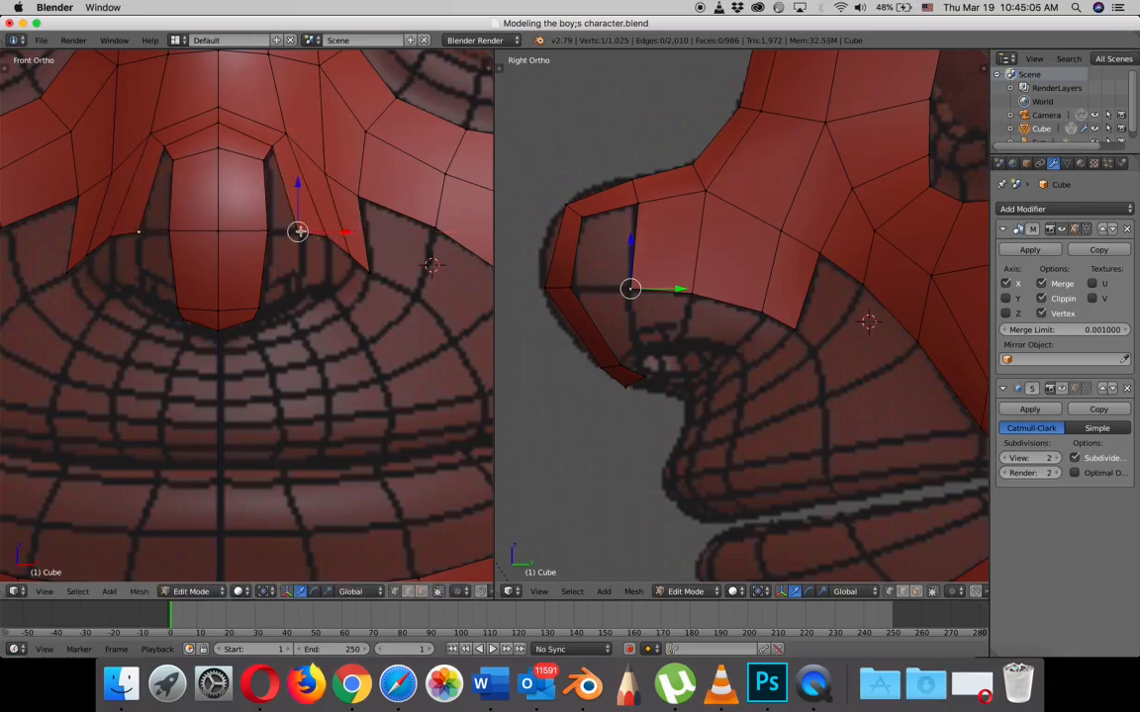
- Fill the gap between the central nose strip and the nose side with a four-vertex face
shift+right_click(267, 229)
shift+right_click(272, 146)
shift+right_click(272, 146)
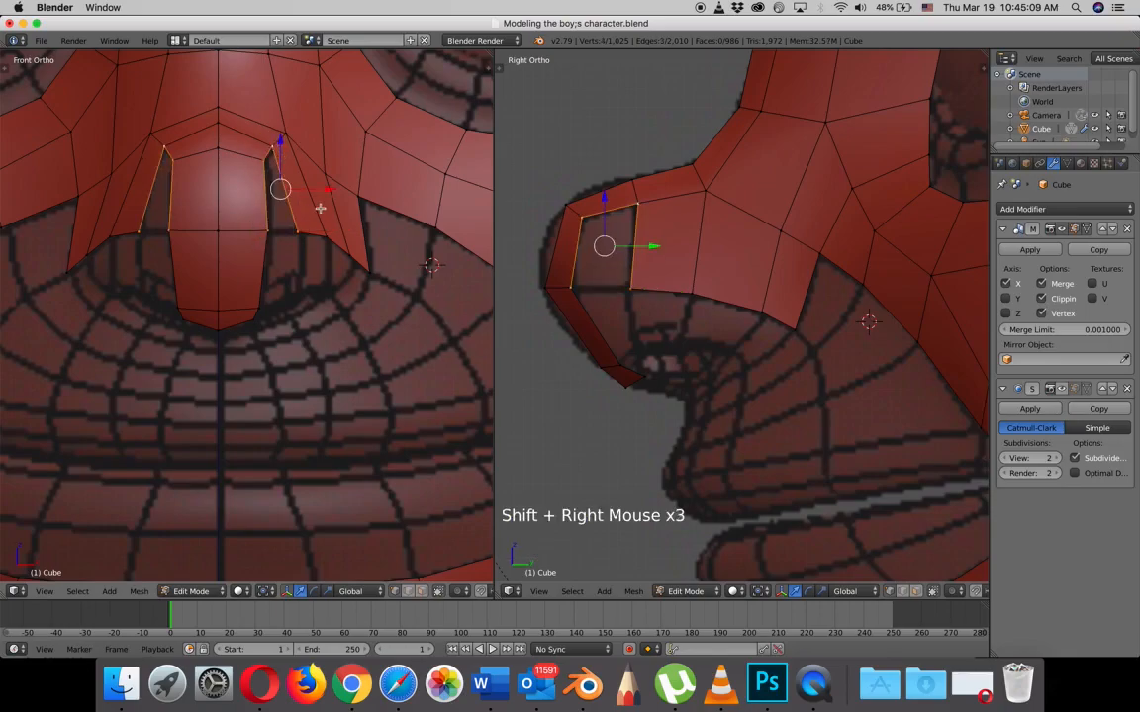
key(f)
- Shift the lower front vertex of the new nose-side face slightly outward while viewing the nose at an angle
scroll(682, 333, down, 3)
middle_drag(682, 334, 605, 246)
shift+middle_drag(600, 316, 827, 359)
scroll(755, 348, down, 2)
middle_drag(755, 348, 682, 281)
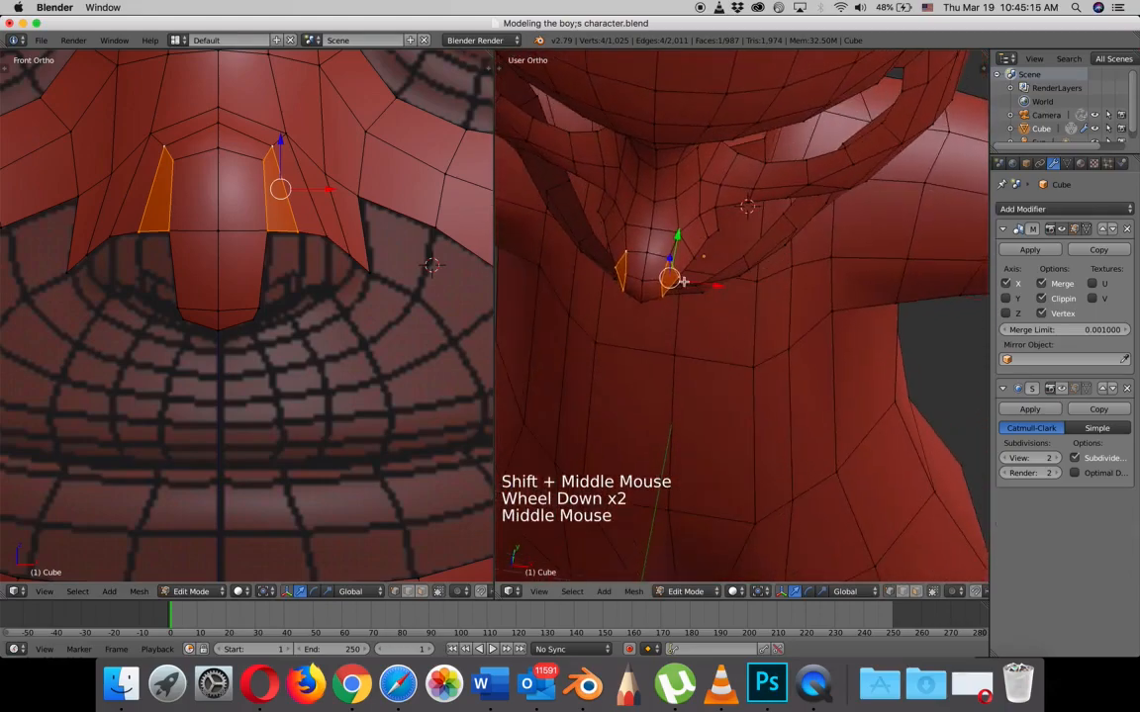
right_click(683, 282)
drag(724, 285, 729, 285)
- Adjust the remaining nose-side vertices sideways to round the nostril wing, checking them in the front view
right_click(689, 255)
click(692, 254)
right_click(712, 234)
right_click(729, 231)
drag(730, 231, 763, 237)
right_click(352, 254)
drag(396, 255, 348, 242)
right_click(307, 235)
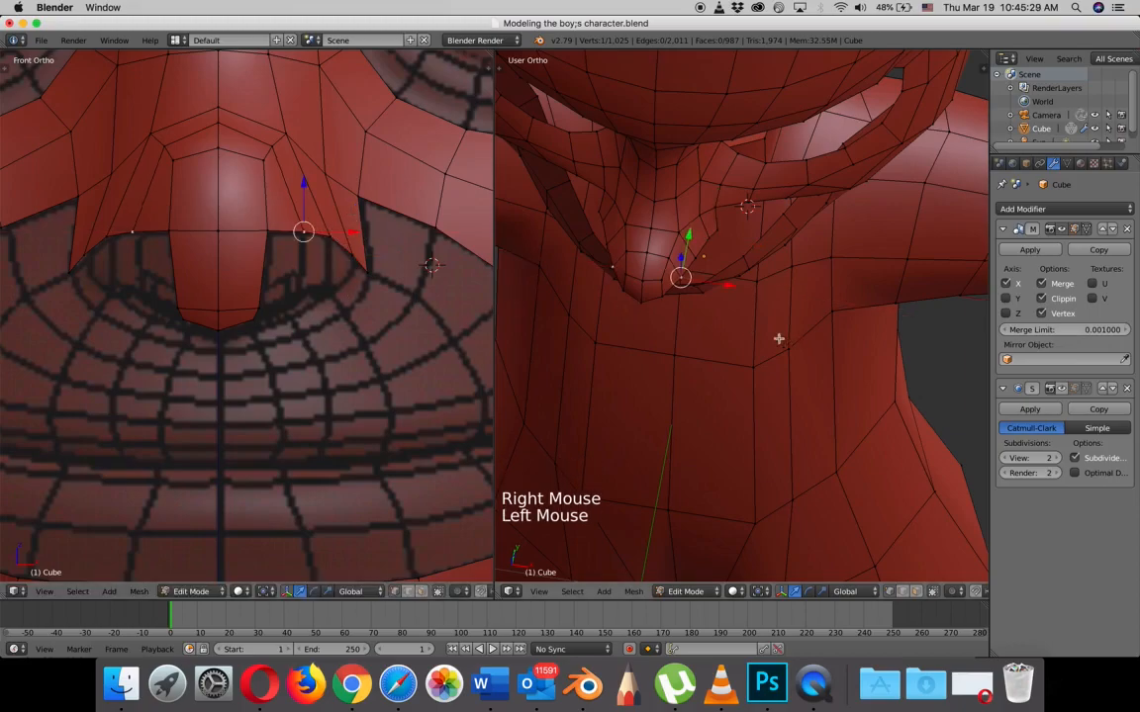
- Extrude the cheek border vertex behind the nostril wing forward and down to the reference line in the side view
key(KP_3)
scroll(791, 346, up, 4)
shift+middle_drag(804, 354, 733, 255)
scroll(827, 326, up, 2)
shift+middle_drag(822, 325, 721, 348)
scroll(792, 351, down, 3)
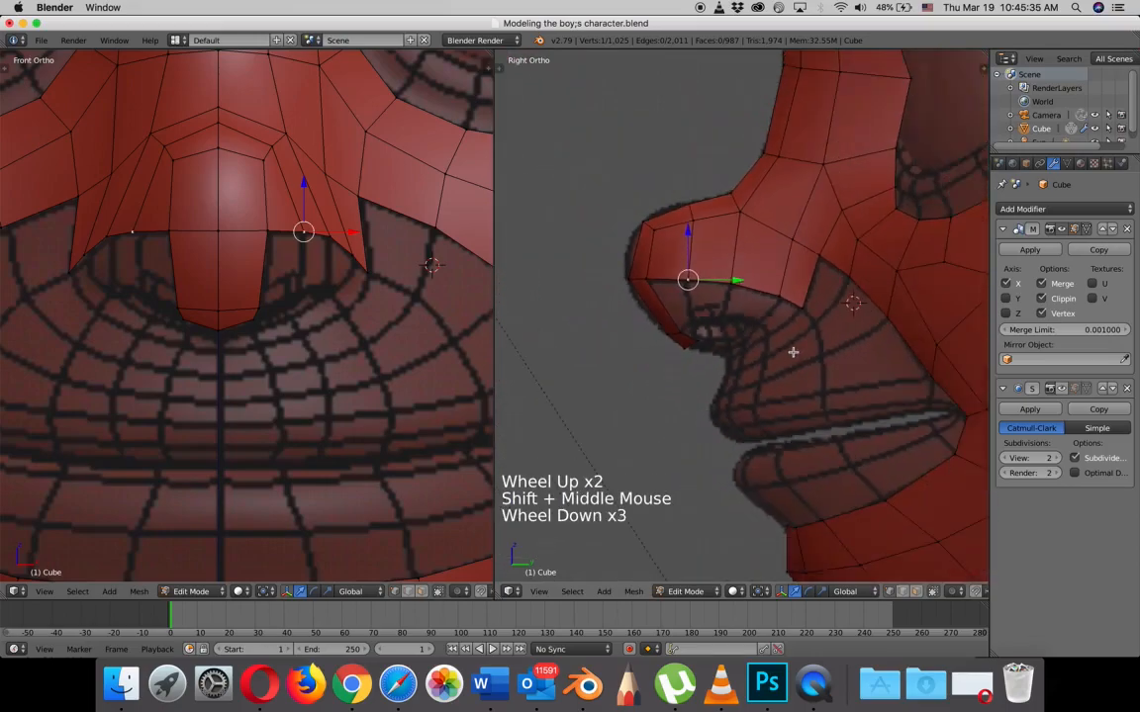
right_click(847, 278)
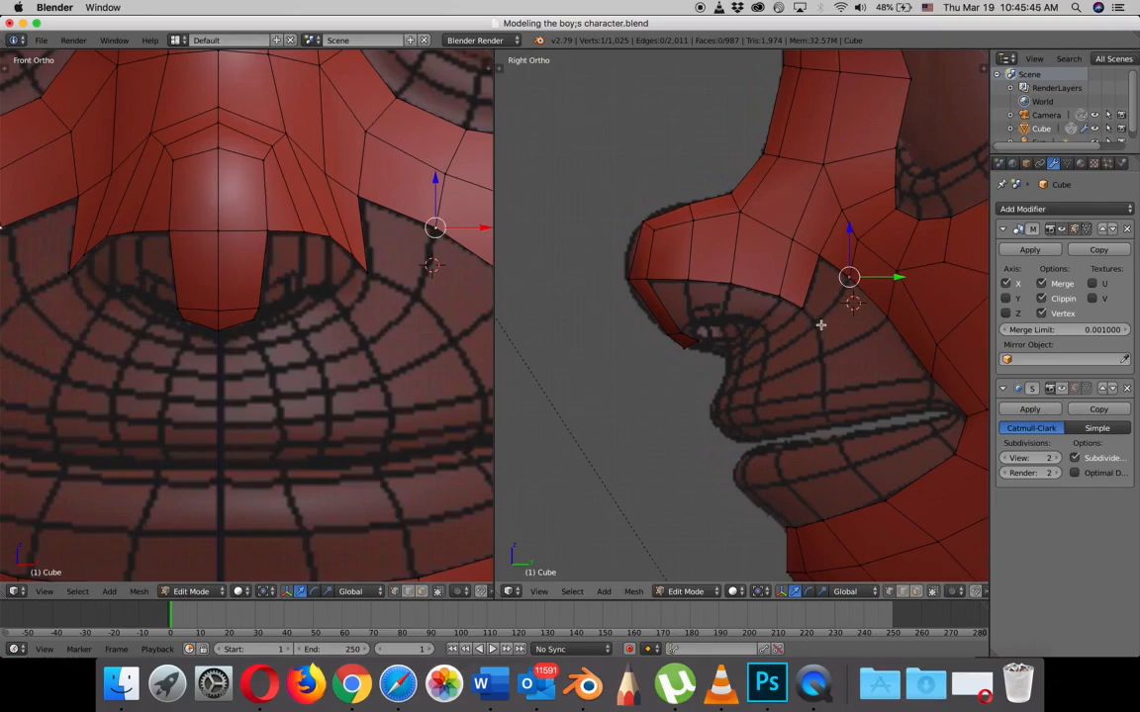
key(e)
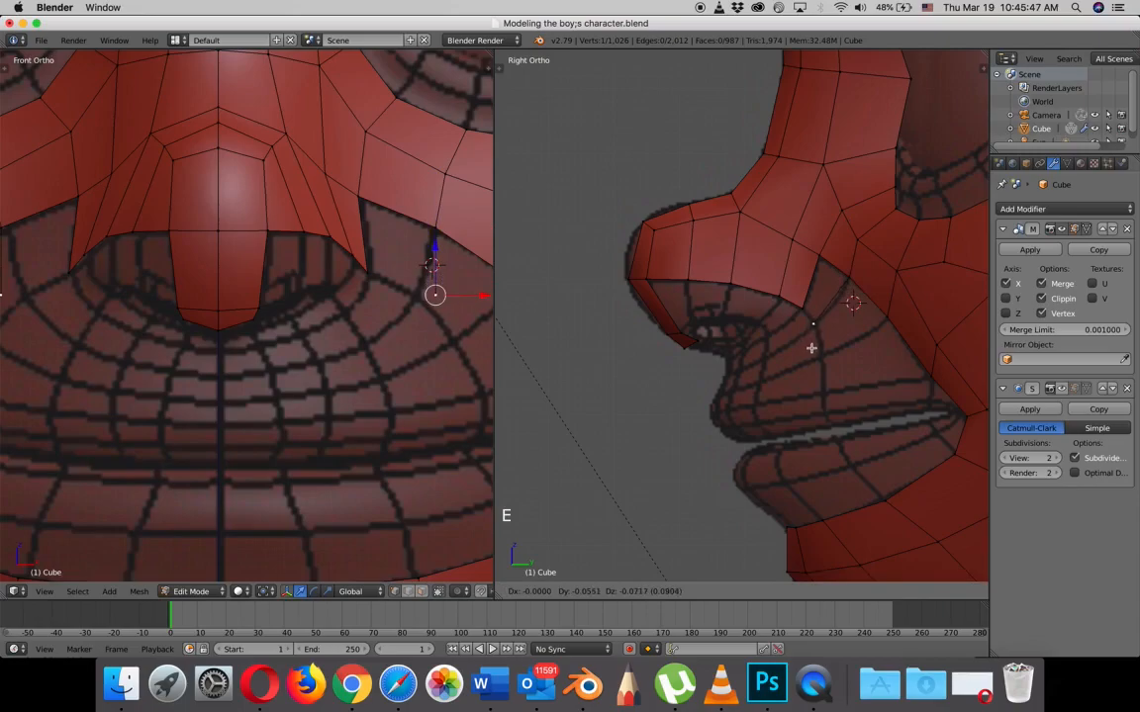
click(811, 349)
- Fill a face between the extruded vertex and the nostril wing, and move its lower outer vertex inward in the front view
shift+right_click(804, 308)
shift+right_click(820, 256)
shift+right_click(848, 276)
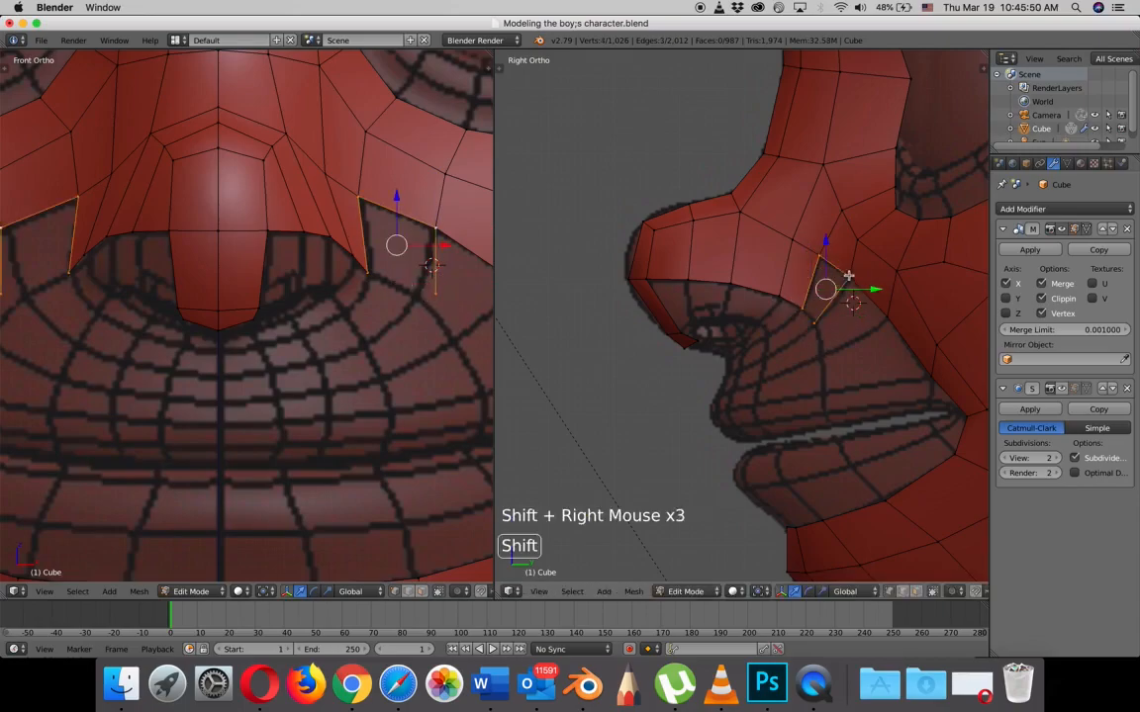
key(f)
right_click(427, 282)
drag(479, 293, 456, 299)
- Extrude the new face's lower edge down and inward in the front view, and shift it forward in the side view
shift+right_click(368, 274)
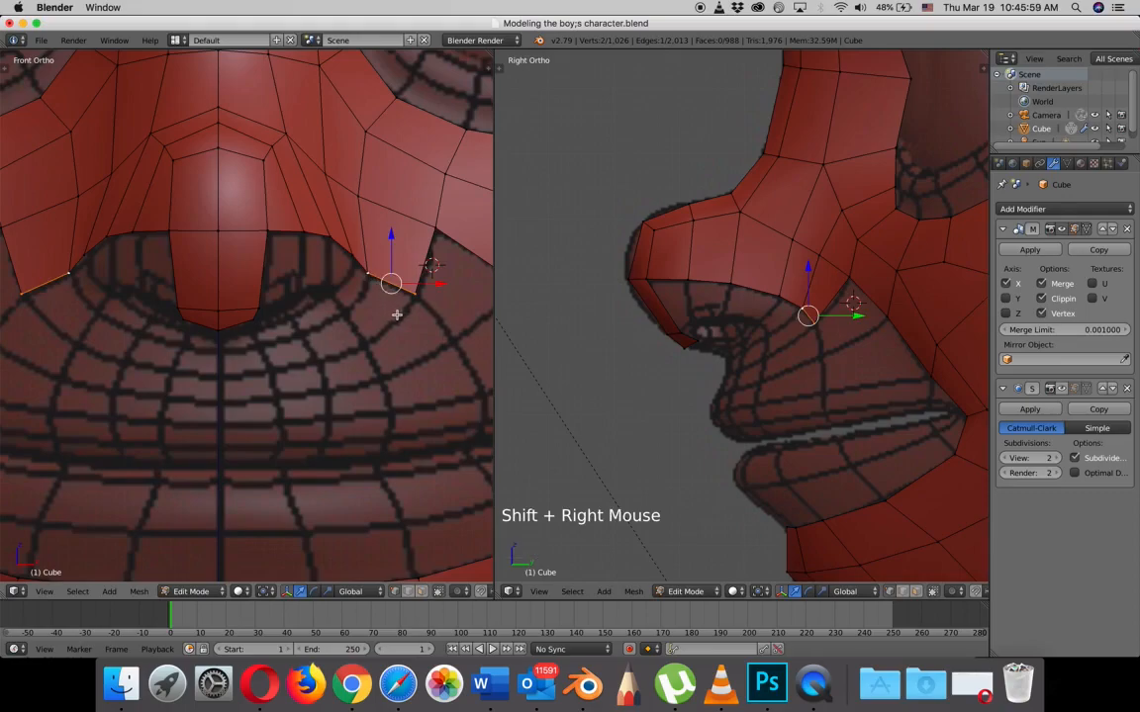
key(e)
click(382, 357)
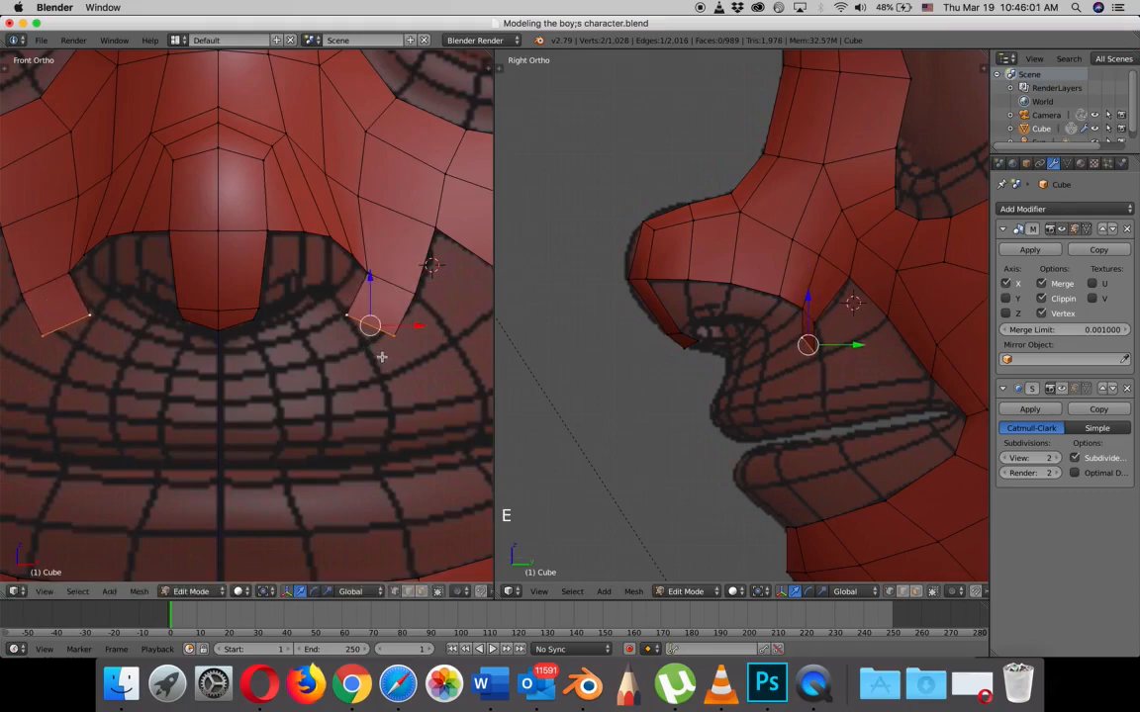
mouse_move(841, 346)
mouse_down()
mouse_move(821, 344)
mouse_move(823, 355)
mouse_up()
drag(774, 300, 773, 298)
- Move the outer vertex of the extruded edge forward and down in the side view, and inward in the front view
right_click(782, 353)
drag(829, 352, 817, 361)
drag(768, 303, 767, 312)
drag(821, 357, 819, 358)
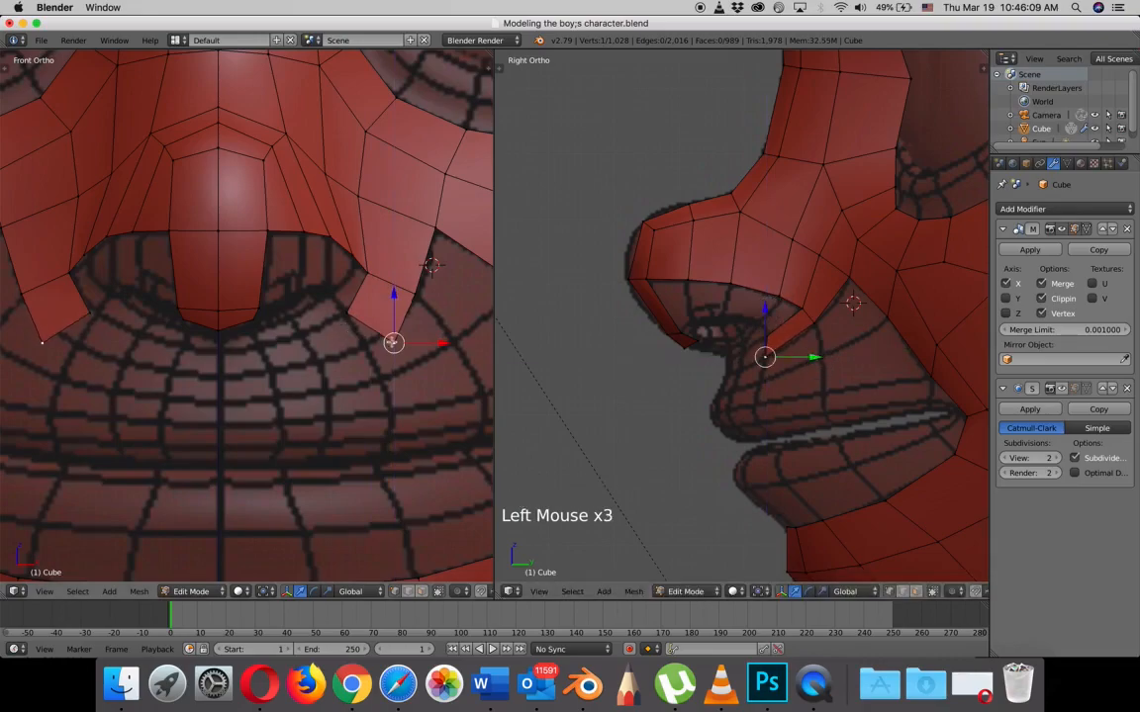
drag(439, 344, 392, 313)
- Extrude the strip's end edge inward beneath the nostril, and shift the new edge forward in the side view
right_click(349, 309)
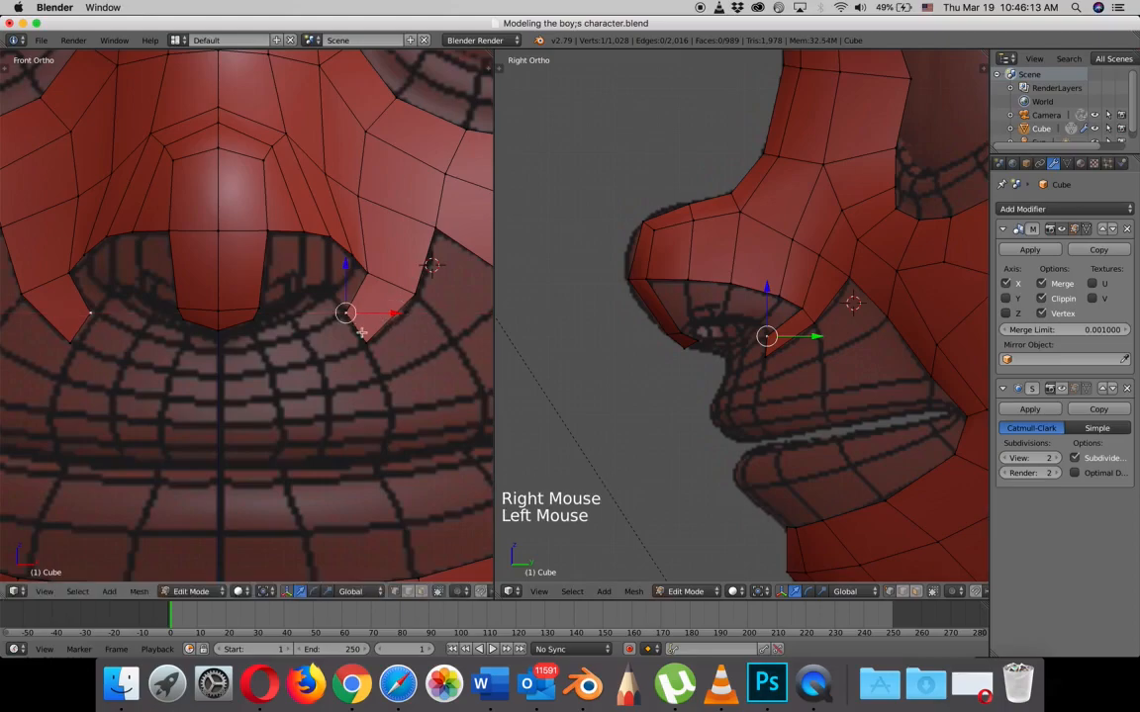
shift+right_click(359, 342)
key(e)
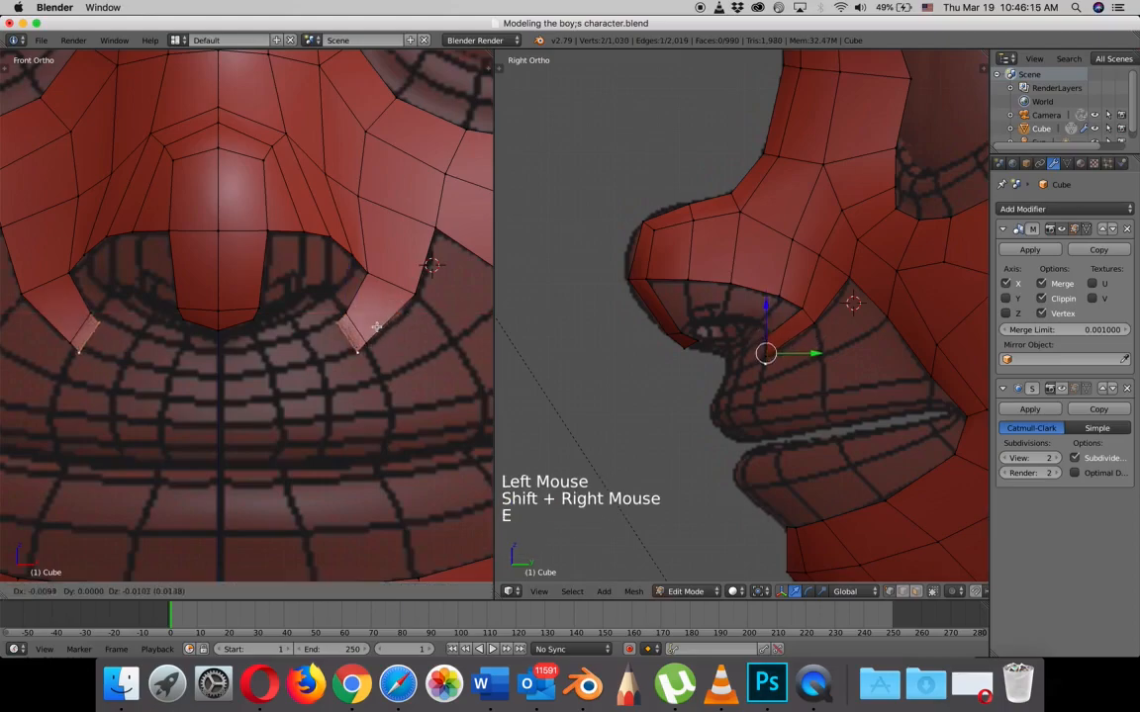
click(317, 338)
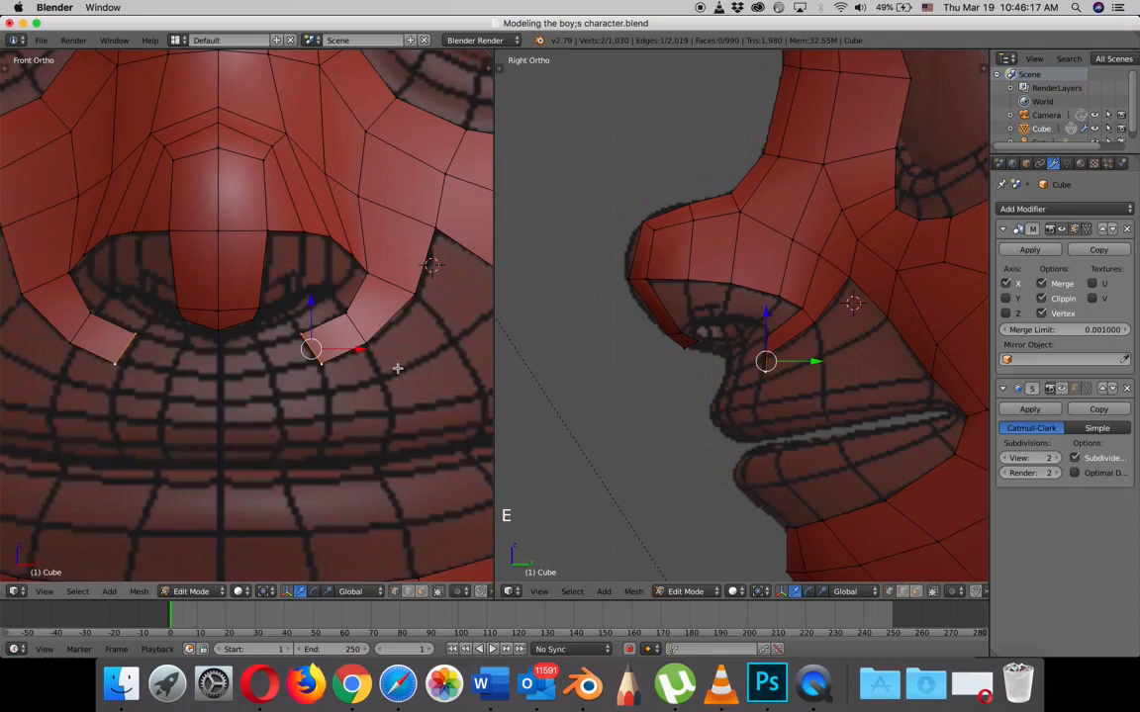
drag(358, 350, 358, 350)
drag(830, 361, 782, 364)
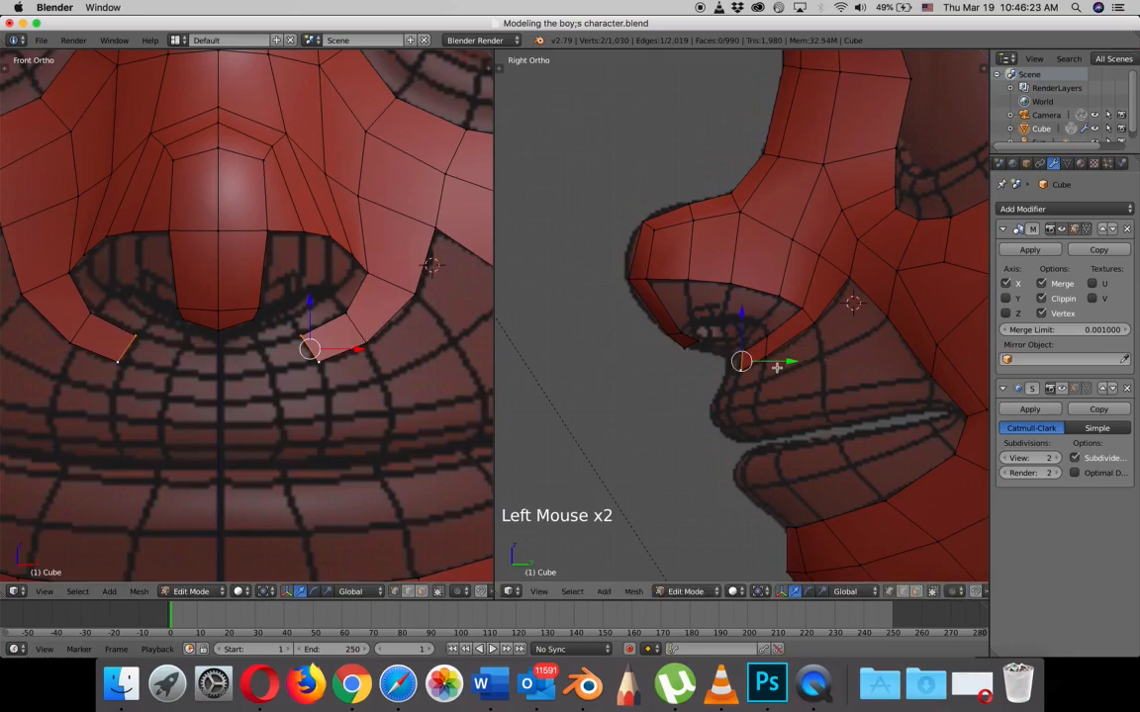
- Extrude the end edge twice more to the centre line beneath the nose, shifting the first new edge slightly forward
key(e)
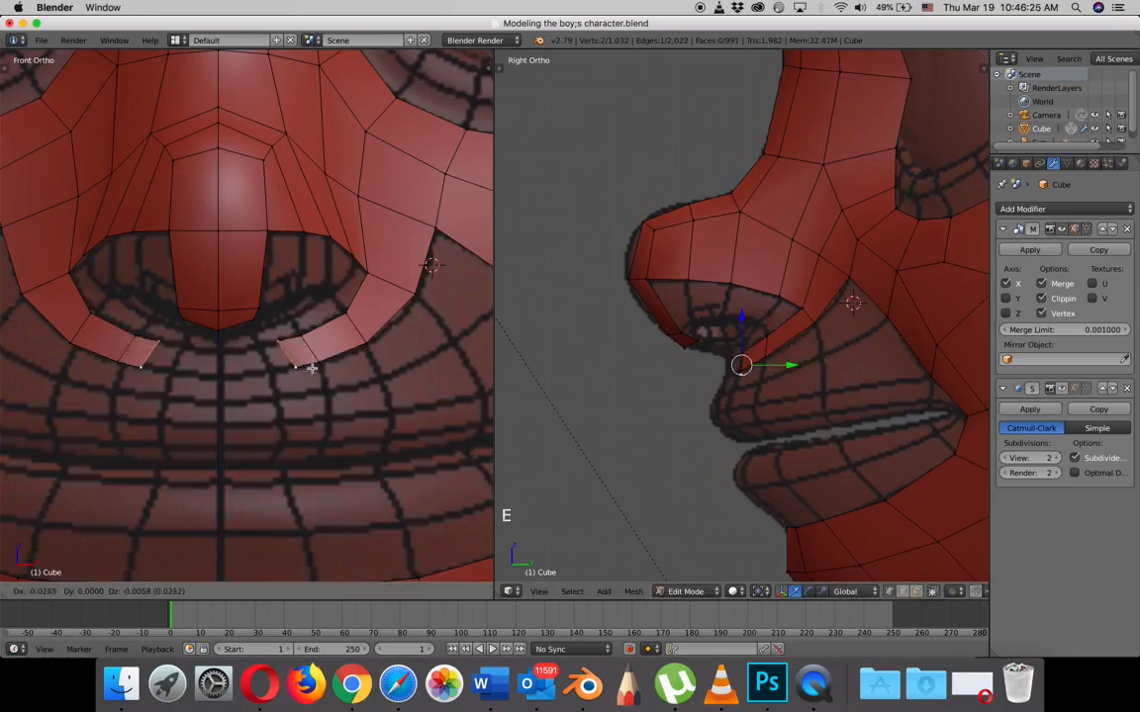
click(289, 368)
drag(790, 366, 781, 366)
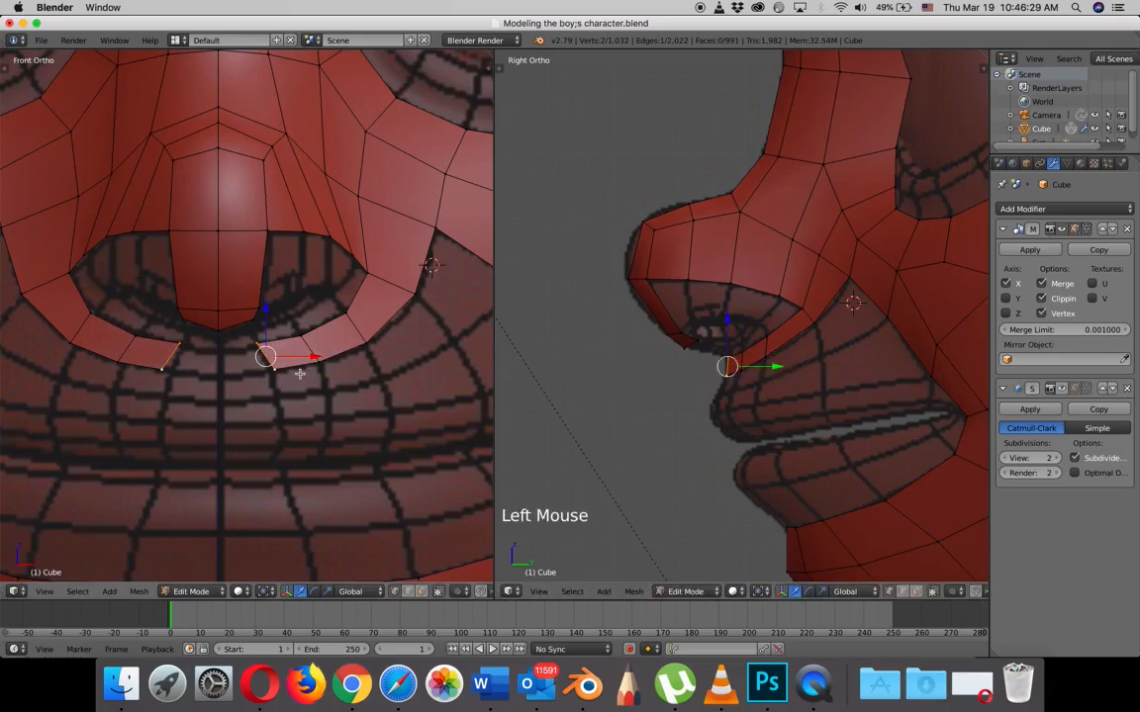
key(e)
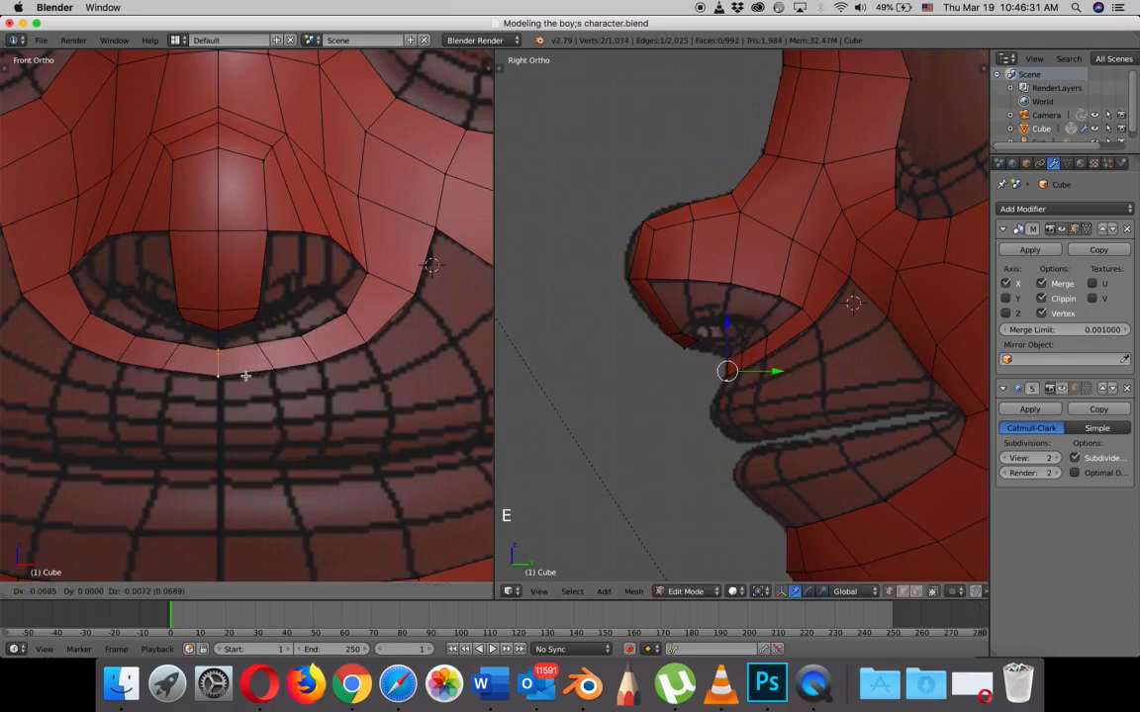
click(247, 376)
- Move the centre edge of the strip beneath the nose slightly backward and return to a close front view
middle_drag(322, 371, 307, 377)
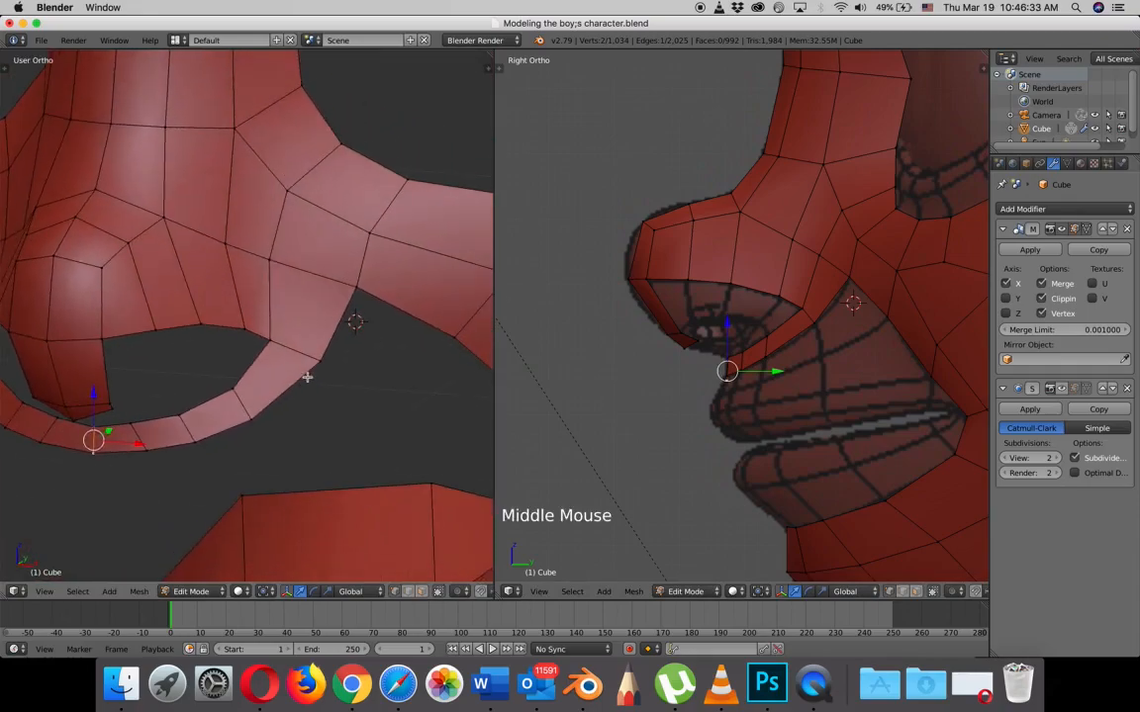
drag(111, 429, 112, 429)
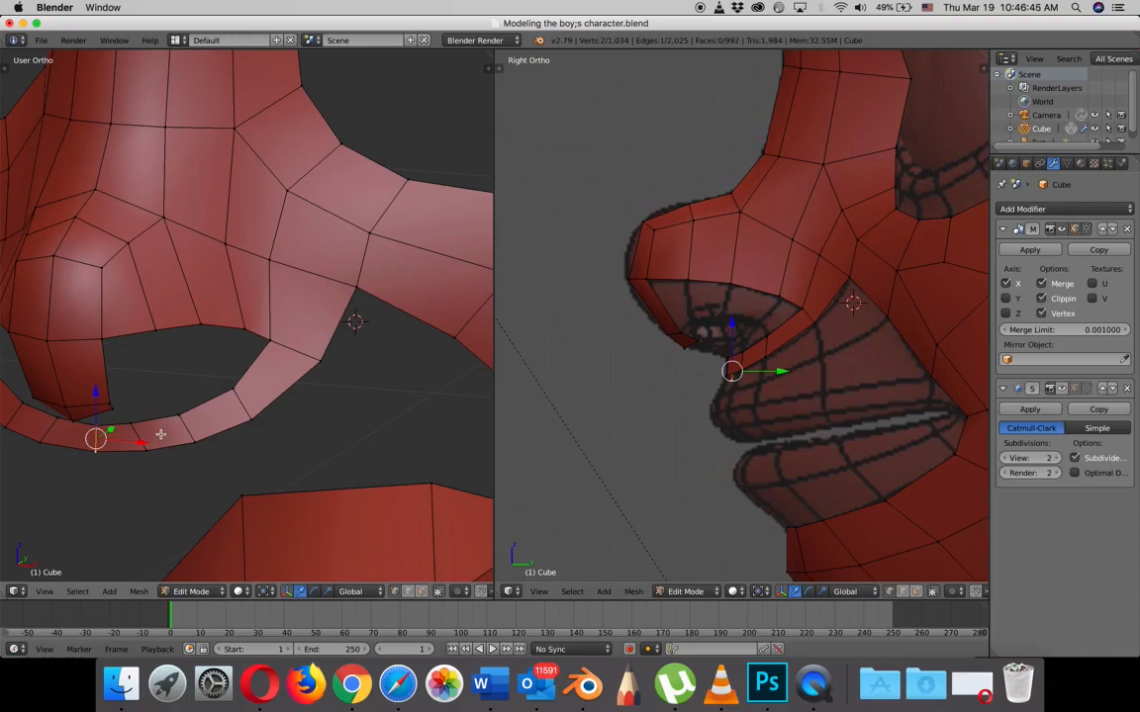
scroll(160, 434, down, 1)
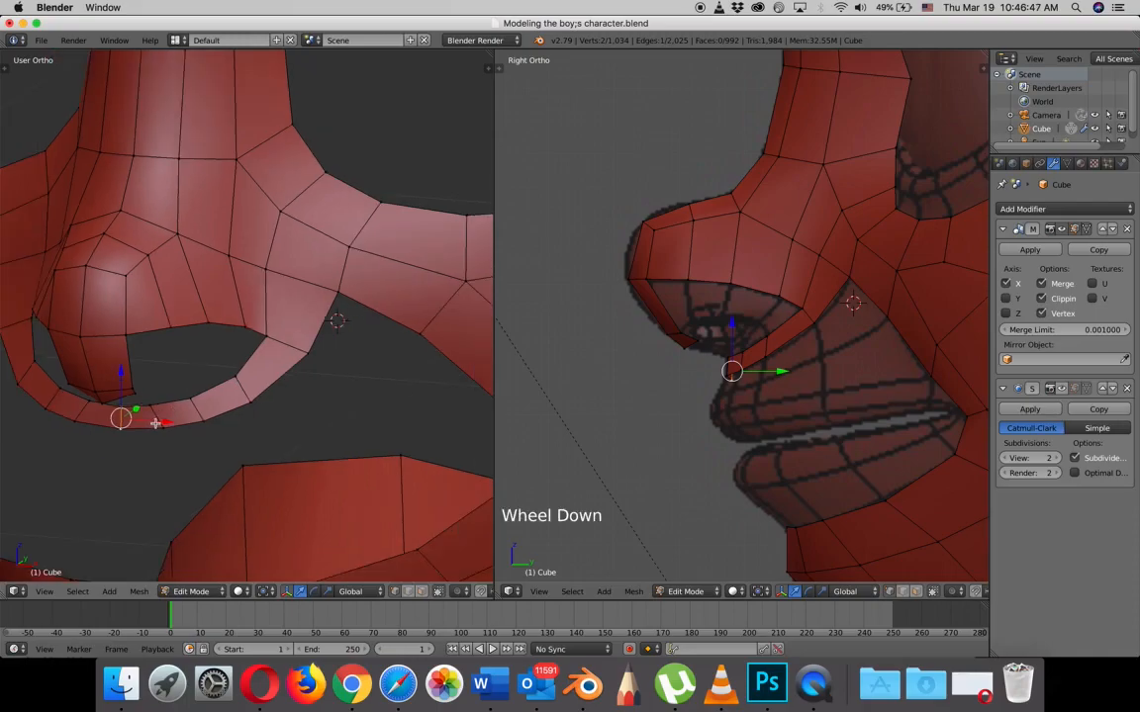
key(KP_1)
scroll(173, 424, up, 3)
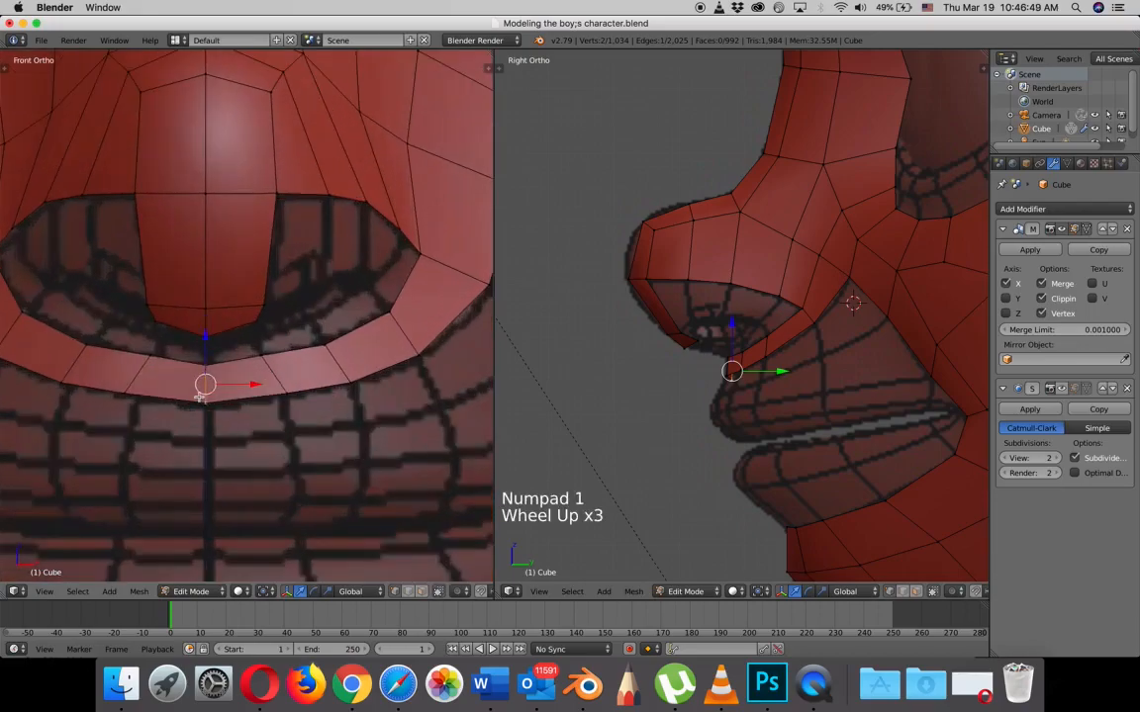
- Extrude the lower edge of the nose wing downward in the side view, then scale the new edge down and raise it slightly
scroll(715, 355, up, 1)
scroll(716, 355, up, 3)
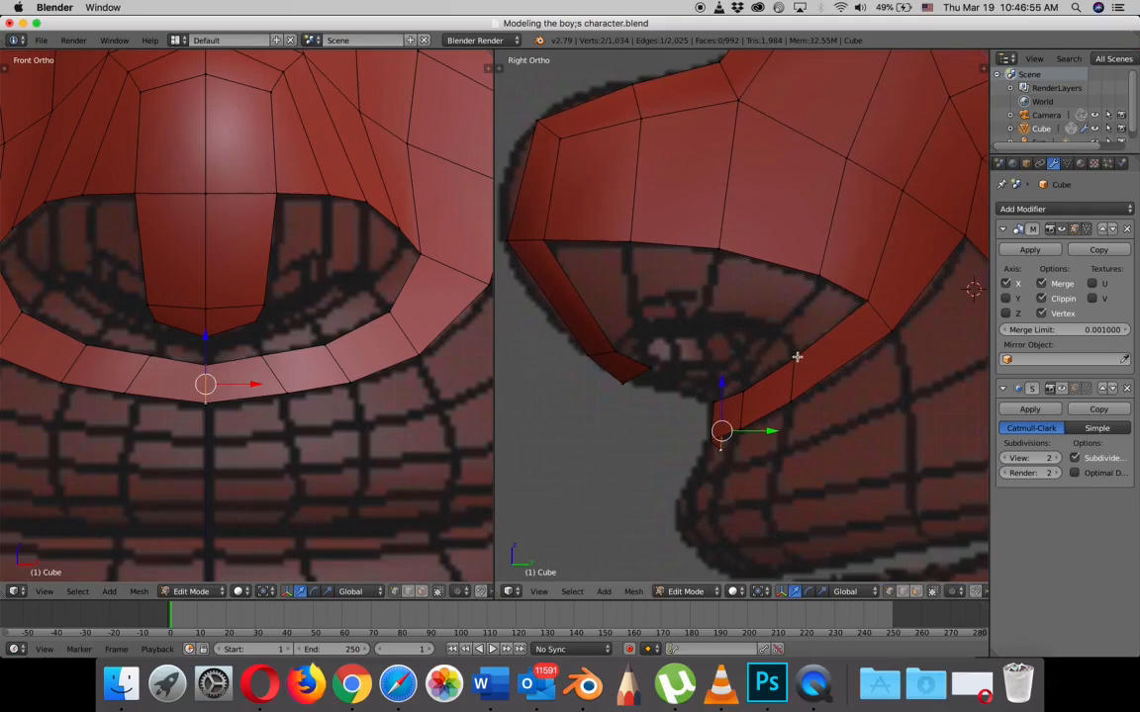
right_click(825, 274)
shift+right_click(705, 289)
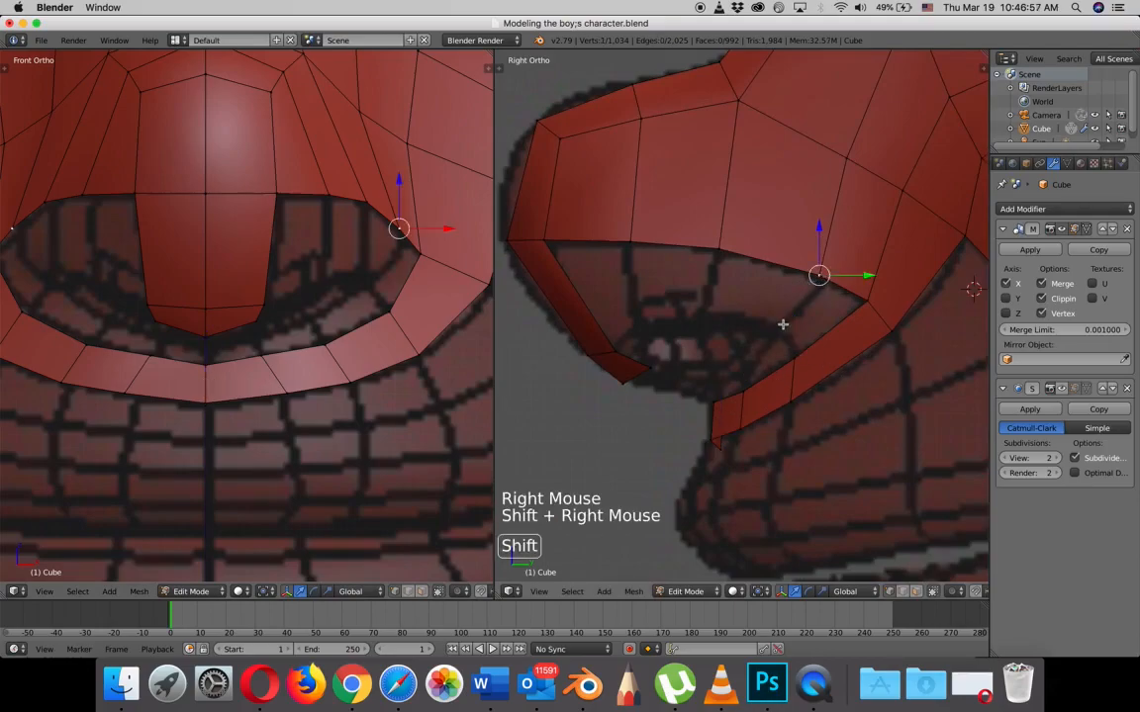
shift+right_click(721, 244)
shift+right_click(629, 241)
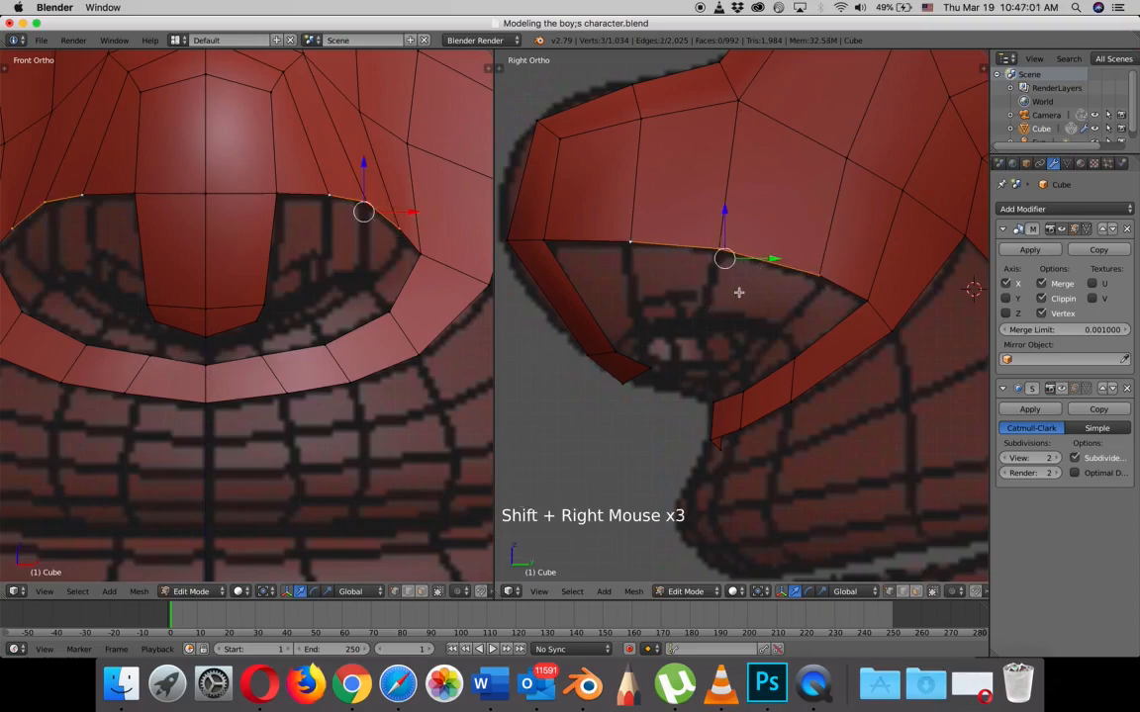
key(e)
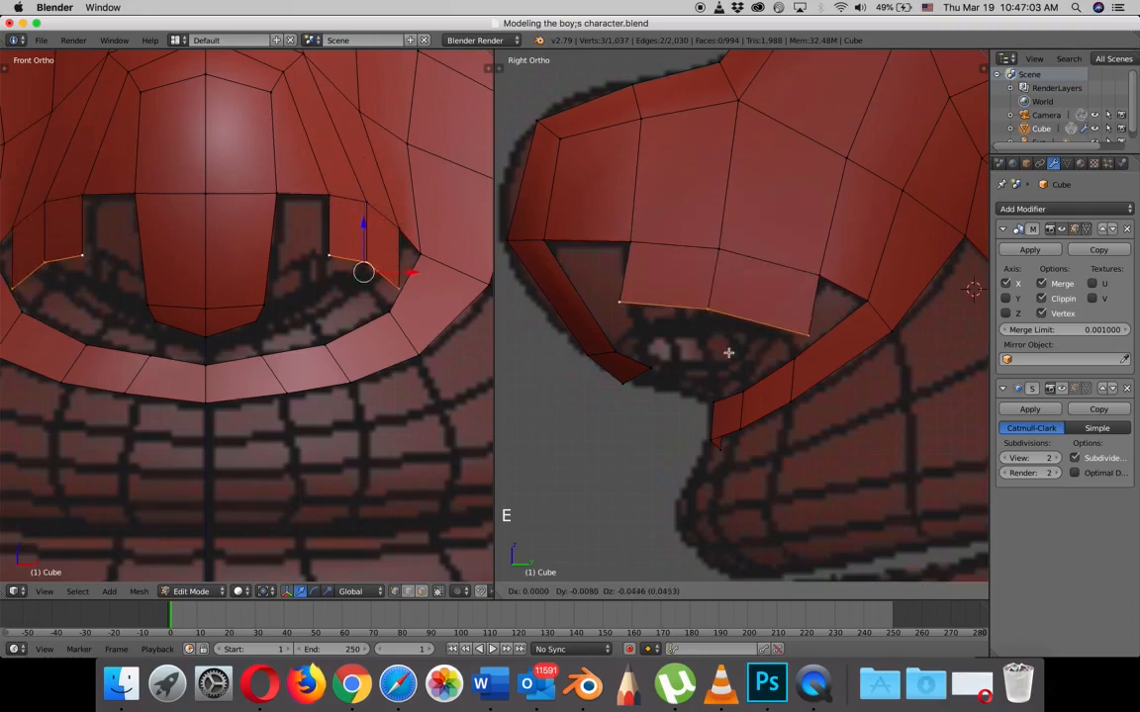
click(731, 368)
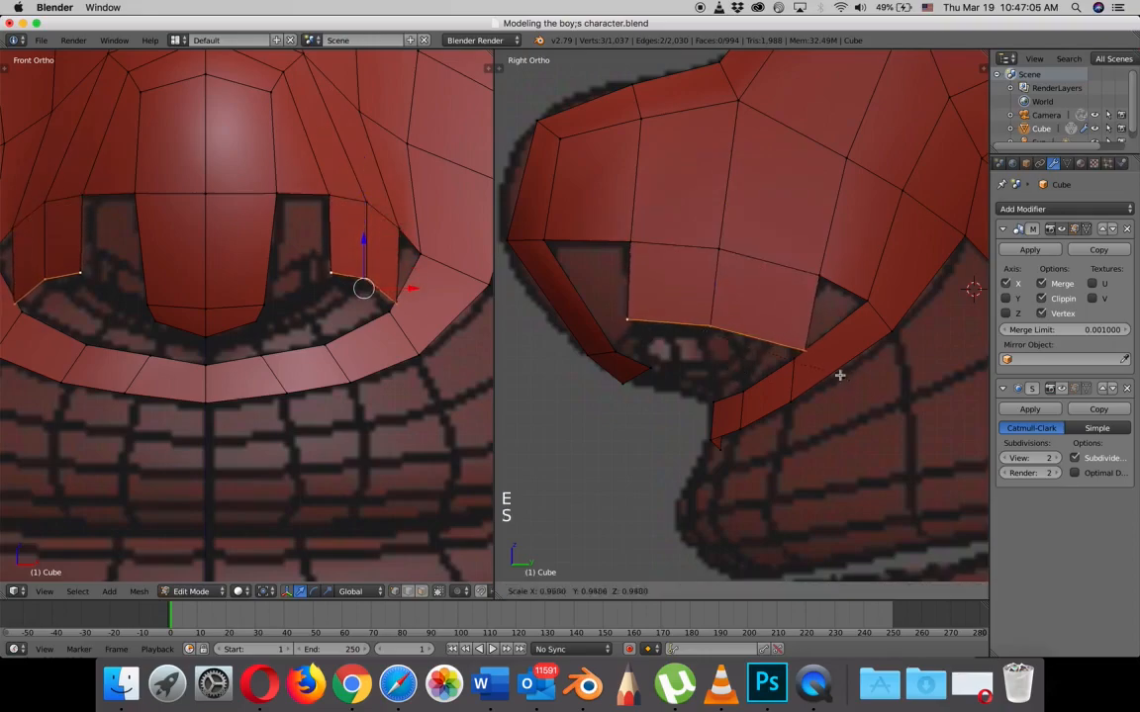
key(s)
click(808, 358)
mouse_move(719, 286)
mouse_down()
mouse_move(717, 262)
mouse_move(714, 287)
mouse_up()
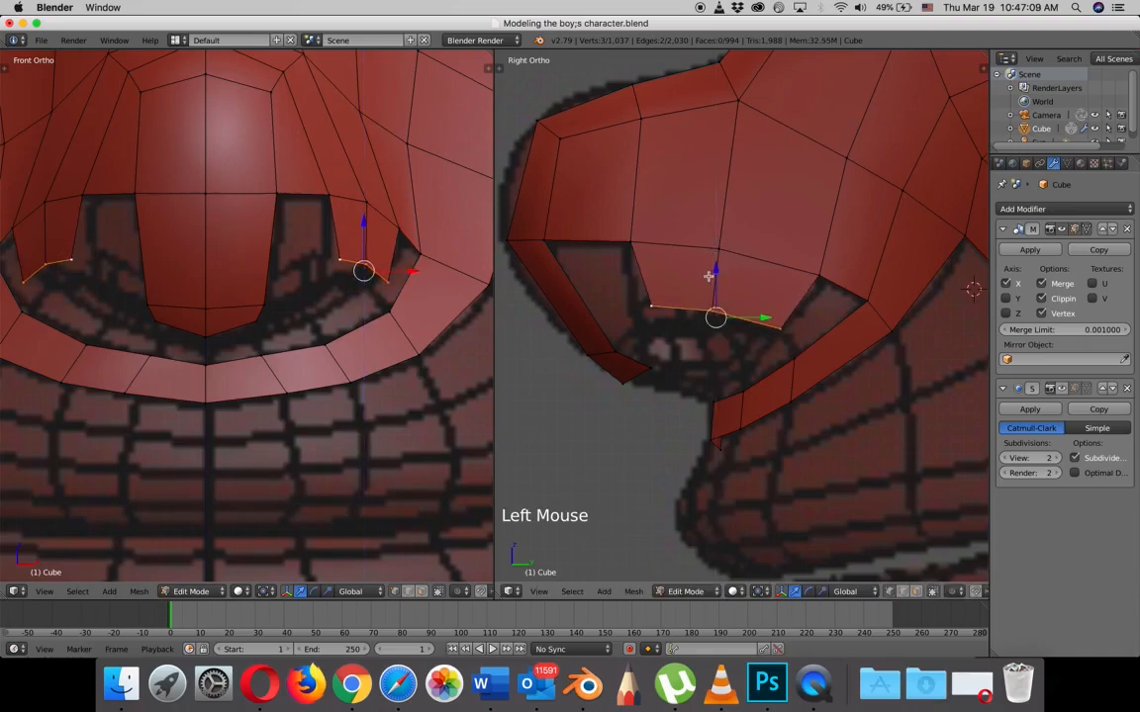
- Move the extruded edge's front vertex forward and down, and its middle vertex slightly down, in the side view
right_click(653, 308)
key(g)
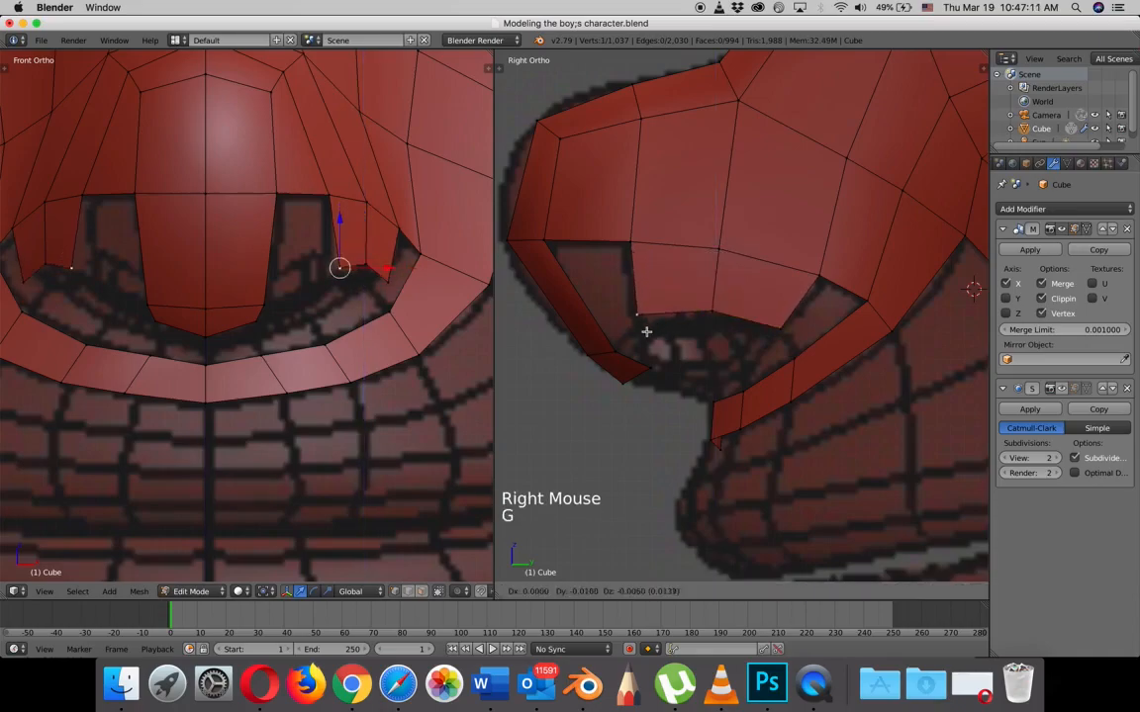
right_click(641, 331)
key(g)
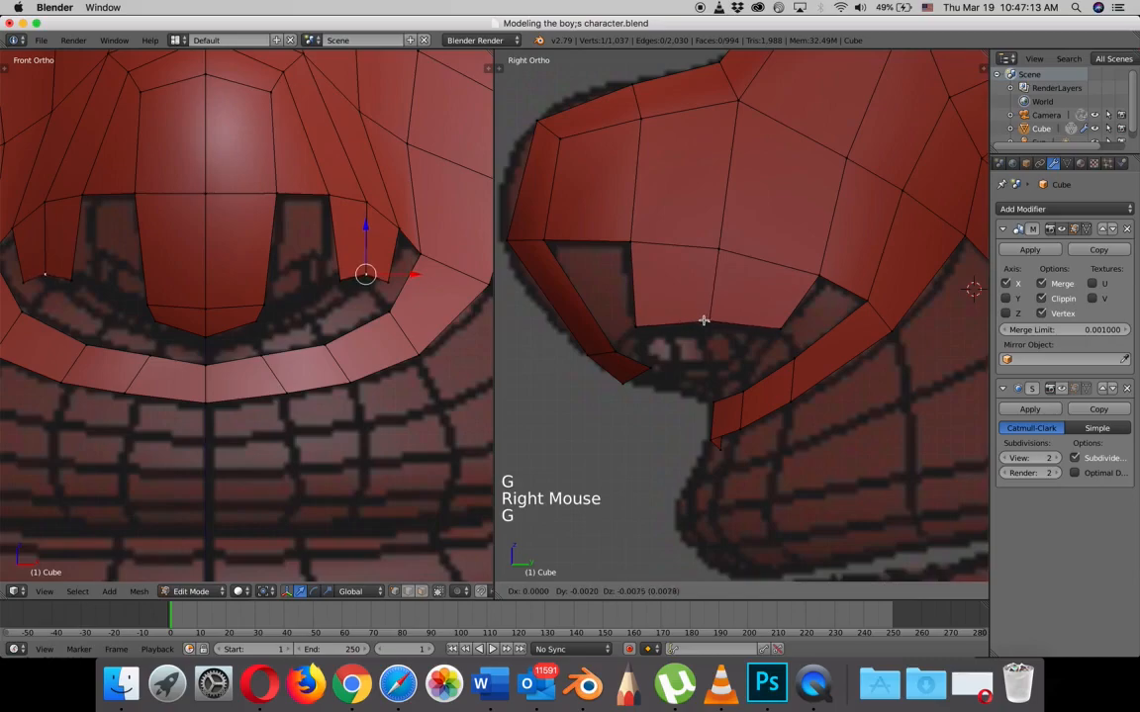
click(703, 318)
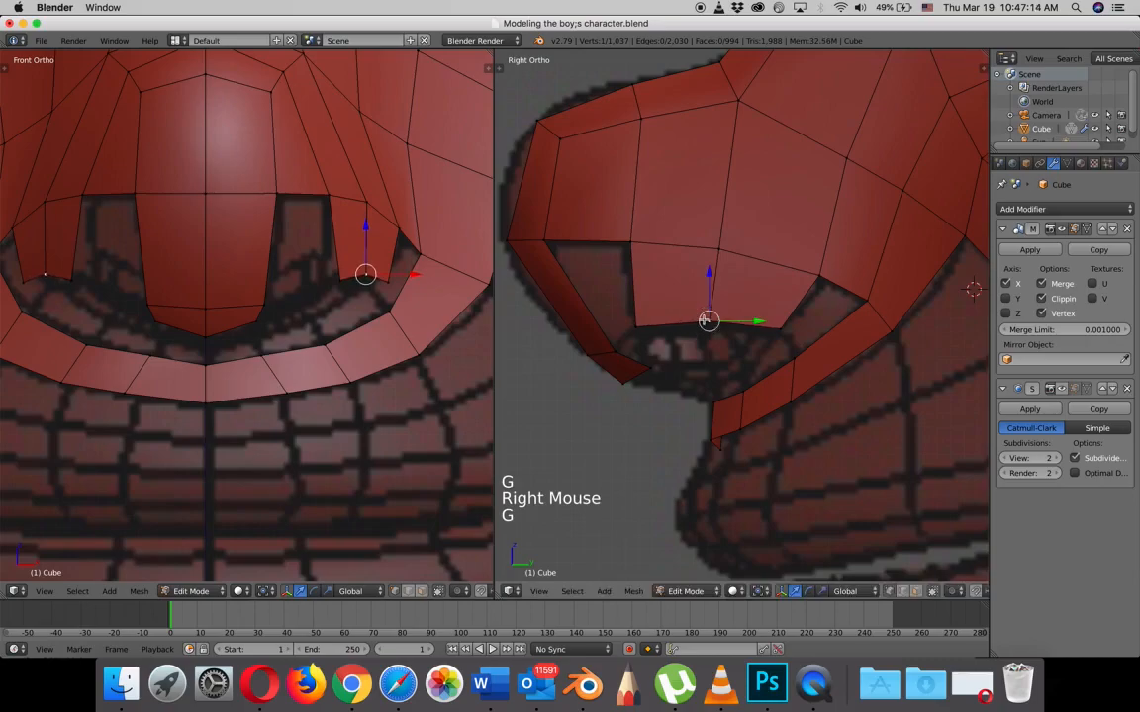
- Move the front and rear vertices of the nose wing's extruded edge inward in the front view
right_click(338, 277)
mouse_move(392, 280)
mouse_down()
mouse_move(362, 280)
mouse_move(414, 275)
mouse_up()
right_click(394, 277)
right_click(402, 281)
- Shift the nose wing's rear corner vertex slightly outward and down, and reposition the lower edge's middle vertex horizontally in the front view
right_click(401, 233)
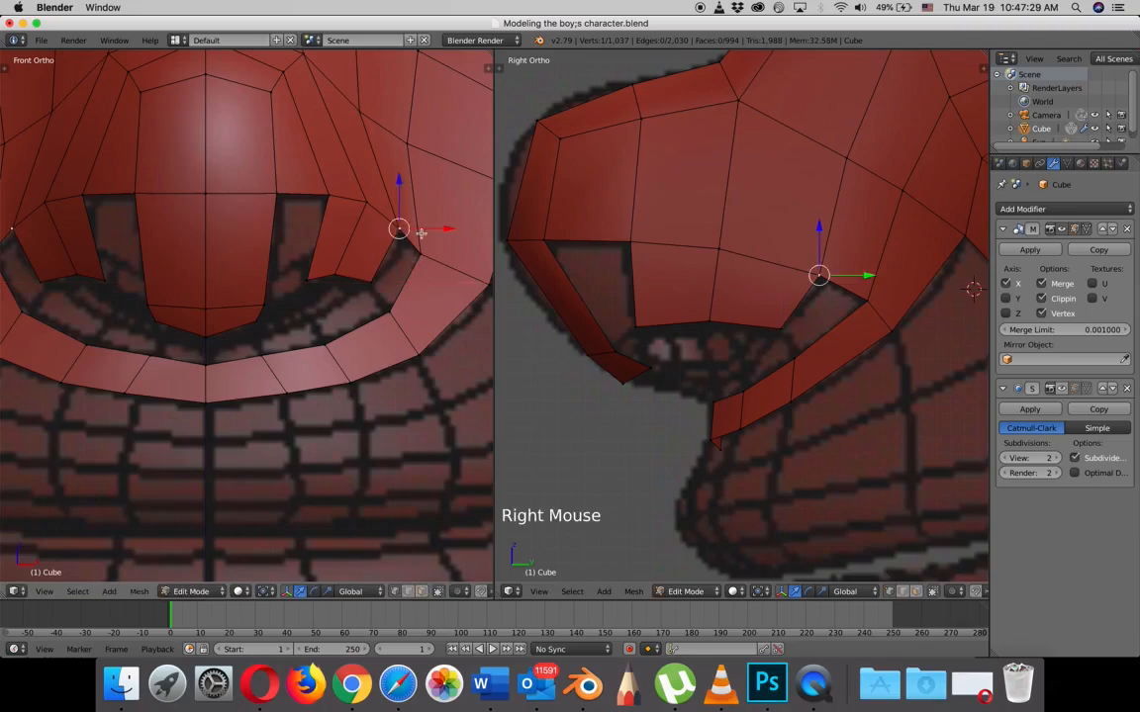
click(437, 231)
drag(404, 185, 405, 196)
drag(444, 231, 448, 235)
right_click(335, 273)
drag(368, 273, 391, 275)
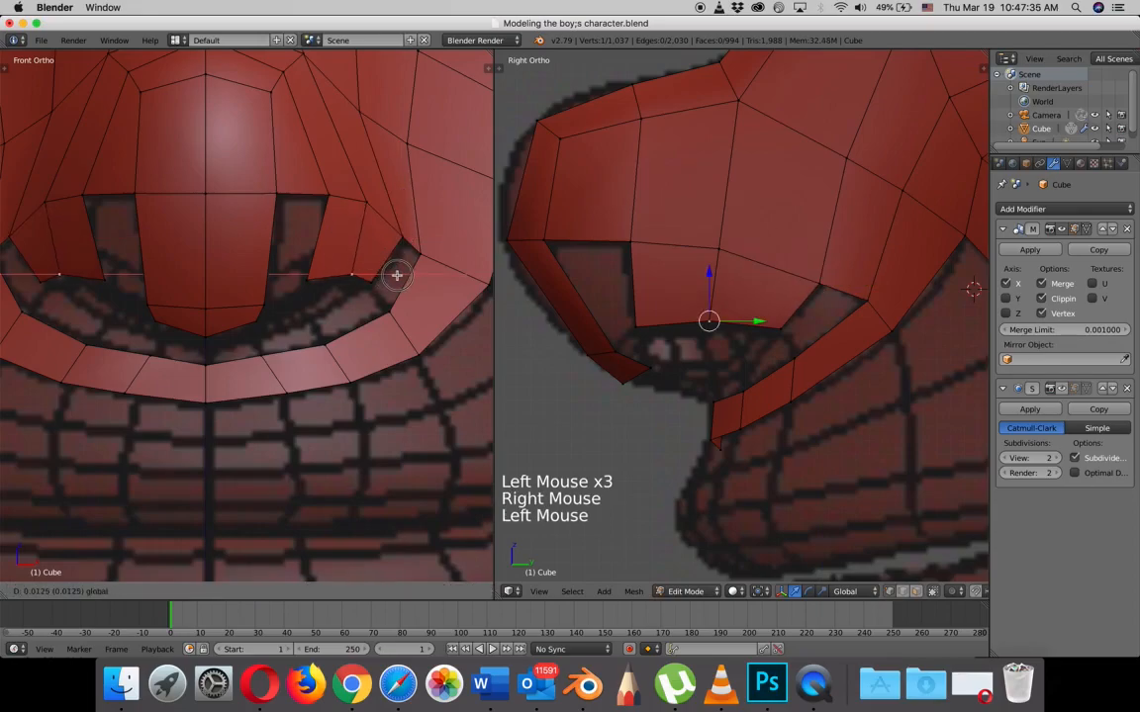
- Fill the gap between the nose tip strip and the front of the nose wing with a four-sided face
right_click(309, 278)
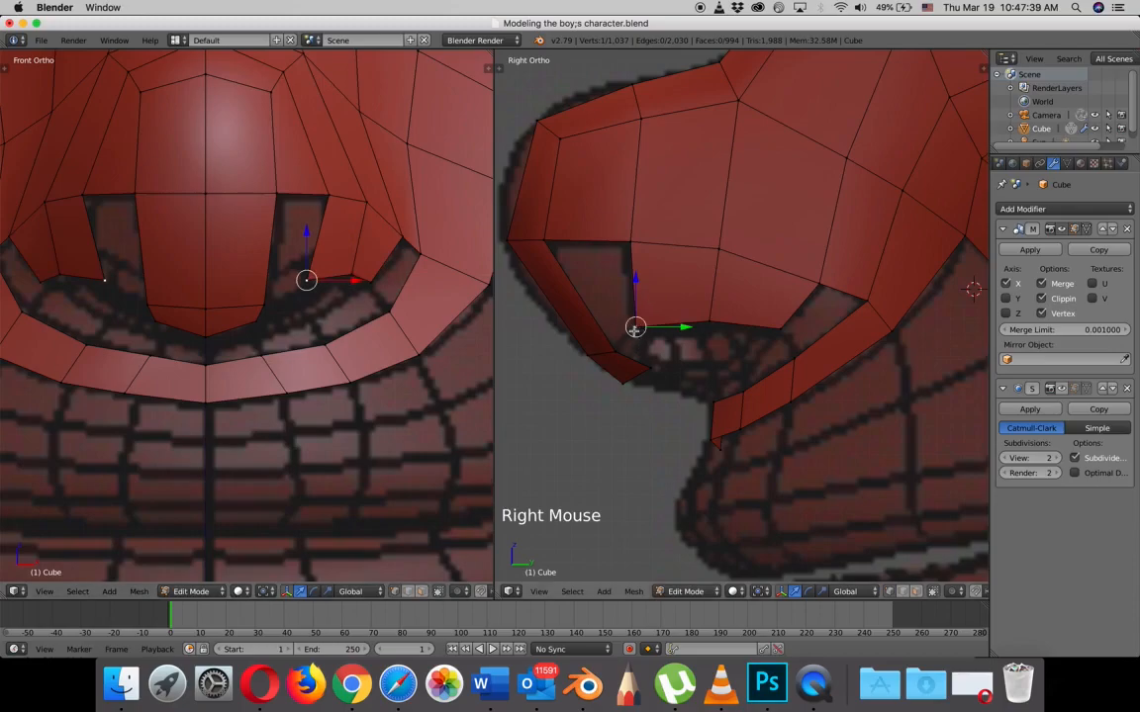
shift+right_click(613, 351)
shift+right_click(543, 240)
shift+right_click(627, 241)
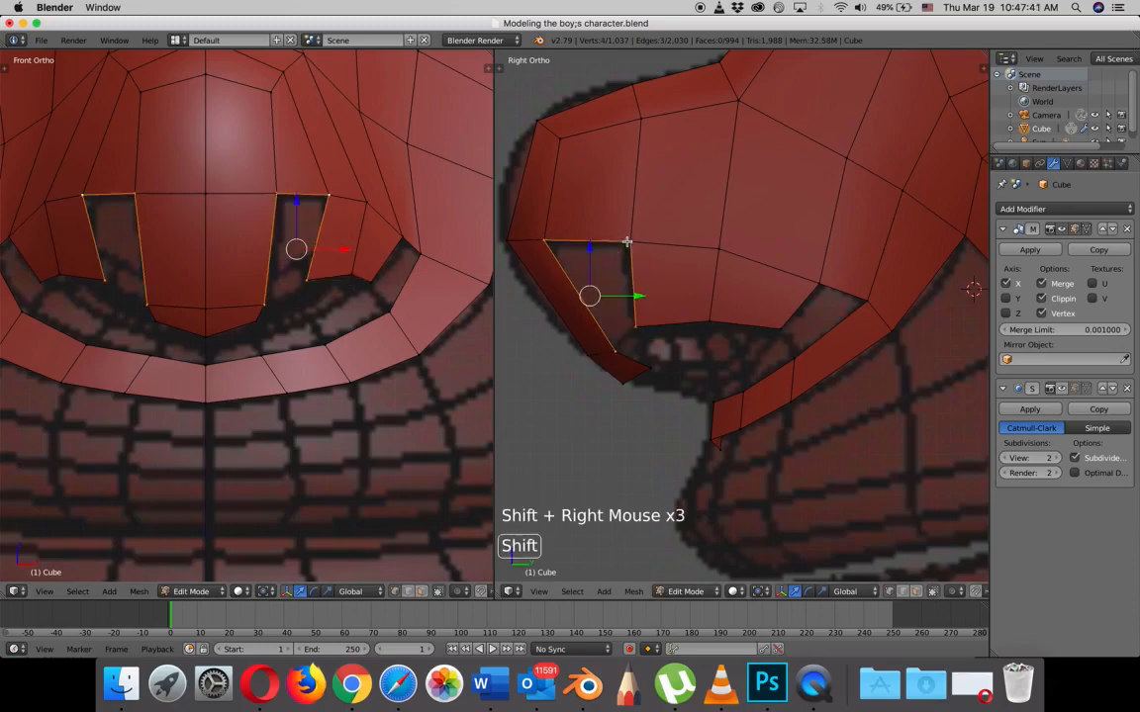
key(f)
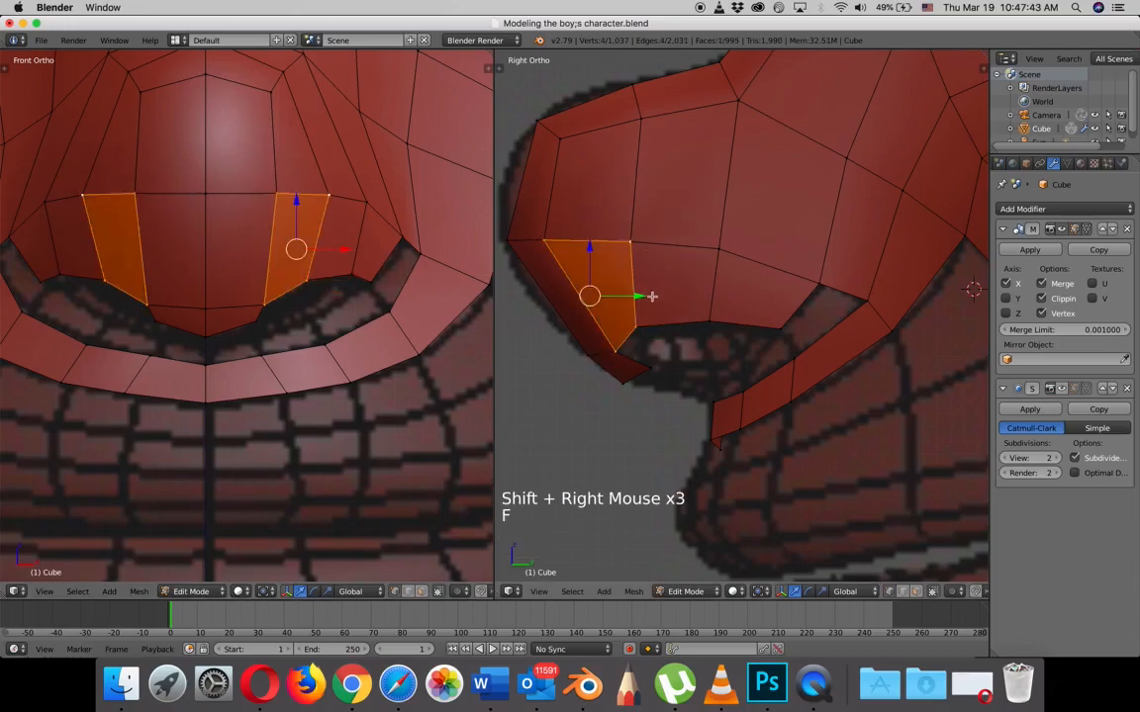
- Fill the gap between the rear of the nose wing and the strip around the nostril with a four-sided face
right_click(822, 285)
shift+right_click(782, 330)
shift+right_click(795, 356)
shift+right_click(868, 301)
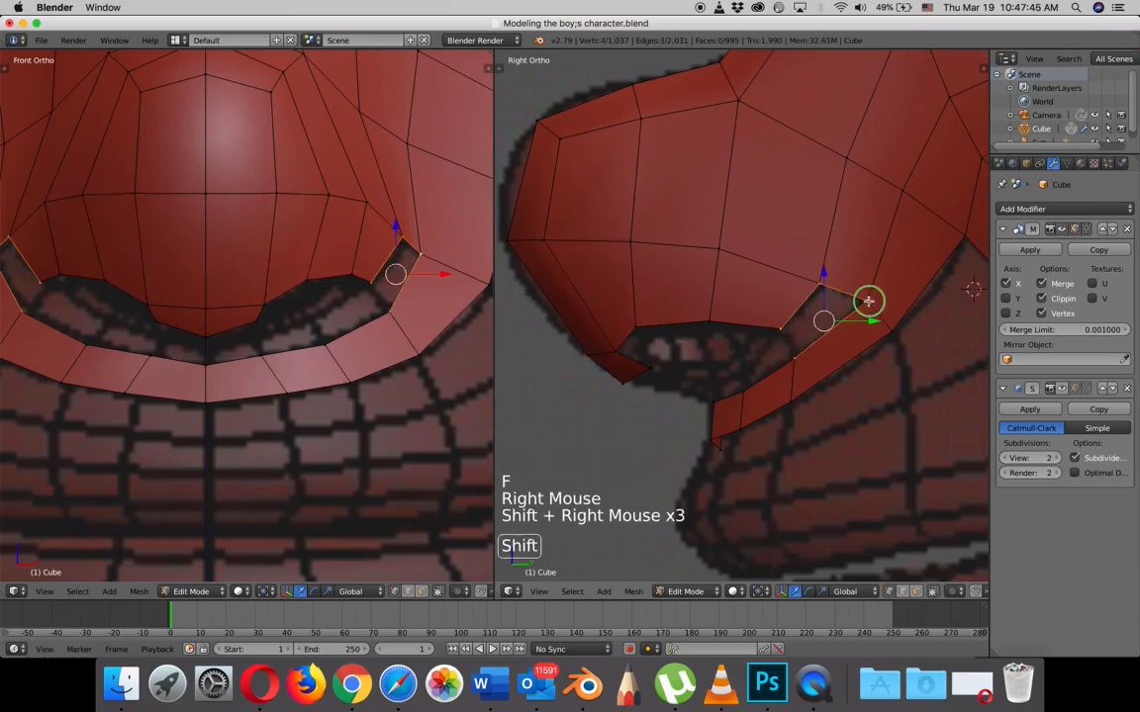
key(f)
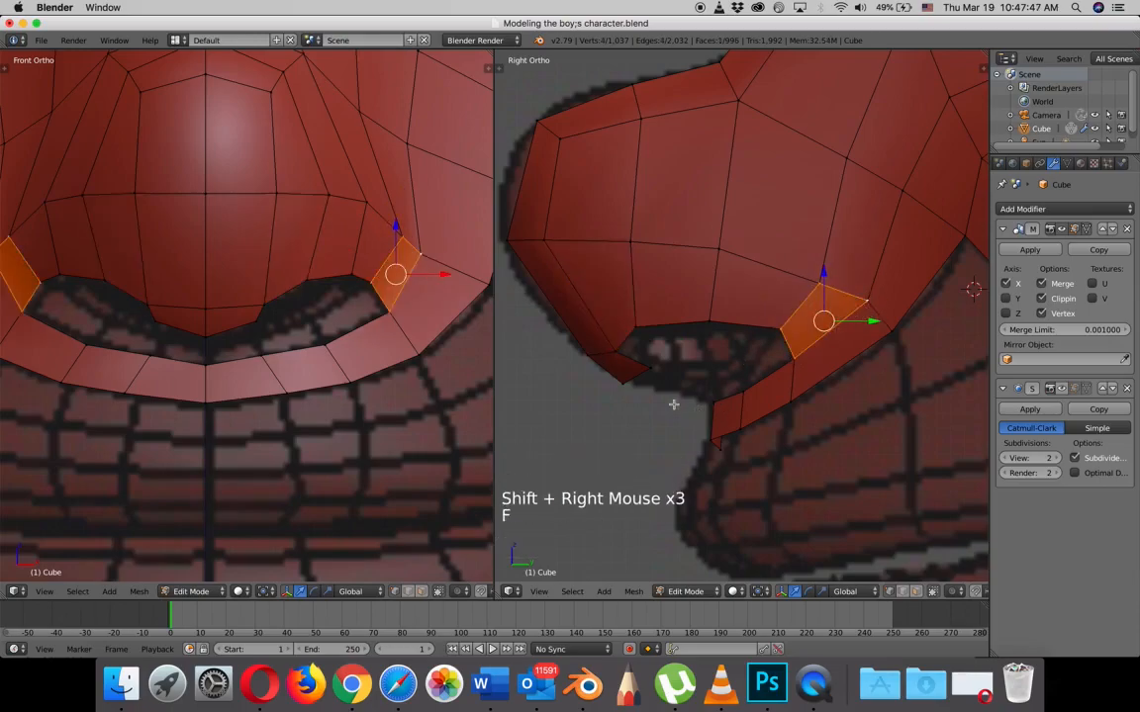
- Extrude the end edge under the nose tip backward in the side view, and rotate and scale the new edge down
right_click(649, 367)
shift+right_click(622, 388)
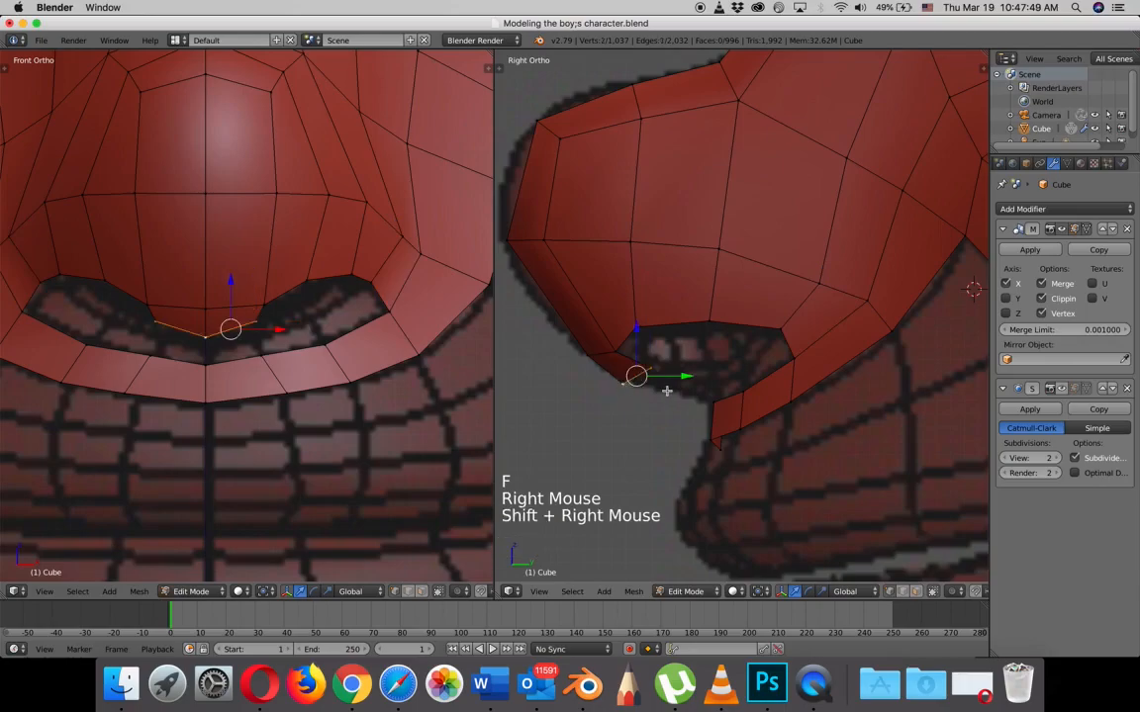
key(e)
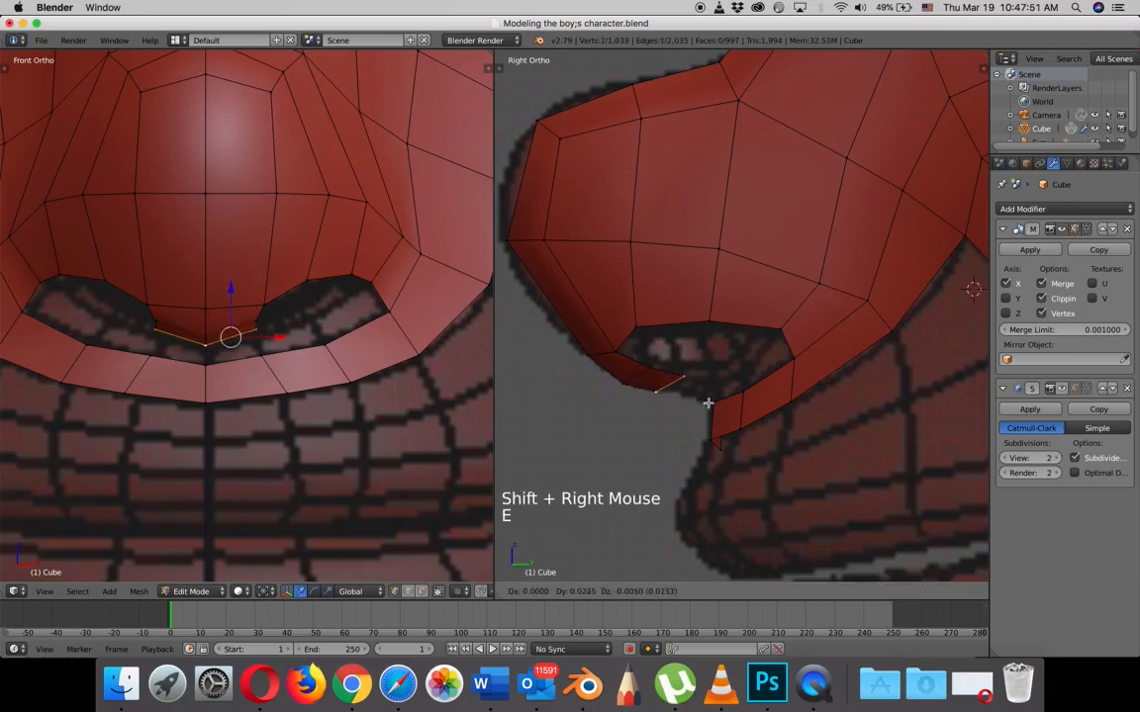
click(723, 406)
key(r)
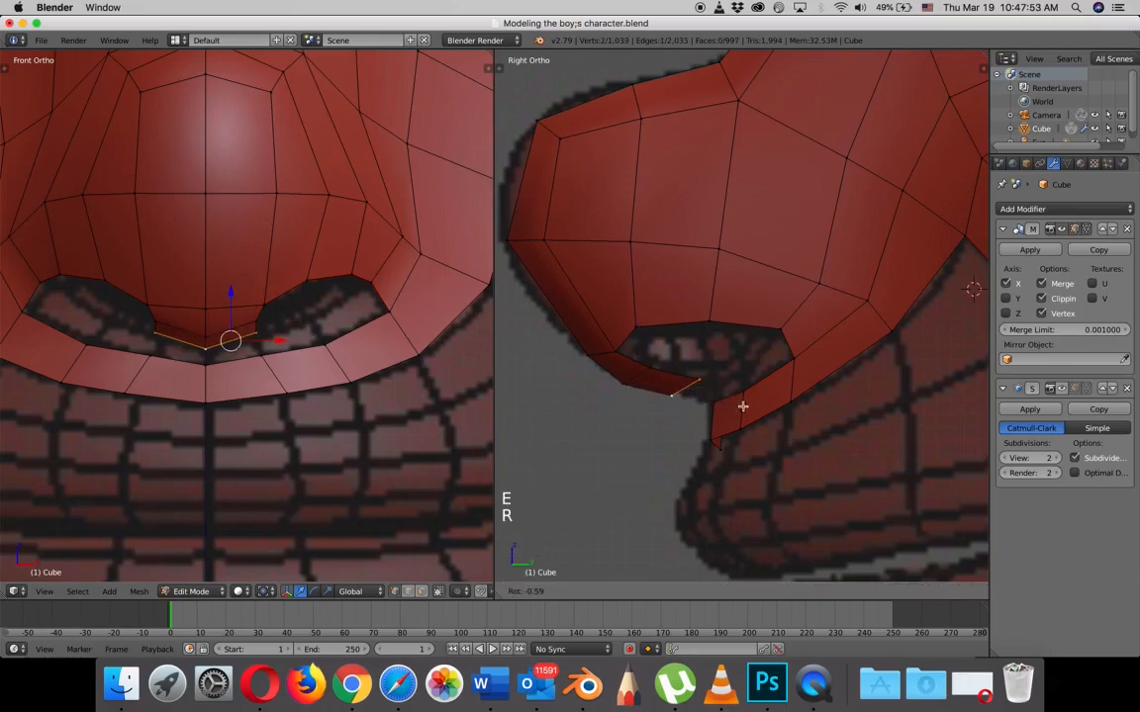
click(758, 389)
key(s)
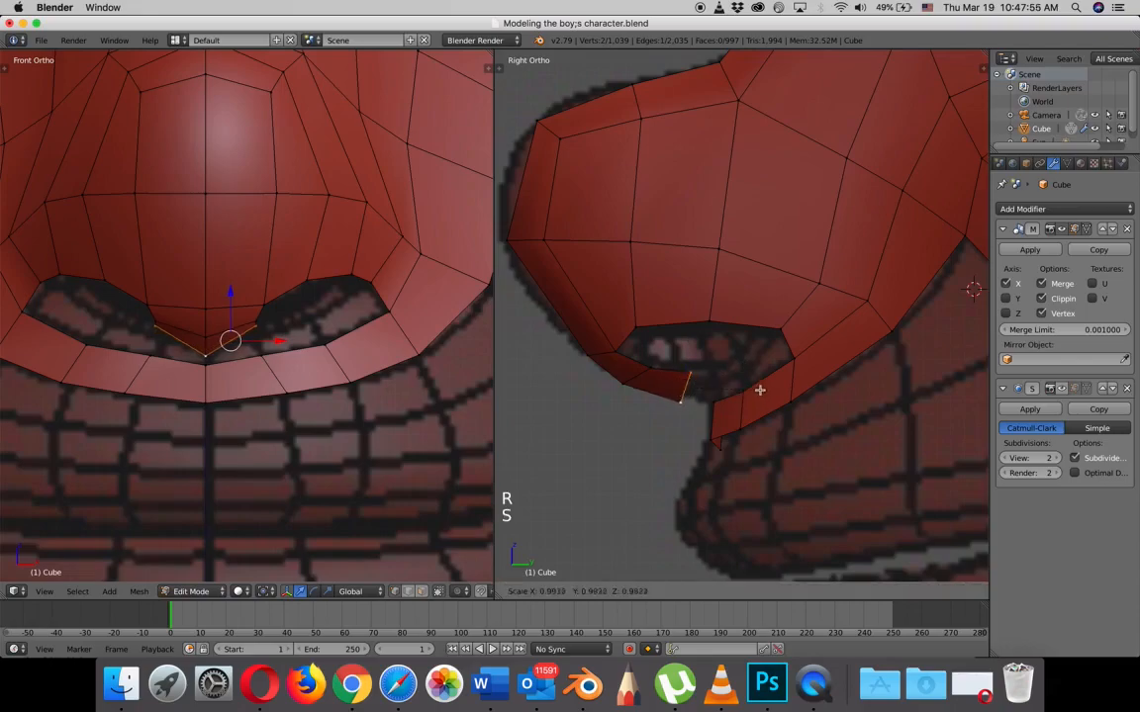
click(727, 376)
- Nudge the new edge under the nose tip upward, and move its outer and centre vertices forward in the side view
drag(684, 341, 686, 337)
right_click(252, 330)
drag(249, 280, 252, 281)
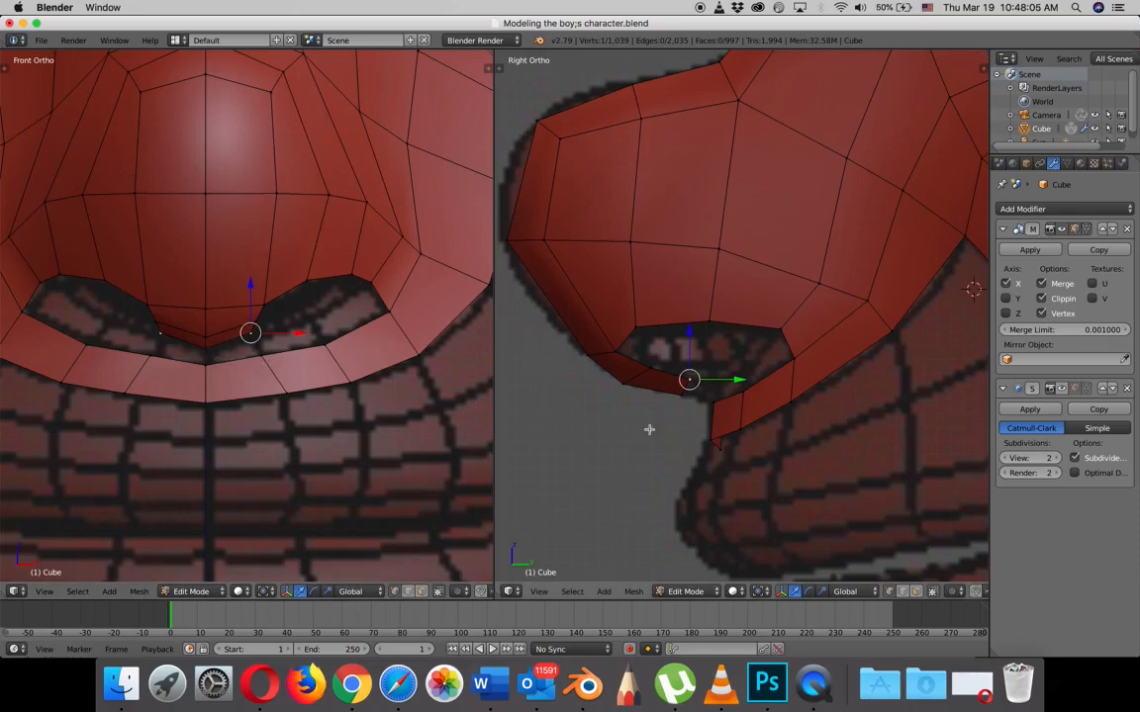
drag(737, 380, 671, 352)
right_click(680, 395)
right_click(709, 383)
right_click(670, 400)
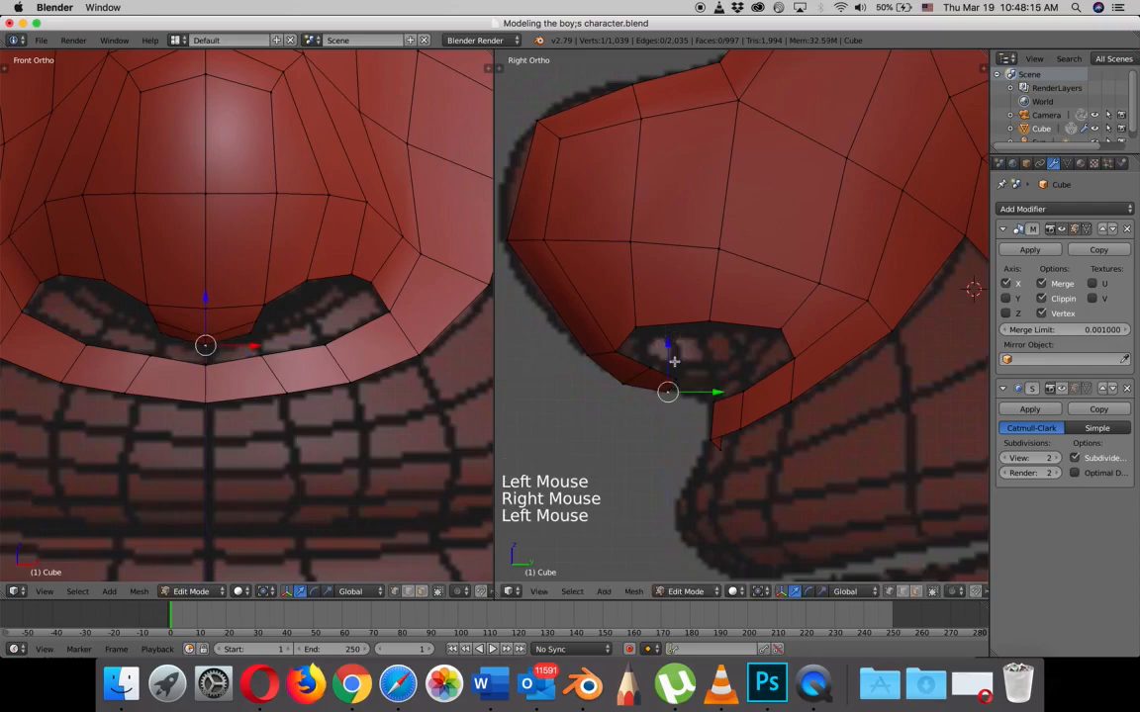
- Extrude the edge under the nose tip backward once more, and shift the new edge slightly forward and down
shift+right_click(672, 380)
key(e)
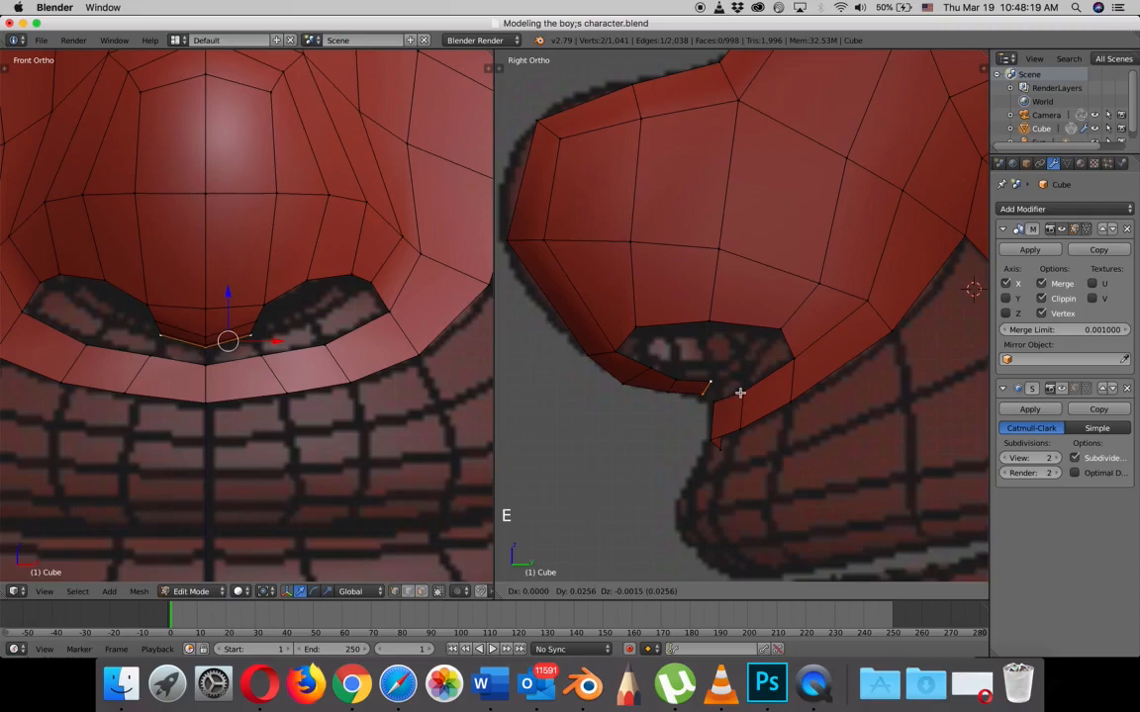
click(739, 392)
drag(754, 389, 749, 387)
drag(225, 289, 225, 293)
- Fill a face joining the extruded end edge beneath the nose to the centre edge of the lower strip
shift+right_click(248, 370)
shift+right_click(249, 374)
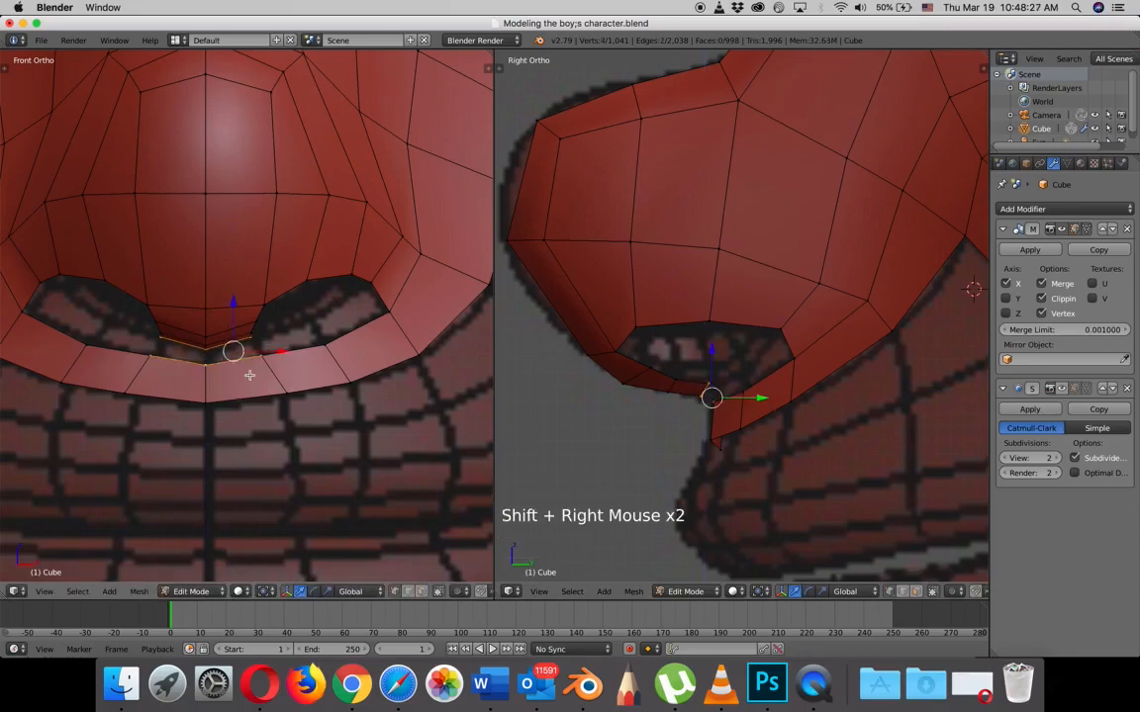
key(f)
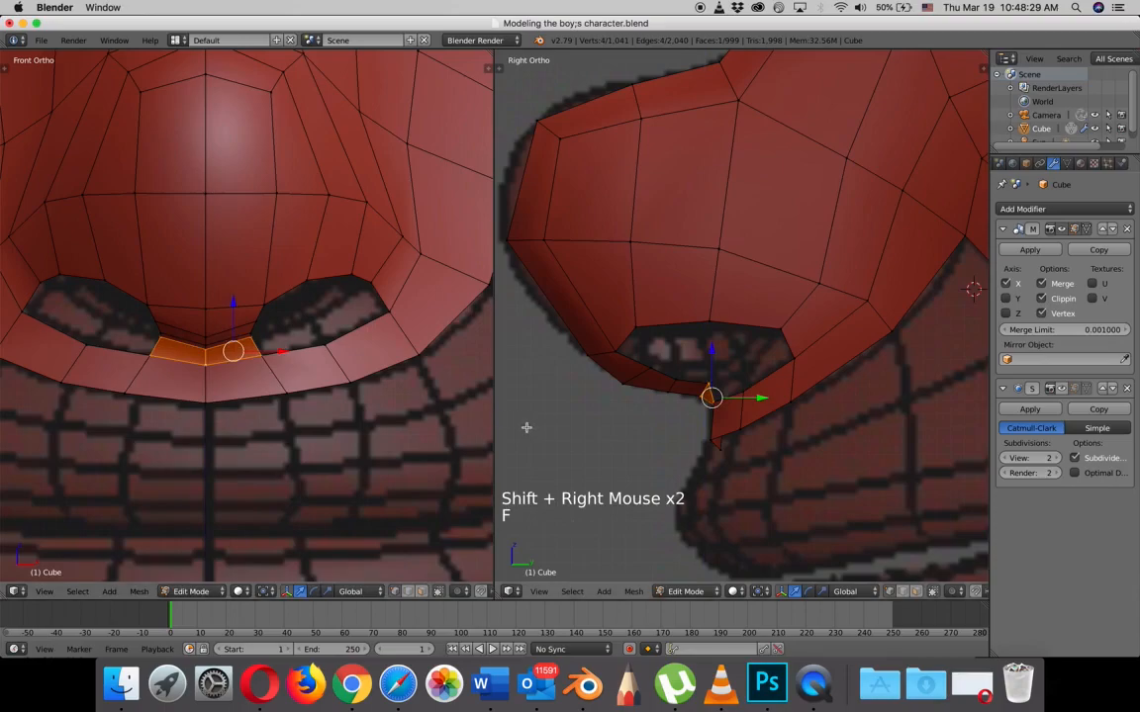
- Shift the lower strip's inner centre edge slightly, and move its two lower vertices near the centre forward in the side view
scroll(702, 441, up, 3)
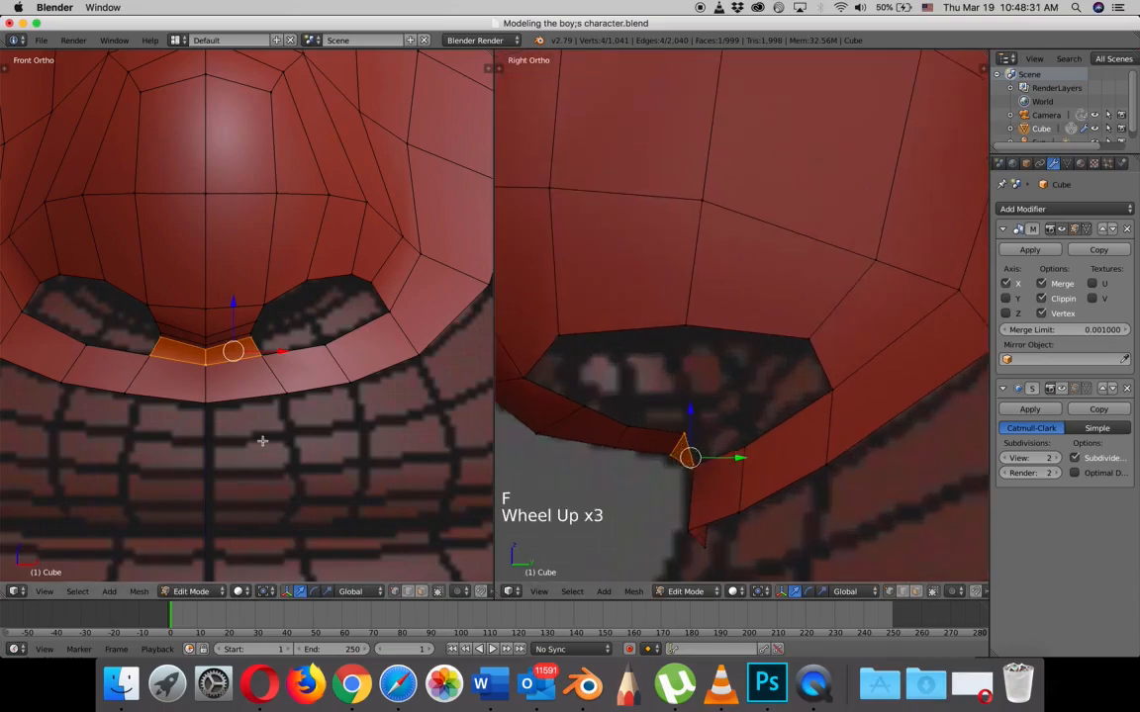
right_click(243, 358)
shift+right_click(206, 366)
drag(744, 471, 744, 477)
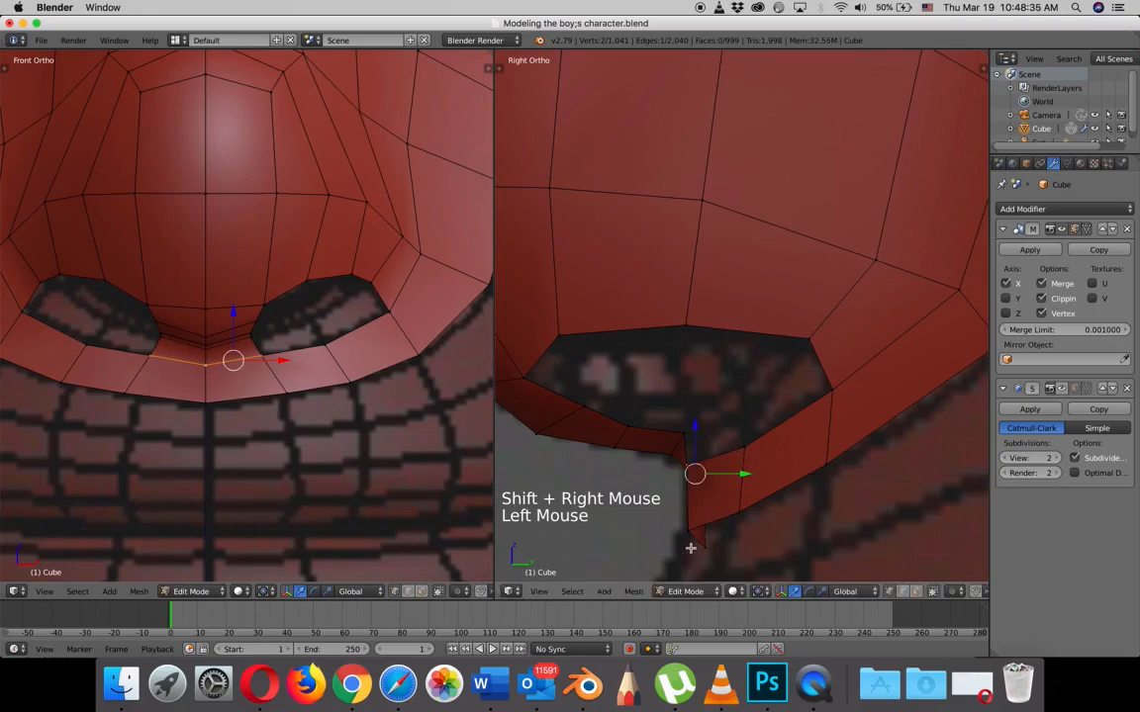
right_click(684, 531)
drag(728, 531, 734, 544)
right_click(693, 547)
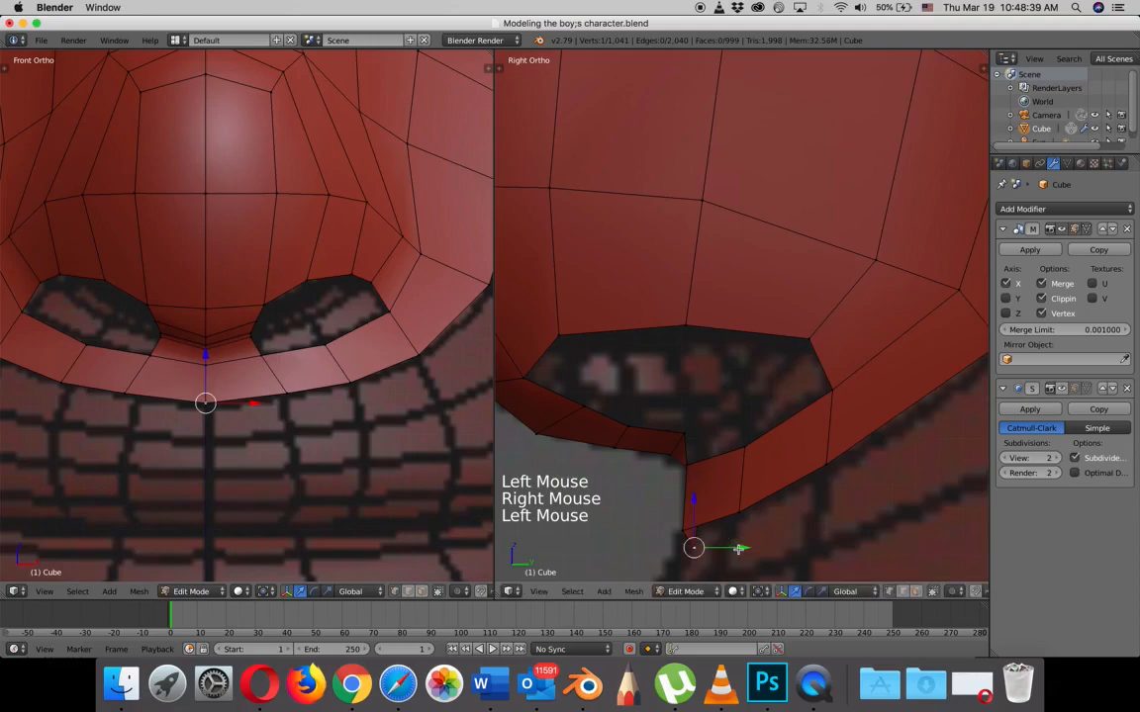
- Extrude a vertex from the lower nostril rim up into the opening, and shift it slightly backward in the side view
shift+right_click(368, 282)
right_click(326, 332)
right_click(345, 344)
key(e)
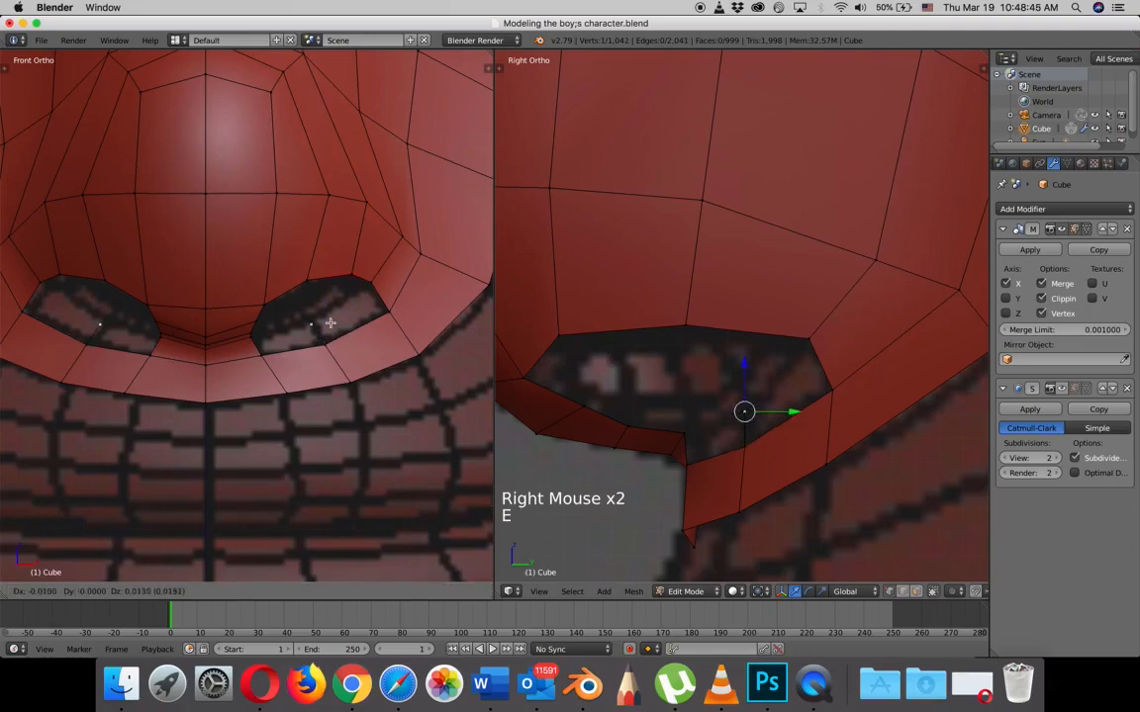
click(329, 319)
drag(788, 404, 796, 404)
- Fill the outer lower corner of the nostril opening with a face using the extruded vertex
shift+right_click(832, 395)
shift+right_click(821, 349)
shift+right_click(751, 444)
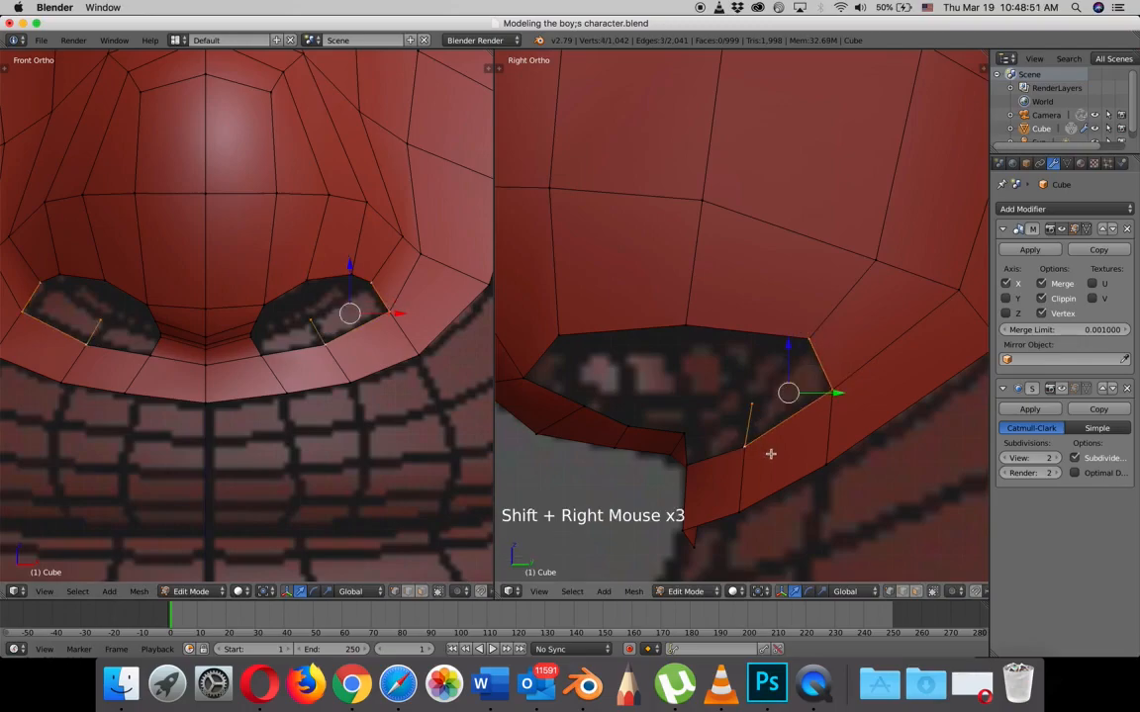
key(f)
- Fill the remaining lower nostril rim between the extruded vertex and the centre strip with a four-sided face
right_click(749, 406)
shift+right_click(745, 449)
shift+right_click(683, 435)
shift+right_click(741, 453)
key(f)
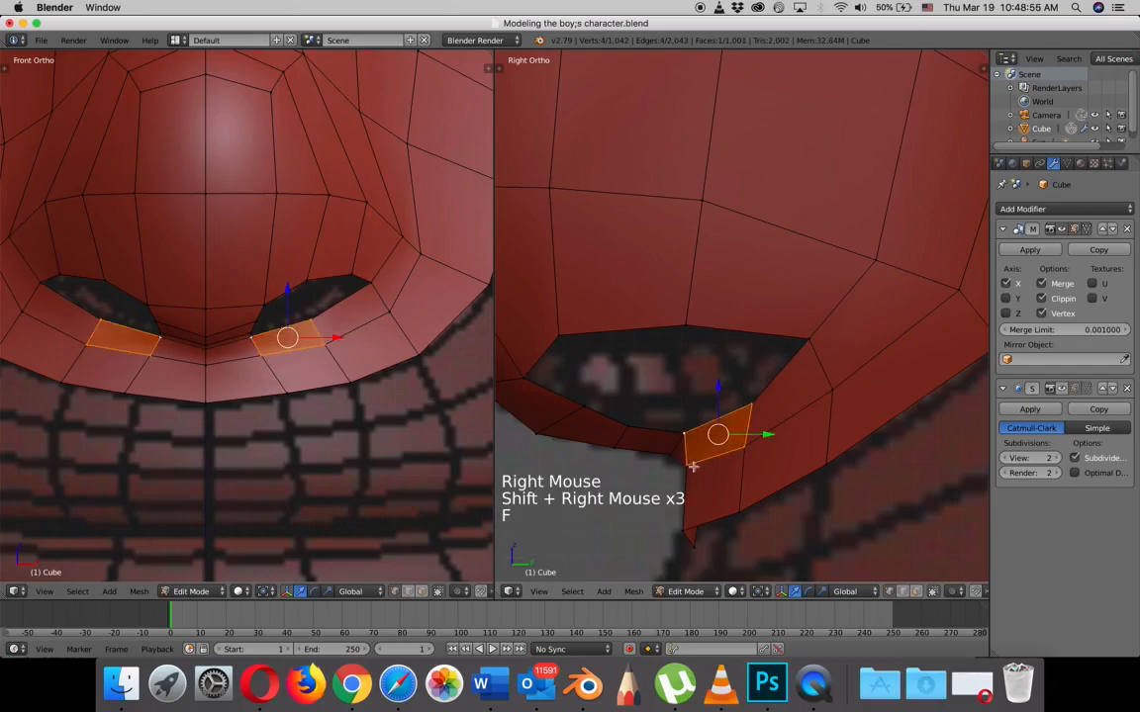
- Viewing the nose from below, move the vertices along the nostril's inner side inward to narrow the centre strip
scroll(334, 359, down, 2)
middle_drag(334, 358, 311, 330)
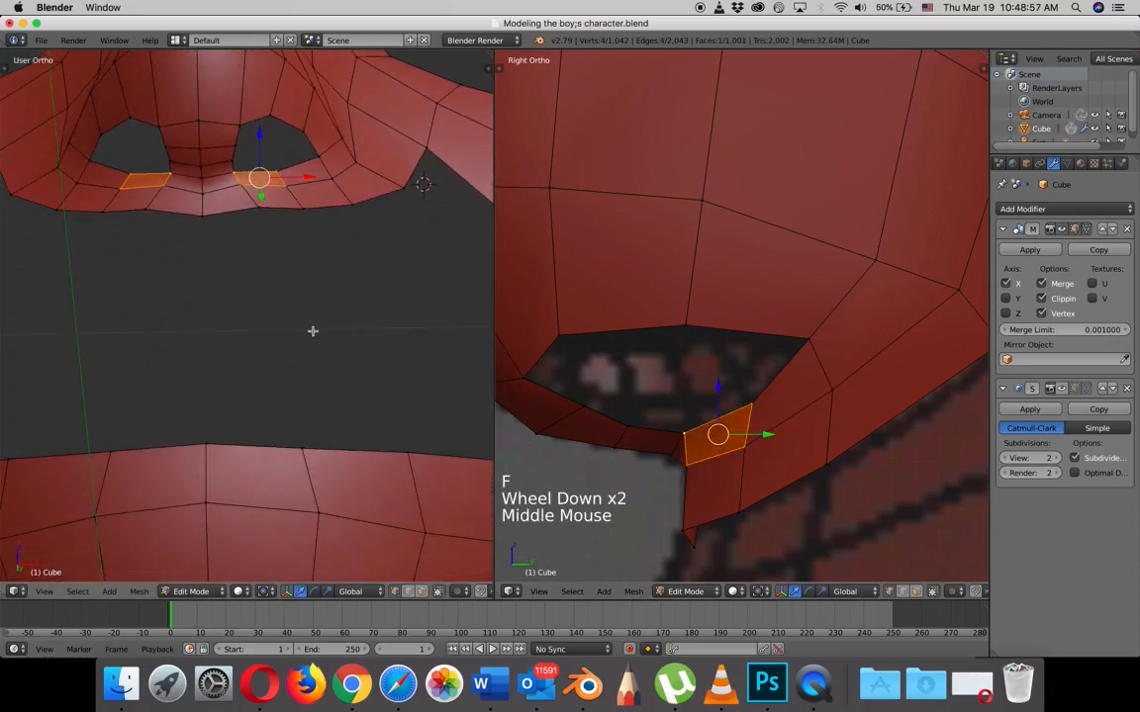
shift+middle_drag(300, 252, 305, 413)
middle_drag(293, 326, 334, 448)
scroll(332, 253, up, 3)
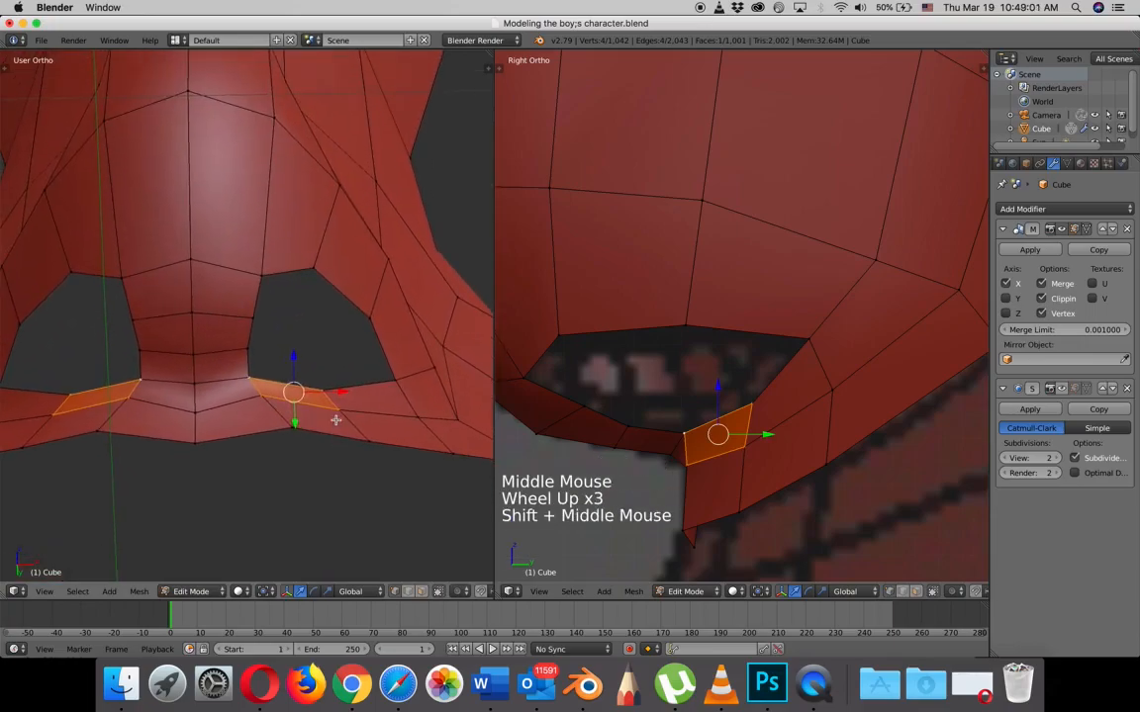
right_click(247, 348)
click(255, 317)
right_click(252, 317)
drag(303, 318, 293, 318)
right_click(250, 376)
click(242, 349)
right_click(242, 348)
click(289, 345)
- Move the nostril's outer side vertex and its upper rim vertex outward to widen the opening
right_click(369, 316)
drag(410, 316, 425, 316)
right_click(316, 267)
drag(357, 267, 376, 264)
- Adjust the height of the middle and outer corner vertices along the nostril's lower rim
right_click(327, 389)
drag(322, 360, 322, 356)
right_click(394, 386)
drag(395, 348, 396, 351)
- Move the two vertices beside the nostril's outer corner outward toward the cheek to space out the surrounding faces
right_click(434, 367)
drag(460, 371, 444, 347)
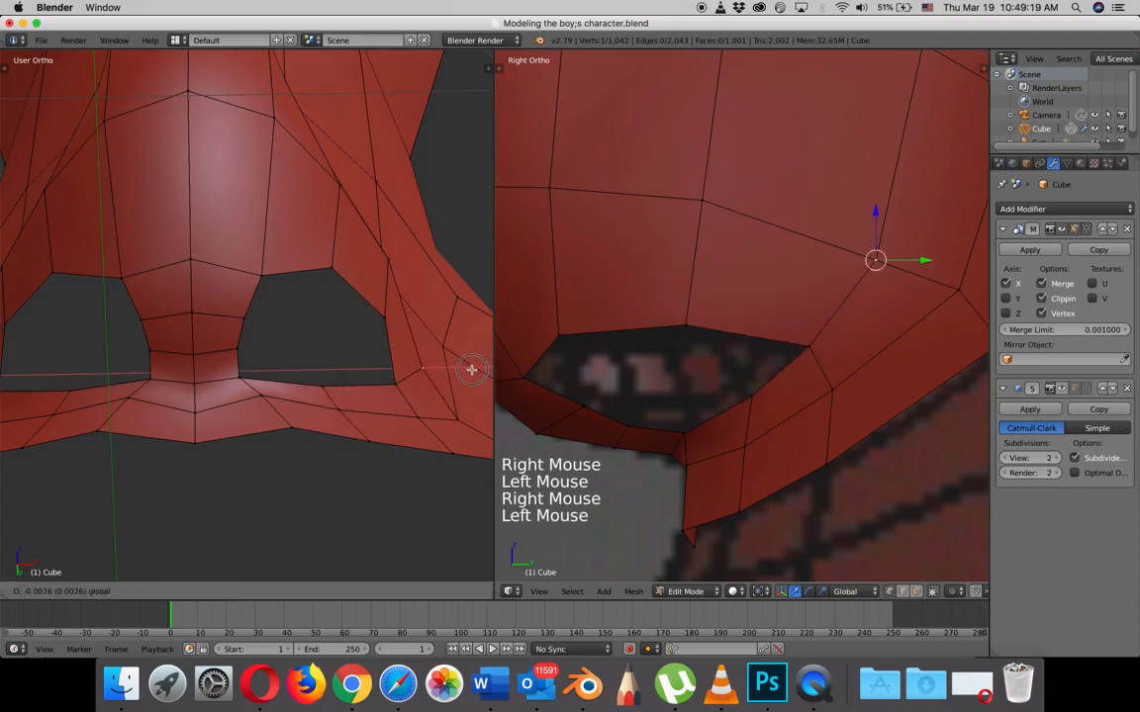
right_click(422, 368)
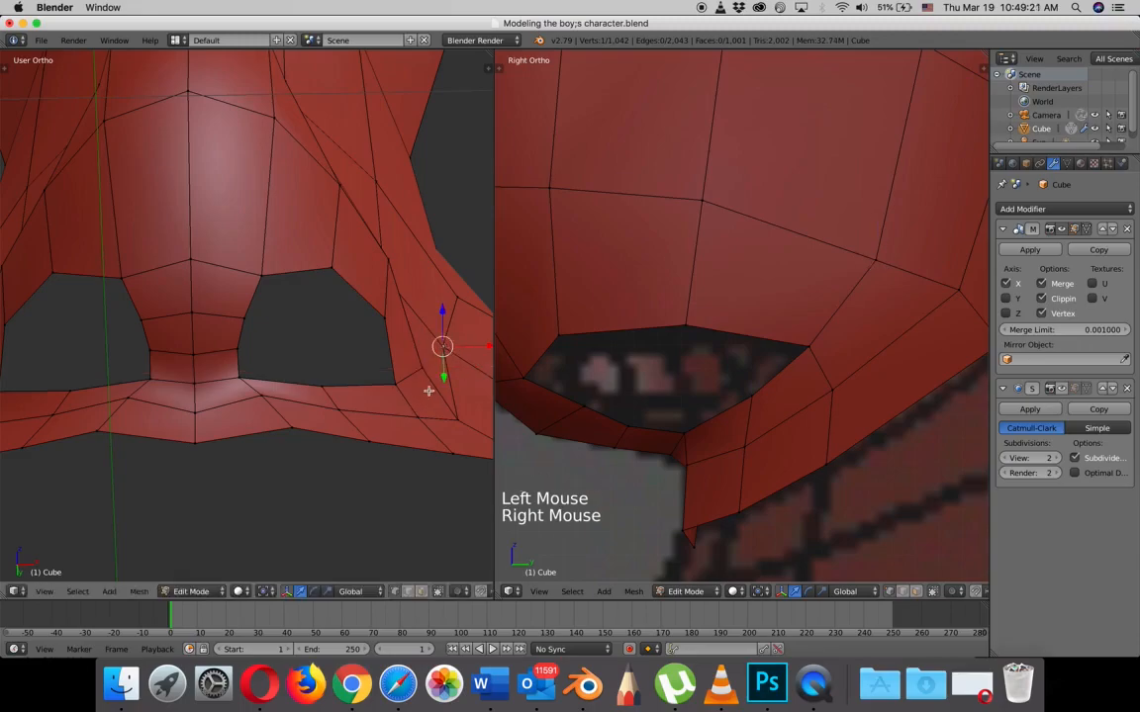
right_click(422, 369)
drag(422, 394, 461, 376)
scroll(300, 272, down, 4)
middle_drag(300, 272, 323, 286)
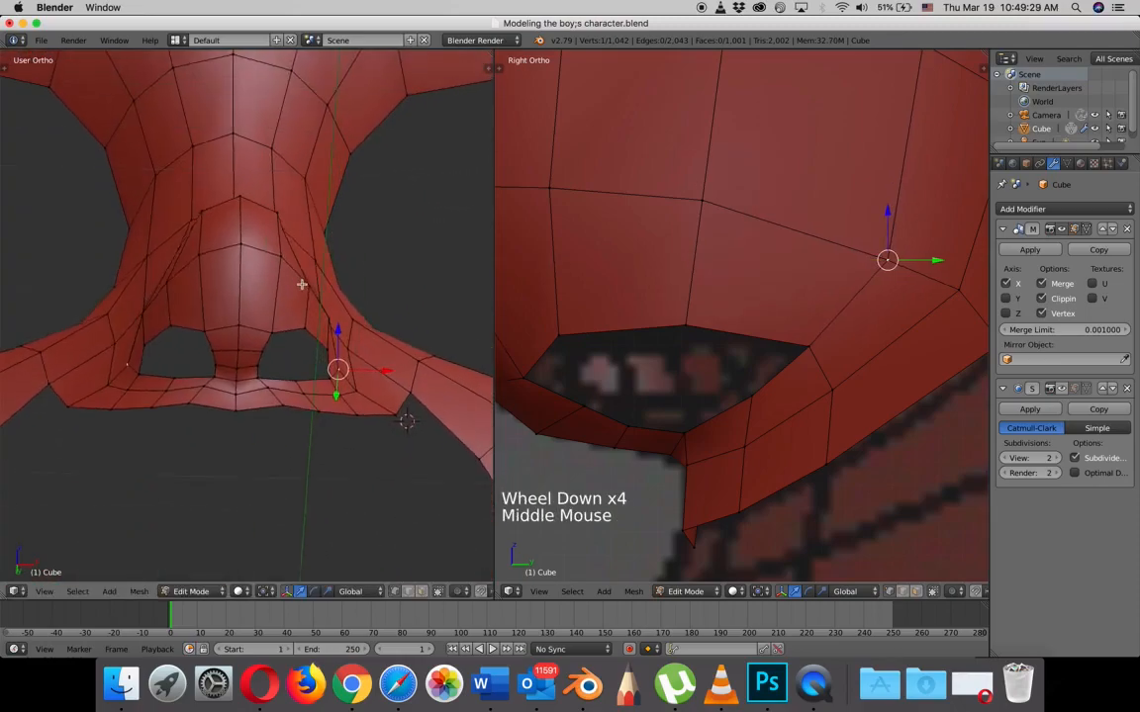
- Select the edge loop around the nostril opening, extrude it and scale it inward to about 0.73
scroll(300, 284, up, 4)
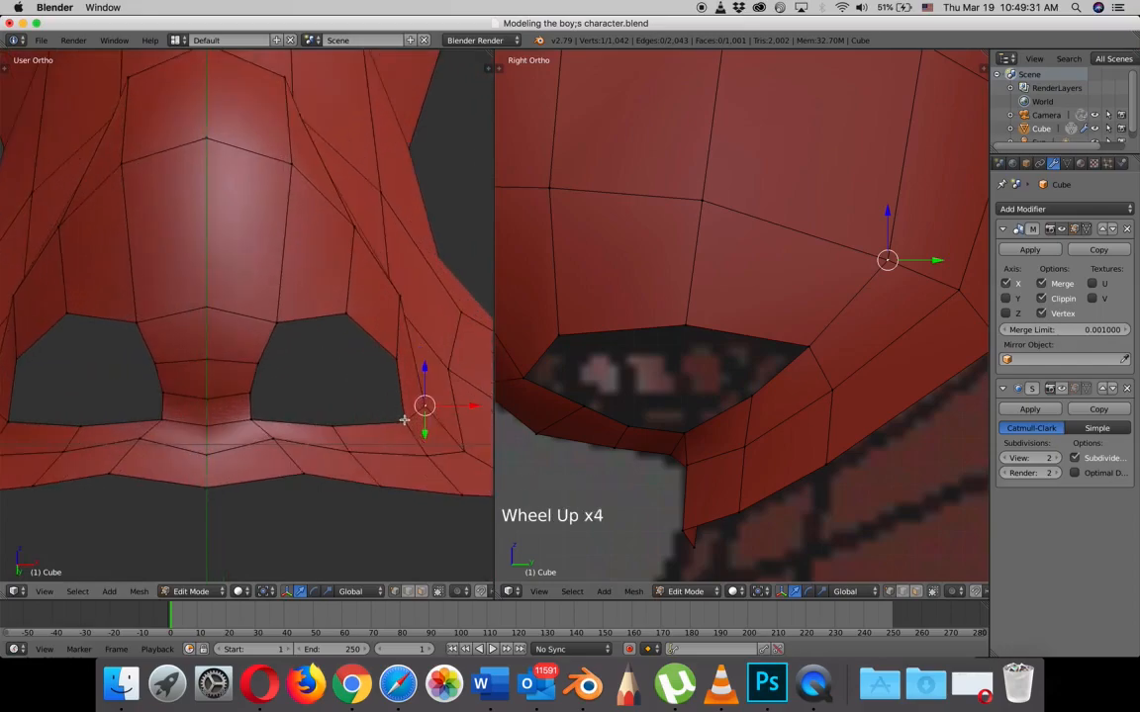
right_click(405, 421)
alt+right_click(407, 418)
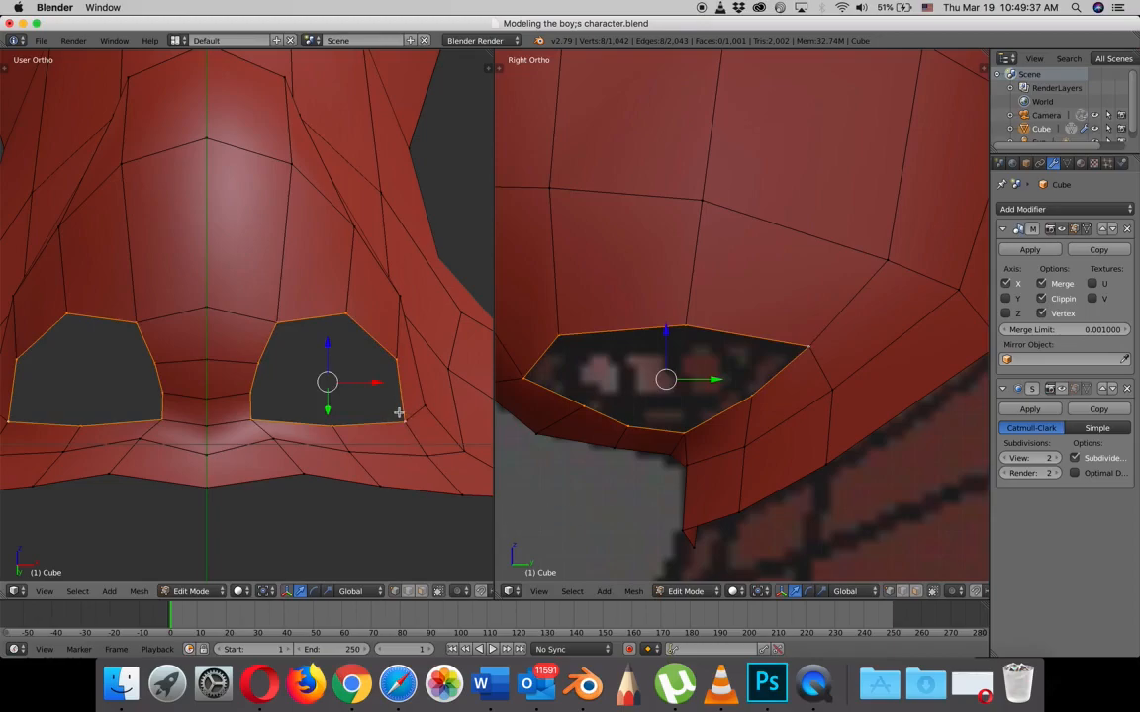
key(e)
key(s)
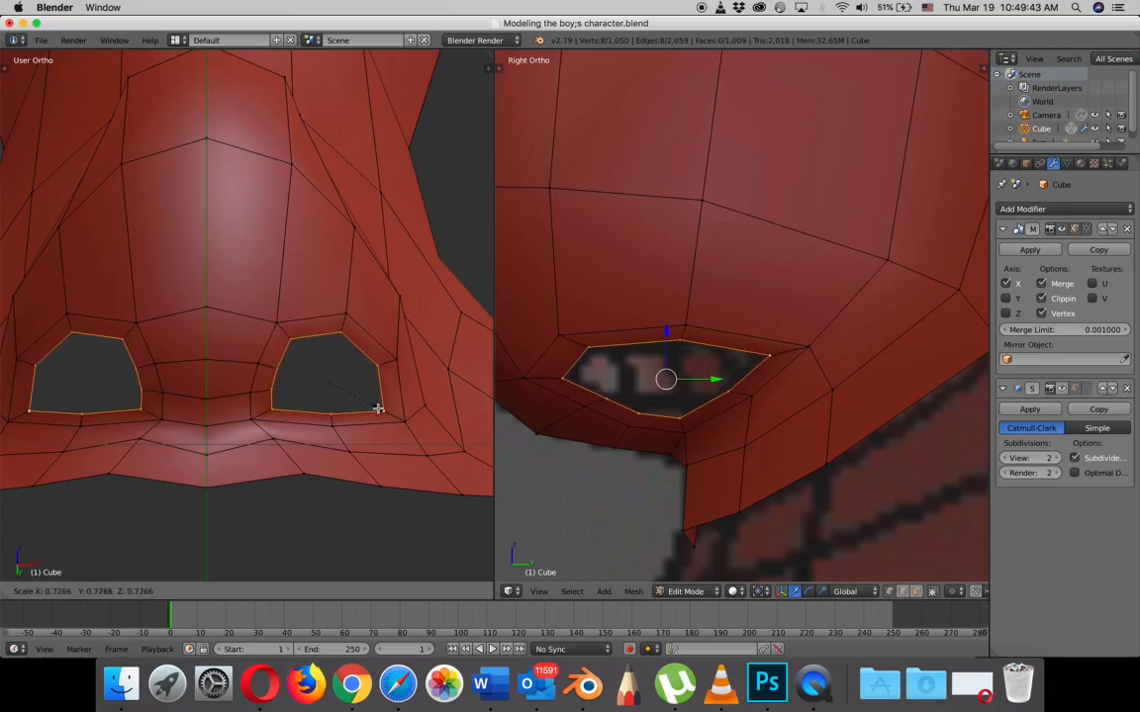
click(379, 407)
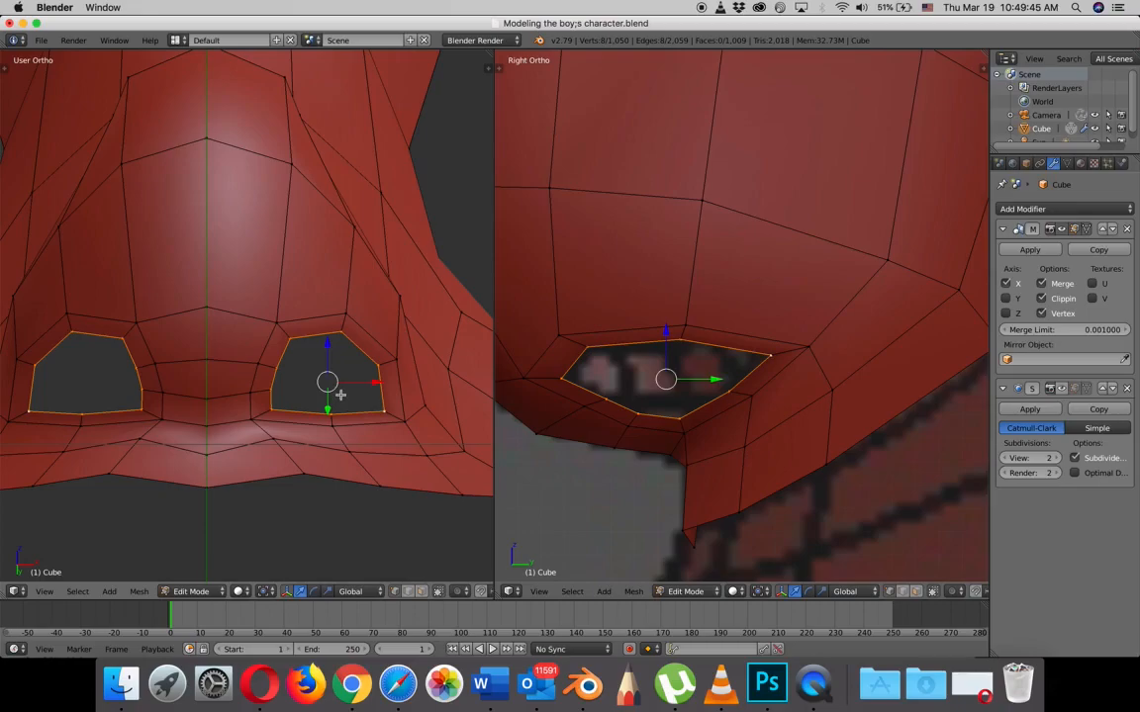
- In front view, extrude the nostril's inner edge loop up into the nose and move it further up toward the centre
key(KP_1)
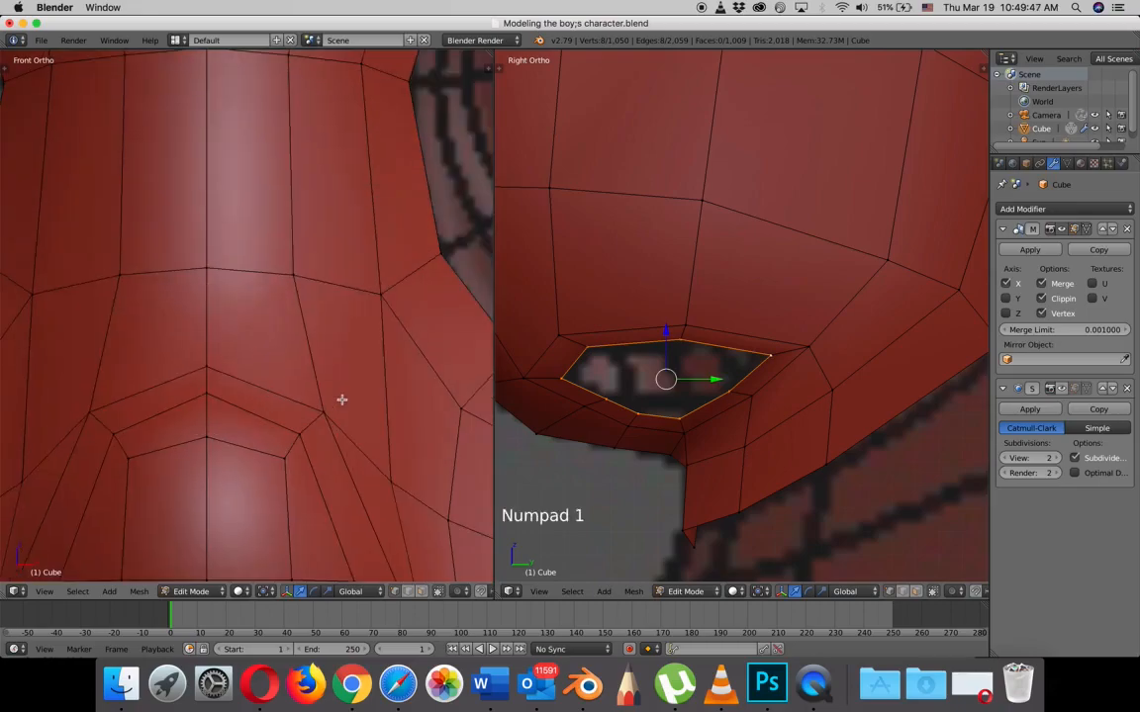
shift+middle_drag(332, 429, 329, 107)
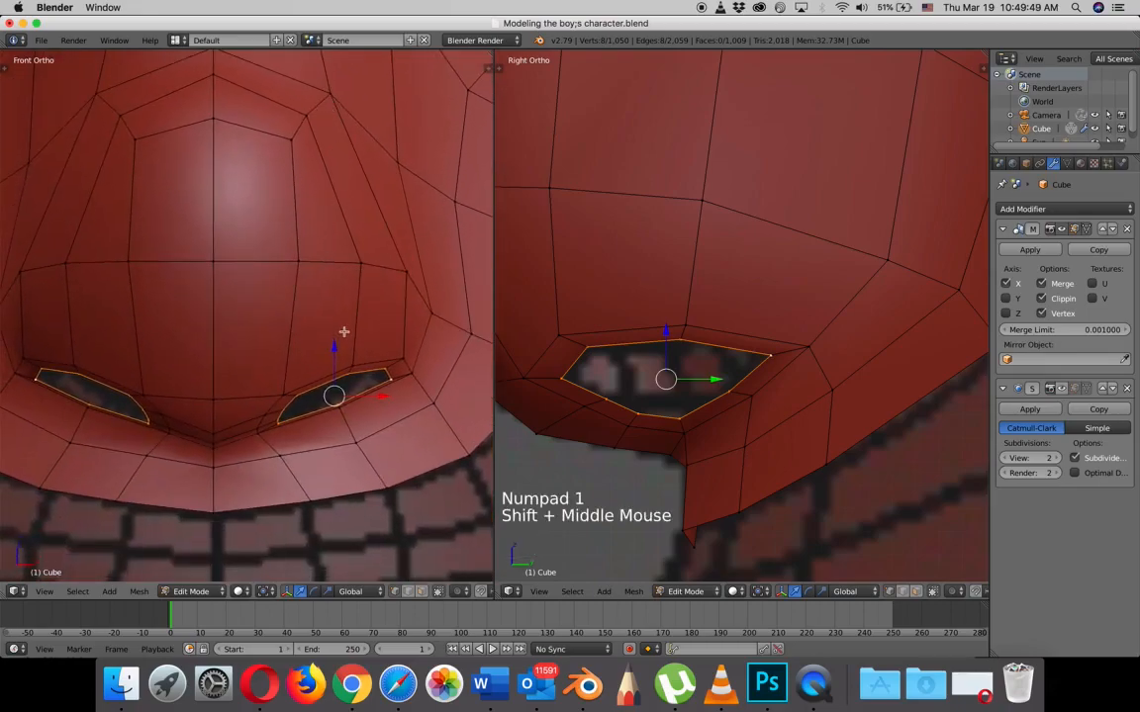
key(e)
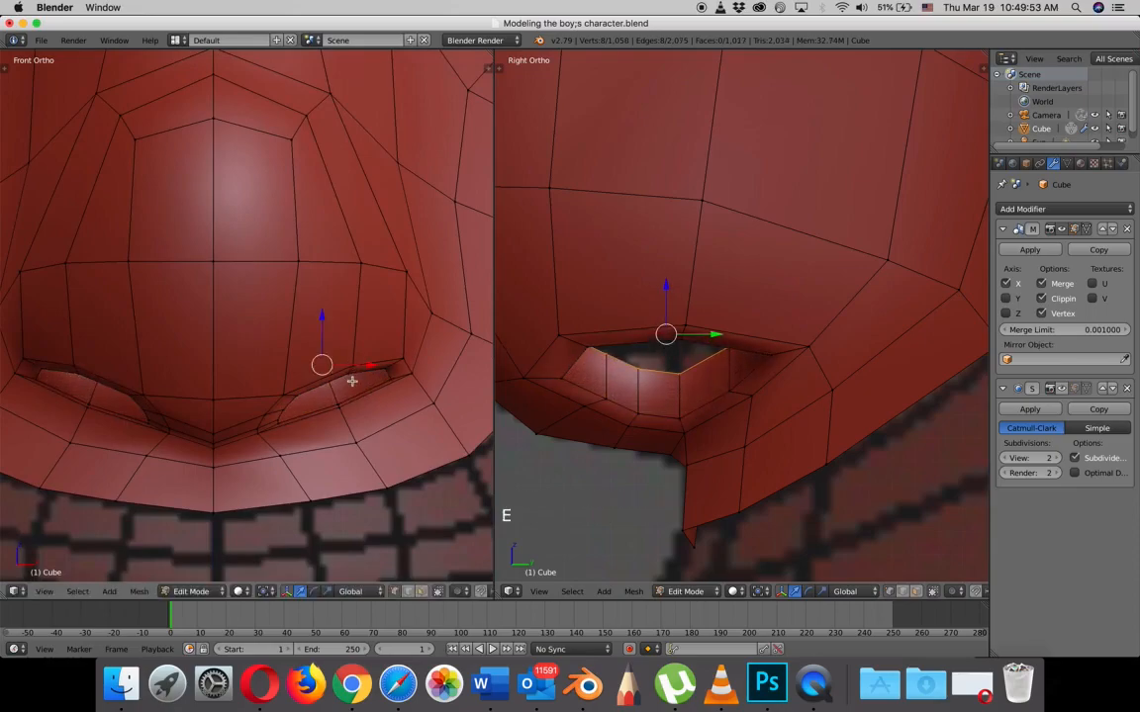
key(z)
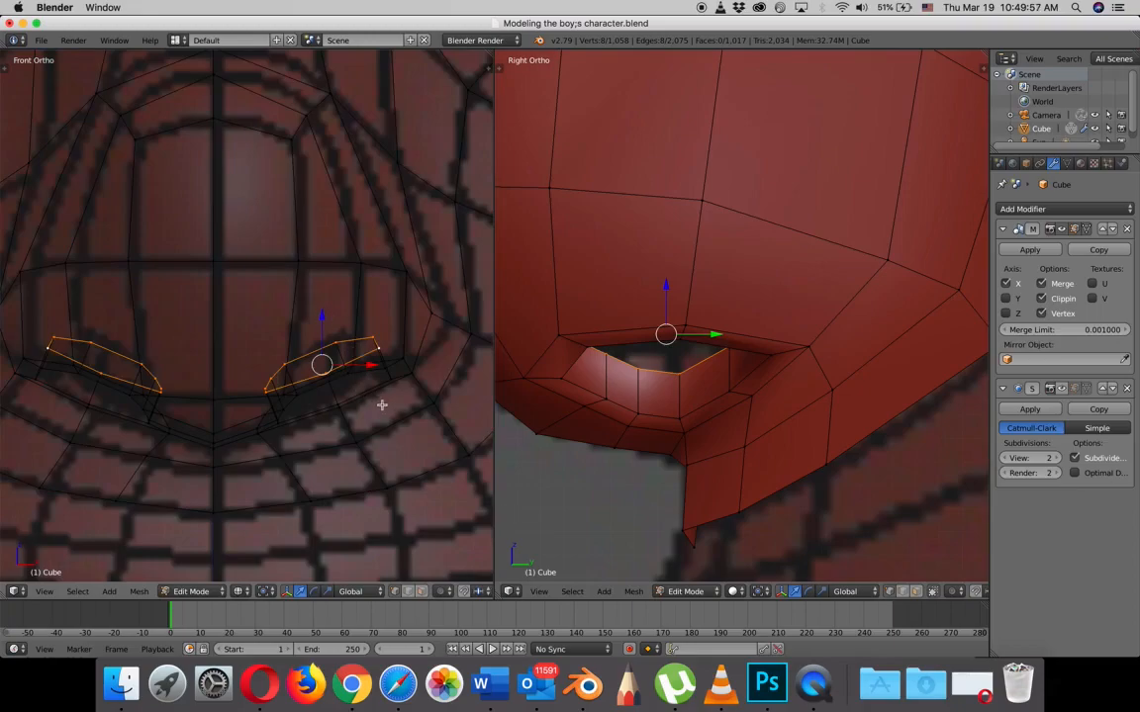
key(g)
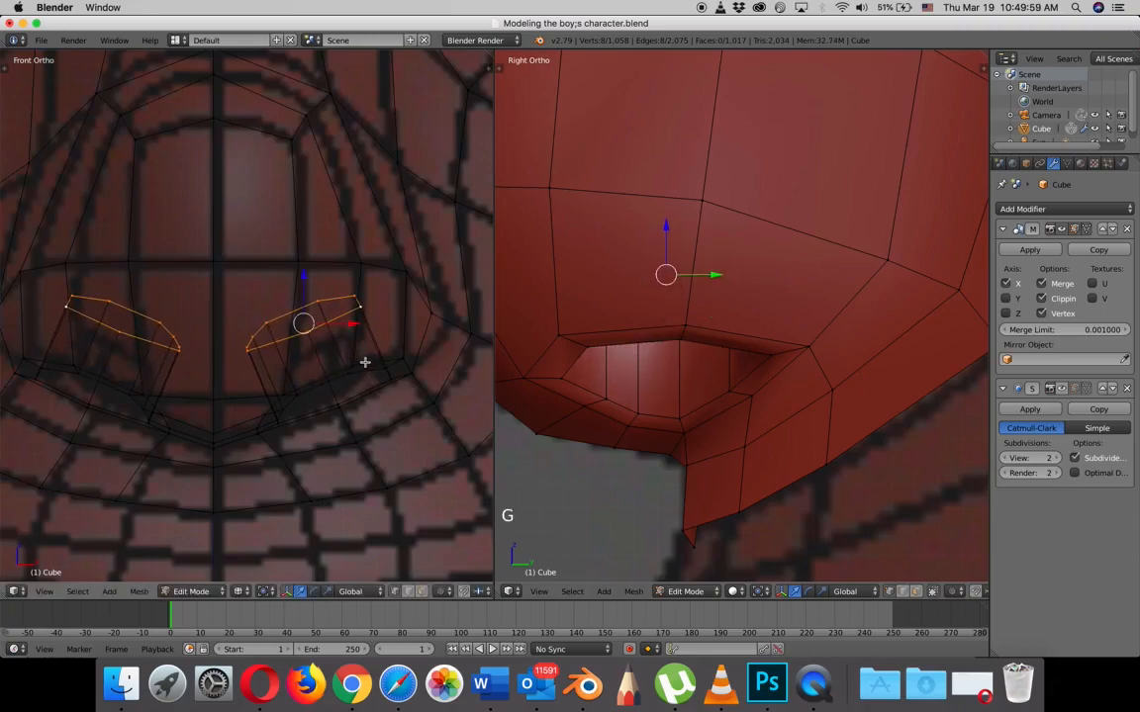
- Scale the nostril's inner loop down to about 0.65, rotate it to a steeper slant and shift it inward
key(s)
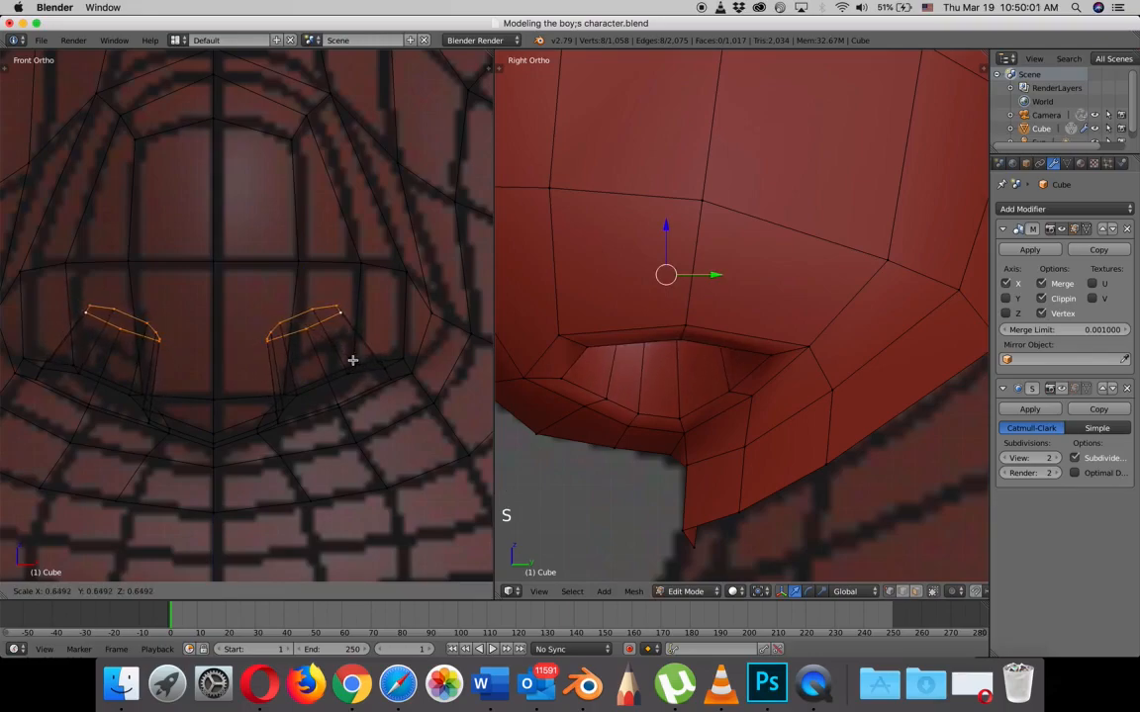
click(353, 360)
key(r)
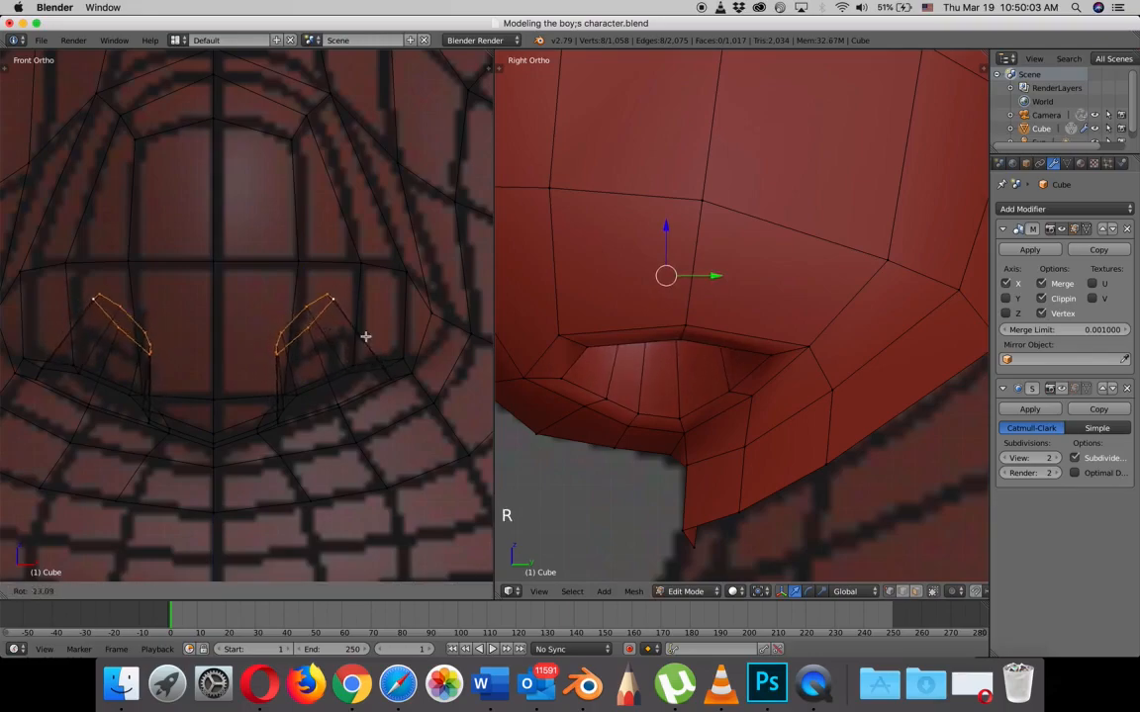
click(364, 319)
drag(364, 319, 342, 321)
- Extrude the inner nostril loop sideways to the mirror centre line inside the nose and return to solid shading
key(e)
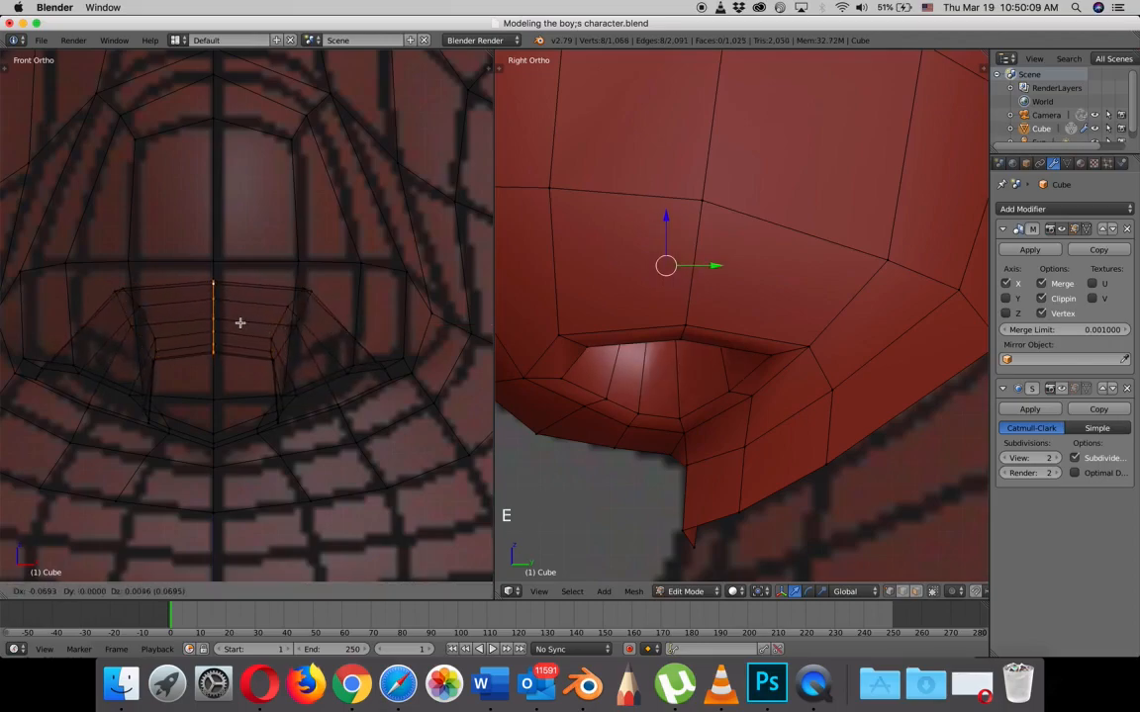
click(240, 324)
scroll(730, 431, down, 5)
middle_drag(730, 431, 628, 373)
shift+middle_drag(802, 398, 687, 402)
scroll(667, 382, up, 3)
scroll(274, 361, down, 3)
key(z)
- Turn on the Subdivision Surface modifier's viewport display and inspect the smoothed nose and nostrils
scroll(274, 361, down, 3)
mouse_move(274, 361)
middle_down()
mouse_move(318, 369)
mouse_move(311, 317)
middle_up()
scroll(270, 282, up, 4)
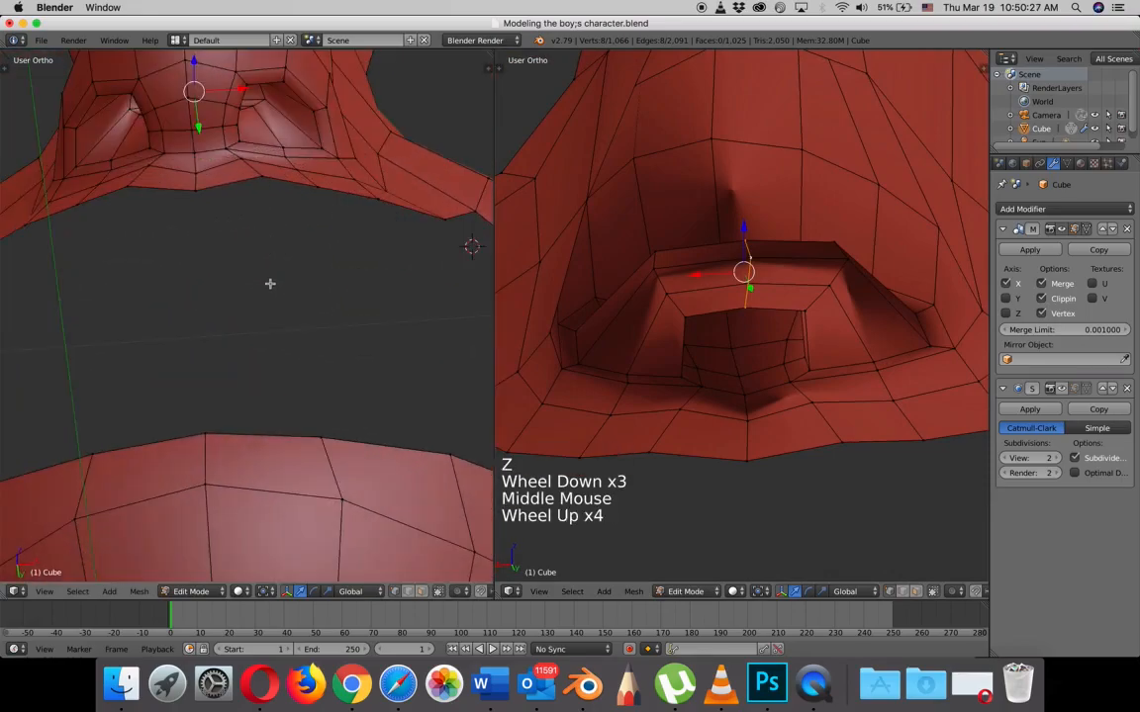
shift+middle_drag(270, 282, 316, 387)
shift+scroll(442, 418, up, 1)
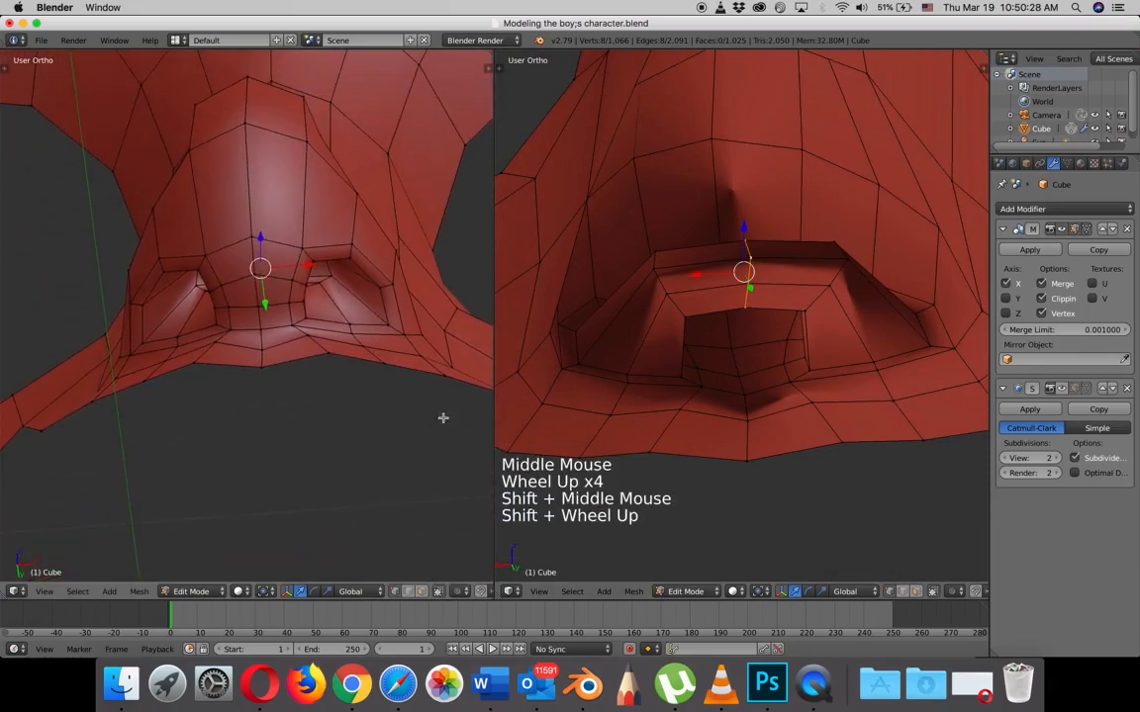
click(1062, 389)
scroll(365, 377, down, 3)
middle_drag(365, 377, 335, 409)
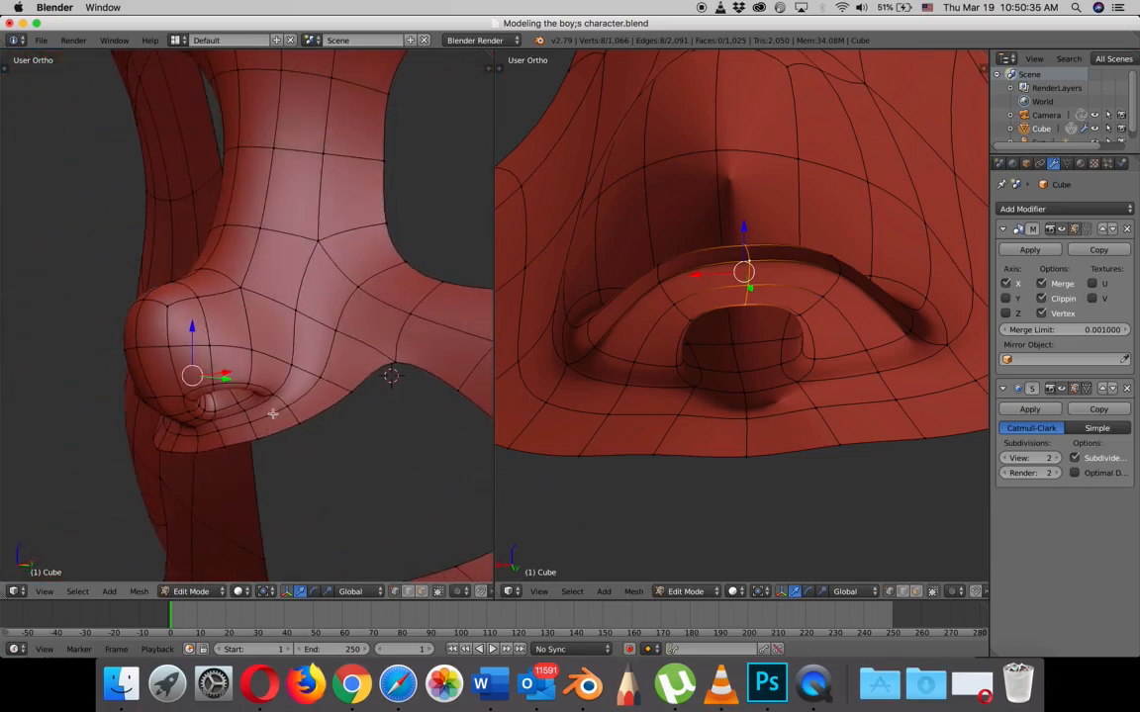
scroll(283, 391, down, 2)
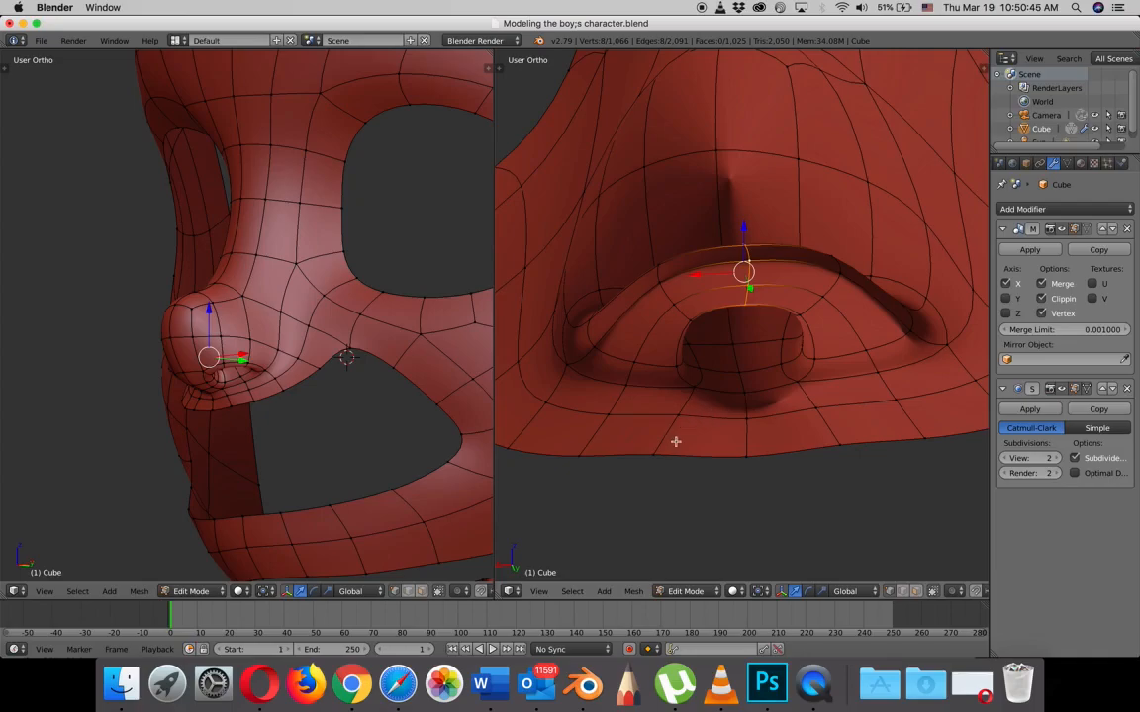
- Compare the smoothed nose and face with the reference in the front and right side views
key(KP_1)
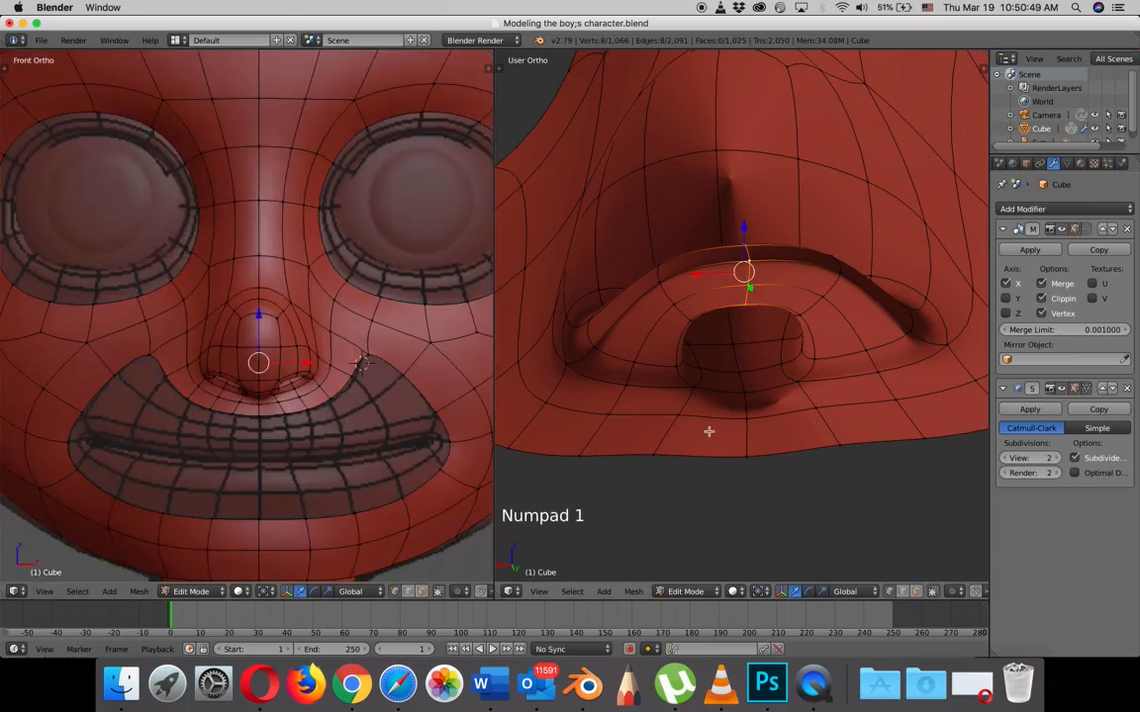
key(KP_3)
scroll(701, 374, down, 5)
shift+middle_drag(736, 360, 732, 387)
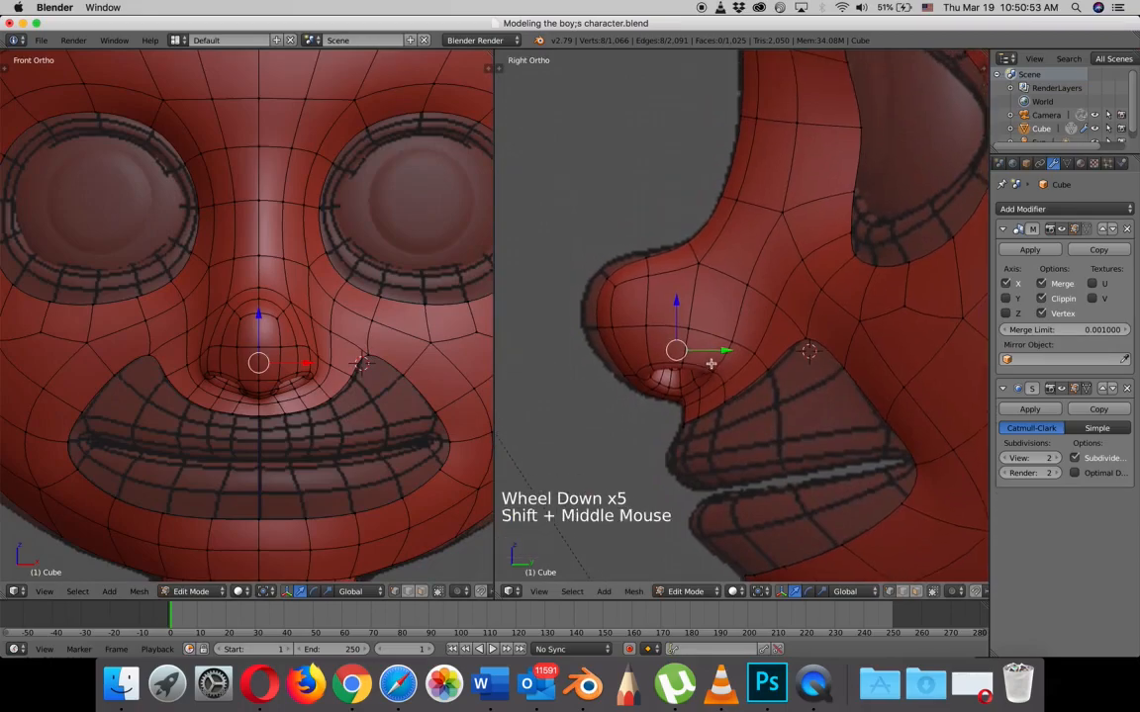
scroll(711, 363, down, 5)
scroll(711, 363, up, 2)
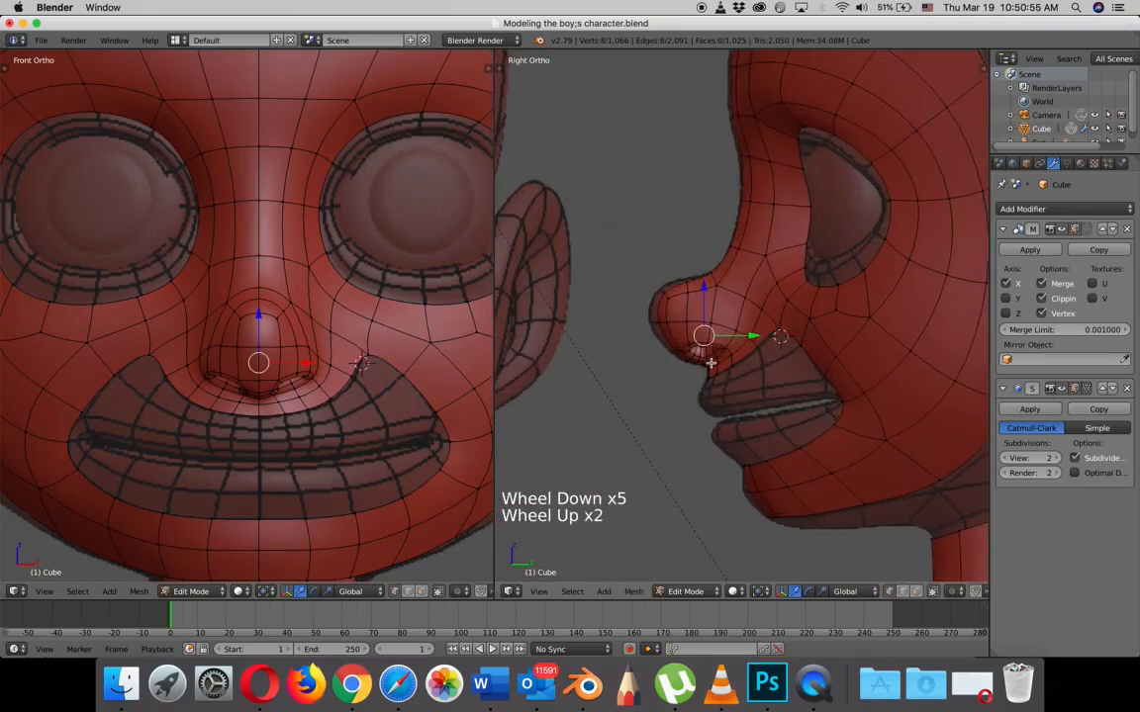
scroll(710, 363, down, 2)
scroll(711, 363, down, 2)
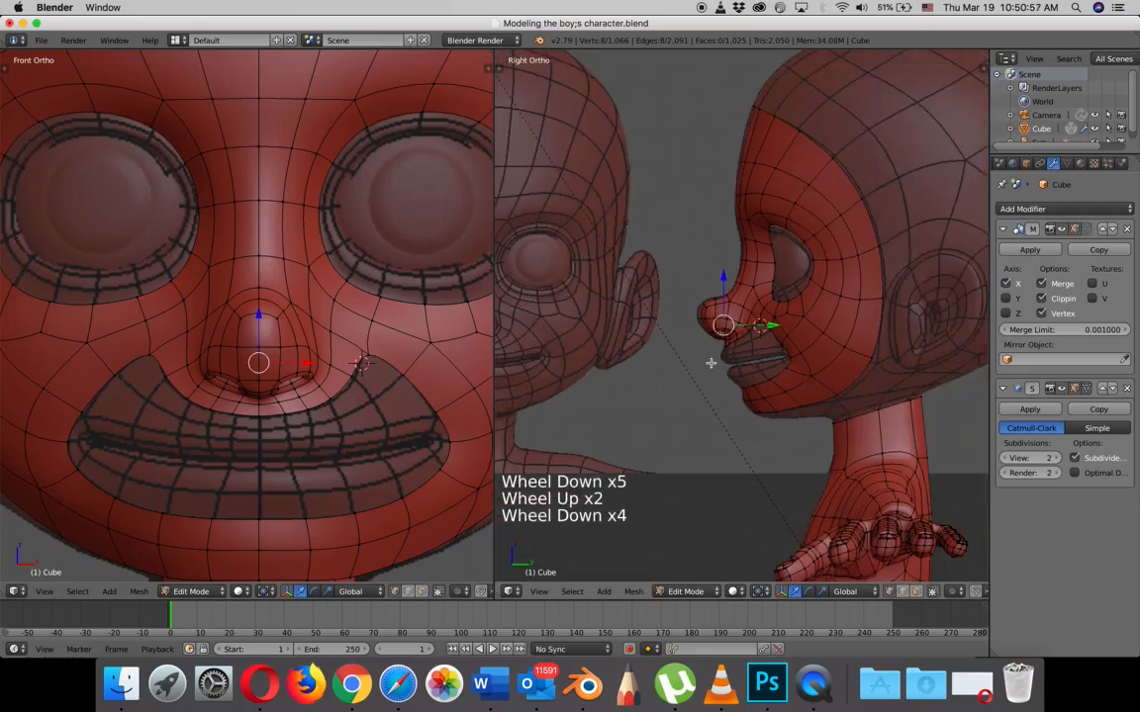